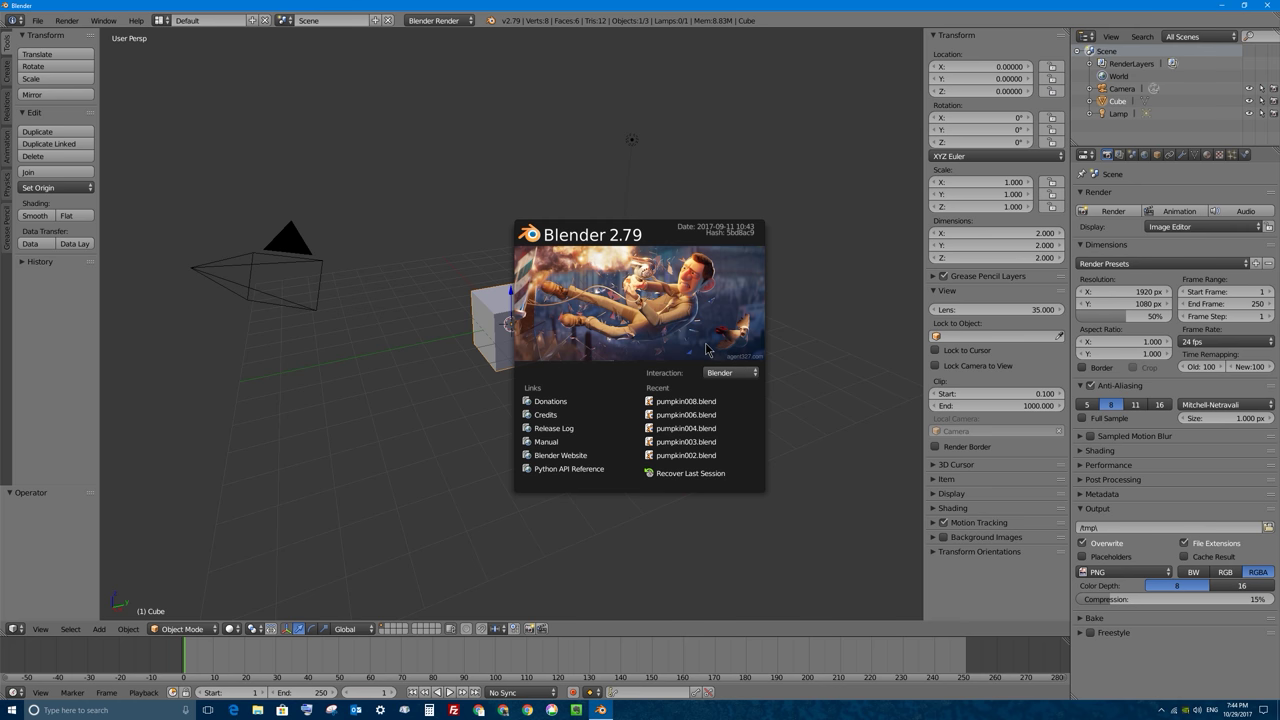
Dismiss the splash screen and delete the default cube from the scene
{"action": "left_click", "coordinate": [573, 289]}
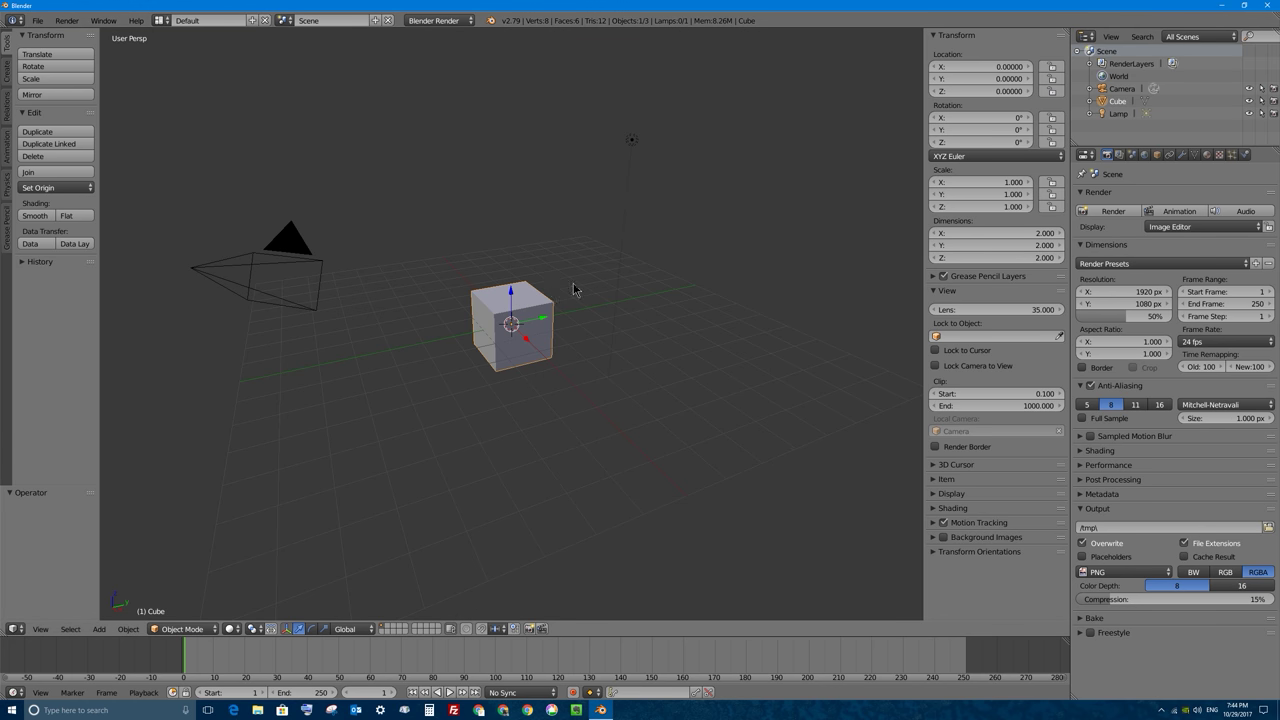
{"action": "scroll", "coordinate": [505, 312], "scroll_direction": "up", "scroll_amount": 5}
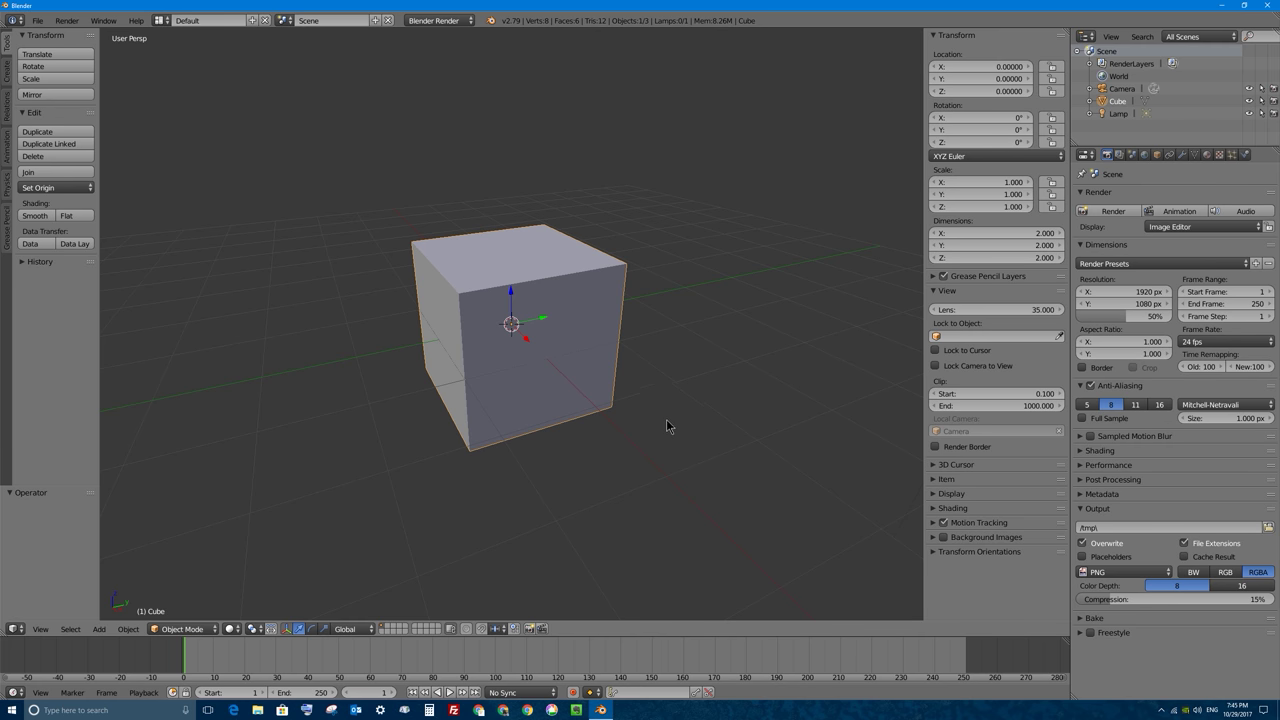
{"action": "key", "text": "x"}
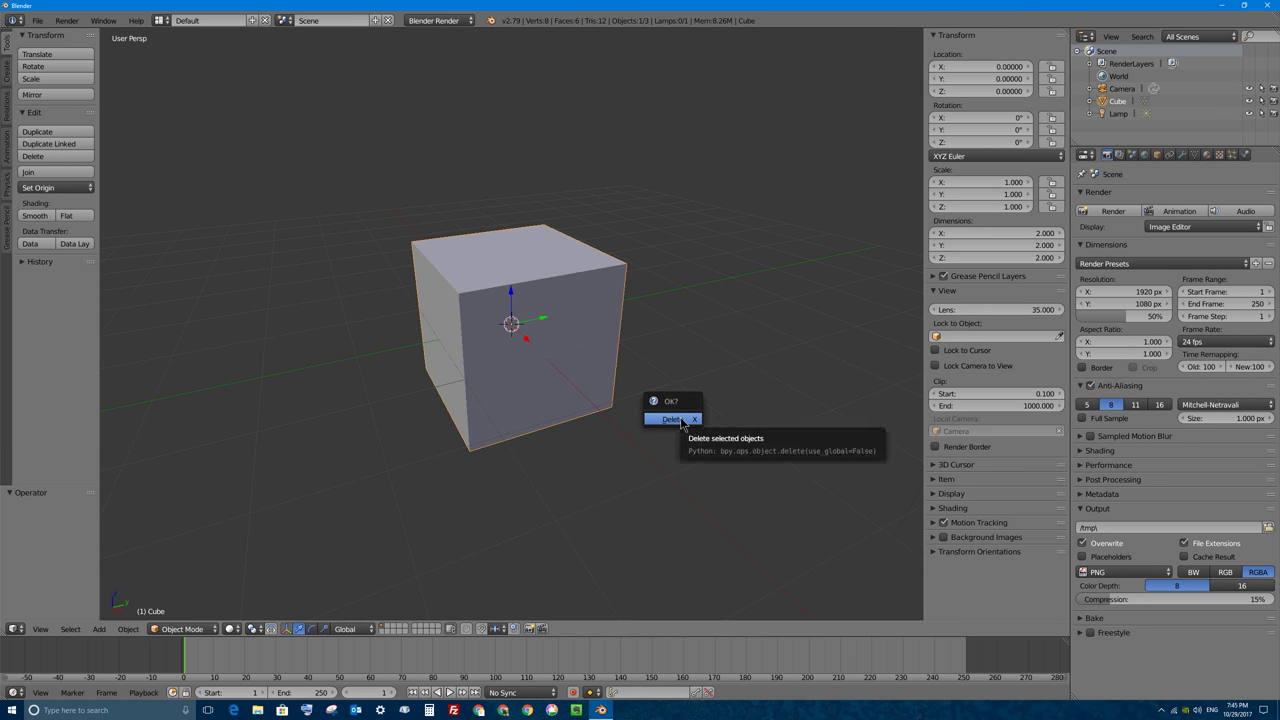
{"action": "left_click", "coordinate": [680, 418]}
Add a UV sphere mesh at the centre of the scene
{"action": "key", "text": "shift+a"}
{"action": "mouse_move", "coordinate": [676, 397]}
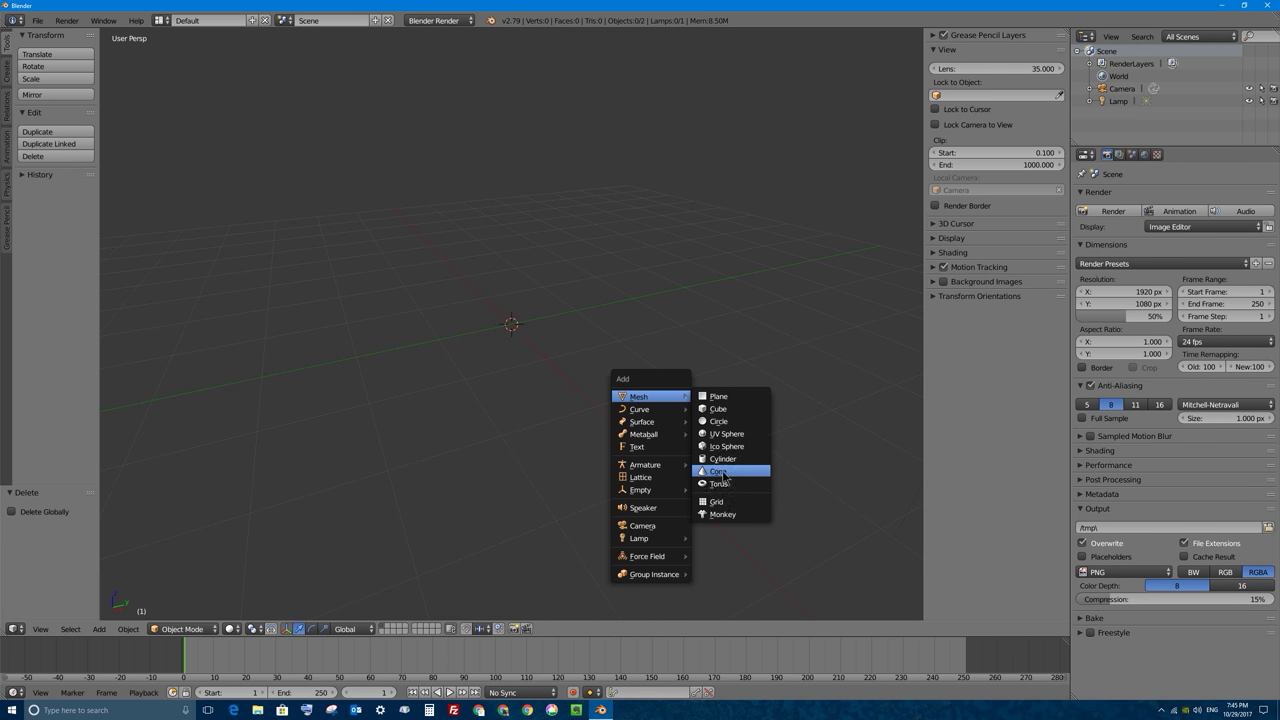
{"action": "left_click", "coordinate": [731, 434]}
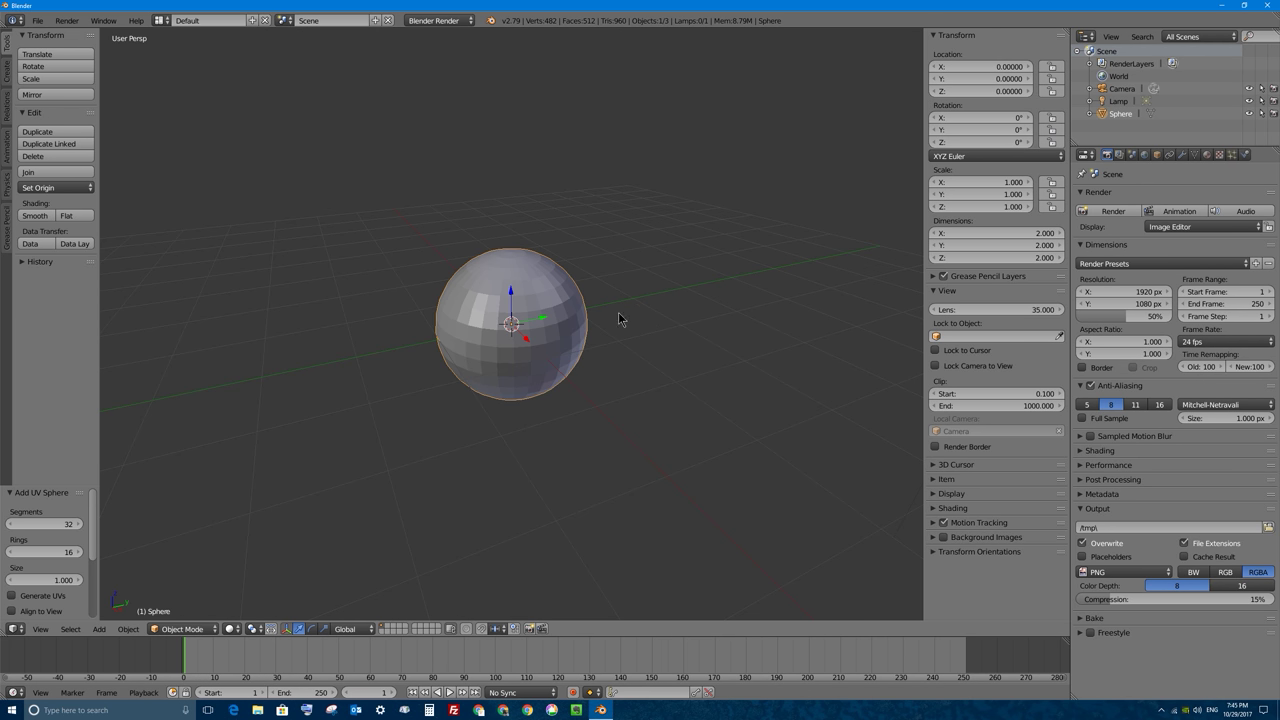
Enter Edit Mode on the sphere and deselect all of its vertices
{"action": "middle_click_drag", "start_coordinate": [506, 218], "coordinate": [474, 303]}
{"action": "key", "text": "Tab"}
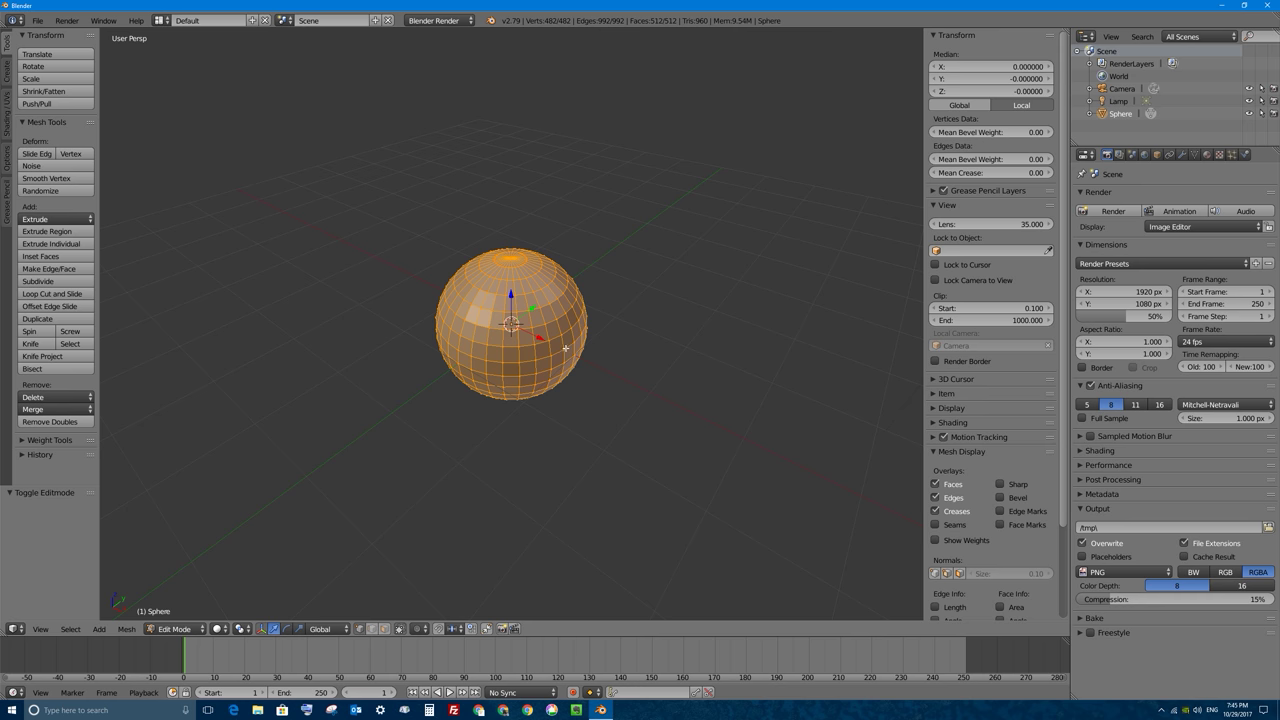
{"action": "key", "text": "a"}
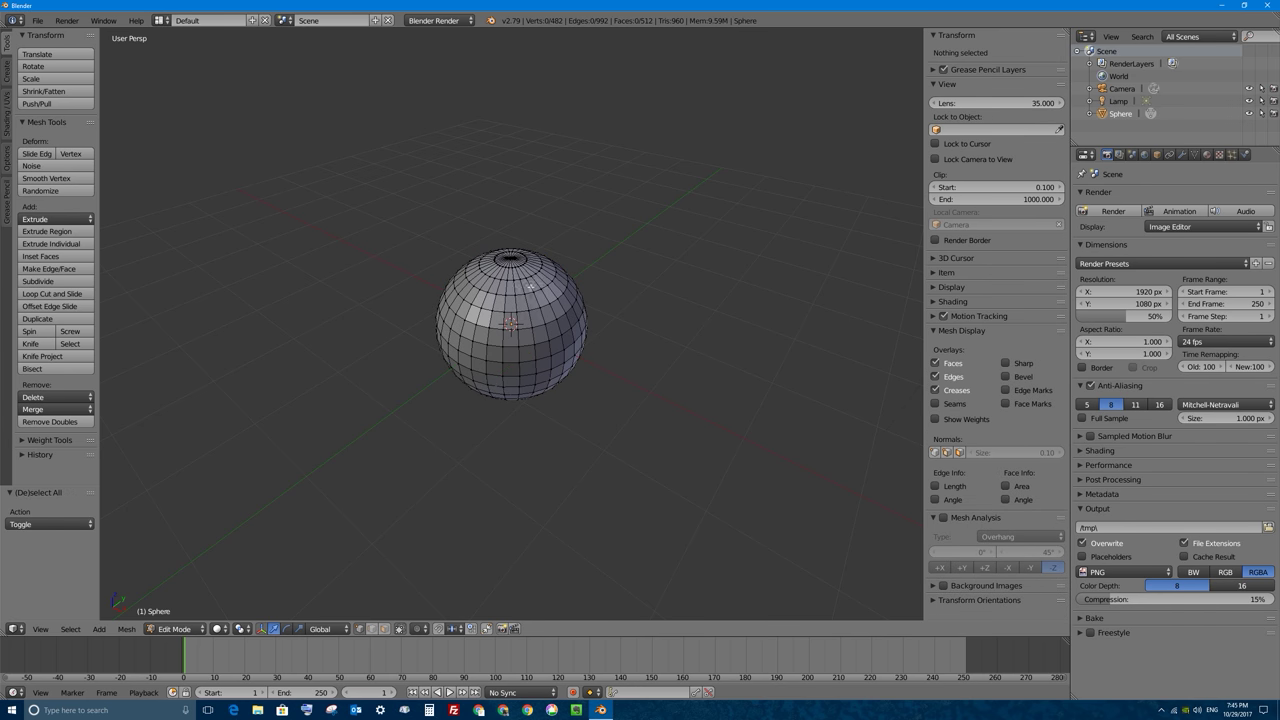
{"action": "key", "text": "a"}
{"action": "key", "text": "a"}
{"action": "scroll", "coordinate": [494, 261], "scroll_direction": "up", "scroll_amount": 2}
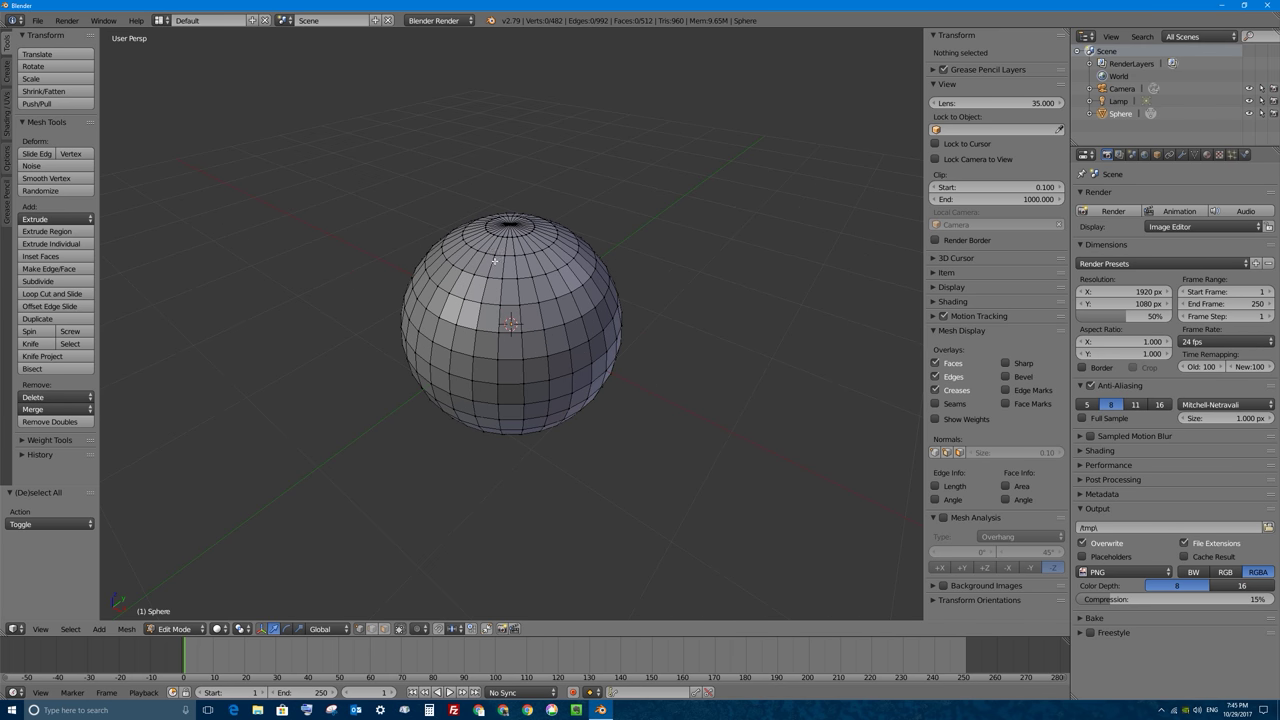
Select the sphere's top pole vertex and its bottom pole vertex together
{"action": "right_click", "coordinate": [510, 222]}
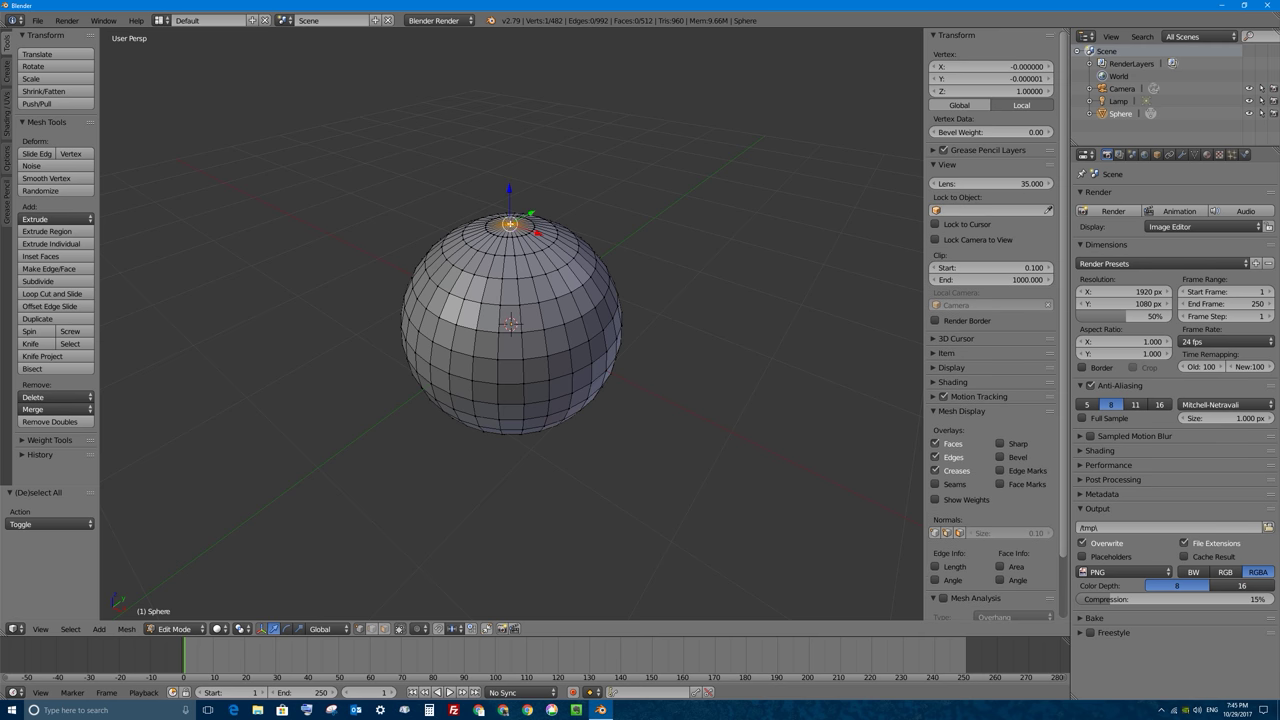
{"action": "middle_click_drag", "start_coordinate": [614, 457], "coordinate": [583, 388]}
{"action": "scroll", "coordinate": [583, 388], "scroll_direction": "up", "scroll_amount": 2}
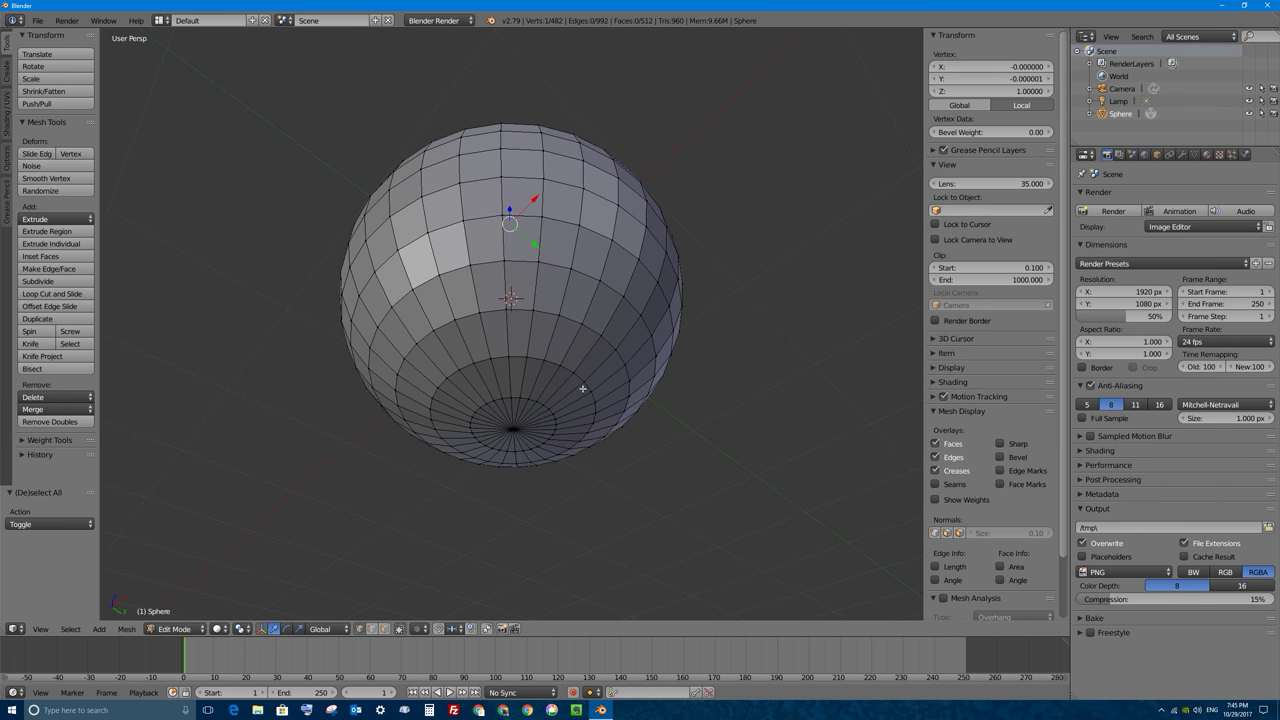
{"action": "right_click", "coordinate": [513, 429], "text": "shift"}
{"action": "middle_click_drag", "start_coordinate": [534, 272], "coordinate": [543, 363]}
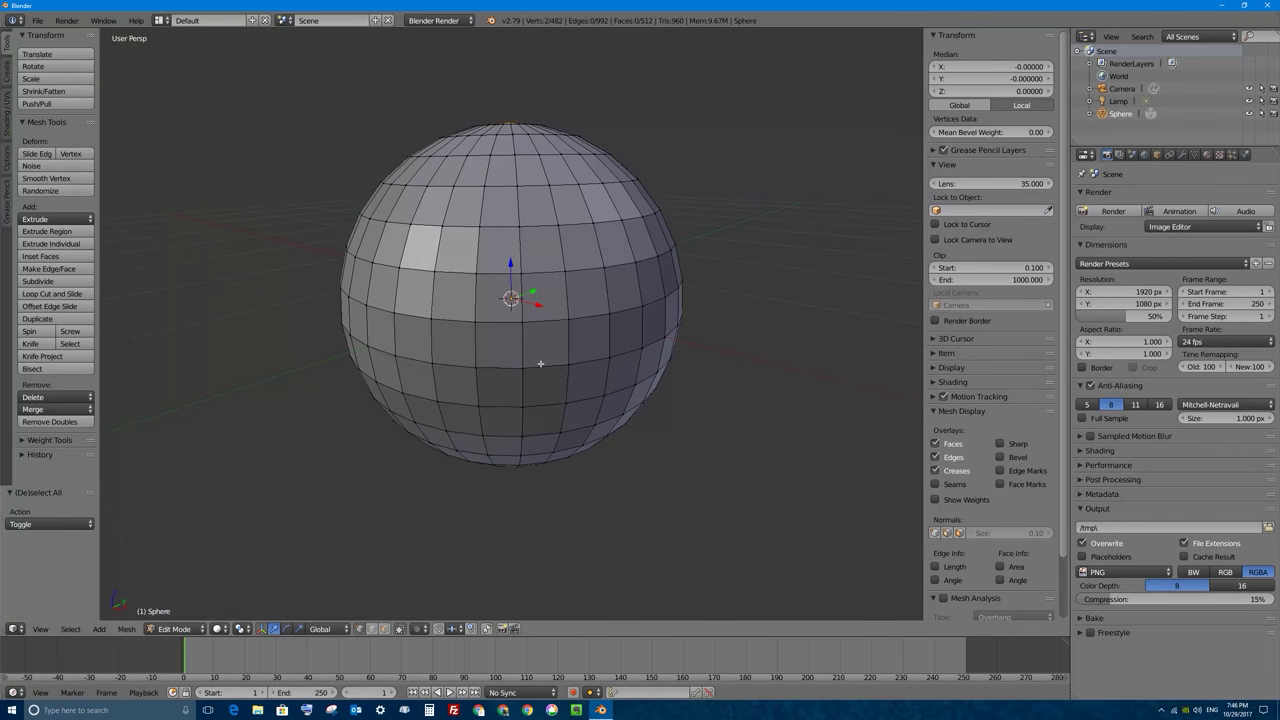
{"action": "scroll", "coordinate": [646, 357], "scroll_direction": "down", "scroll_amount": 4}
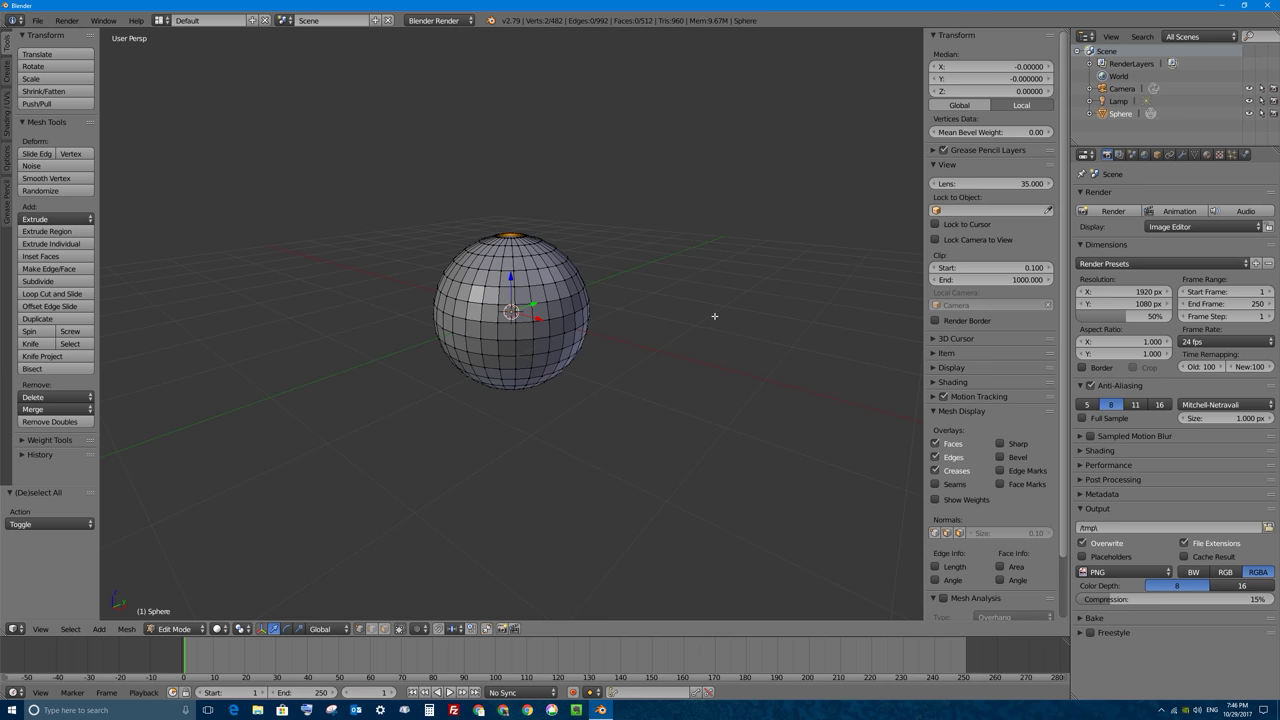
Try to scale the two pole vertices outward without proportional editing
{"action": "key", "text": "s"}
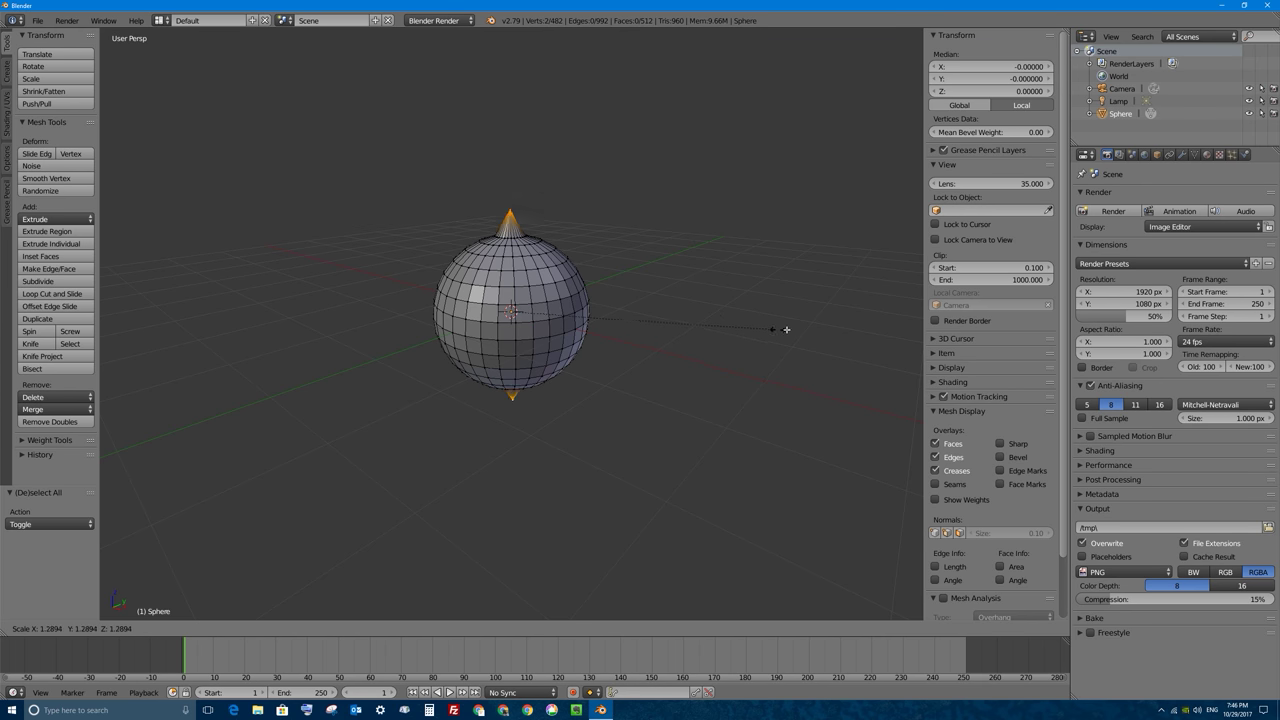
{"action": "left_click", "coordinate": [531, 292]}
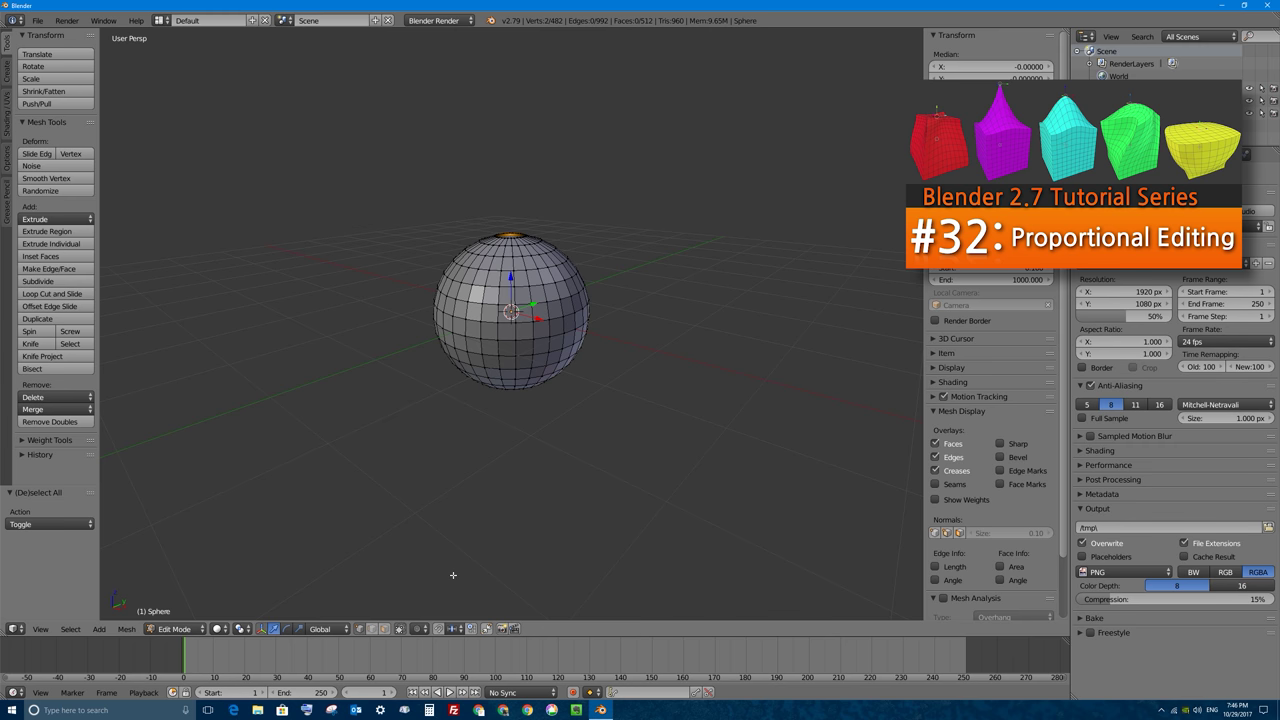
Enable proportional editing for the mesh and switch the viewport to wireframe shading
{"action": "left_click", "coordinate": [420, 629]}
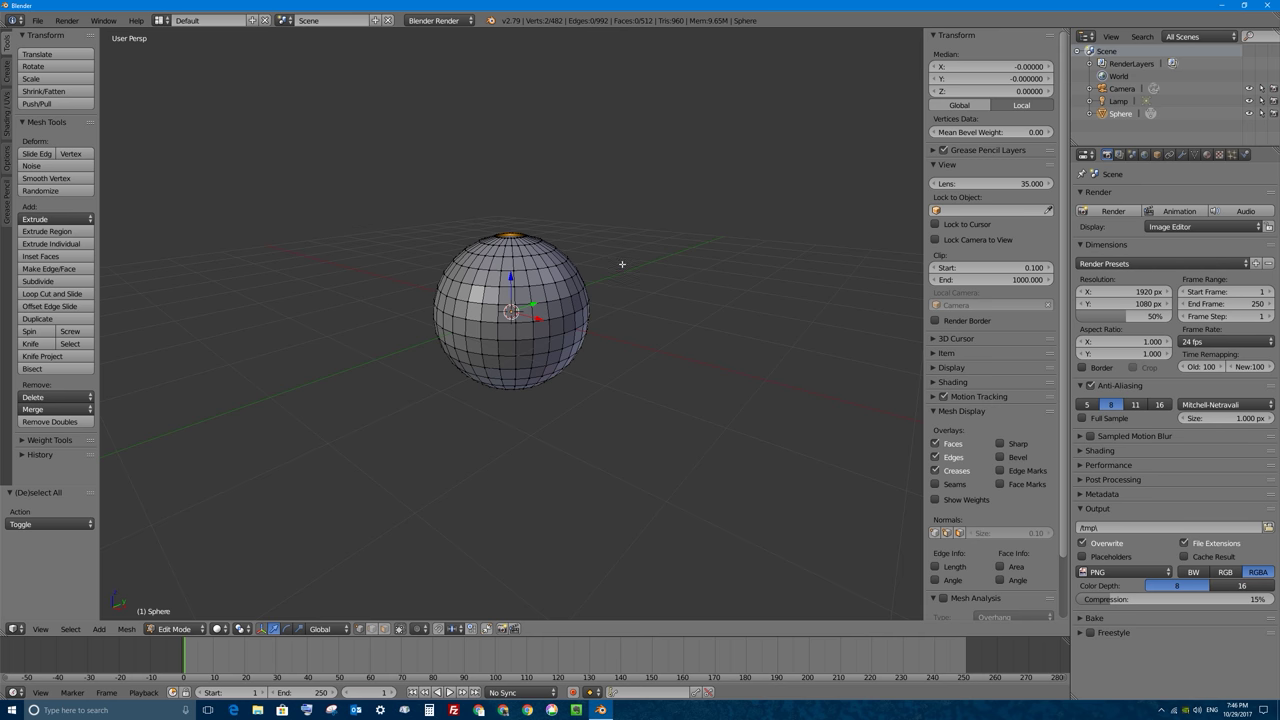
{"action": "middle_click_drag", "start_coordinate": [522, 280], "coordinate": [460, 451]}
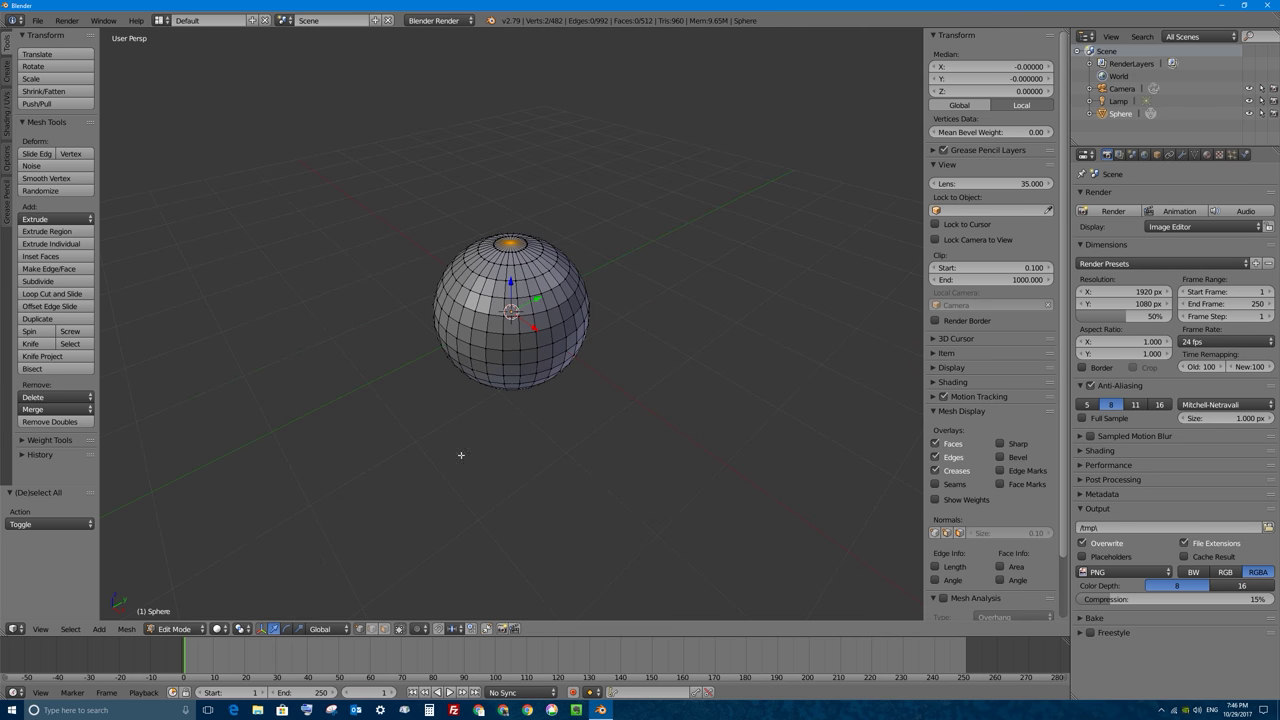
{"action": "left_click", "coordinate": [425, 630]}
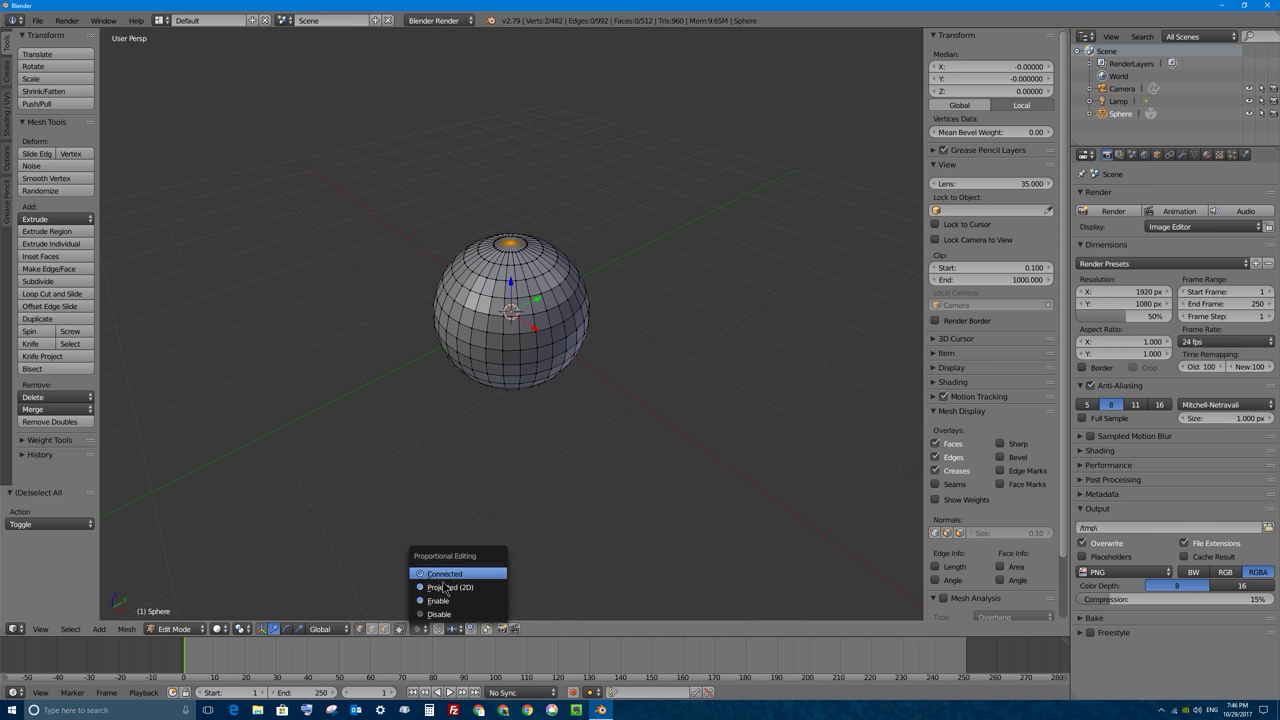
{"action": "left_click", "coordinate": [446, 602]}
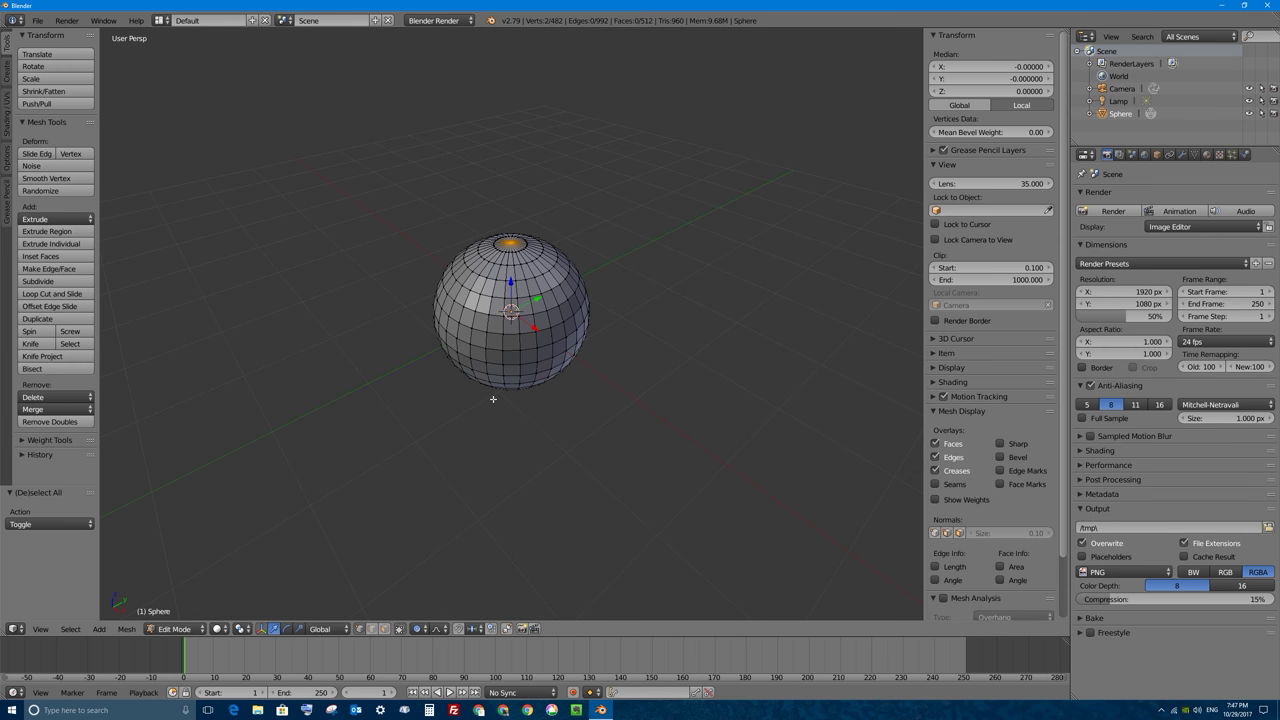
{"action": "left_click", "coordinate": [420, 629]}
{"action": "middle_click_drag", "start_coordinate": [614, 229], "coordinate": [601, 277]}
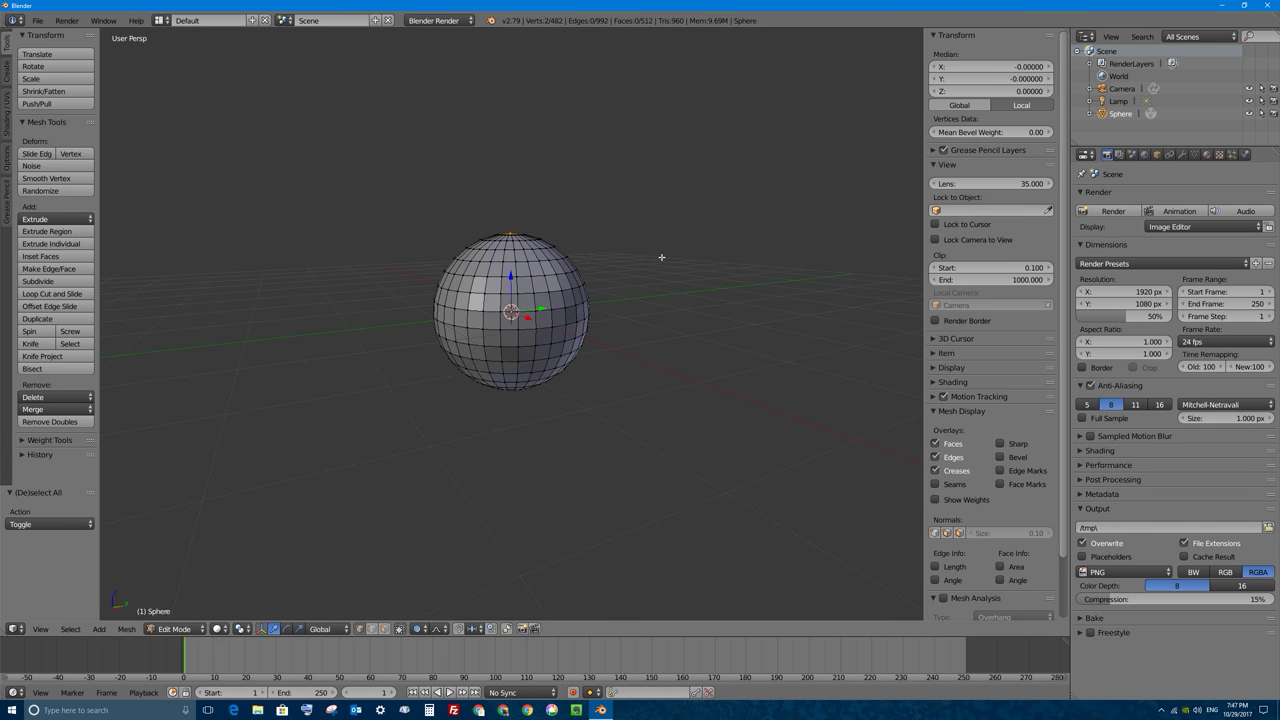
{"action": "key", "text": "z"}
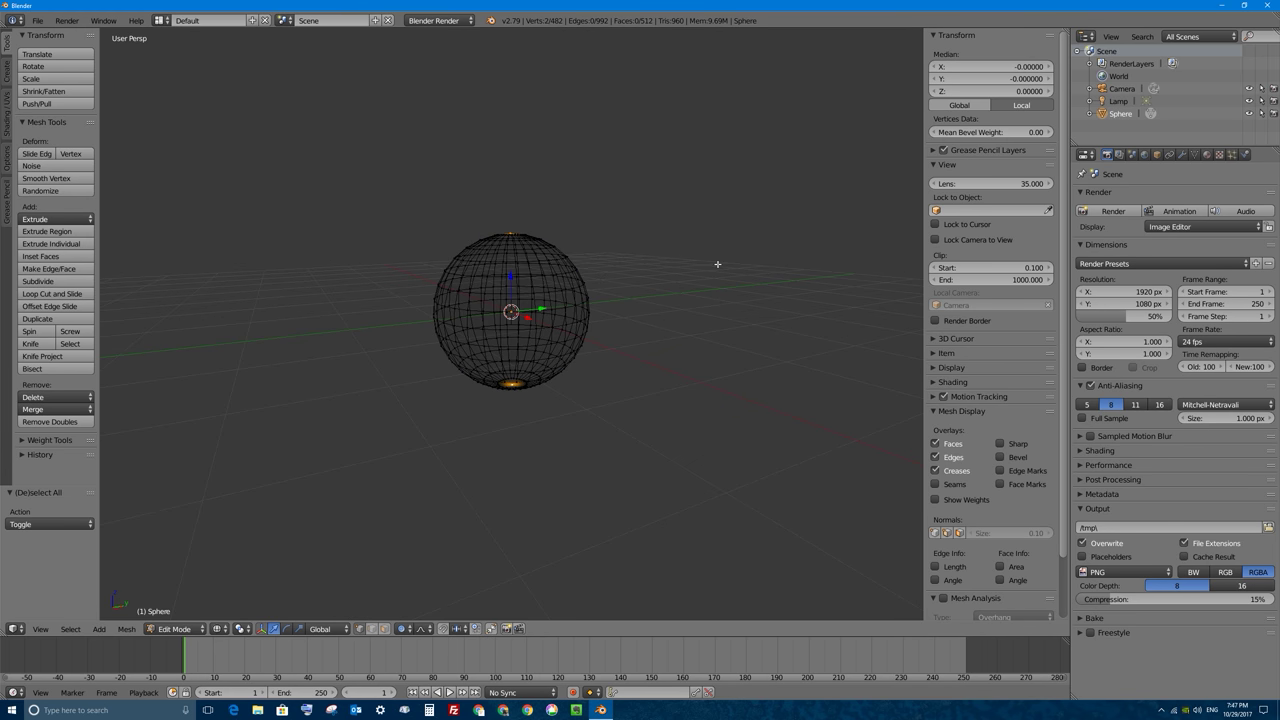
{"action": "key", "text": "s"}
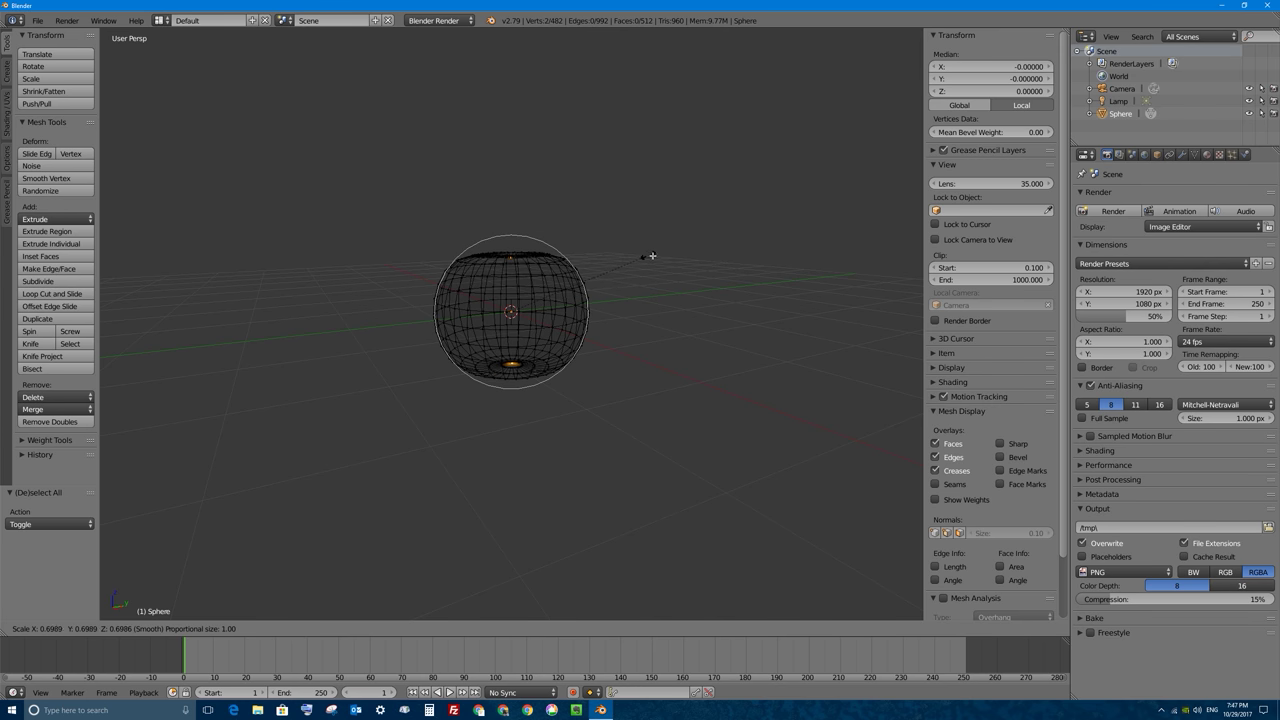
{"action": "scroll", "coordinate": [723, 271], "scroll_direction": "down", "scroll_amount": 1}
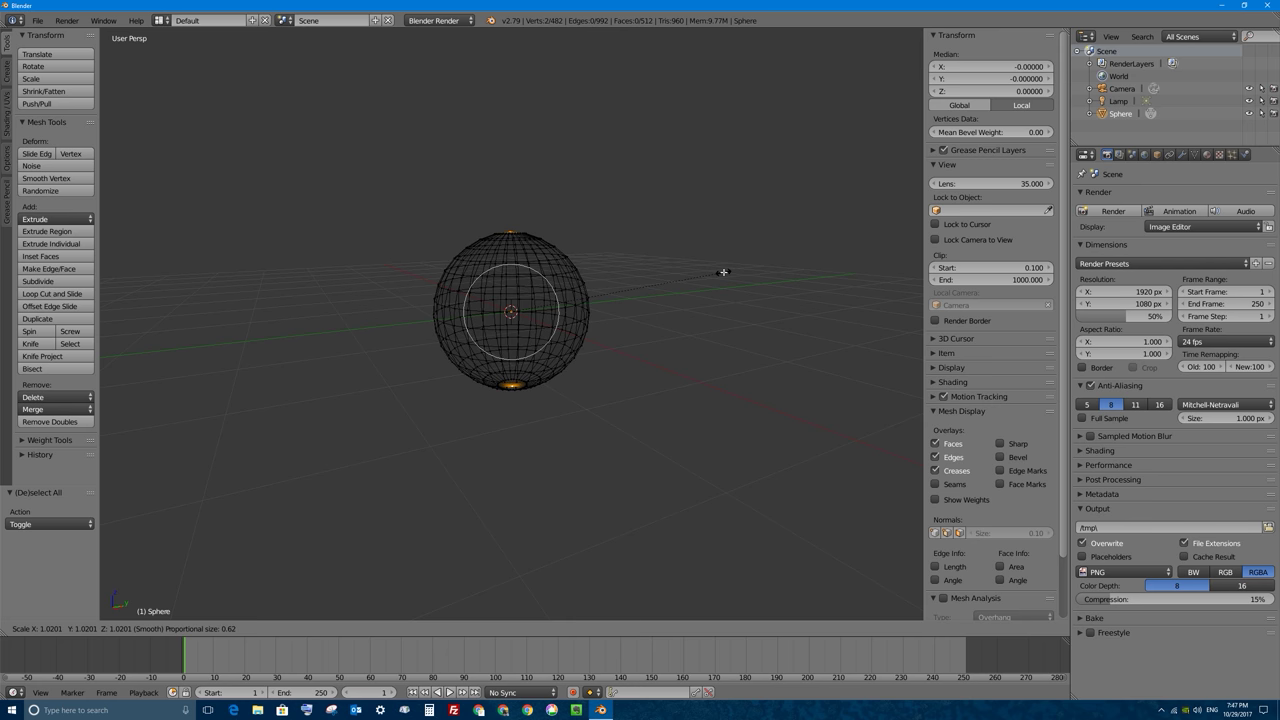
{"action": "scroll", "coordinate": [723, 271], "scroll_direction": "down", "scroll_amount": 4}
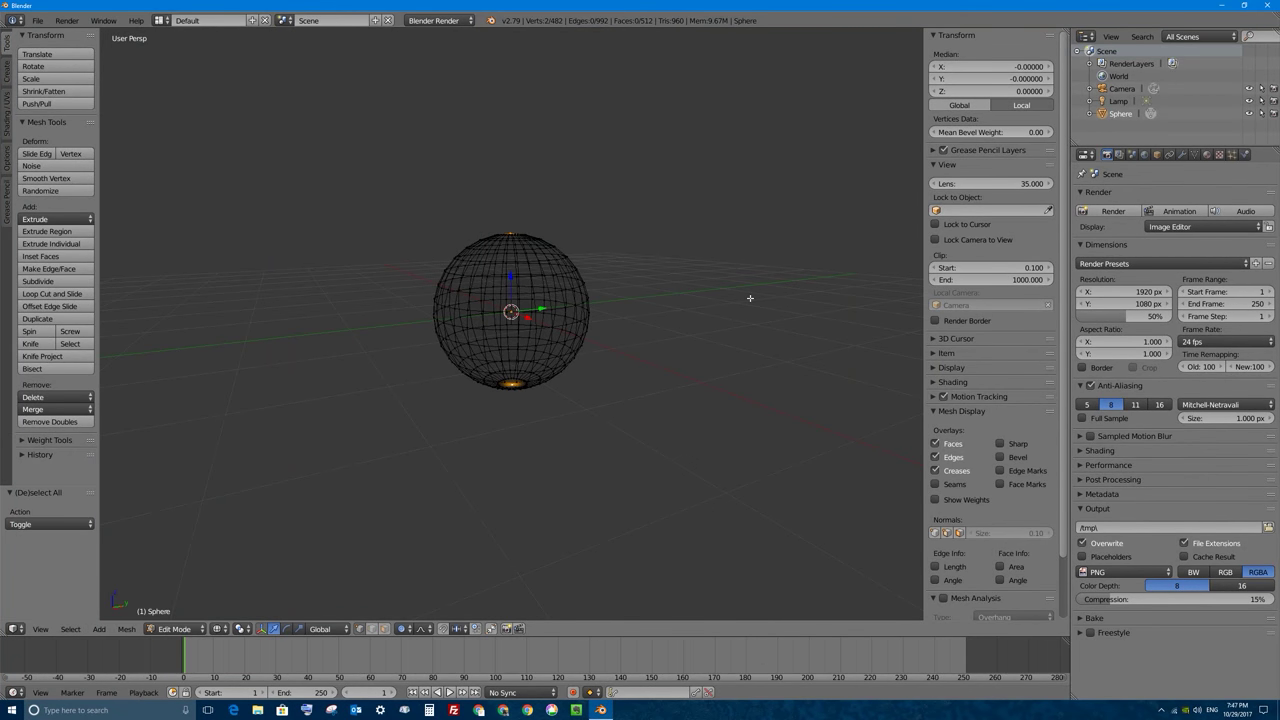
Scale the pole vertices along Z to about 0.898 with smooth proportional falloff and an influence size of about 0.62
{"action": "key", "text": "s"}
{"action": "key", "text": "z"}
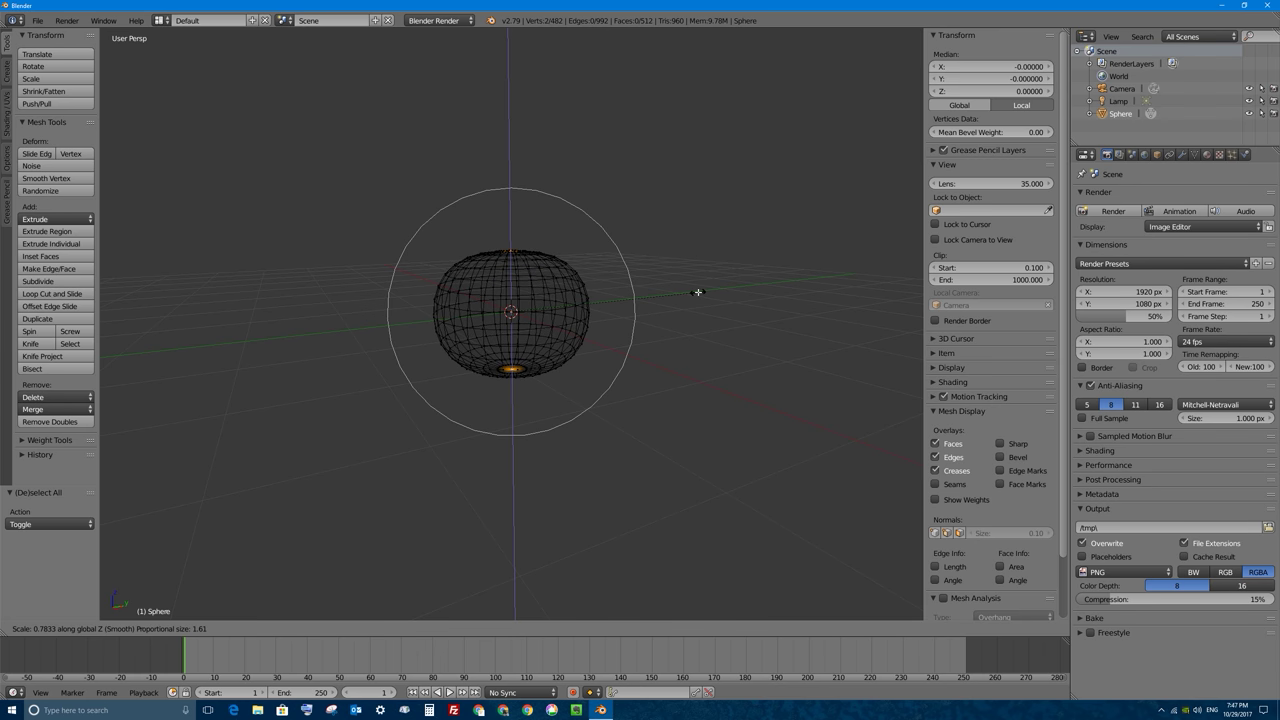
{"action": "scroll", "coordinate": [706, 300], "scroll_direction": "up", "scroll_amount": 8}
{"action": "scroll", "coordinate": [712, 301], "scroll_direction": "up", "scroll_amount": 2}
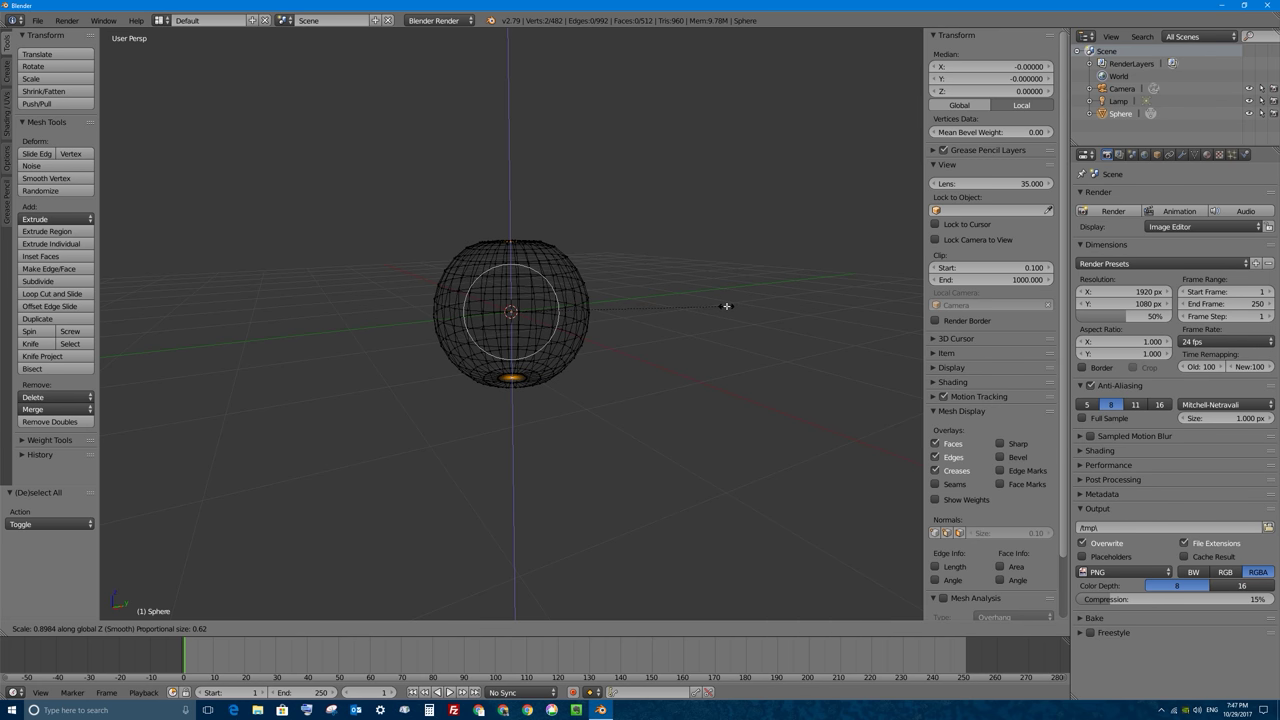
{"action": "left_click", "coordinate": [726, 306]}
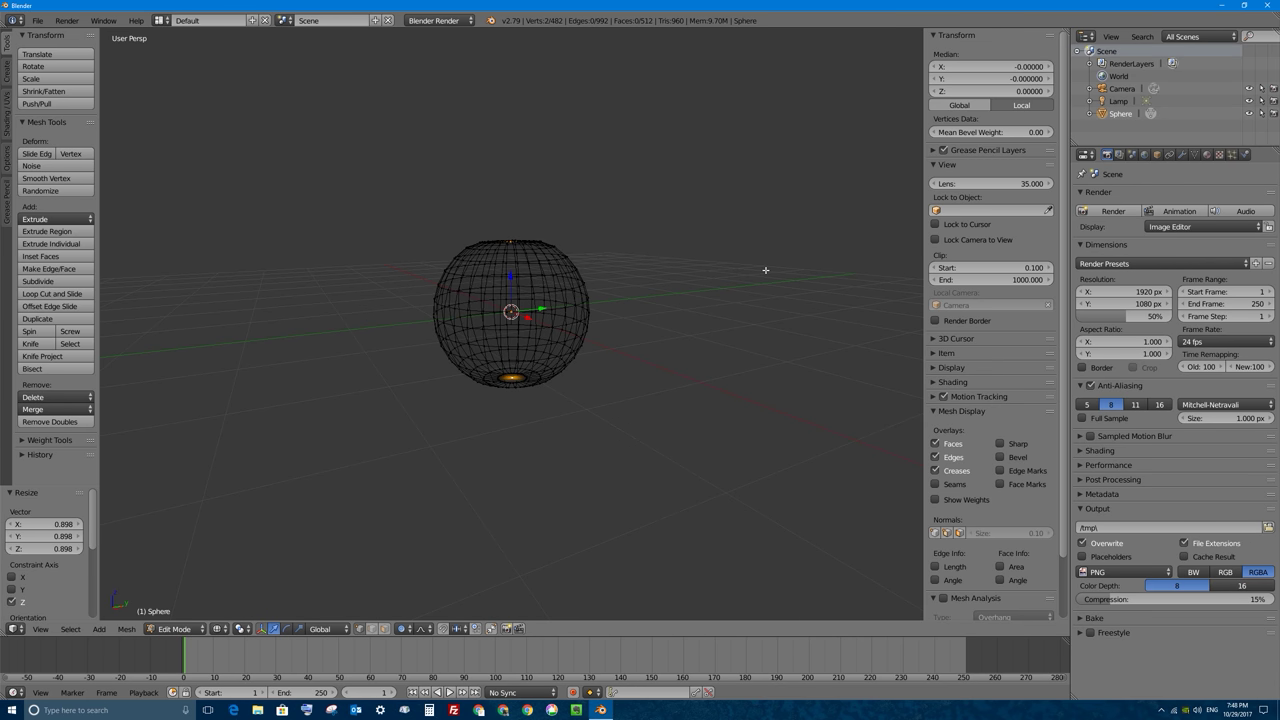
Scale the pole vertices along Z to about 0.684 with a wider proportional size of about 1.46, flattening the sphere
{"action": "key", "text": "s"}
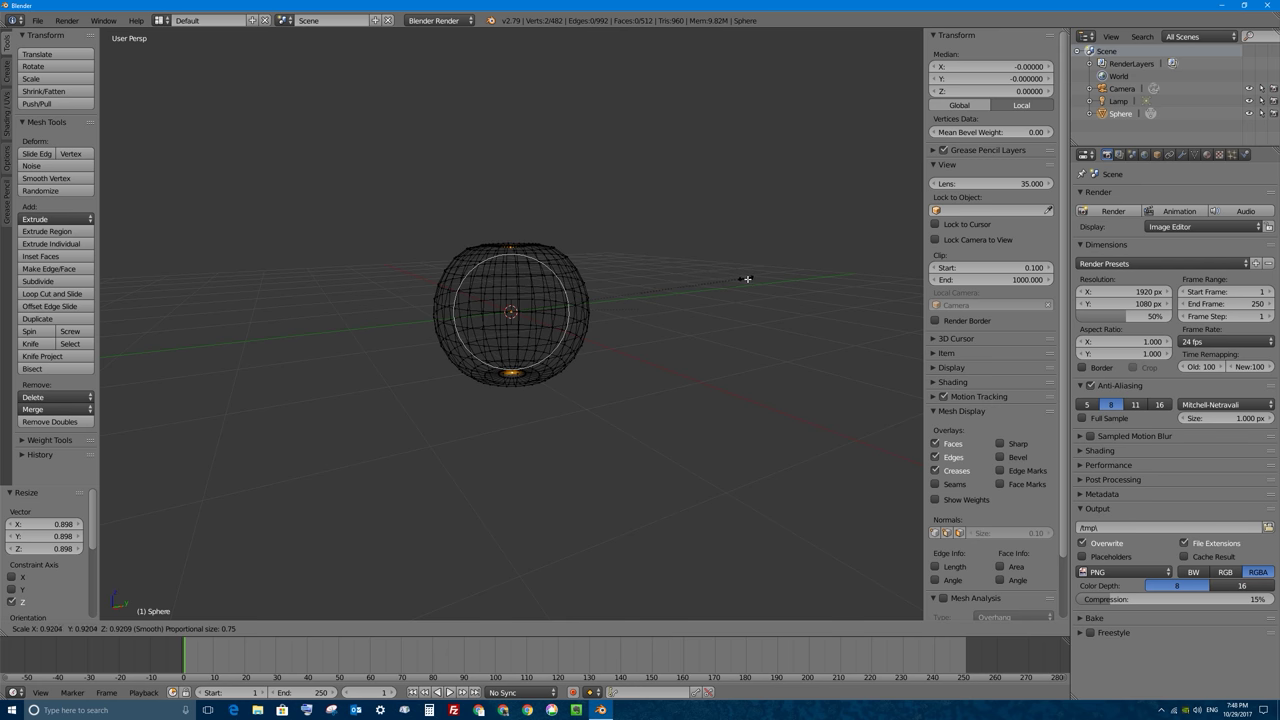
{"action": "scroll", "coordinate": [823, 303], "scroll_direction": "up", "scroll_amount": 5}
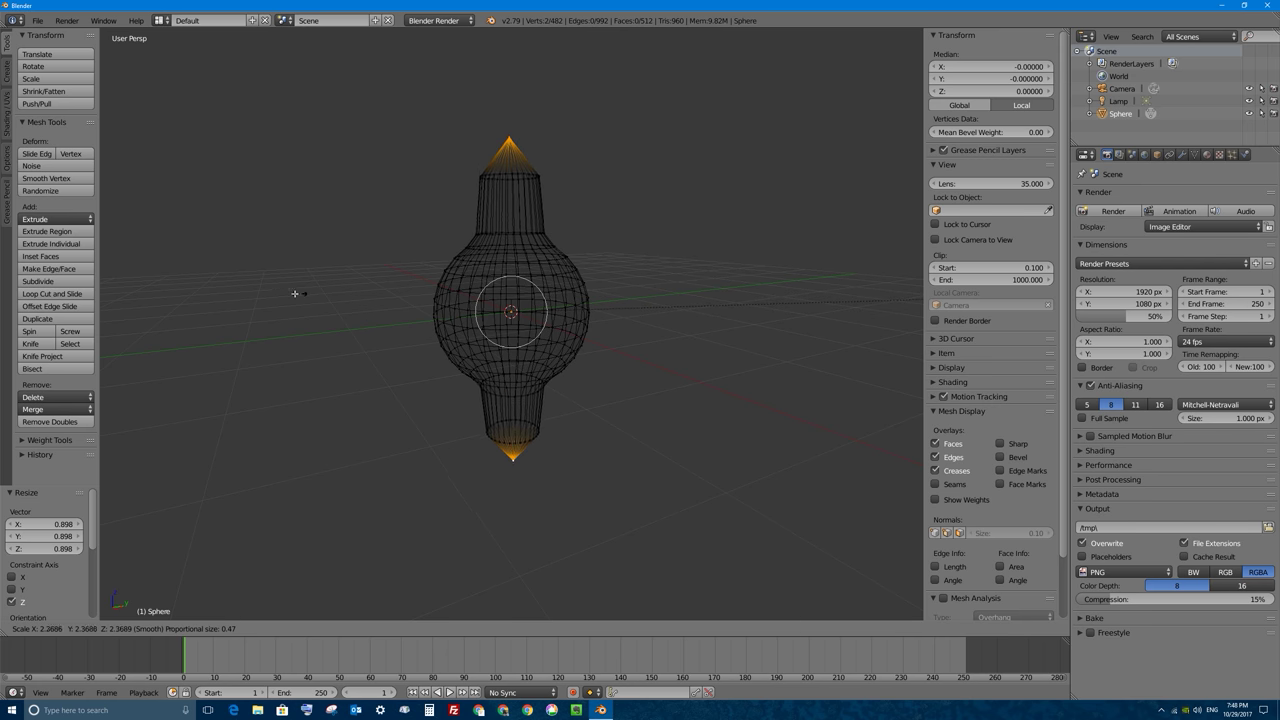
{"action": "scroll", "coordinate": [280, 293], "scroll_direction": "down", "scroll_amount": 15}
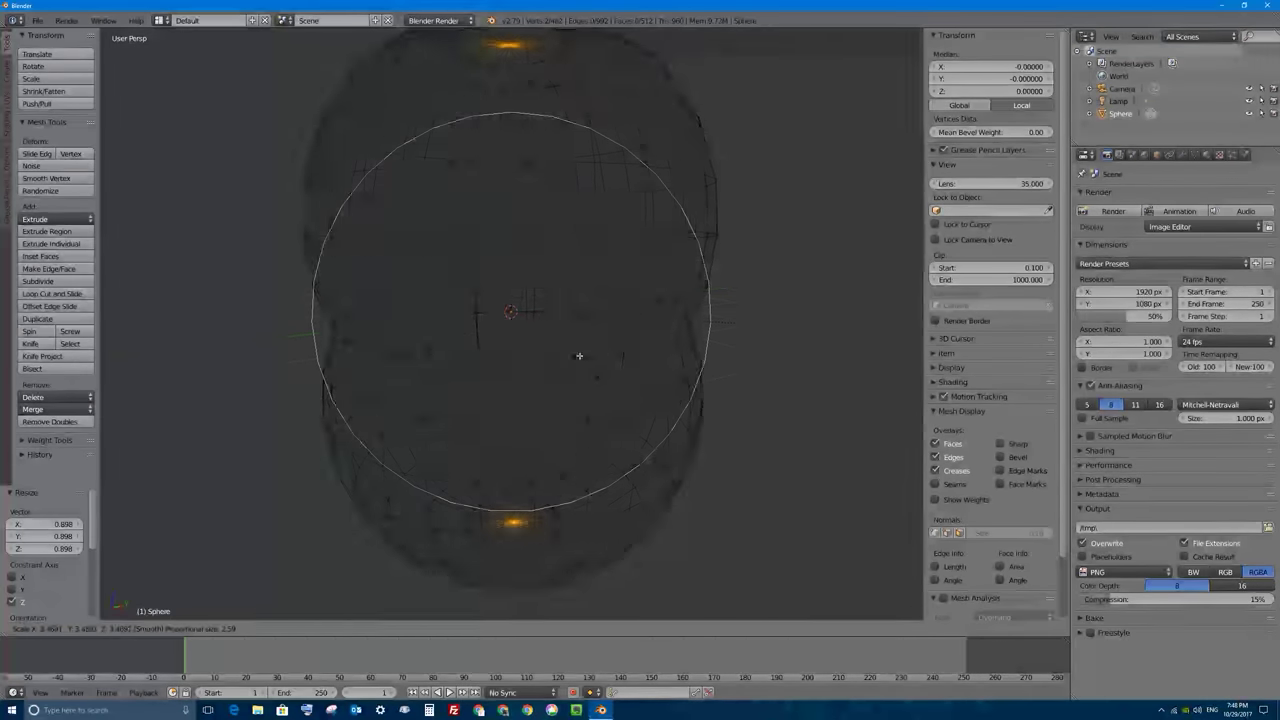
{"action": "key", "text": "z"}
{"action": "scroll", "coordinate": [727, 356], "scroll_direction": "up", "scroll_amount": 14}
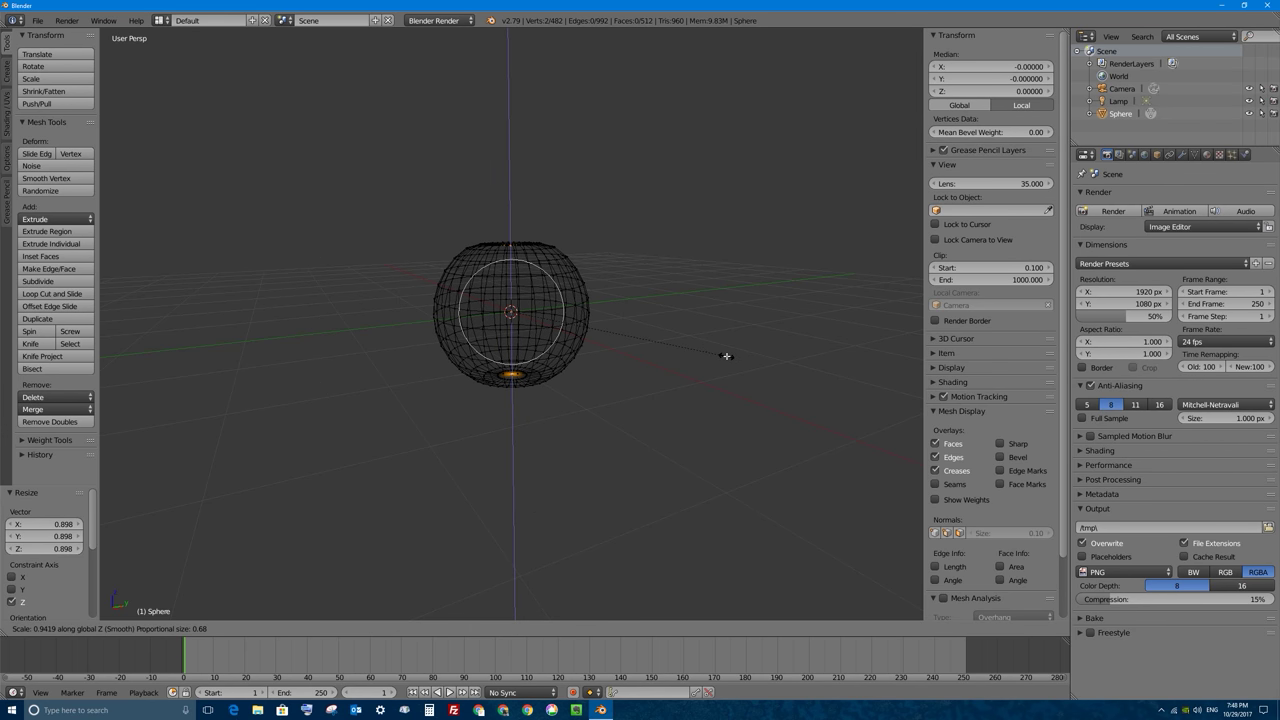
{"action": "scroll", "coordinate": [660, 351], "scroll_direction": "down", "scroll_amount": 7}
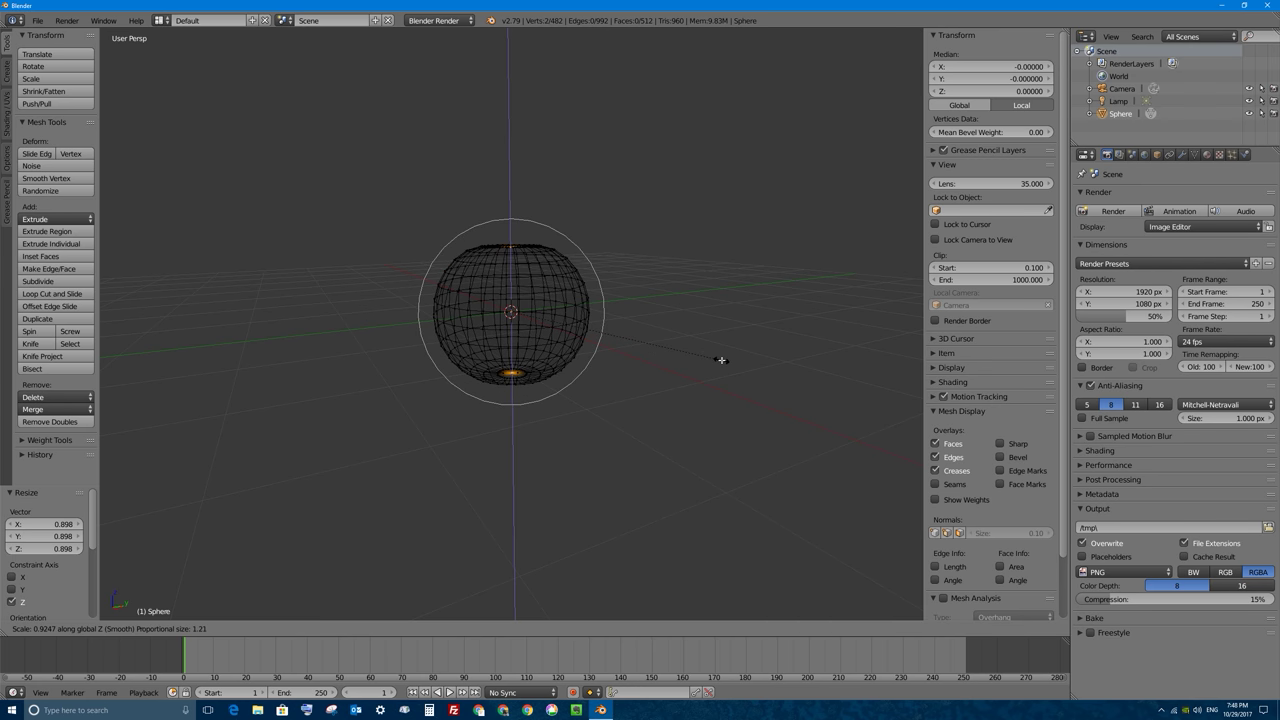
{"action": "scroll", "coordinate": [712, 354], "scroll_direction": "down", "scroll_amount": 1}
{"action": "scroll", "coordinate": [725, 357], "scroll_direction": "down", "scroll_amount": 3}
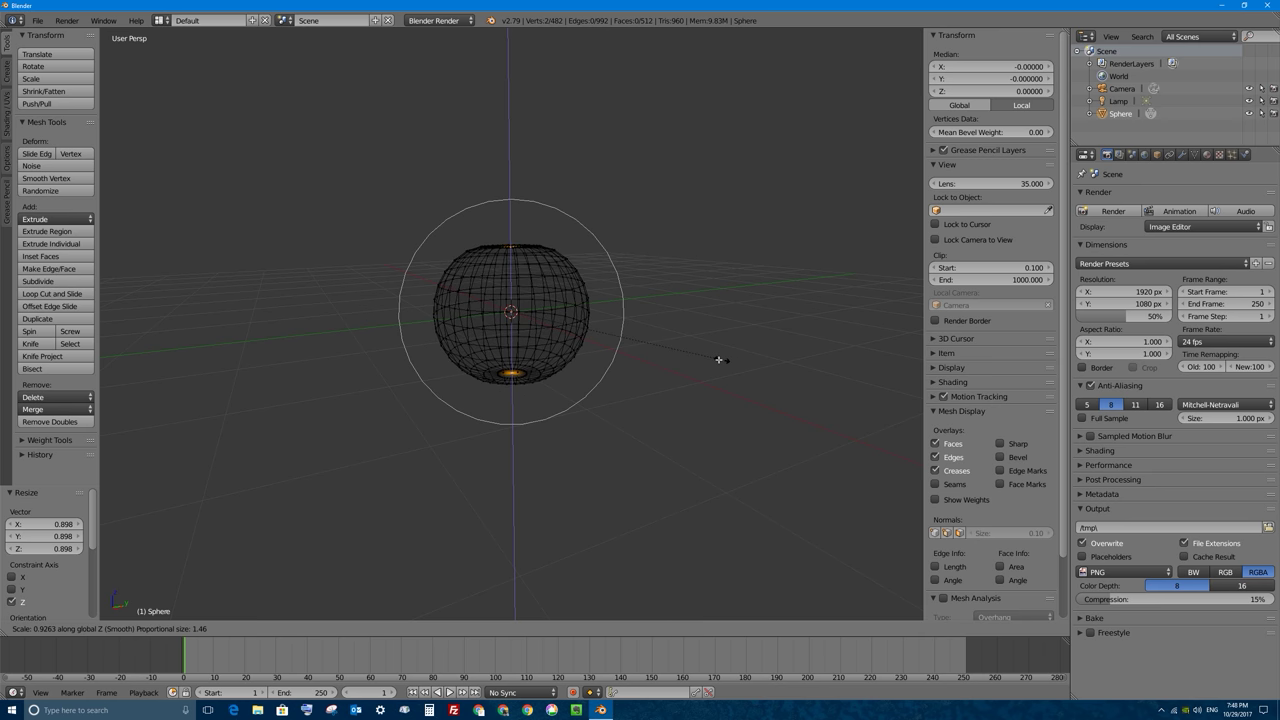
{"action": "left_click", "coordinate": [664, 357]}
Switch the viewport back to solid shading, viewing the flattened sphere from above
{"action": "middle_click_drag", "start_coordinate": [664, 357], "coordinate": [563, 302]}
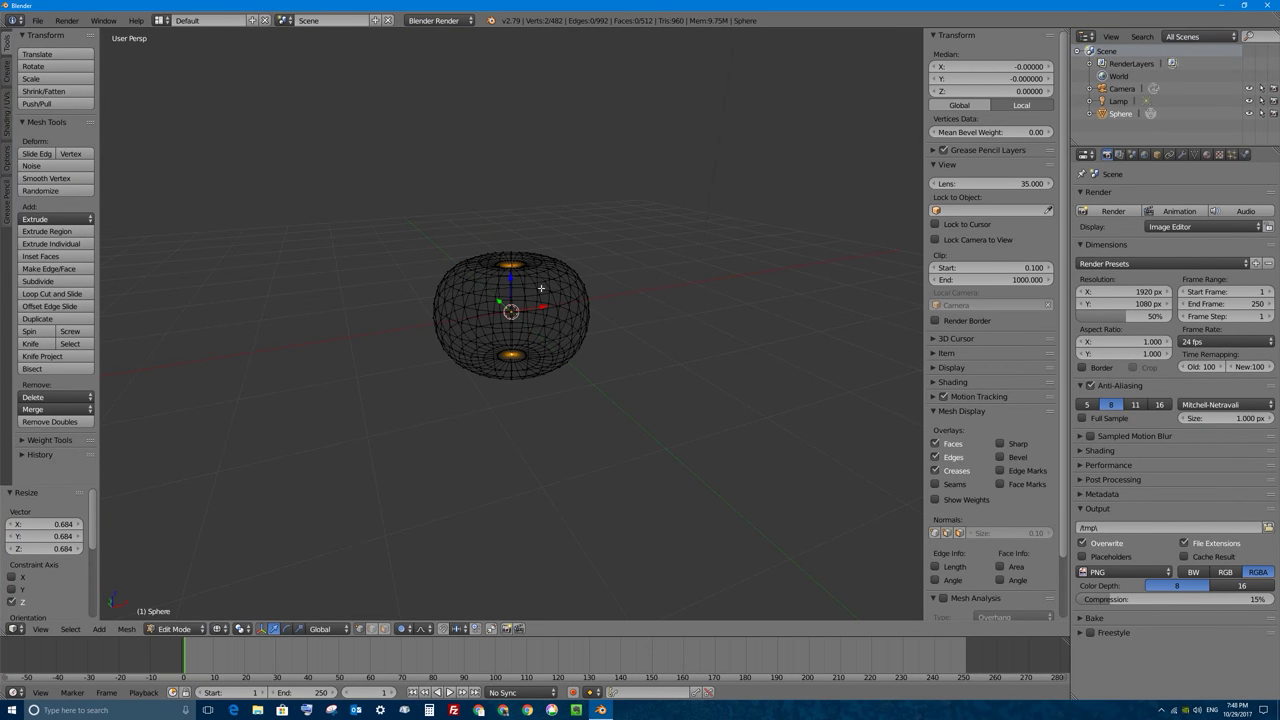
{"action": "key", "text": "z"}
{"action": "middle_click_drag", "start_coordinate": [514, 289], "coordinate": [534, 289]}
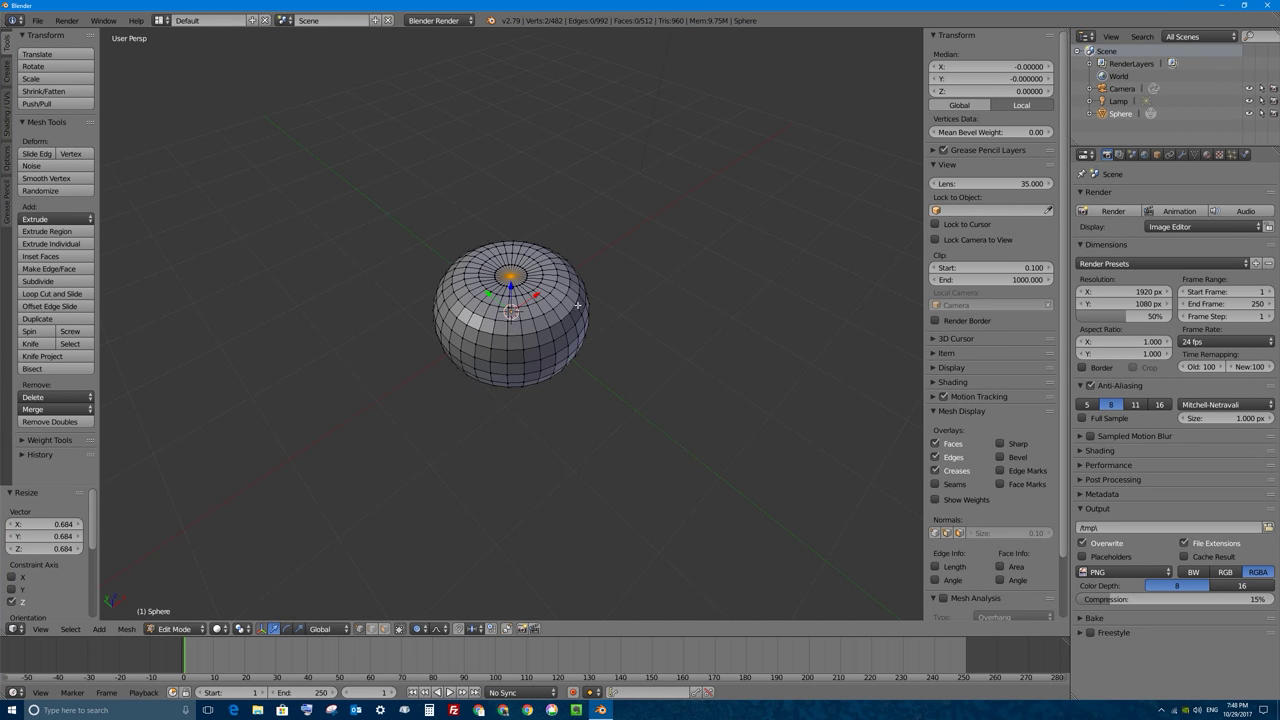
Try rescaling the pole vertices, first by about 1.48 and again with a different proportional influence size
{"action": "key", "text": "s"}
{"action": "scroll", "coordinate": [637, 305], "scroll_direction": "up", "scroll_amount": 3}
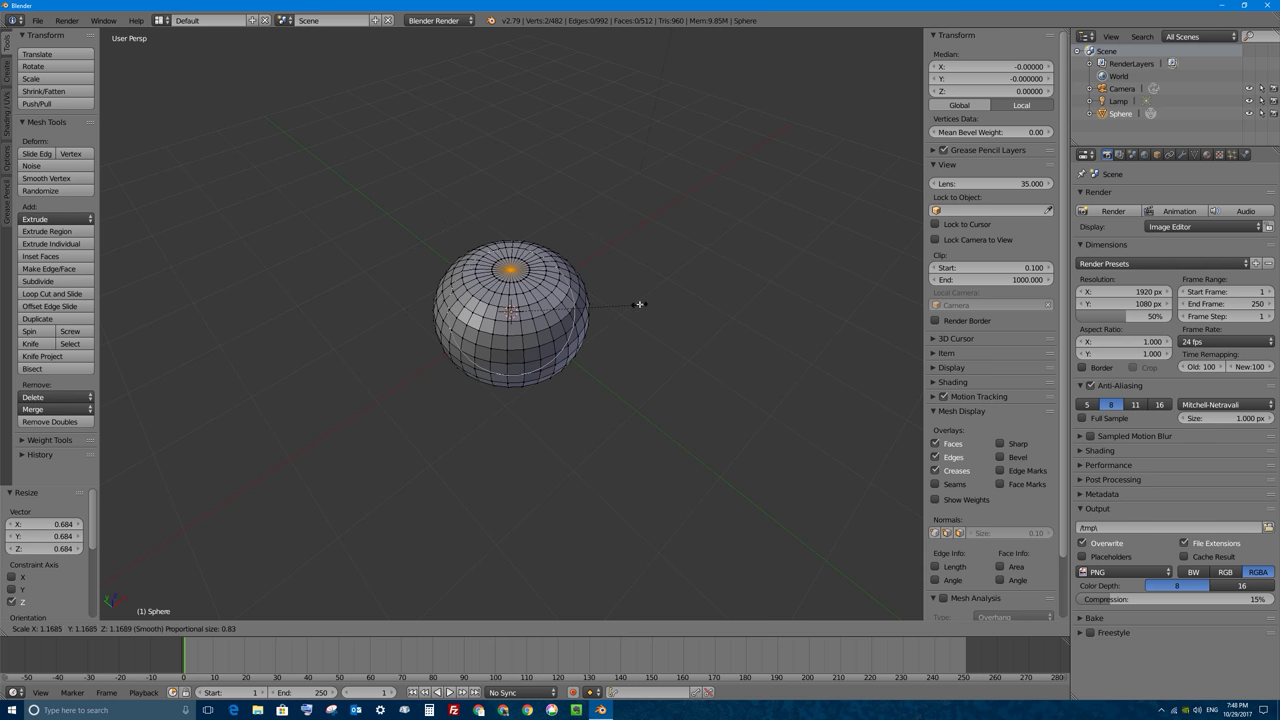
{"action": "left_click", "coordinate": [672, 304]}
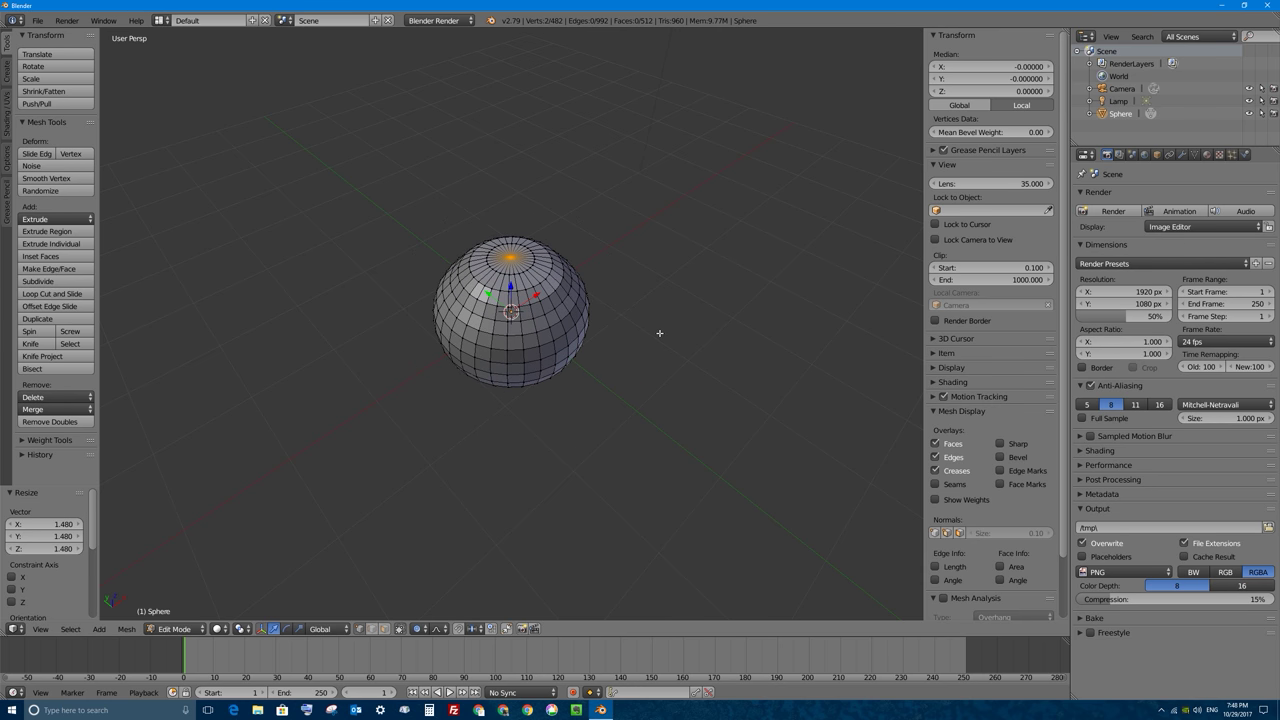
{"action": "key", "text": "s"}
{"action": "scroll", "coordinate": [659, 333], "scroll_direction": "up", "scroll_amount": 3}
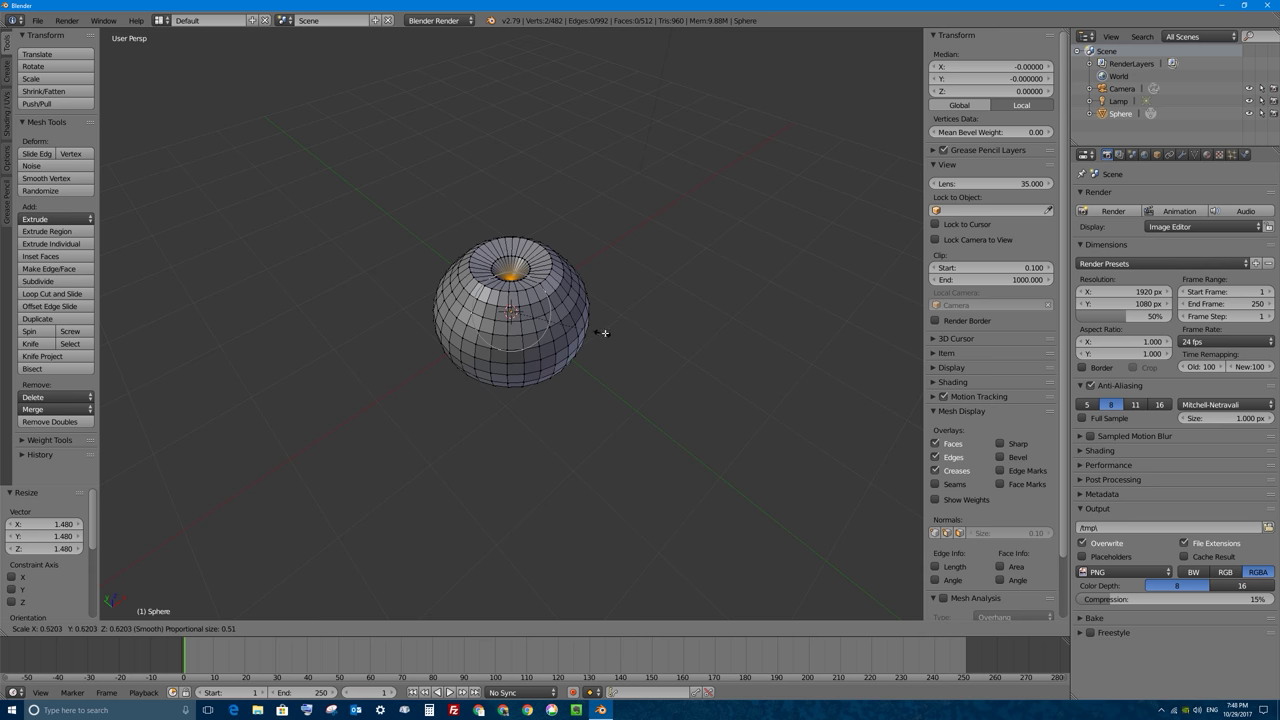
{"action": "left_click", "coordinate": [650, 335]}
{"action": "key", "text": "ctrl+z"}
Scale the pole vertices to about 0.783 with smooth falloff and a proportional size of about 0.51, deepening the dents
{"action": "middle_click_drag", "start_coordinate": [630, 313], "coordinate": [597, 322]}
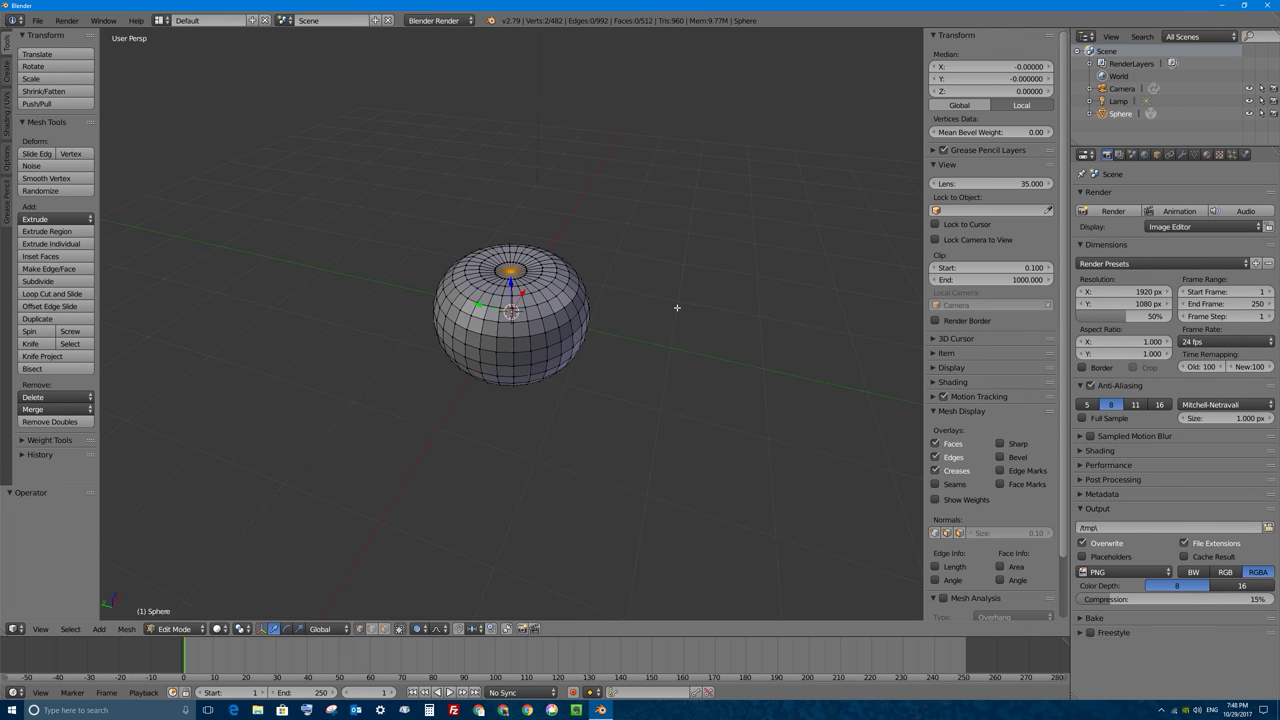
{"action": "key", "text": "s"}
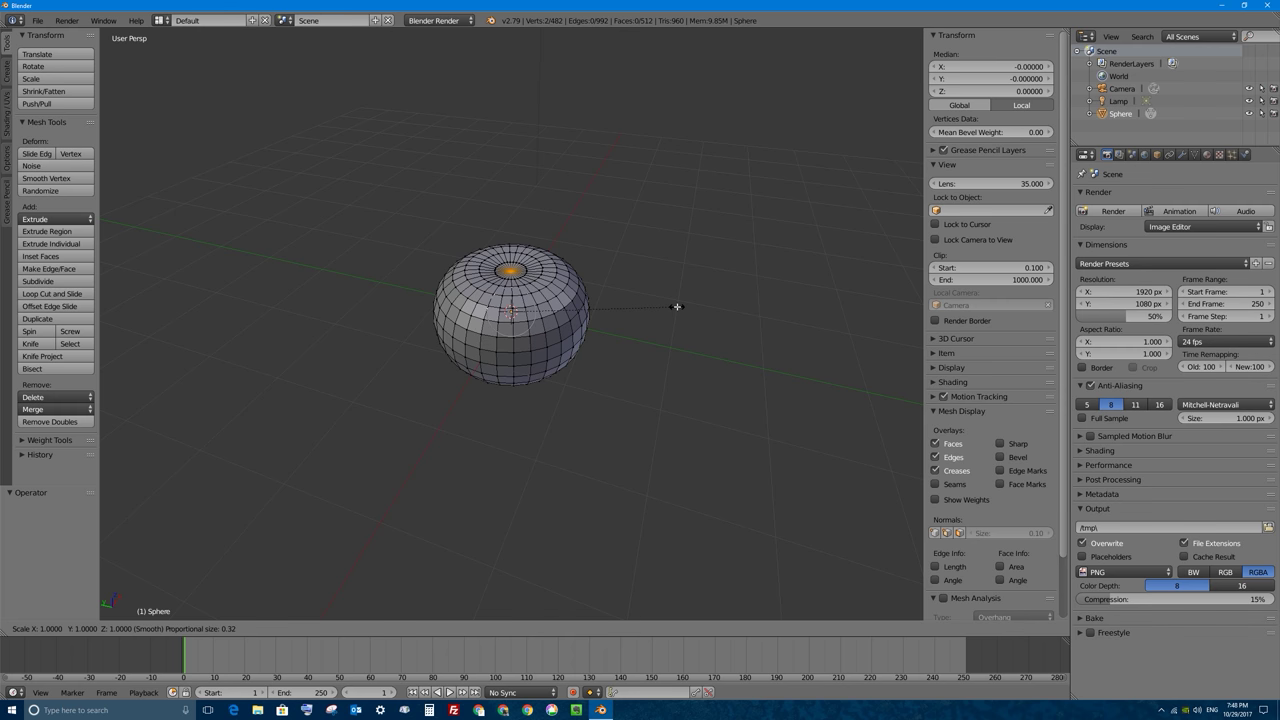
{"action": "scroll", "coordinate": [660, 309], "scroll_direction": "down", "scroll_amount": 5}
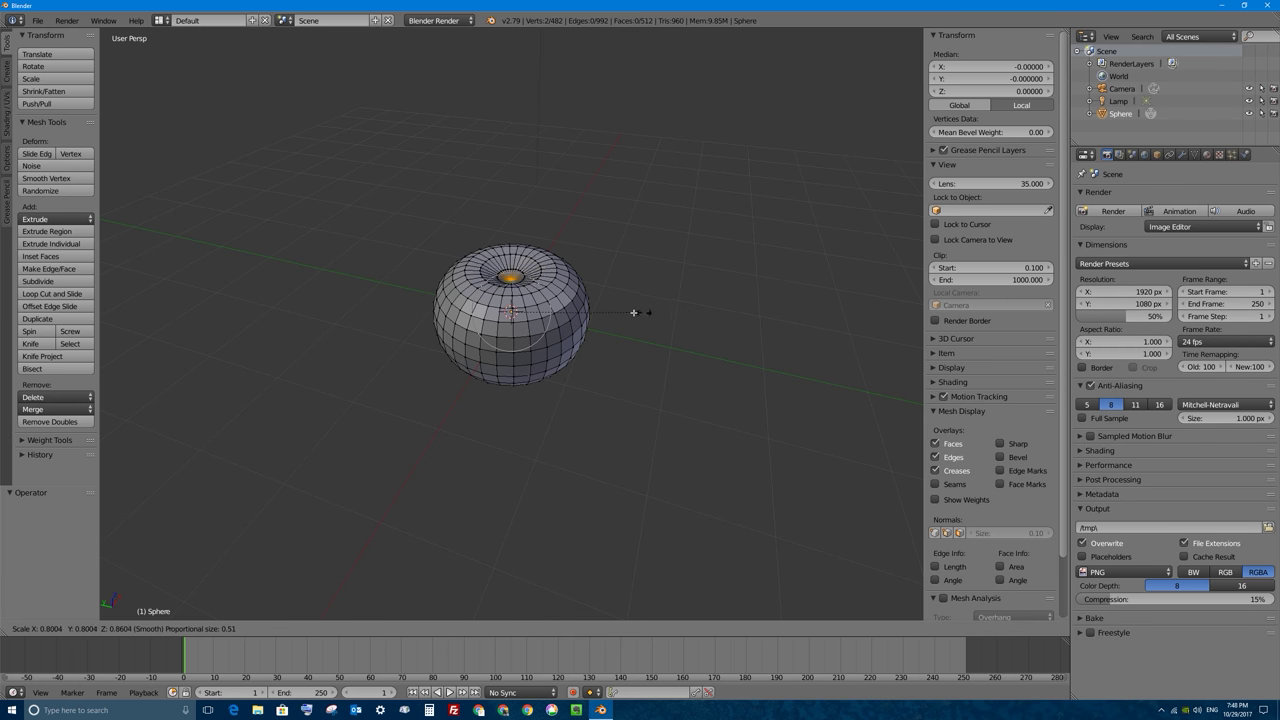
{"action": "left_click", "coordinate": [640, 317]}
{"action": "middle_click_drag", "start_coordinate": [640, 317], "coordinate": [525, 290]}
{"action": "scroll", "coordinate": [527, 290], "scroll_direction": "up", "scroll_amount": 10}
{"action": "scroll", "coordinate": [527, 291], "scroll_direction": "down", "scroll_amount": 7}
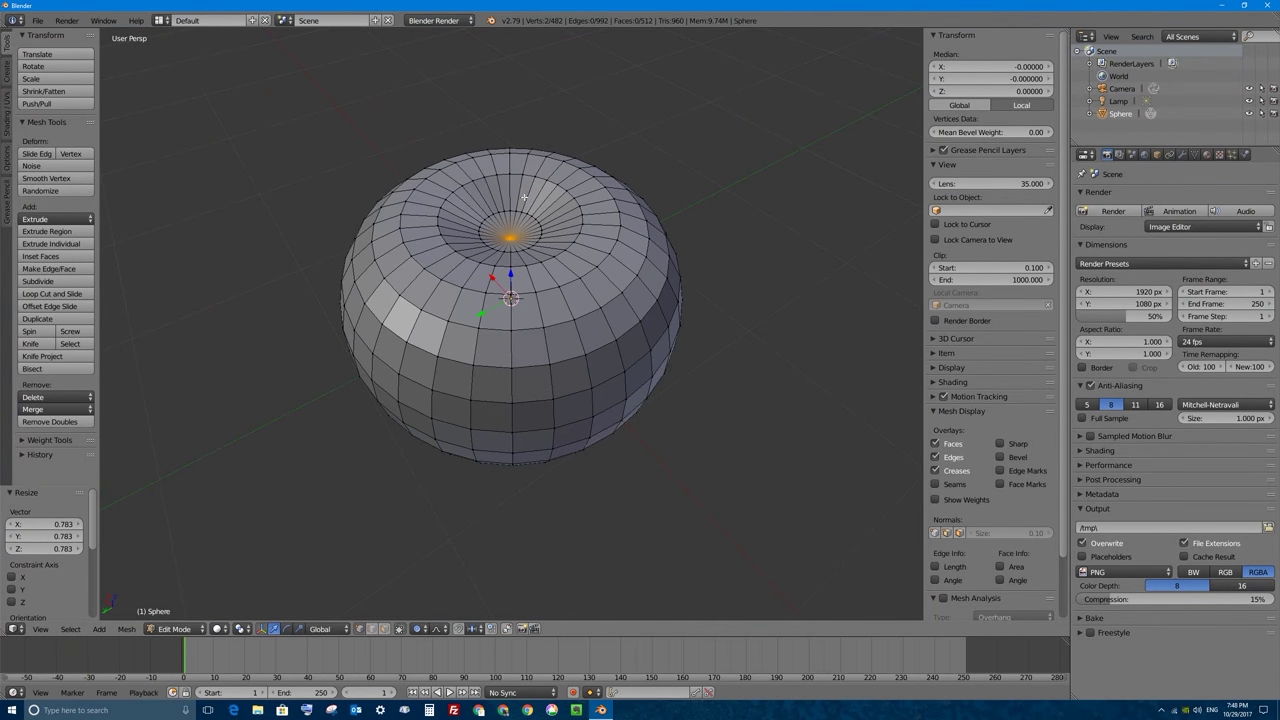
{"action": "middle_click_drag", "start_coordinate": [441, 191], "coordinate": [490, 158]}
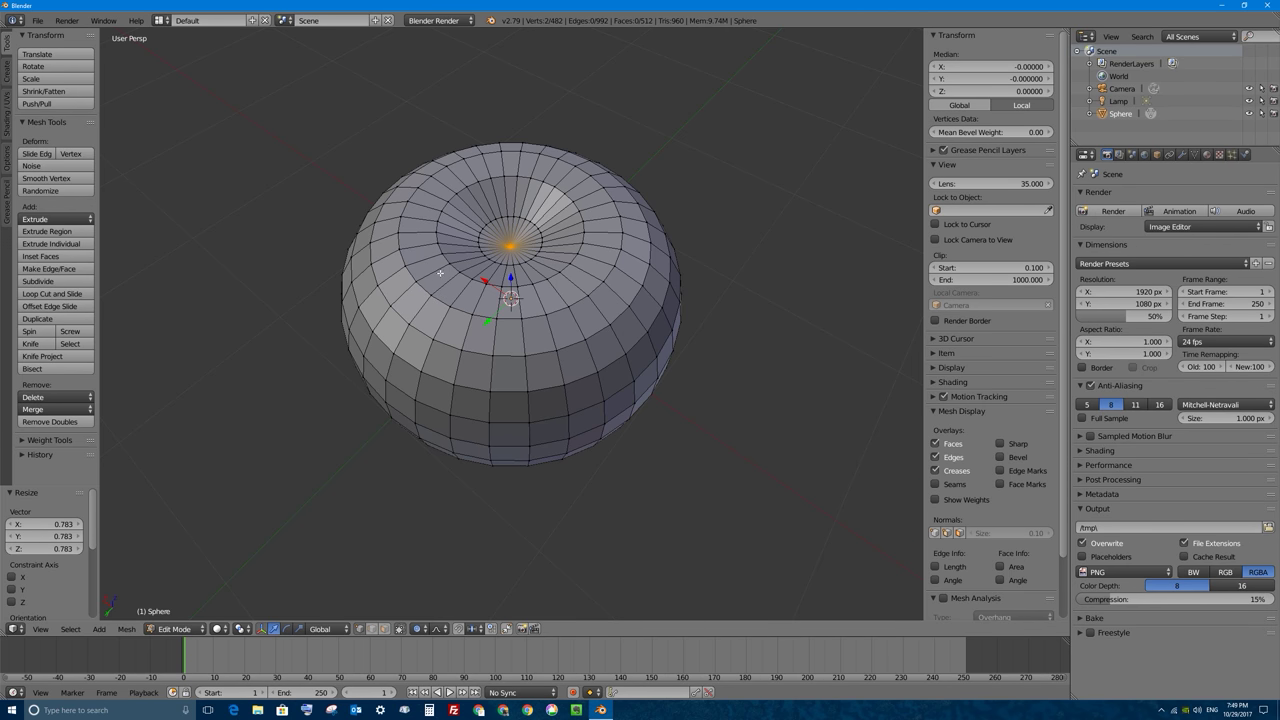
Bevel the edge loop around the rim of the top dent by about 0.06 with one segment
{"action": "right_click", "coordinate": [458, 198], "text": "alt"}
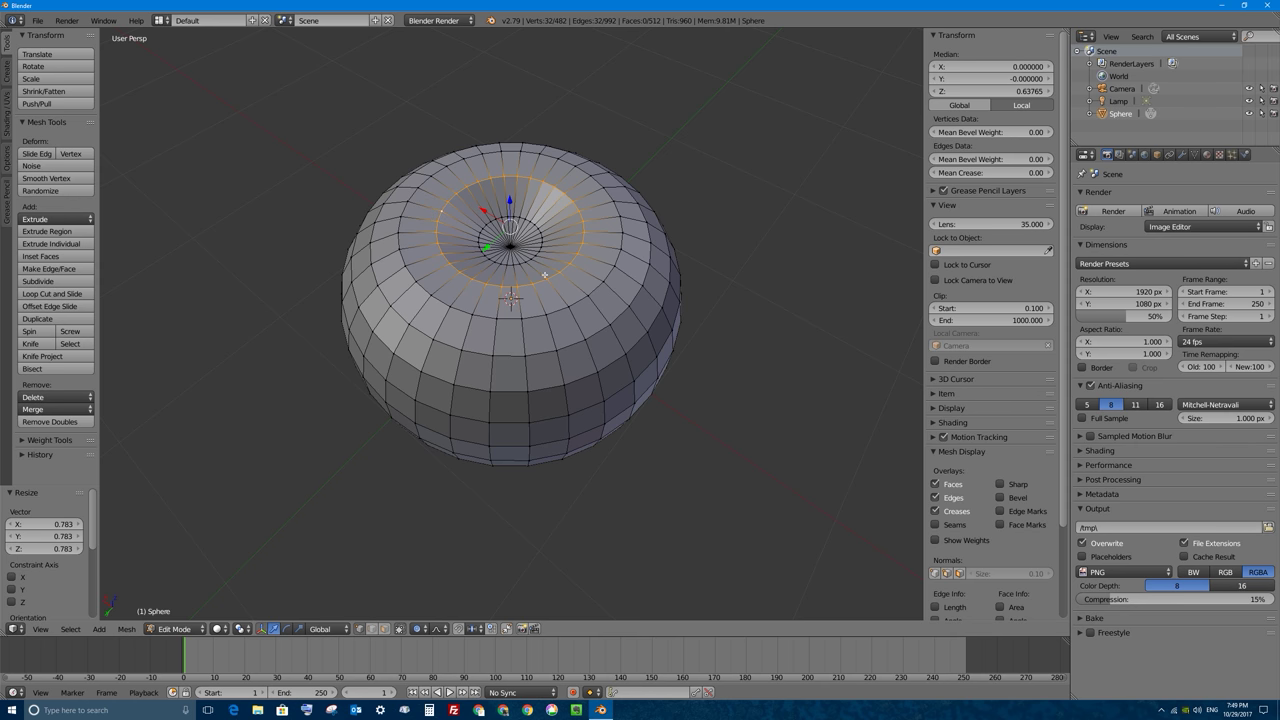
{"action": "key", "text": "a"}
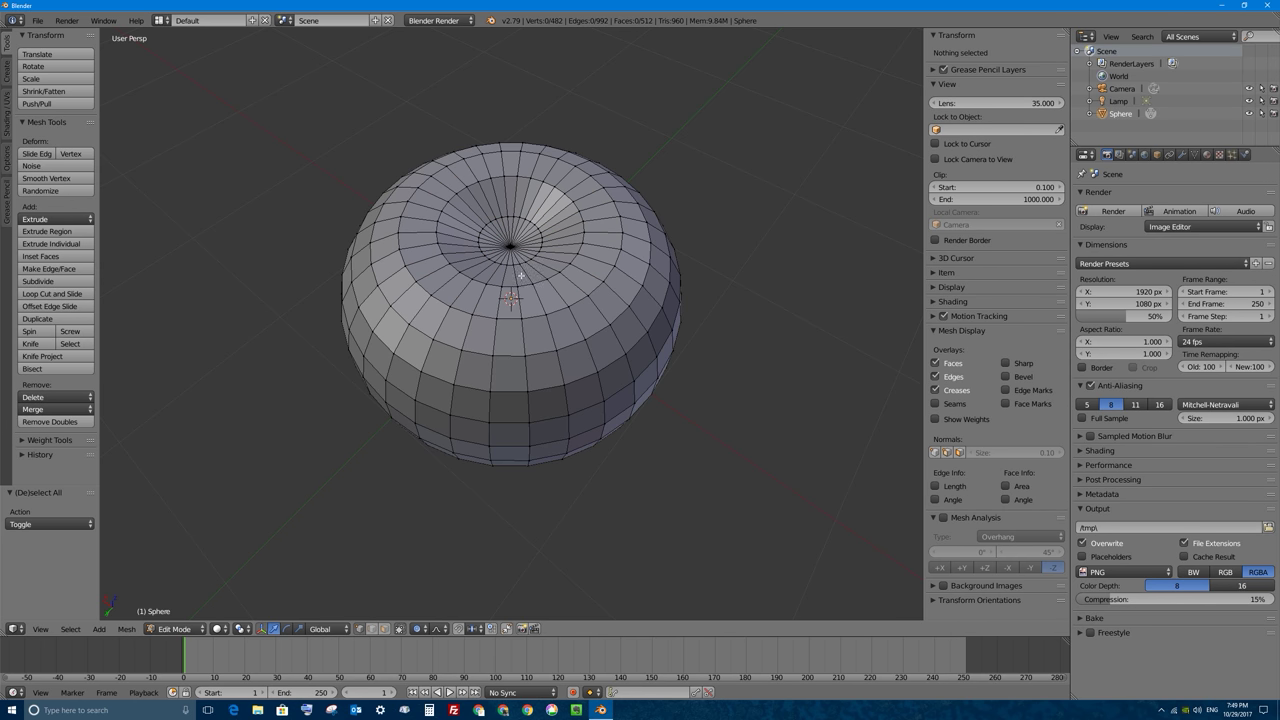
{"action": "right_click", "coordinate": [503, 279], "text": "alt"}
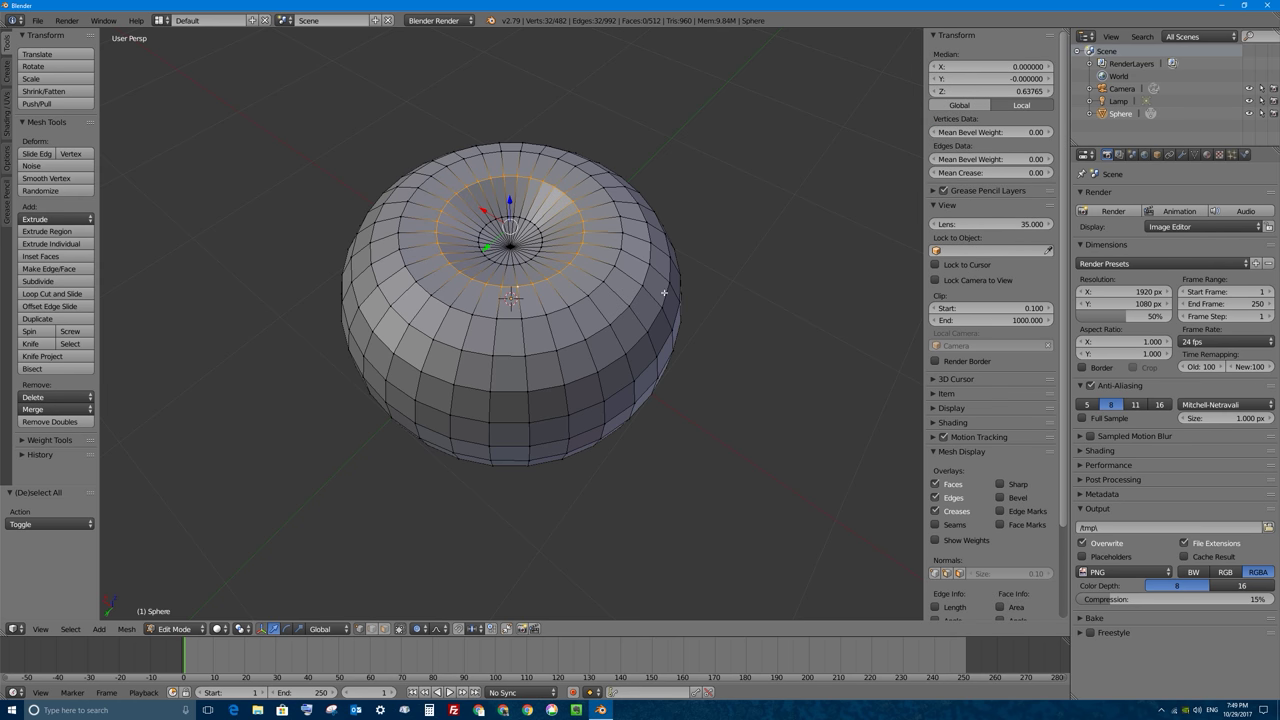
{"action": "key", "text": "ctrl+b"}
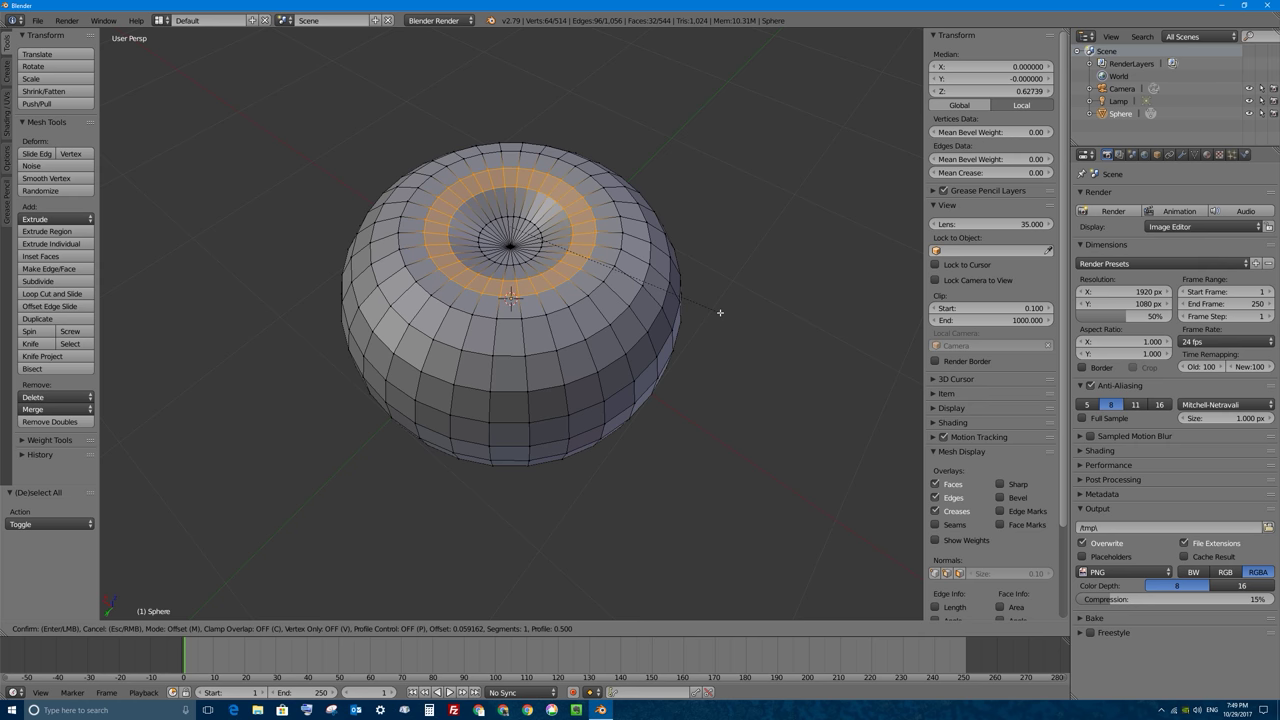
{"action": "left_click", "coordinate": [720, 313]}
{"action": "middle_click_drag", "start_coordinate": [720, 313], "coordinate": [581, 225]}
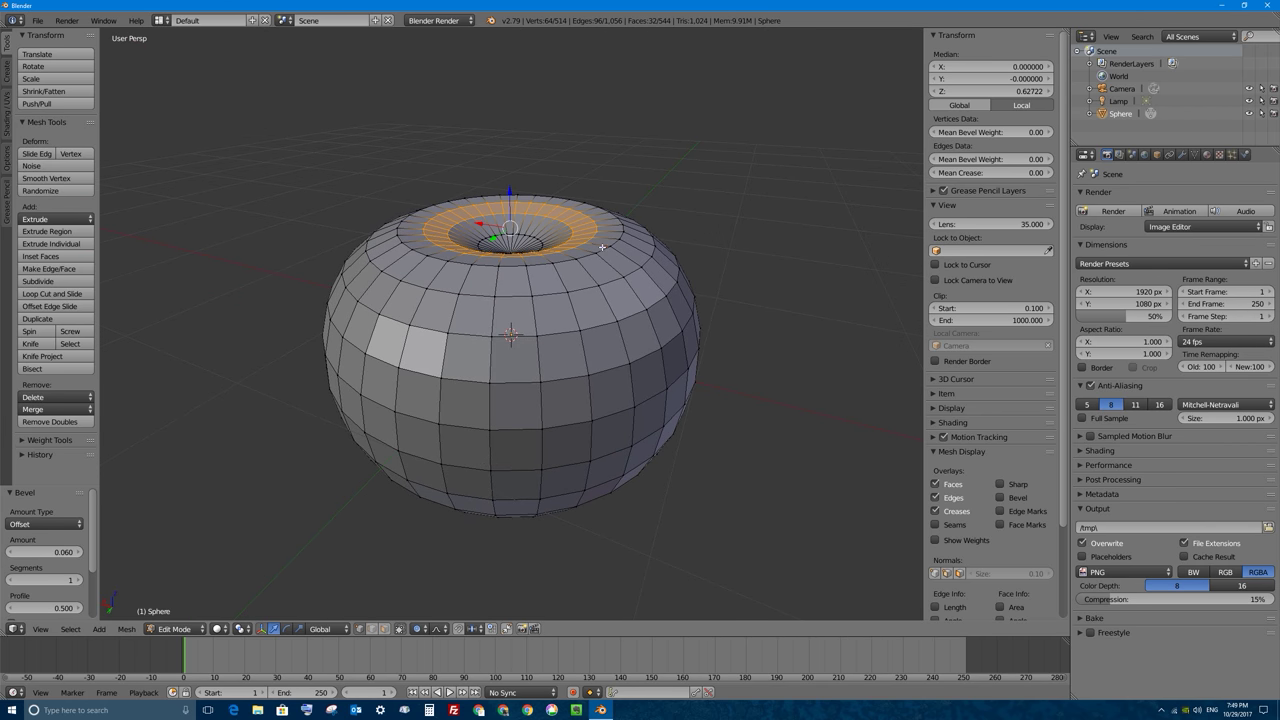
Bevel the next edge loop outside the beveled rim by about 0.059 with one segment
{"action": "right_click", "coordinate": [602, 246], "text": "alt"}
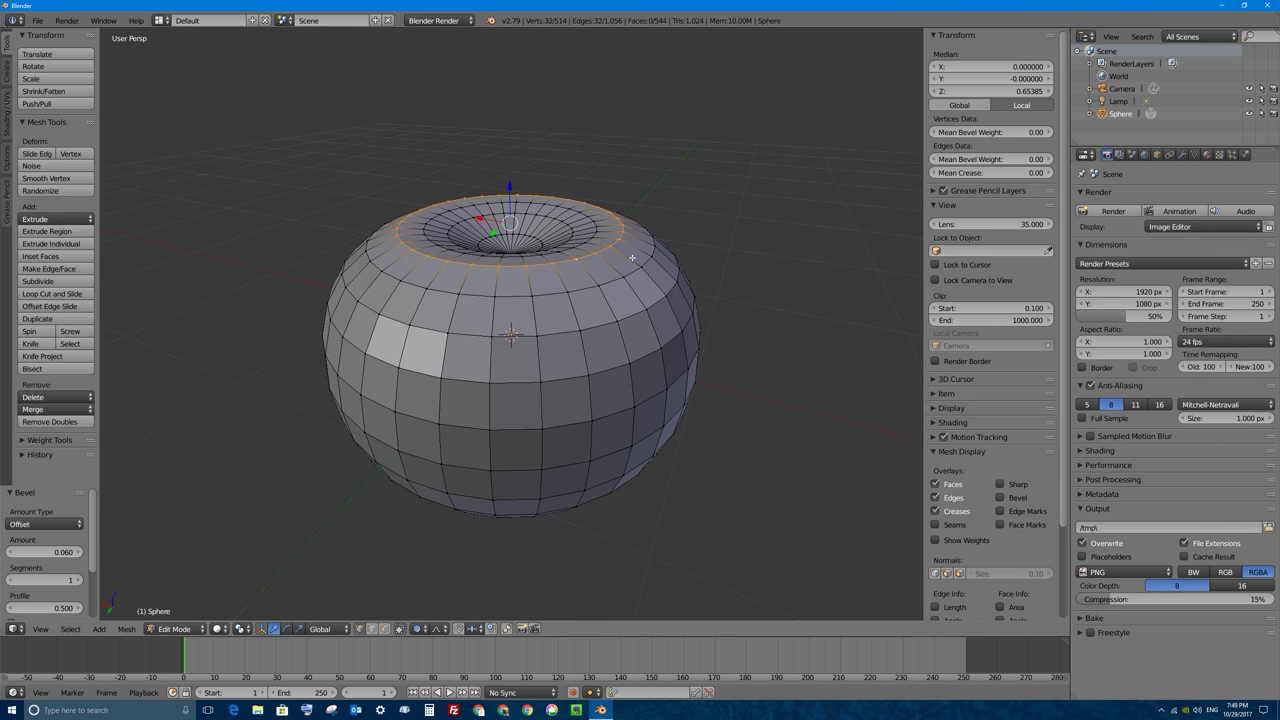
{"action": "key", "text": "ctrl+b"}
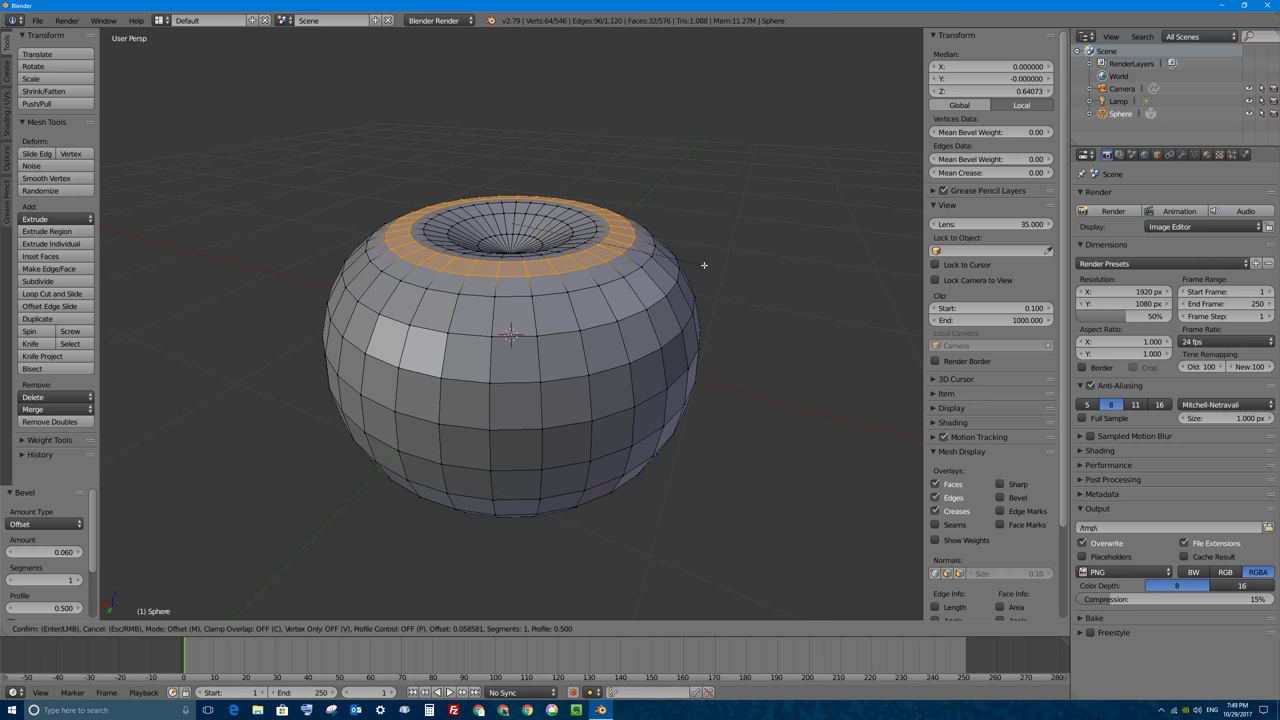
{"action": "left_click", "coordinate": [704, 265]}
{"action": "middle_click_drag", "start_coordinate": [704, 265], "coordinate": [429, 262]}
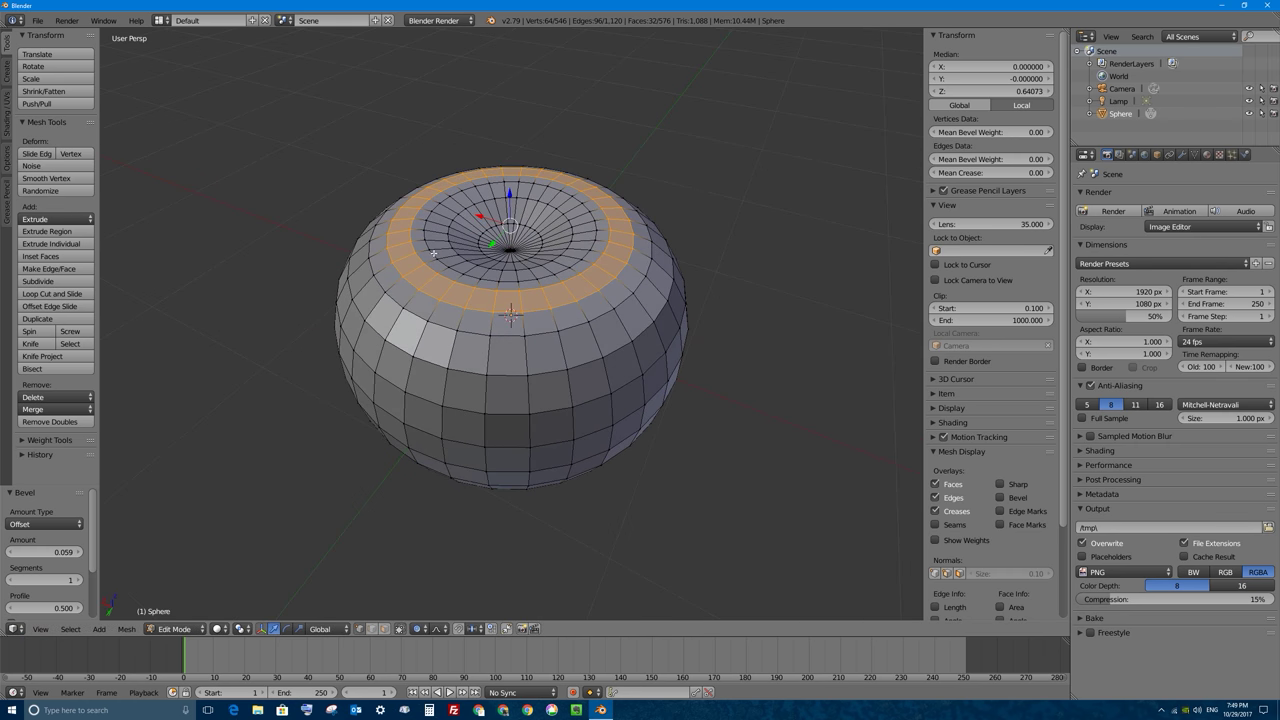
Edge-slide the inner loop of the outer bevel by a factor of about -0.255 to even out the loop spacing
{"action": "left_click", "coordinate": [420, 263], "text": "alt"}
{"action": "left_click", "coordinate": [437, 270], "text": "alt"}
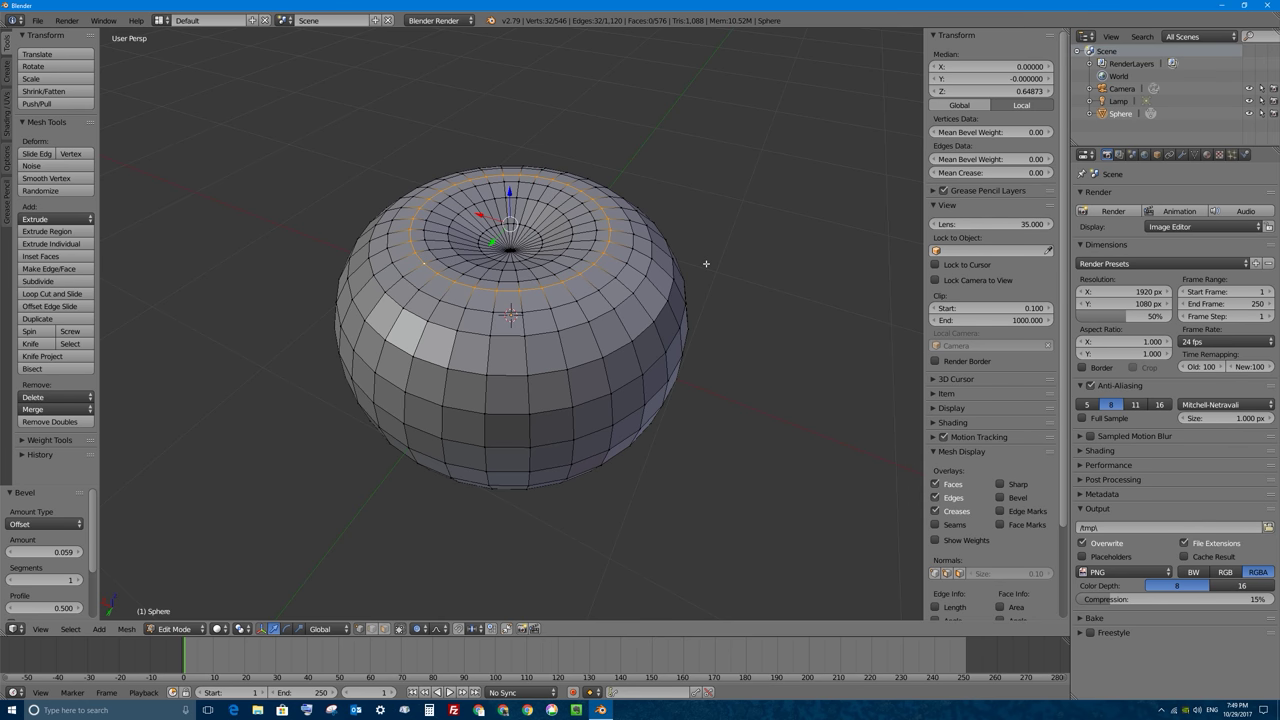
{"action": "key", "text": "g"}
{"action": "key", "text": "g"}
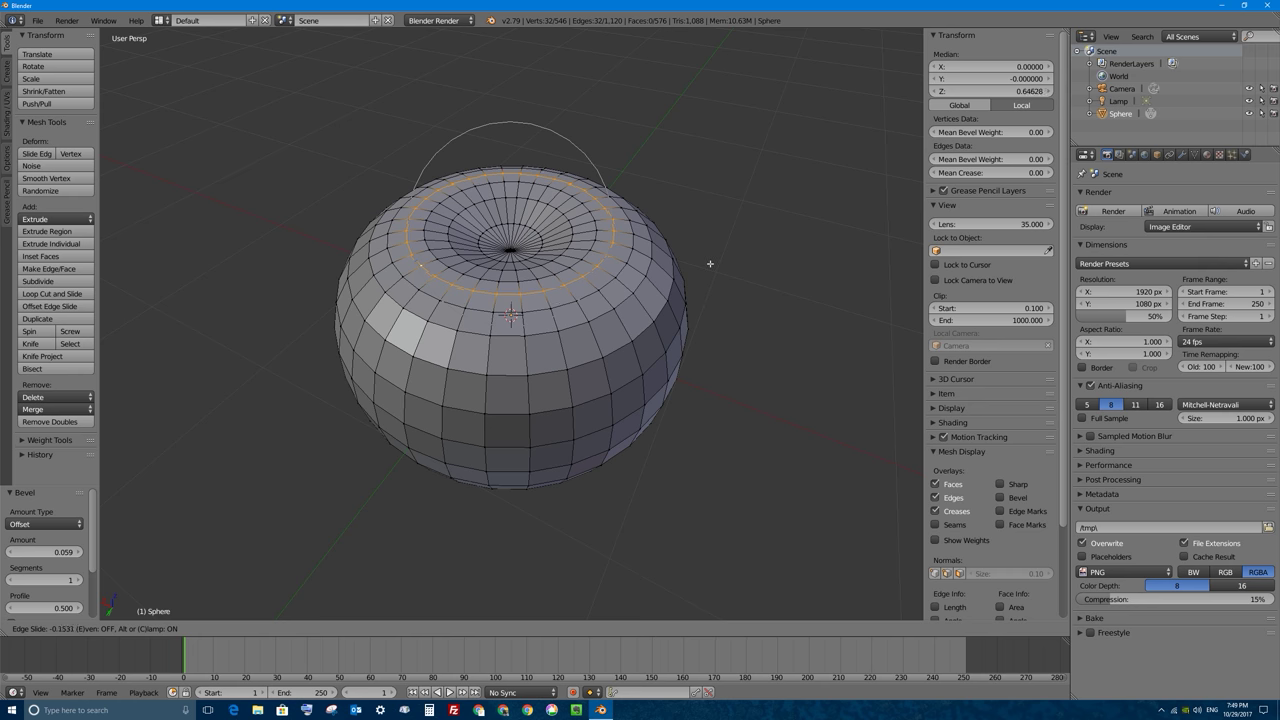
{"action": "left_click", "coordinate": [711, 263]}
Raise the outer bevel's outer edge loop along Z by about 0.017 and again by about 0.010 with proportional editing
{"action": "key", "text": "shift+r"}
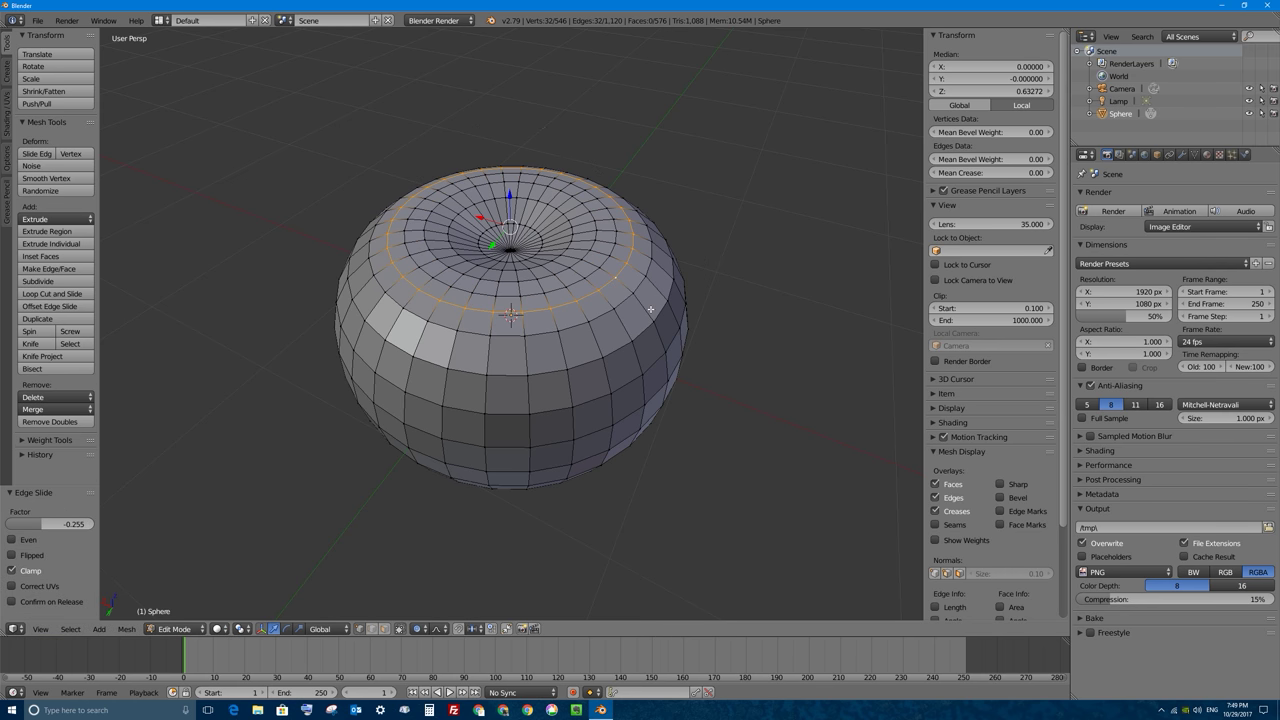
{"action": "key", "text": "g"}
{"action": "key", "text": "z"}
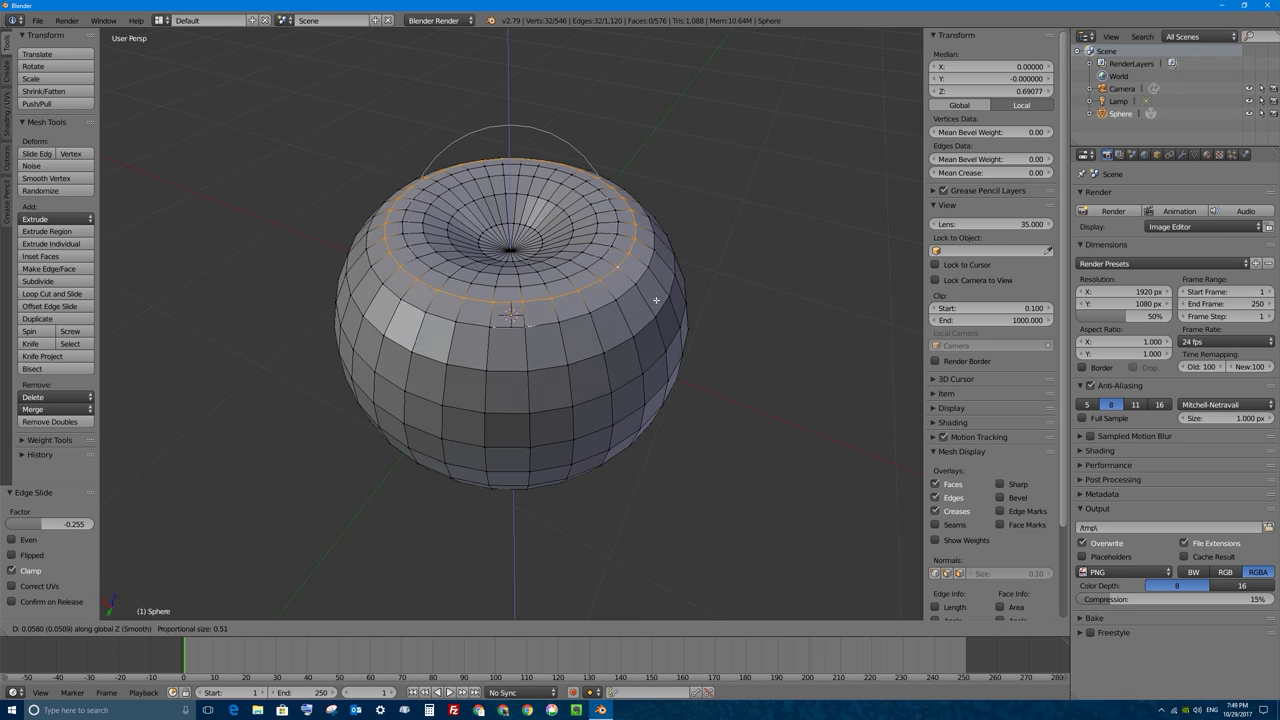
{"action": "left_click", "coordinate": [623, 311]}
{"action": "middle_click_drag", "start_coordinate": [623, 311], "coordinate": [598, 258]}
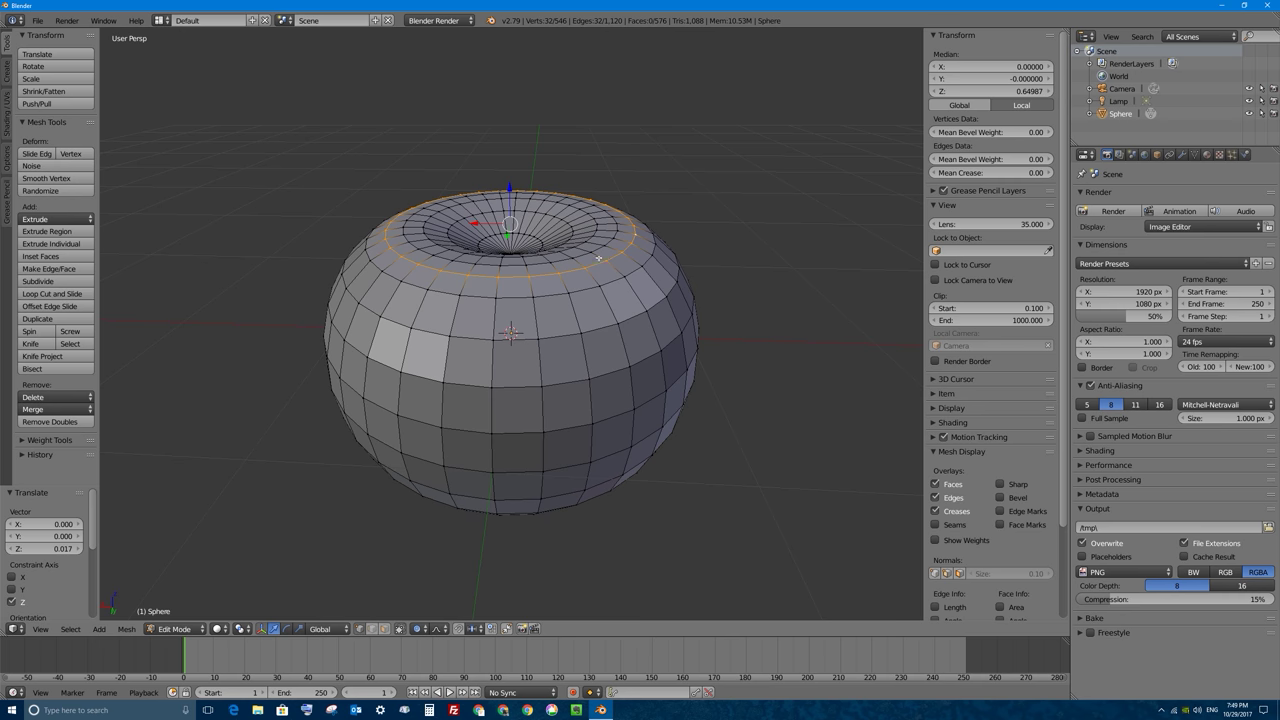
{"action": "key", "text": "g"}
{"action": "key", "text": "z"}
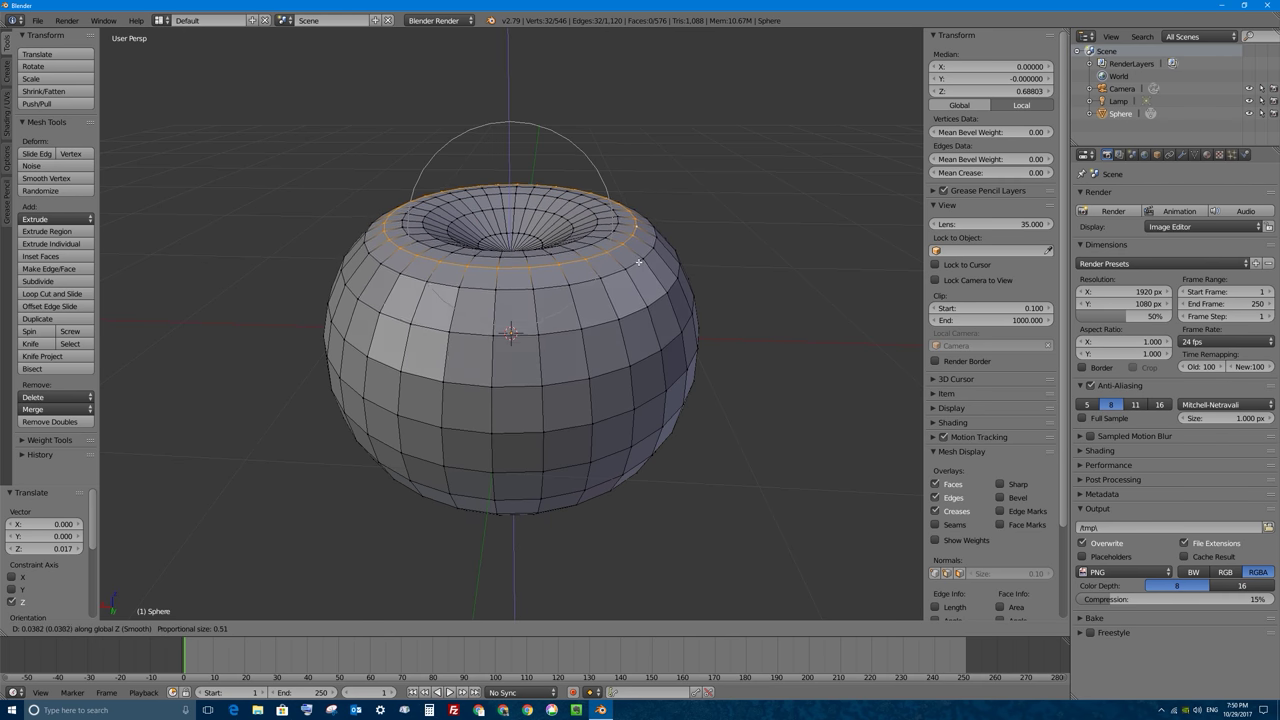
{"action": "left_click", "coordinate": [640, 300]}
{"action": "scroll", "coordinate": [640, 369], "scroll_direction": "down", "scroll_amount": 3}
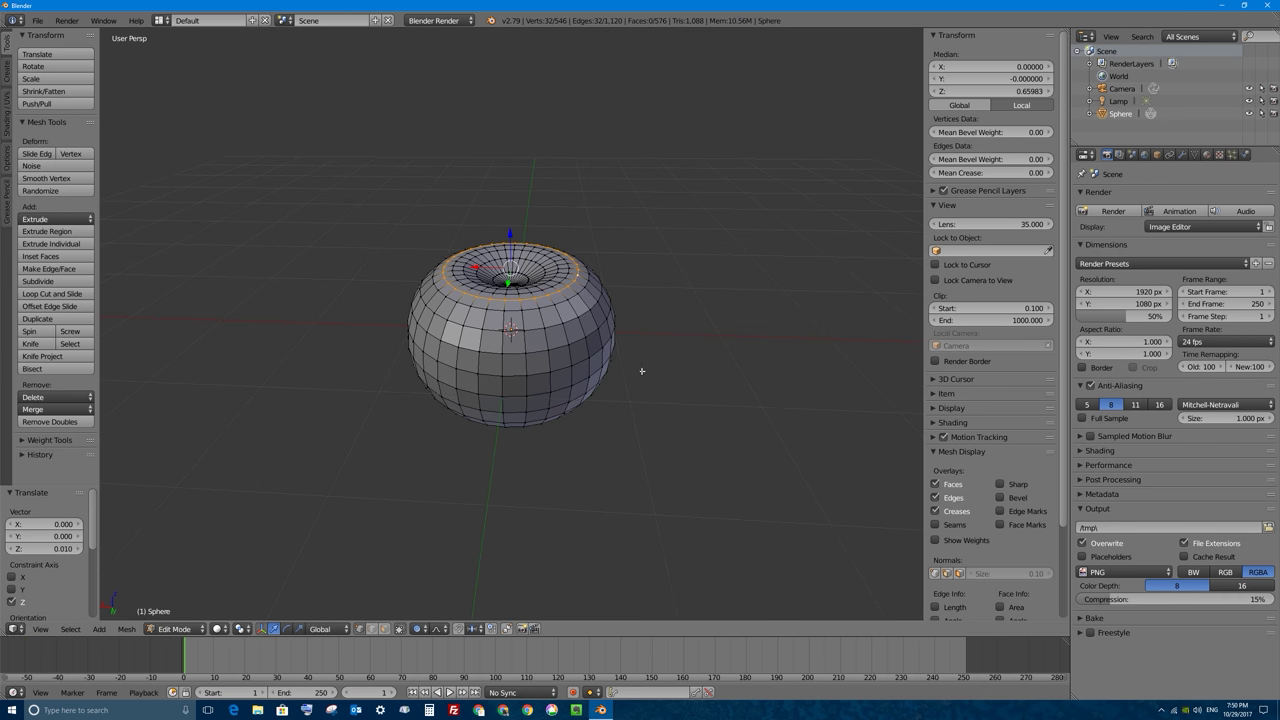
Scale the horizontal edge loop just above the body's middle to about 1.087, widening the proportional size to about 1.21
{"action": "right_click", "coordinate": [588, 343], "text": "alt"}
{"action": "key", "text": "s"}
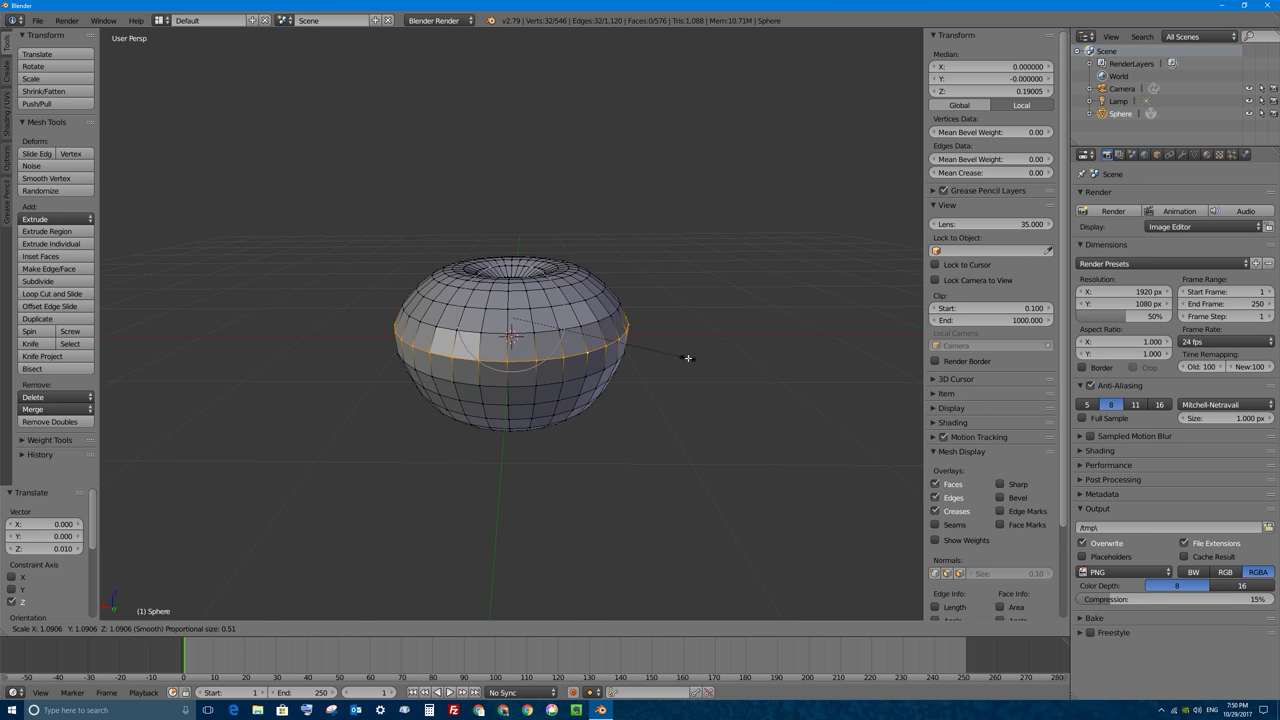
{"action": "scroll", "coordinate": [697, 349], "scroll_direction": "down", "scroll_amount": 3}
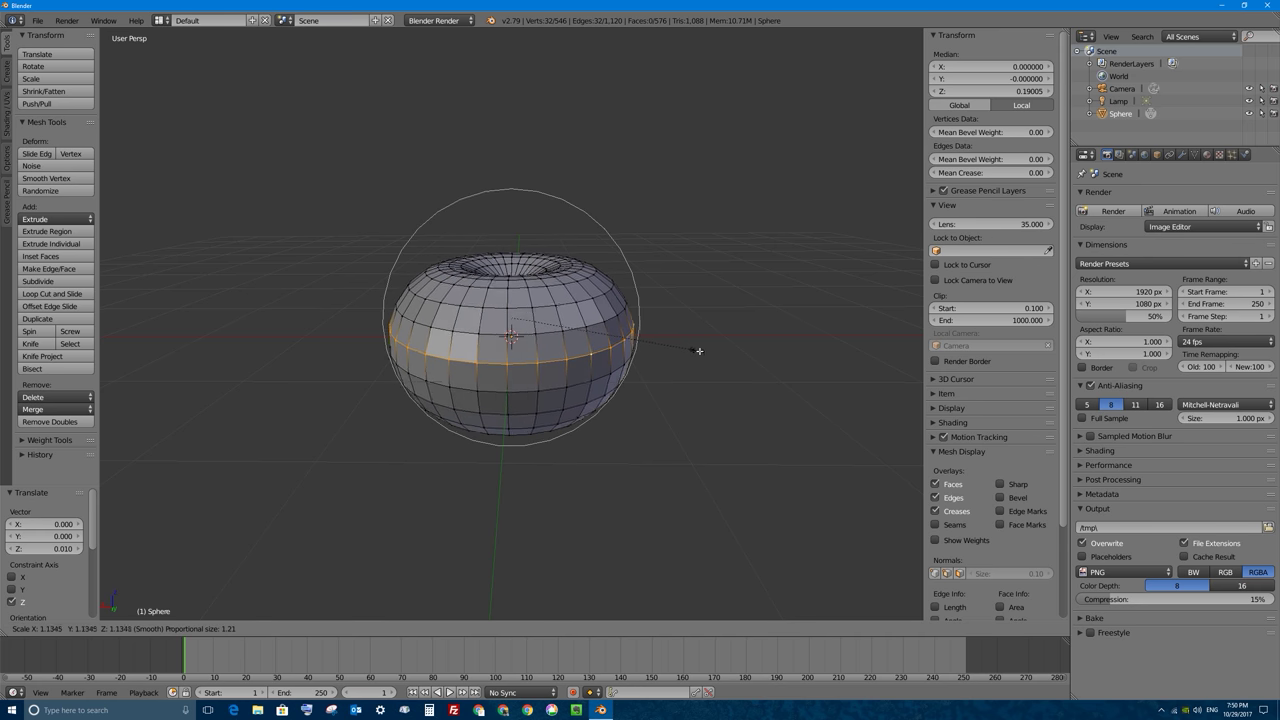
{"action": "scroll", "coordinate": [697, 351], "scroll_direction": "up", "scroll_amount": 4}
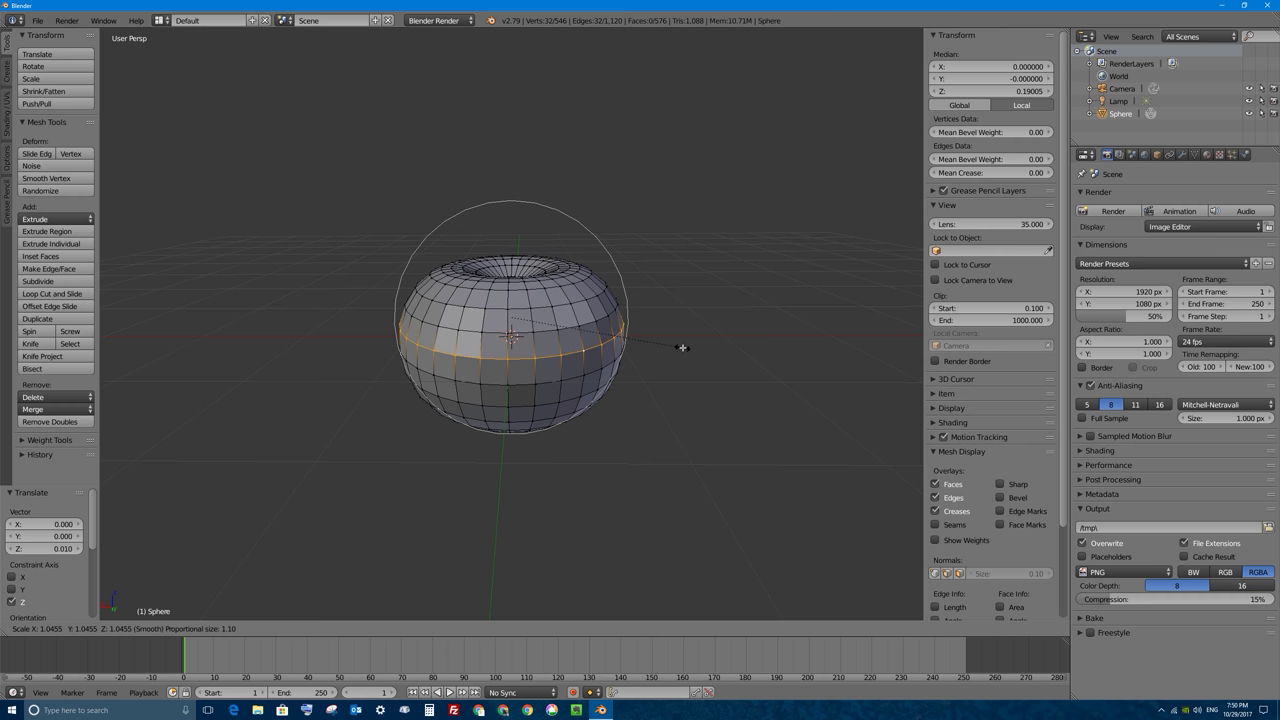
{"action": "scroll", "coordinate": [676, 344], "scroll_direction": "down", "scroll_amount": 4}
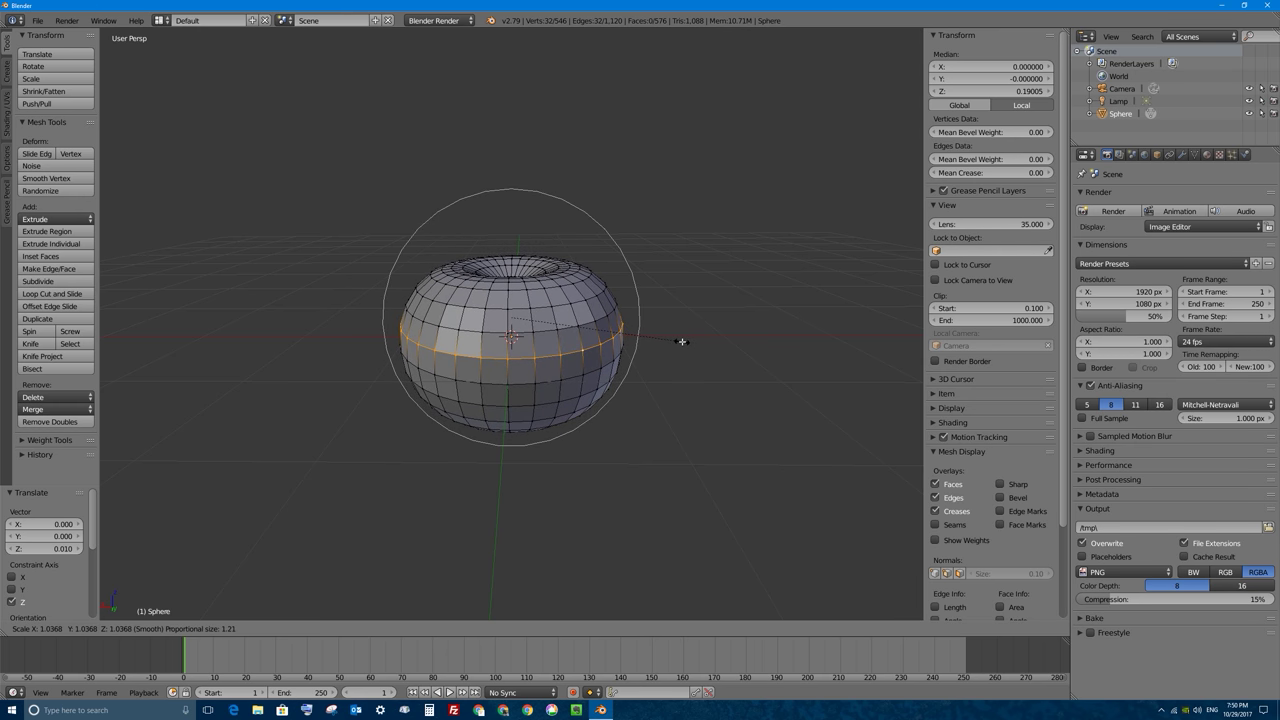
{"action": "left_click", "coordinate": [691, 343]}
Move three single vertices around the pumpkin's upper rim and side with proportional editing to make the body irregular
{"action": "middle_click_drag", "start_coordinate": [691, 343], "coordinate": [609, 373]}
{"action": "middle_click_drag", "start_coordinate": [457, 177], "coordinate": [549, 390]}
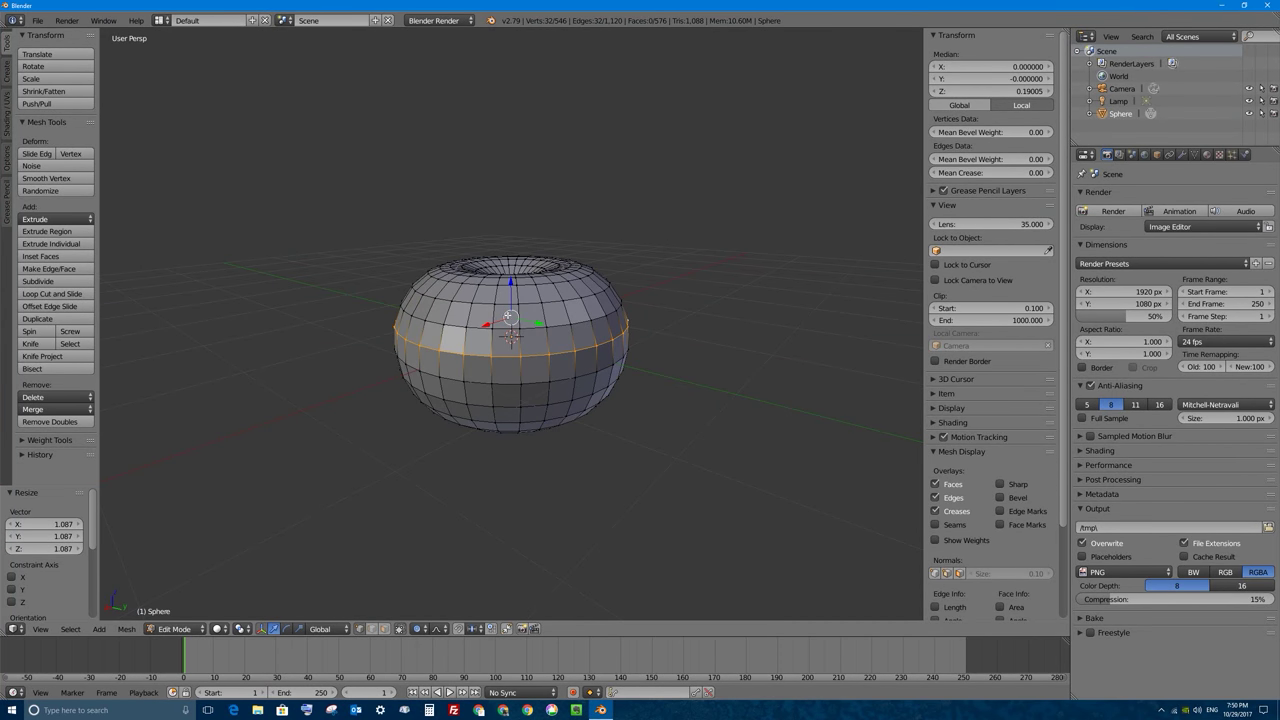
{"action": "right_click", "coordinate": [430, 321]}
{"action": "middle_click_drag", "start_coordinate": [430, 321], "coordinate": [478, 358]}
{"action": "key", "text": "g"}
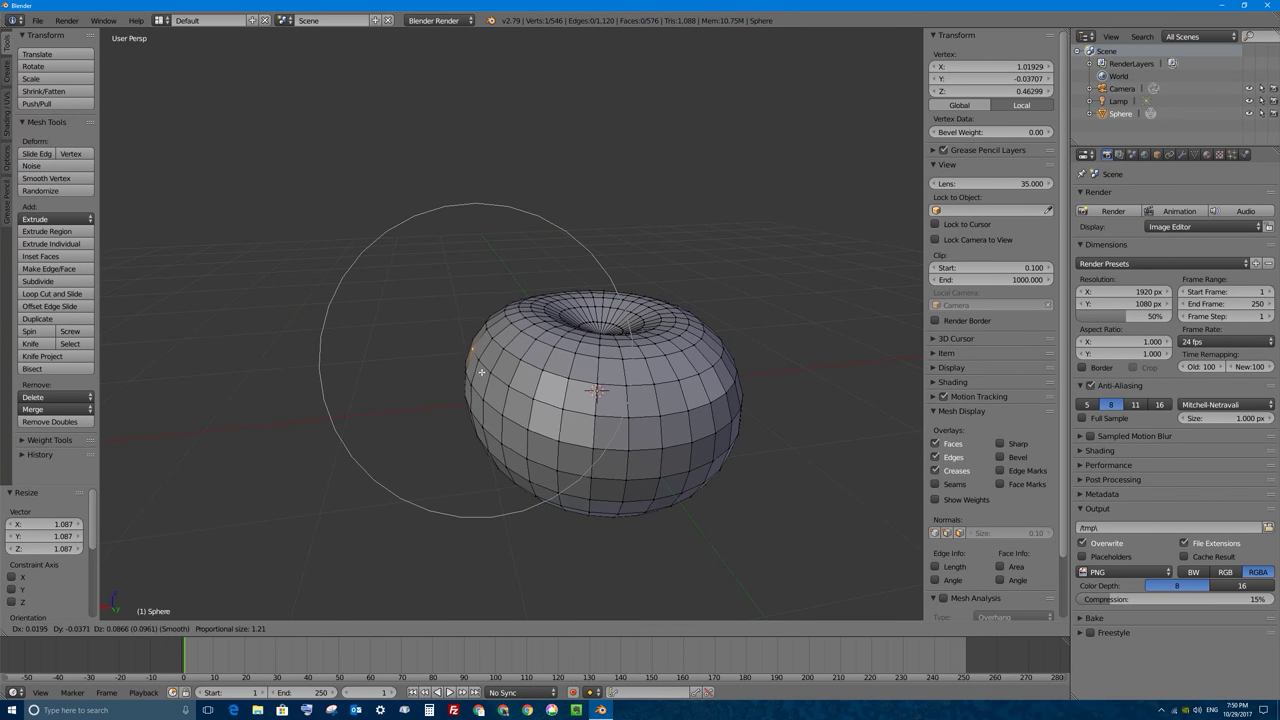
{"action": "left_click", "coordinate": [481, 361]}
{"action": "right_click", "coordinate": [618, 349]}
{"action": "key", "text": "g"}
{"action": "left_click", "coordinate": [715, 349]}
{"action": "right_click", "coordinate": [686, 462]}
{"action": "key", "text": "g"}
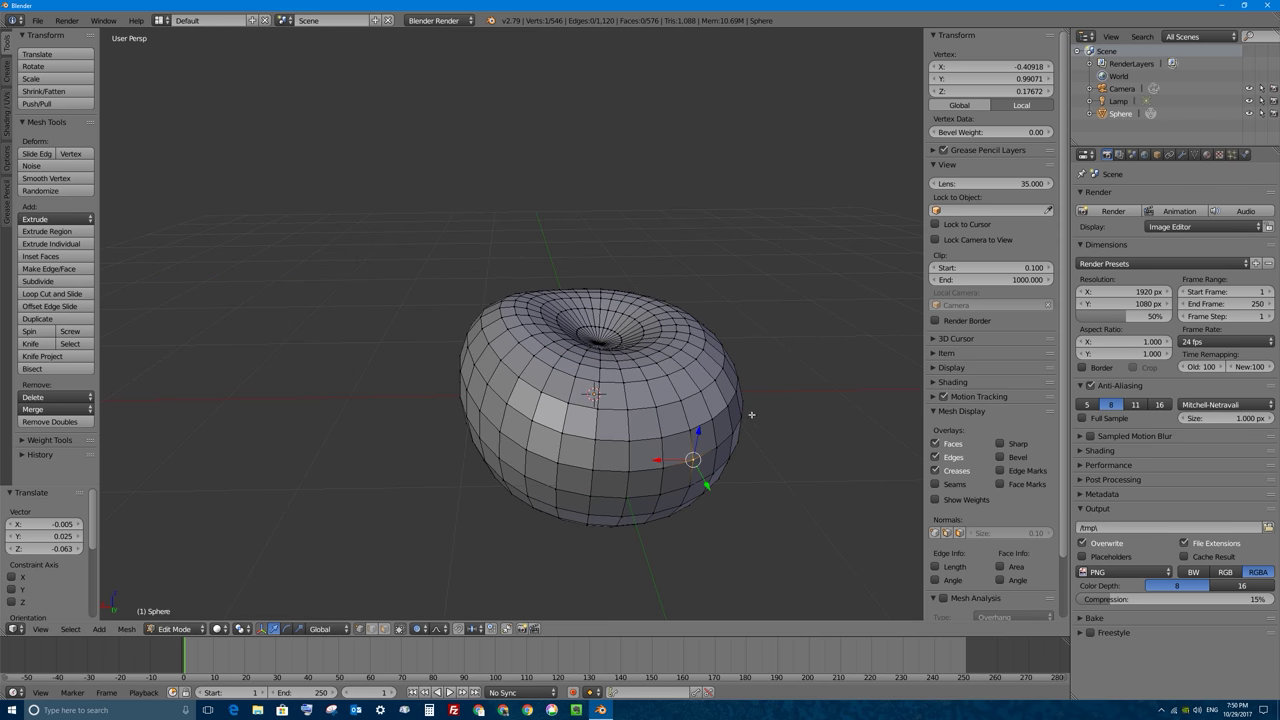
{"action": "left_click", "coordinate": [730, 455]}
Move two more side vertices on the far side of the body, reducing the proportional size for the second one
{"action": "middle_click_drag", "start_coordinate": [777, 437], "coordinate": [330, 418]}
{"action": "right_click", "coordinate": [814, 425]}
{"action": "key", "text": "g"}
{"action": "left_click", "coordinate": [830, 408]}
{"action": "right_click", "coordinate": [354, 417]}
{"action": "key", "text": "g"}
{"action": "scroll", "coordinate": [372, 405], "scroll_direction": "down", "scroll_amount": 3}
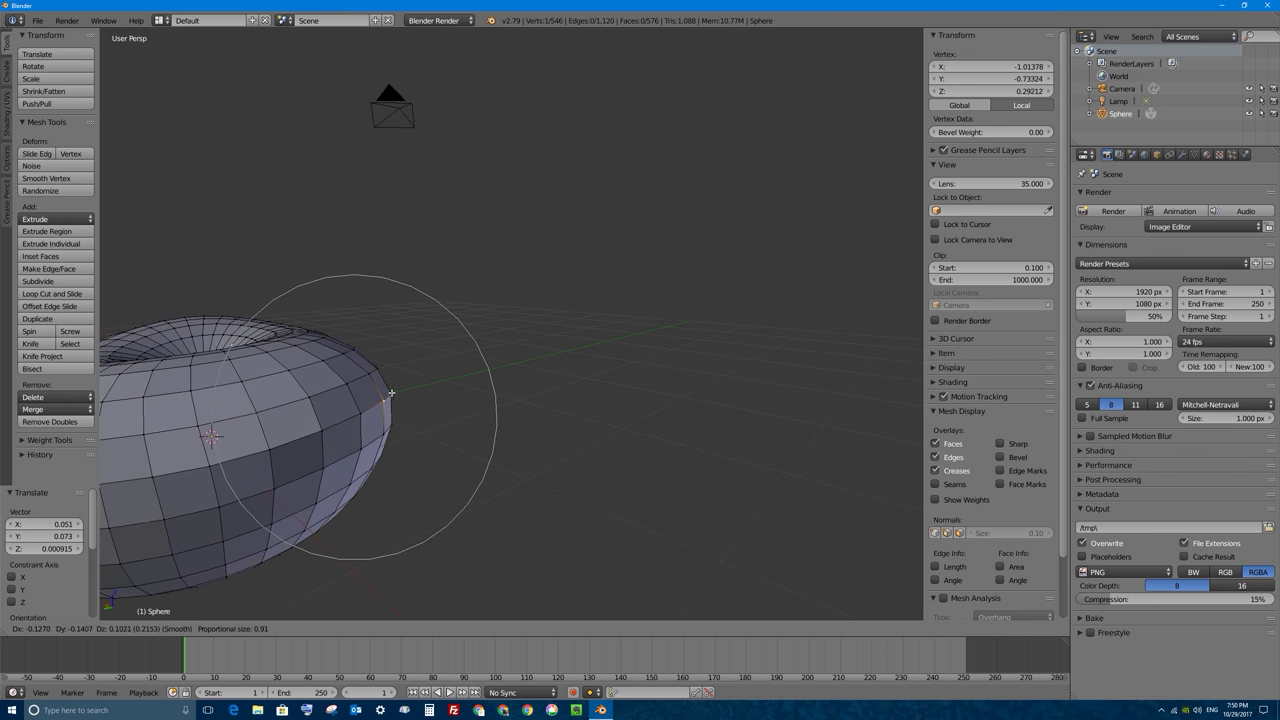
{"action": "scroll", "coordinate": [386, 397], "scroll_direction": "down", "scroll_amount": 2}
{"action": "left_click", "coordinate": [386, 400]}
{"action": "middle_click_drag", "start_coordinate": [386, 400], "coordinate": [482, 348]}
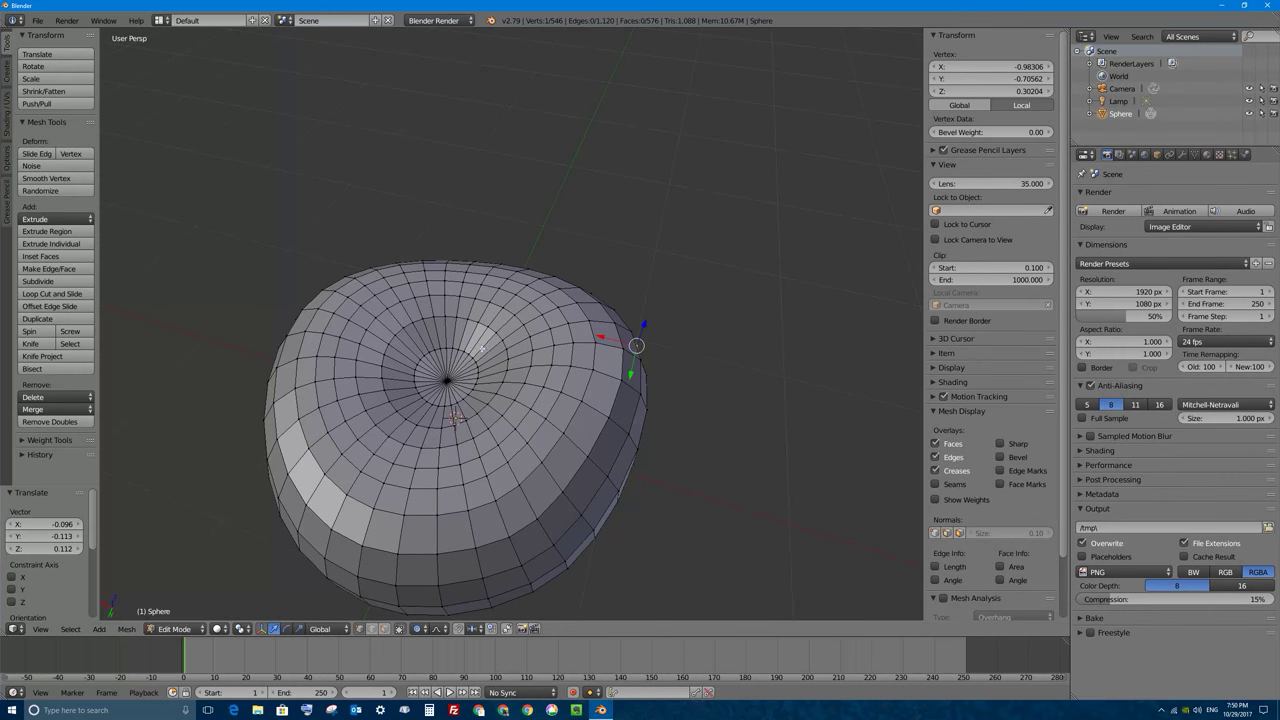
Select every second vertical edge loop all the way around the pumpkin body
{"action": "key", "text": "alt+Home"}
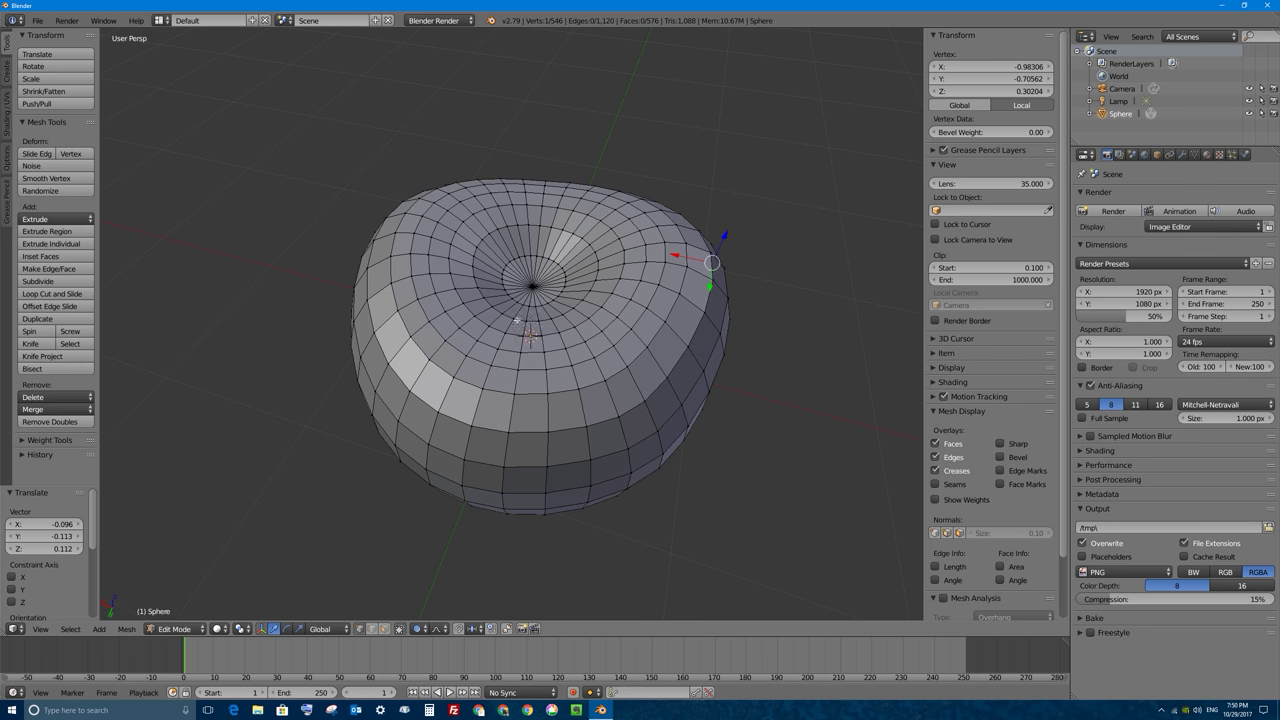
{"action": "right_click", "coordinate": [505, 437], "text": "alt"}
{"action": "middle_click_drag", "start_coordinate": [559, 421], "coordinate": [580, 446]}
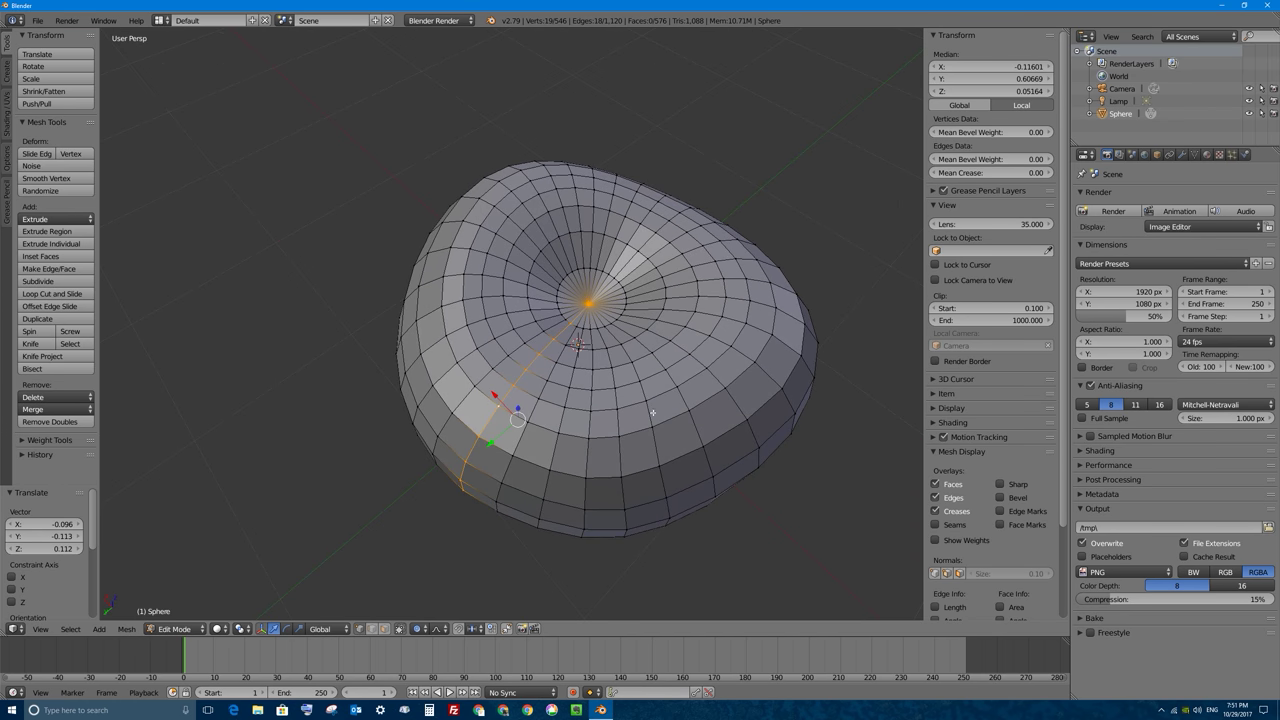
{"action": "left_click", "coordinate": [575, 432], "text": "alt+shift"}
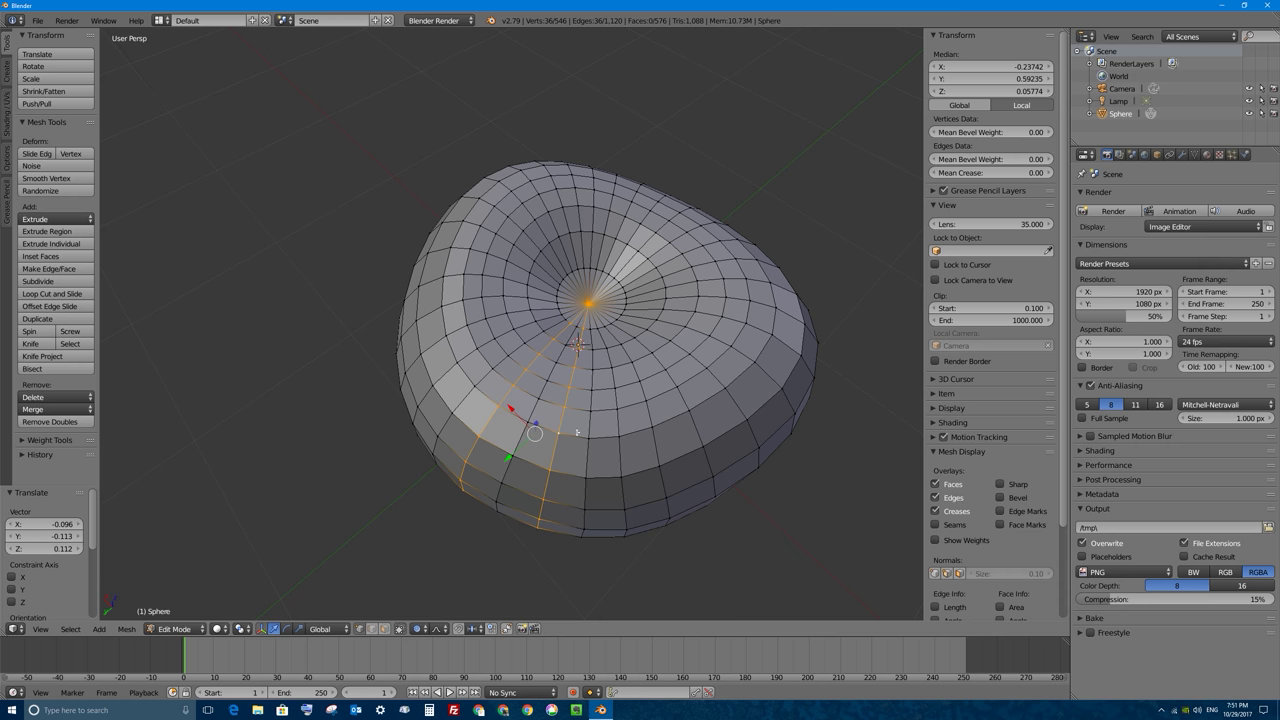
{"action": "middle_click_drag", "start_coordinate": [573, 516], "coordinate": [560, 476]}
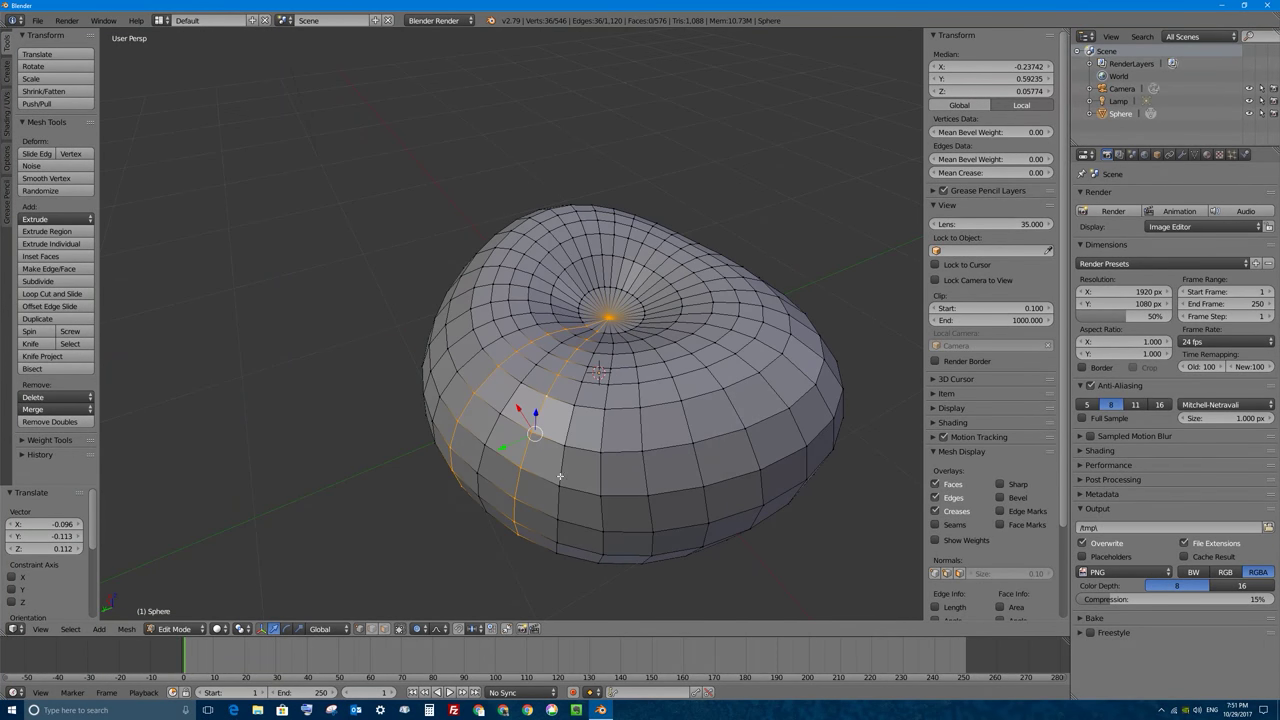
{"action": "left_click", "coordinate": [599, 437], "text": "alt+shift"}
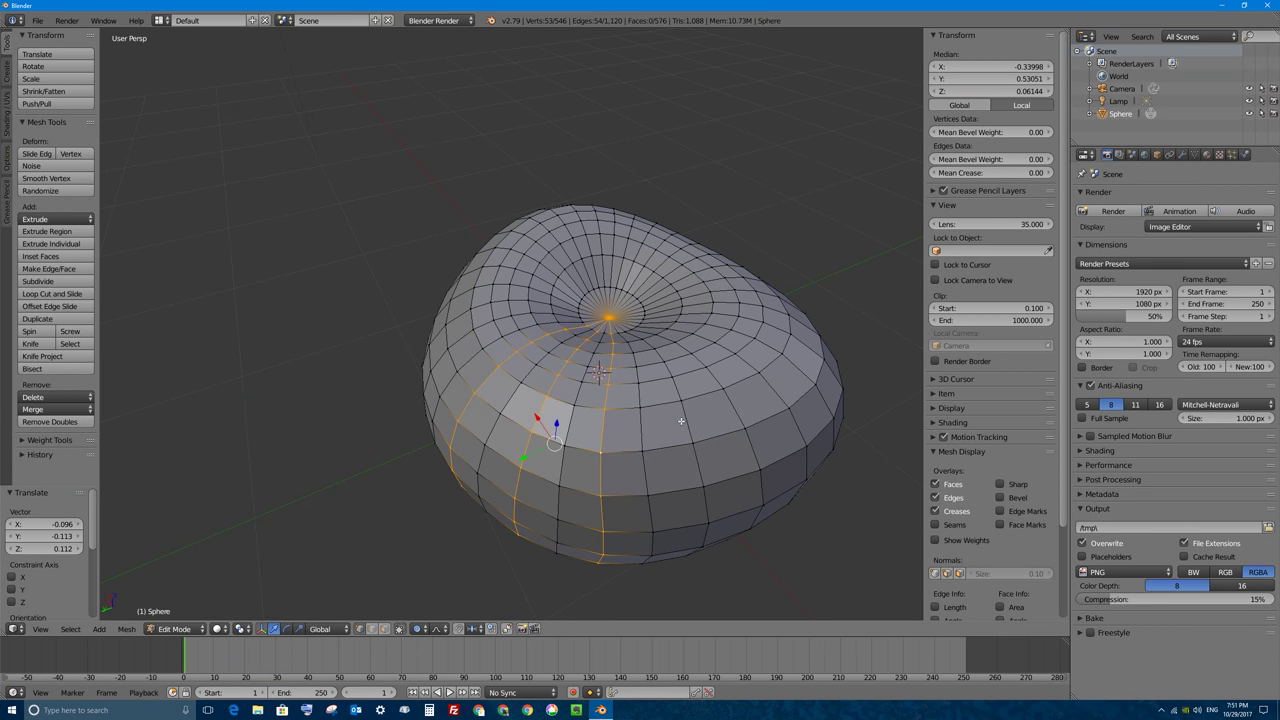
{"action": "left_click", "coordinate": [689, 420], "text": "alt+shift"}
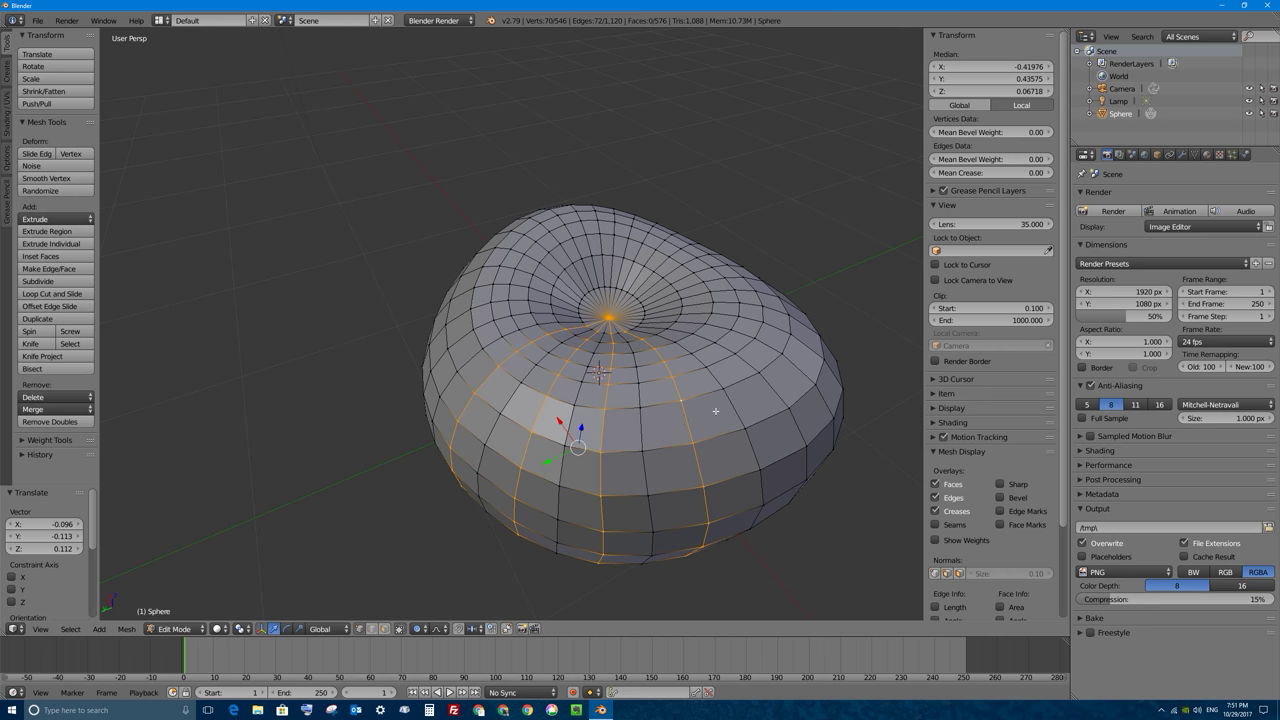
{"action": "left_click", "coordinate": [768, 386], "text": "alt+shift"}
{"action": "middle_click_drag", "start_coordinate": [768, 386], "coordinate": [786, 488]}
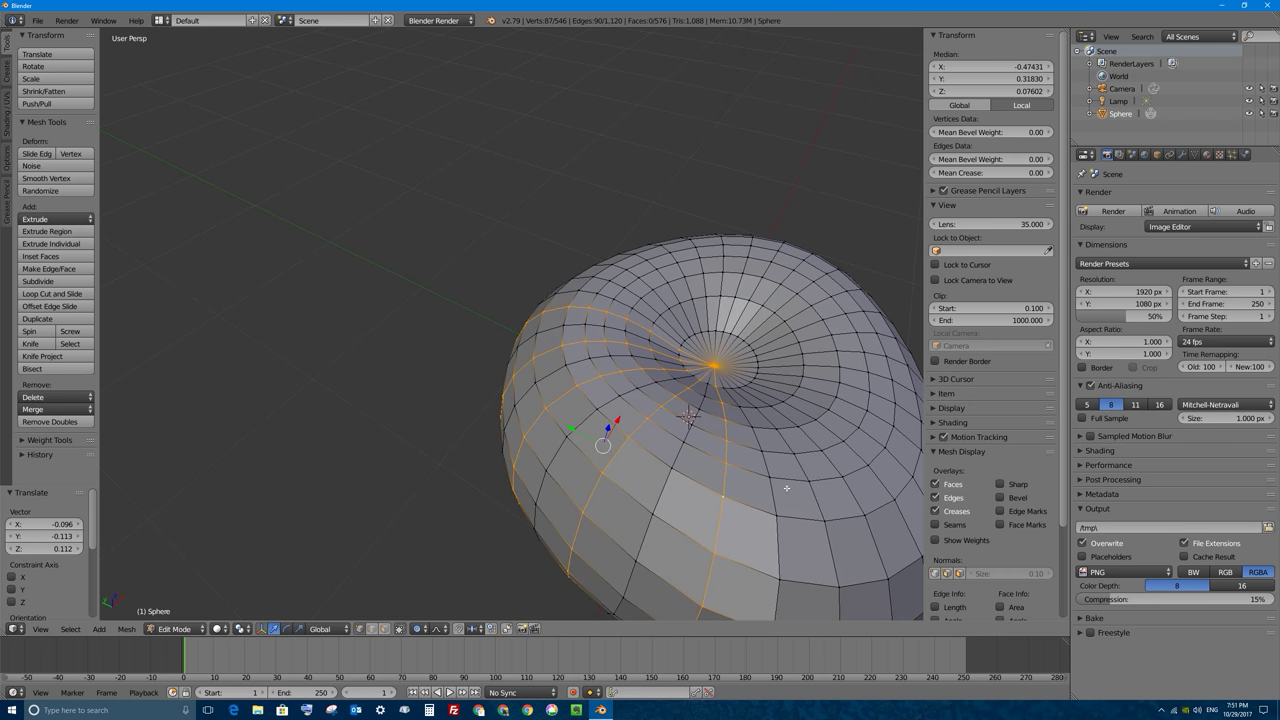
{"action": "left_click", "coordinate": [828, 536], "text": "alt+shift"}
{"action": "middle_click_drag", "start_coordinate": [828, 536], "coordinate": [623, 423]}
{"action": "scroll", "coordinate": [541, 374], "scroll_direction": "down", "scroll_amount": 3}
{"action": "scroll", "coordinate": [541, 374], "scroll_direction": "up", "scroll_amount": 3}
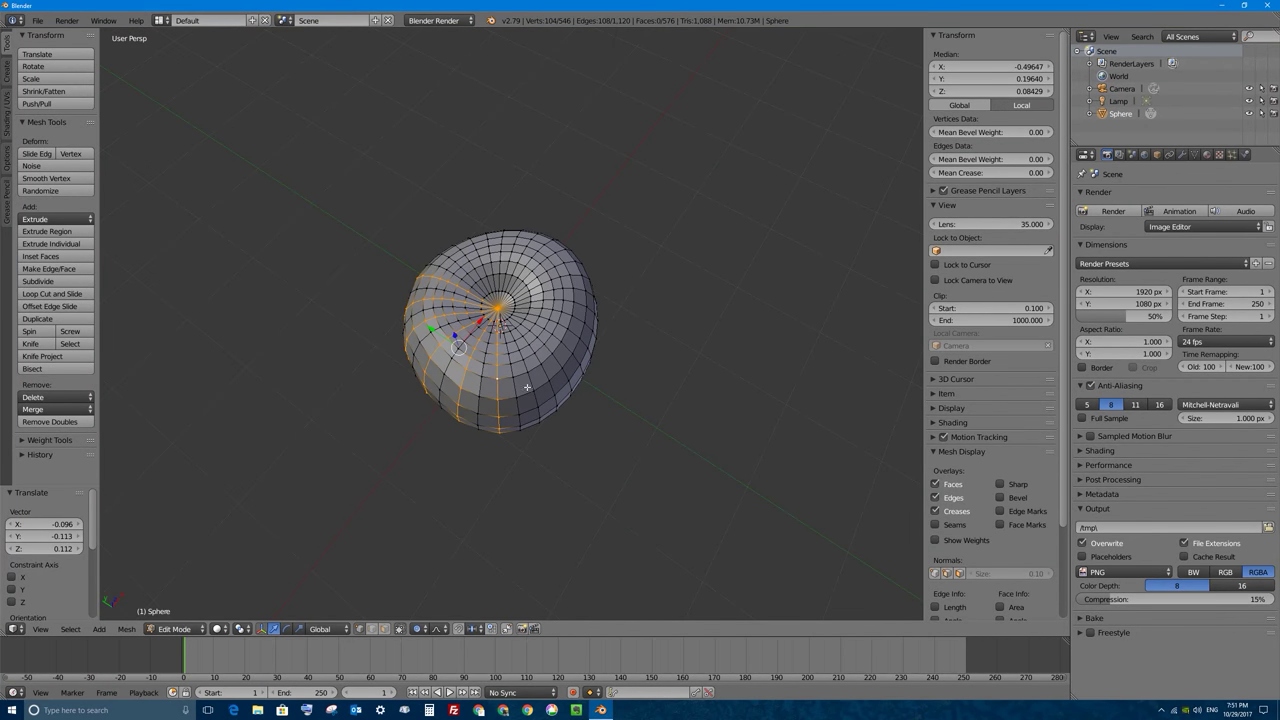
{"action": "left_click", "coordinate": [565, 386], "text": "alt+shift"}
{"action": "left_click", "coordinate": [590, 370], "text": "alt+shift"}
{"action": "left_click", "coordinate": [560, 410], "text": "alt+shift"}
{"action": "left_click", "coordinate": [600, 290], "text": "alt+shift"}
{"action": "left_click", "coordinate": [560, 250], "text": "alt+shift"}
{"action": "left_click", "coordinate": [450, 250], "text": "alt+shift"}
{"action": "left_click", "coordinate": [459, 308], "text": "alt+shift"}
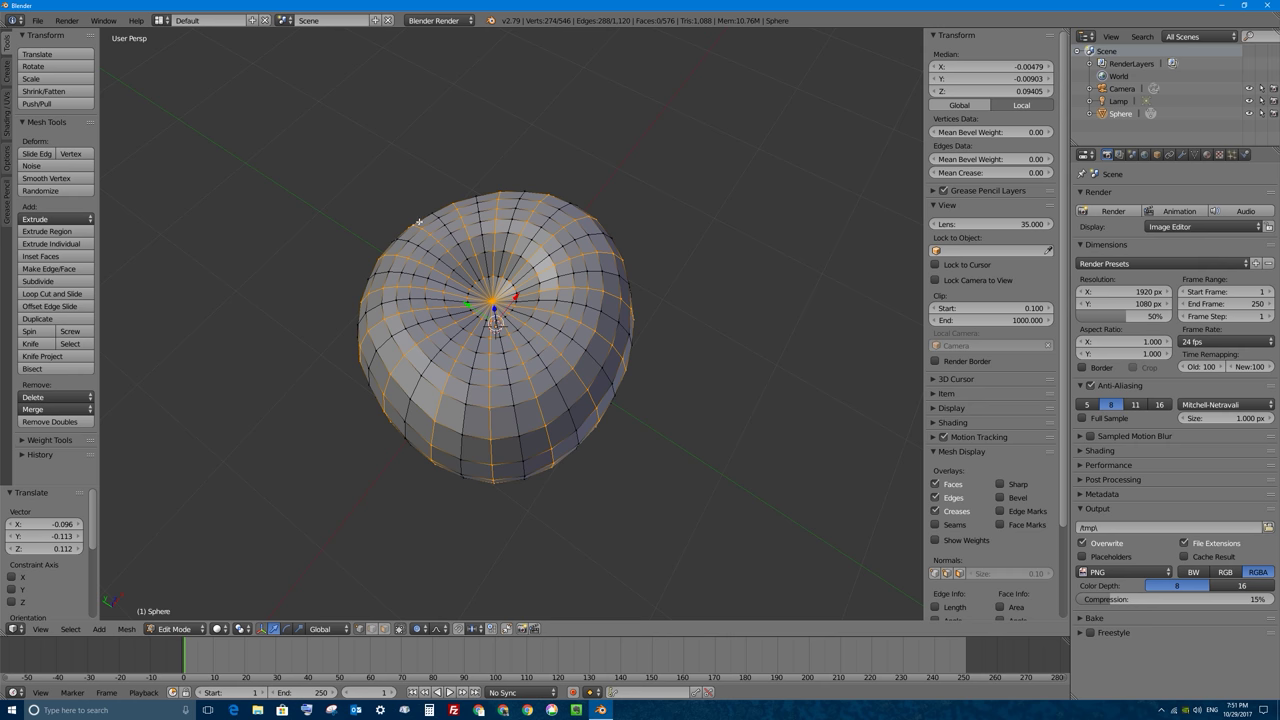
{"action": "middle_click_drag", "start_coordinate": [427, 362], "coordinate": [366, 296]}
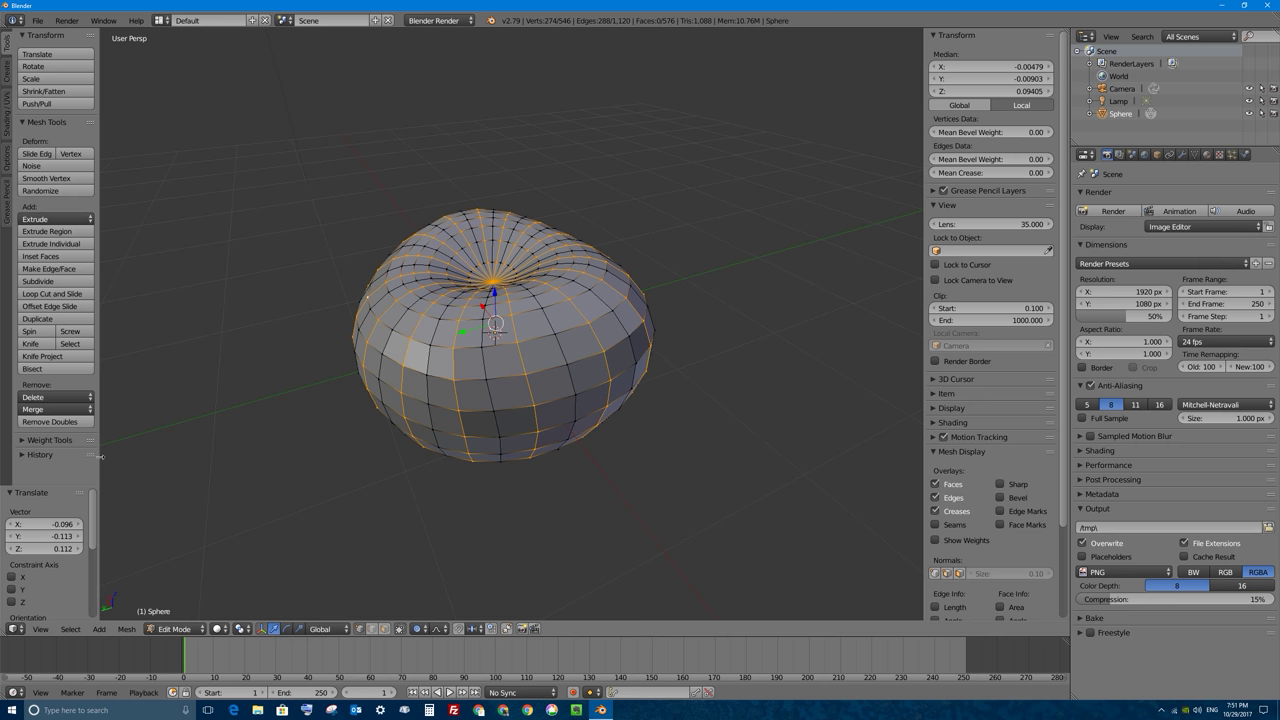
{"action": "left_click_drag", "start_coordinate": [59, 487], "coordinate": [59, 455]}
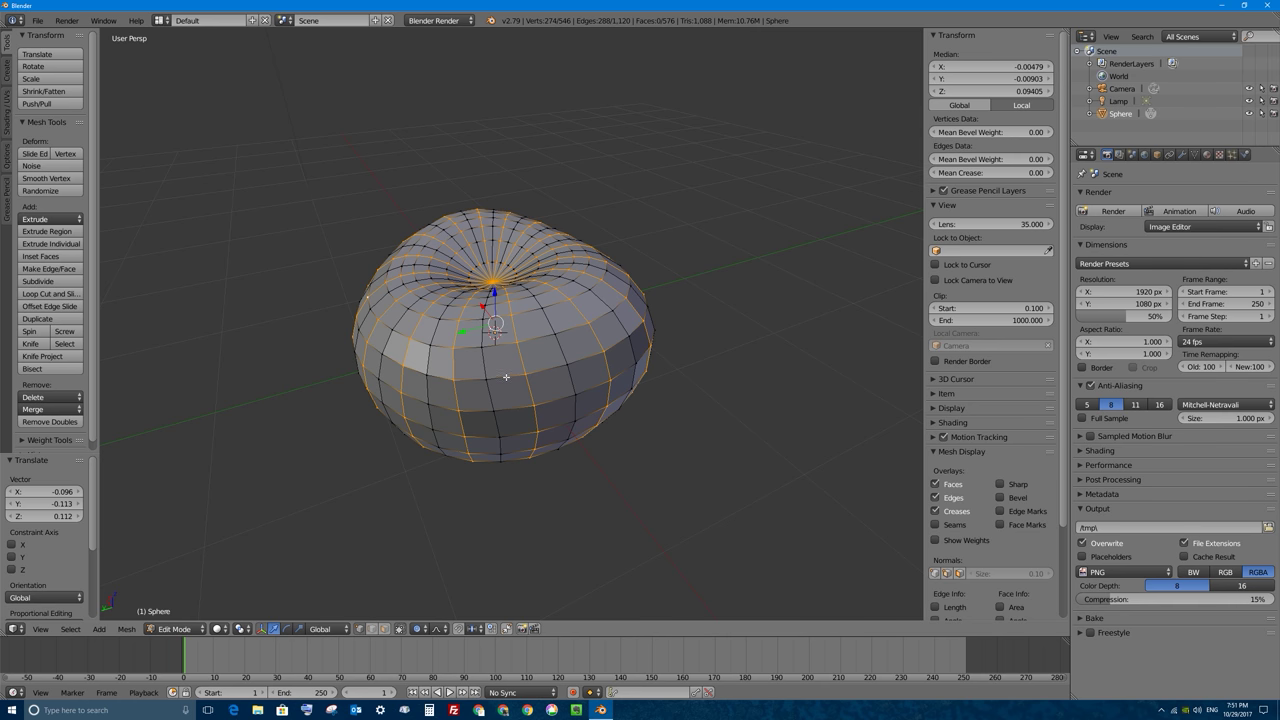
{"action": "middle_click_drag", "start_coordinate": [472, 397], "coordinate": [579, 220]}
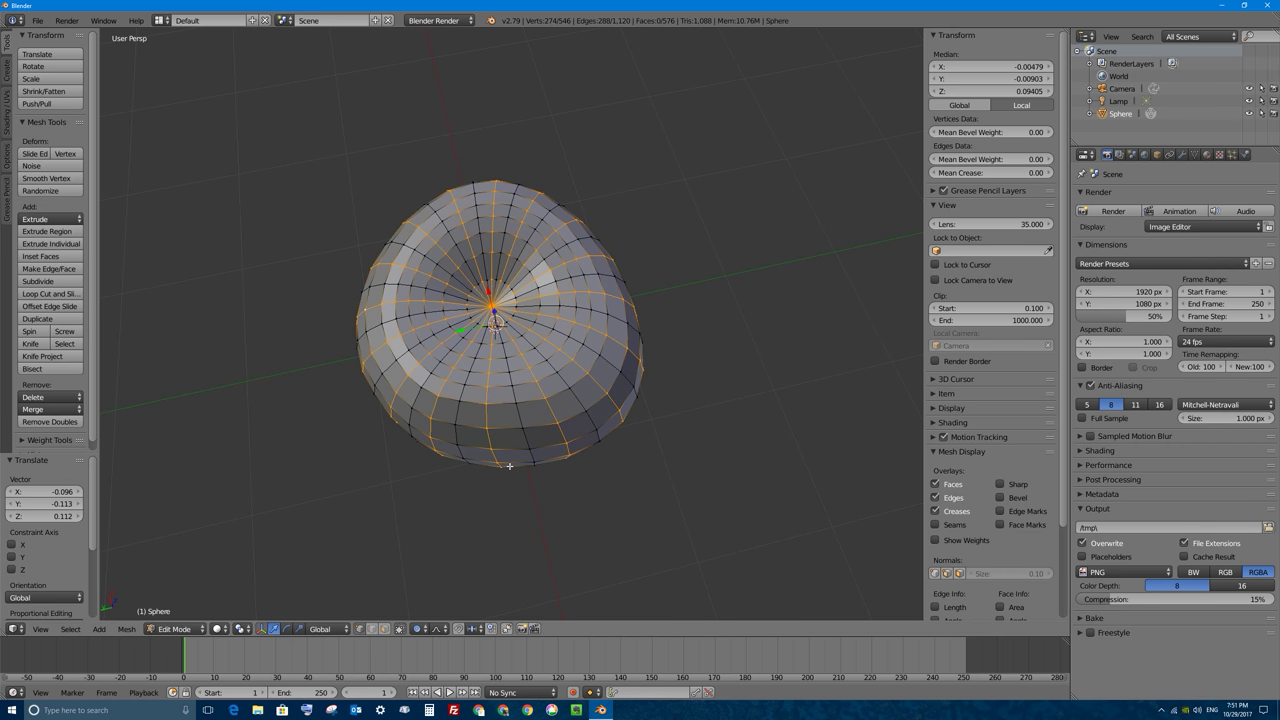
{"action": "middle_click_drag", "start_coordinate": [503, 468], "coordinate": [496, 333]}
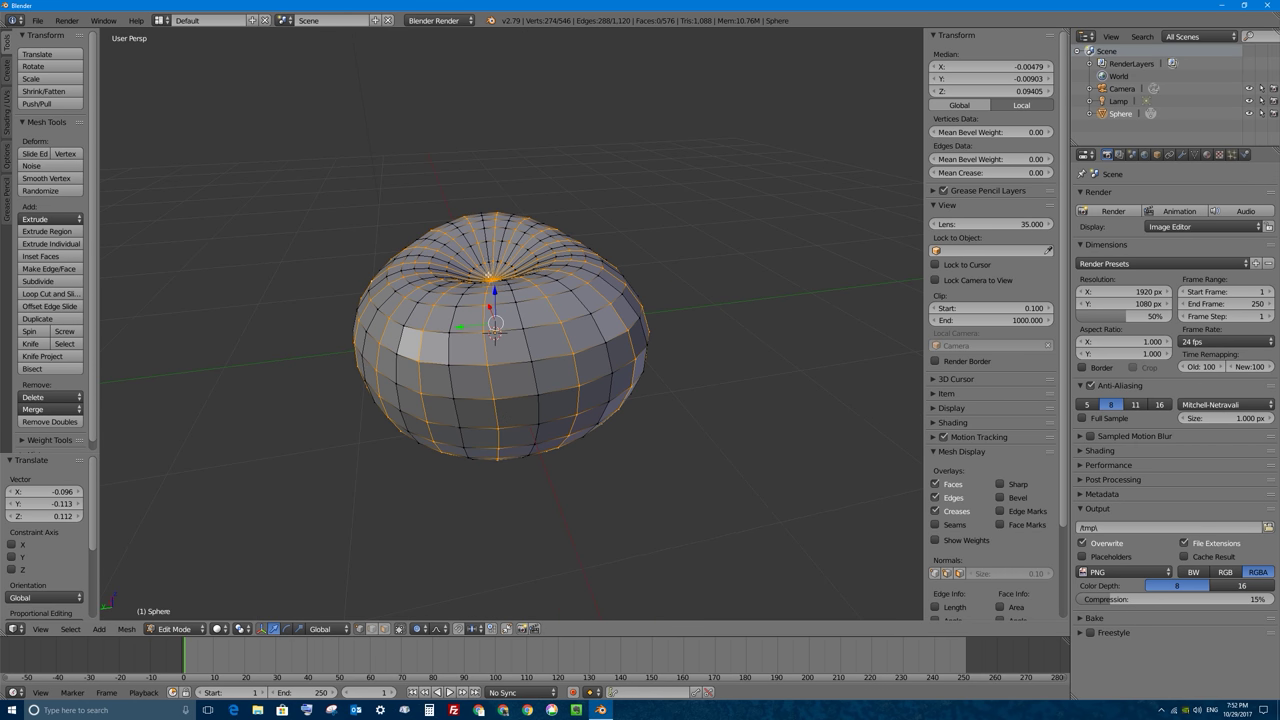
{"action": "middle_click_drag", "start_coordinate": [586, 460], "coordinate": [612, 386]}
{"action": "key", "text": "s"}
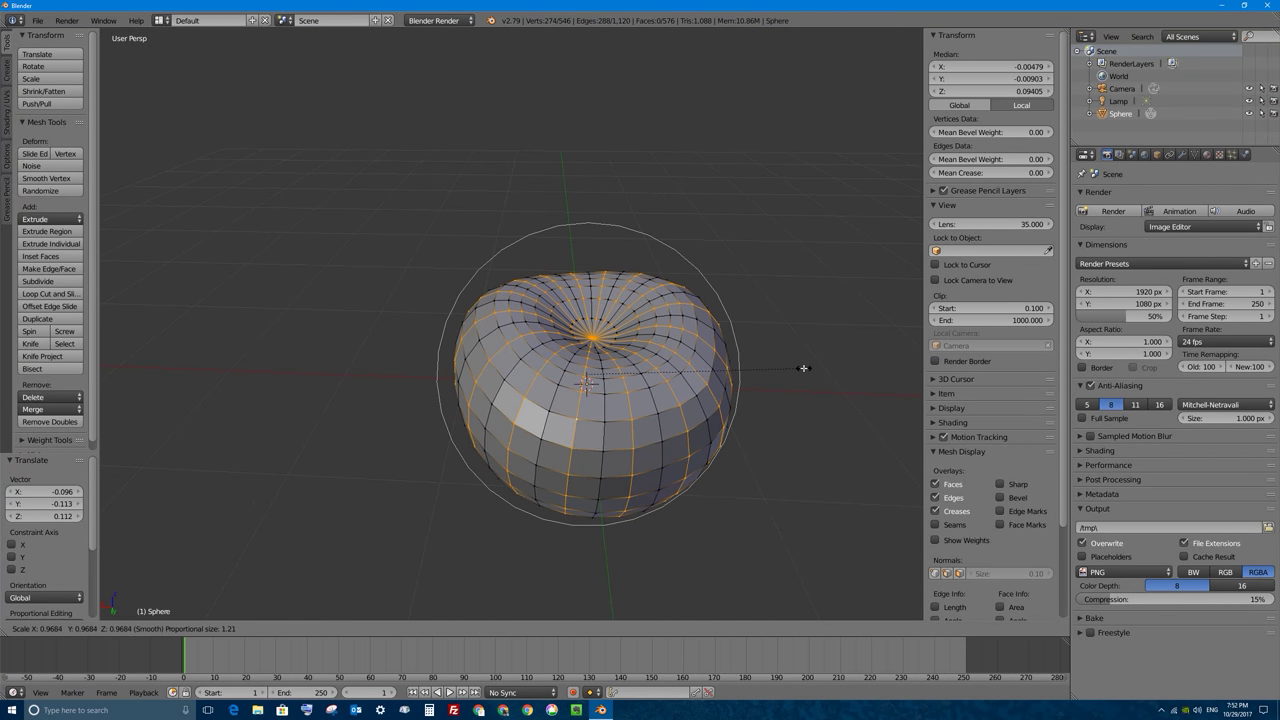
{"action": "right_click", "coordinate": [565, 390]}
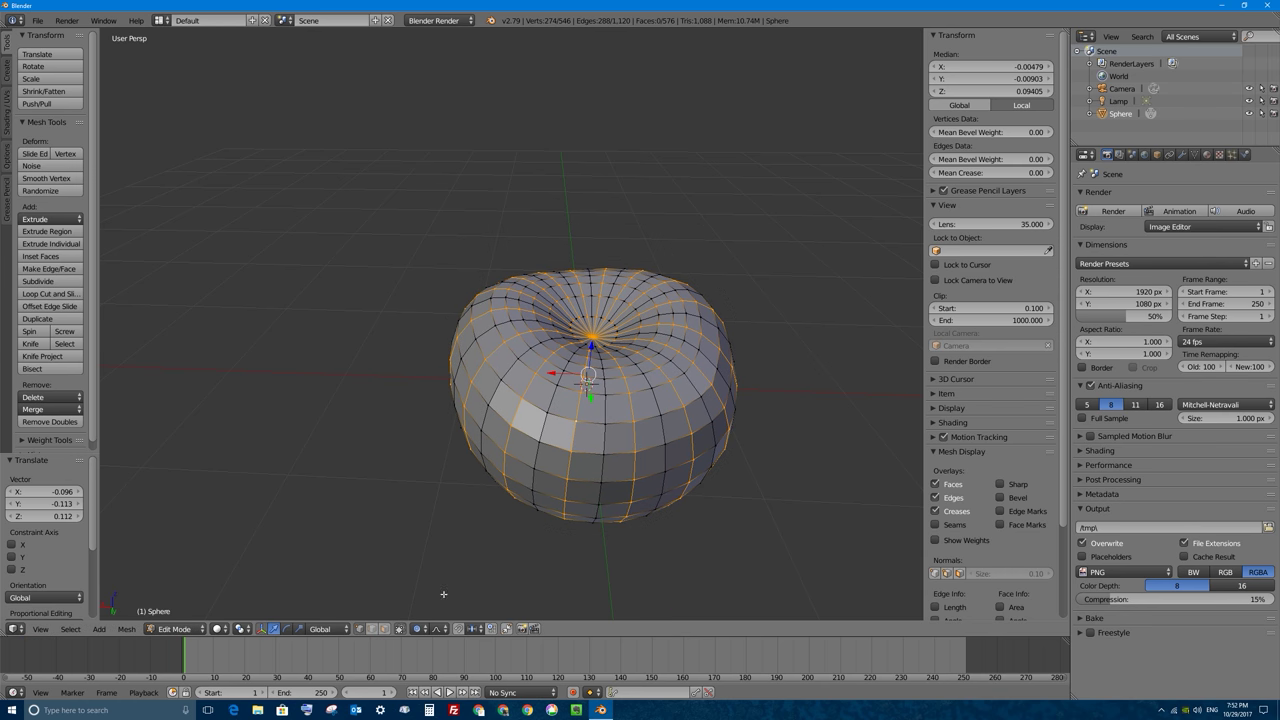
Disable proportional editing and scale the selected vertical loops inward to about 0.926 to form grooves
{"action": "left_click", "coordinate": [419, 628]}
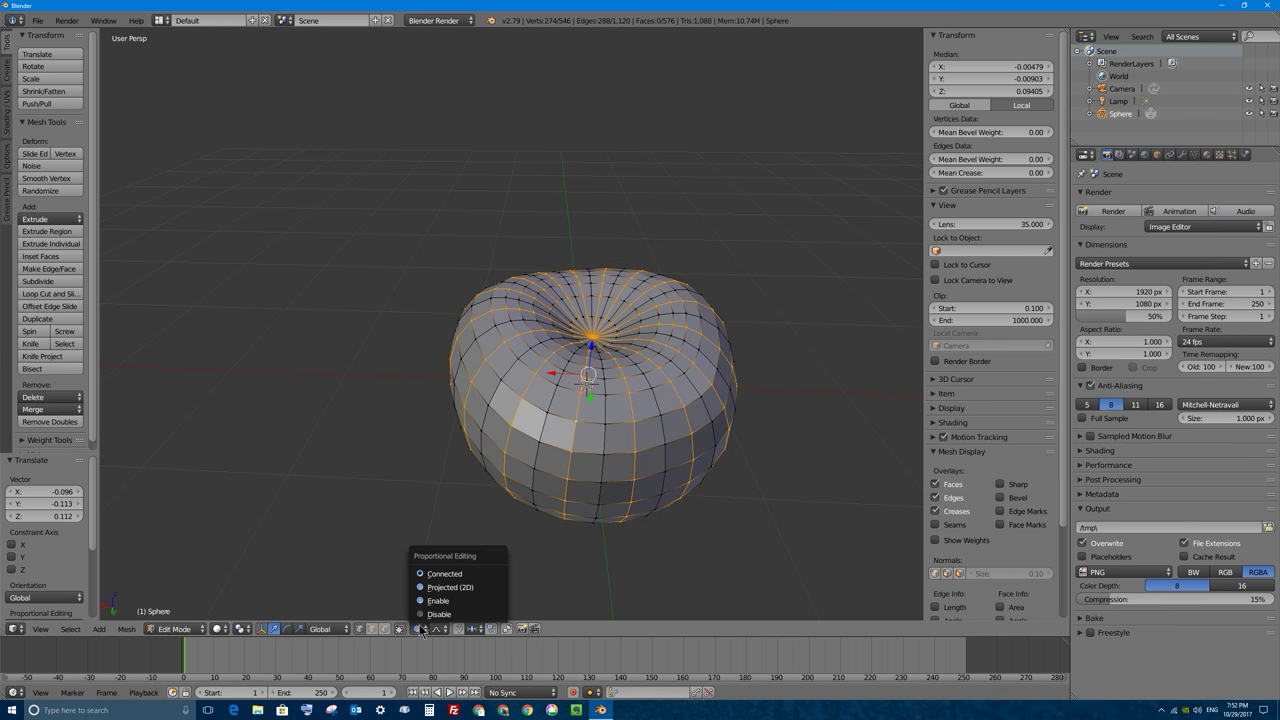
{"action": "left_click", "coordinate": [438, 613]}
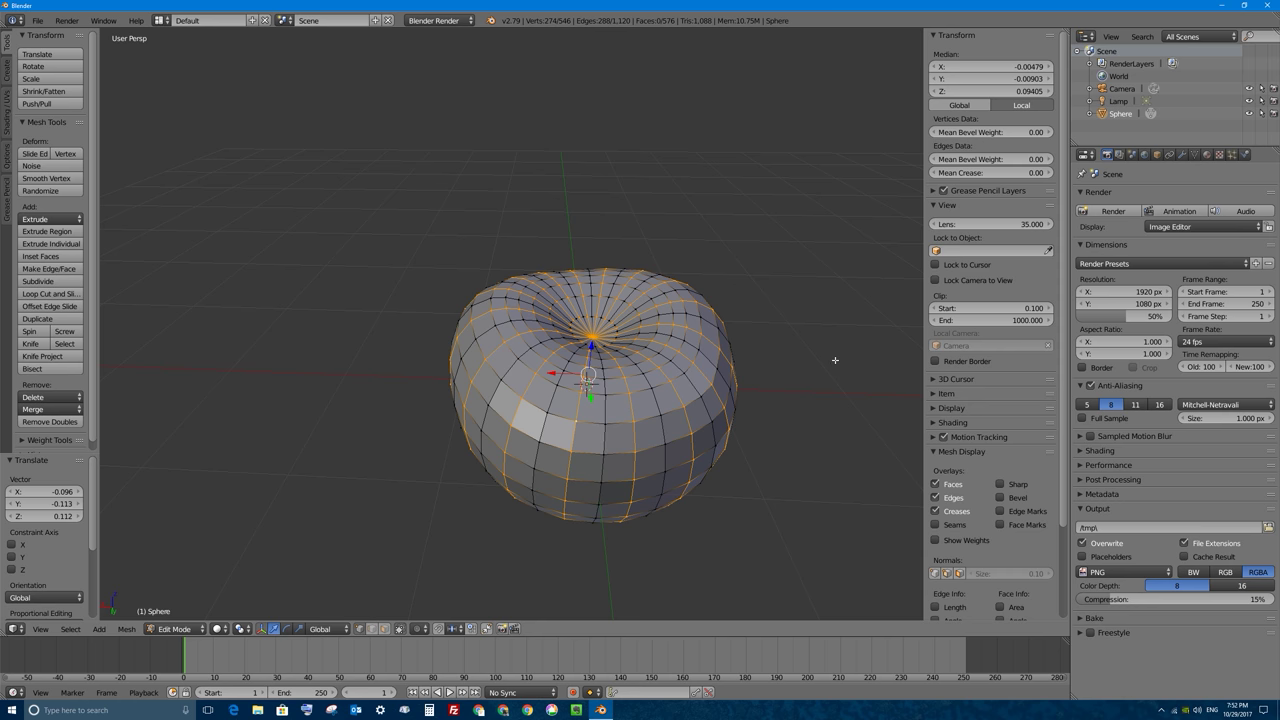
{"action": "key", "text": "s"}
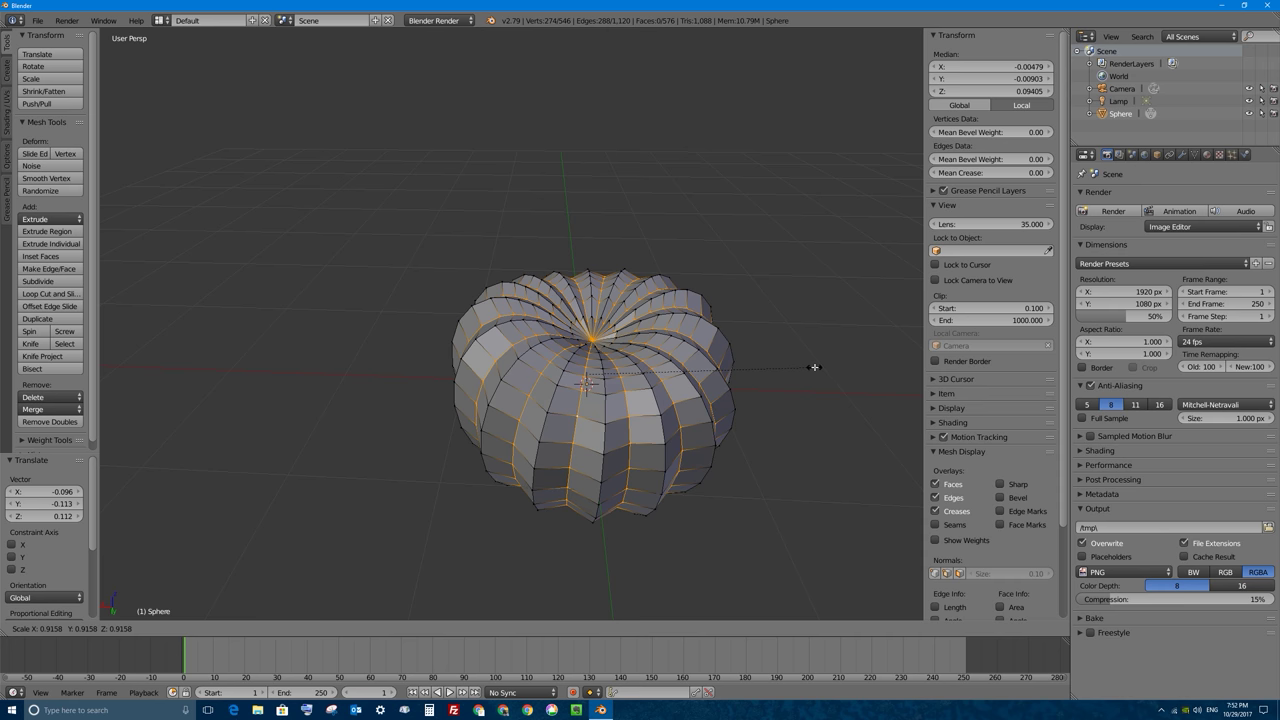
{"action": "left_click", "coordinate": [818, 367]}
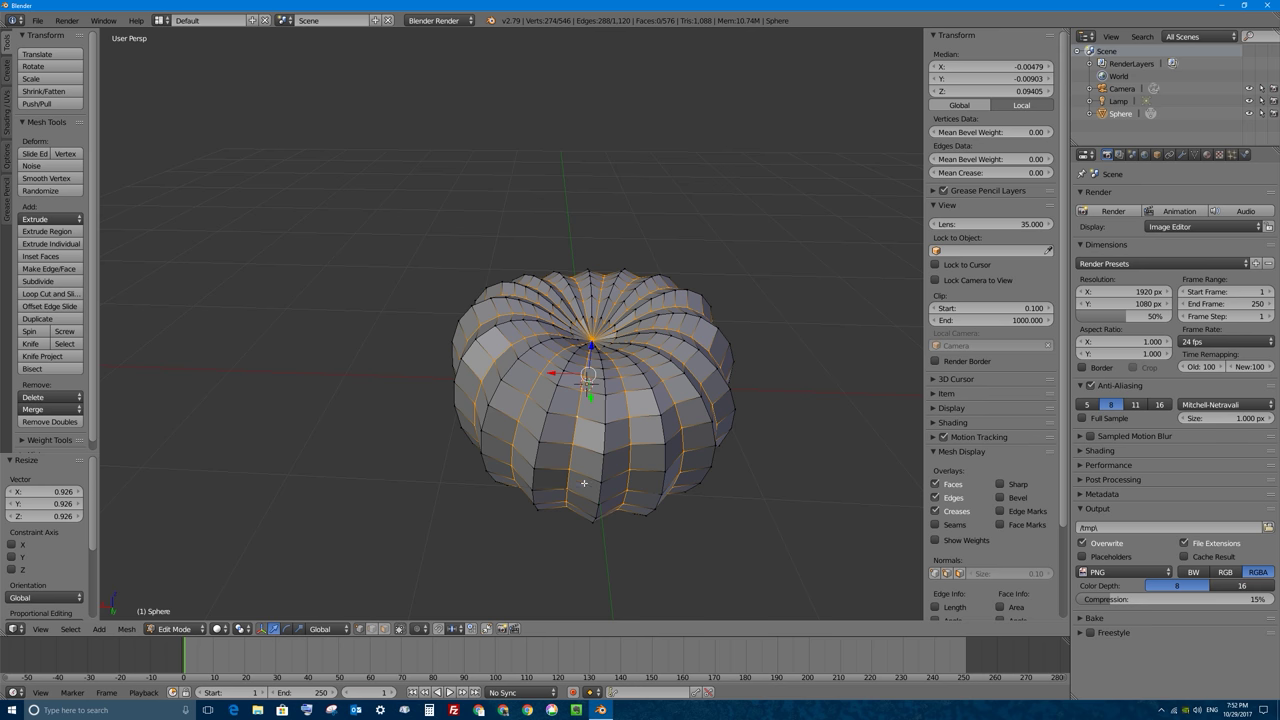
Scale the selected groove loops again to about 0.936 in X and Y only, excluding the Z axis
{"action": "middle_click_drag", "start_coordinate": [693, 360], "coordinate": [648, 341], "text": "shift"}
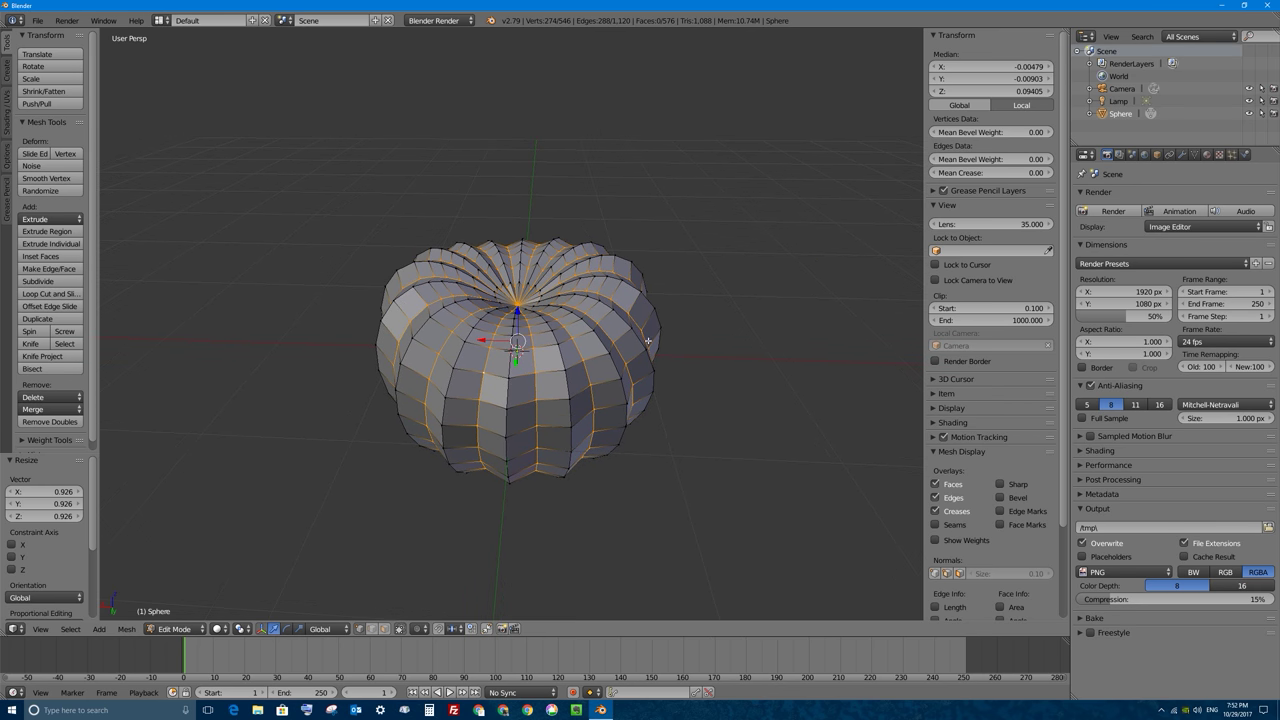
{"action": "key", "text": "s"}
{"action": "key", "text": "shift+z"}
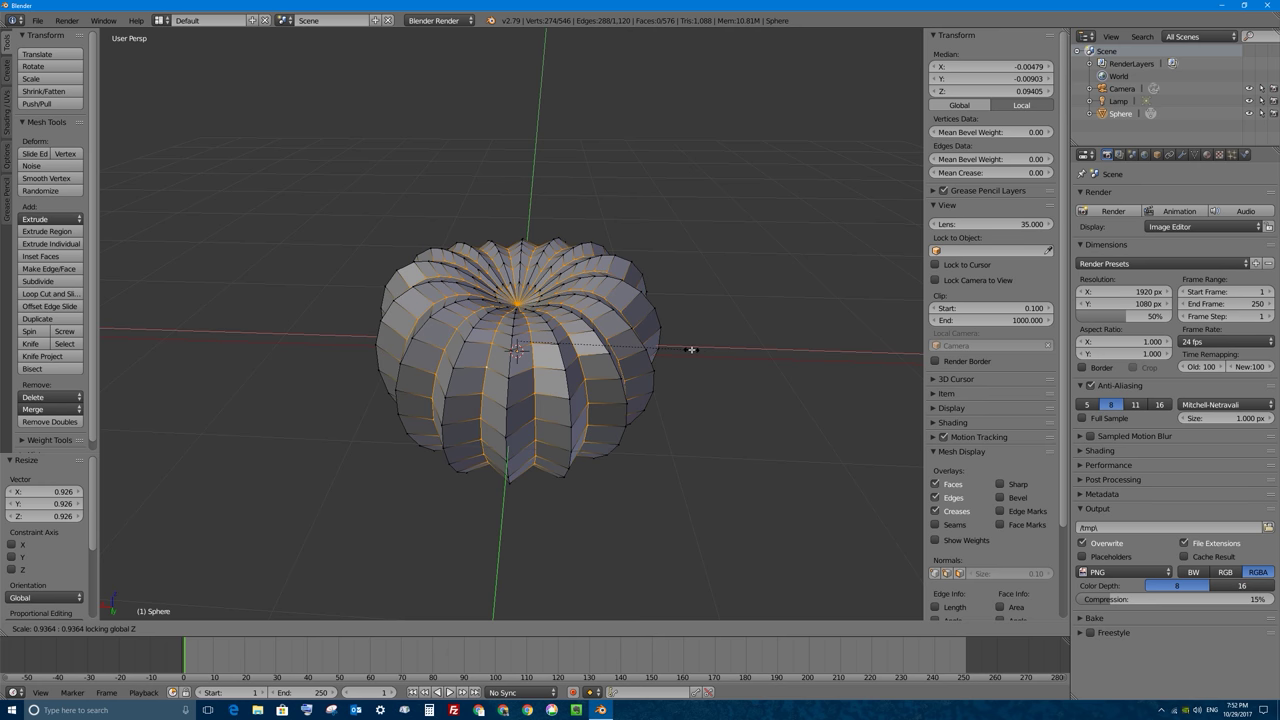
{"action": "left_click", "coordinate": [691, 349]}
Bevel the selected groove loops with an offset of about 0.008 and one segment
{"action": "middle_click_drag", "start_coordinate": [590, 348], "coordinate": [594, 361]}
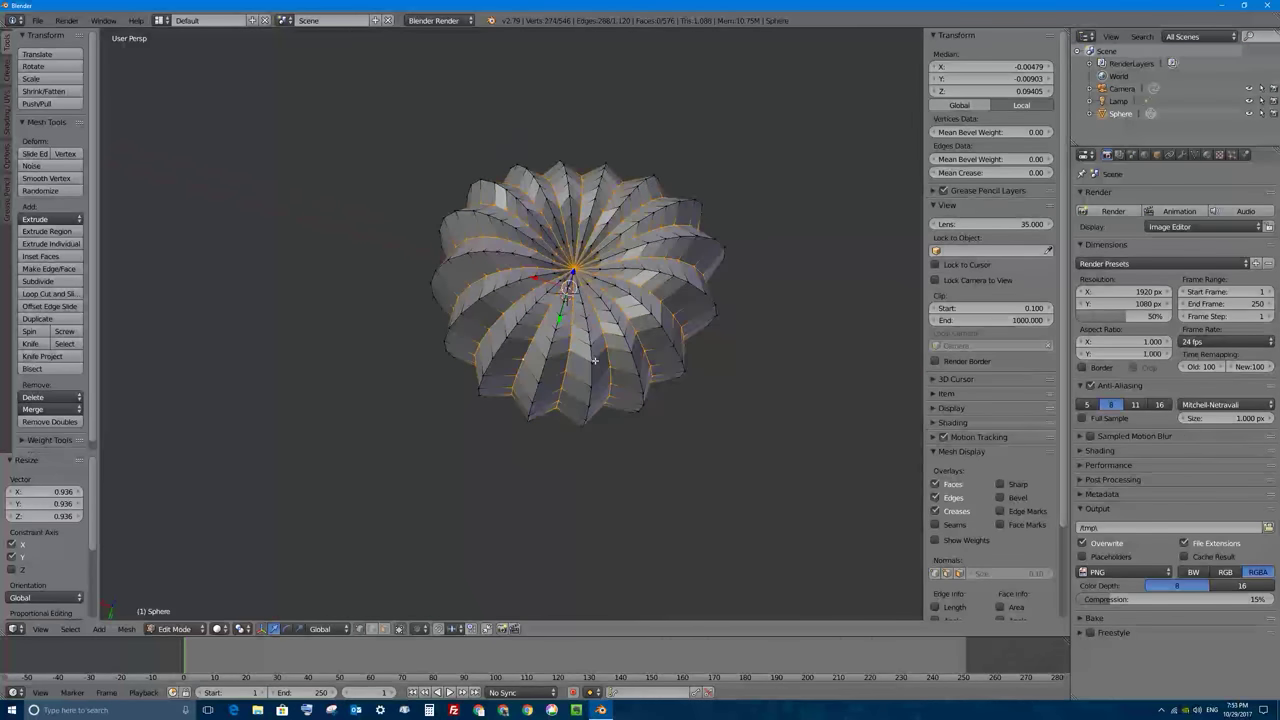
{"action": "scroll", "coordinate": [594, 361], "scroll_direction": "up", "scroll_amount": 5}
{"action": "middle_click_drag", "start_coordinate": [654, 334], "coordinate": [615, 341]}
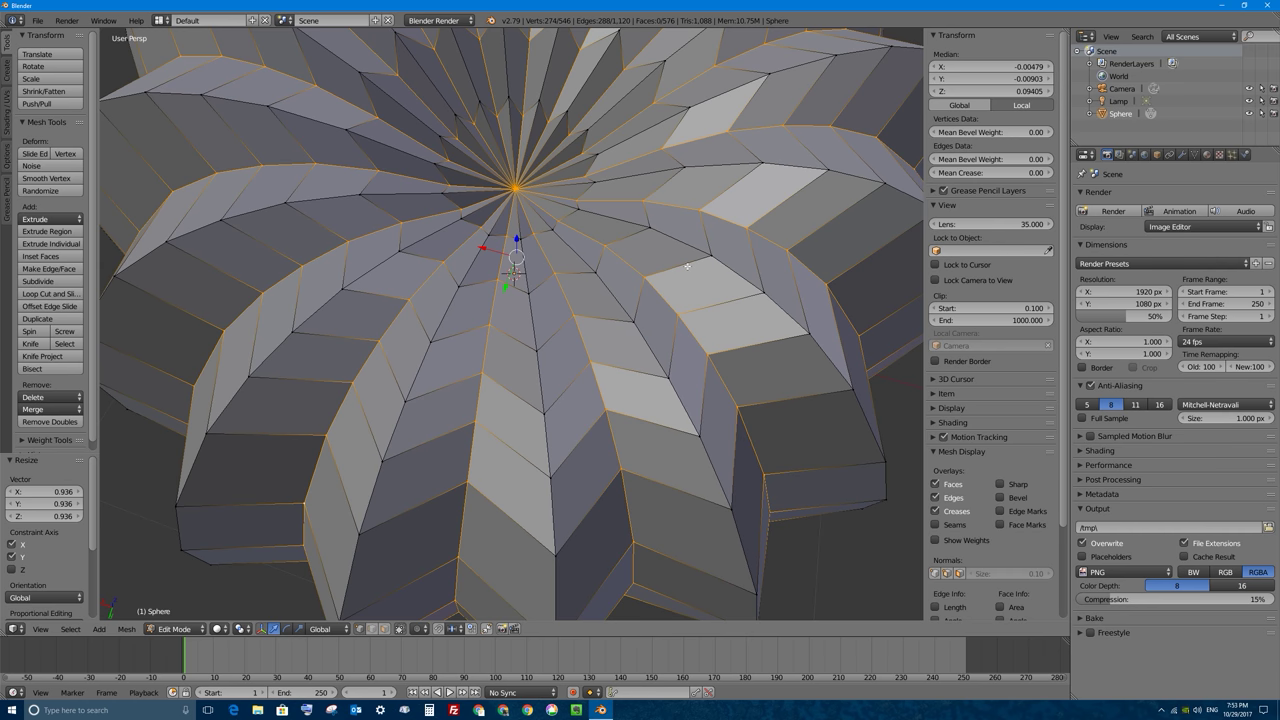
{"action": "key", "text": "ctrl+b"}
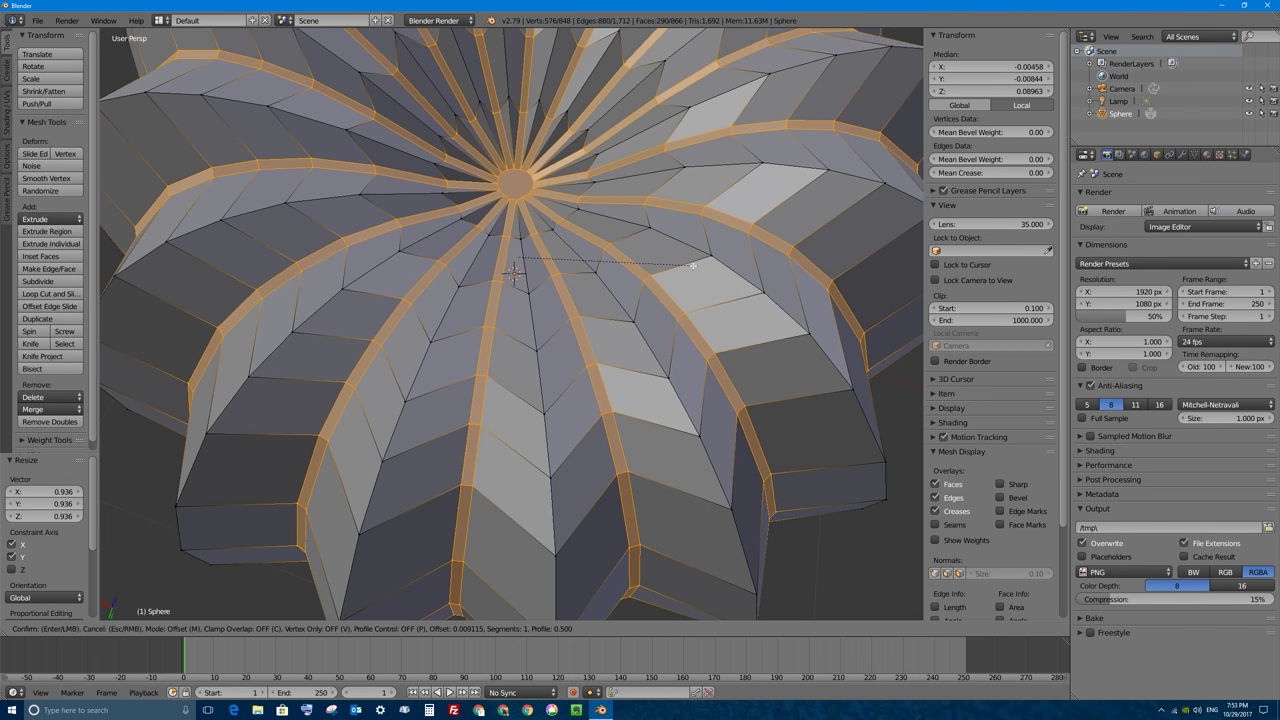
{"action": "left_click", "coordinate": [692, 265]}
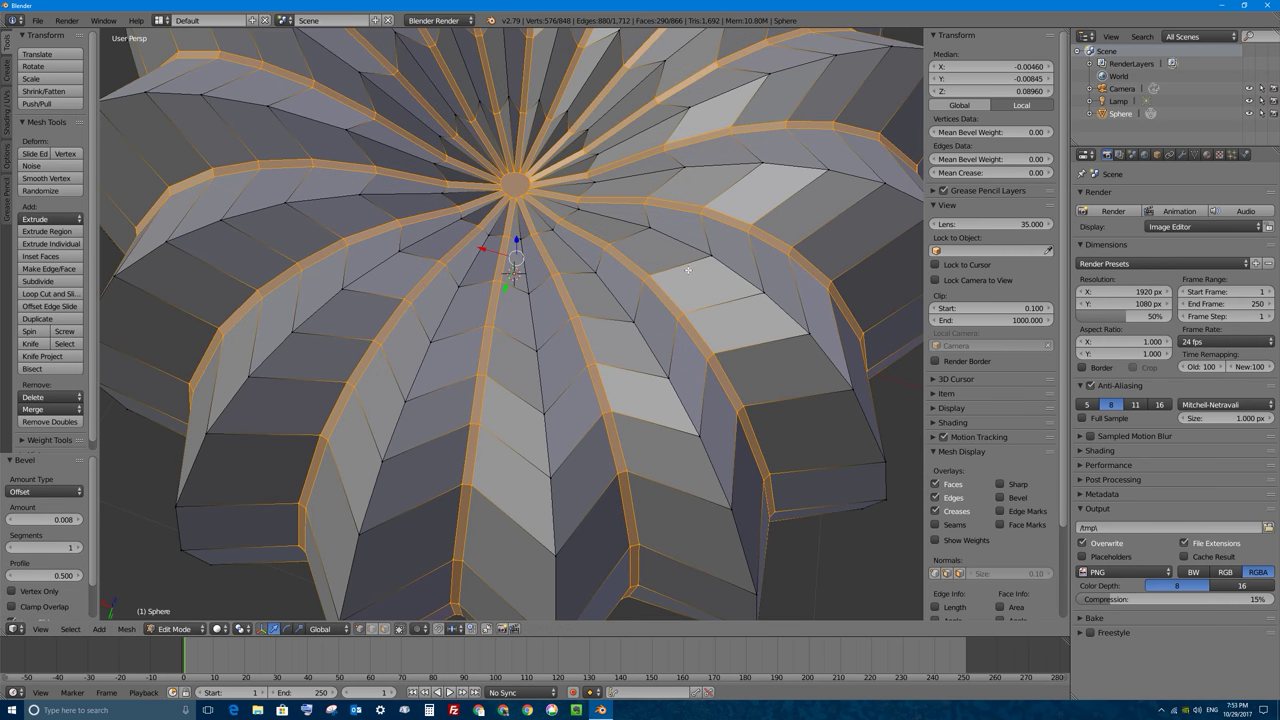
Try to invert the selection of the bevelled grooves to pick the ribs between them, and undo the selection change
{"action": "middle_click_drag", "start_coordinate": [690, 291], "coordinate": [646, 429]}
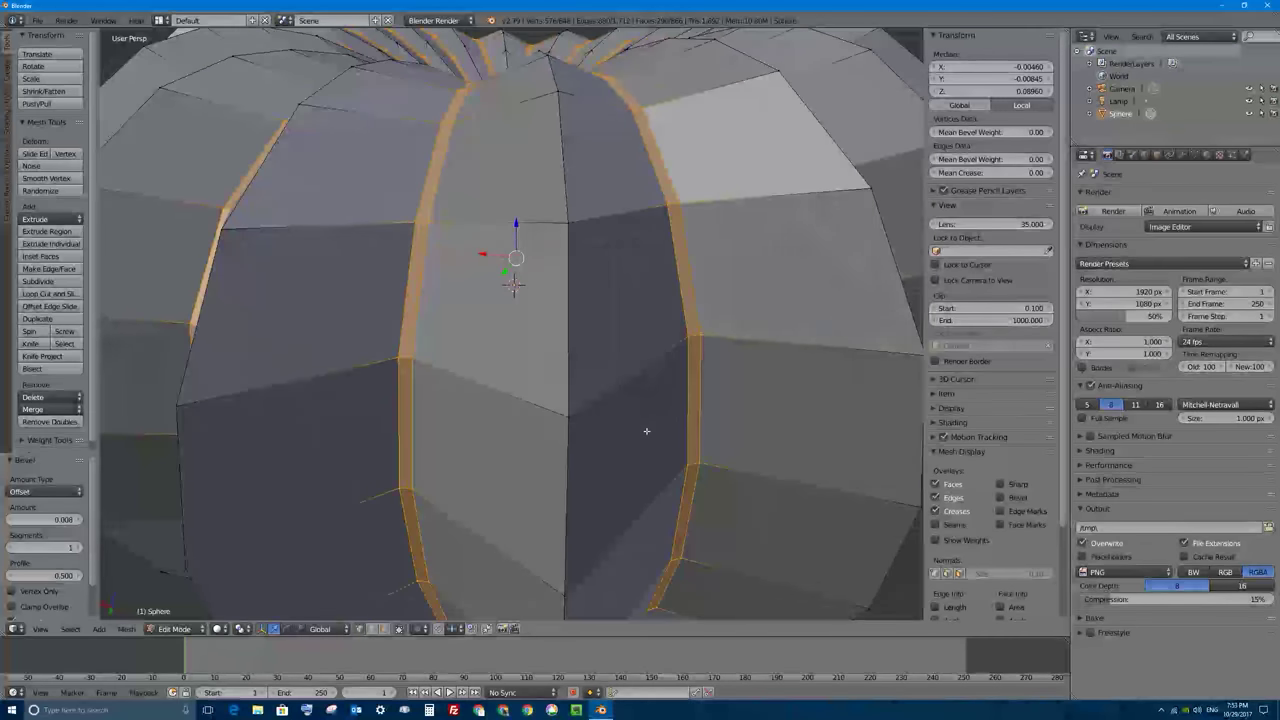
{"action": "scroll", "coordinate": [646, 429], "scroll_direction": "down", "scroll_amount": 5}
{"action": "middle_click_drag", "start_coordinate": [525, 327], "coordinate": [622, 337]}
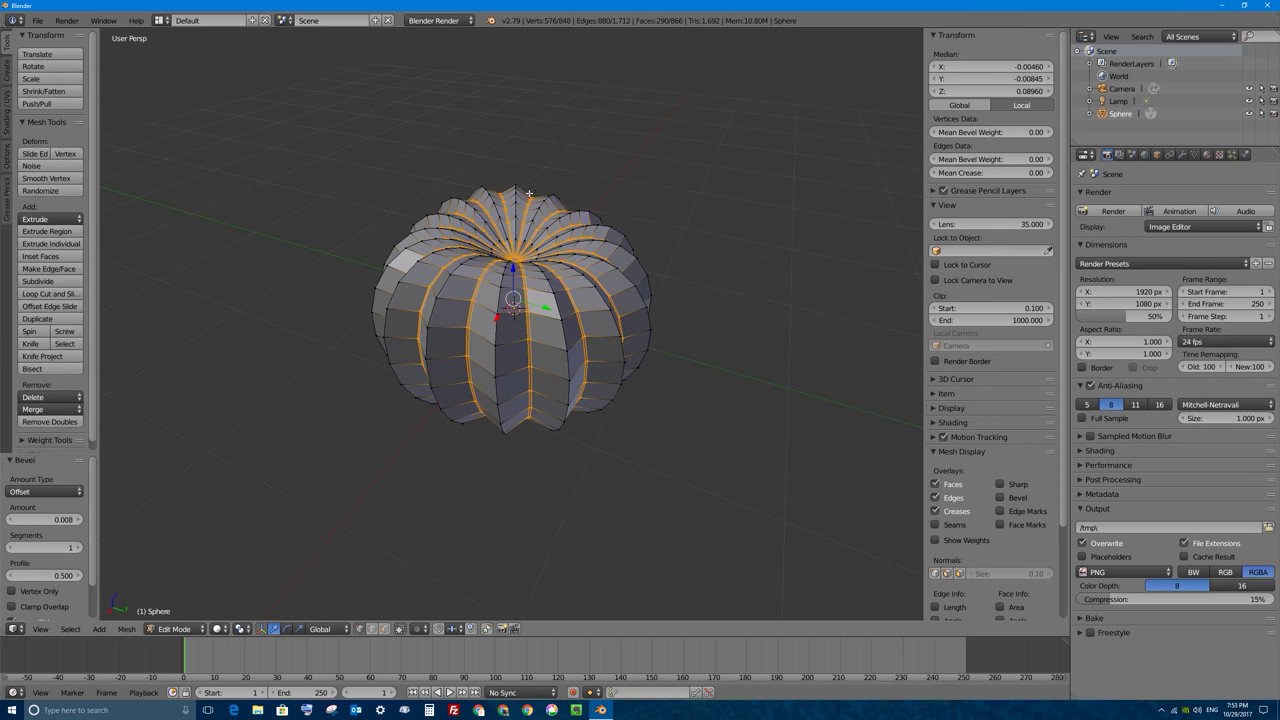
{"action": "middle_click_drag", "start_coordinate": [540, 358], "coordinate": [717, 315]}
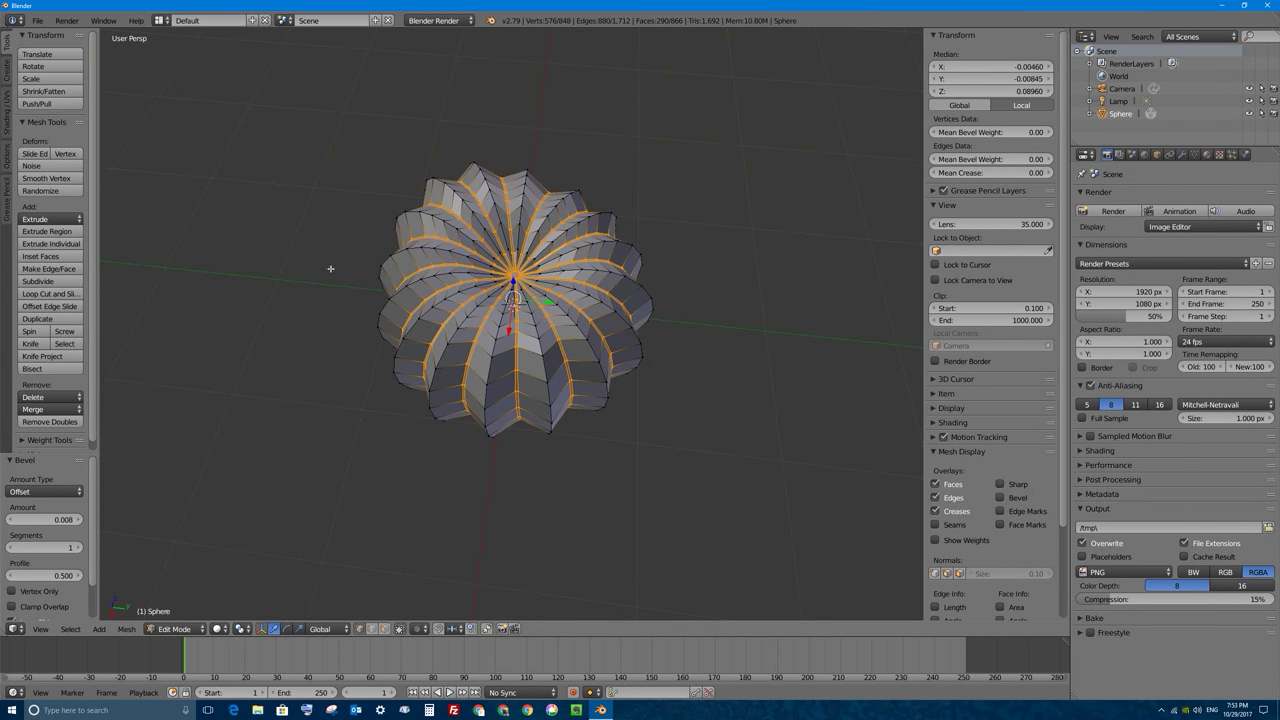
{"action": "middle_click_drag", "start_coordinate": [457, 322], "coordinate": [540, 322]}
{"action": "middle_click_drag", "start_coordinate": [457, 271], "coordinate": [363, 378]}
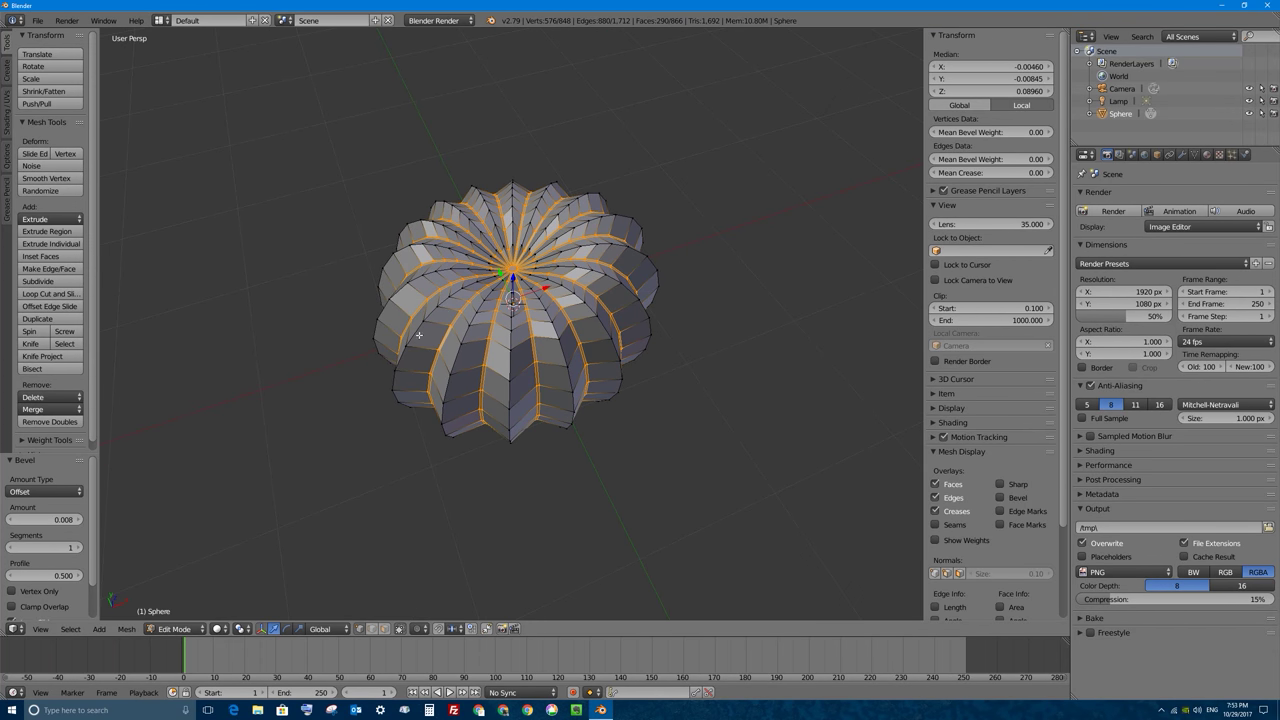
{"action": "left_click", "coordinate": [71, 629]}
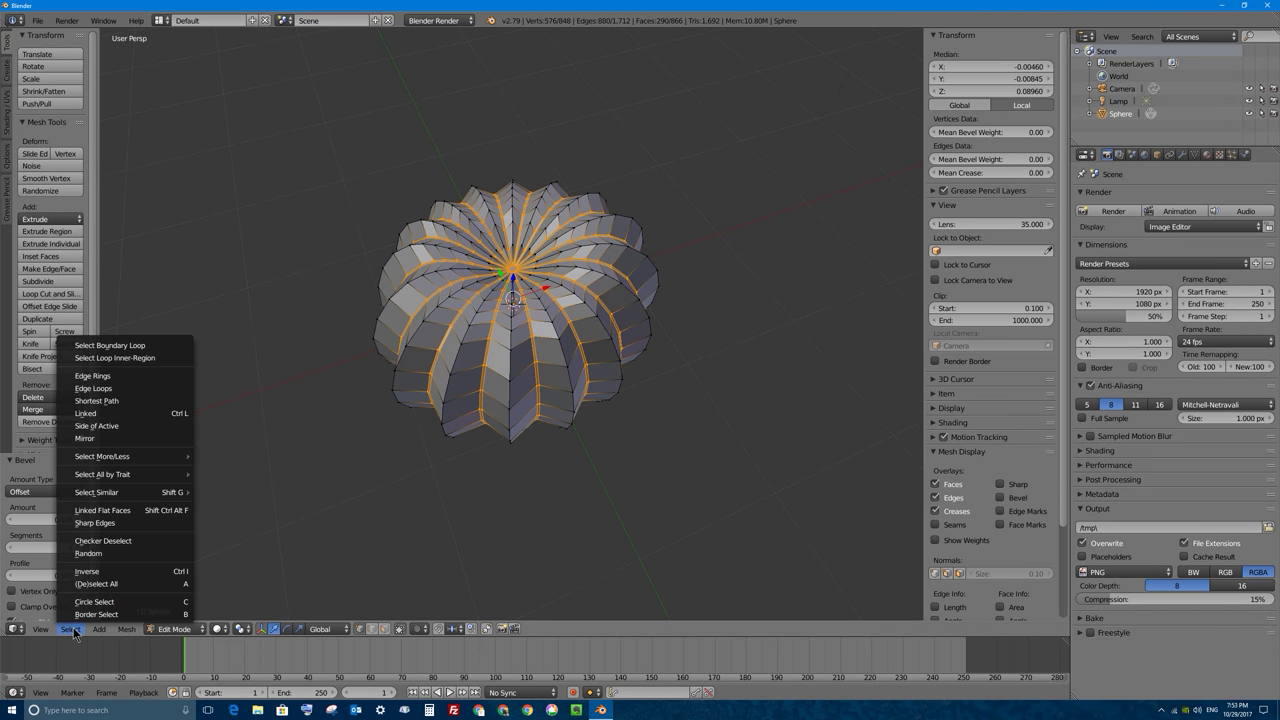
{"action": "left_click", "coordinate": [80, 630]}
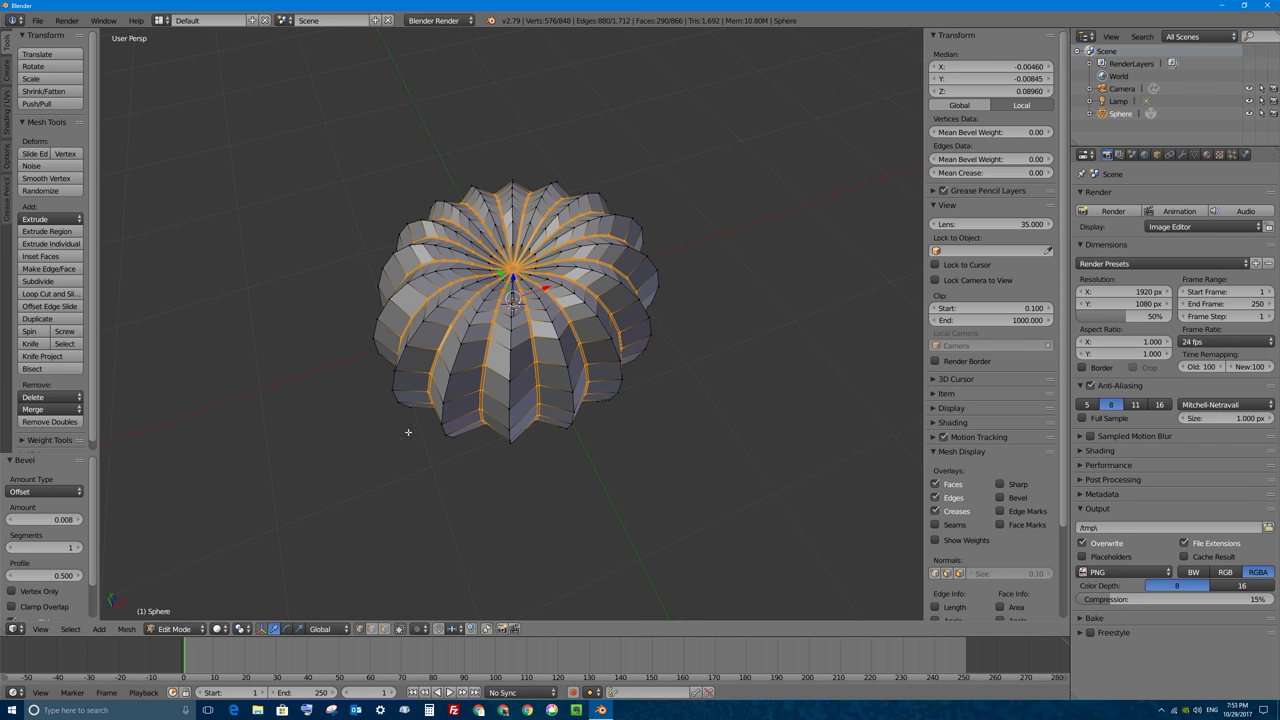
{"action": "left_click", "coordinate": [70, 632]}
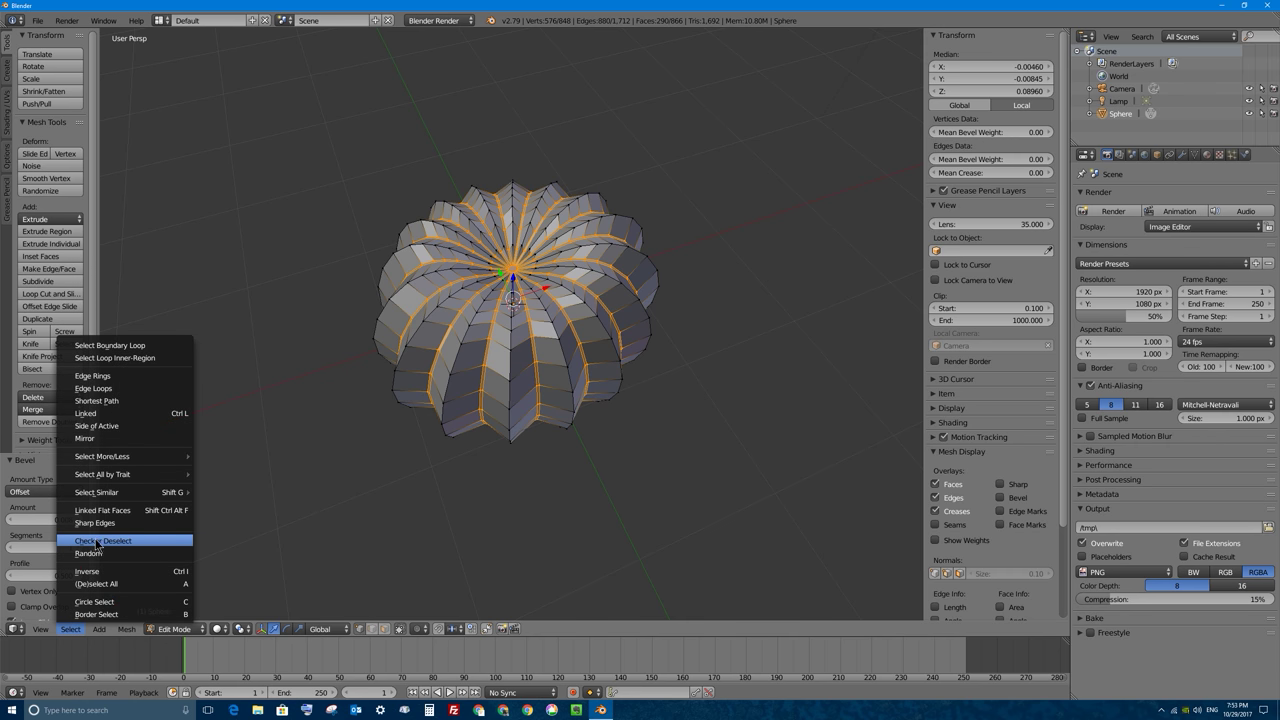
{"action": "left_click", "coordinate": [88, 571]}
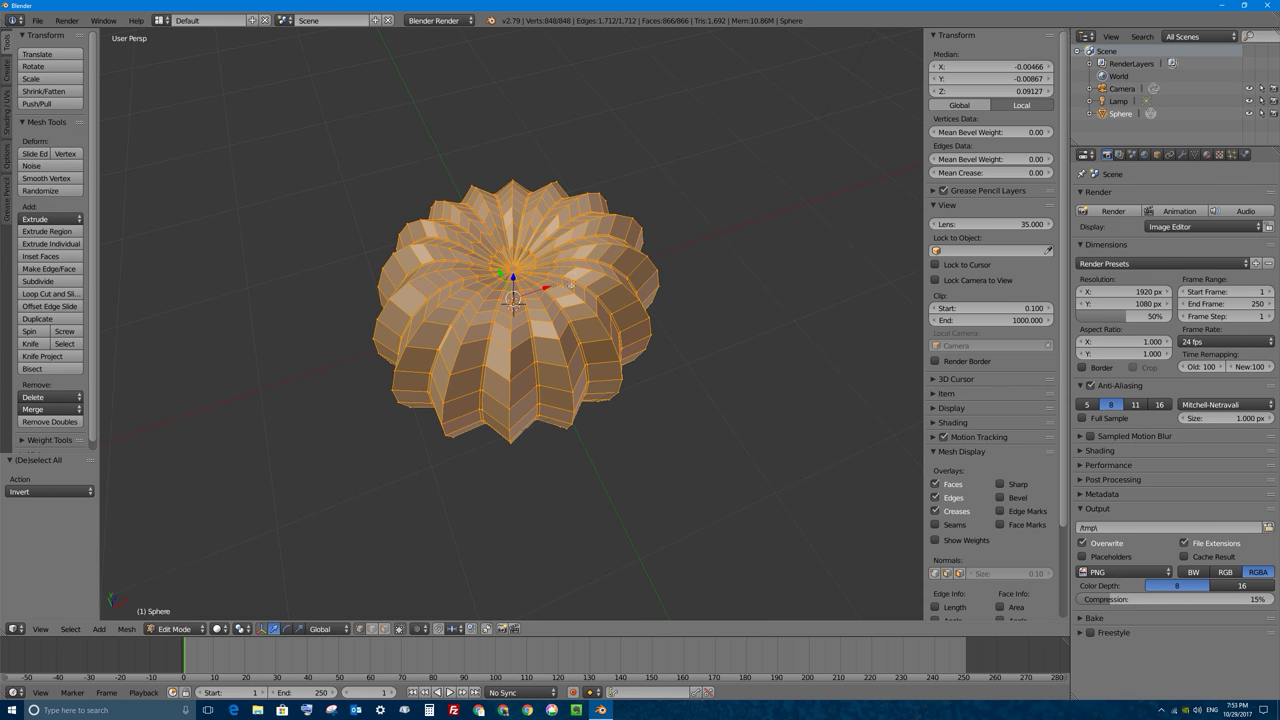
{"action": "middle_click_drag", "start_coordinate": [605, 307], "coordinate": [609, 296]}
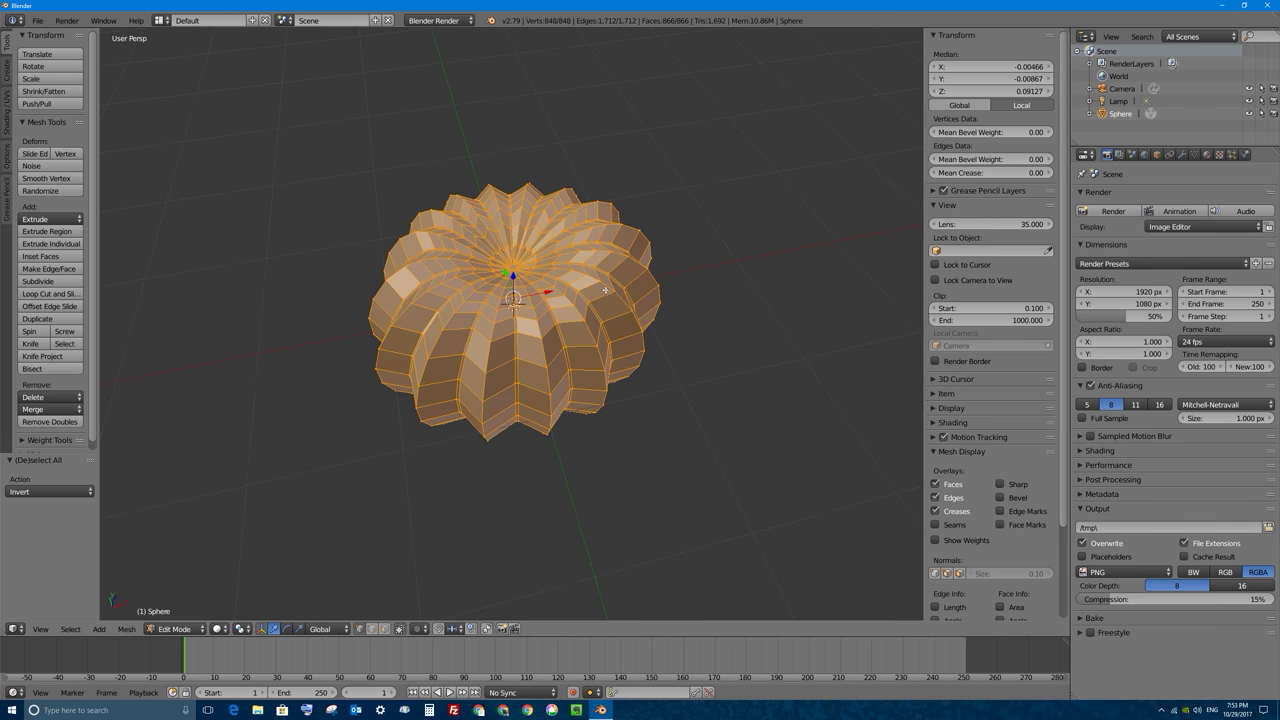
{"action": "right_click", "coordinate": [592, 289], "text": "alt"}
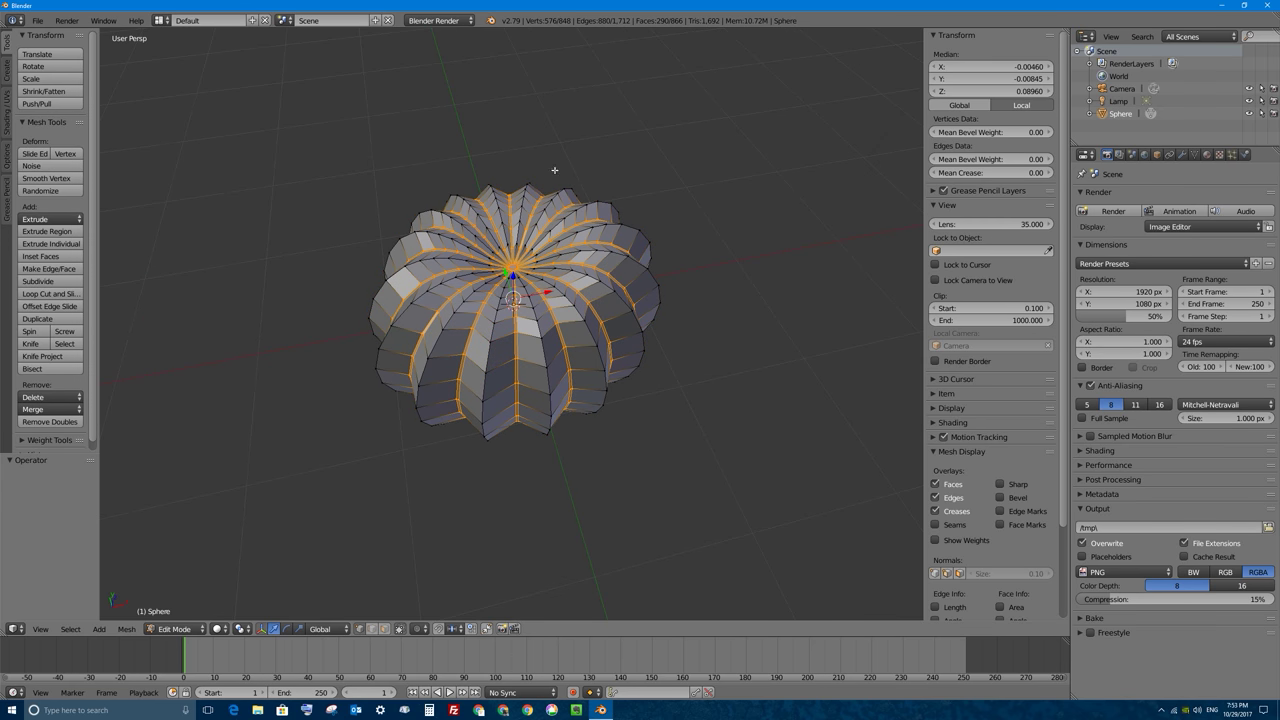
Invert the selection so the rib loops between the bevelled grooves are selected instead of the grooves
{"action": "left_click", "coordinate": [70, 628]}
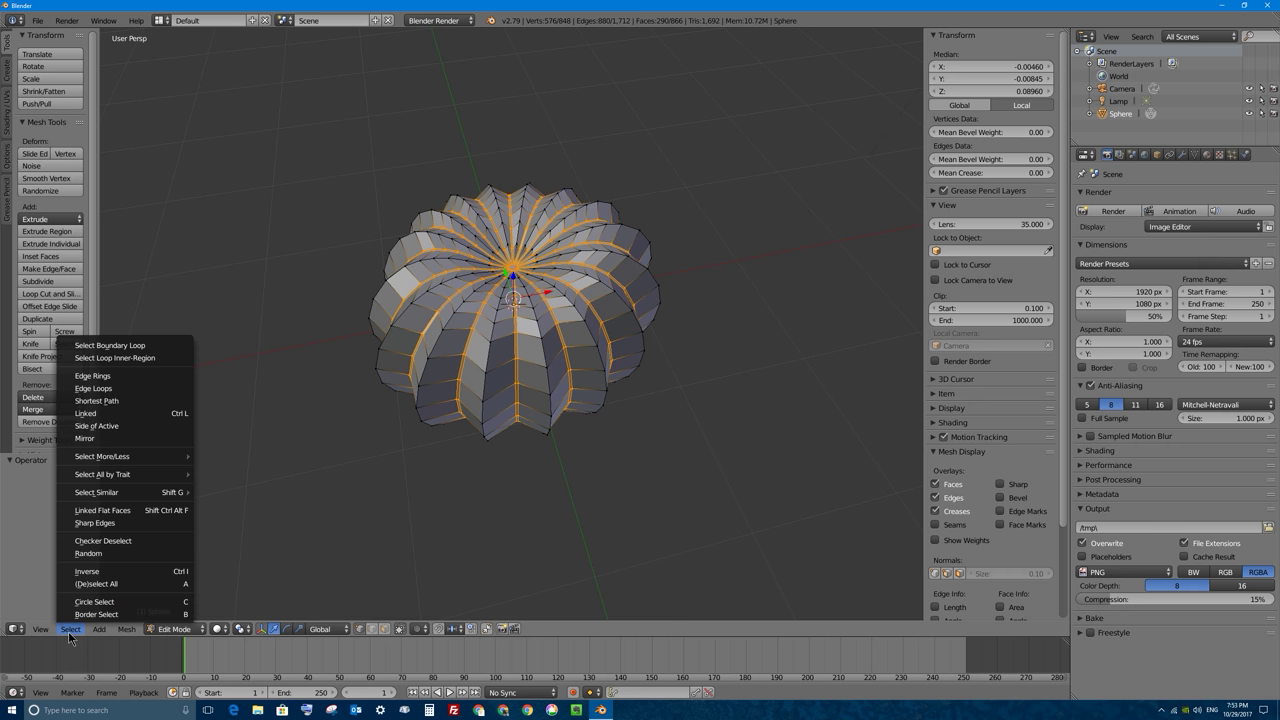
{"action": "left_click", "coordinate": [105, 571]}
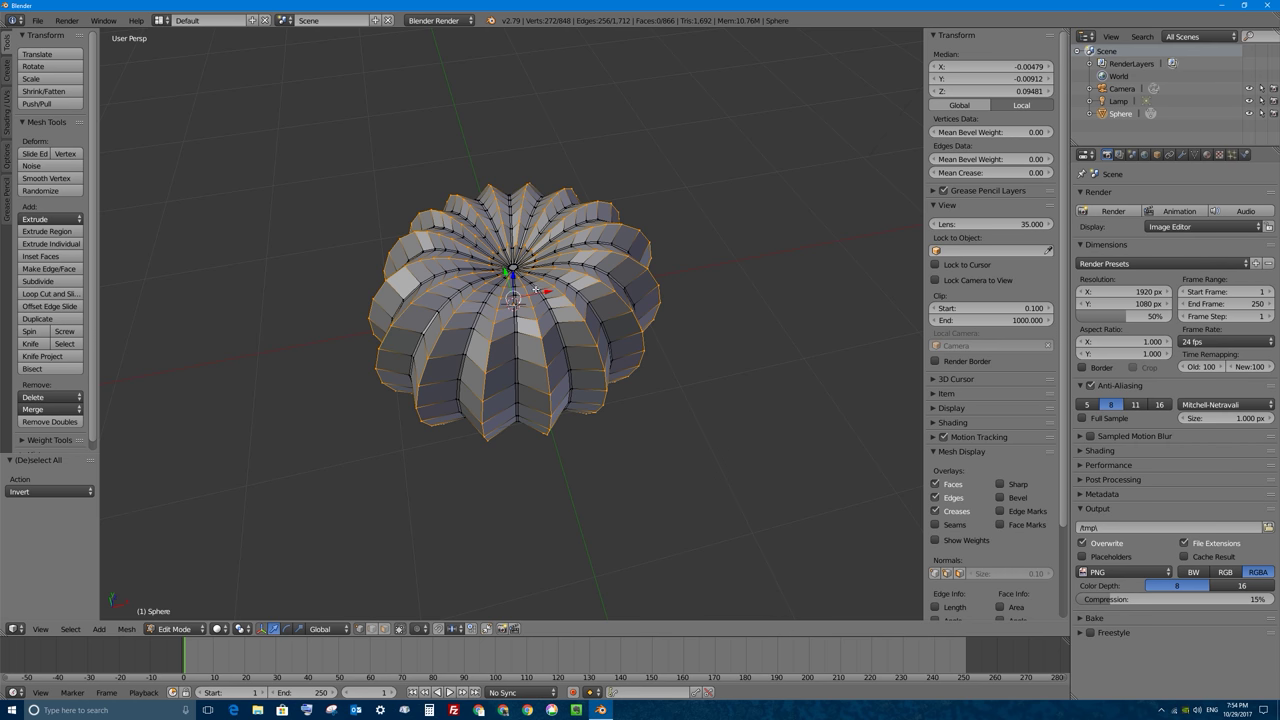
{"action": "scroll", "coordinate": [535, 291], "scroll_direction": "up", "scroll_amount": 2}
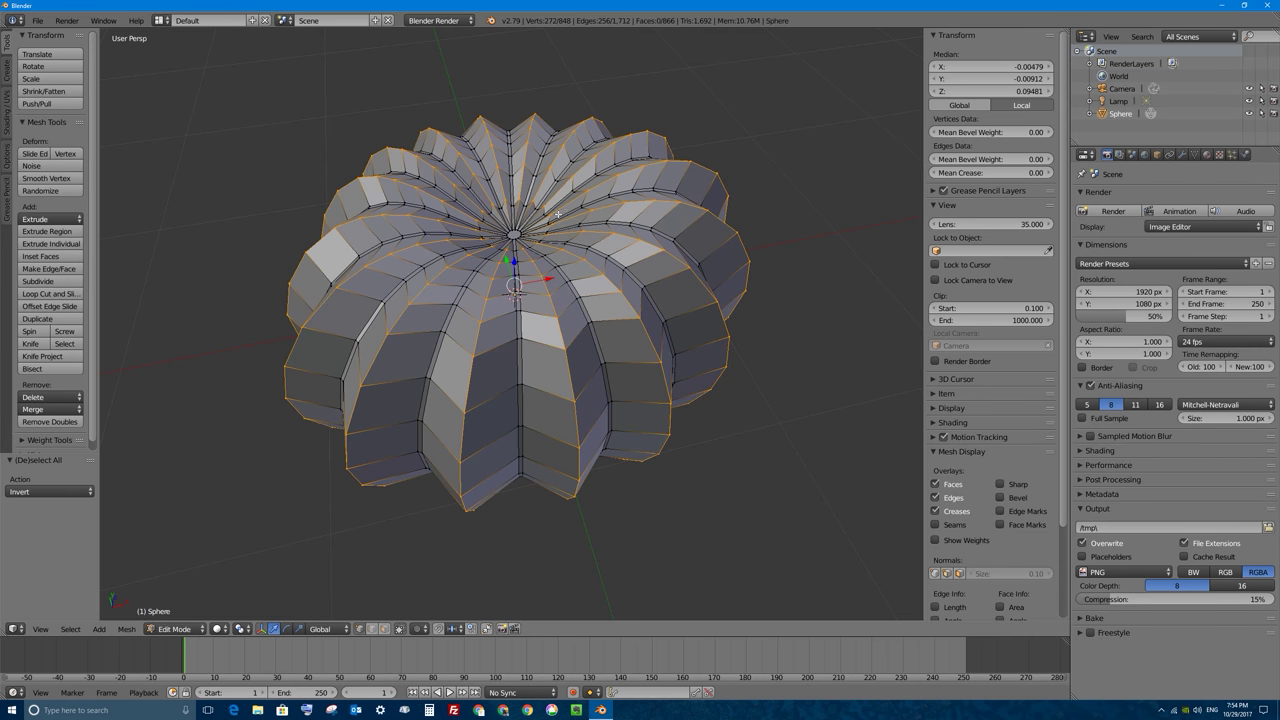
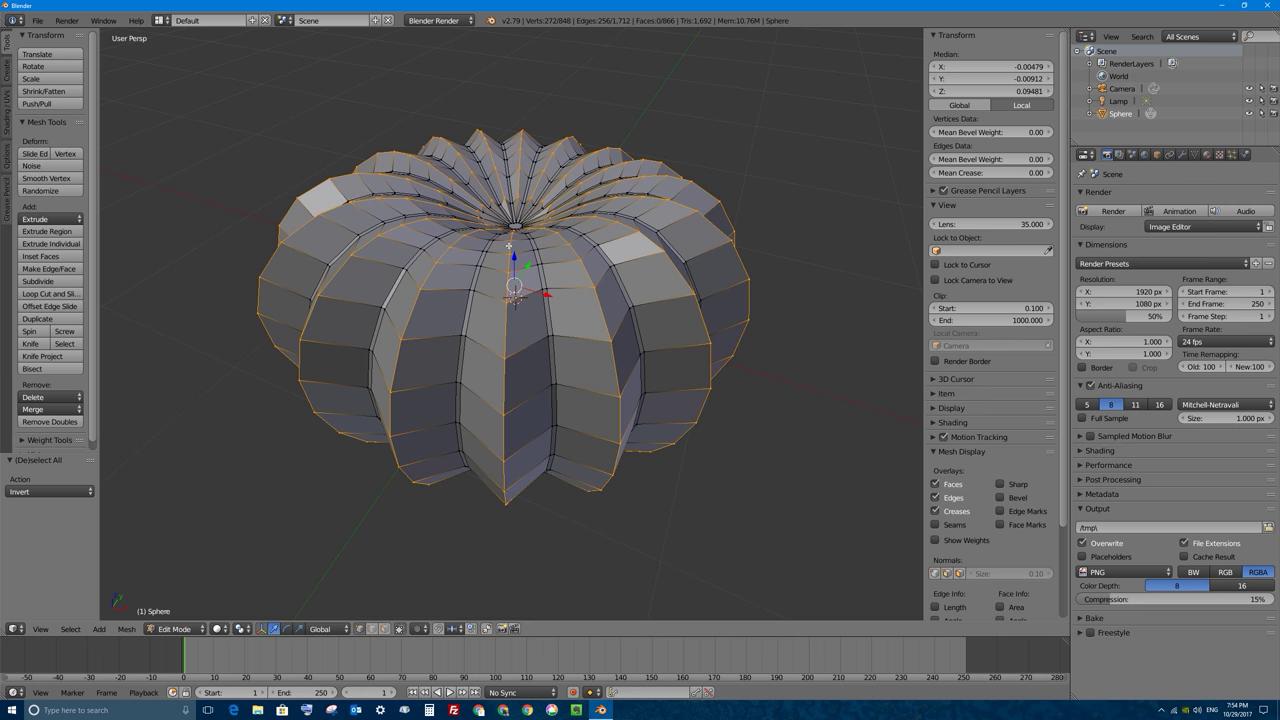
{"action": "middle_click_drag", "start_coordinate": [563, 323], "coordinate": [520, 332]}
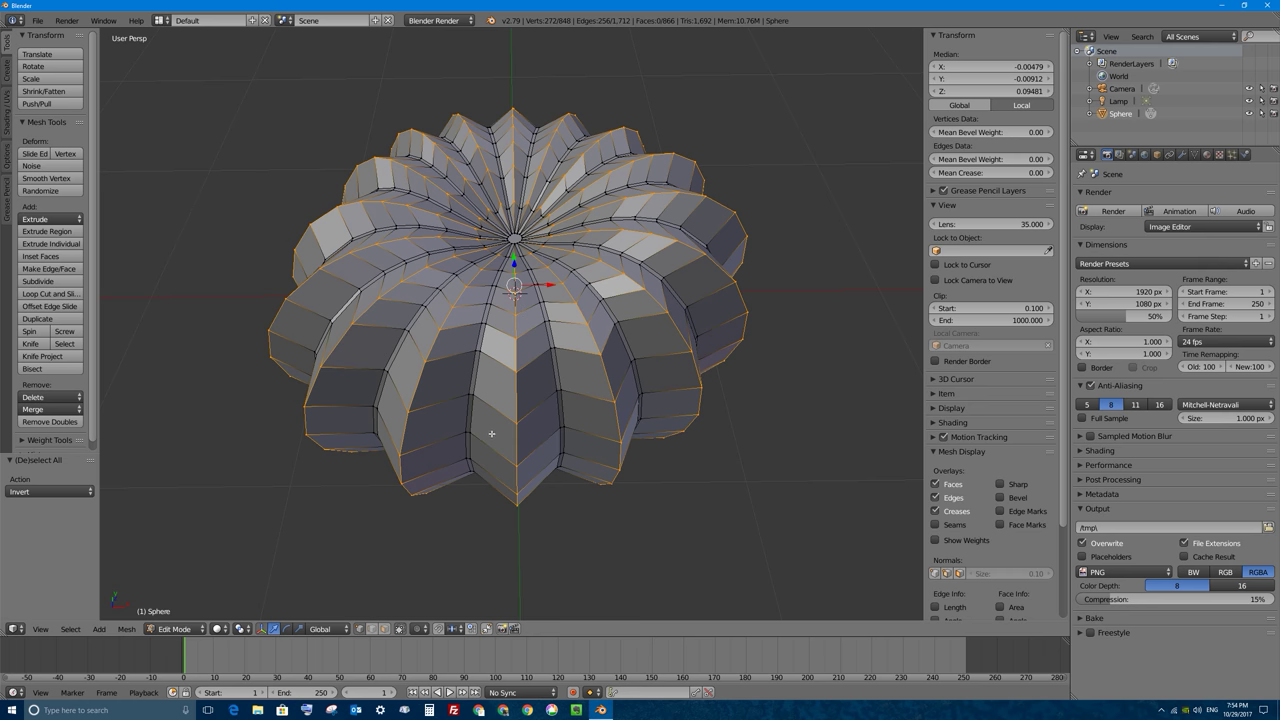
{"action": "middle_click_drag", "start_coordinate": [491, 433], "coordinate": [492, 302]}
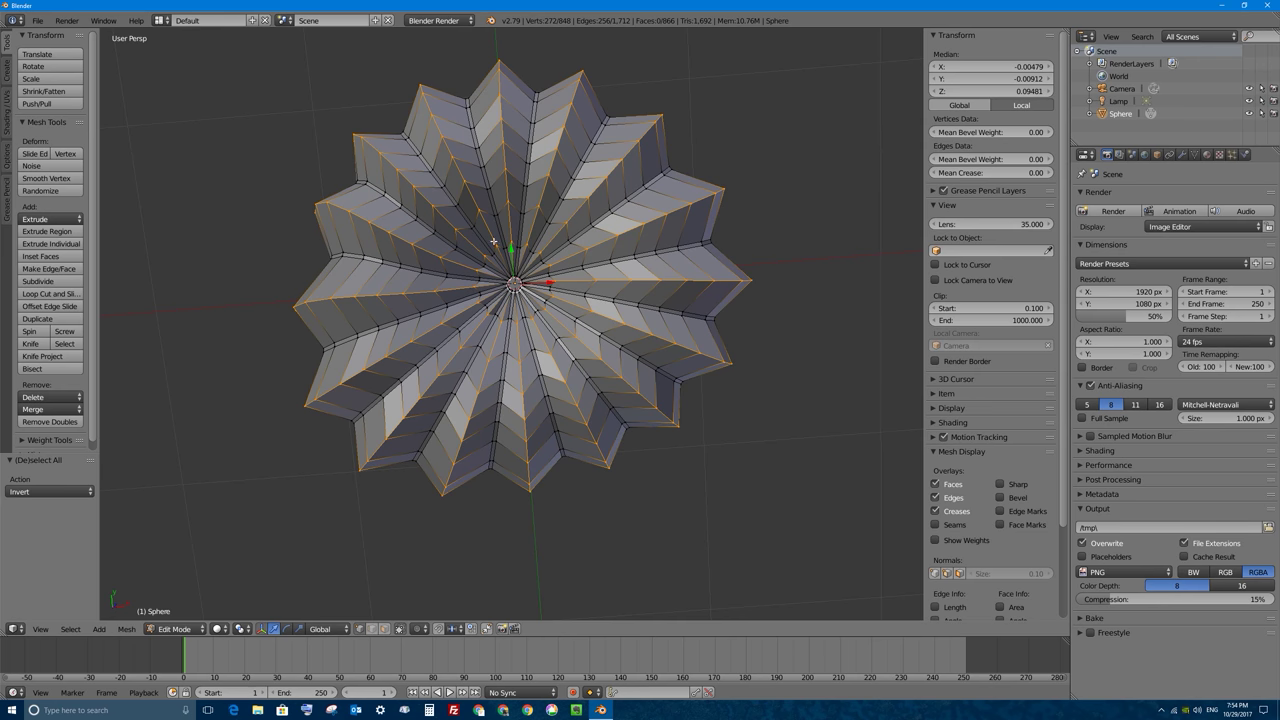
{"action": "middle_click_drag", "start_coordinate": [552, 336], "coordinate": [506, 408]}
Show the pumpkin in top orthographic view and turn off limiting the selection to visible geometry
{"action": "key", "text": "KP_7"}
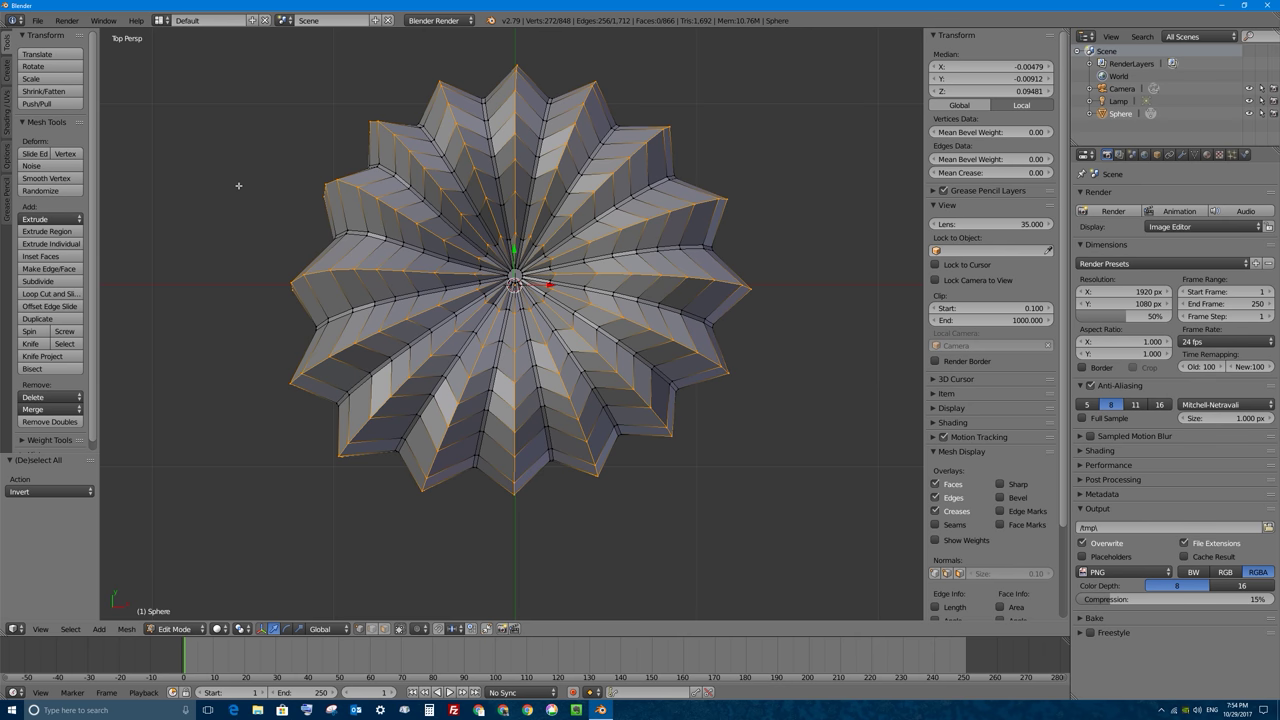
{"action": "key", "text": "KP_5"}
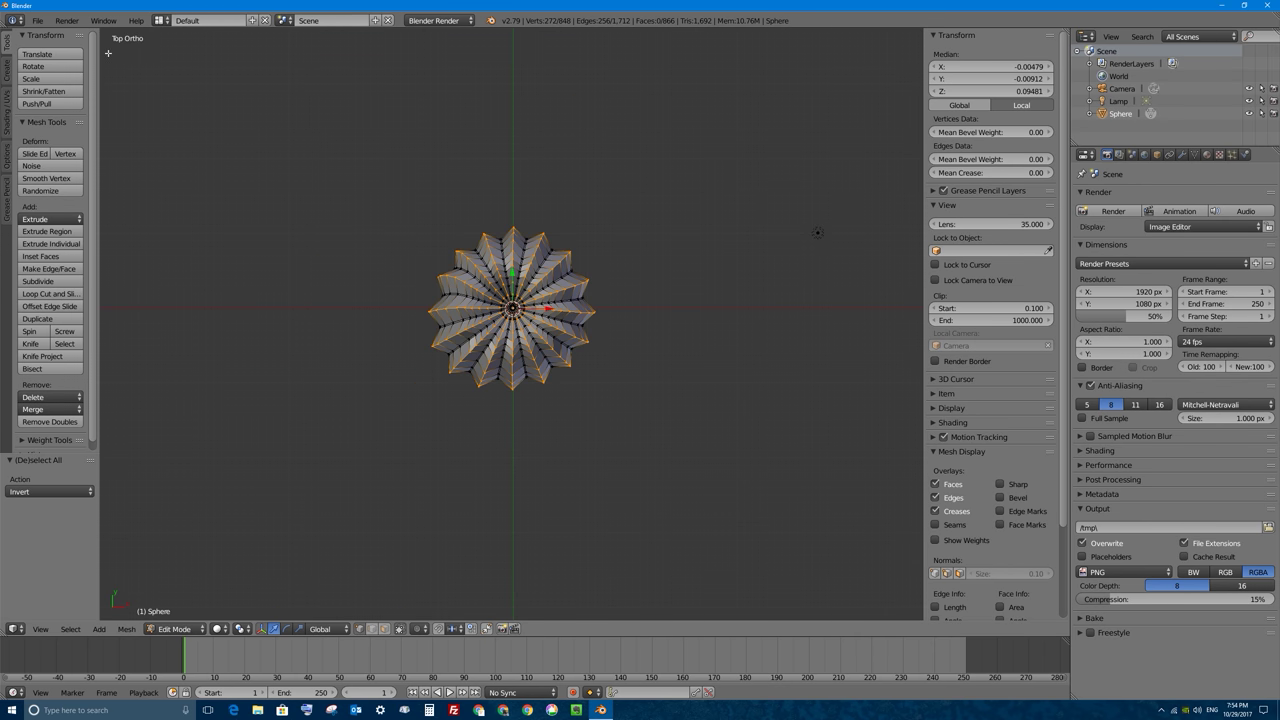
{"action": "scroll", "coordinate": [533, 278], "scroll_direction": "up", "scroll_amount": 6}
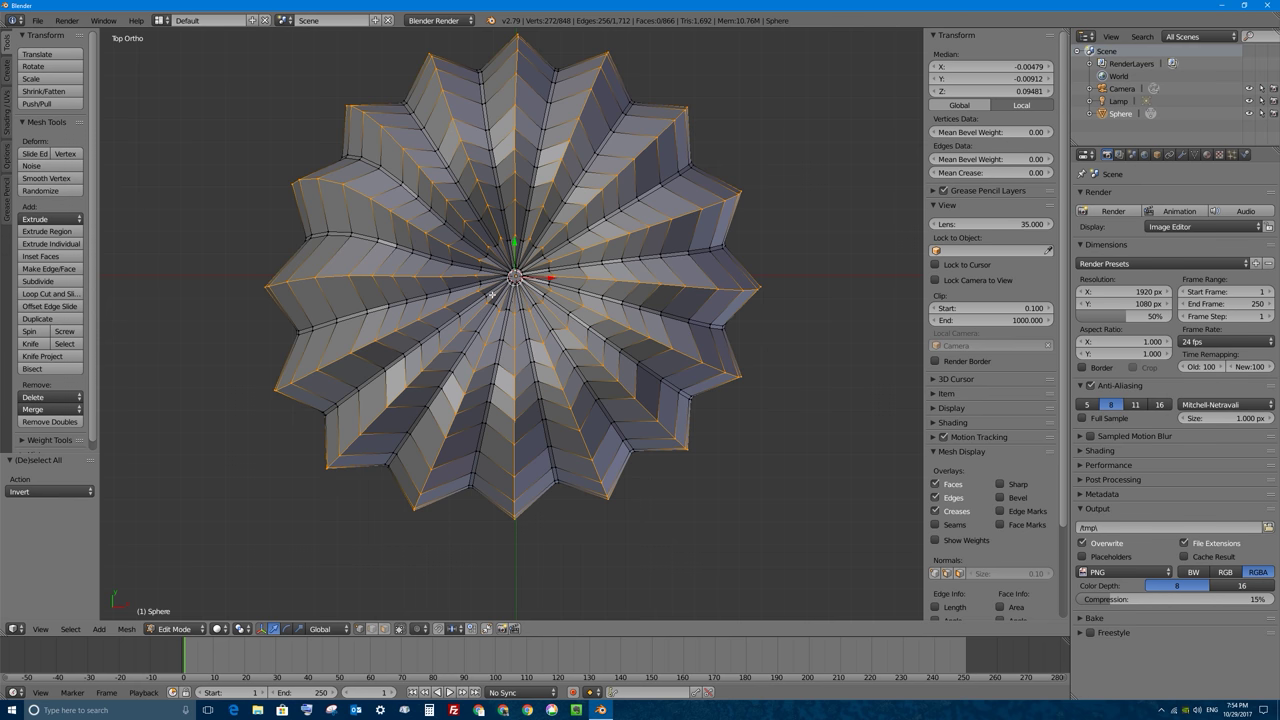
{"action": "key", "text": "c"}
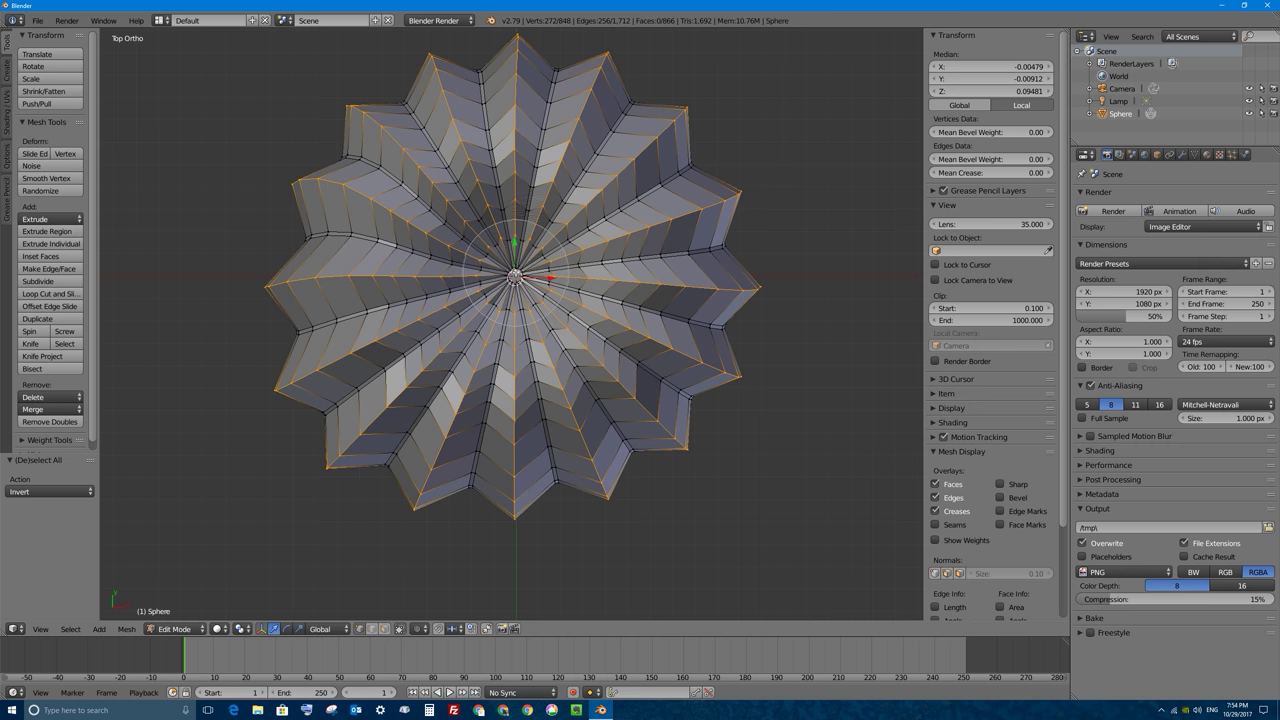
{"action": "right_click", "coordinate": [514, 277]}
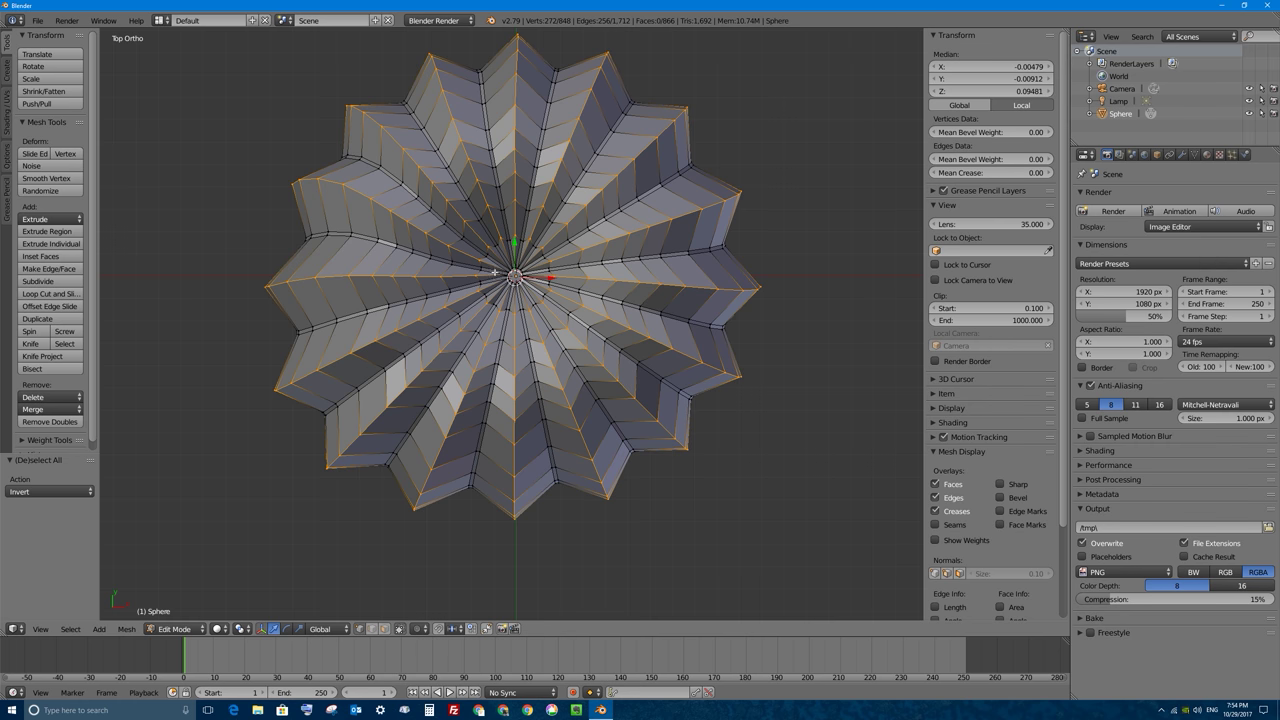
{"action": "left_click", "coordinate": [400, 629]}
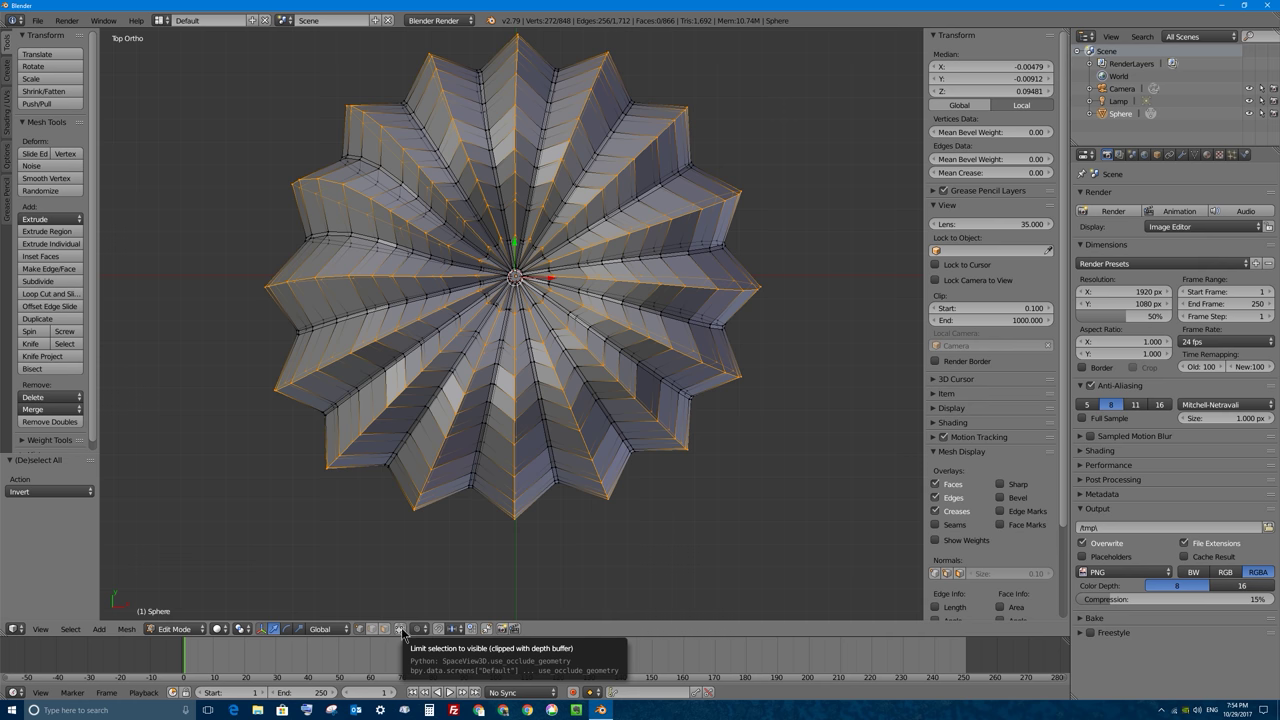
Circle-deselect the rib vertices around the pumpkin's centre from the top view, through both poles
{"action": "middle_click_drag", "start_coordinate": [430, 470], "coordinate": [500, 305]}
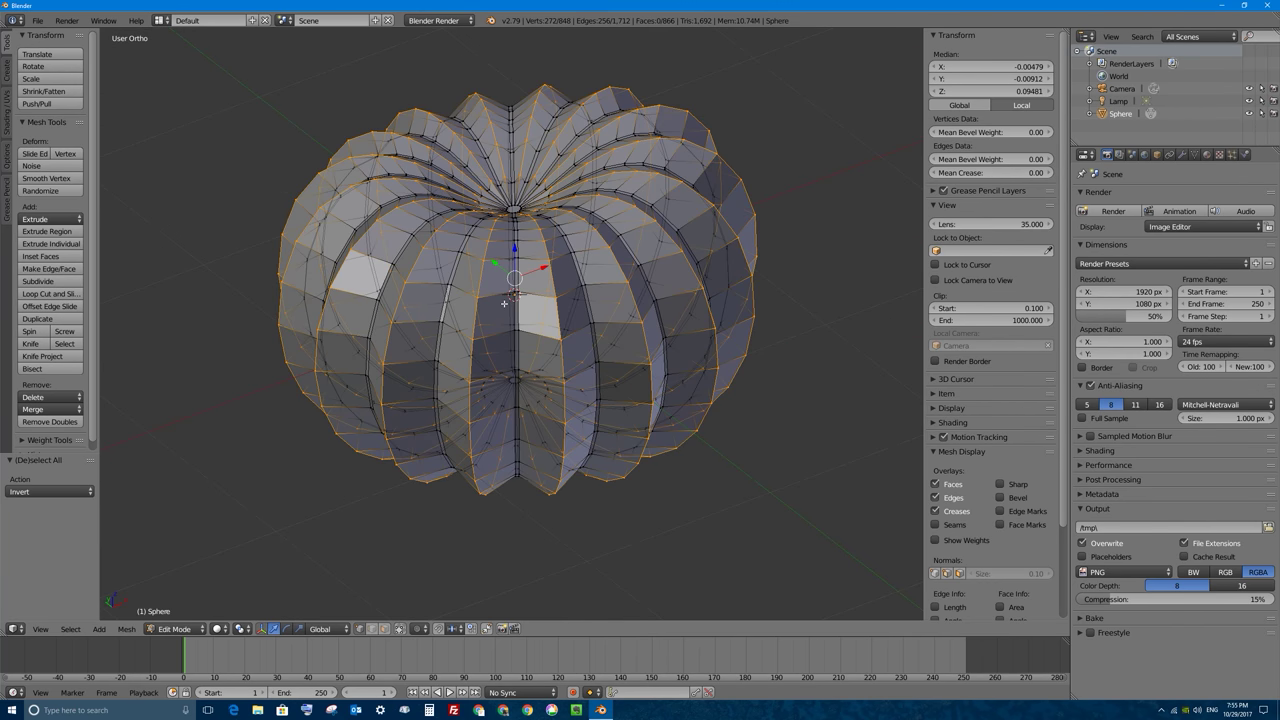
{"action": "key", "text": "KP_7"}
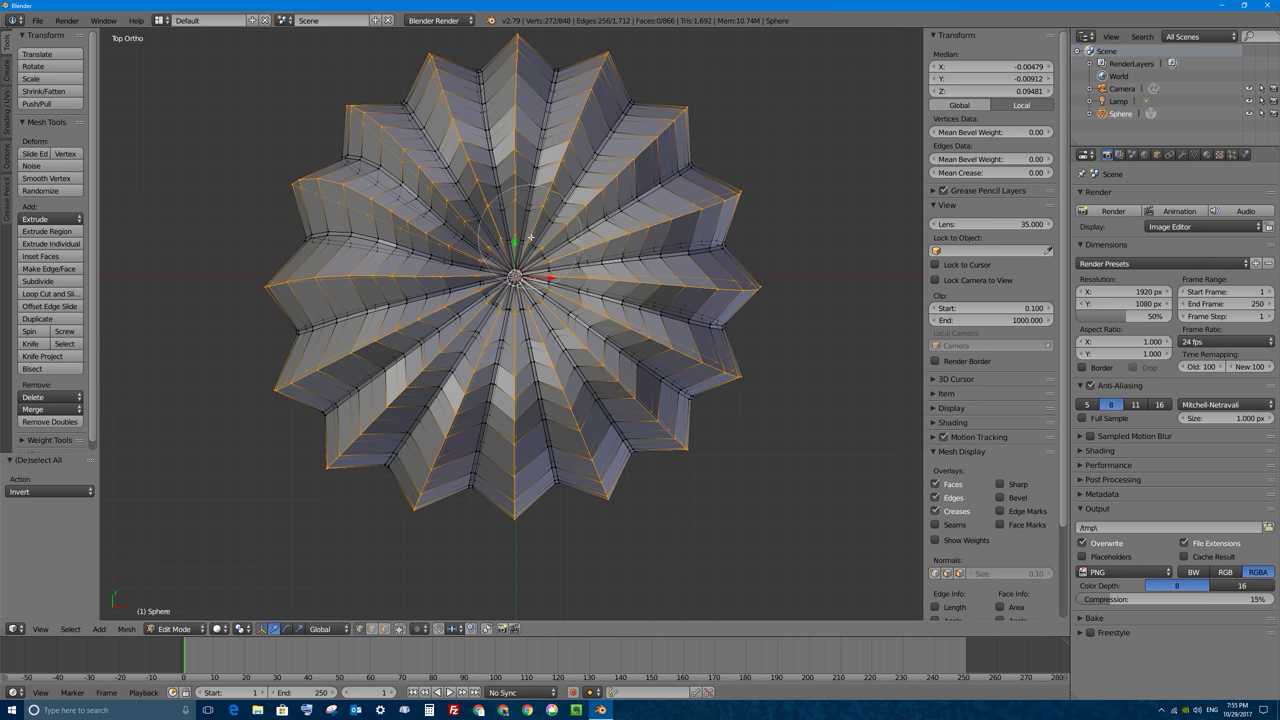
{"action": "key", "text": "Escape"}
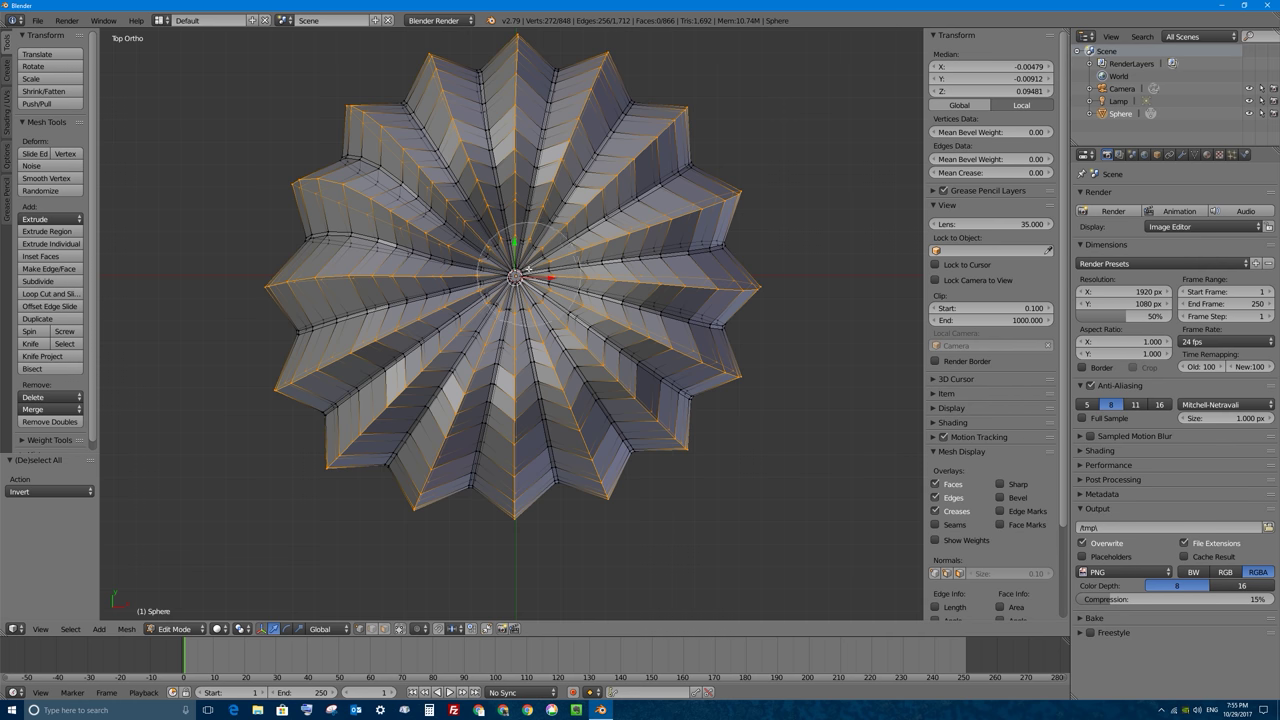
{"action": "left_click", "coordinate": [522, 287], "text": "alt+shift"}
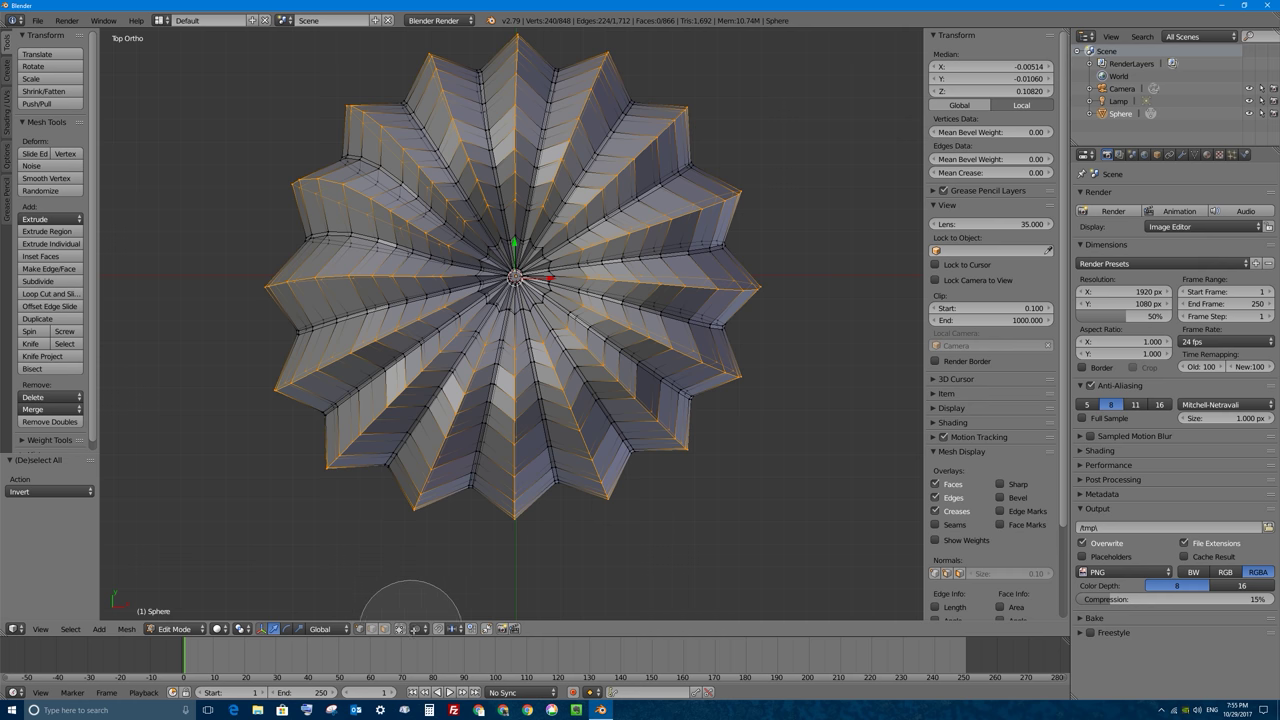
{"action": "left_click", "coordinate": [549, 357]}
{"action": "right_click", "coordinate": [556, 305]}
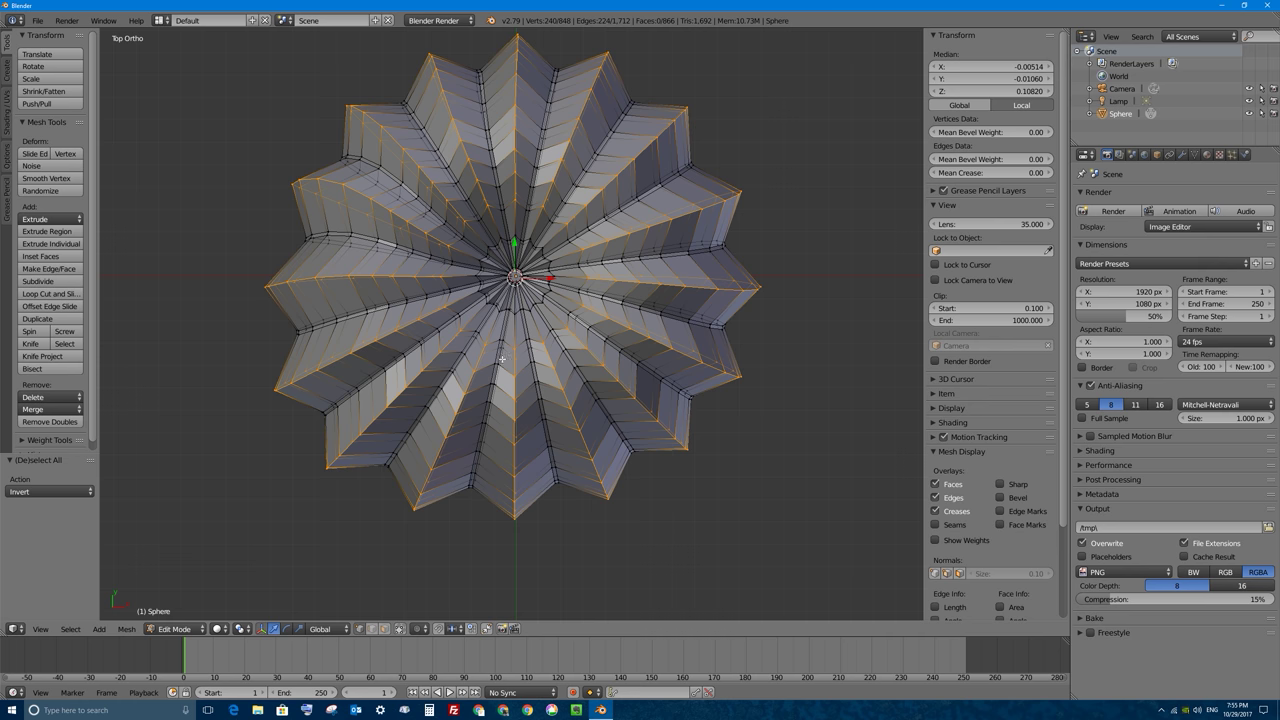
Bevel the selected rib loops with an offset of about 0.105 and one segment
{"action": "middle_click_drag", "start_coordinate": [502, 359], "coordinate": [536, 322]}
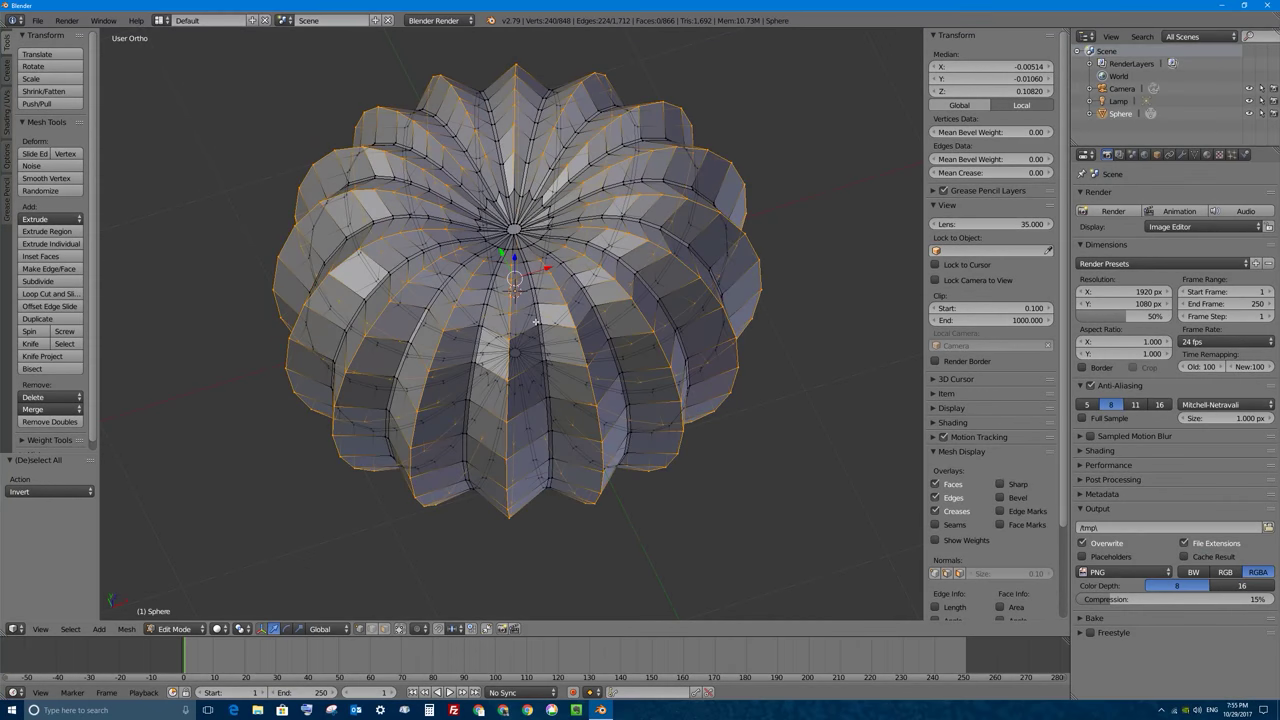
{"action": "key", "text": "KP_7"}
{"action": "key", "text": "c"}
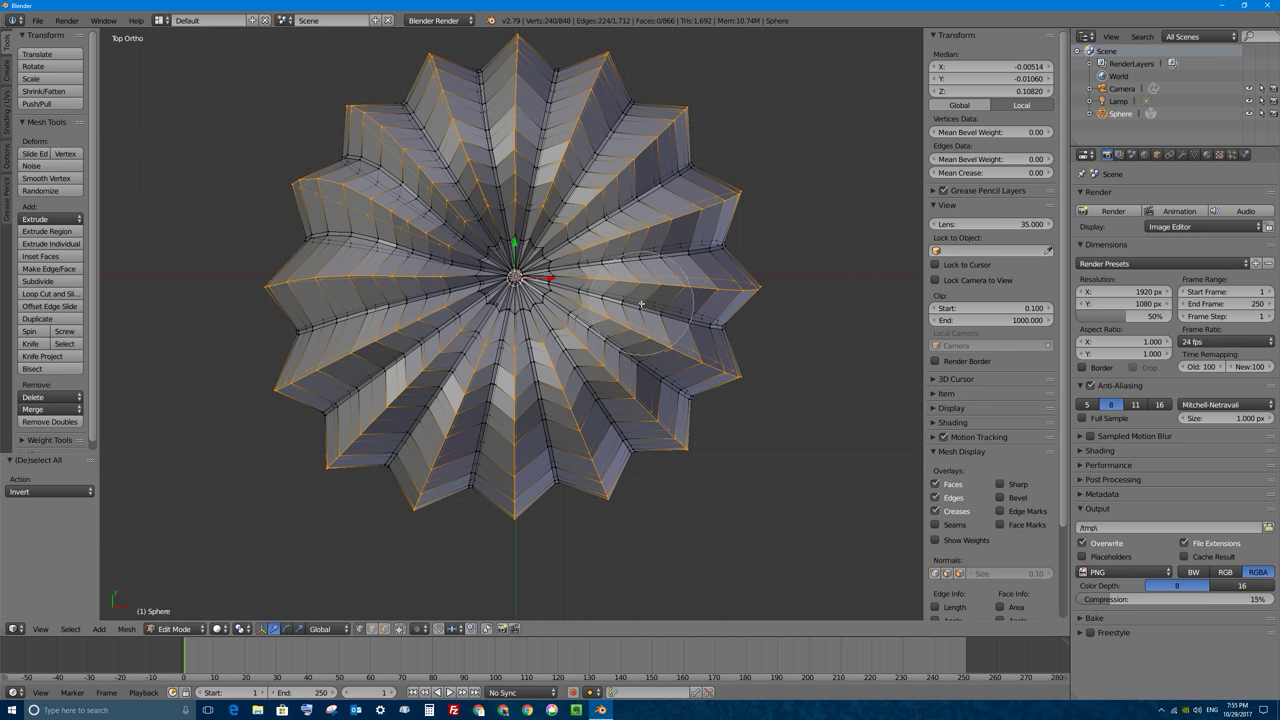
{"action": "right_click", "coordinate": [503, 296]}
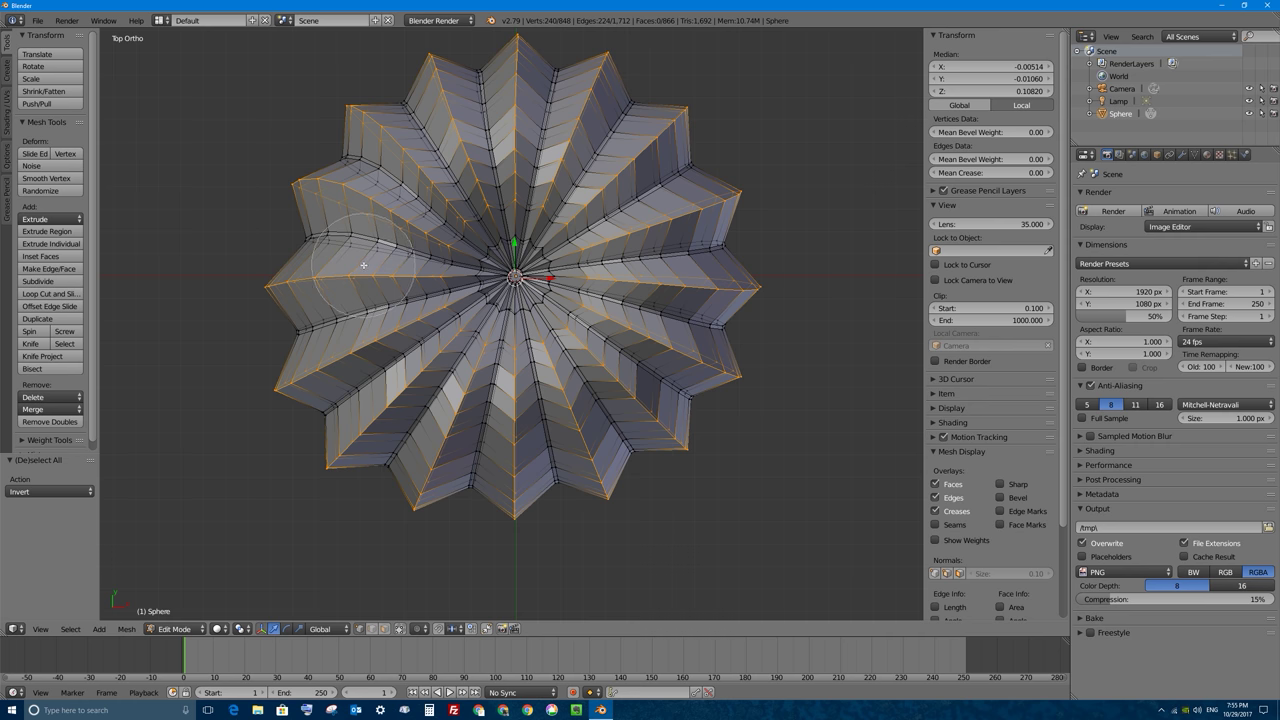
{"action": "middle_click_drag", "start_coordinate": [501, 296], "coordinate": [470, 341]}
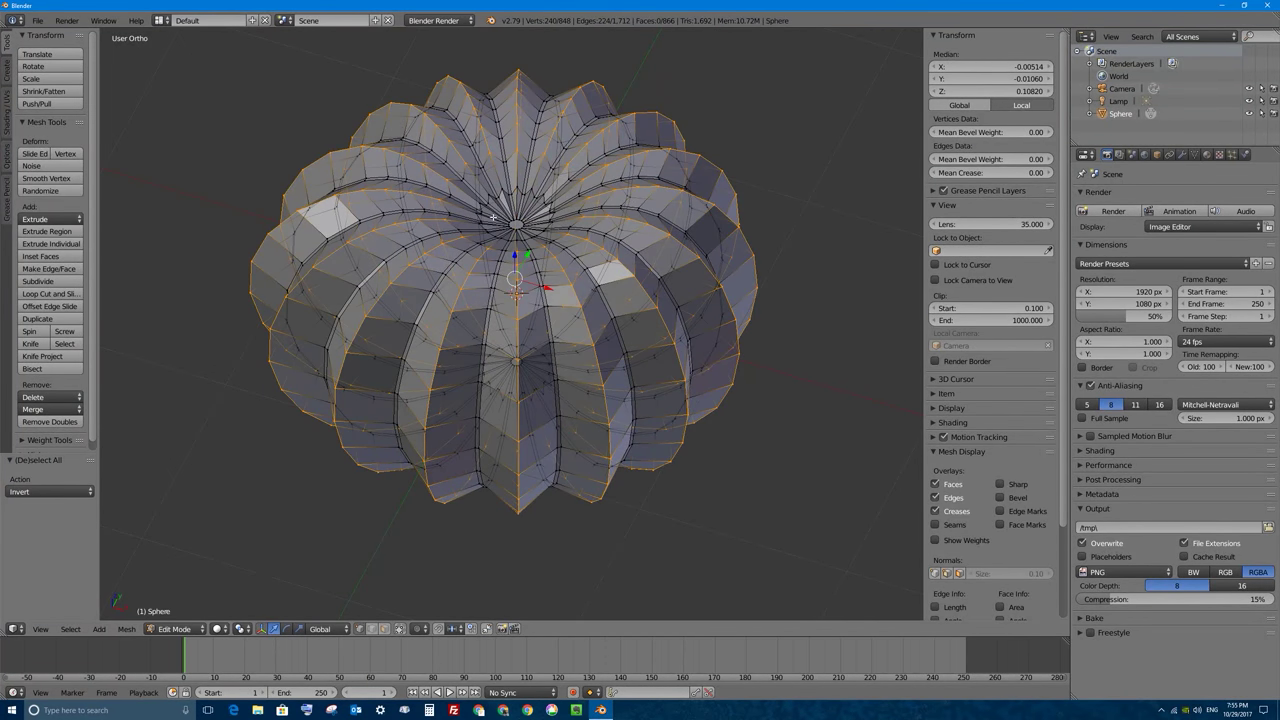
{"action": "middle_click_drag", "start_coordinate": [362, 214], "coordinate": [412, 185]}
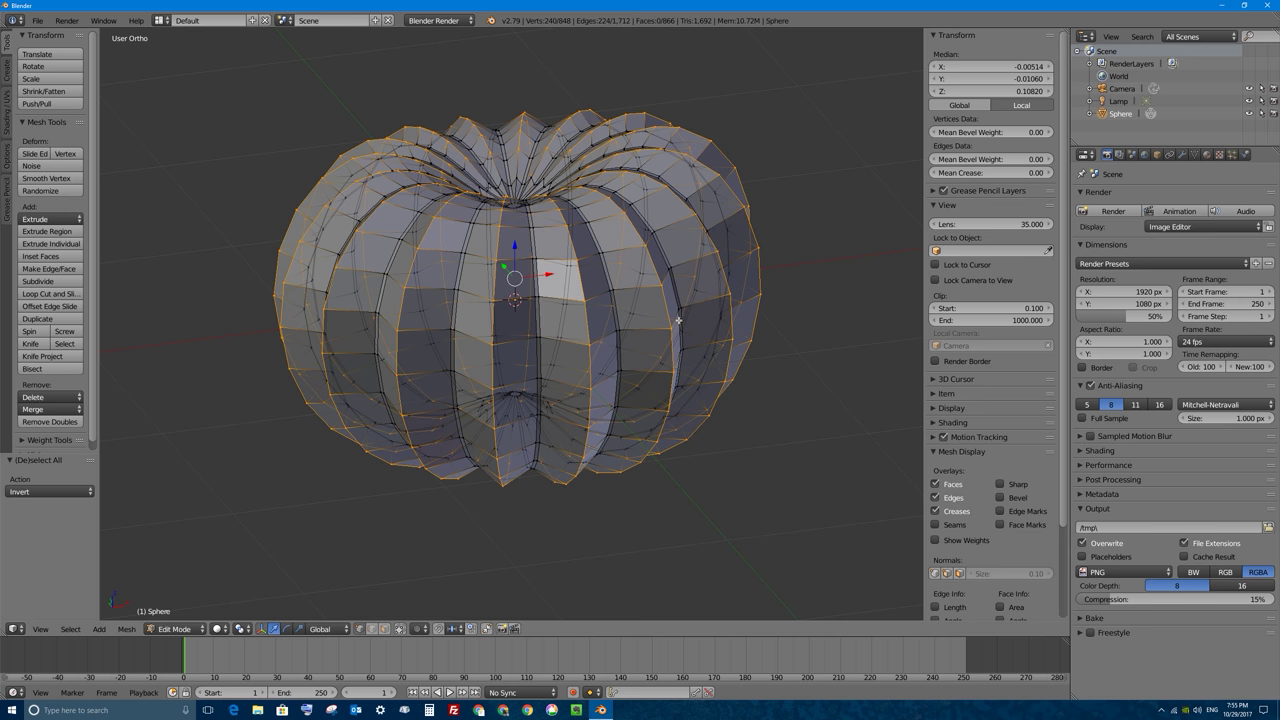
{"action": "key", "text": "ctrl+b"}
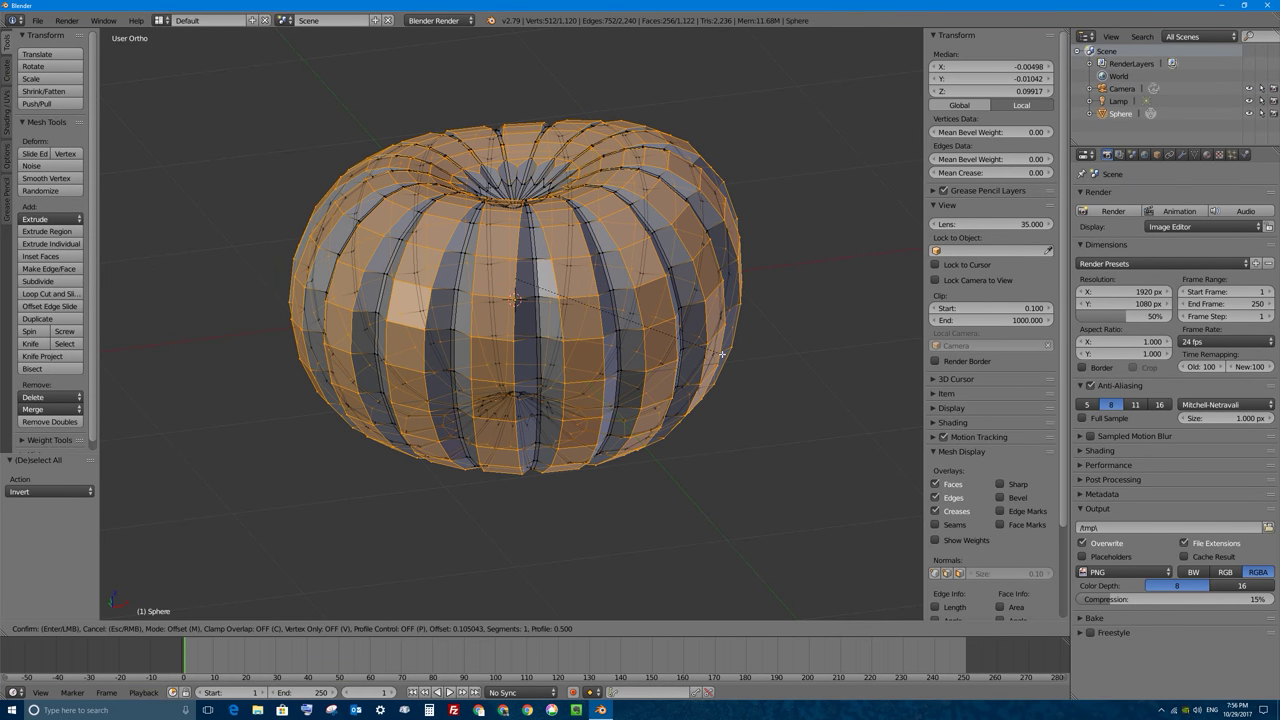
{"action": "left_click", "coordinate": [722, 354]}
Scale the bevelled ribs outward to about 1.019 in X and Y only, excluding the Z axis
{"action": "middle_click_drag", "start_coordinate": [547, 270], "coordinate": [633, 249]}
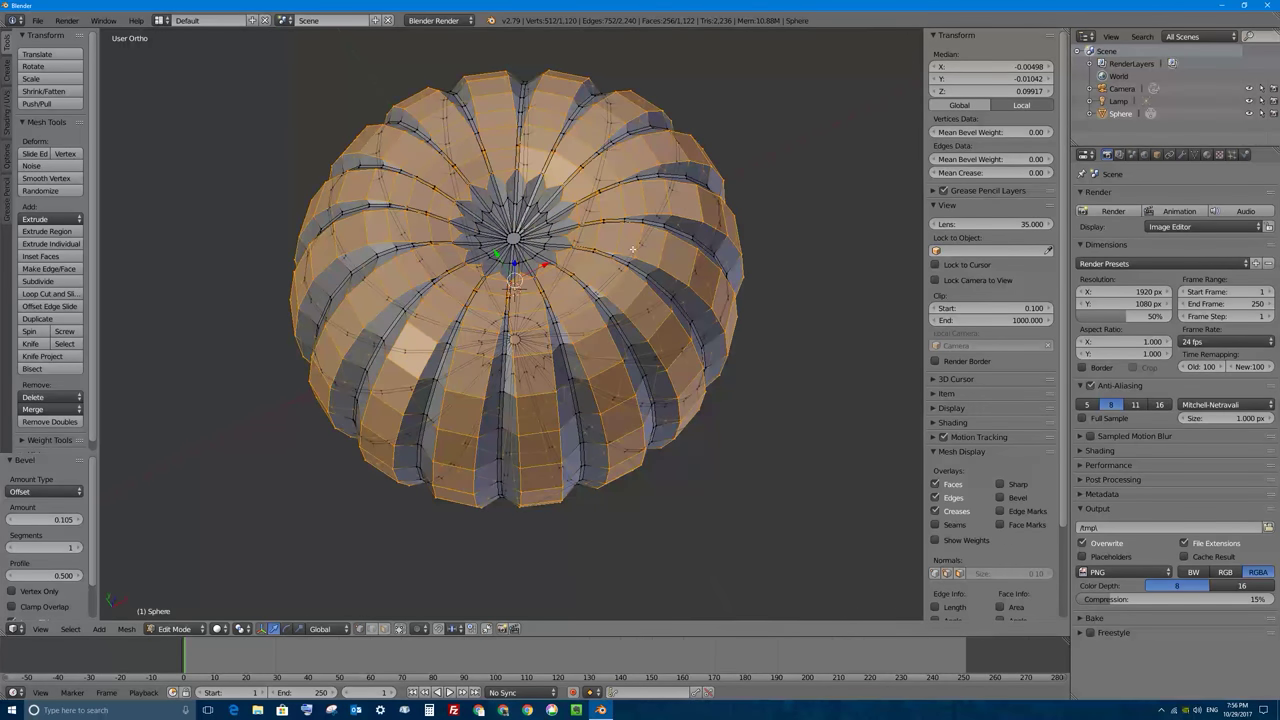
{"action": "key", "text": "s"}
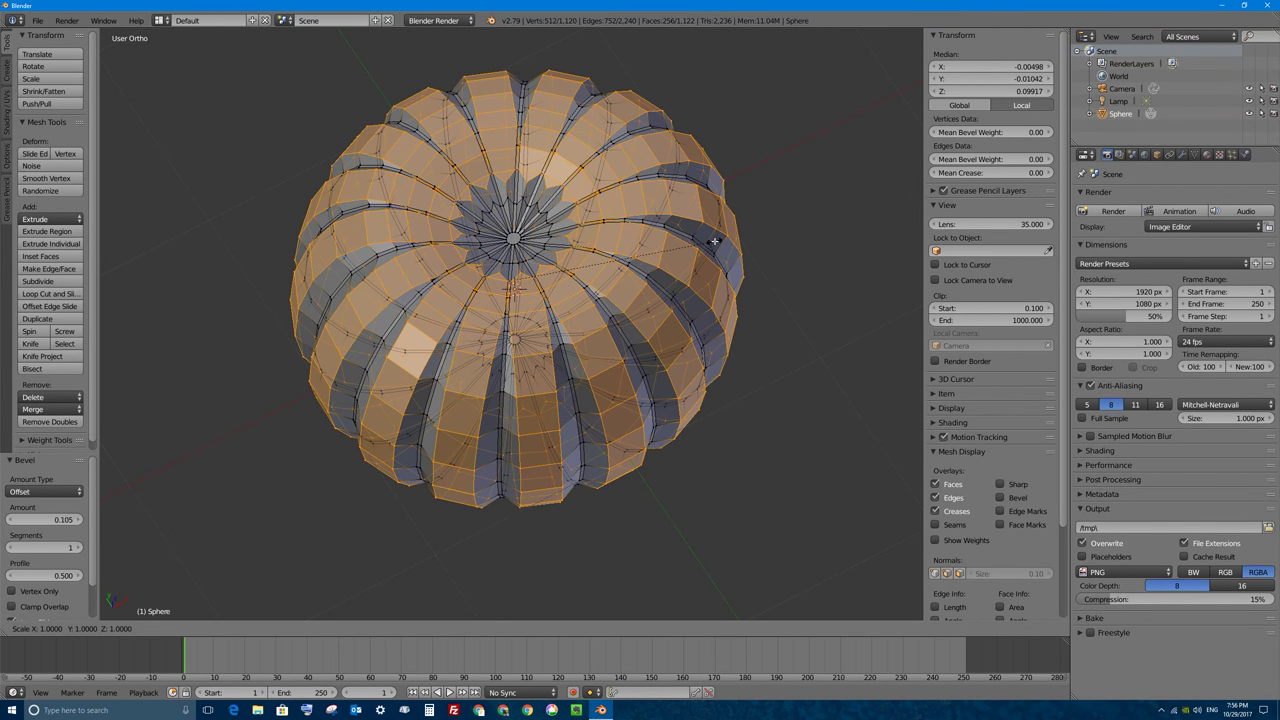
{"action": "key", "text": "shift+z"}
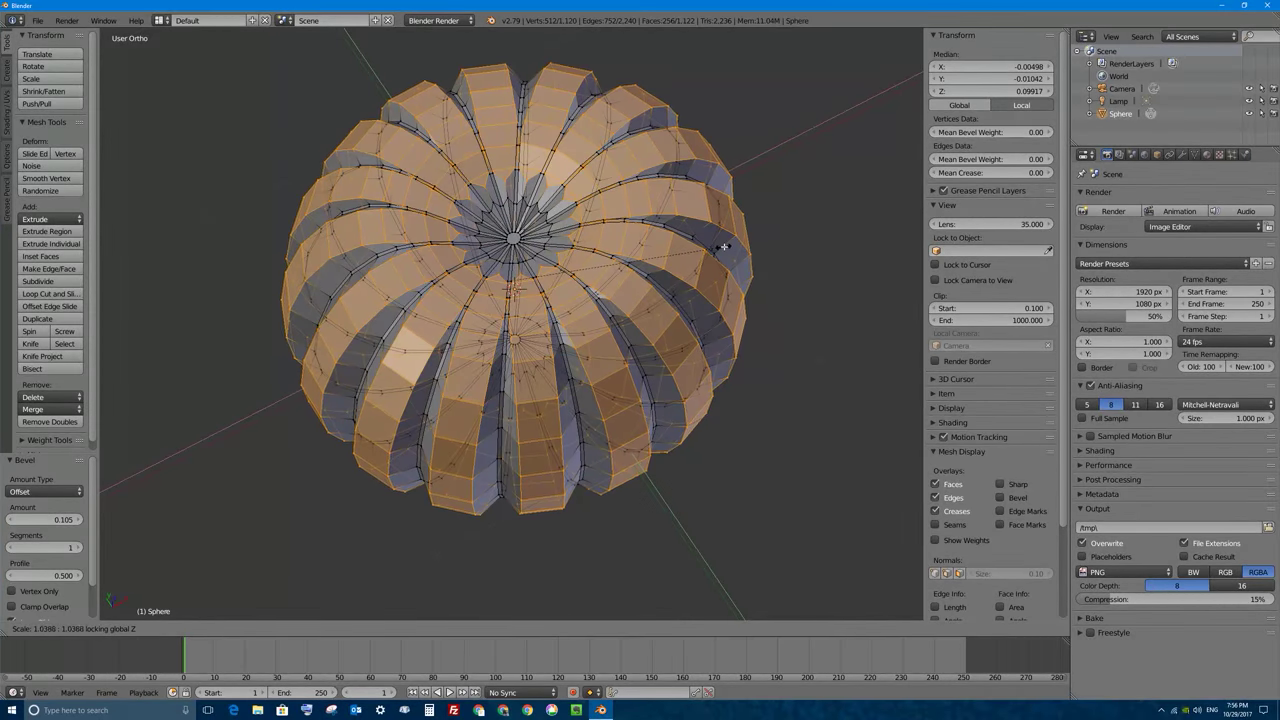
{"action": "left_click", "coordinate": [719, 243]}
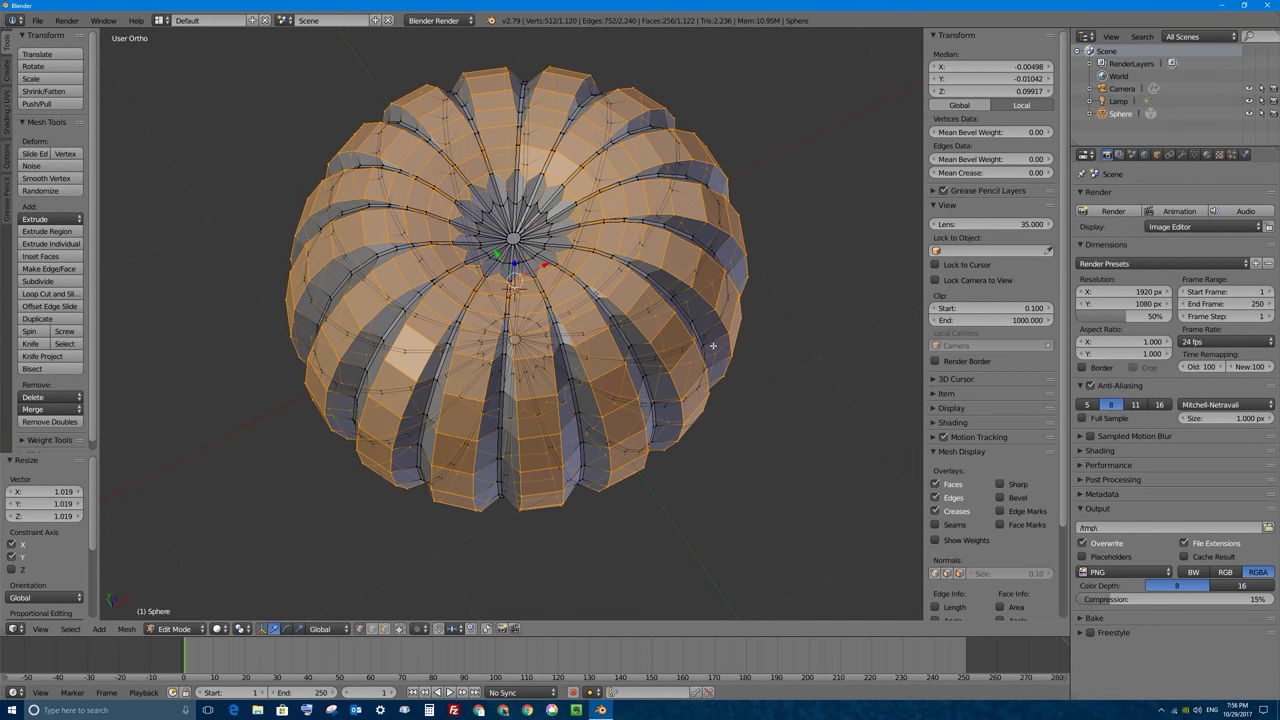
Deselect the whole mesh and limit the selection to visible geometry again
{"action": "middle_click_drag", "start_coordinate": [719, 245], "coordinate": [597, 243]}
{"action": "key", "text": "a"}
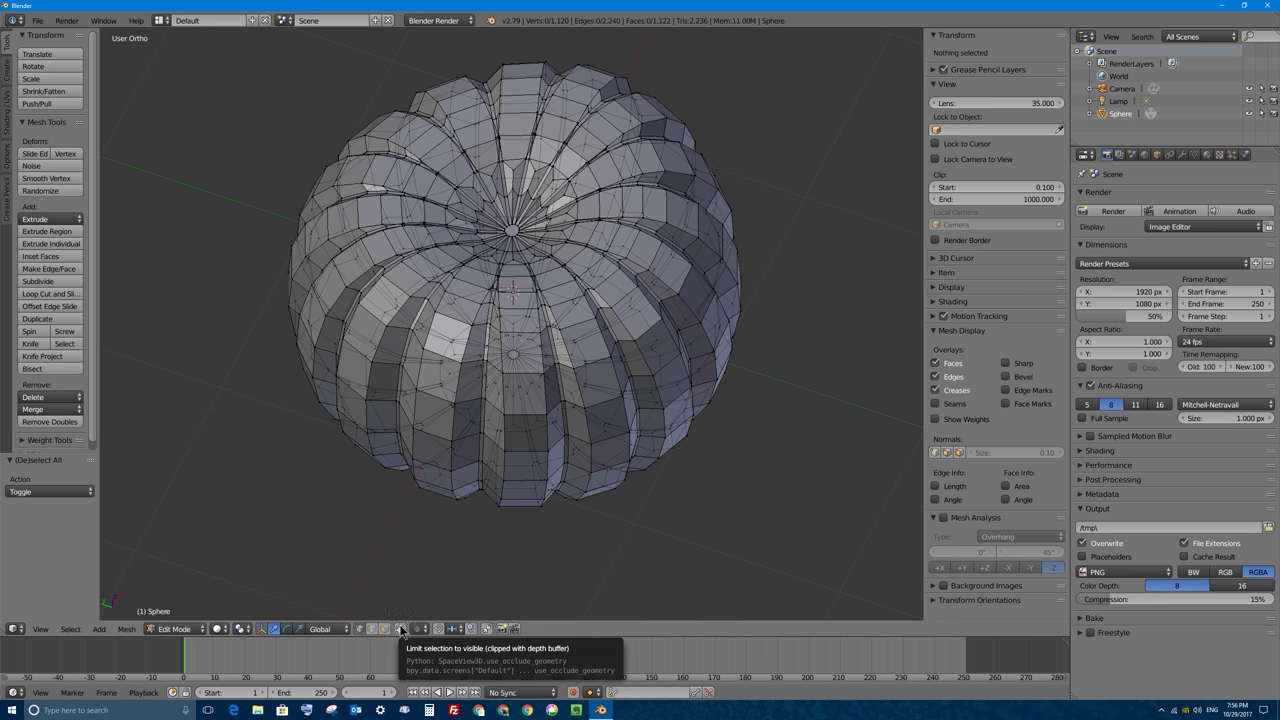
{"action": "left_click", "coordinate": [400, 629]}
{"action": "mouse_move", "coordinate": [450, 240]}
{"action": "middle_mouse_down"}
{"action": "mouse_move", "coordinate": [451, 297]}
{"action": "mouse_move", "coordinate": [508, 322]}
{"action": "mouse_move", "coordinate": [450, 264]}
{"action": "middle_mouse_up"}
Switch the pumpkin mesh from Edit Mode to Sculpt Mode and widen the area showing the brush settings
{"action": "scroll", "coordinate": [451, 297], "scroll_direction": "up", "scroll_amount": 4}
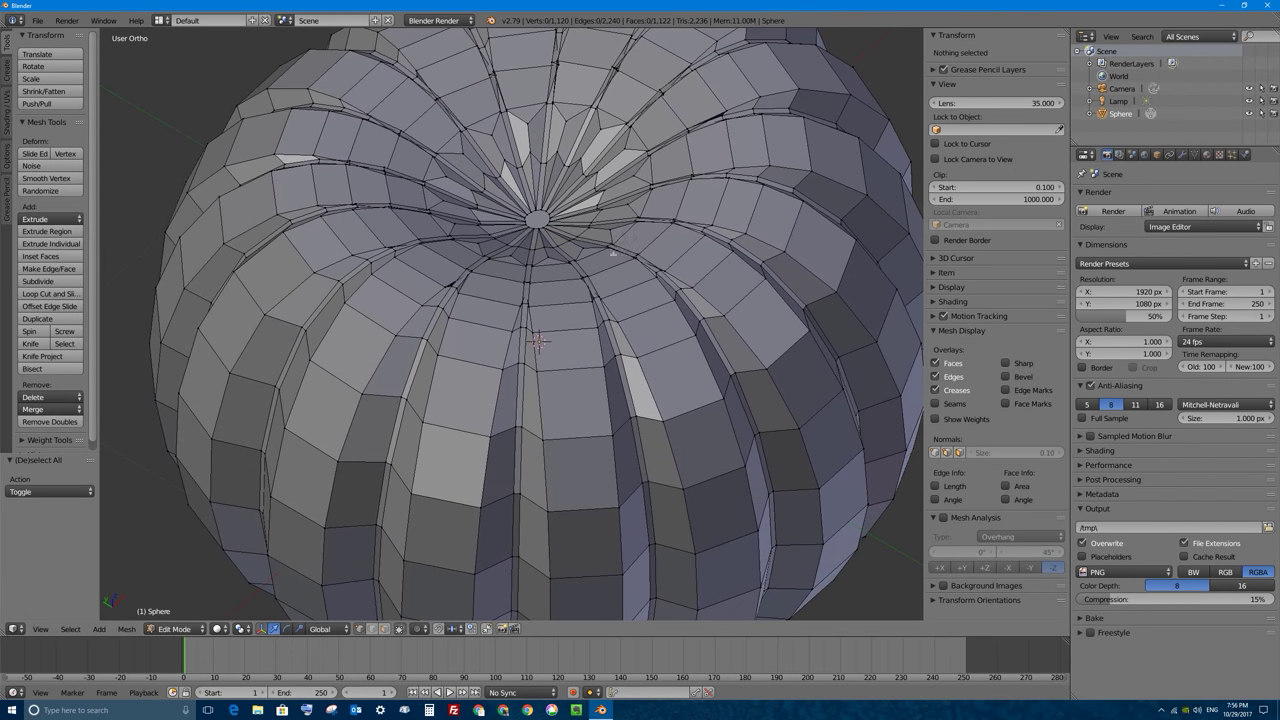
{"action": "middle_click_drag", "start_coordinate": [612, 252], "coordinate": [630, 400]}
{"action": "scroll", "coordinate": [641, 474], "scroll_direction": "up", "scroll_amount": 4}
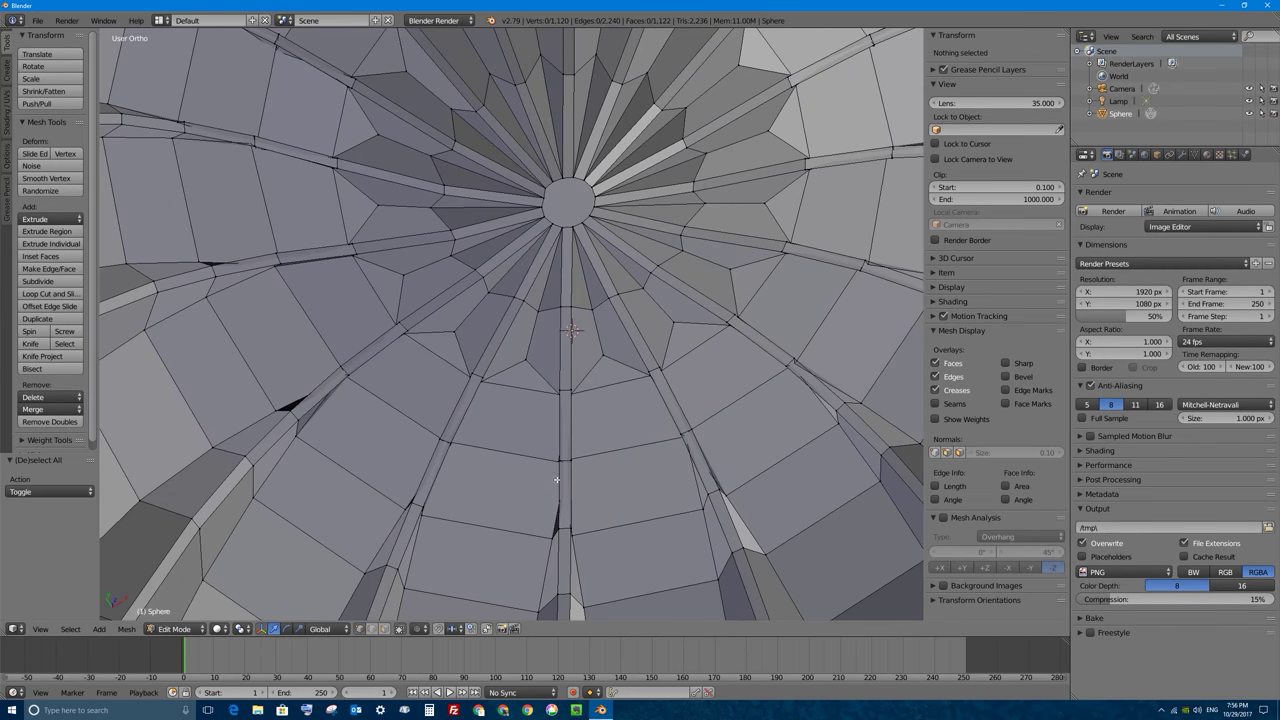
{"action": "scroll", "coordinate": [600, 422], "scroll_direction": "down", "scroll_amount": 4}
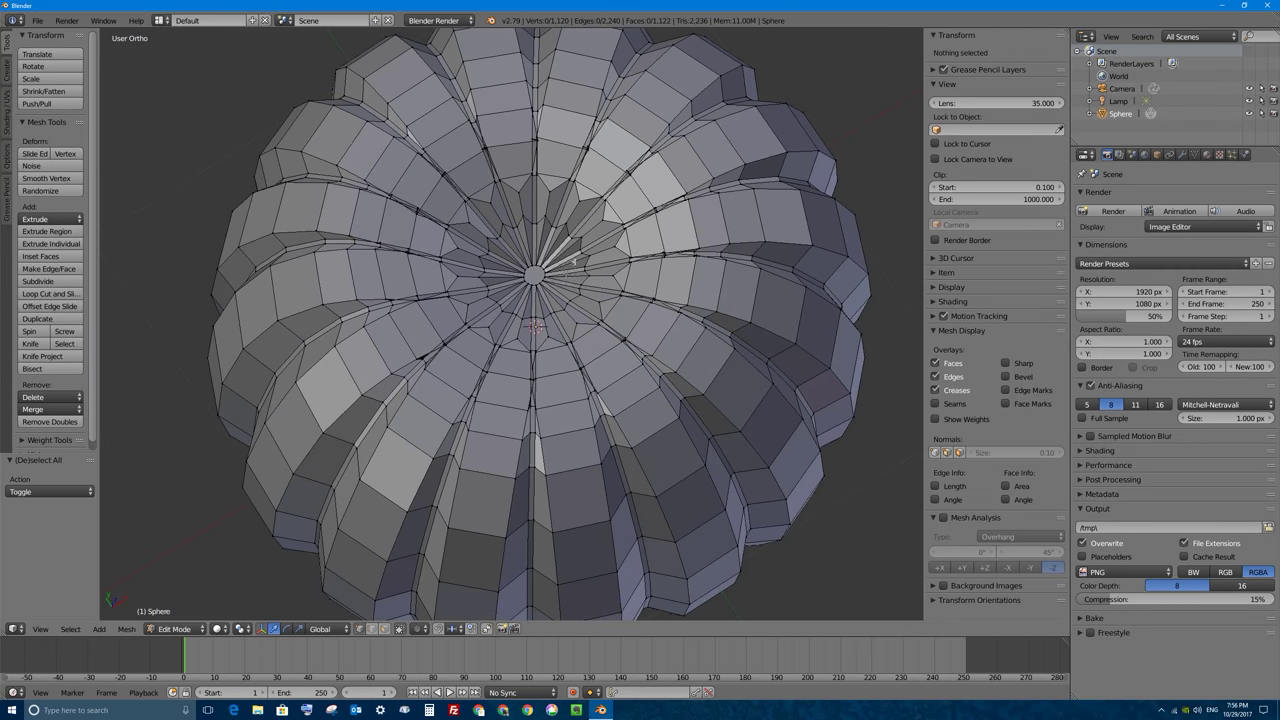
{"action": "middle_click_drag", "start_coordinate": [575, 260], "coordinate": [537, 272]}
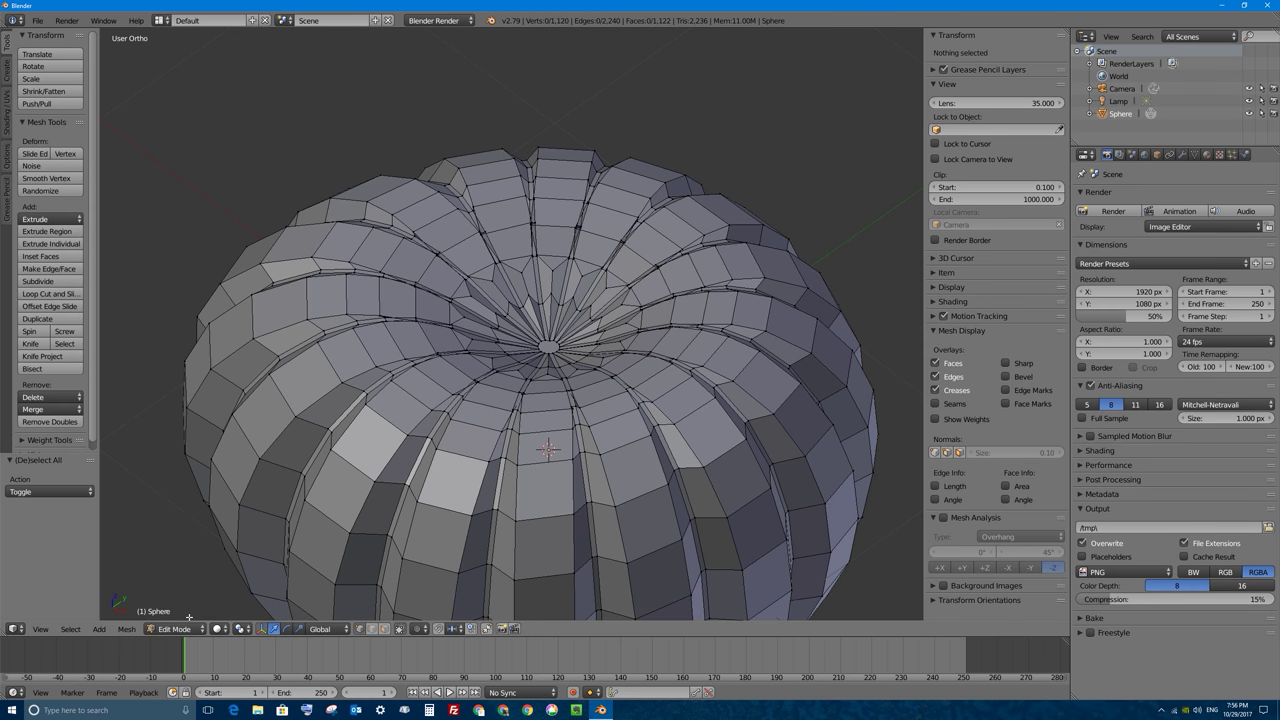
{"action": "left_click", "coordinate": [178, 629]}
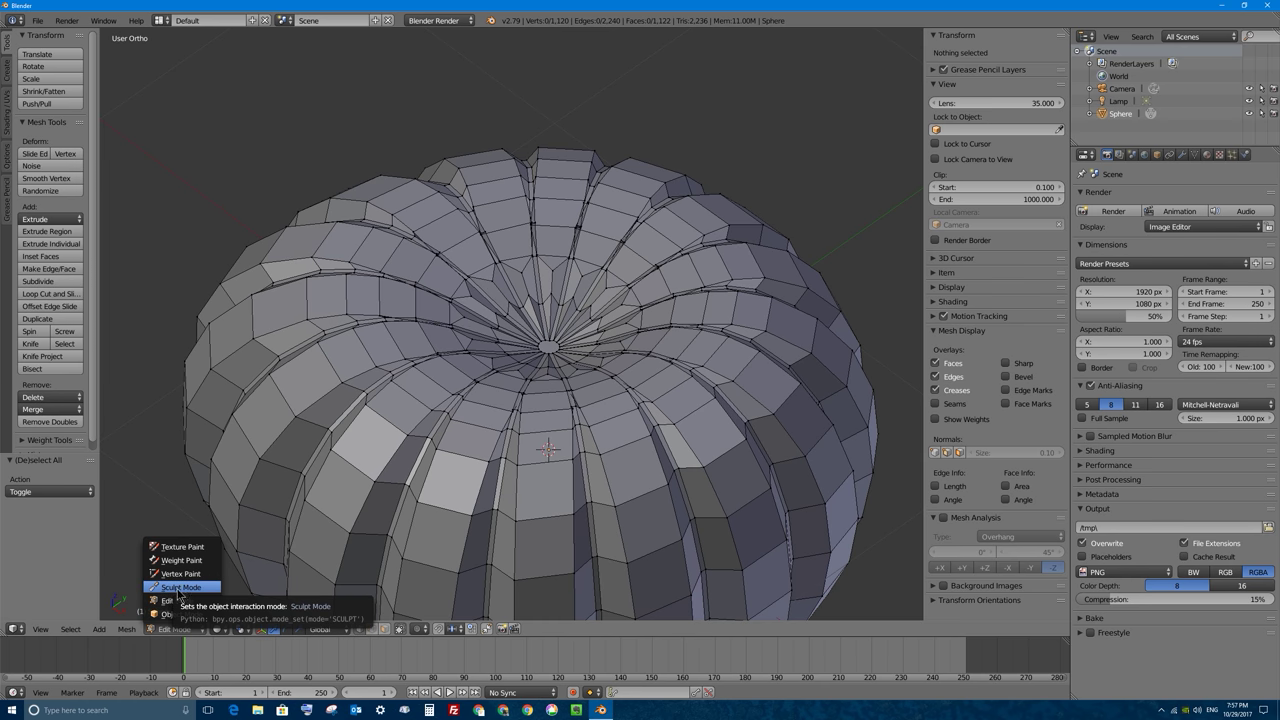
{"action": "left_click", "coordinate": [176, 588]}
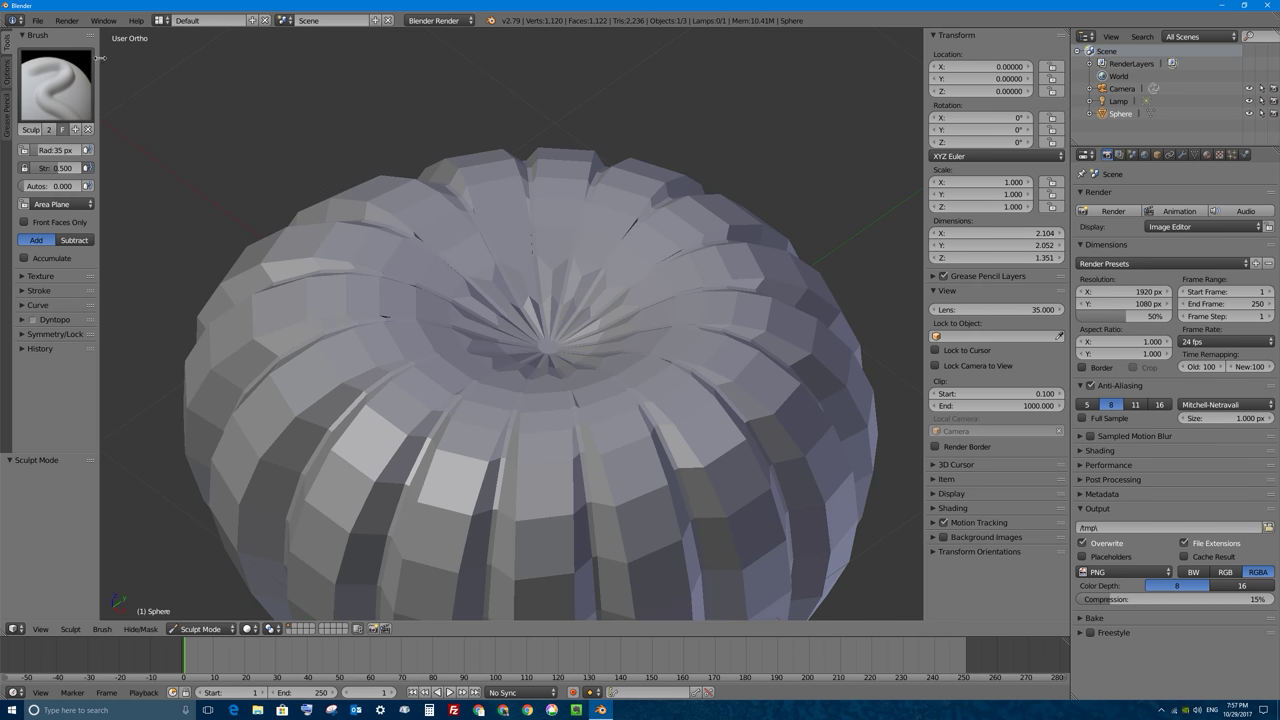
{"action": "left_click_drag", "start_coordinate": [100, 66], "coordinate": [120, 62]}
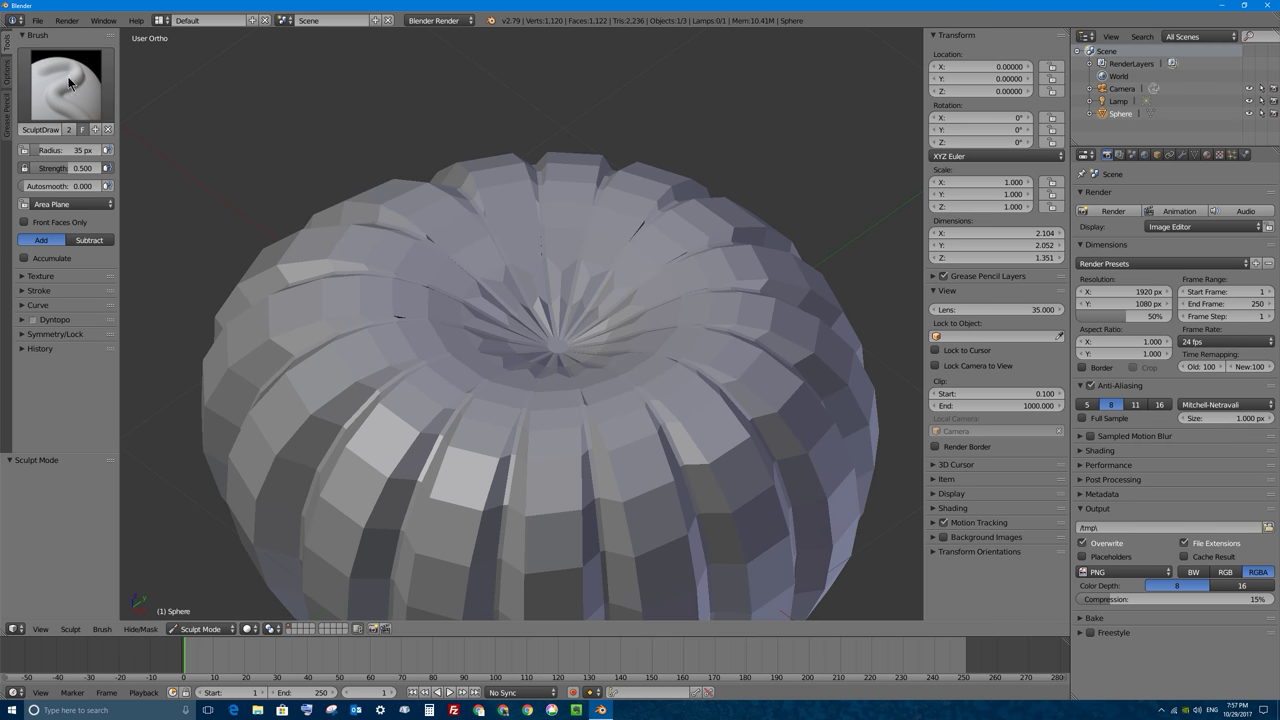
Choose the Smooth sculpting brush and set its radius to about 103 px
{"action": "left_click", "coordinate": [70, 83]}
{"action": "left_click", "coordinate": [68, 82]}
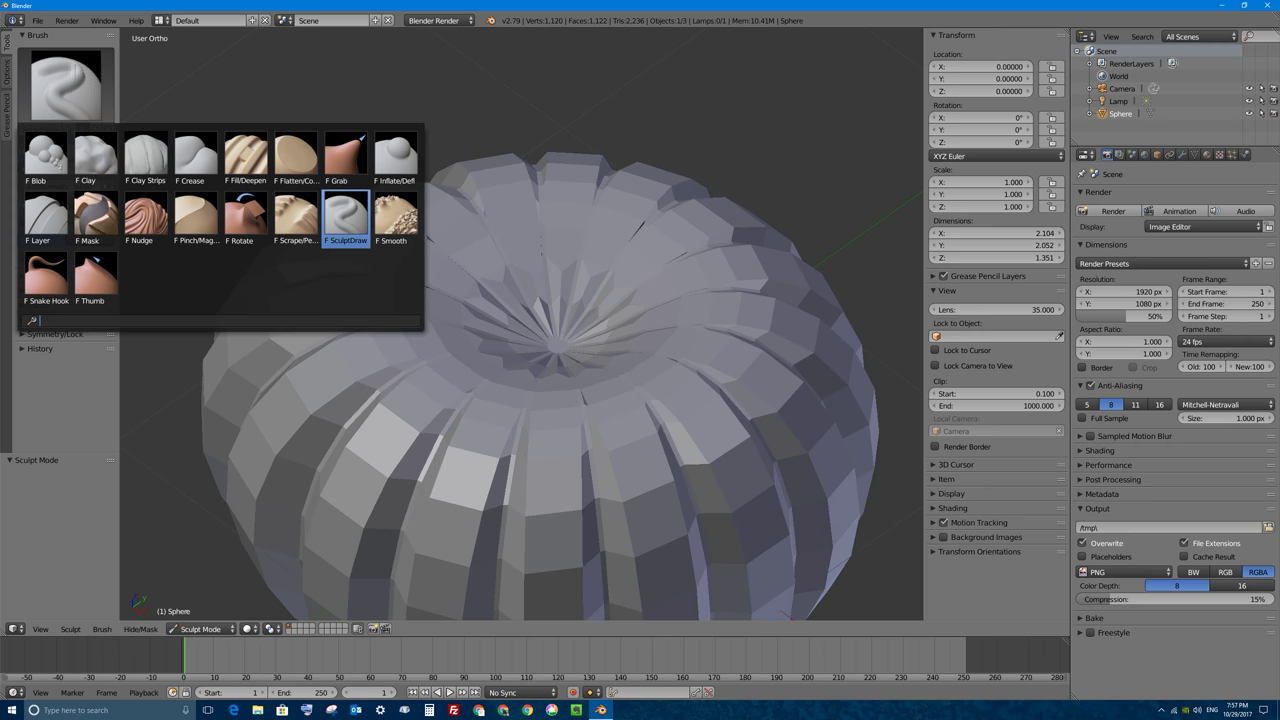
{"action": "left_click", "coordinate": [396, 213]}
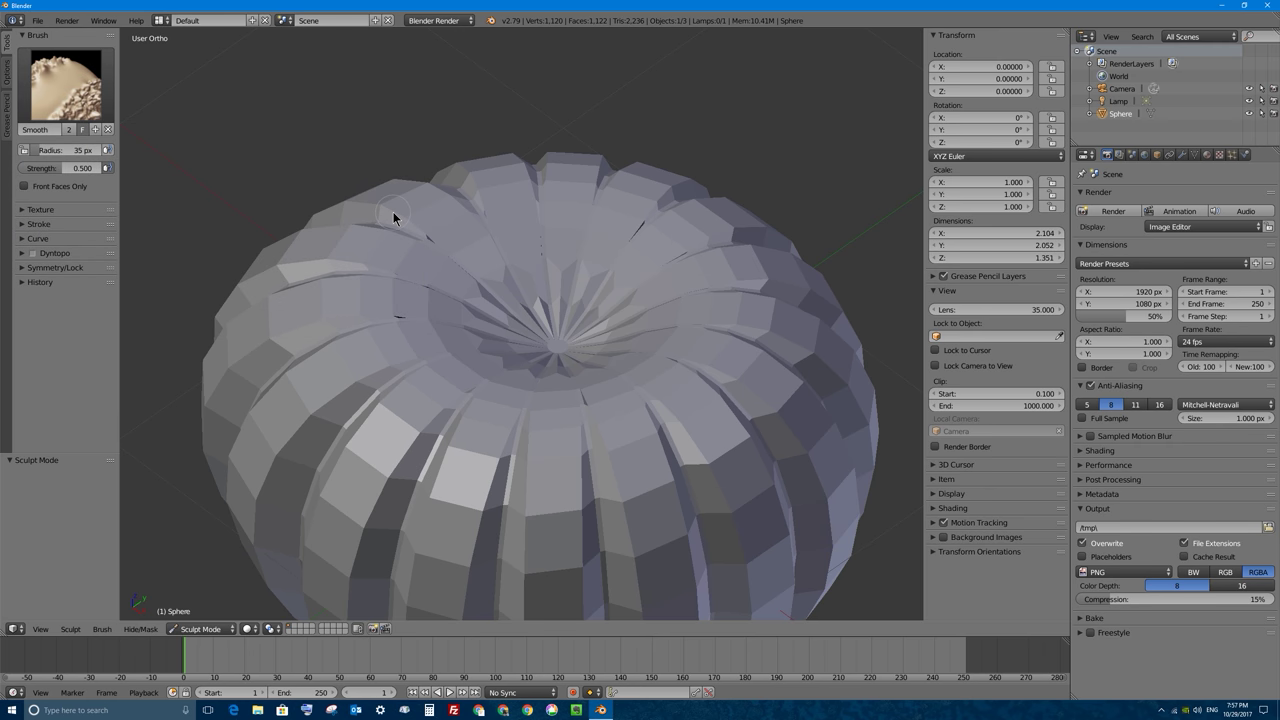
{"action": "left_click", "coordinate": [70, 88]}
{"action": "left_click_drag", "start_coordinate": [45, 150], "coordinate": [65, 150]}
{"action": "middle_click_drag", "start_coordinate": [489, 316], "coordinate": [494, 349]}
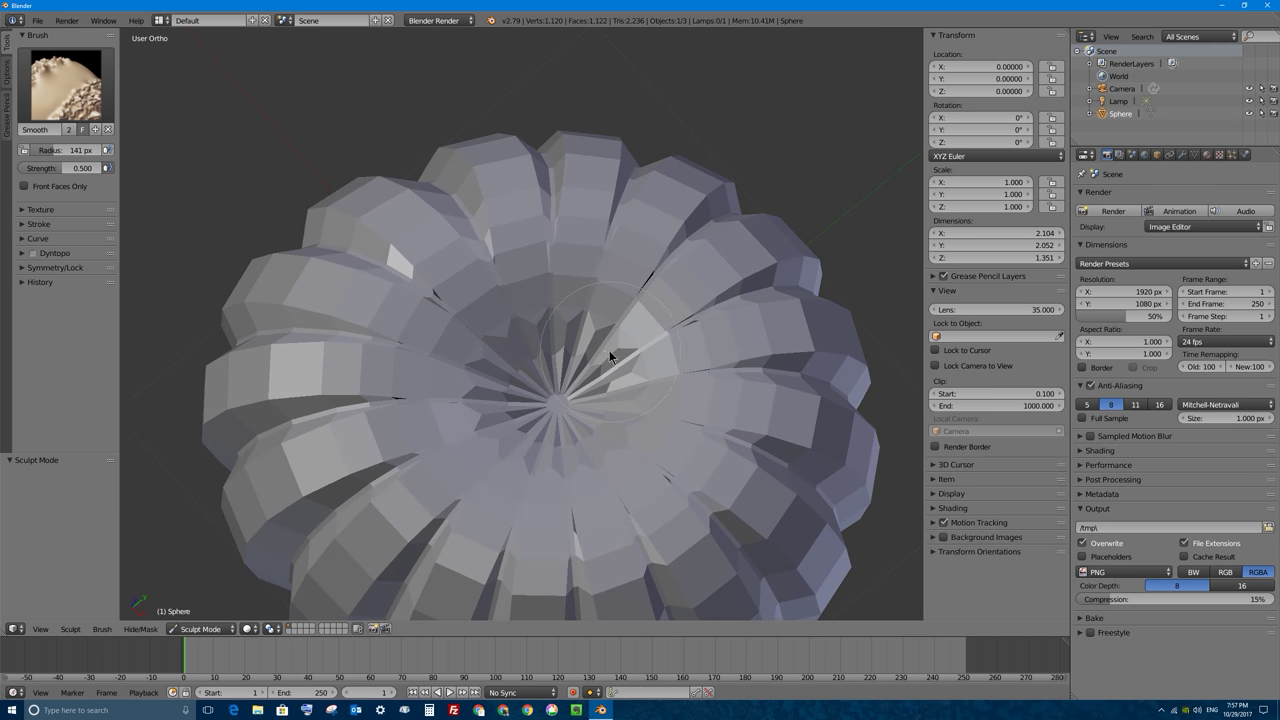
{"action": "scroll", "coordinate": [605, 352], "scroll_direction": "up", "scroll_amount": 3}
{"action": "scroll", "coordinate": [600, 342], "scroll_direction": "down", "scroll_amount": 3}
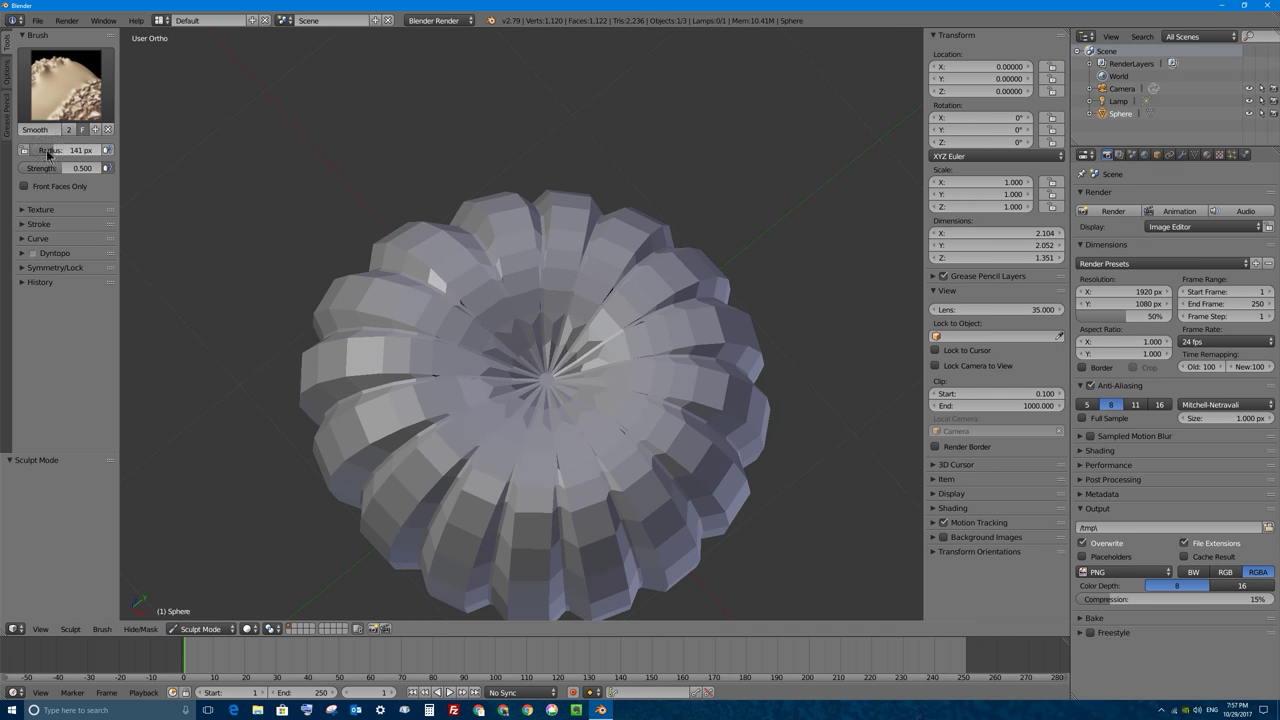
{"action": "left_click_drag", "start_coordinate": [62, 150], "coordinate": [48, 150]}
Try smoothing the creases inside the pumpkin's top dent at strength 0.500, and undo the strokes
{"action": "left_click_drag", "start_coordinate": [486, 332], "coordinate": [473, 371]}
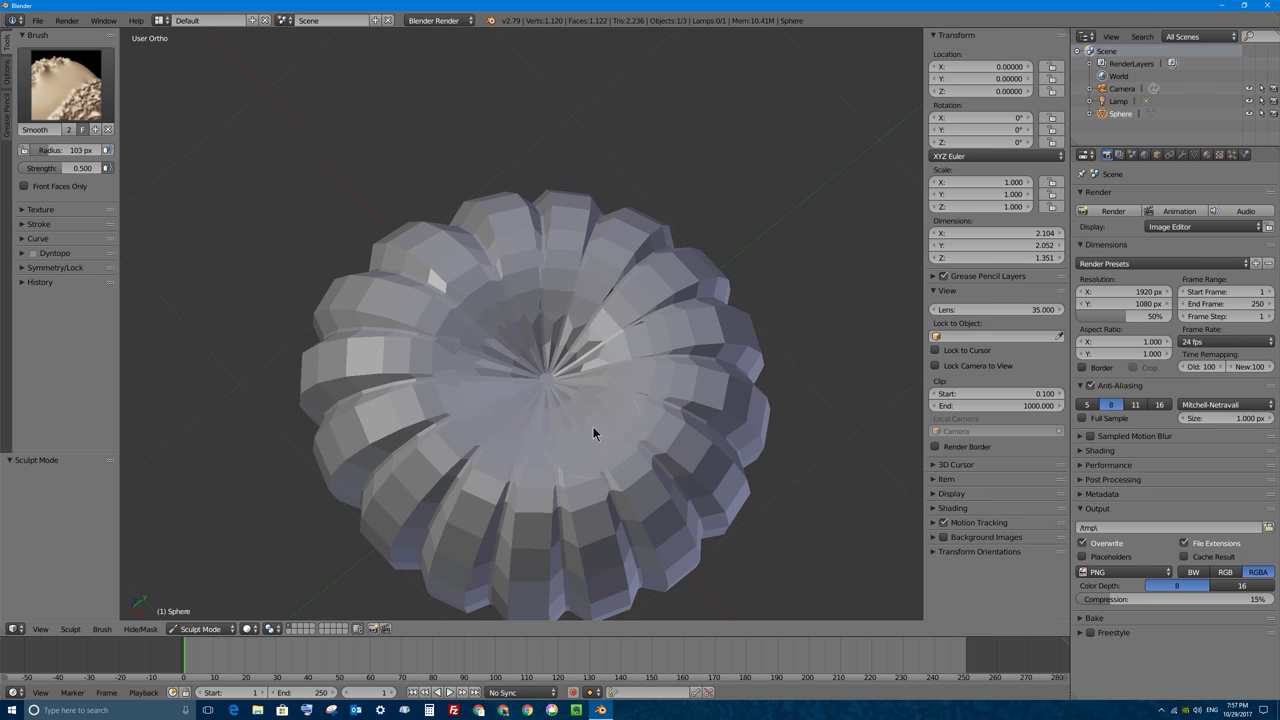
{"action": "mouse_move", "coordinate": [565, 445]}
{"action": "left_mouse_down"}
{"action": "mouse_move", "coordinate": [607, 392]}
{"action": "mouse_move", "coordinate": [597, 373]}
{"action": "mouse_move", "coordinate": [612, 346]}
{"action": "left_mouse_up"}
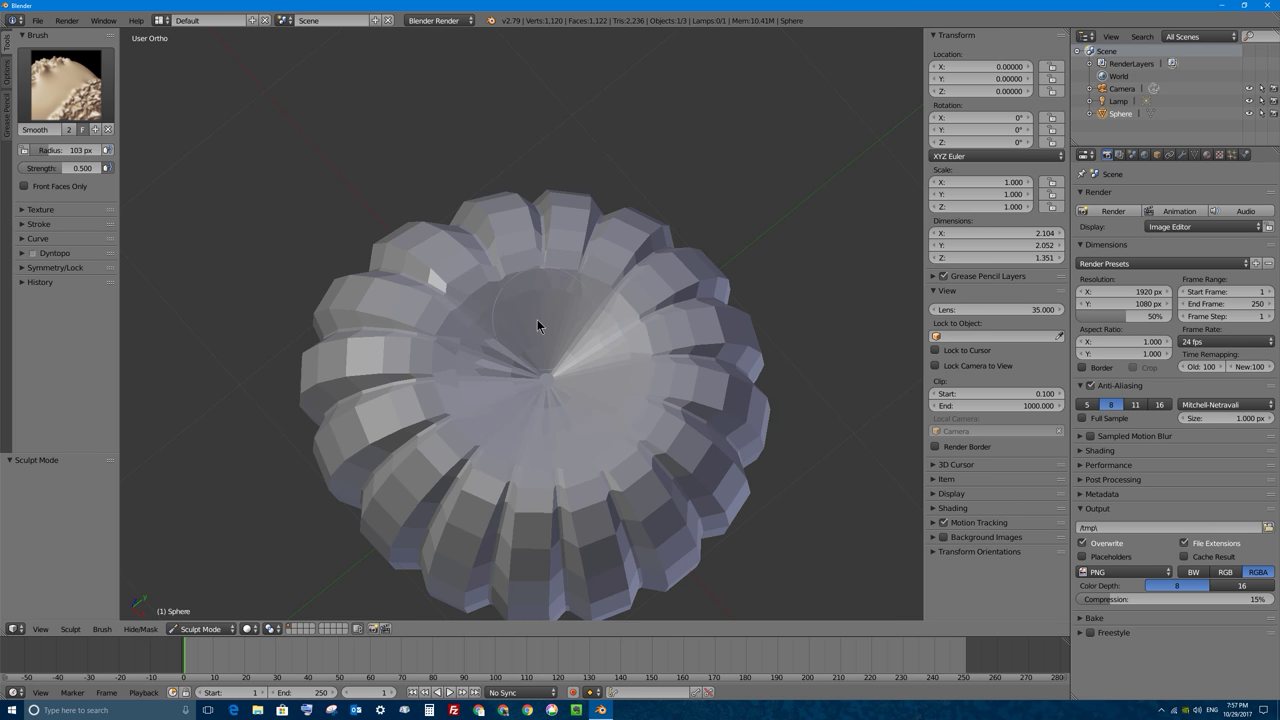
{"action": "left_click_drag", "start_coordinate": [508, 335], "coordinate": [625, 364]}
{"action": "key", "text": "ctrl+z"}
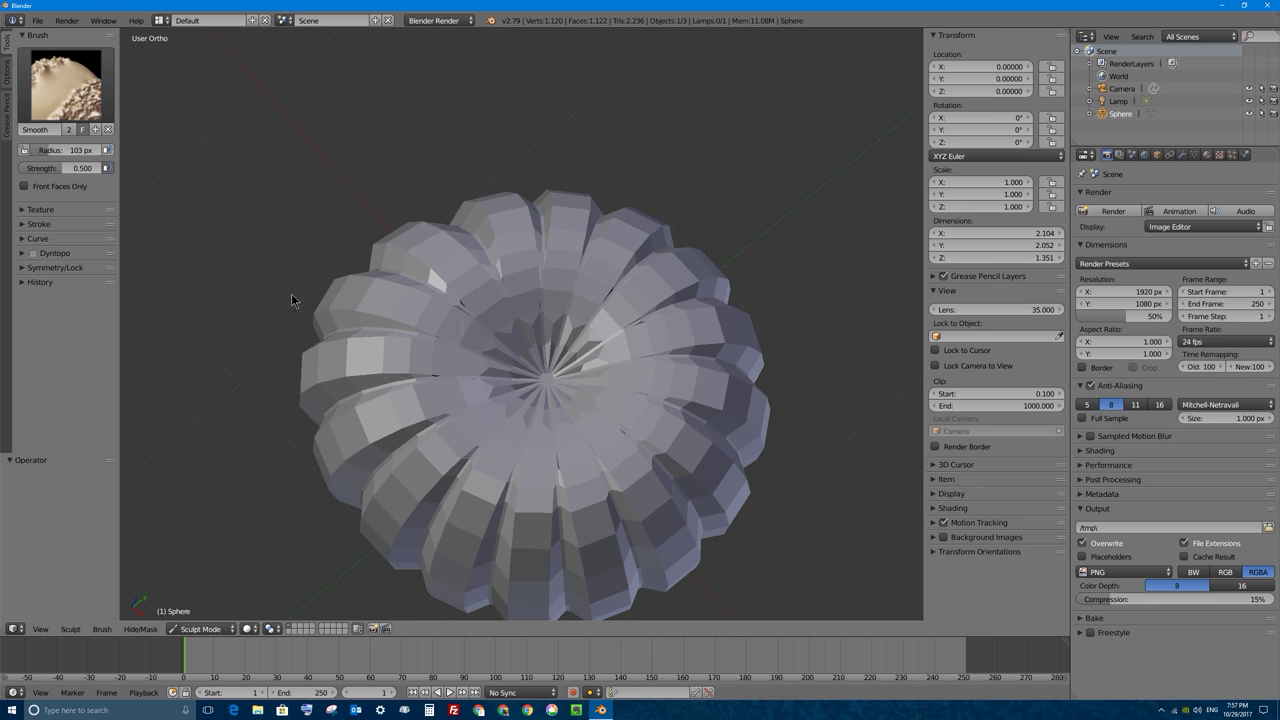
Set the Smooth brush strength to 0.300 and brush over the far side of the top dent
{"action": "left_click_drag", "start_coordinate": [56, 165], "coordinate": [45, 166]}
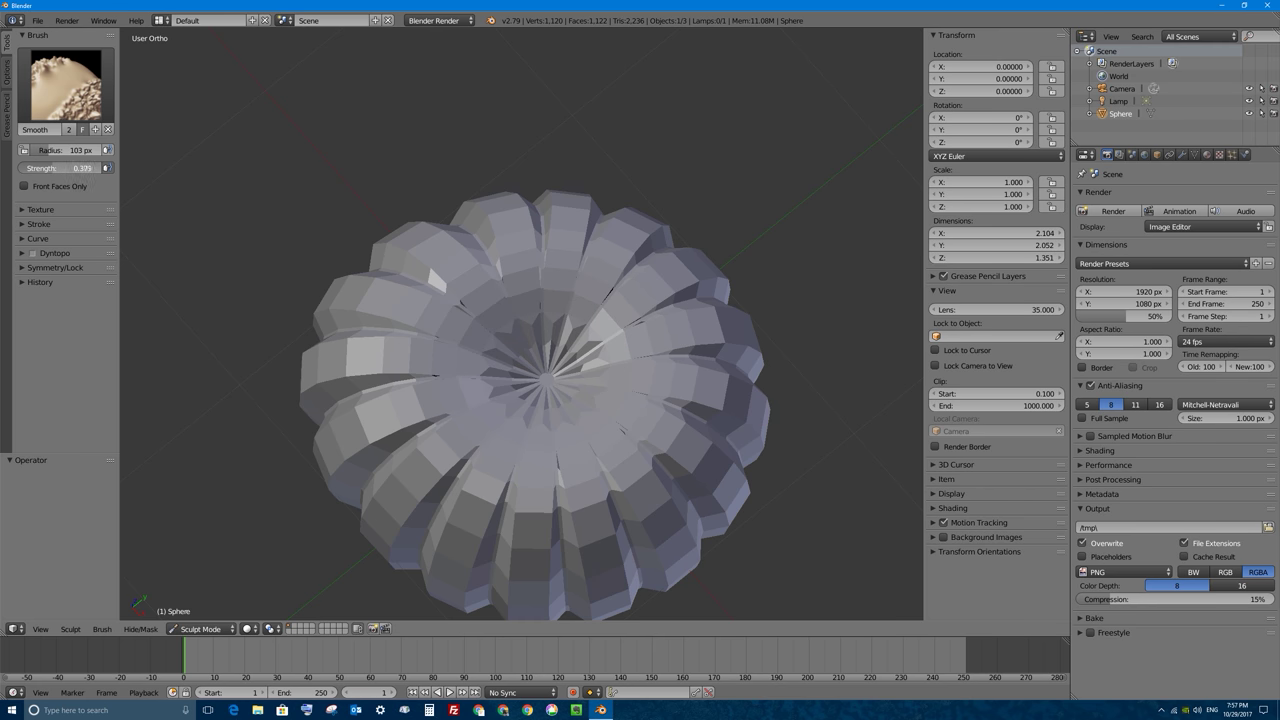
{"action": "left_click", "coordinate": [45, 166]}
{"action": "type", "text": "0.3"}
{"action": "key", "text": "Return"}
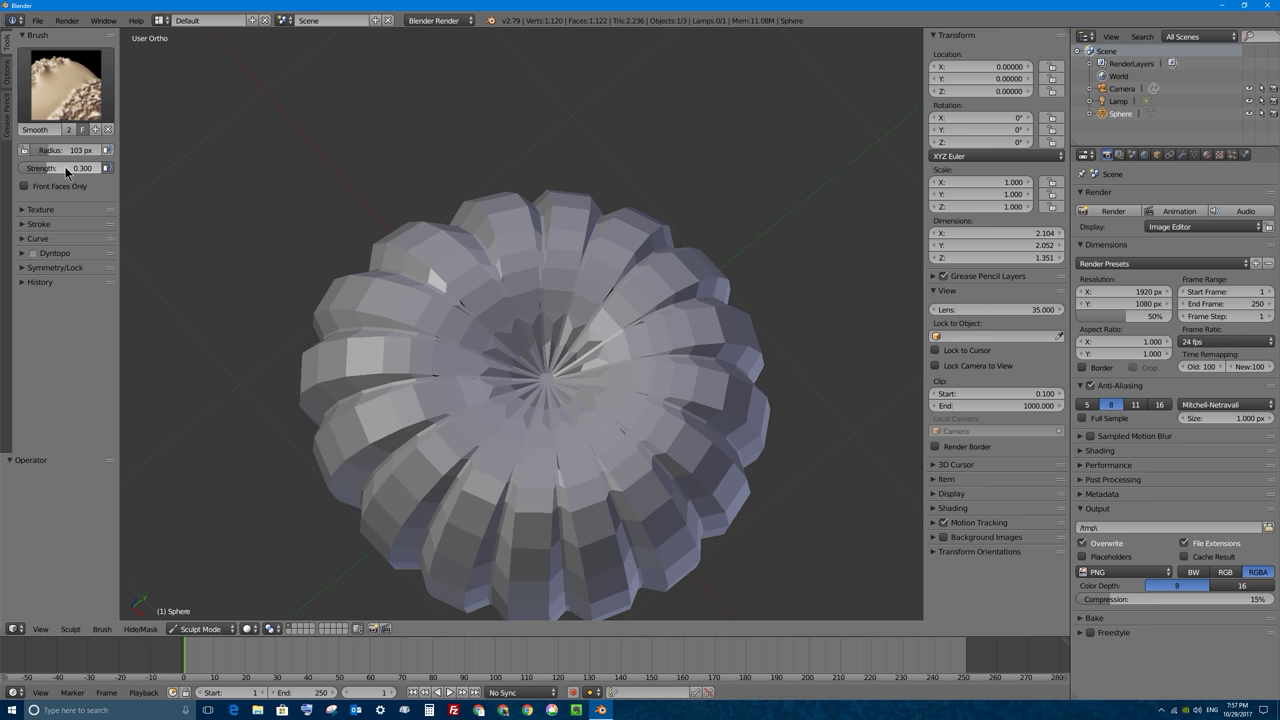
{"action": "mouse_move", "coordinate": [581, 333]}
{"action": "left_mouse_down"}
{"action": "mouse_move", "coordinate": [548, 311]}
{"action": "mouse_move", "coordinate": [500, 314]}
{"action": "left_mouse_up"}
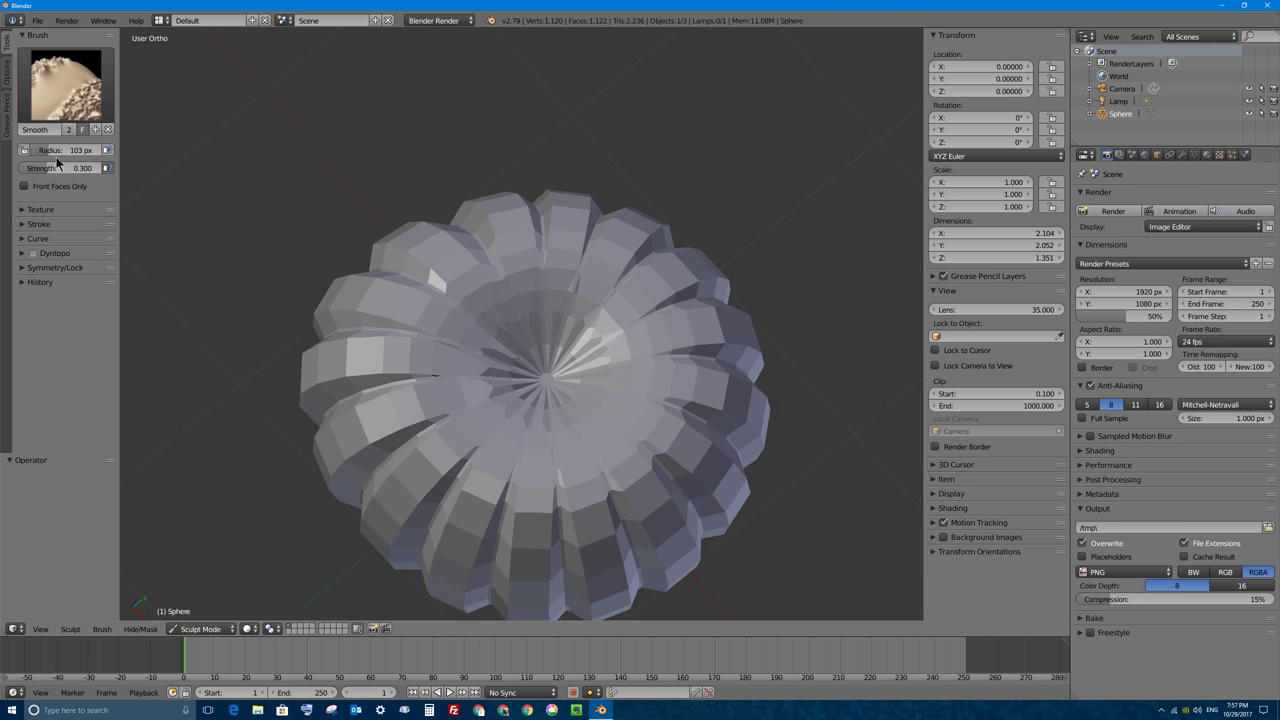
Toggle the X mirror in the brush's symmetry options and brush around the whole top dent
{"action": "left_click", "coordinate": [22, 268]}
{"action": "left_click", "coordinate": [31, 298]}
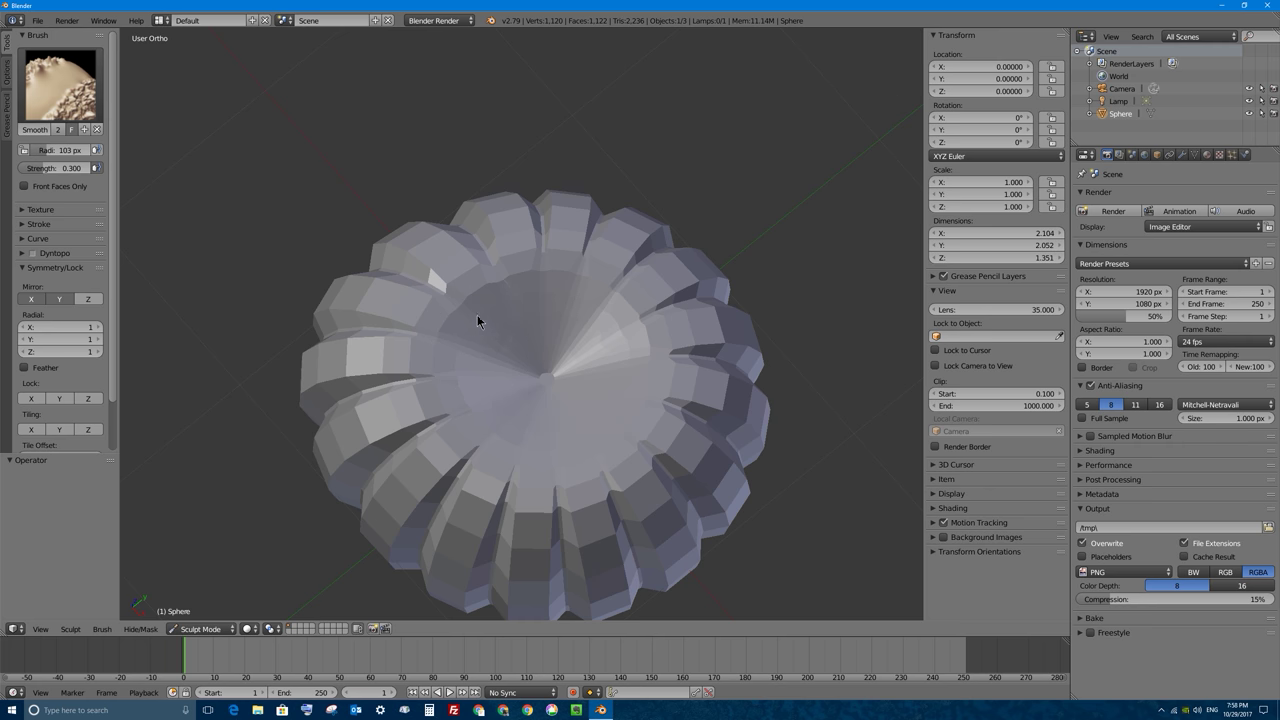
{"action": "left_click_drag", "start_coordinate": [477, 315], "coordinate": [456, 356]}
{"action": "left_click_drag", "start_coordinate": [540, 416], "coordinate": [580, 389]}
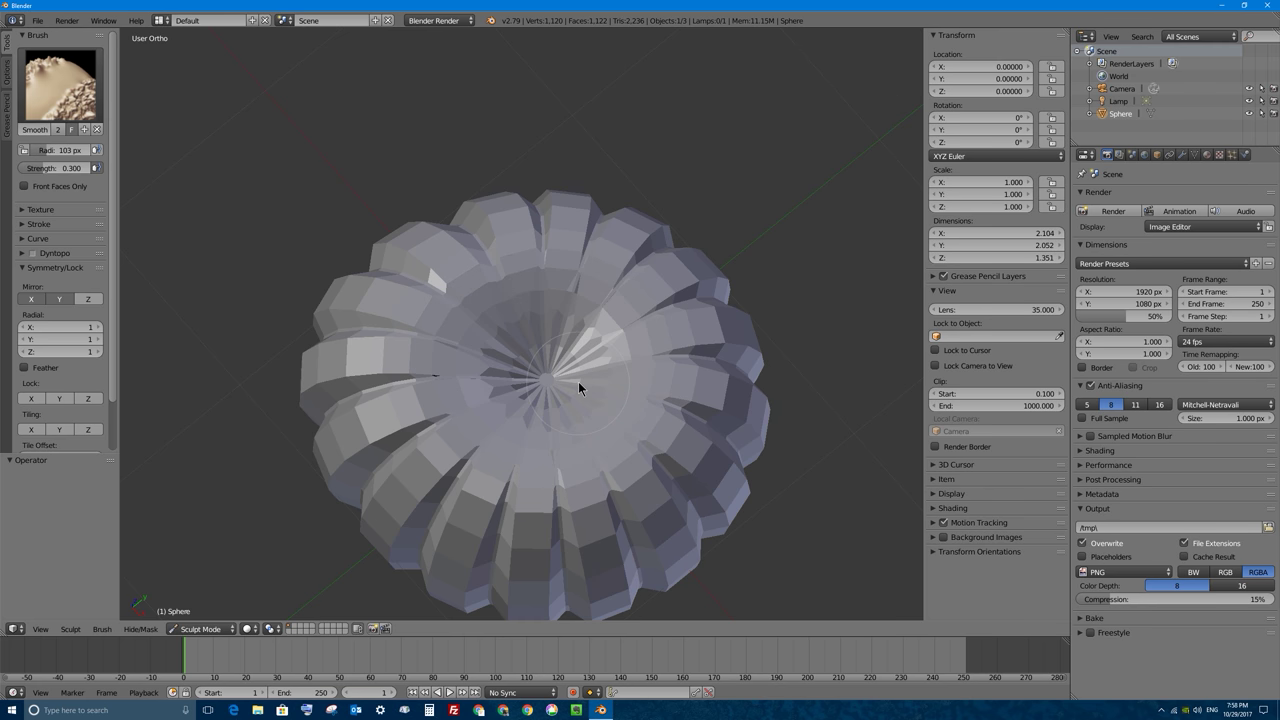
Set the Smooth brush strength to 0.200 and soften the creases all around the pumpkin's top dent
{"action": "left_click_drag", "start_coordinate": [62, 168], "coordinate": [55, 170]}
{"action": "left_click", "coordinate": [54, 169]}
{"action": "type", "text": "0.2"}
{"action": "key", "text": "Return"}
{"action": "left_click_drag", "start_coordinate": [469, 382], "coordinate": [522, 375]}
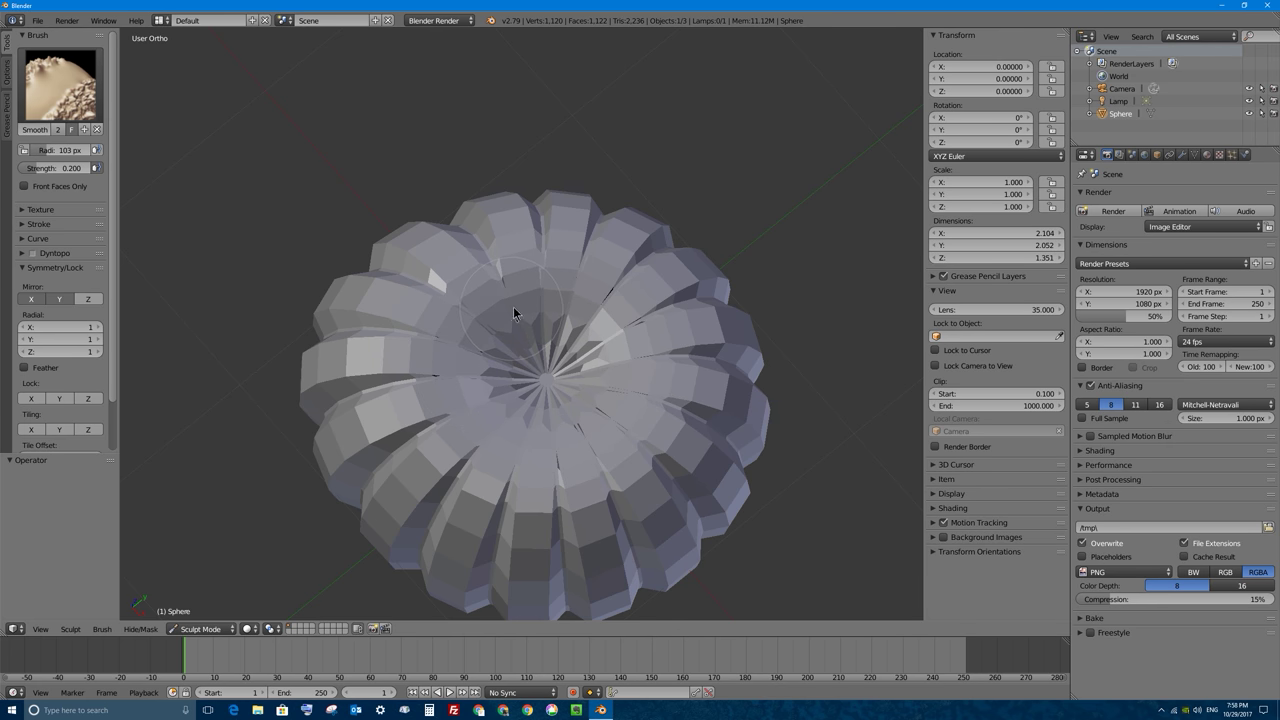
{"action": "mouse_move", "coordinate": [573, 309]}
{"action": "left_mouse_down"}
{"action": "mouse_move", "coordinate": [629, 362]}
{"action": "mouse_move", "coordinate": [624, 437]}
{"action": "left_mouse_up"}
{"action": "mouse_move", "coordinate": [471, 386]}
{"action": "left_mouse_down"}
{"action": "mouse_move", "coordinate": [519, 384]}
{"action": "mouse_move", "coordinate": [477, 364]}
{"action": "mouse_move", "coordinate": [532, 344]}
{"action": "mouse_move", "coordinate": [506, 358]}
{"action": "mouse_move", "coordinate": [509, 386]}
{"action": "mouse_move", "coordinate": [540, 413]}
{"action": "left_mouse_up"}
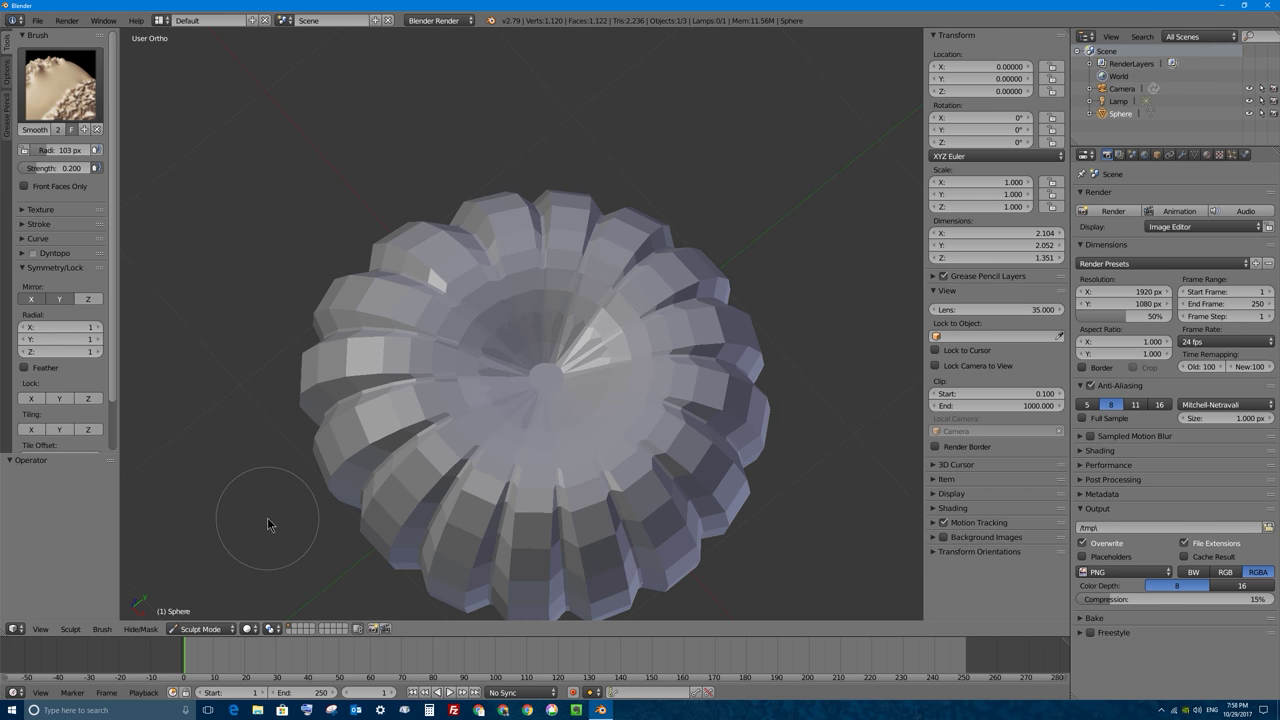
Switch the pumpkin to Object Mode and inspect the dent at its opposite pole
{"action": "left_click", "coordinate": [201, 628]}
{"action": "left_click", "coordinate": [205, 614]}
{"action": "middle_click_drag", "start_coordinate": [470, 430], "coordinate": [497, 358]}
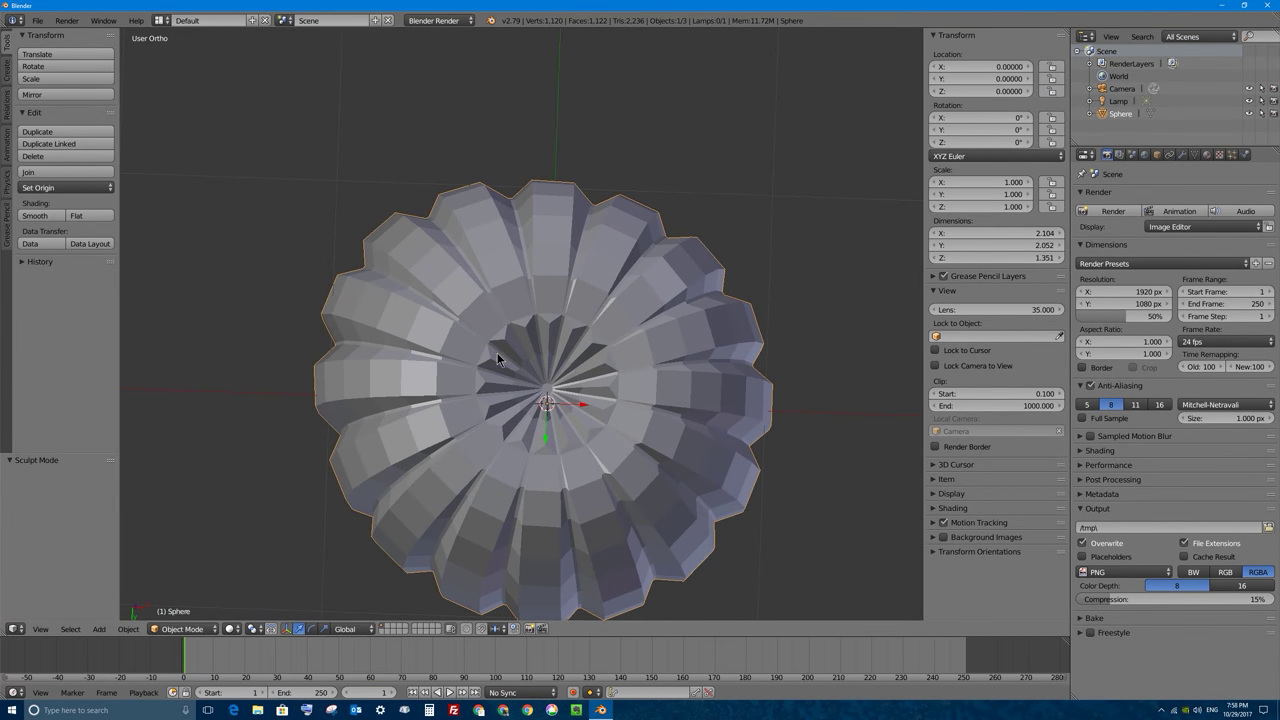
Return to Sculpt Mode and smooth the creases in and around the dent at the opposite pole
{"action": "left_click", "coordinate": [182, 628]}
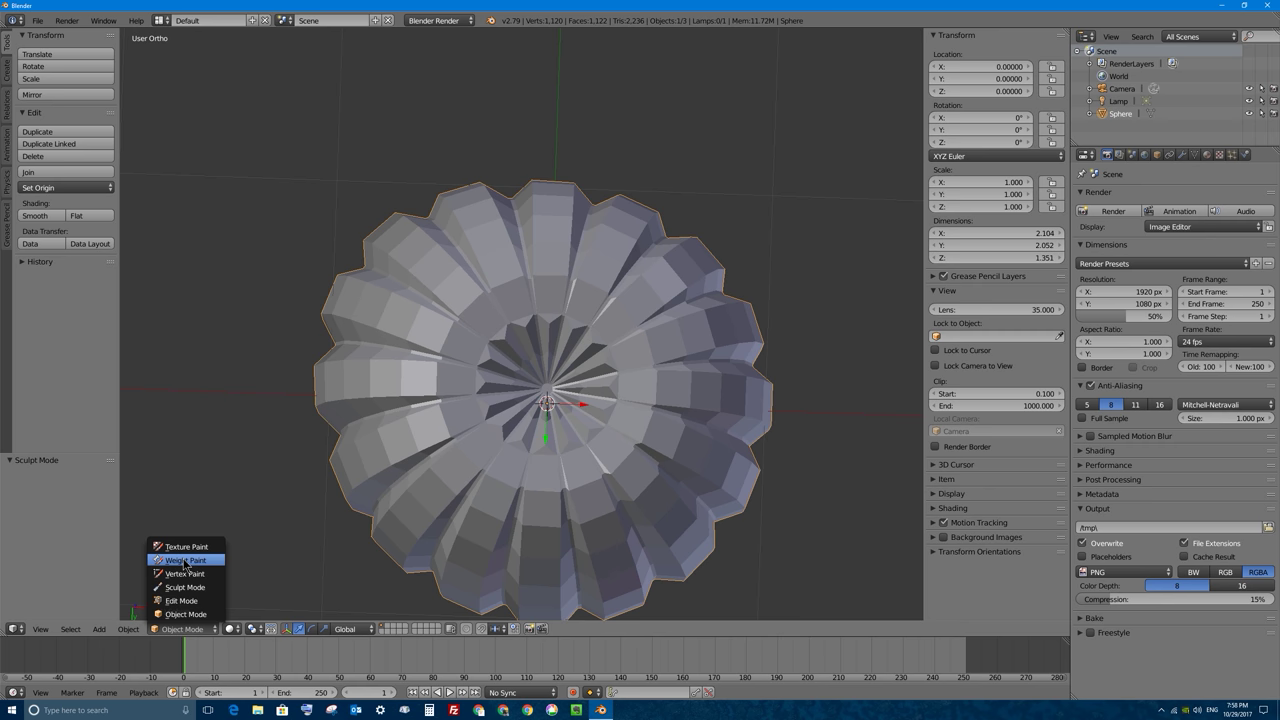
{"action": "left_click", "coordinate": [186, 589]}
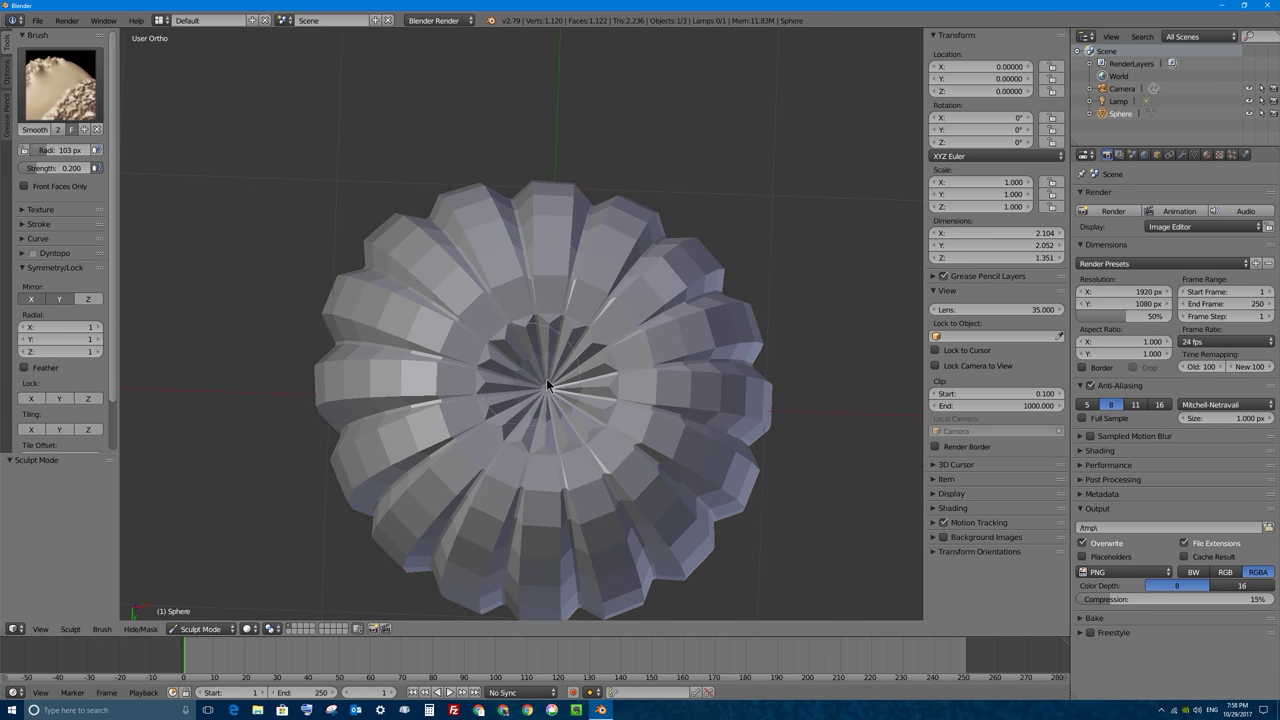
{"action": "left_click_drag", "start_coordinate": [517, 362], "coordinate": [579, 329]}
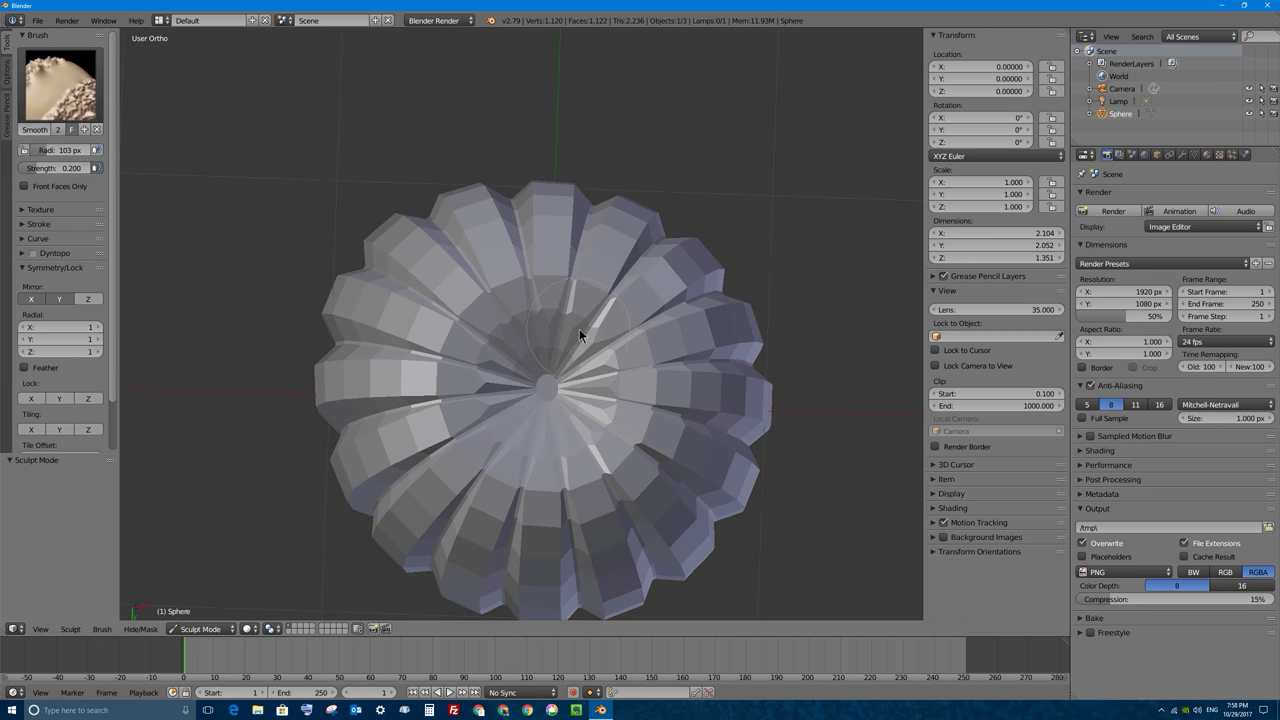
{"action": "mouse_move", "coordinate": [600, 377]}
{"action": "left_mouse_down"}
{"action": "mouse_move", "coordinate": [626, 454]}
{"action": "mouse_move", "coordinate": [650, 404]}
{"action": "mouse_move", "coordinate": [639, 332]}
{"action": "mouse_move", "coordinate": [617, 300]}
{"action": "mouse_move", "coordinate": [559, 285]}
{"action": "mouse_move", "coordinate": [473, 308]}
{"action": "mouse_move", "coordinate": [450, 395]}
{"action": "left_mouse_up"}
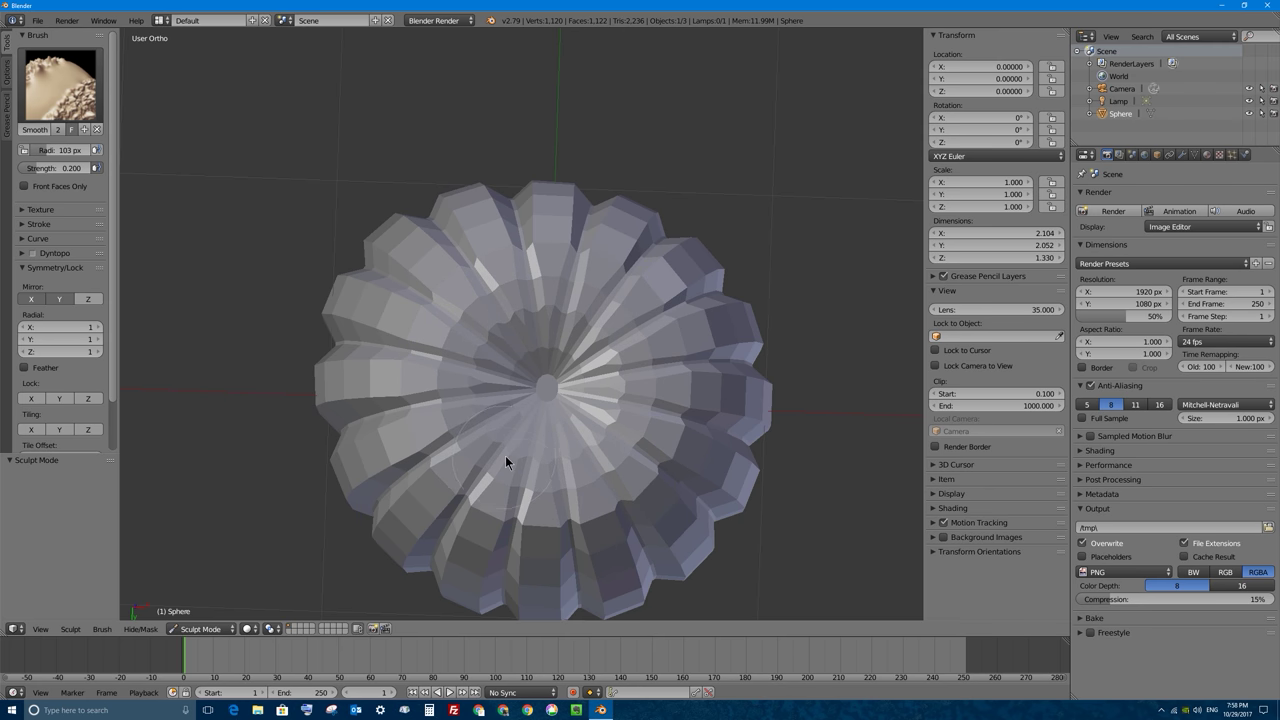
Switch the pumpkin to Object Mode and give it smooth shading
{"action": "mouse_move", "coordinate": [505, 455]}
{"action": "middle_mouse_down"}
{"action": "mouse_move", "coordinate": [514, 339]}
{"action": "mouse_move", "coordinate": [528, 430]}
{"action": "mouse_move", "coordinate": [542, 423]}
{"action": "mouse_move", "coordinate": [480, 450]}
{"action": "middle_mouse_up"}
{"action": "left_click", "coordinate": [202, 628]}
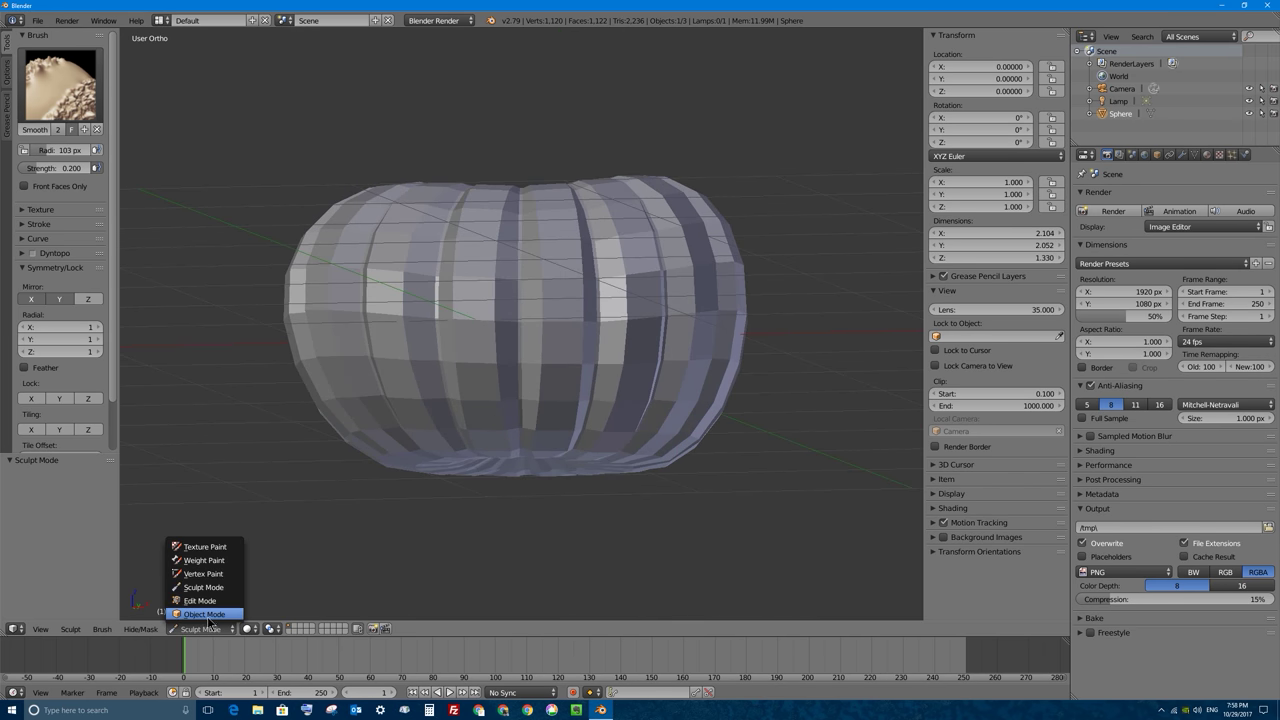
{"action": "left_click", "coordinate": [205, 614]}
{"action": "middle_click_drag", "start_coordinate": [363, 429], "coordinate": [449, 466]}
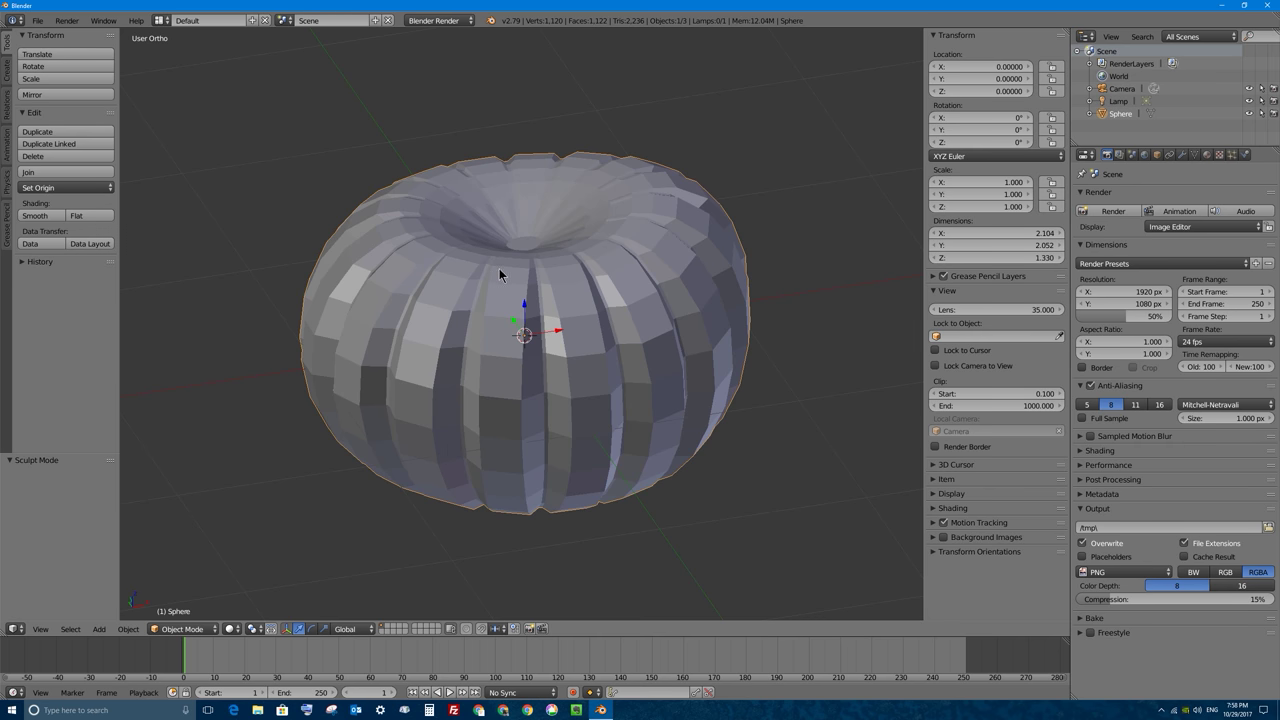
{"action": "scroll", "coordinate": [515, 230], "scroll_direction": "up", "scroll_amount": 4}
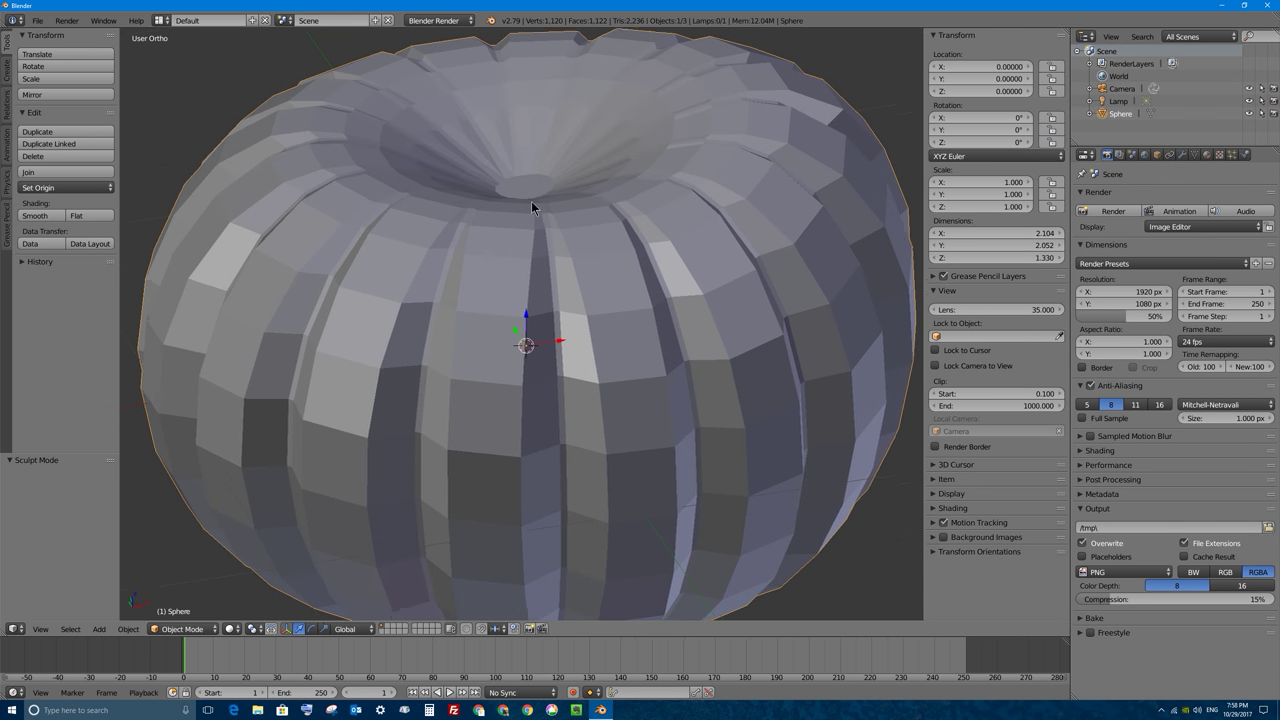
{"action": "middle_click_drag", "start_coordinate": [531, 201], "coordinate": [533, 257], "text": "shift"}
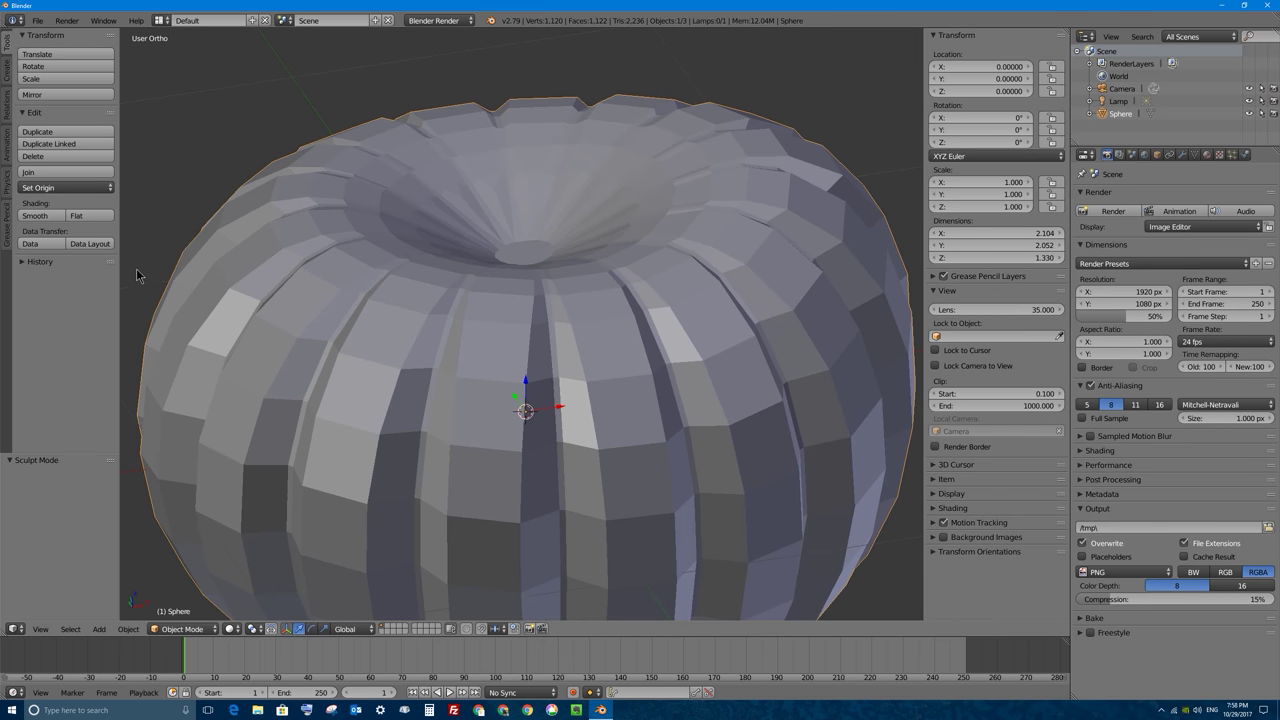
{"action": "left_click", "coordinate": [35, 217]}
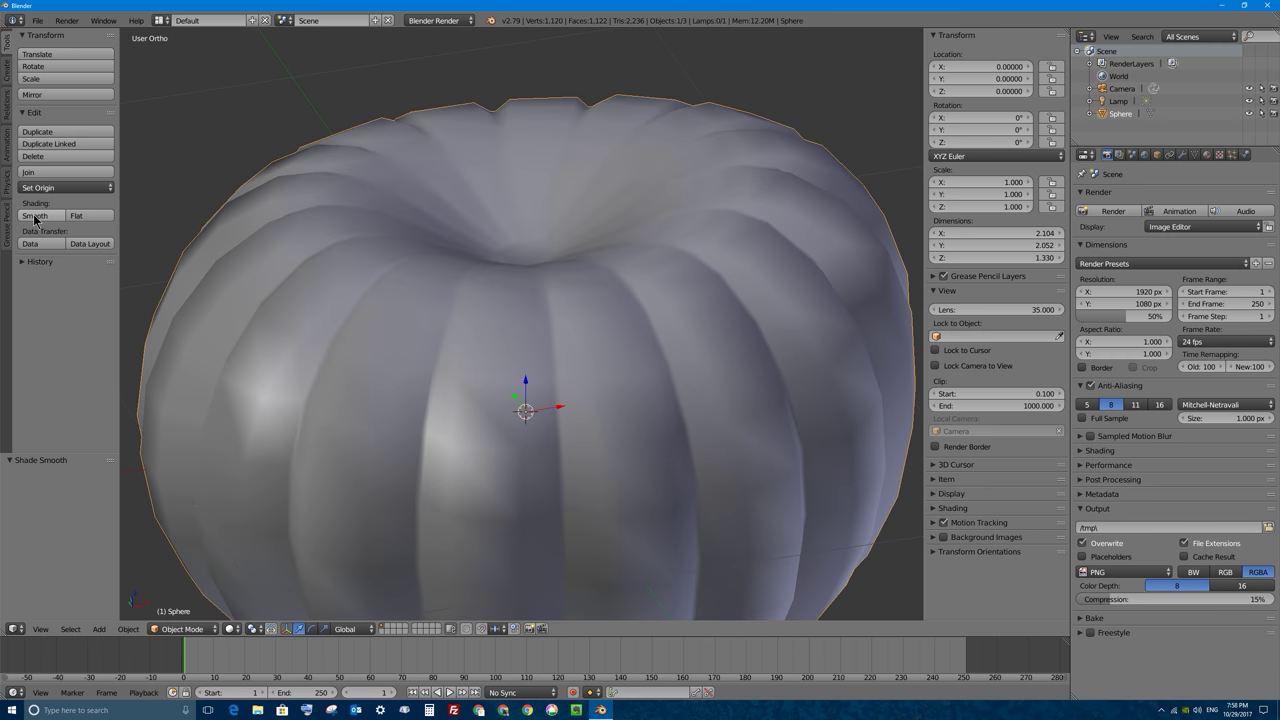
Add a Subdivision Surface modifier to the pumpkin
{"action": "scroll", "coordinate": [525, 300], "scroll_direction": "down", "scroll_amount": 4}
{"action": "middle_click_drag", "start_coordinate": [540, 316], "coordinate": [690, 292]}
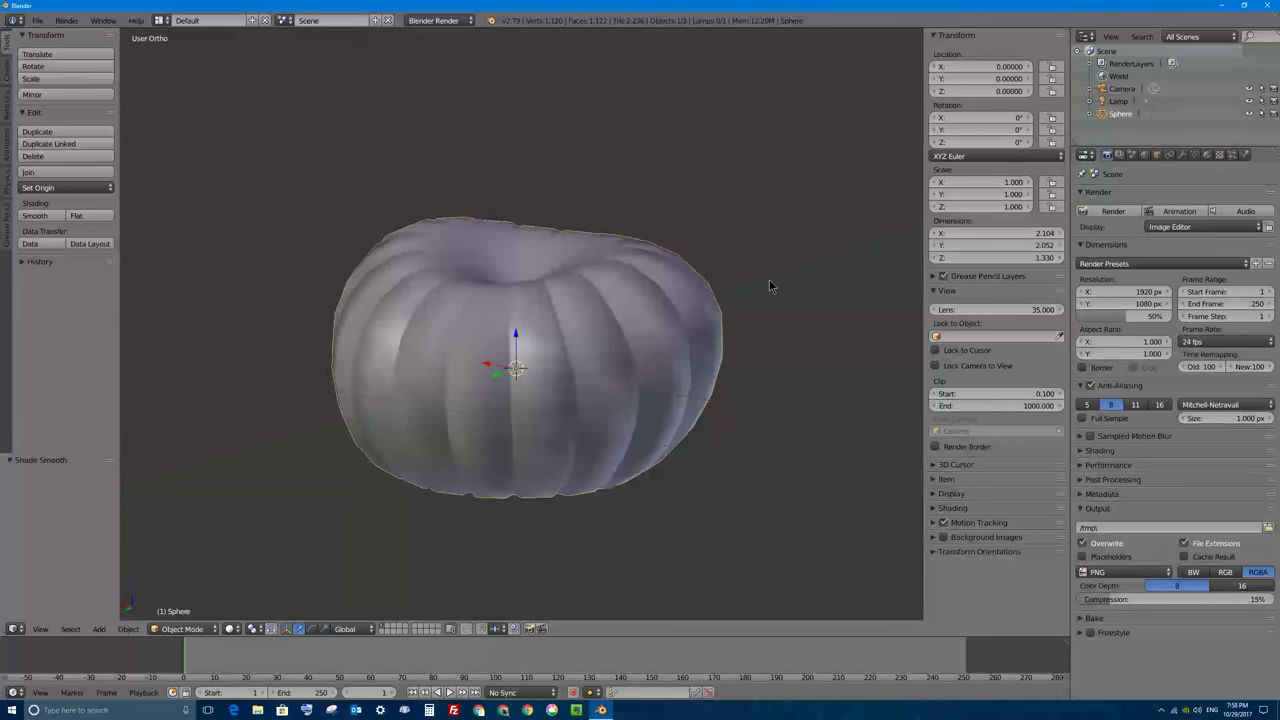
{"action": "left_click", "coordinate": [1183, 154]}
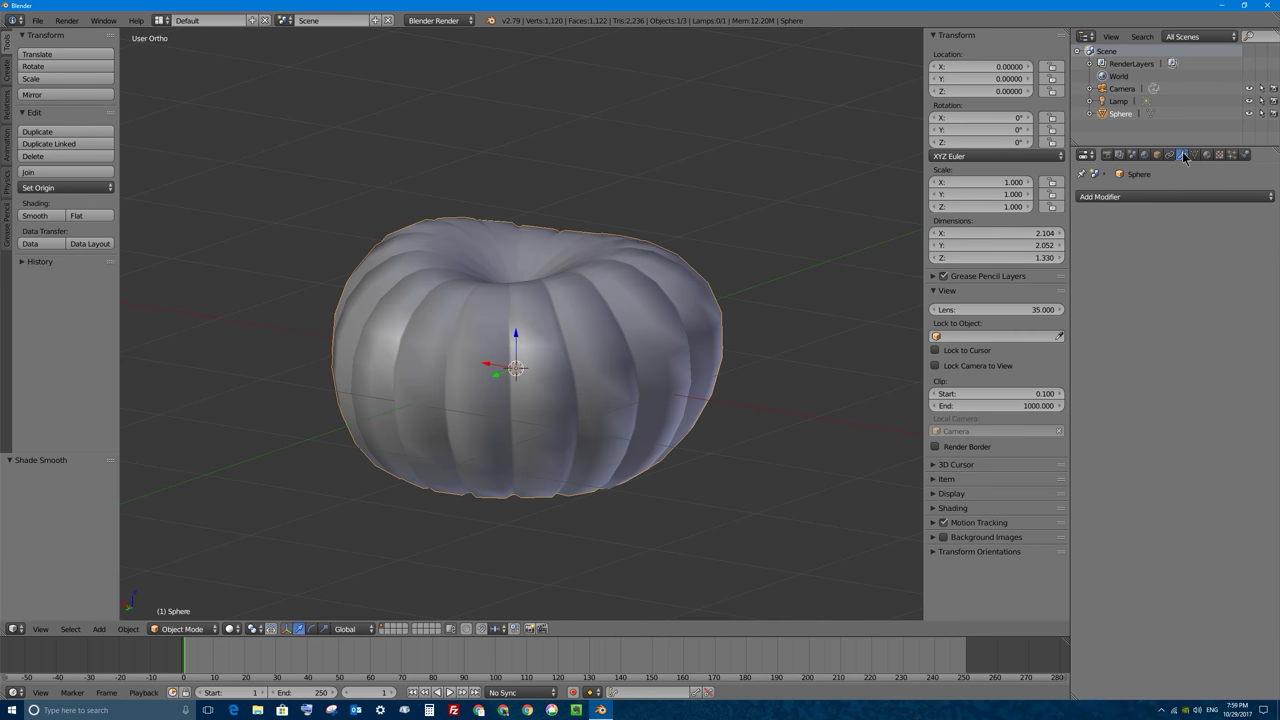
{"action": "left_click", "coordinate": [1150, 198]}
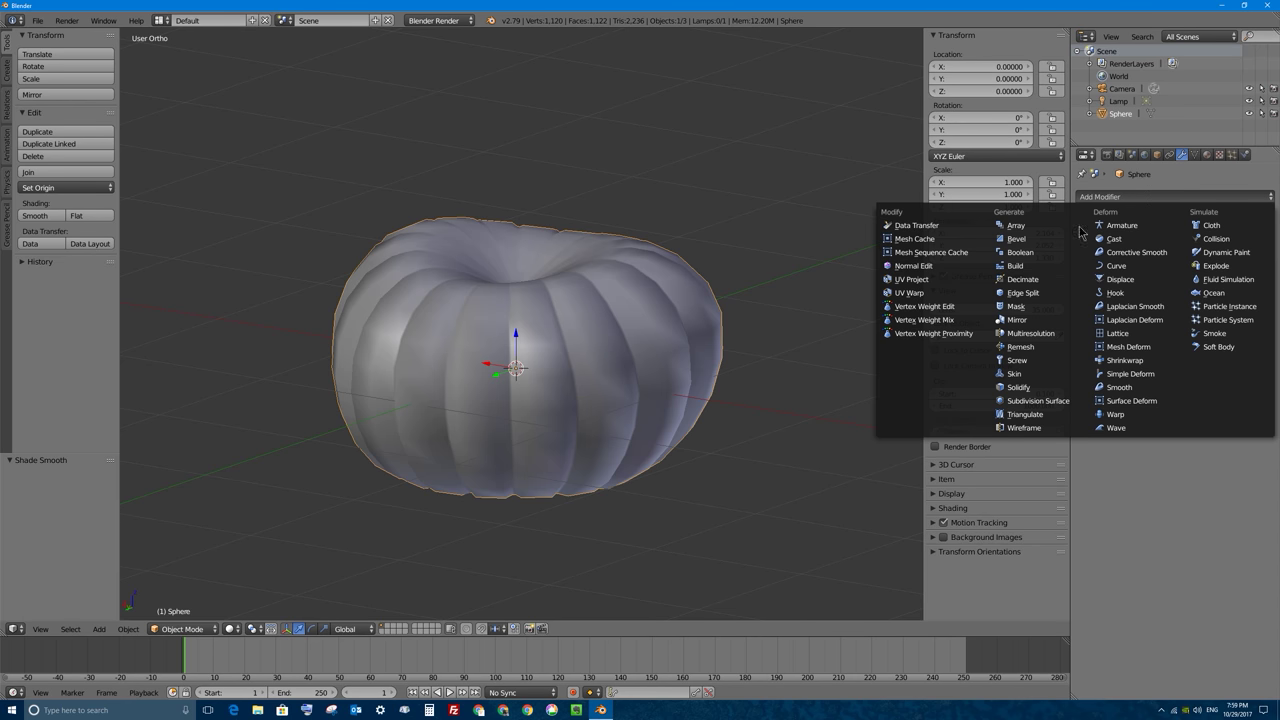
{"action": "left_click", "coordinate": [1053, 402]}
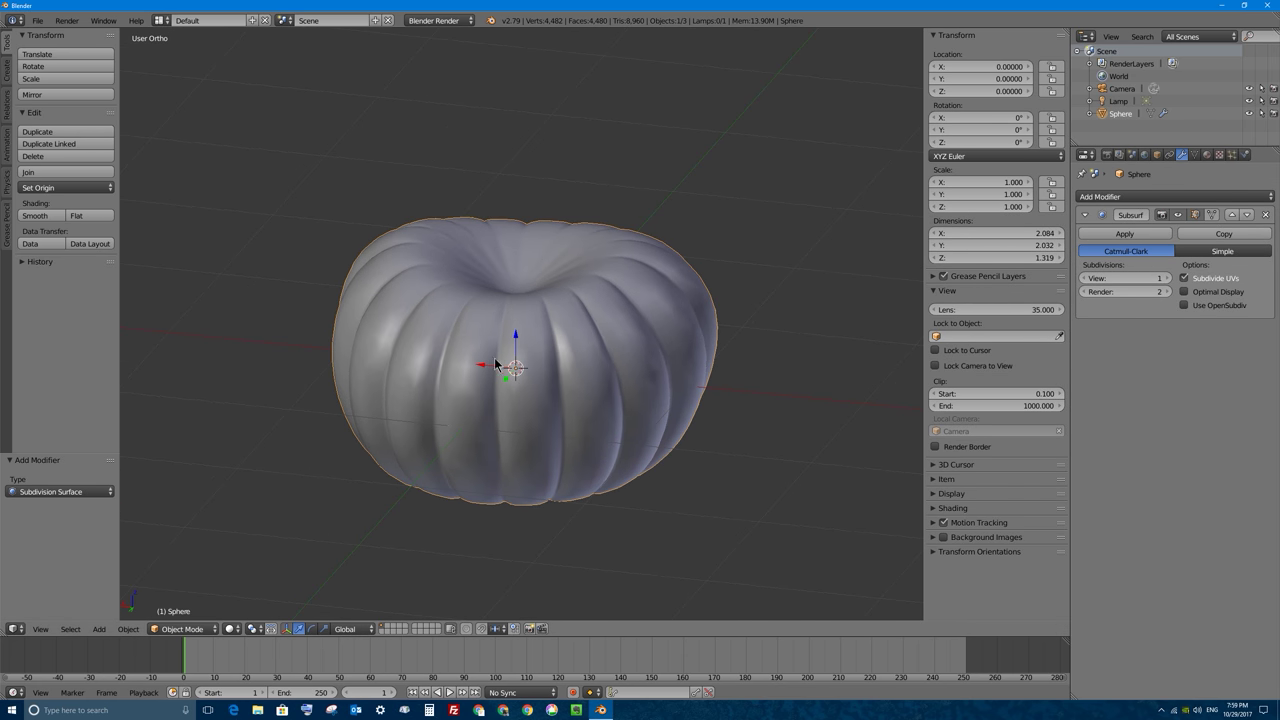
Examine the pumpkin's mesh in Edit Mode by selecting one vertical rib loop, and return to Object Mode
{"action": "key", "text": "Tab"}
{"action": "right_click", "coordinate": [497, 348], "text": "alt"}
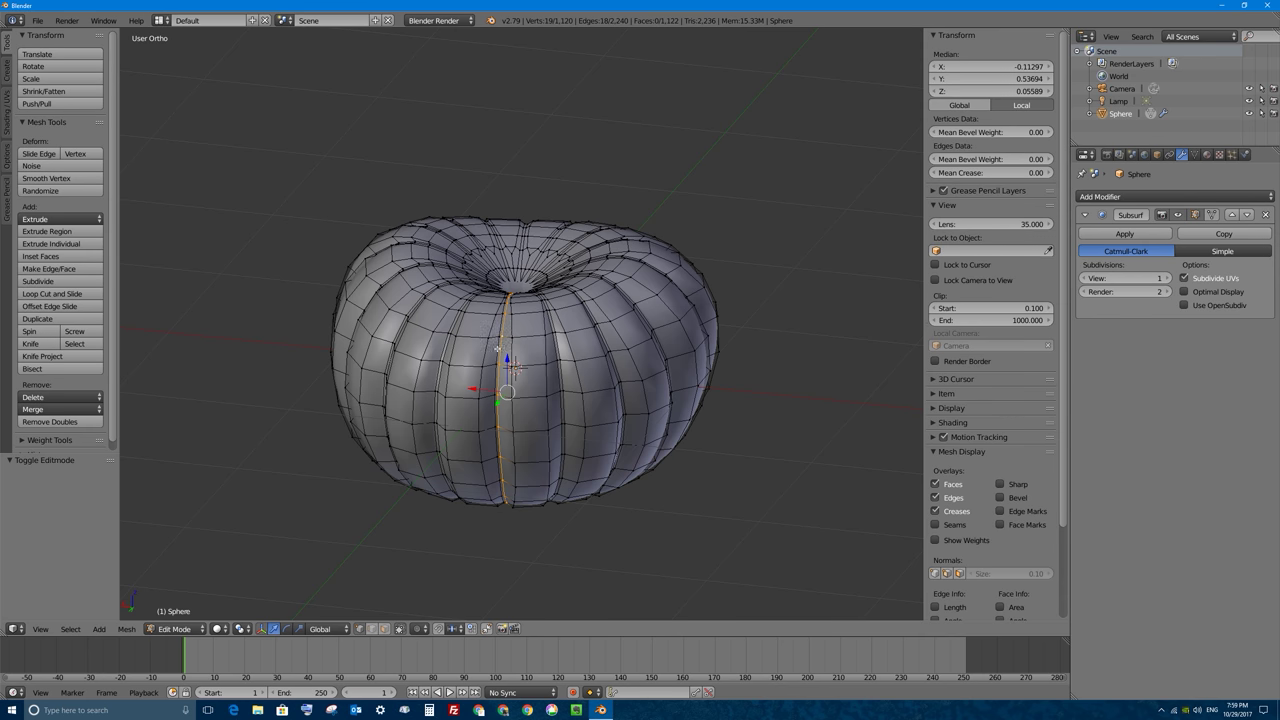
{"action": "key", "text": "Tab"}
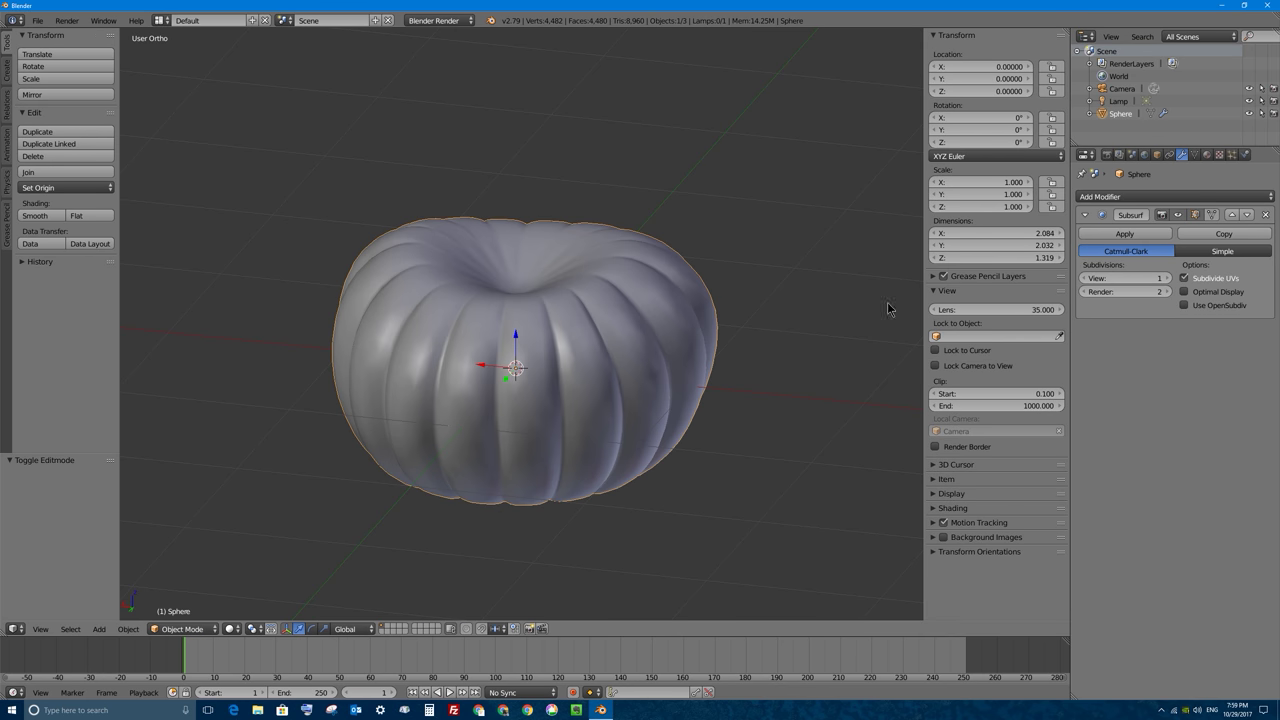
Check the pumpkin from several angles and raise the Subdivision Surface modifier's view level to 2
{"action": "middle_click_drag", "start_coordinate": [481, 316], "coordinate": [548, 306]}
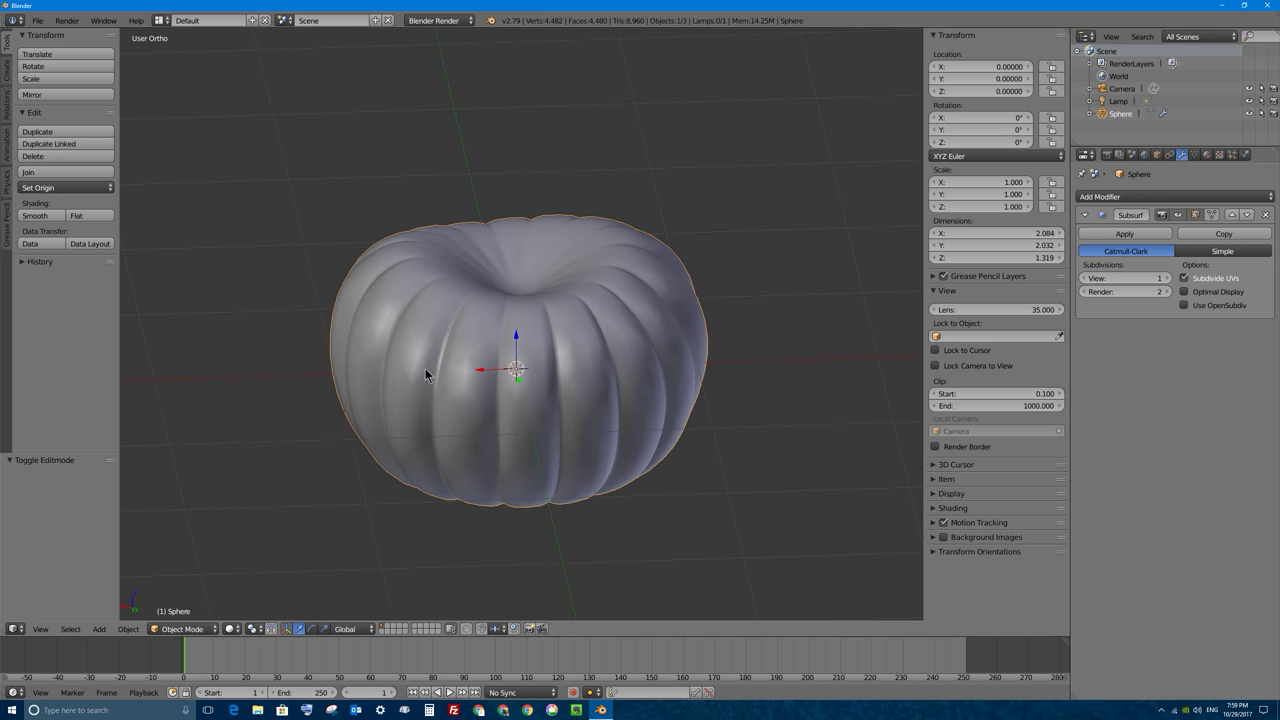
{"action": "middle_click_drag", "start_coordinate": [425, 374], "coordinate": [625, 328]}
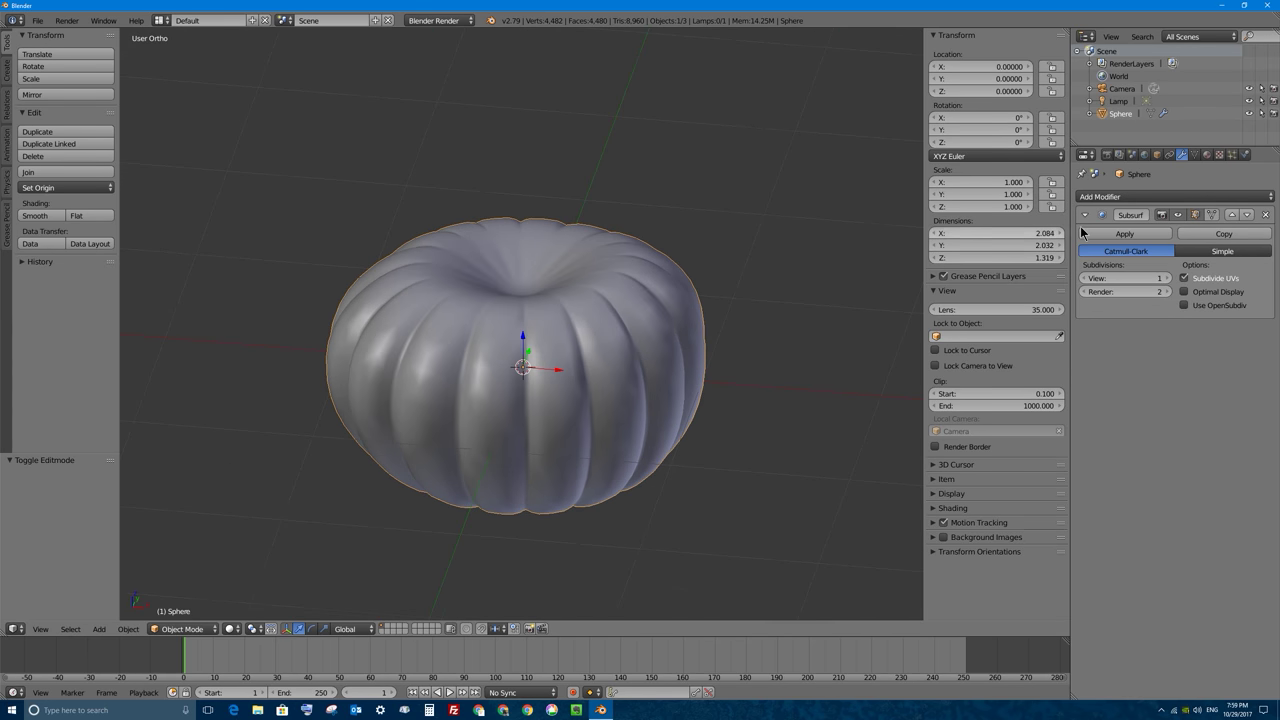
{"action": "middle_click_drag", "start_coordinate": [723, 403], "coordinate": [669, 323]}
{"action": "key", "text": "Tab"}
{"action": "key", "text": "Tab"}
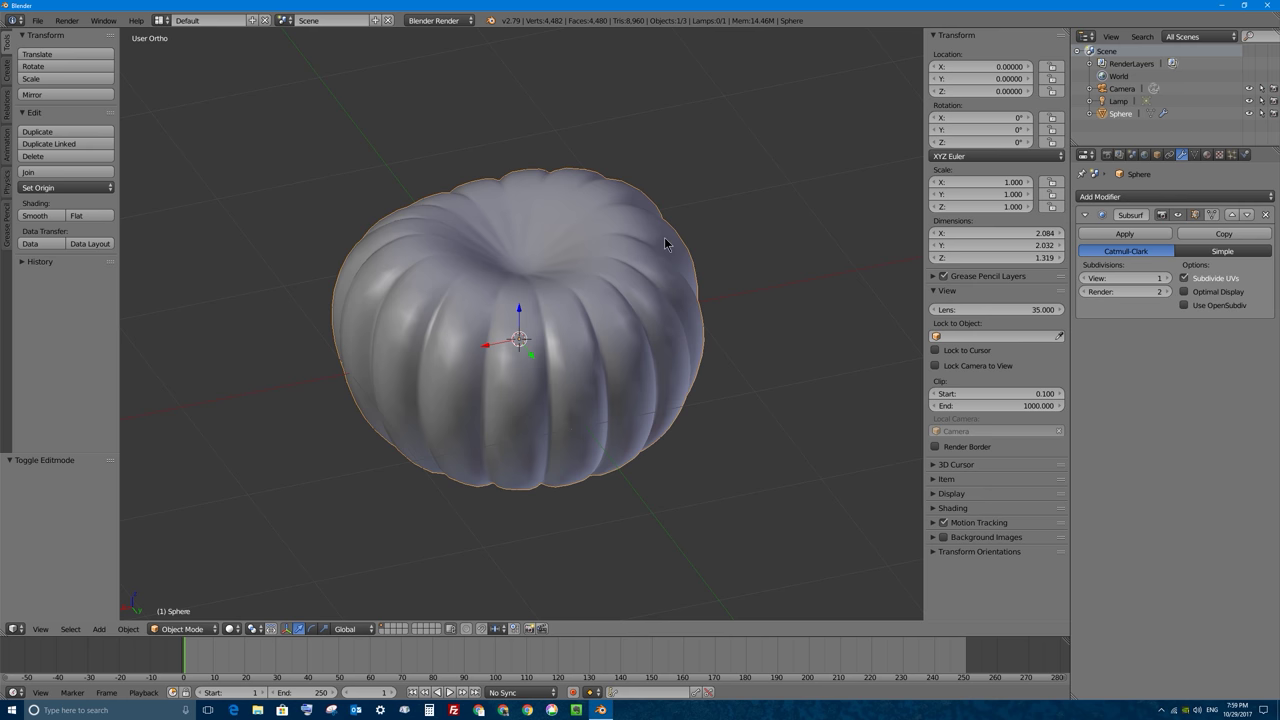
{"action": "middle_click_drag", "start_coordinate": [637, 371], "coordinate": [660, 345]}
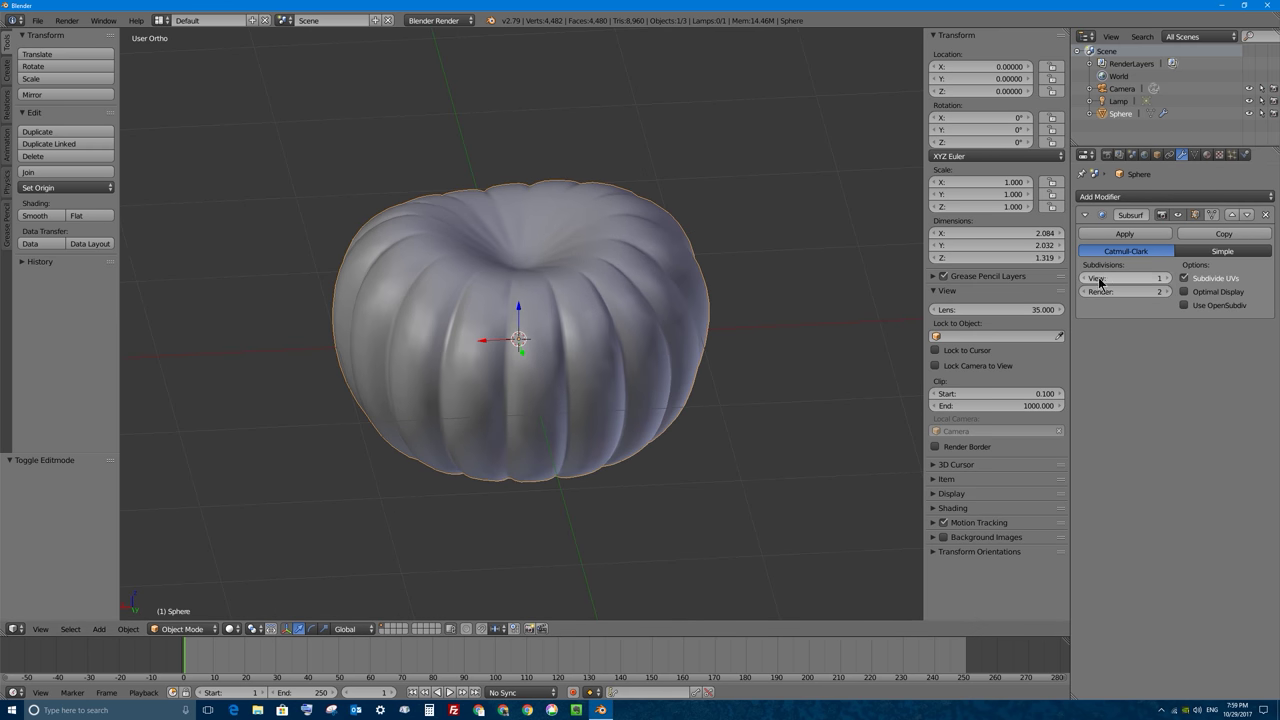
{"action": "left_click", "coordinate": [1166, 278]}
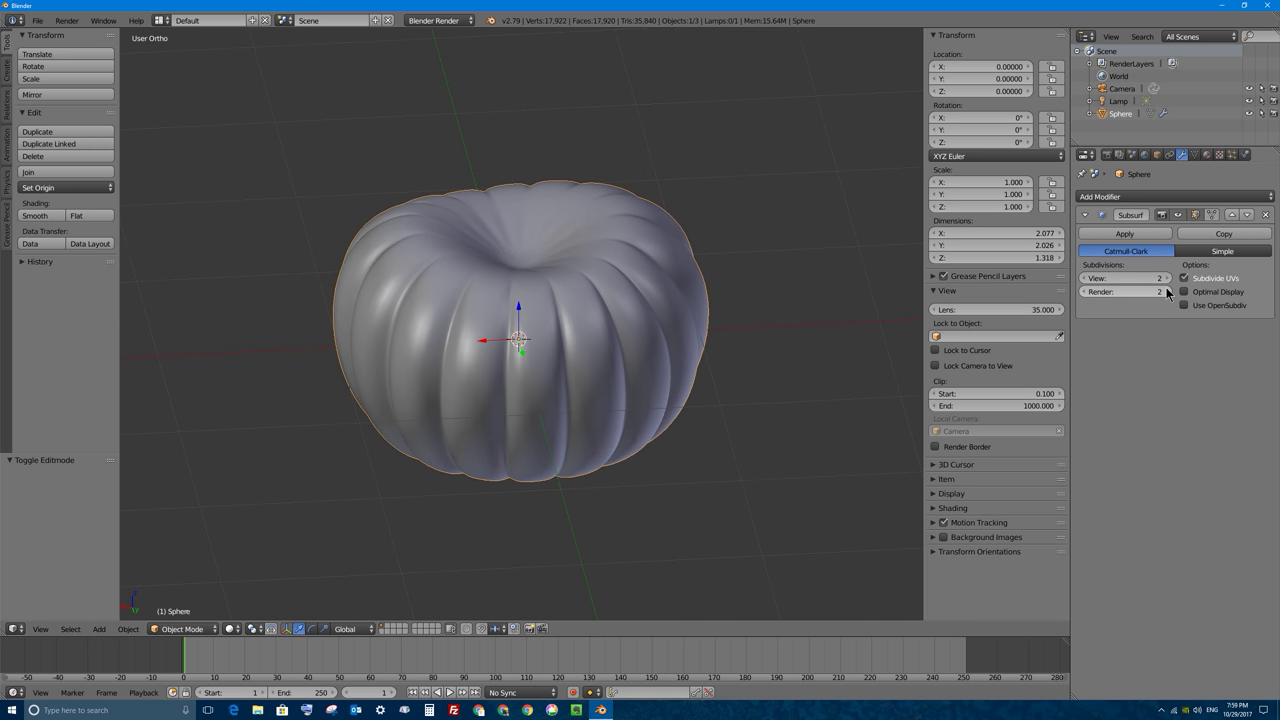
Set the Subdivision Surface modifier's levels to View 3 and Render 4, and check the pumpkin from several angles
{"action": "left_click", "coordinate": [1166, 291]}
{"action": "middle_click_drag", "start_coordinate": [626, 318], "coordinate": [668, 316]}
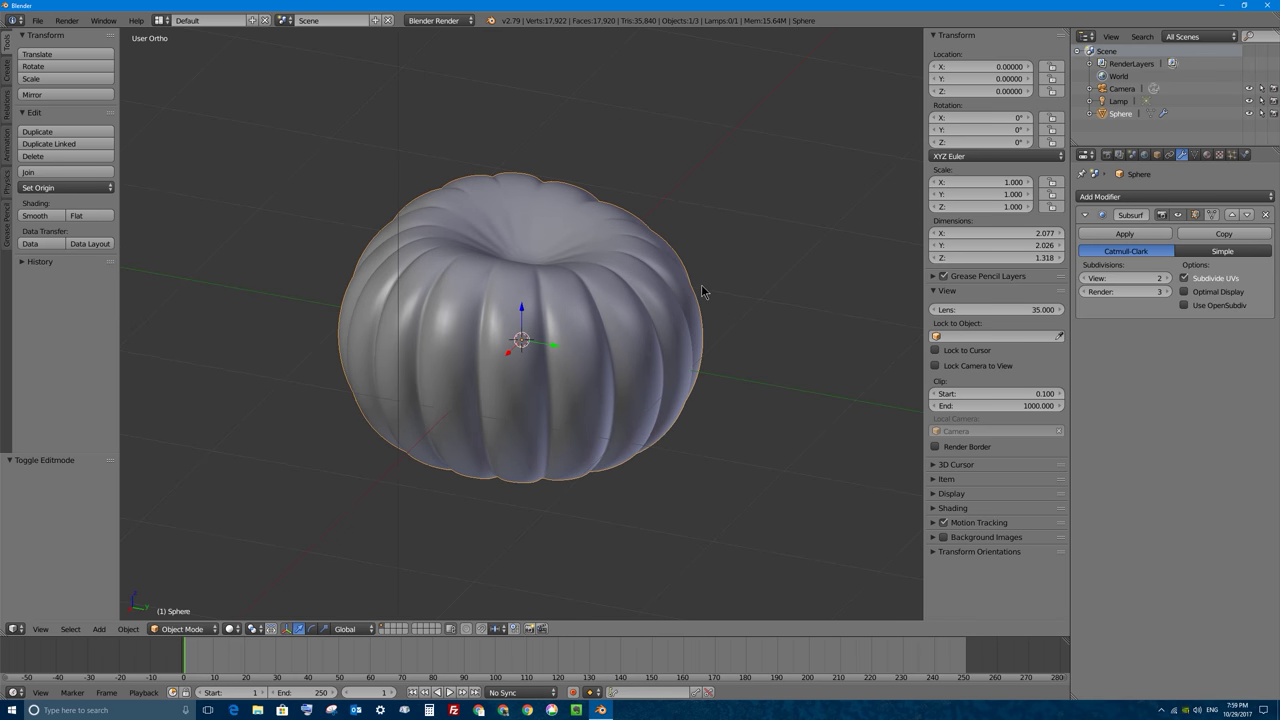
{"action": "left_click", "coordinate": [1166, 278]}
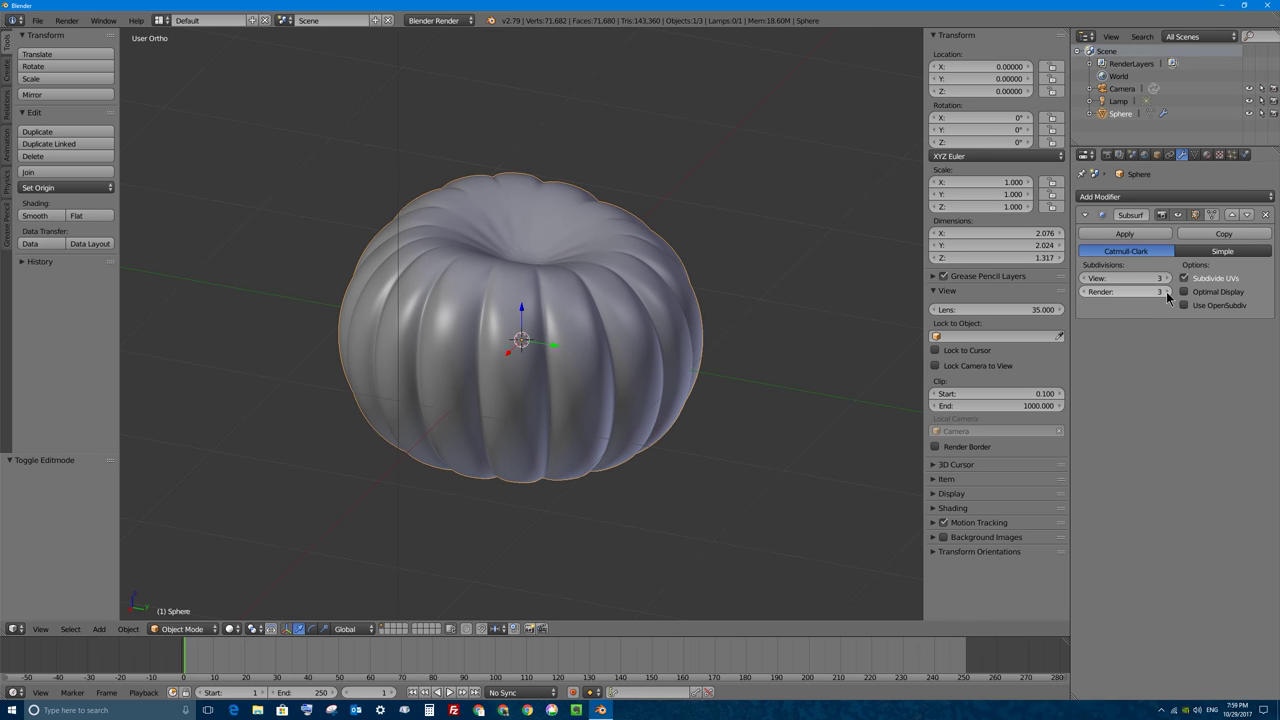
{"action": "left_click", "coordinate": [1166, 291]}
{"action": "middle_click_drag", "start_coordinate": [632, 304], "coordinate": [641, 324]}
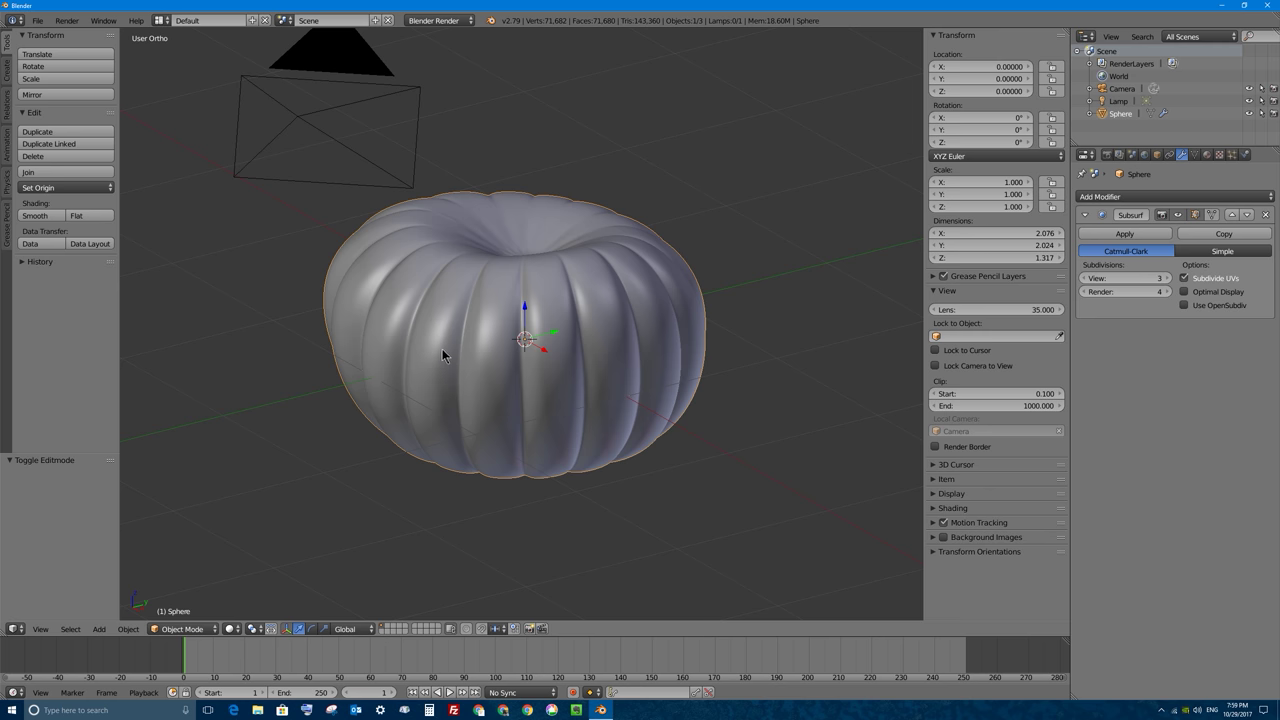
{"action": "middle_click_drag", "start_coordinate": [443, 355], "coordinate": [500, 334]}
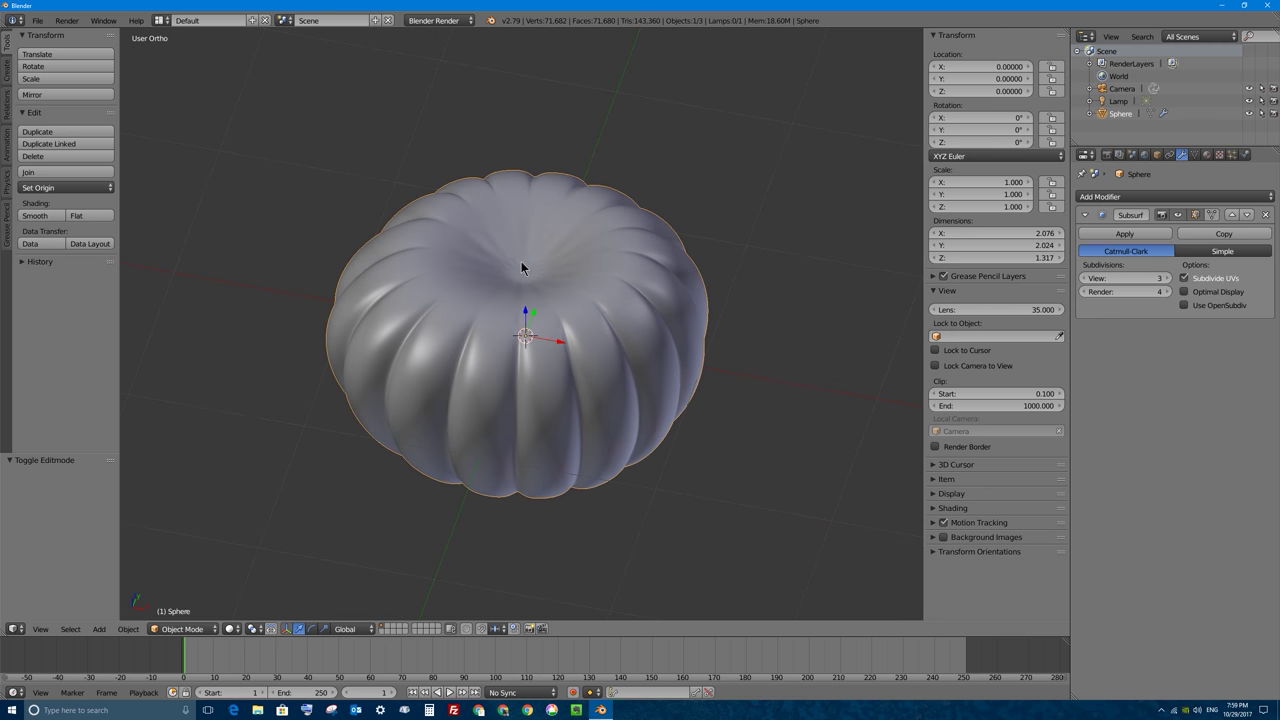
Put the pumpkin in Edit Mode and turn off the Subdivision Surface modifier's display in Edit Mode
{"action": "key", "text": "Tab"}
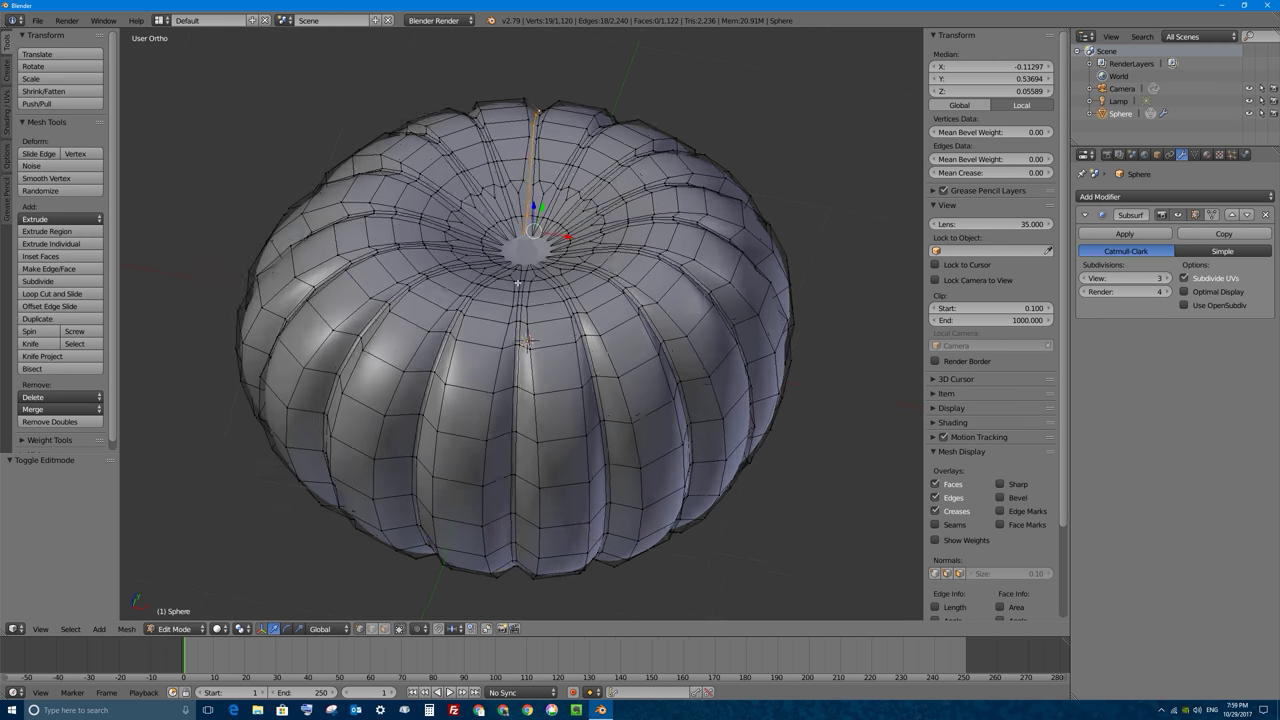
{"action": "scroll", "coordinate": [536, 255], "scroll_direction": "up", "scroll_amount": 5}
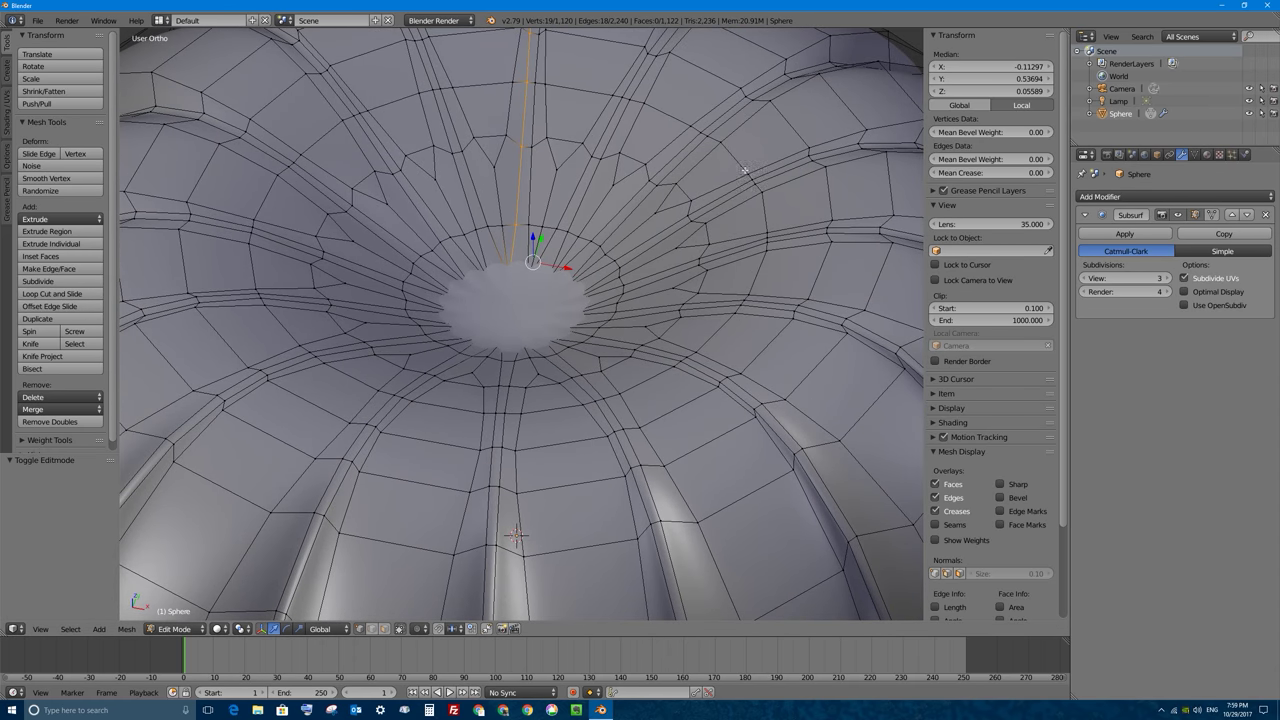
{"action": "scroll", "coordinate": [744, 171], "scroll_direction": "down", "scroll_amount": 4}
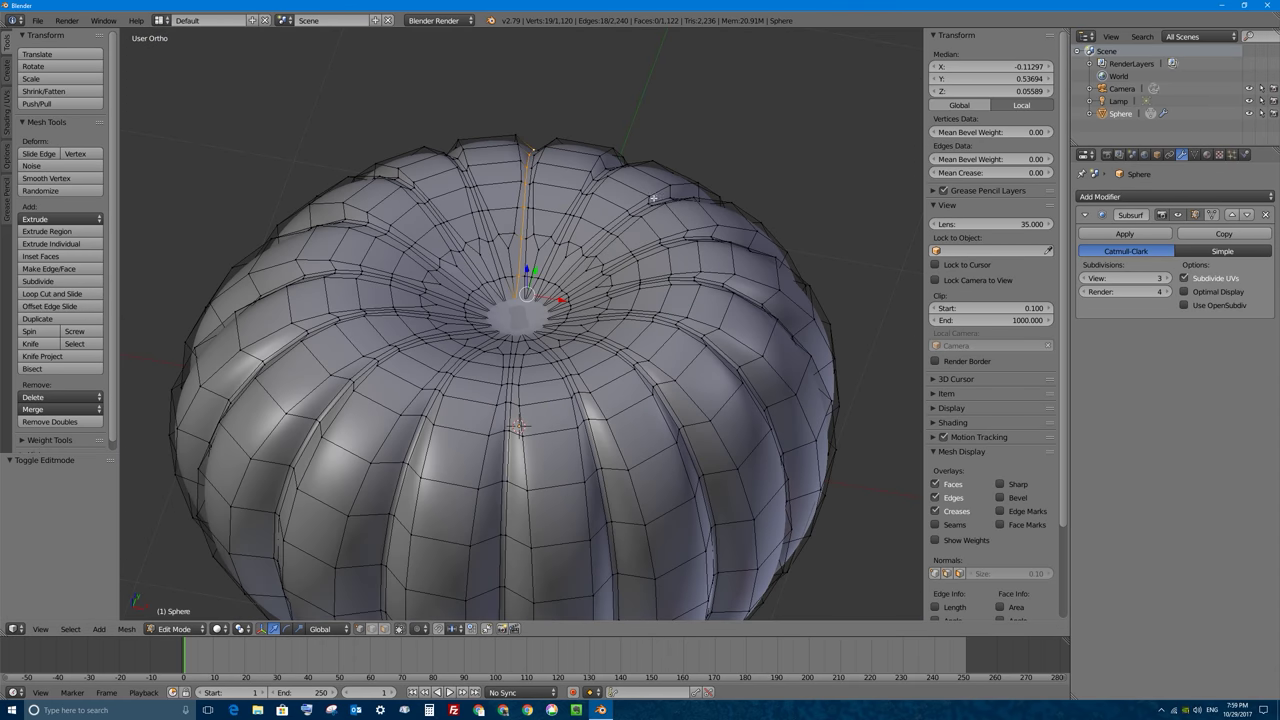
{"action": "left_click", "coordinate": [1196, 215]}
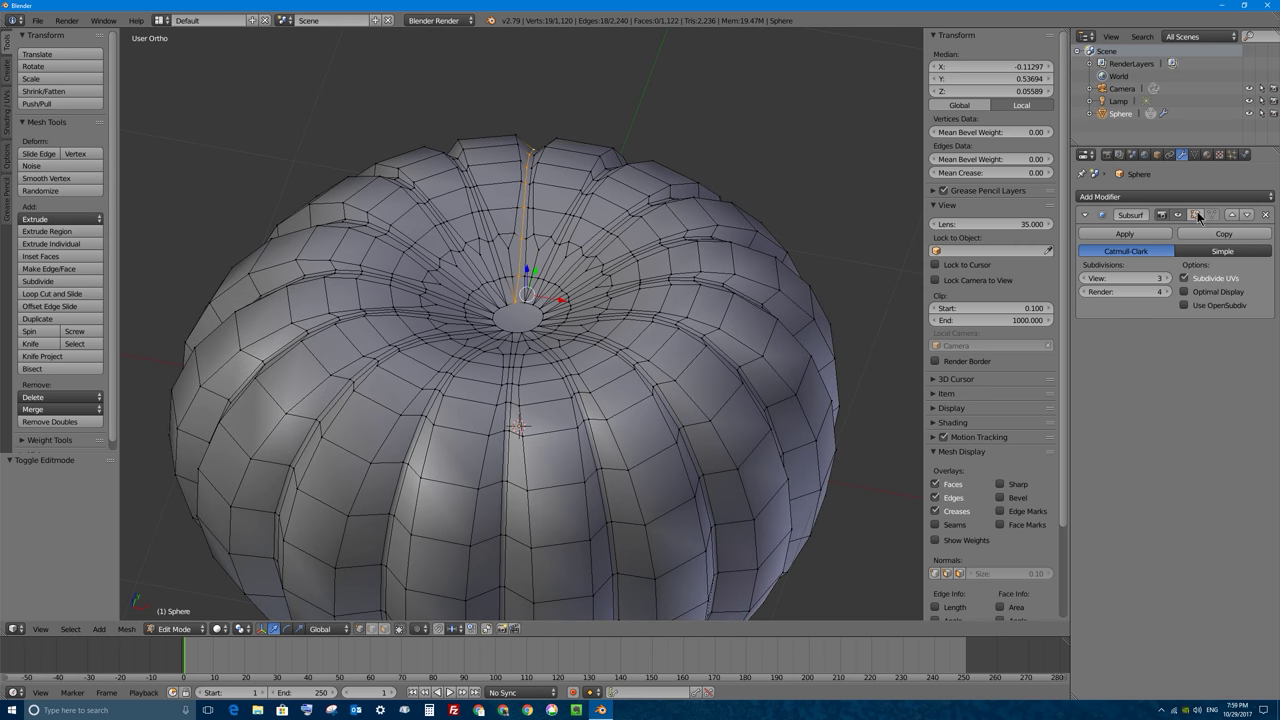
{"action": "scroll", "coordinate": [563, 370], "scroll_direction": "up", "scroll_amount": 6}
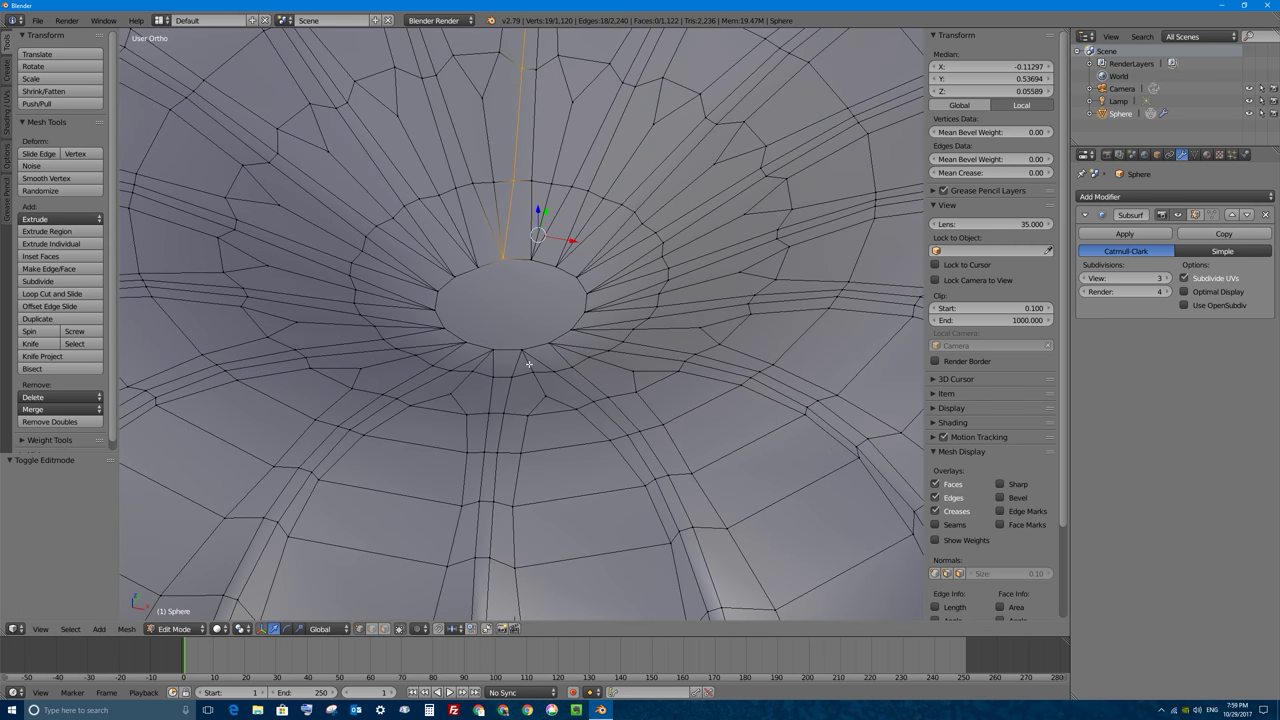
{"action": "scroll", "coordinate": [564, 370], "scroll_direction": "down", "scroll_amount": 2}
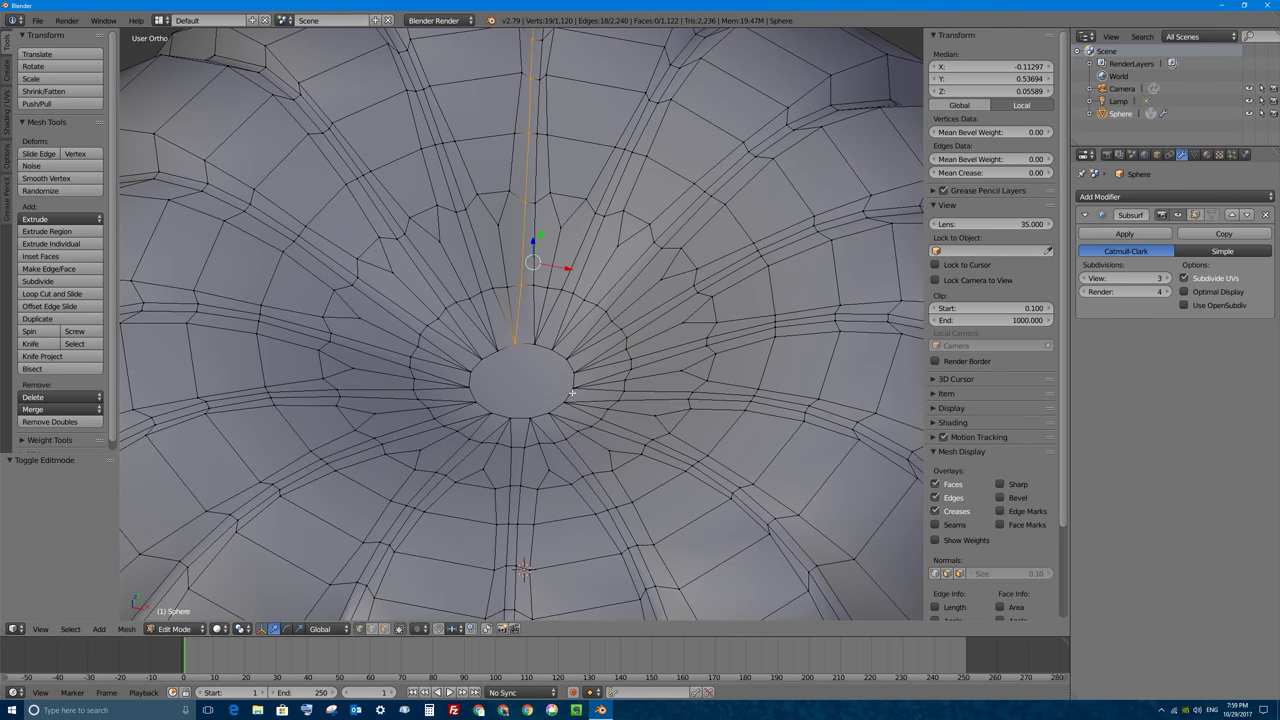
Select the vertex ring around the top cap, keep every other vertex with Checker Deselect, and scale them to about 0.833
{"action": "right_click", "coordinate": [616, 325], "text": "alt"}
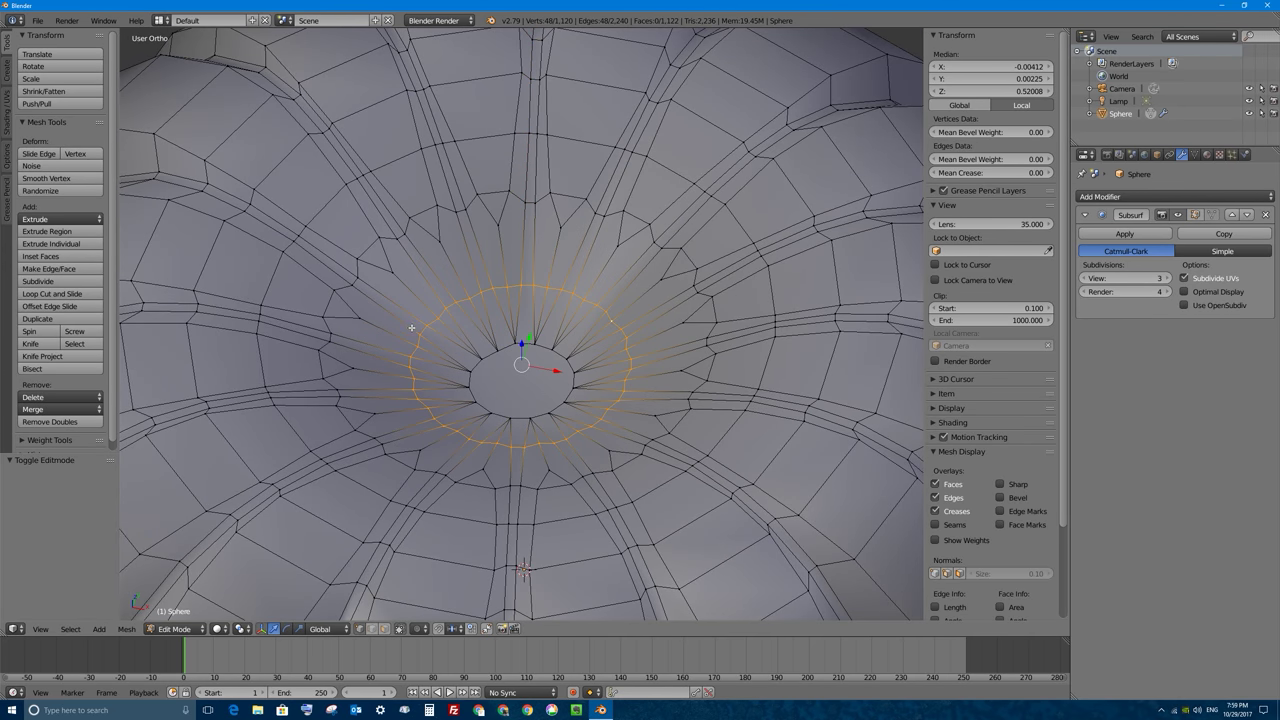
{"action": "middle_click_drag", "start_coordinate": [413, 362], "coordinate": [485, 304]}
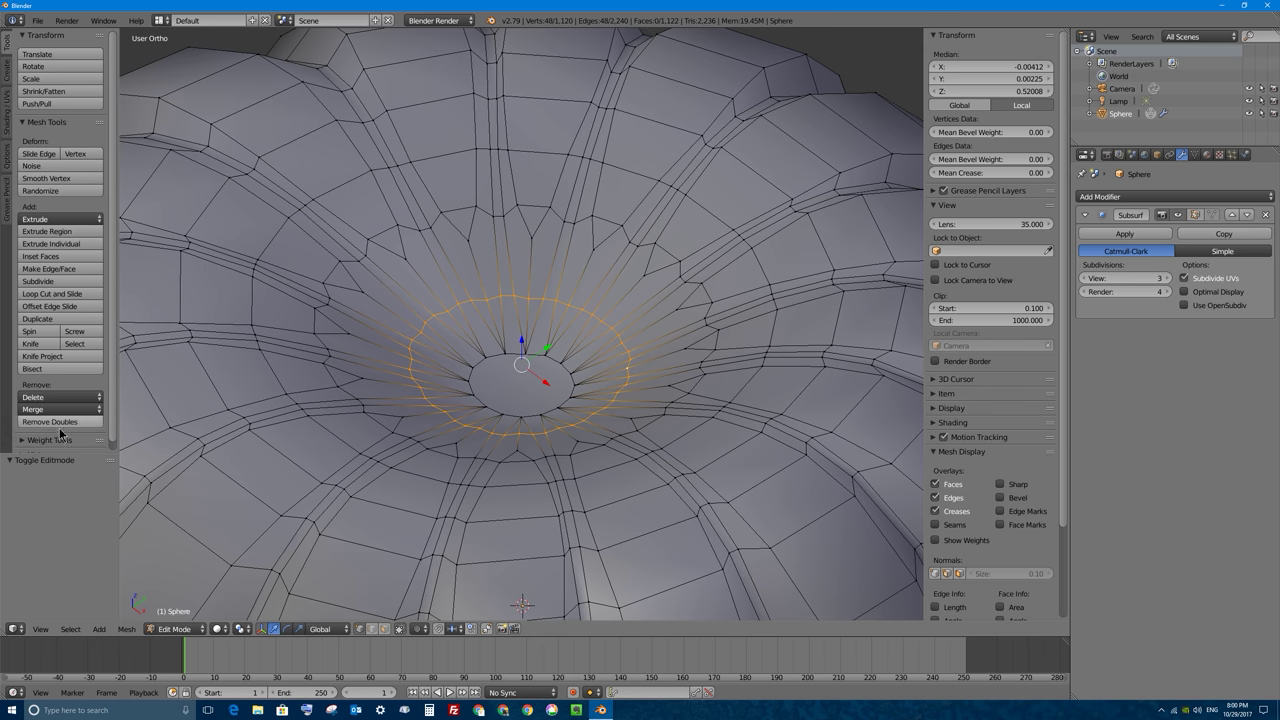
{"action": "left_click", "coordinate": [70, 629]}
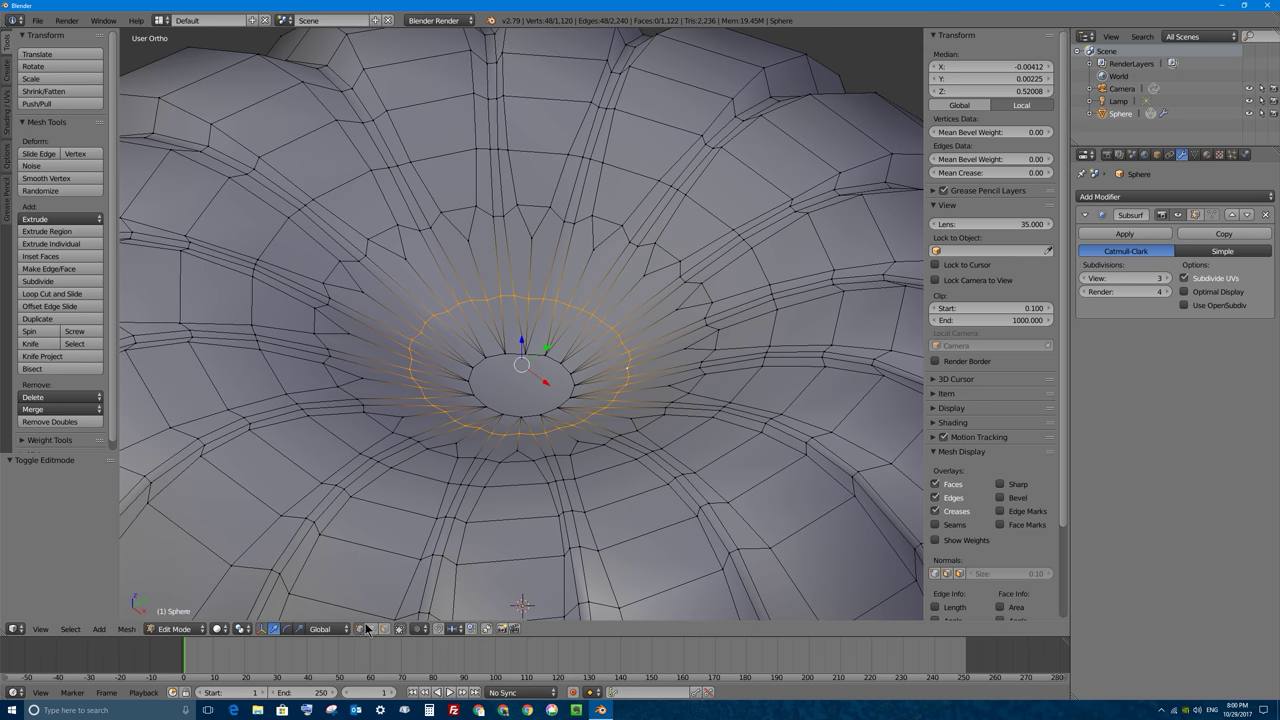
{"action": "left_click", "coordinate": [72, 629]}
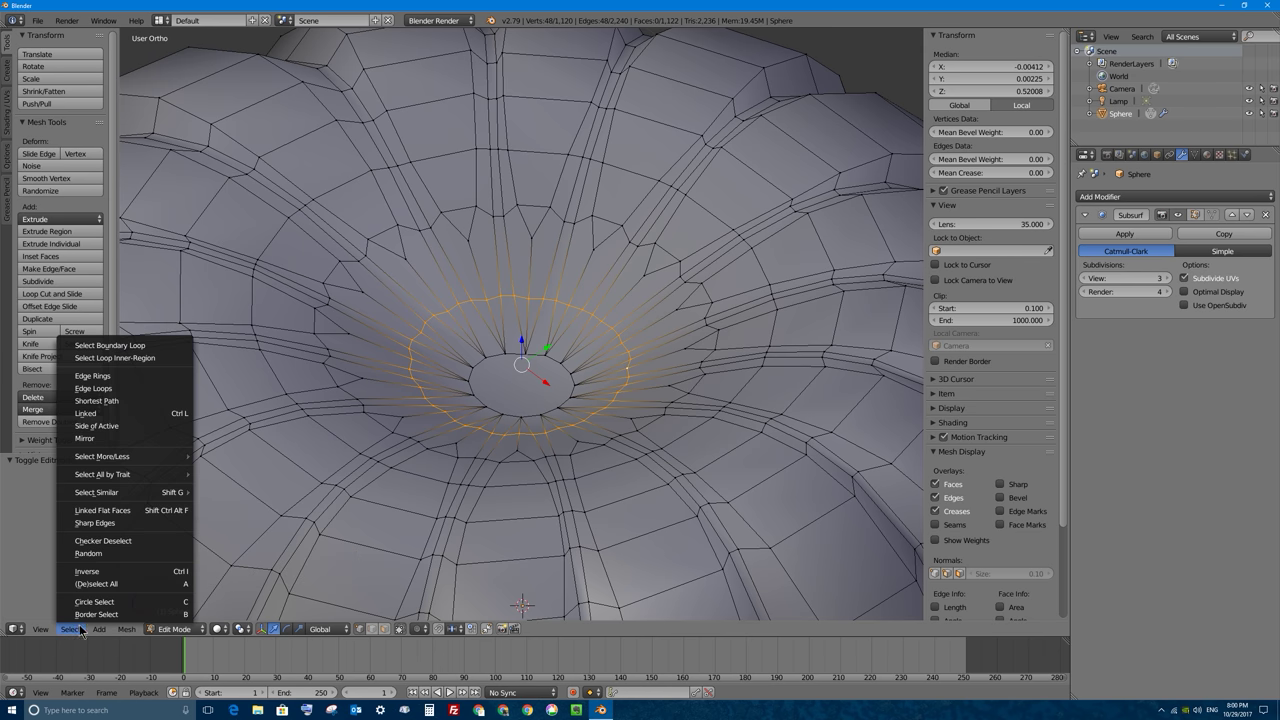
{"action": "left_click", "coordinate": [122, 541]}
{"action": "middle_click_drag", "start_coordinate": [563, 285], "coordinate": [629, 338]}
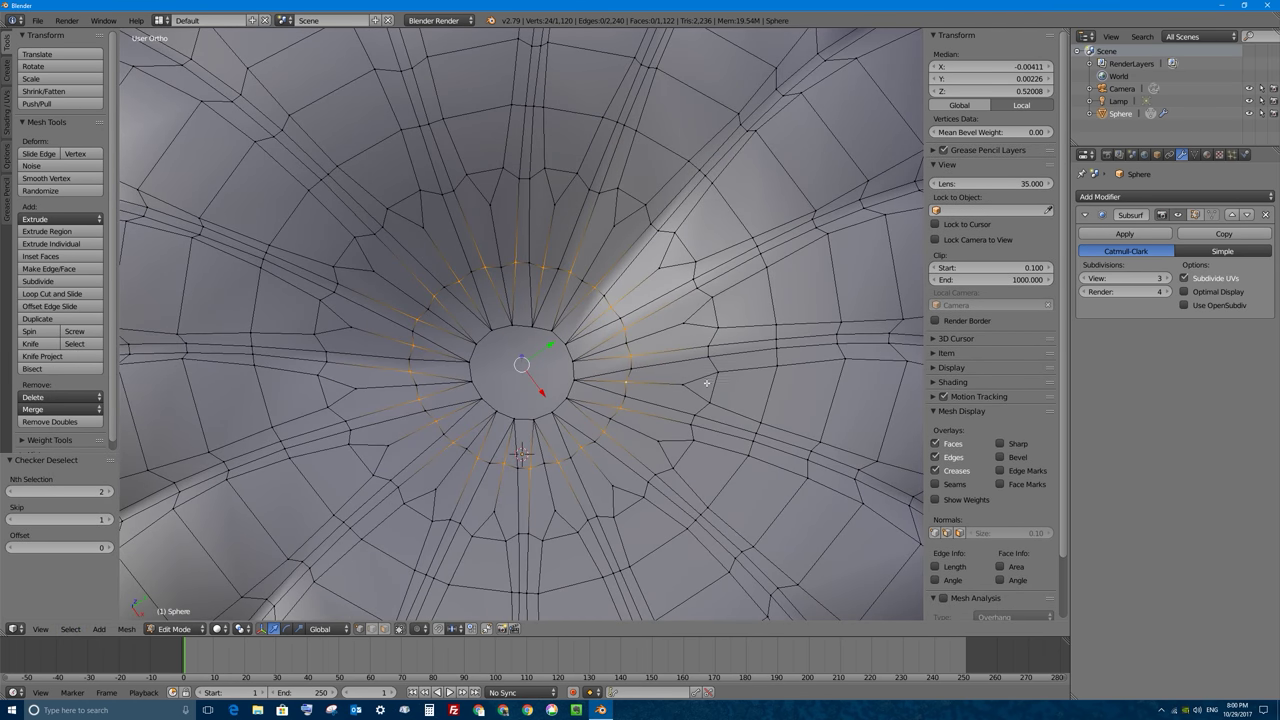
{"action": "key", "text": "s"}
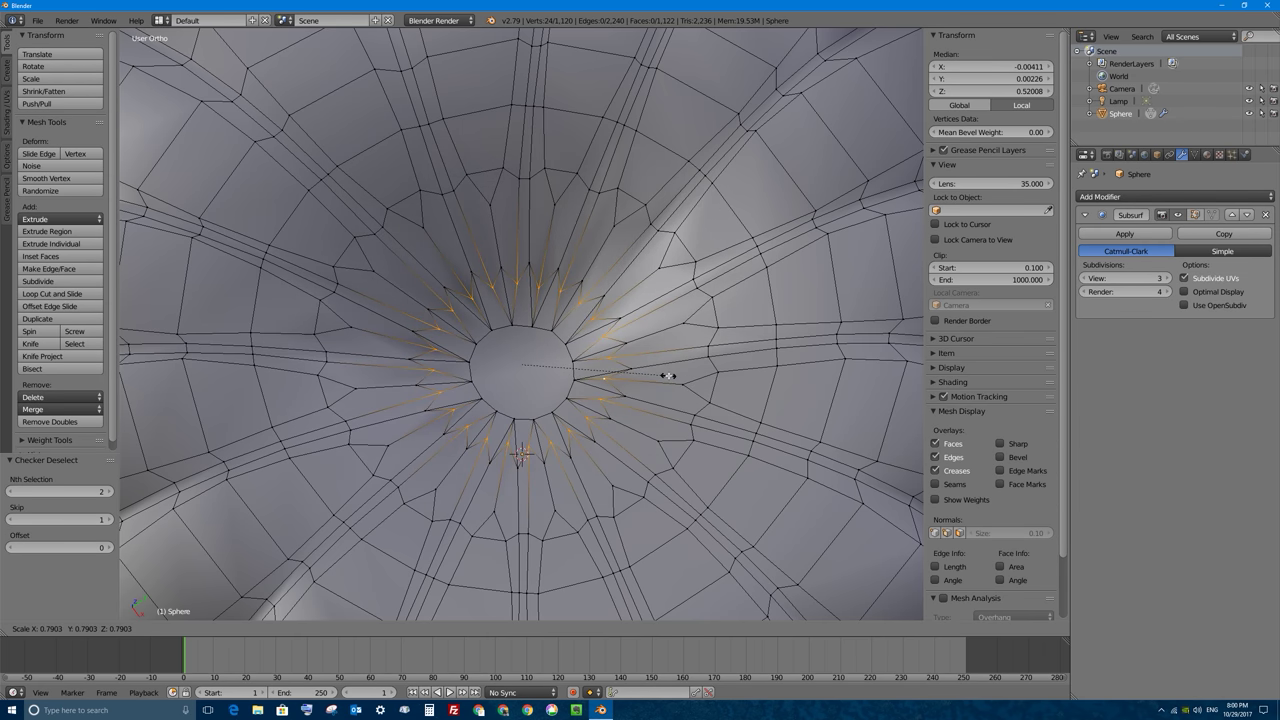
{"action": "left_click", "coordinate": [677, 372]}
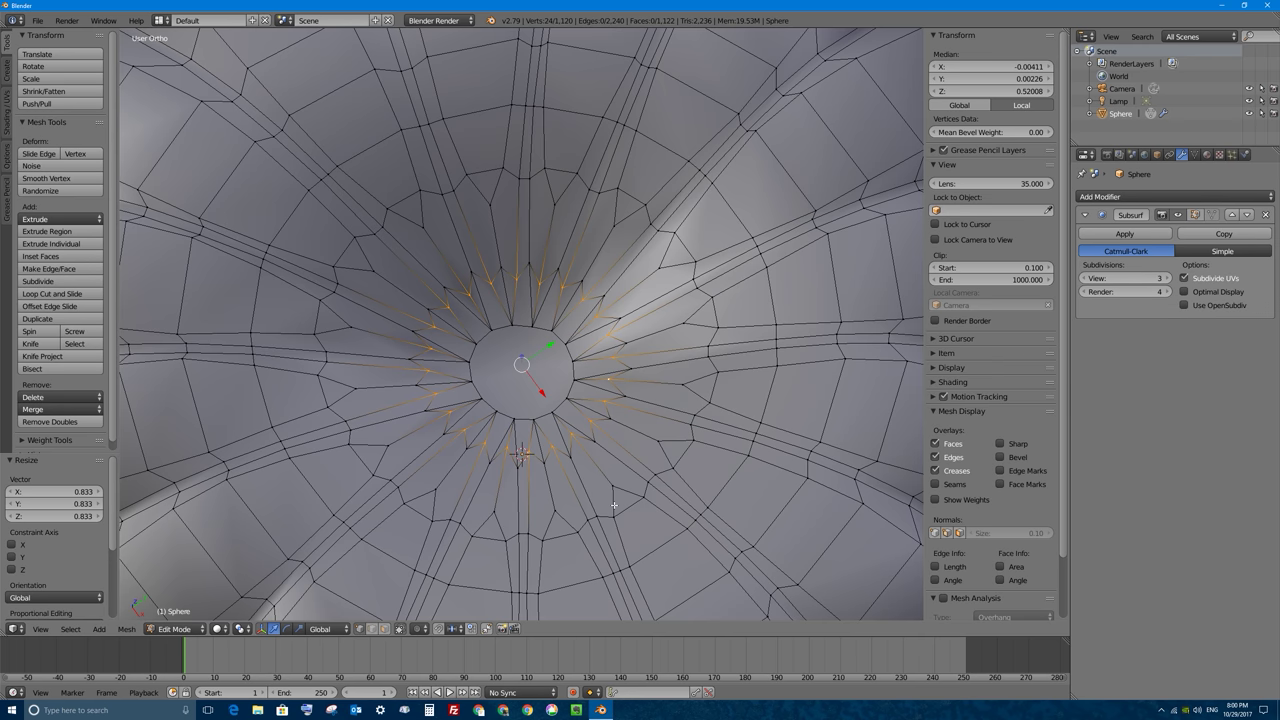
In face select mode, select the round cap face at the pumpkin's top and grow the selection by one ring of faces
{"action": "left_click", "coordinate": [388, 628]}
{"action": "right_click", "coordinate": [525, 362]}
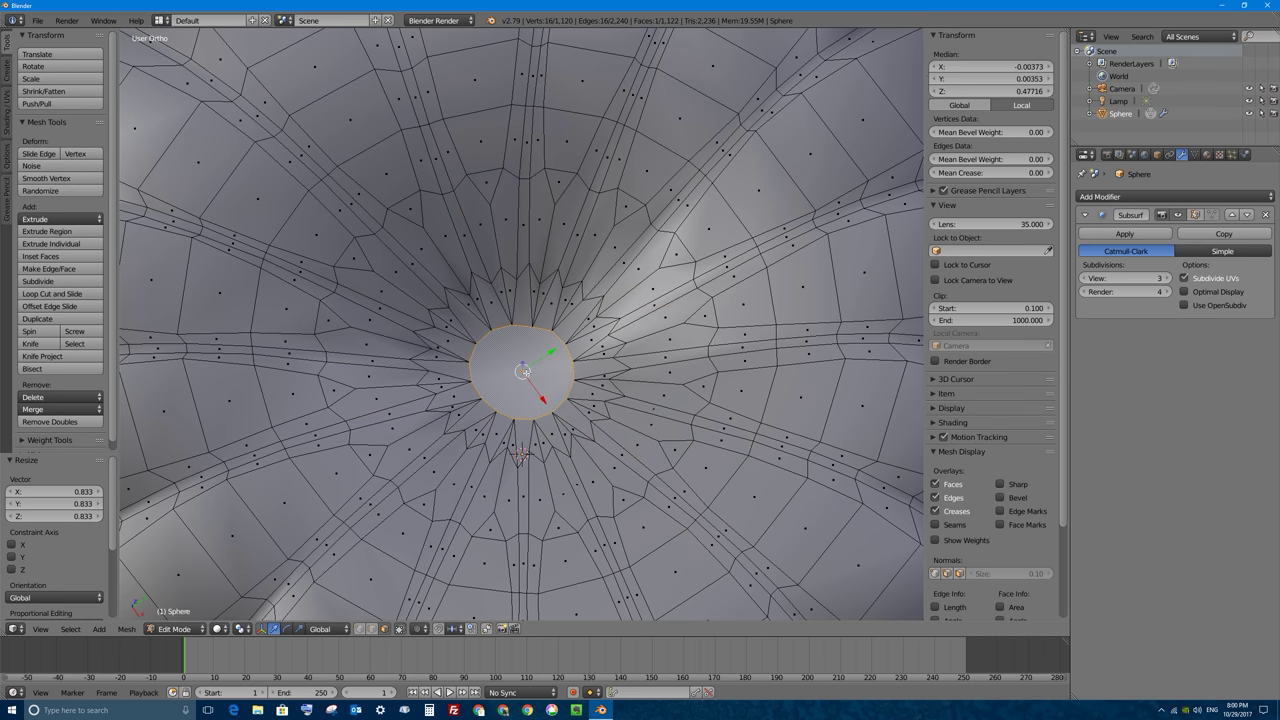
{"action": "key", "text": "ctrl+KP_Add"}
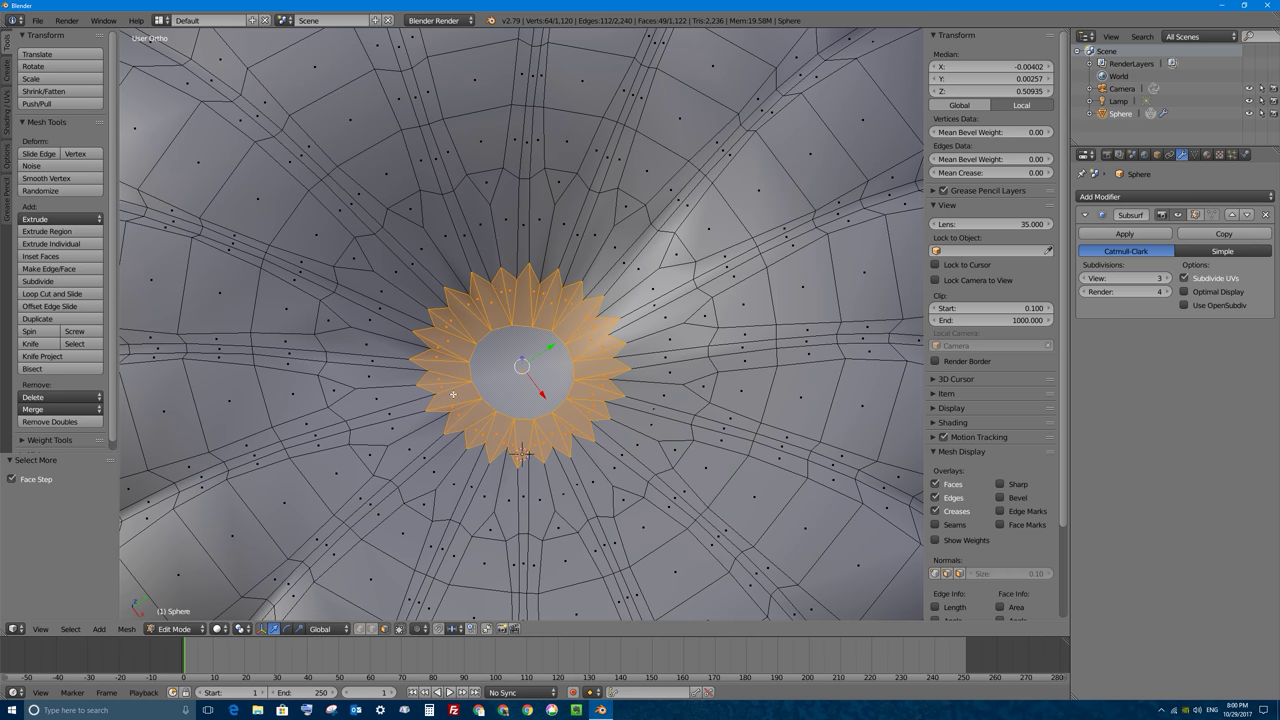
{"action": "left_click", "coordinate": [70, 628]}
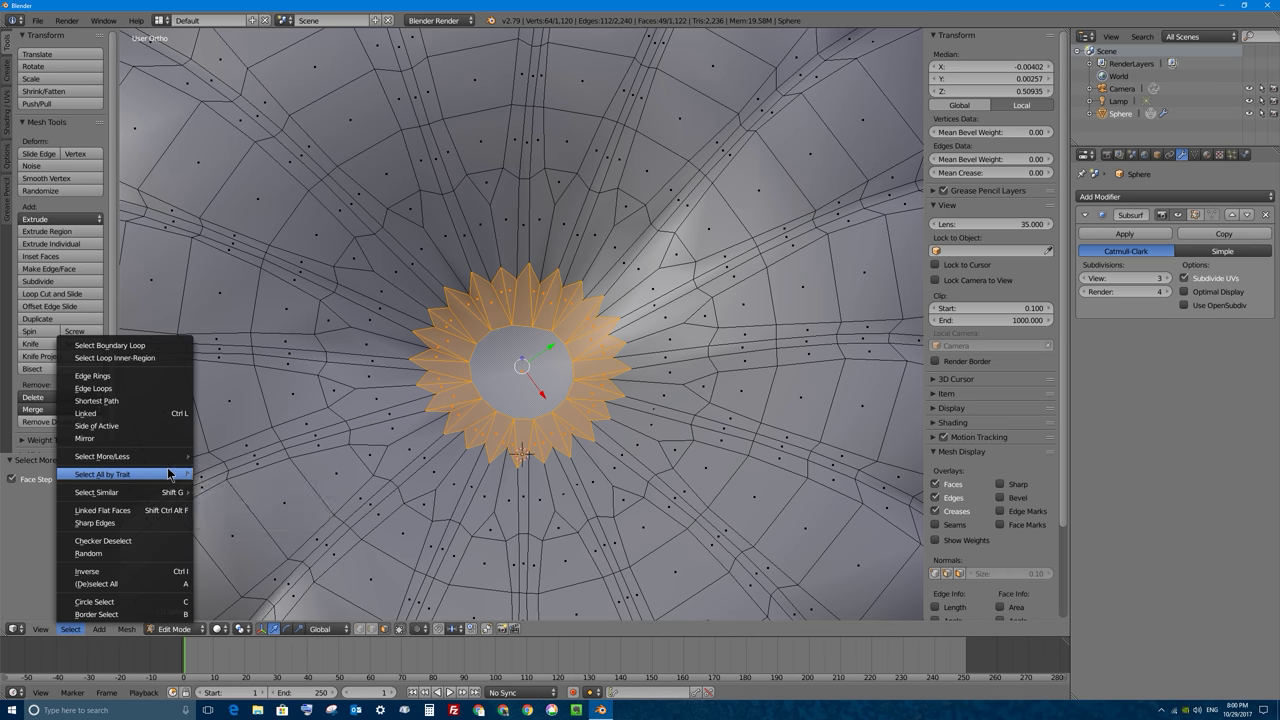
{"action": "mouse_move", "coordinate": [163, 458]}
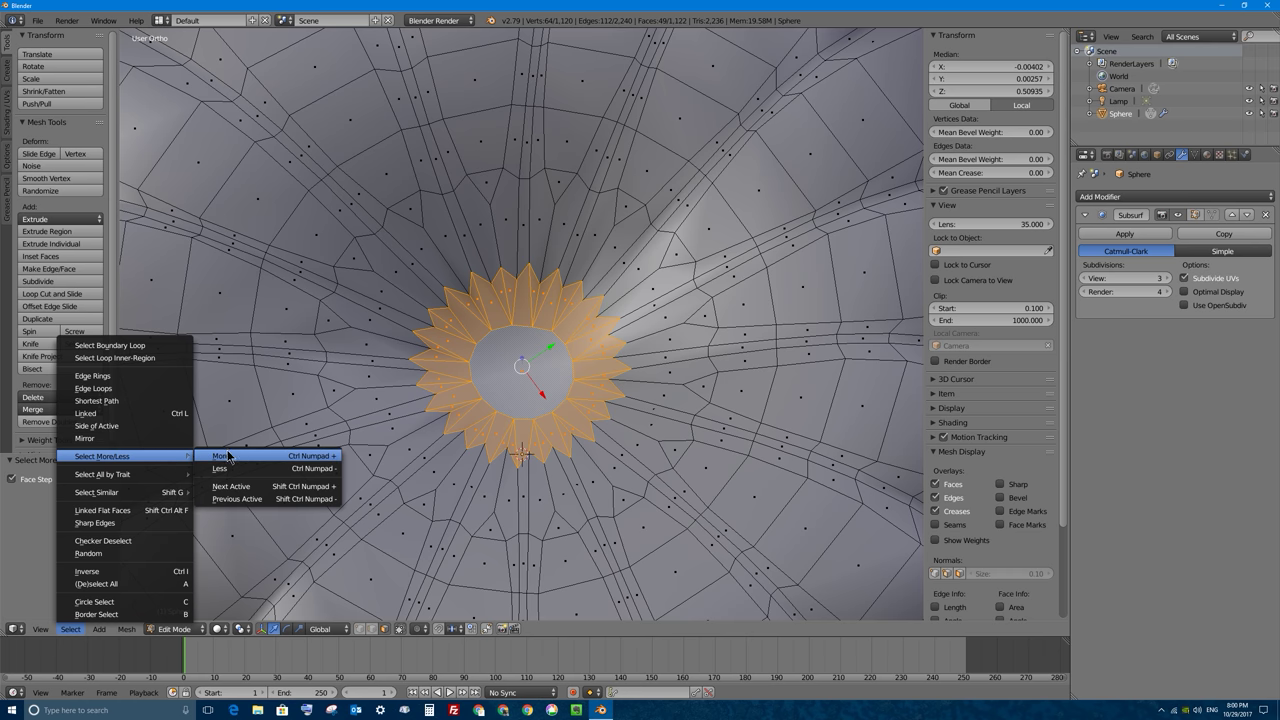
Scale the selected star-shaped cap faces to about 0.703, and flatten them along Z to about 0.382
{"action": "middle_click_drag", "start_coordinate": [577, 321], "coordinate": [495, 269]}
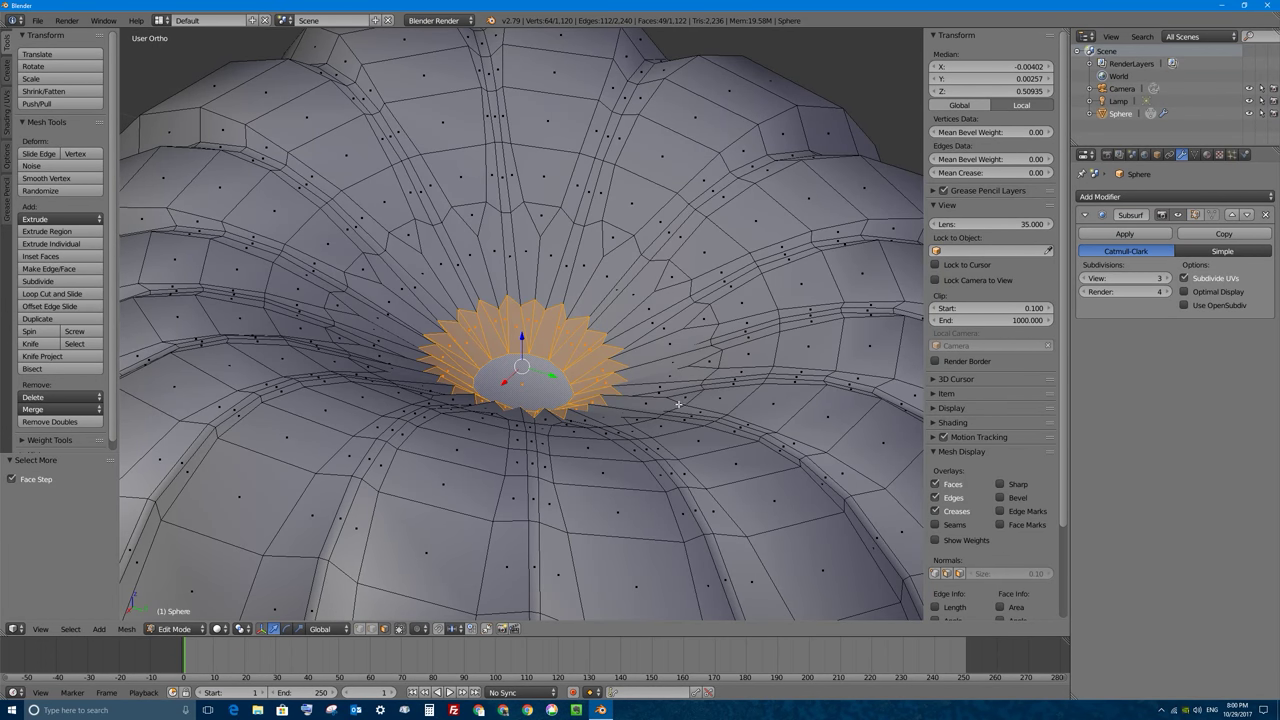
{"action": "key", "text": "s"}
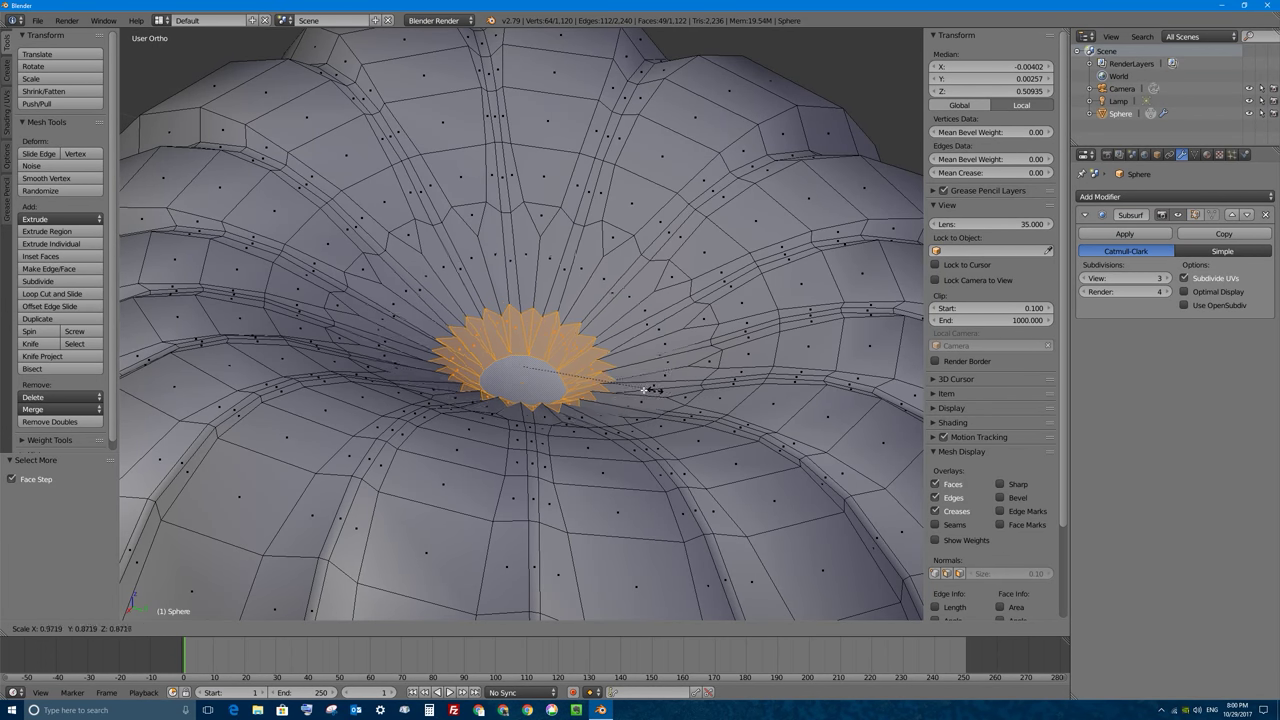
{"action": "left_click", "coordinate": [616, 424]}
{"action": "middle_click_drag", "start_coordinate": [616, 424], "coordinate": [640, 400]}
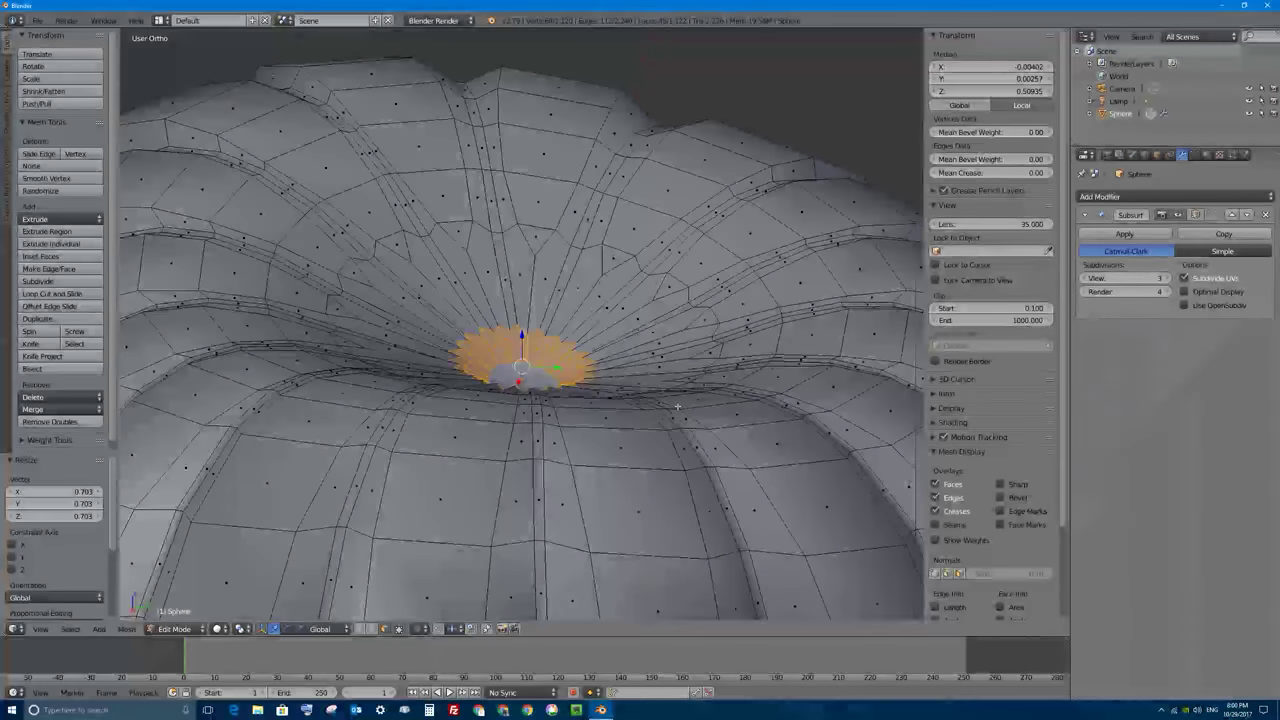
{"action": "key", "text": "s"}
{"action": "key", "text": "z"}
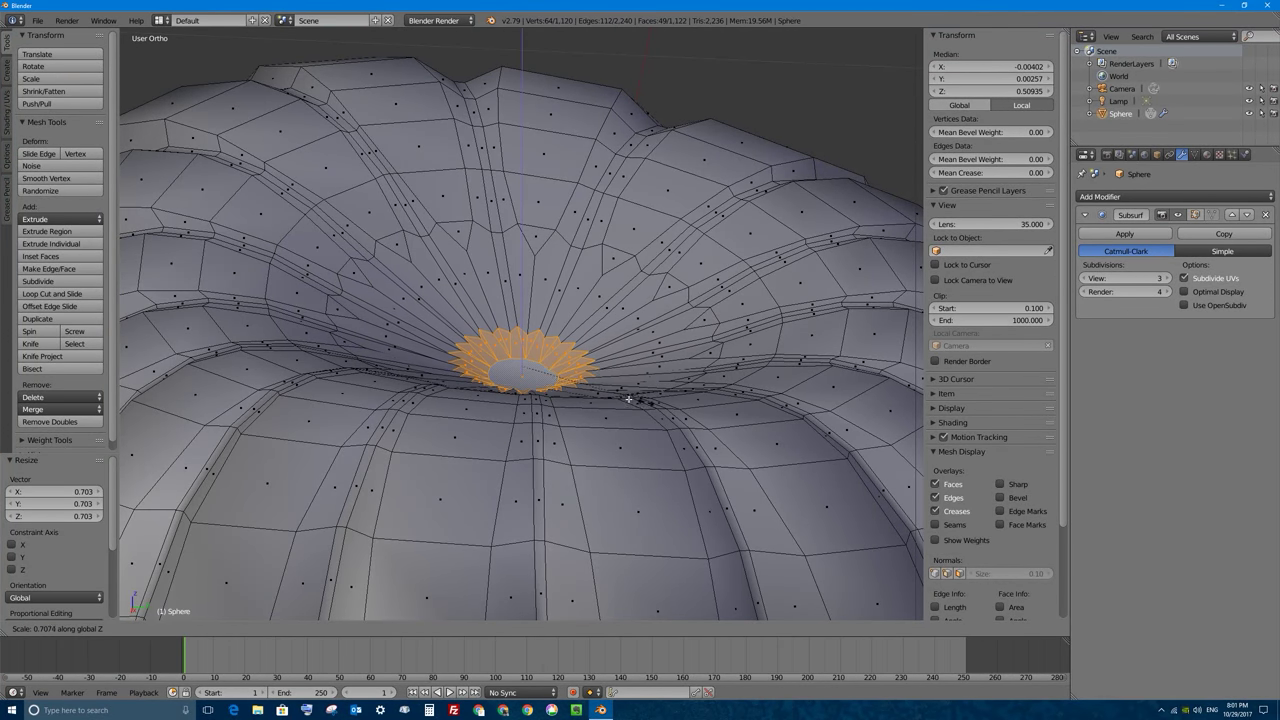
{"action": "left_click", "coordinate": [586, 392]}
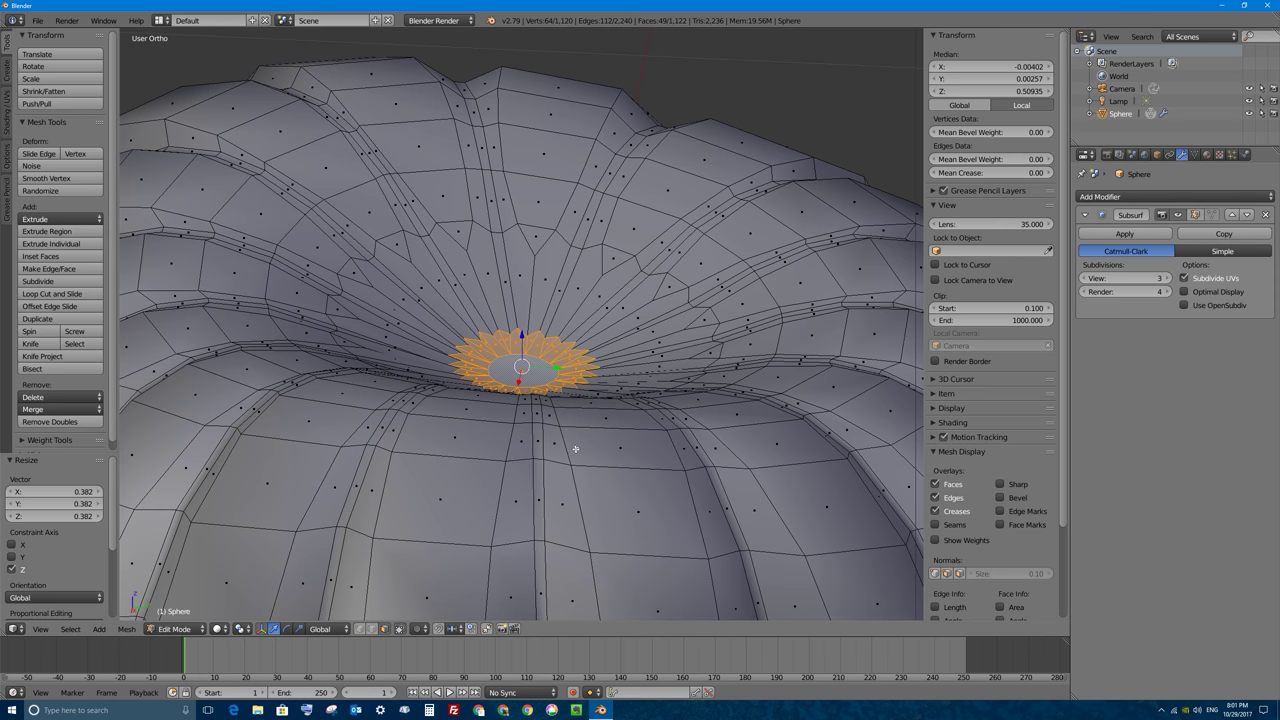
Extrude the star-shaped cap upward by about 0.050 and flatten its new top completely by scaling Z to 0
{"action": "key", "text": "e"}
{"action": "left_click", "coordinate": [714, 422]}
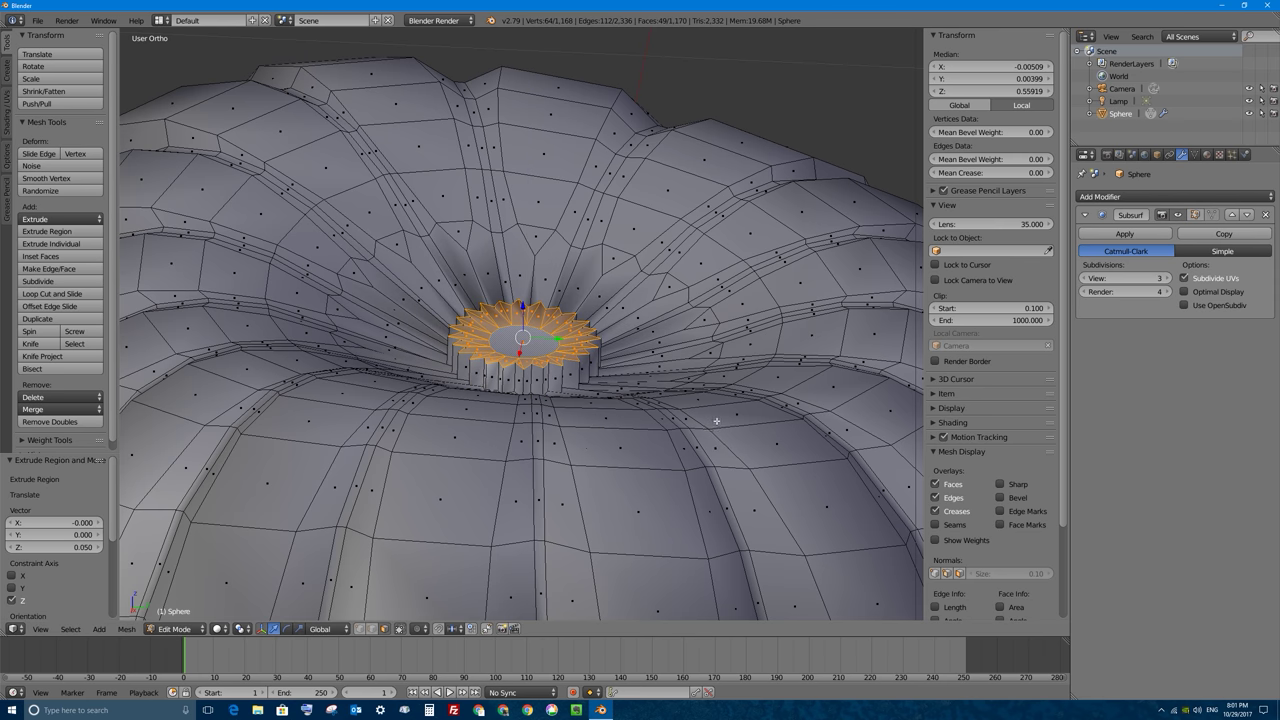
{"action": "key", "text": "s"}
{"action": "key", "text": "z"}
{"action": "key", "text": "0"}
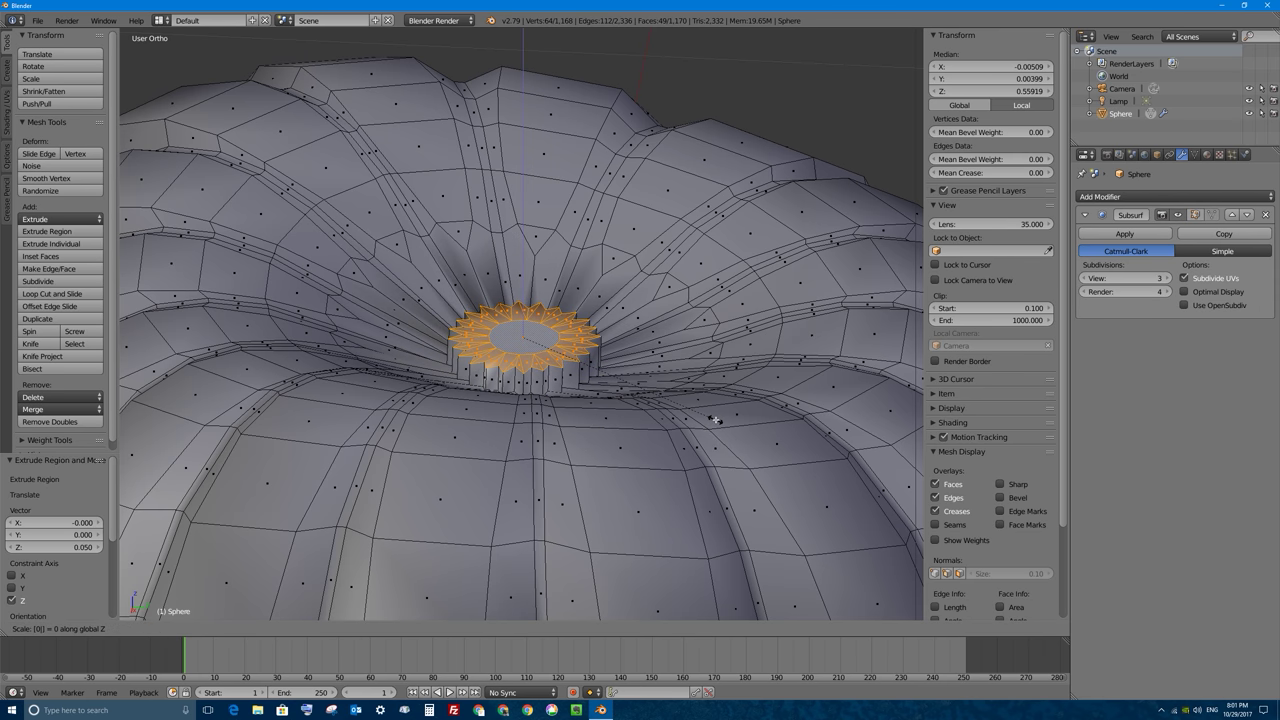
{"action": "key", "text": "Return"}
Shrink the extruded stem top to about 0.734 and lower it by about 0.024 along Z
{"action": "key", "text": "s"}
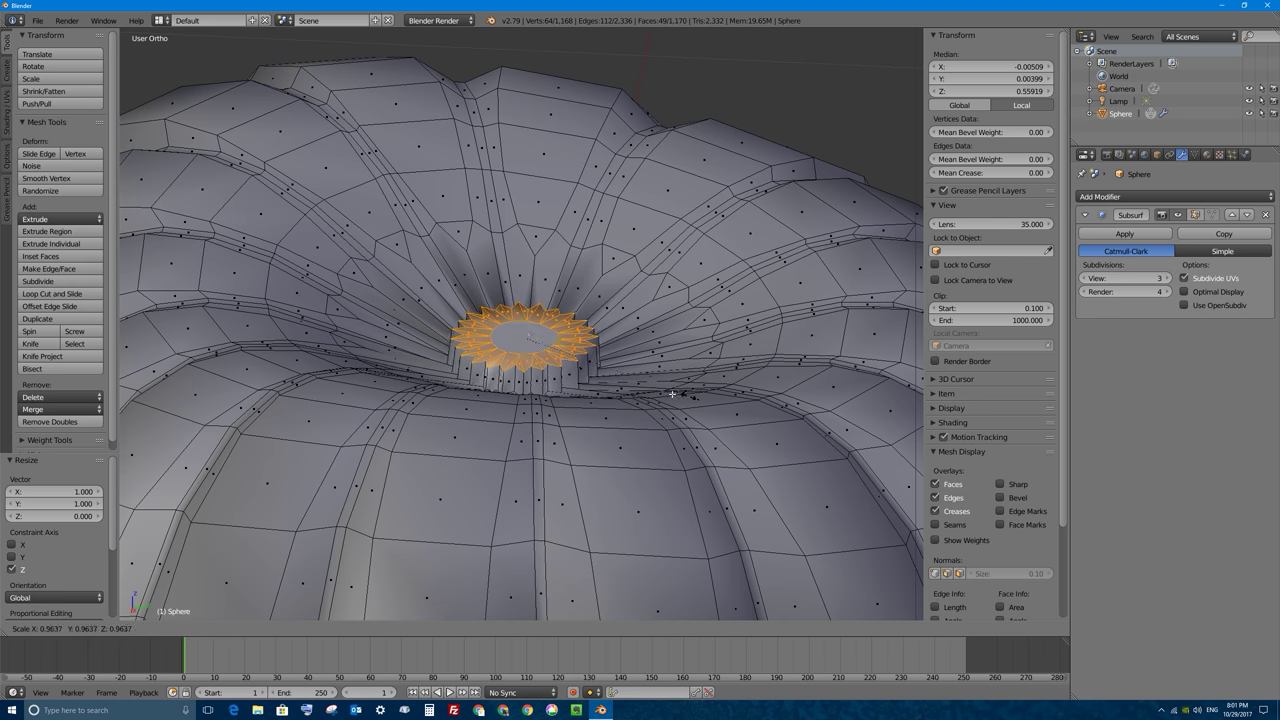
{"action": "left_click", "coordinate": [645, 393]}
{"action": "key", "text": "g"}
{"action": "key", "text": "z"}
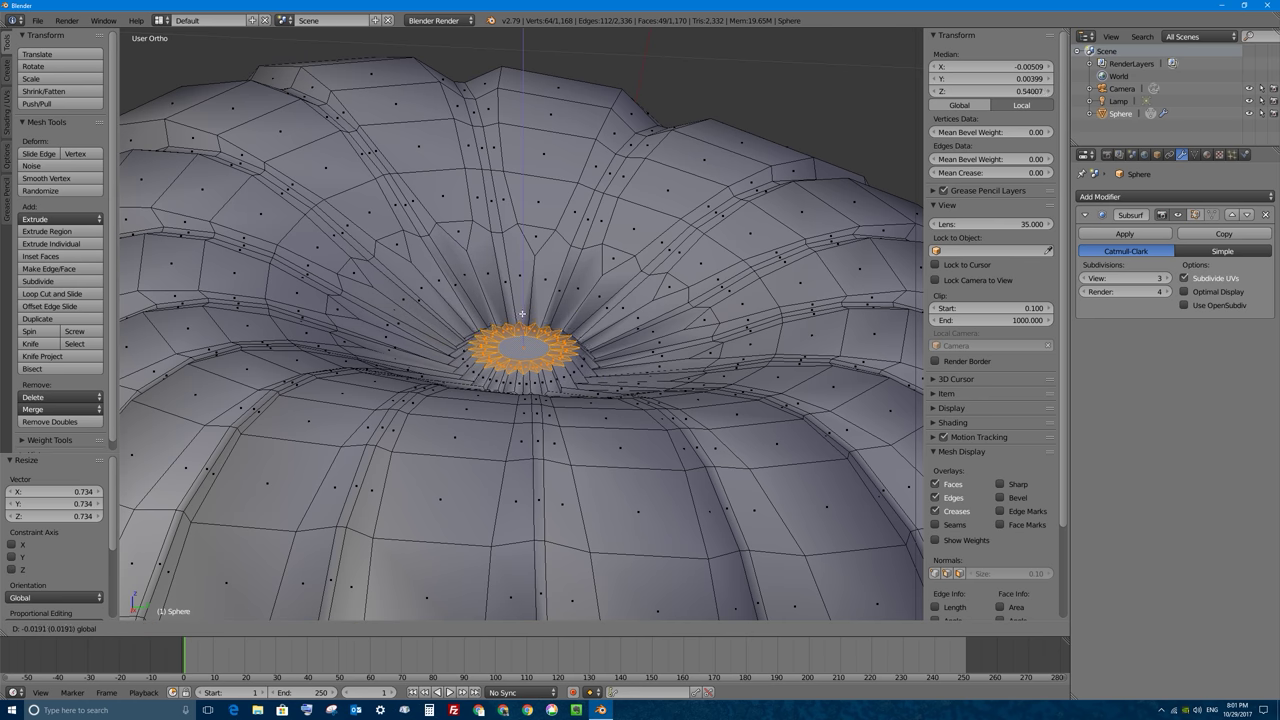
{"action": "left_click", "coordinate": [554, 341]}
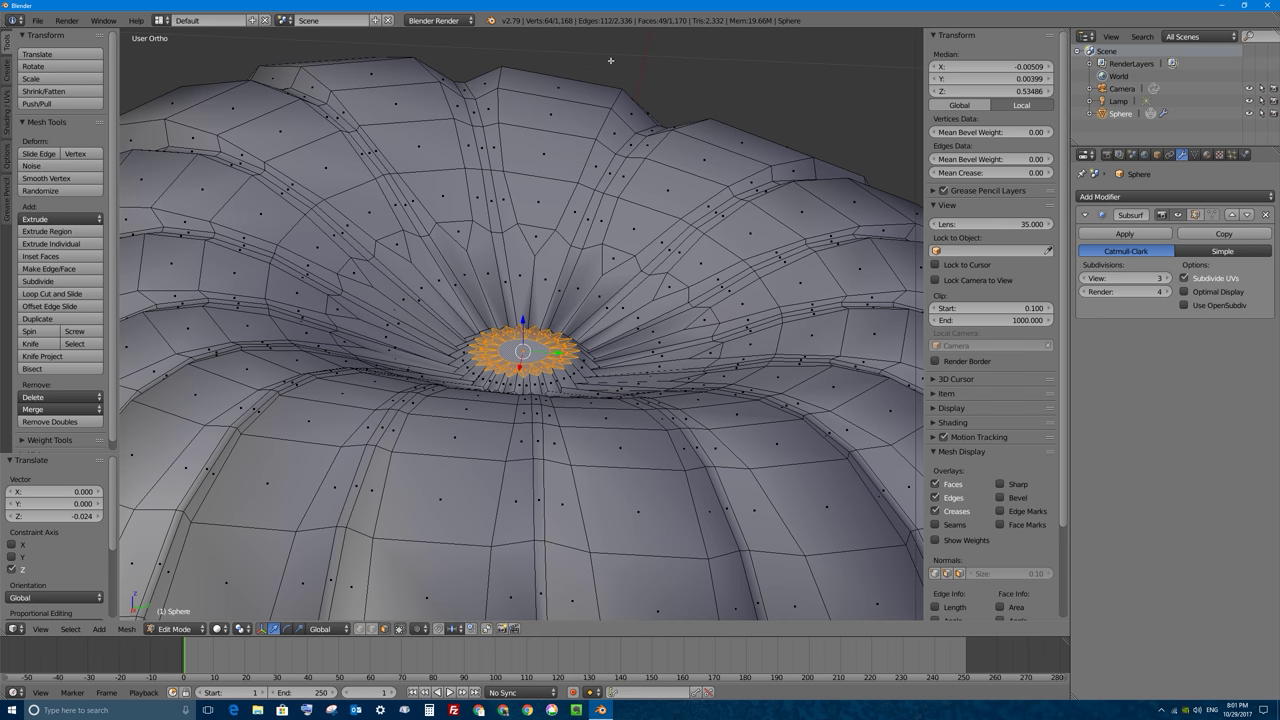
In front wireframe view, extrude the stem top upward by about 0.046 and shrink it to about 0.676
{"action": "key", "text": "KP_1"}
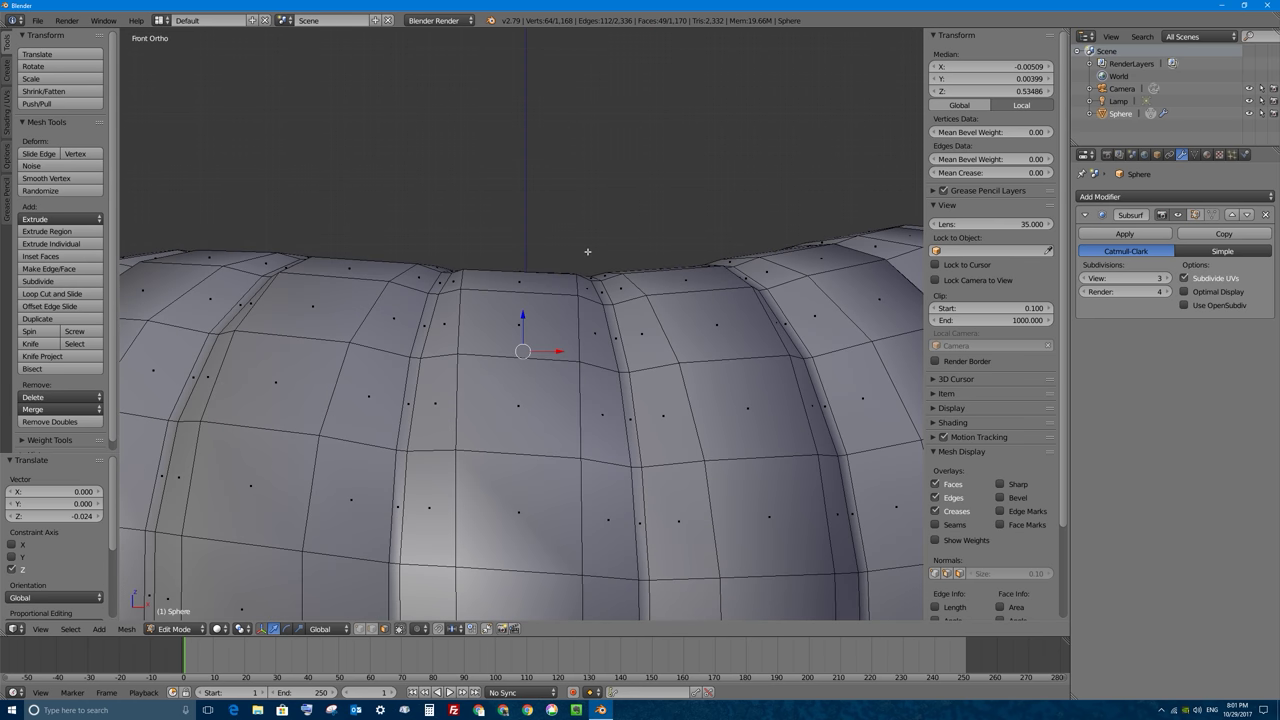
{"action": "key", "text": "z"}
{"action": "scroll", "coordinate": [590, 285], "scroll_direction": "down", "scroll_amount": 6}
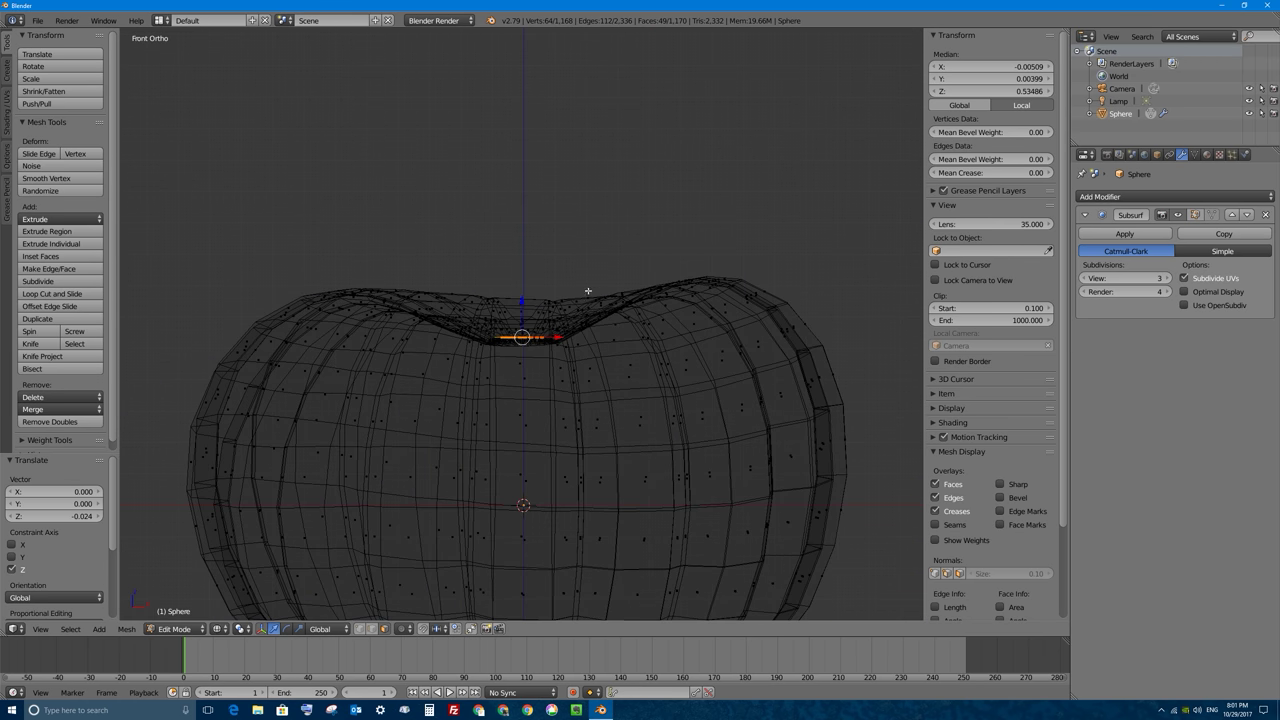
{"action": "scroll", "coordinate": [581, 222], "scroll_direction": "up", "scroll_amount": 2}
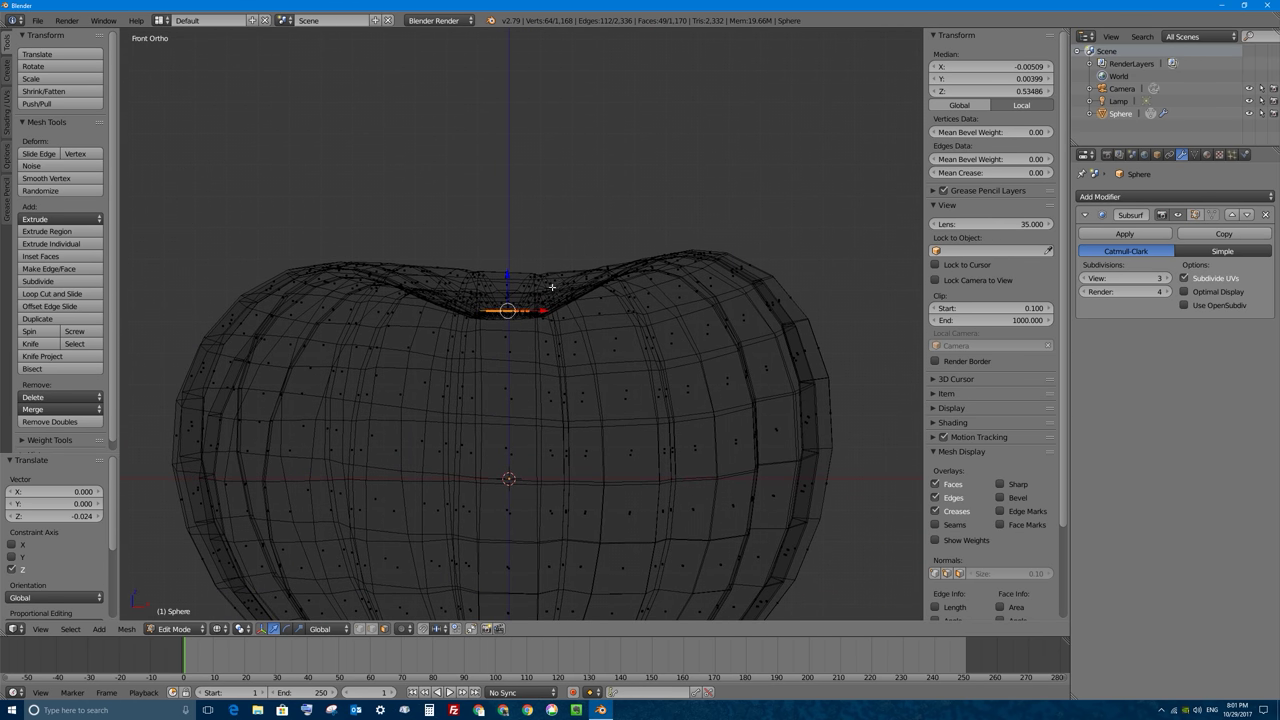
{"action": "key", "text": "e"}
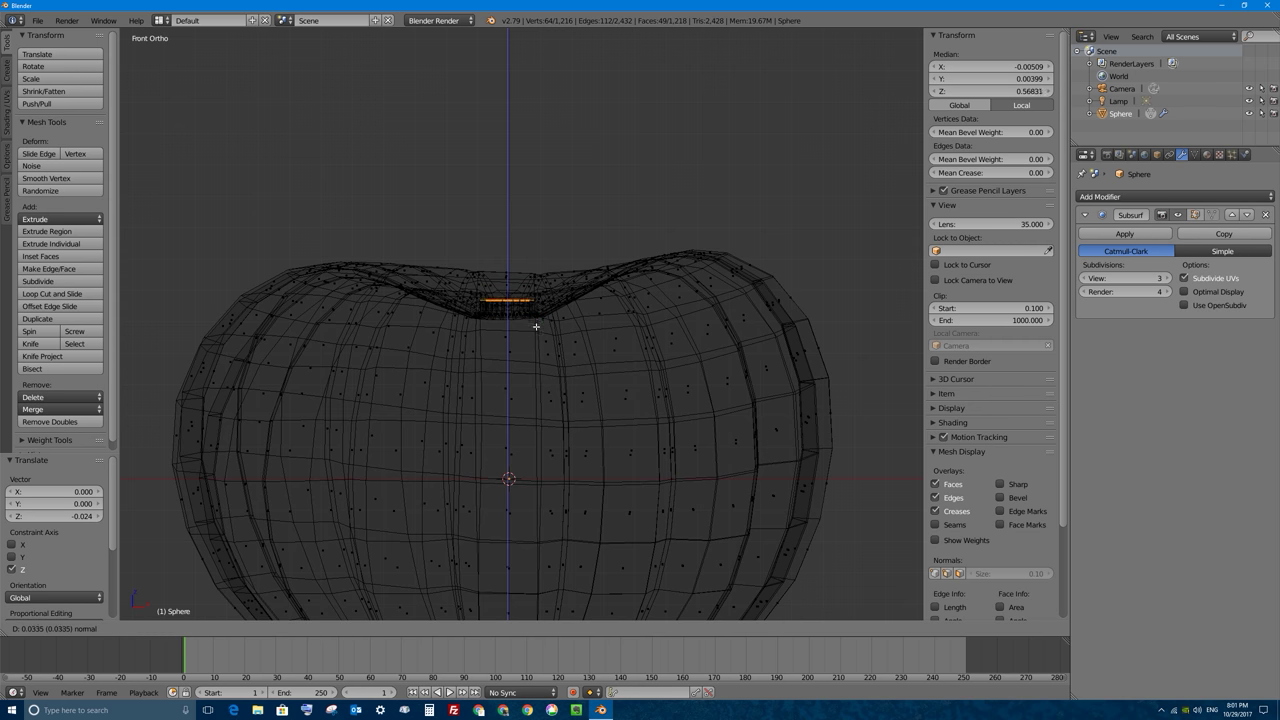
{"action": "left_click", "coordinate": [575, 319]}
{"action": "key", "text": "s"}
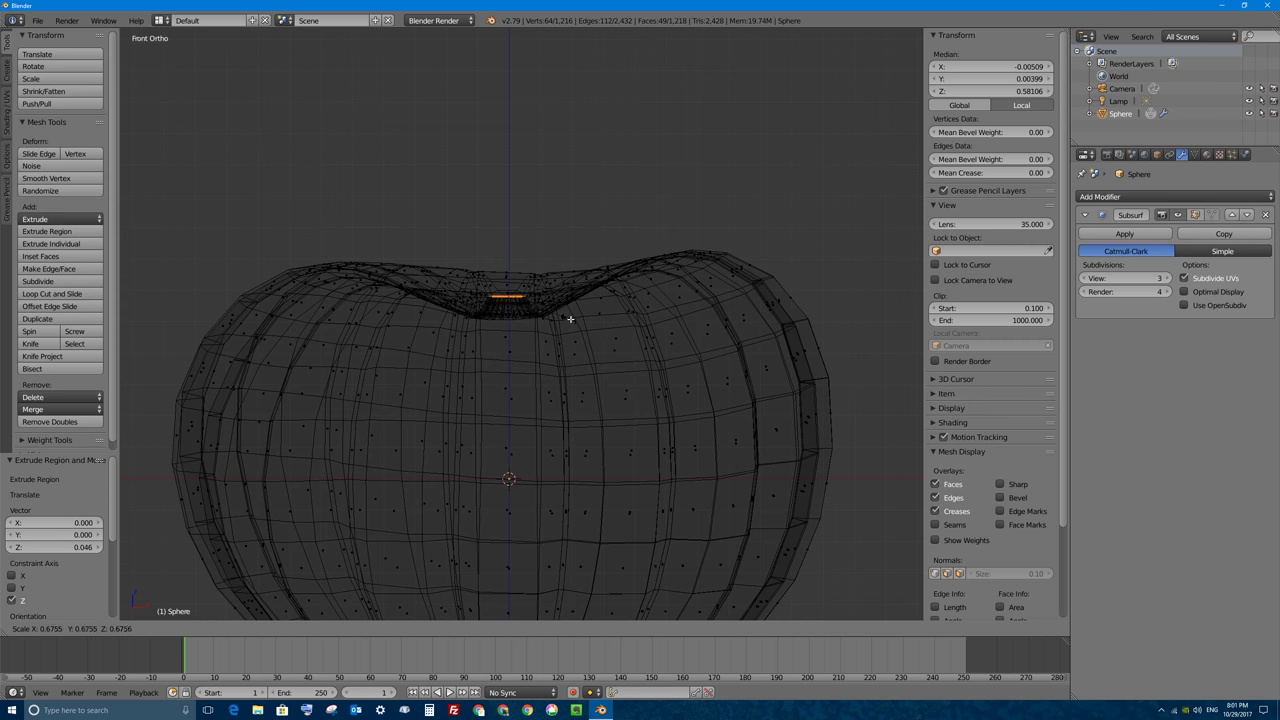
{"action": "left_click", "coordinate": [570, 319]}
Extrude the stem top upward by about 0.145 and lower it along Z by about 0.080
{"action": "key", "text": "e"}
{"action": "left_click", "coordinate": [553, 283]}
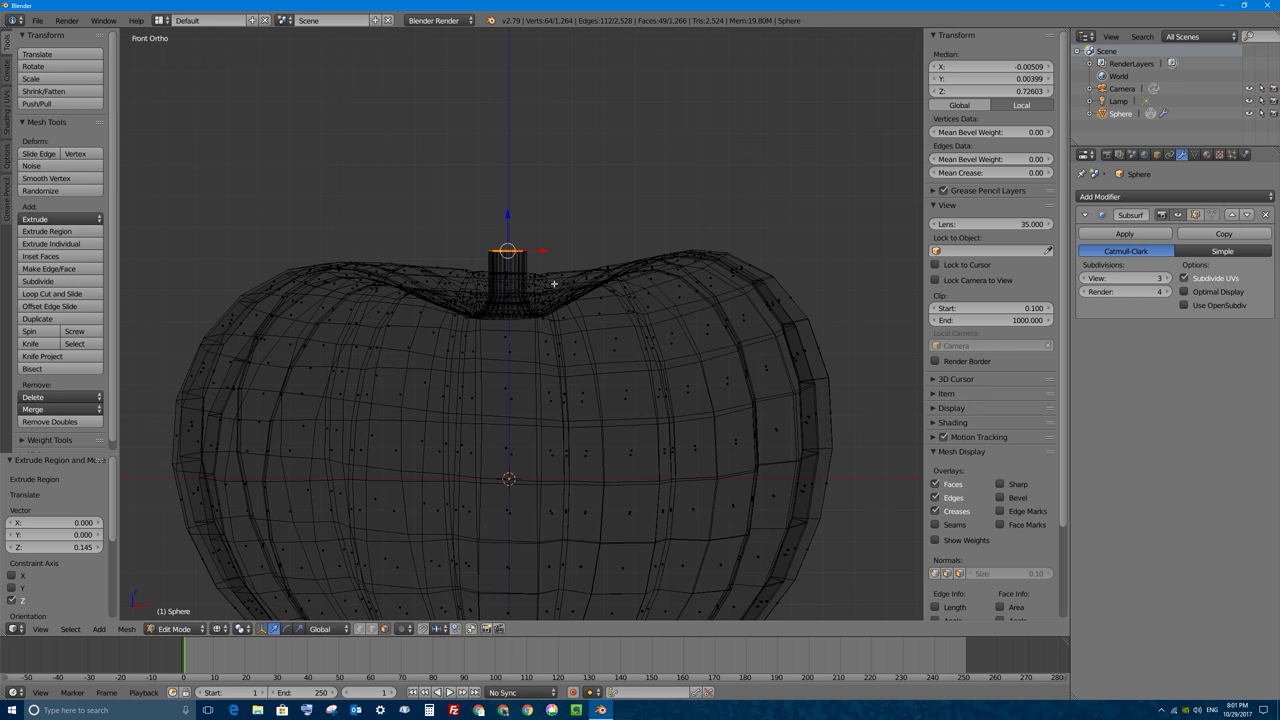
{"action": "key", "text": "g"}
{"action": "key", "text": "z"}
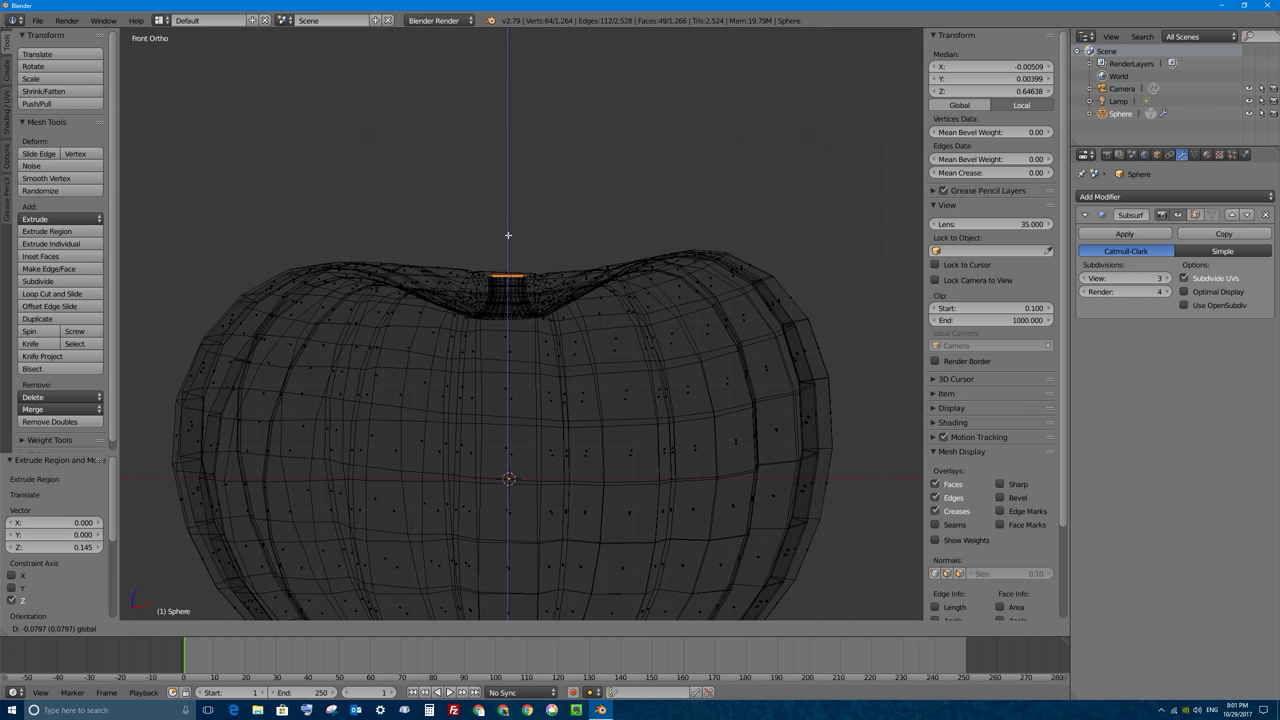
{"action": "left_click", "coordinate": [508, 236]}
Shrink the stem top to about 0.819 and extrude it upward by about 0.250
{"action": "key", "text": "s"}
{"action": "left_click", "coordinate": [588, 274]}
{"action": "key", "text": "e"}
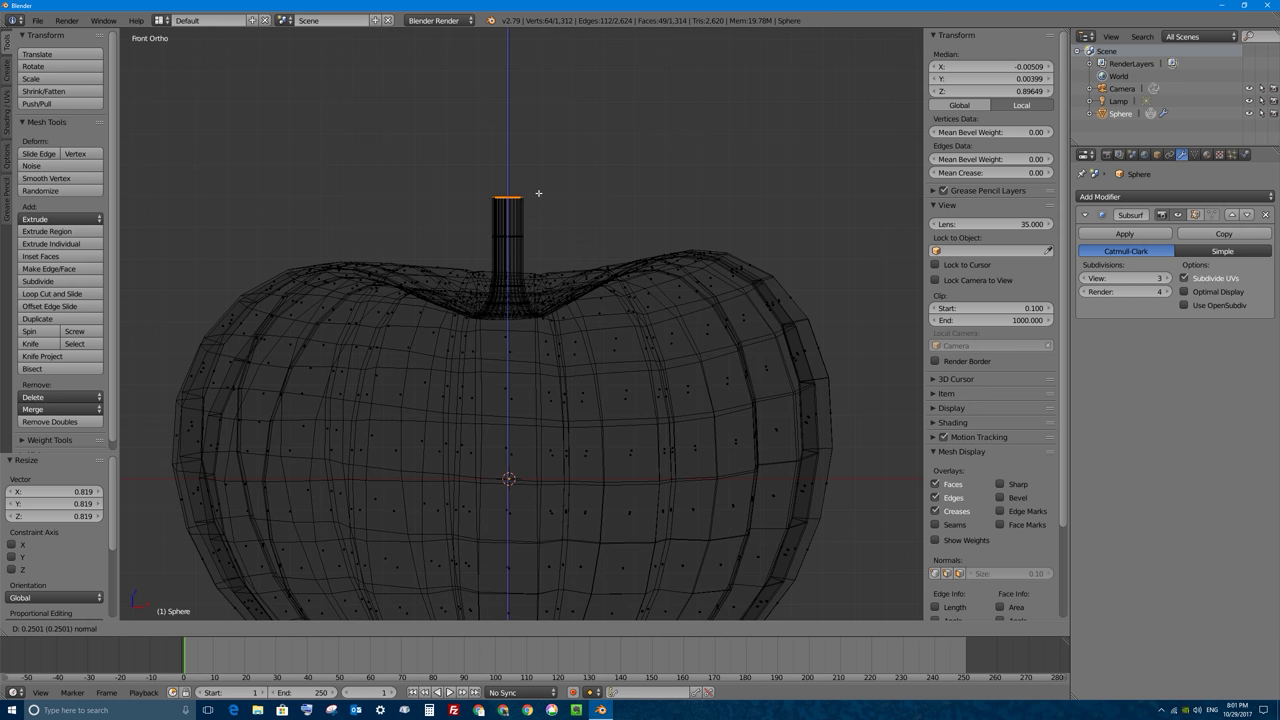
{"action": "left_click", "coordinate": [525, 198]}
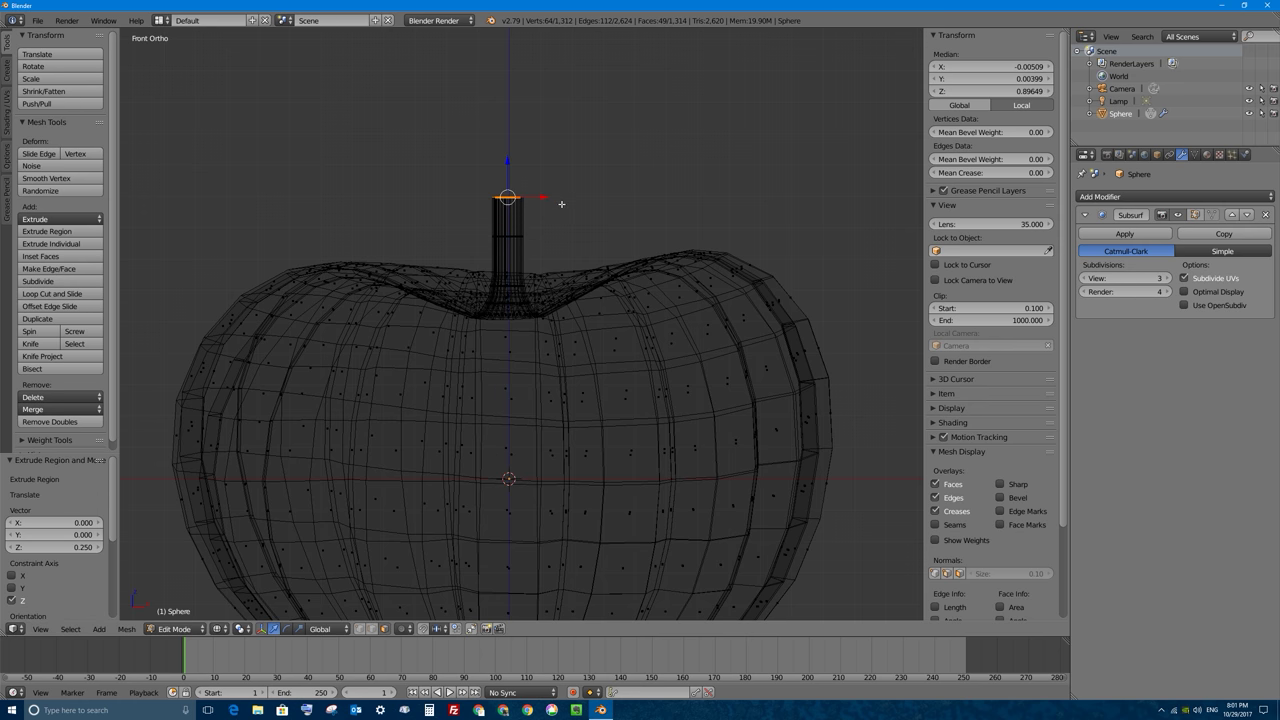
Add a centred edge loop around the upper stem section and scale it to about 0.871
{"action": "key", "text": "ctrl+r"}
{"action": "left_click", "coordinate": [502, 237]}
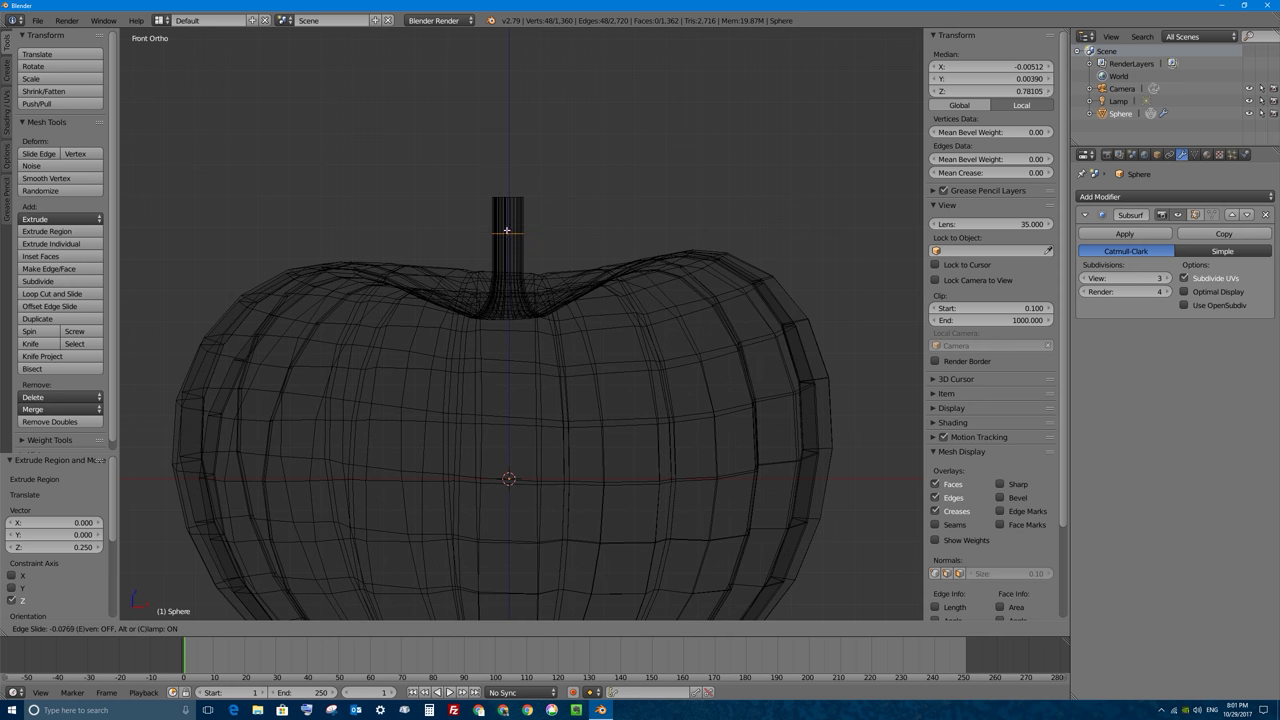
{"action": "right_click", "coordinate": [502, 237]}
{"action": "key", "text": "s"}
{"action": "left_click", "coordinate": [615, 257]}
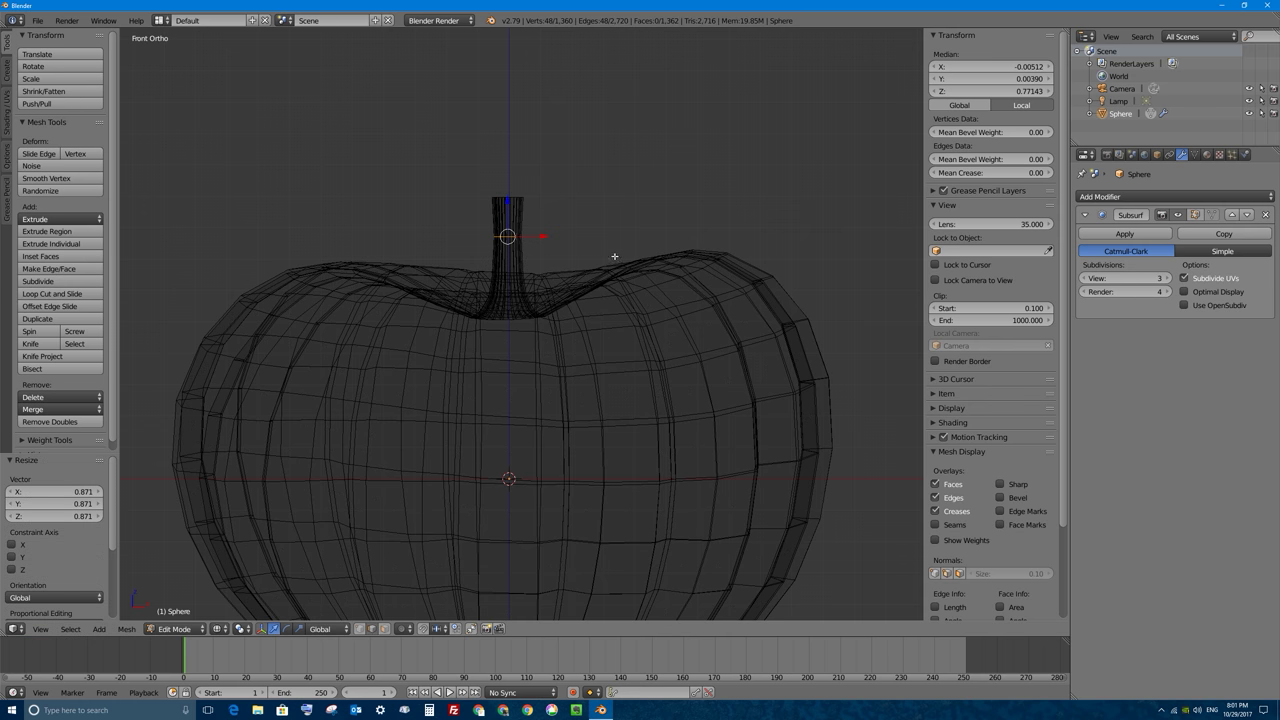
Bevel the stem's middle edge loop with 3 segments and an amount of about 0.081
{"action": "key", "text": "ctrl+b"}
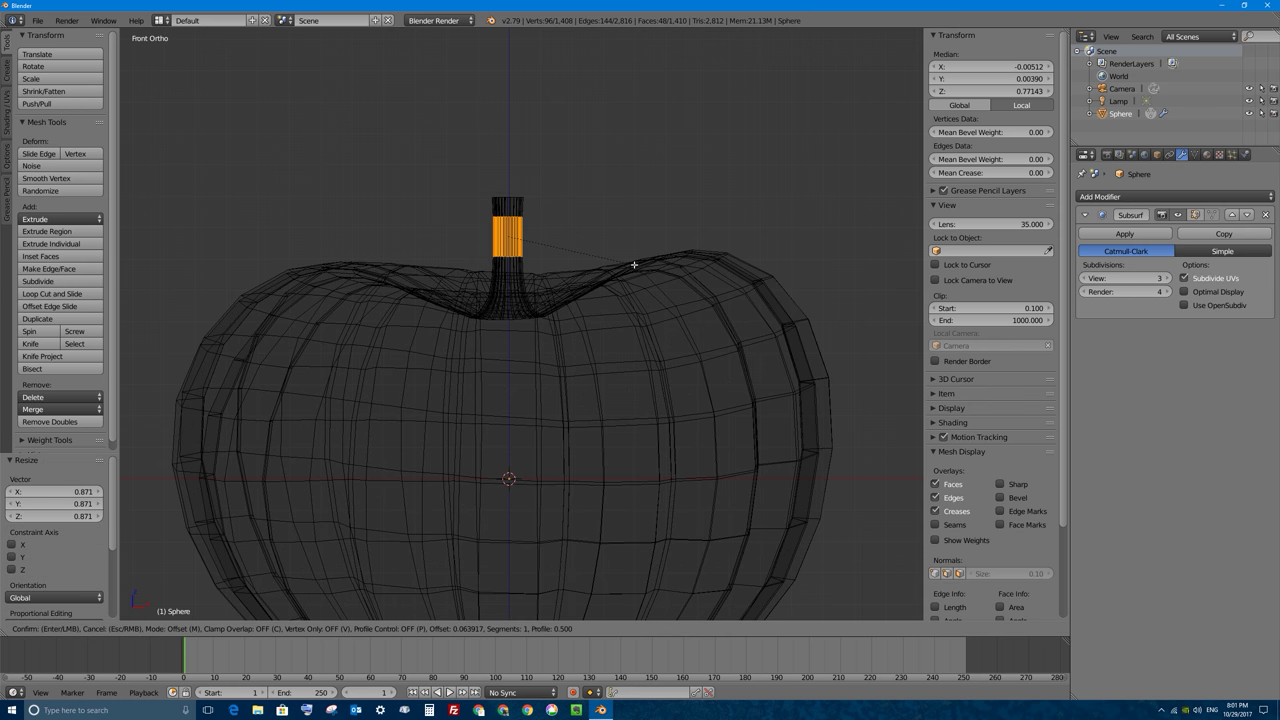
{"action": "scroll", "coordinate": [639, 264], "scroll_direction": "up", "scroll_amount": 1}
{"action": "scroll", "coordinate": [639, 264], "scroll_direction": "up", "scroll_amount": 4}
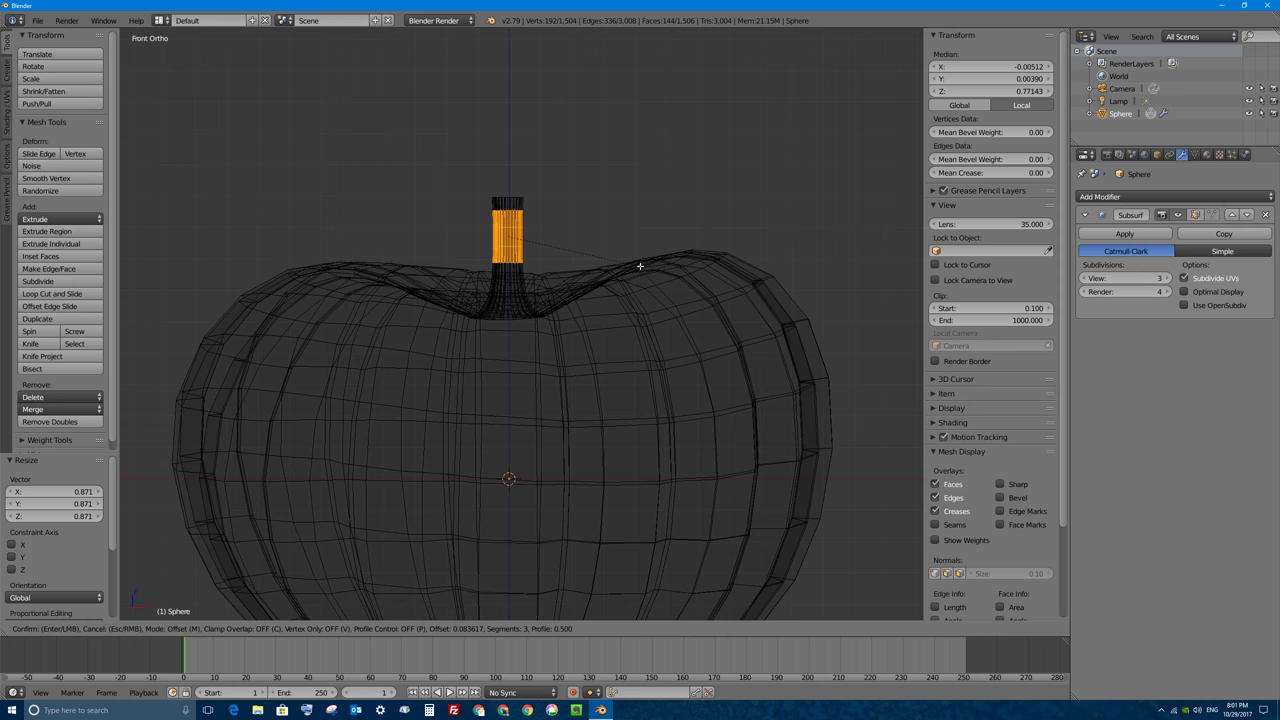
{"action": "left_click", "coordinate": [640, 266]}
In solid shading and face select mode, select the stem's round top face and grow the selection by one ring
{"action": "scroll", "coordinate": [505, 250], "scroll_direction": "up", "scroll_amount": 3}
{"action": "middle_click_drag", "start_coordinate": [515, 280], "coordinate": [499, 242]}
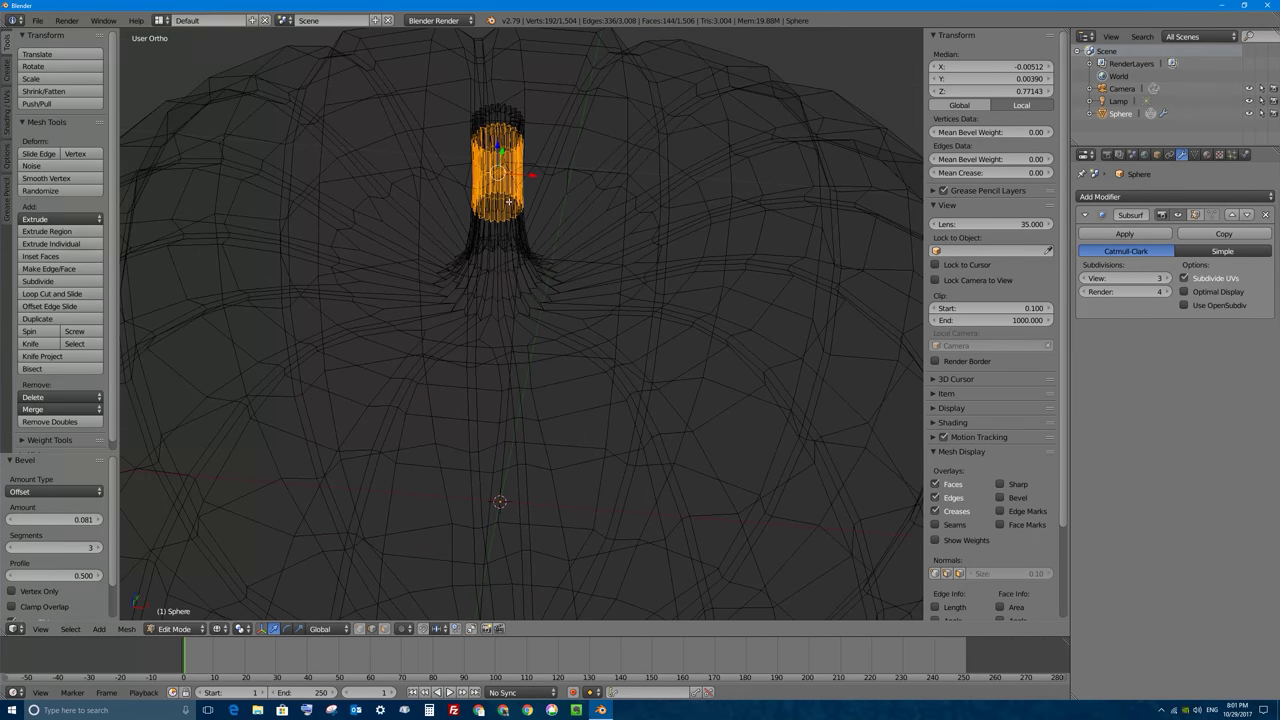
{"action": "key", "text": "z"}
{"action": "left_click", "coordinate": [384, 628]}
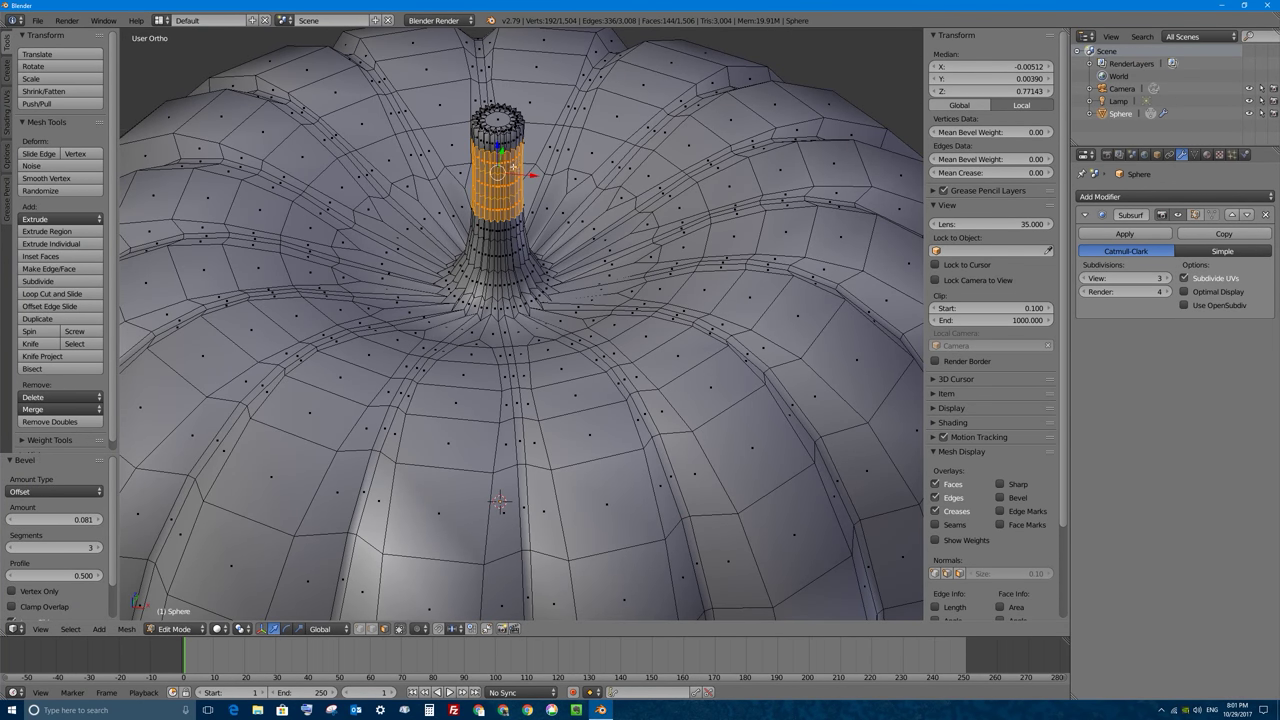
{"action": "right_click", "coordinate": [496, 117]}
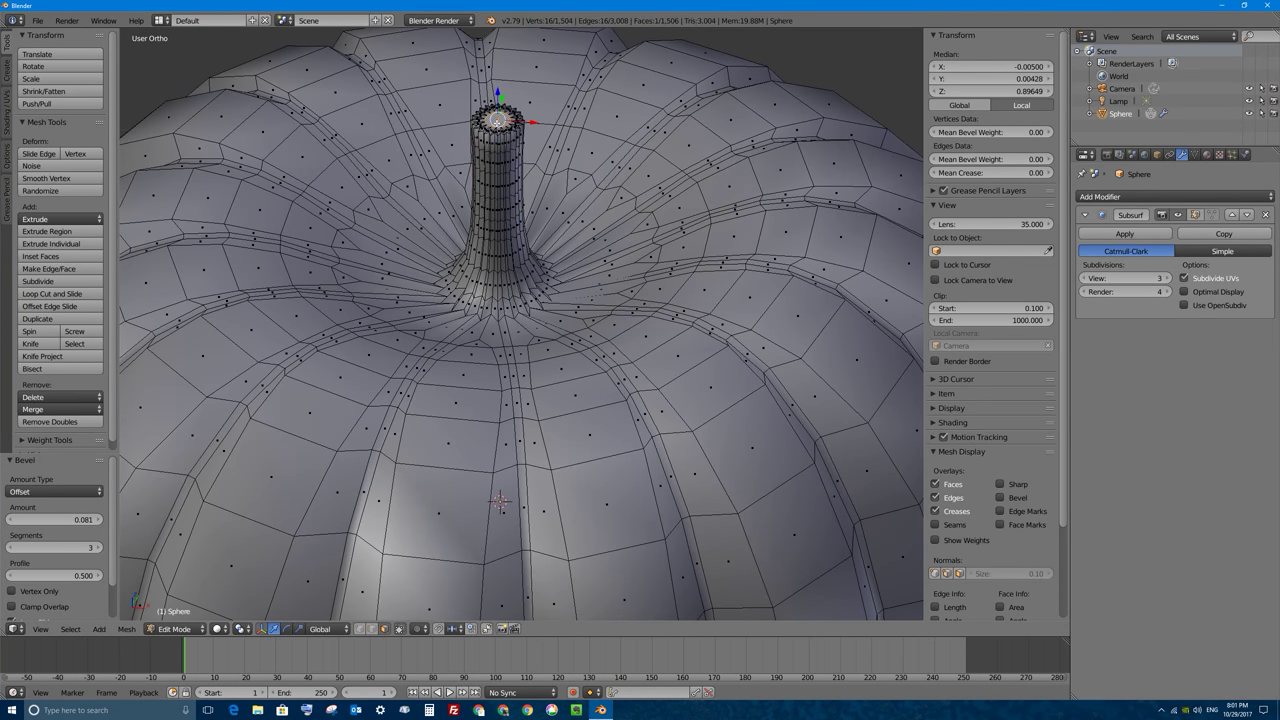
{"action": "left_click", "coordinate": [70, 628]}
{"action": "mouse_move", "coordinate": [158, 460]}
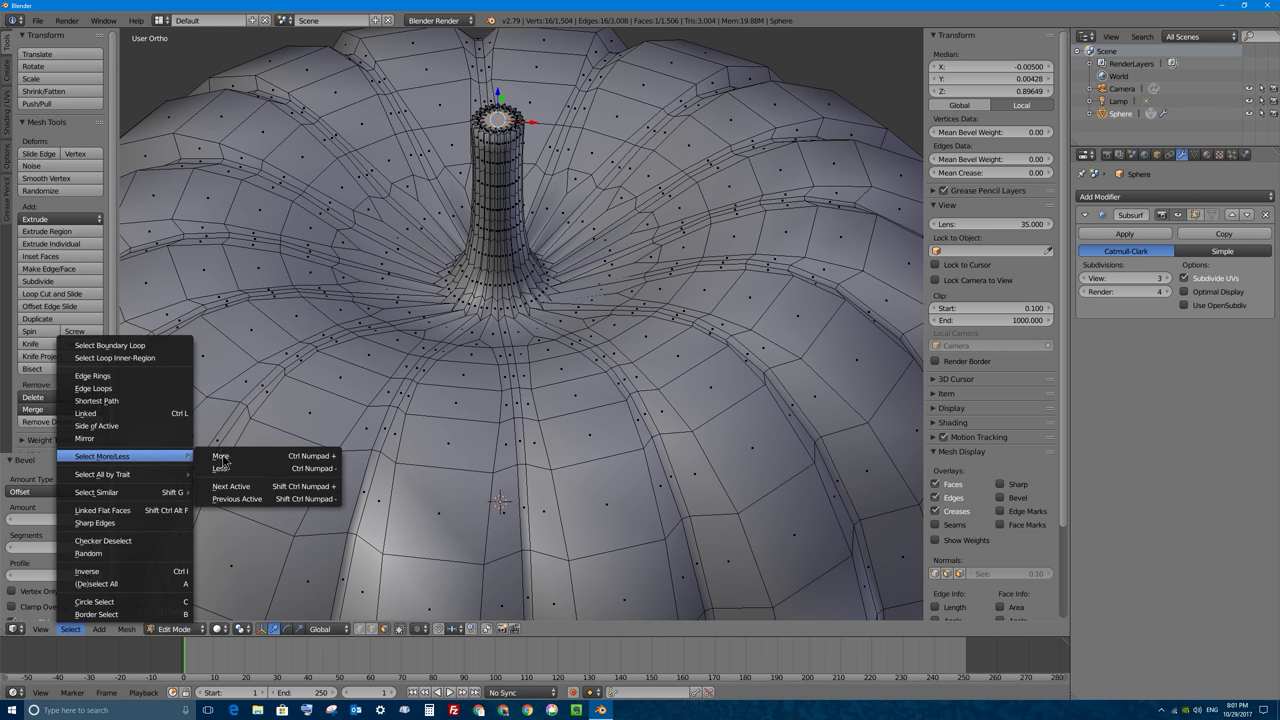
{"action": "left_click", "coordinate": [222, 458]}
From the front view, extrude the stem top upward by about 0.03 and widen it to about 1.208
{"action": "key", "text": "KP_1"}
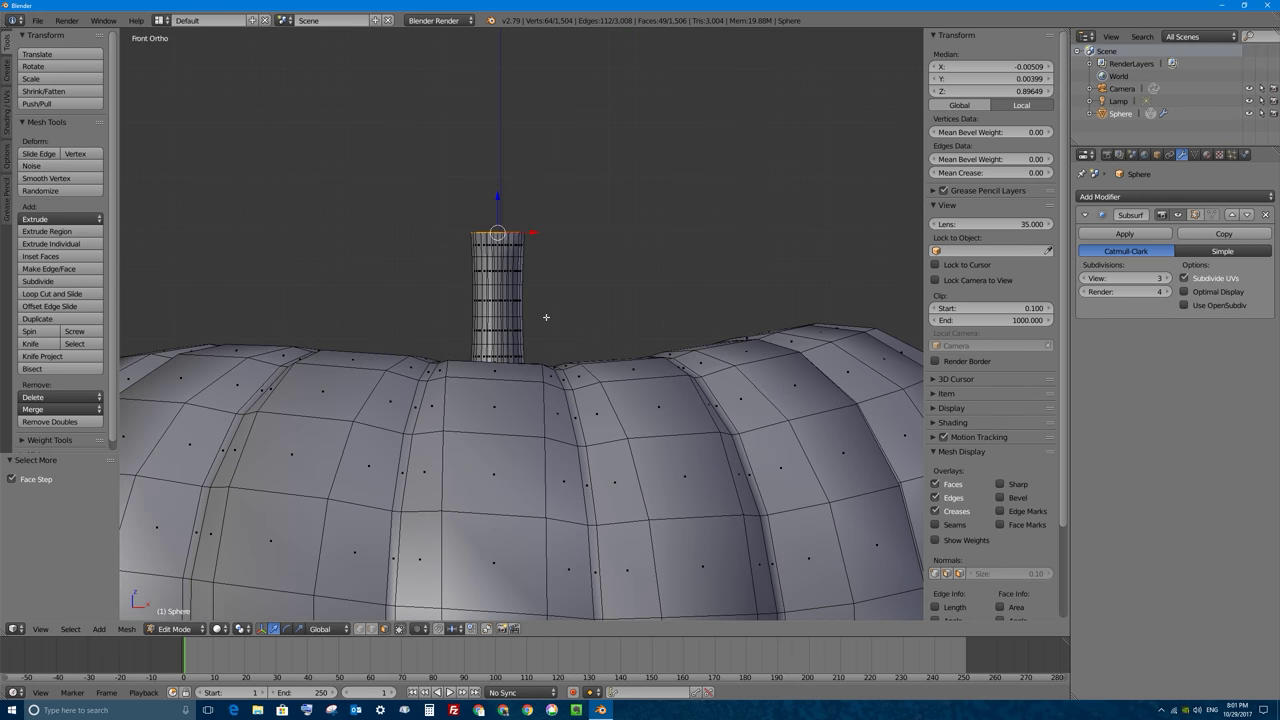
{"action": "key", "text": "e"}
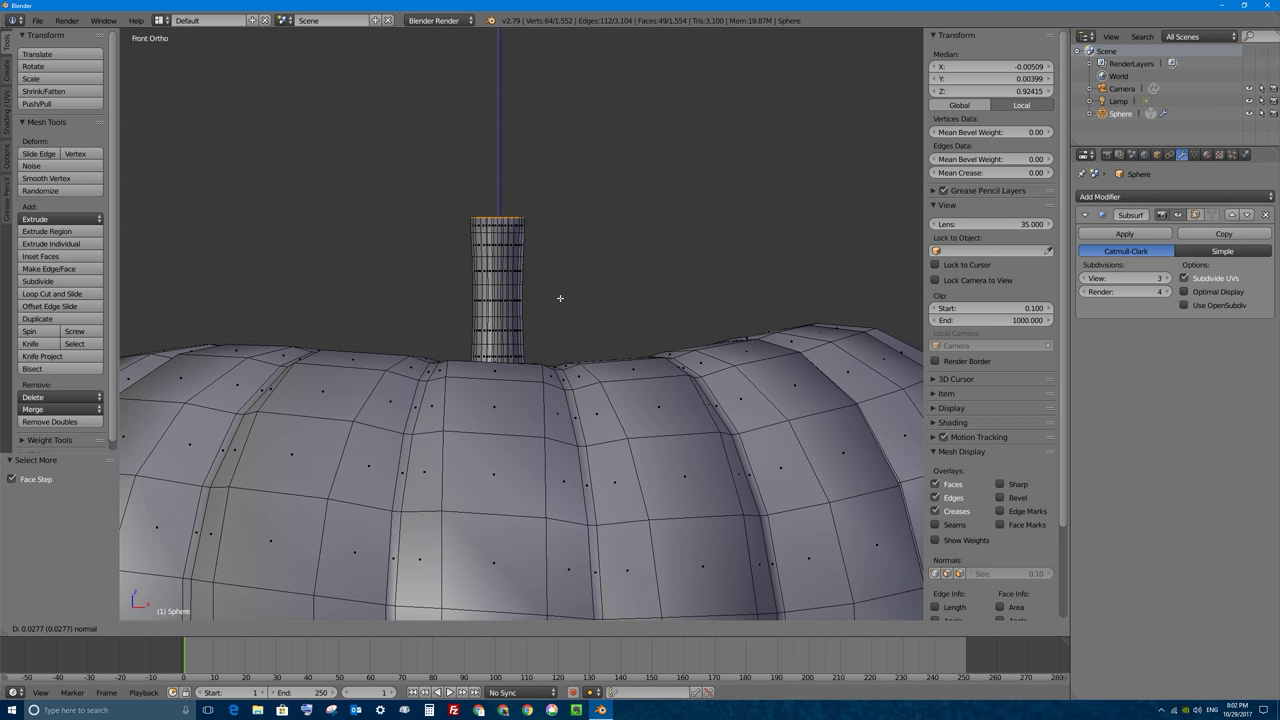
{"action": "left_click", "coordinate": [560, 297]}
{"action": "key", "text": "s"}
{"action": "left_click", "coordinate": [618, 303]}
Extrude the widened stem top upward by about 0.032 and flare it to about 1.298
{"action": "key", "text": "e"}
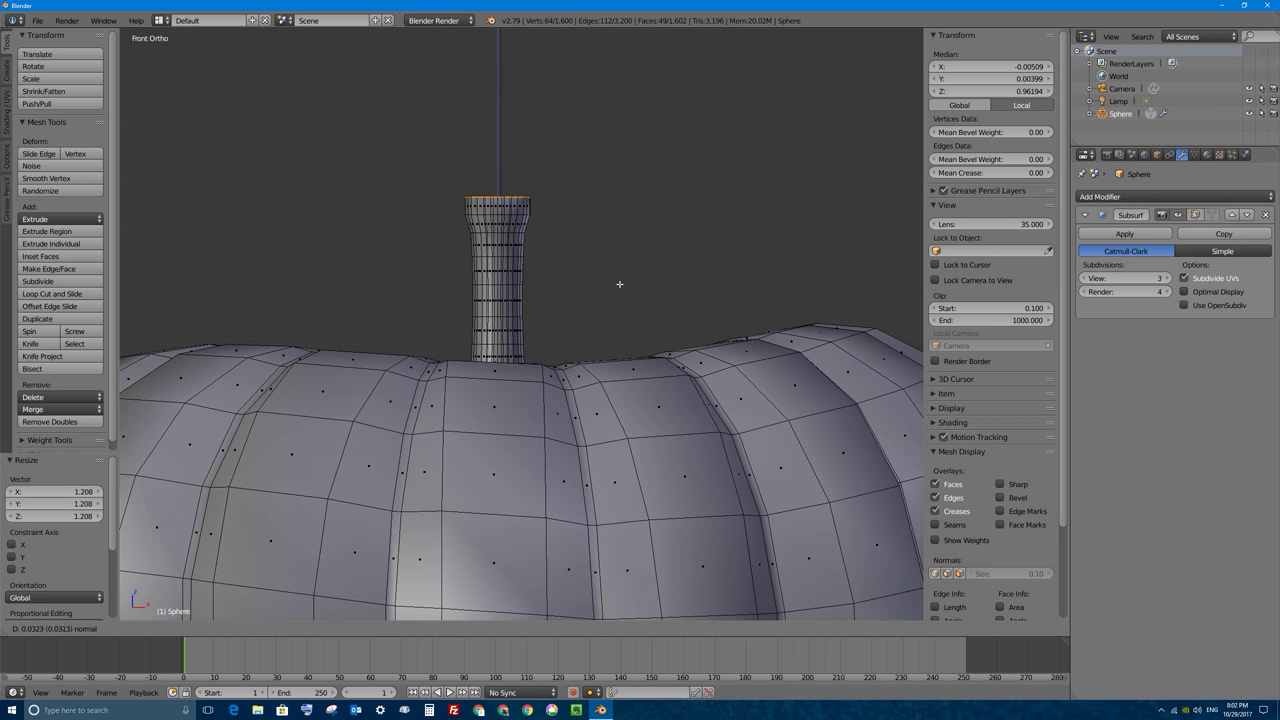
{"action": "left_click", "coordinate": [622, 282]}
{"action": "key", "text": "s"}
{"action": "left_click", "coordinate": [685, 307]}
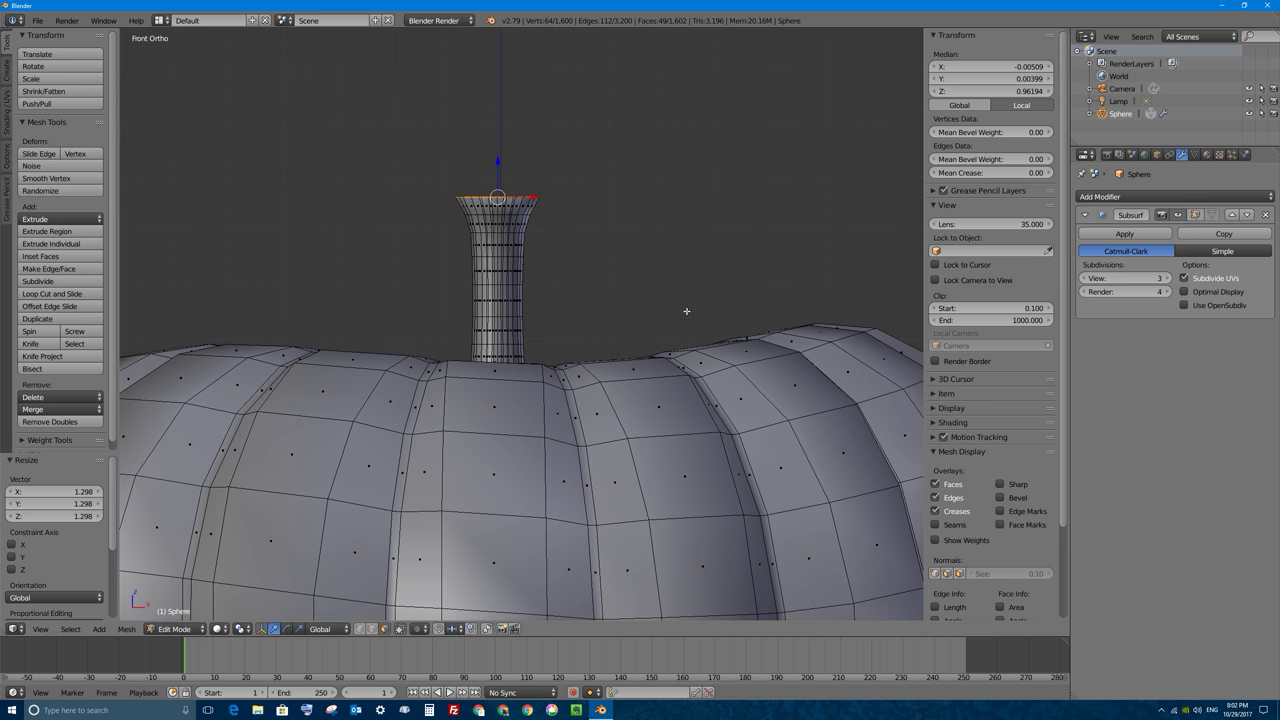
Extrude the flared stem top upward twice, by about 0.018 and about 0.010
{"action": "key", "text": "e"}
{"action": "left_click", "coordinate": [685, 281]}
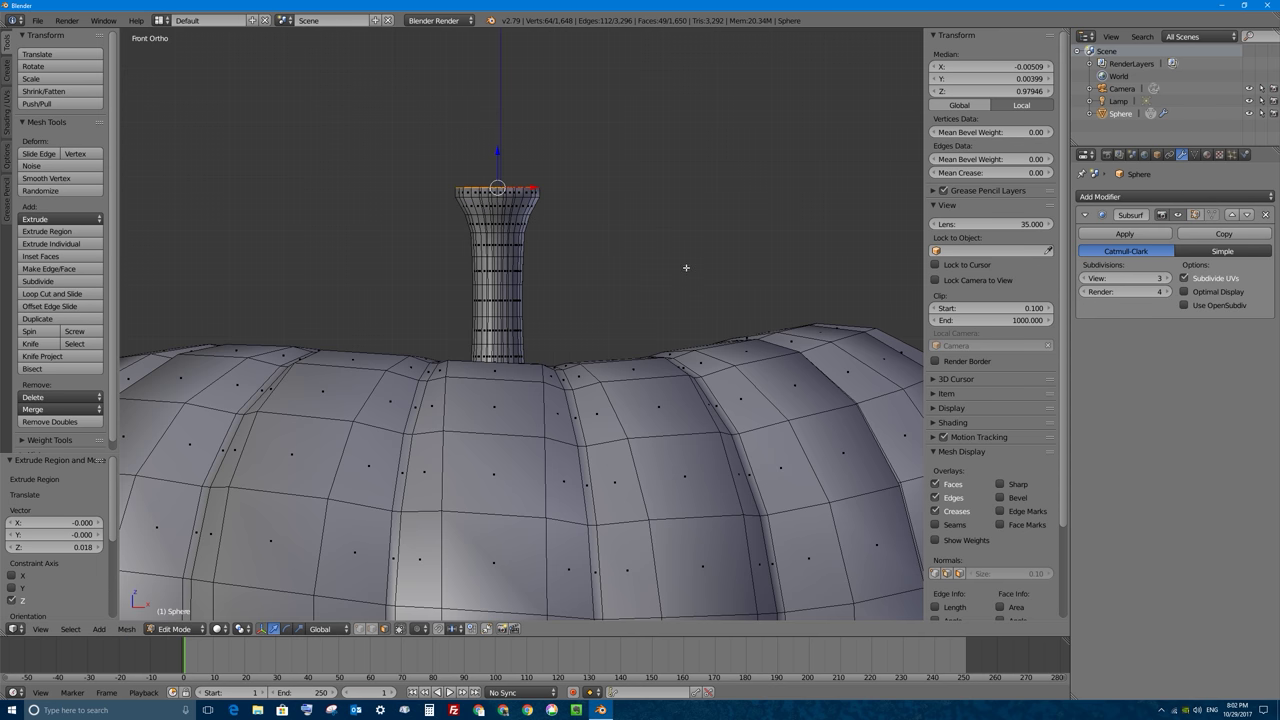
{"action": "middle_click_drag", "start_coordinate": [686, 267], "coordinate": [684, 283]}
{"action": "key", "text": "e"}
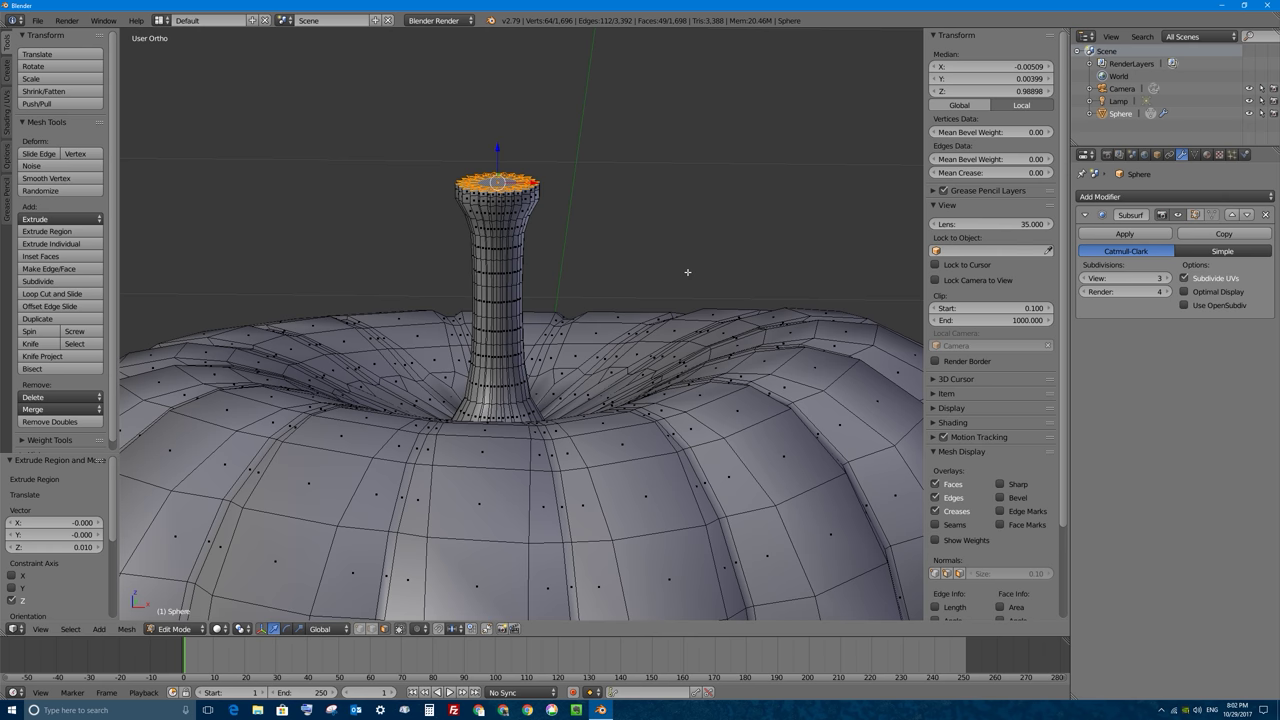
{"action": "left_click", "coordinate": [690, 273]}
Shrink the stem's top faces to about 0.866 and lower them along Z by about 0.008
{"action": "key", "text": "s"}
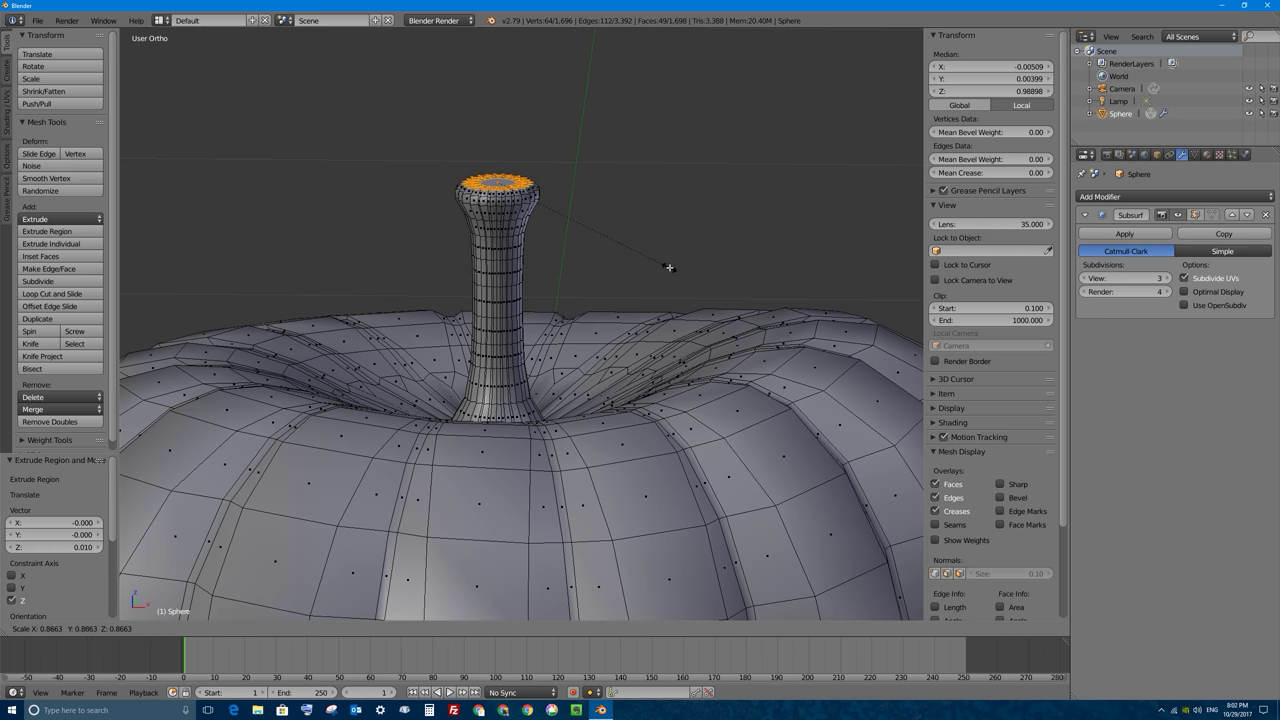
{"action": "left_click", "coordinate": [669, 266]}
{"action": "key", "text": "g"}
{"action": "key", "text": "z"}
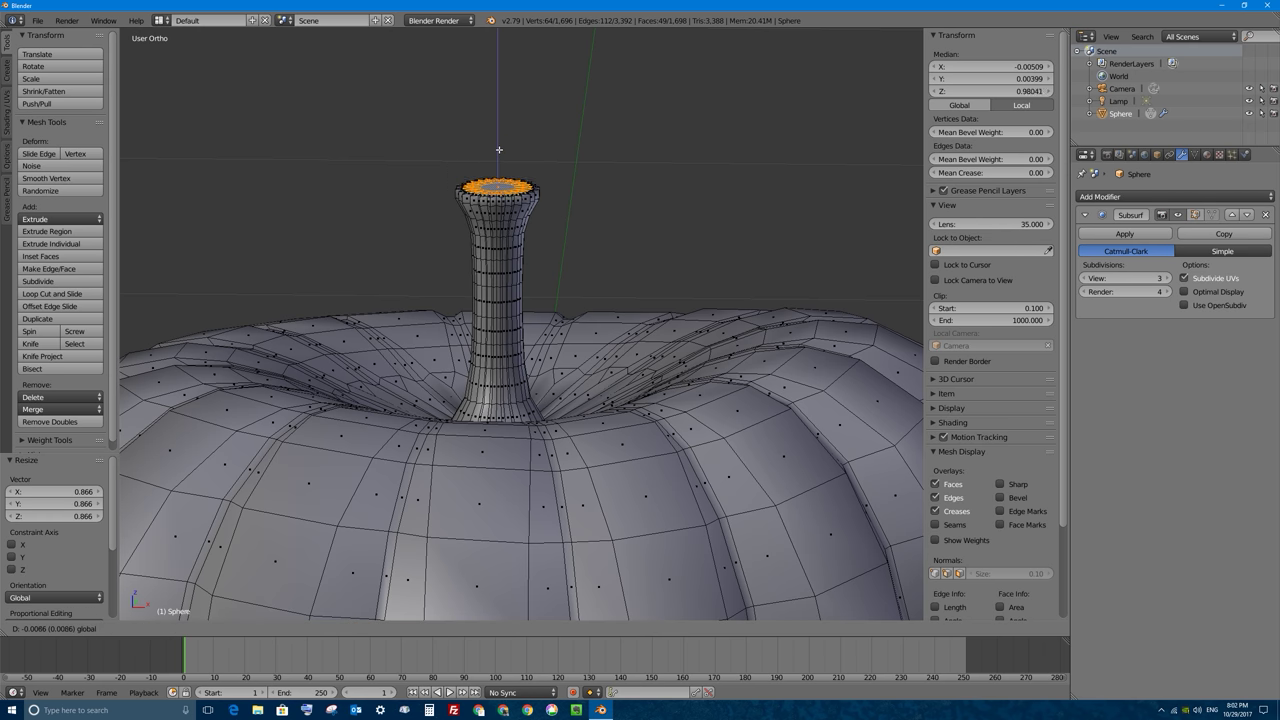
{"action": "left_click", "coordinate": [499, 150]}
Add a centred edge loop around the side of the stem's flared rim and widen it to about 1.071
{"action": "scroll", "coordinate": [500, 190], "scroll_direction": "up", "scroll_amount": 5}
{"action": "middle_click_drag", "start_coordinate": [503, 199], "coordinate": [562, 237]}
{"action": "scroll", "coordinate": [571, 242], "scroll_direction": "up", "scroll_amount": 3}
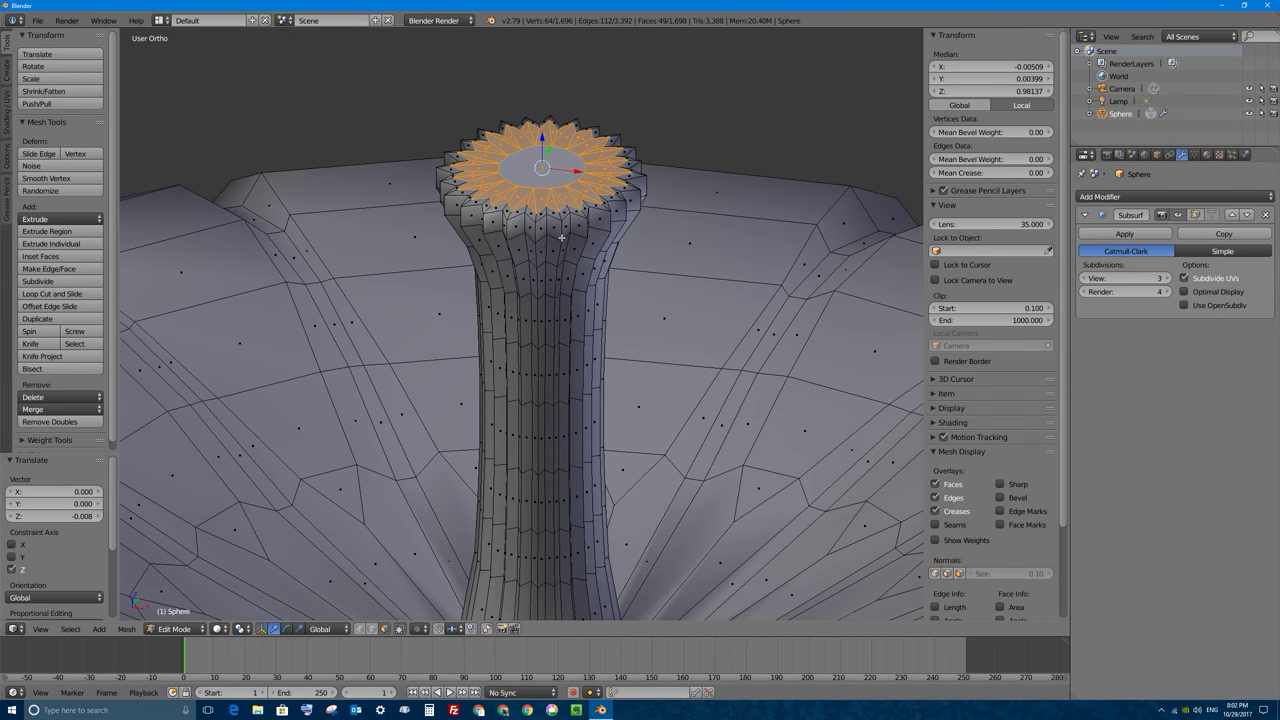
{"action": "key", "text": "ctrl+r"}
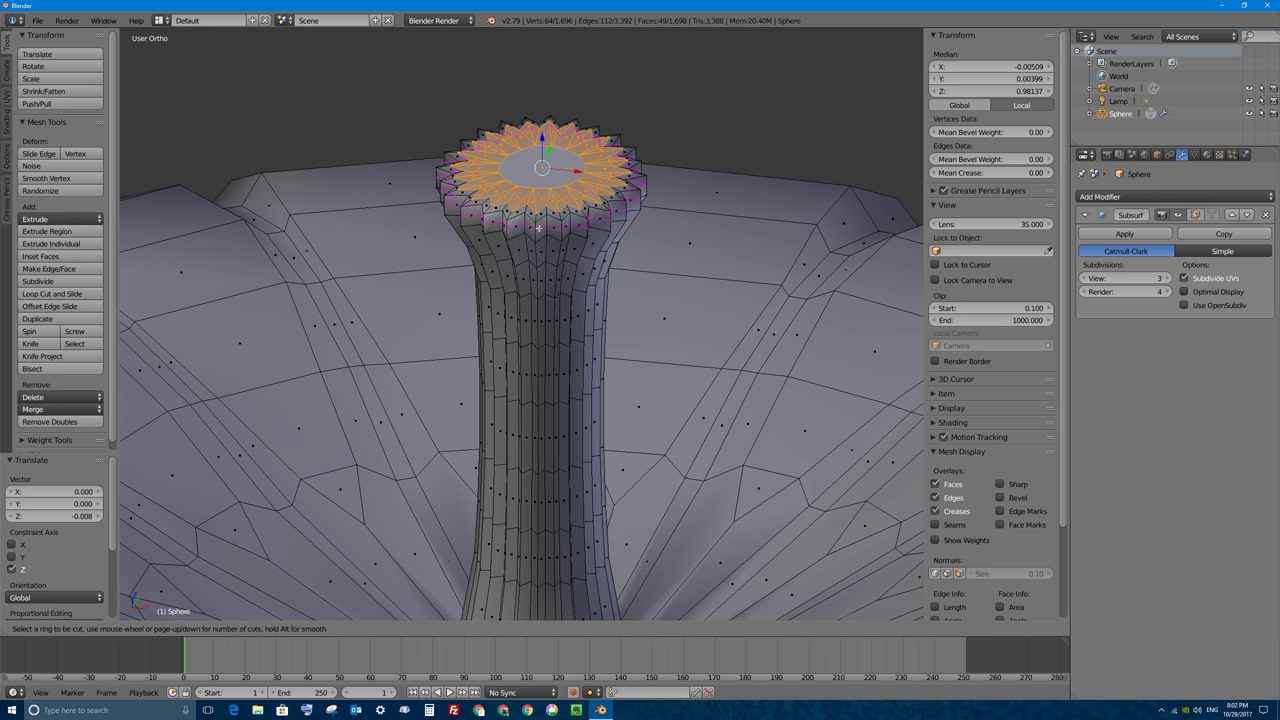
{"action": "left_click", "coordinate": [538, 228]}
{"action": "right_click", "coordinate": [620, 235]}
{"action": "key", "text": "s"}
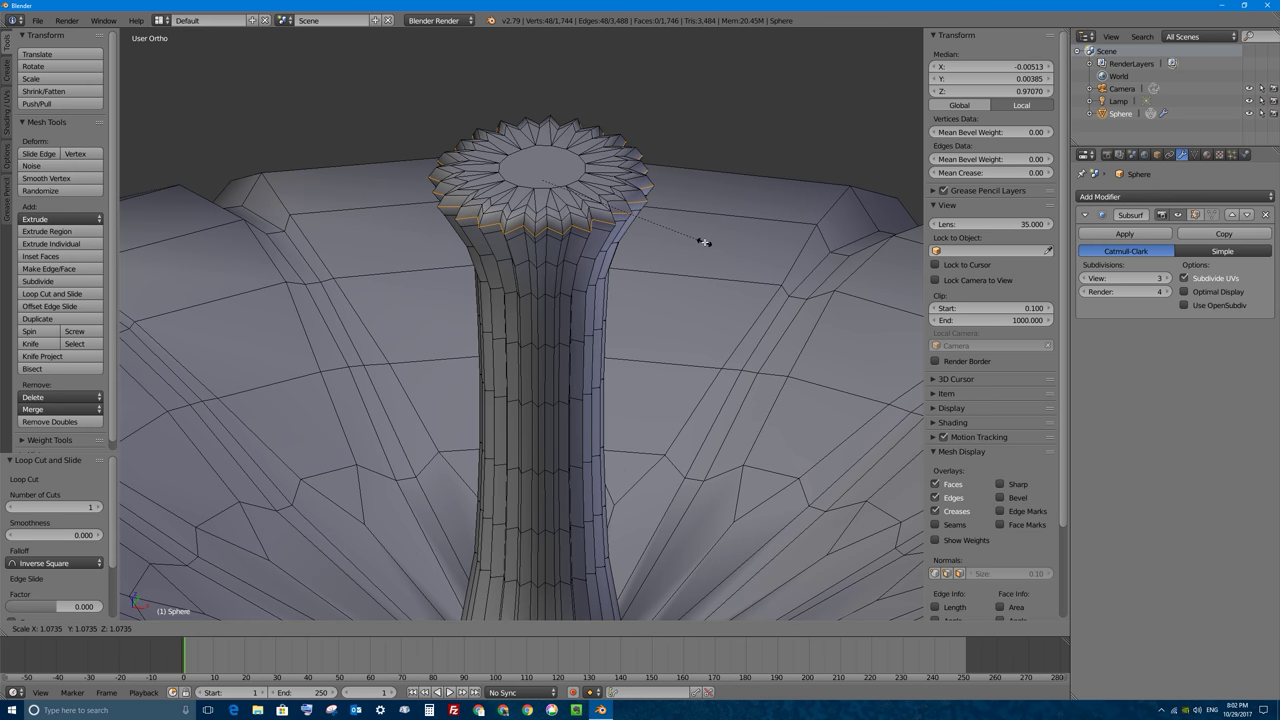
{"action": "left_click", "coordinate": [704, 242]}
{"action": "mouse_move", "coordinate": [700, 237]}
{"action": "middle_mouse_down"}
{"action": "mouse_move", "coordinate": [714, 220]}
{"action": "mouse_move", "coordinate": [683, 279]}
{"action": "mouse_move", "coordinate": [663, 200]}
{"action": "mouse_move", "coordinate": [677, 232]}
{"action": "middle_mouse_up"}
{"action": "key", "text": "s"}
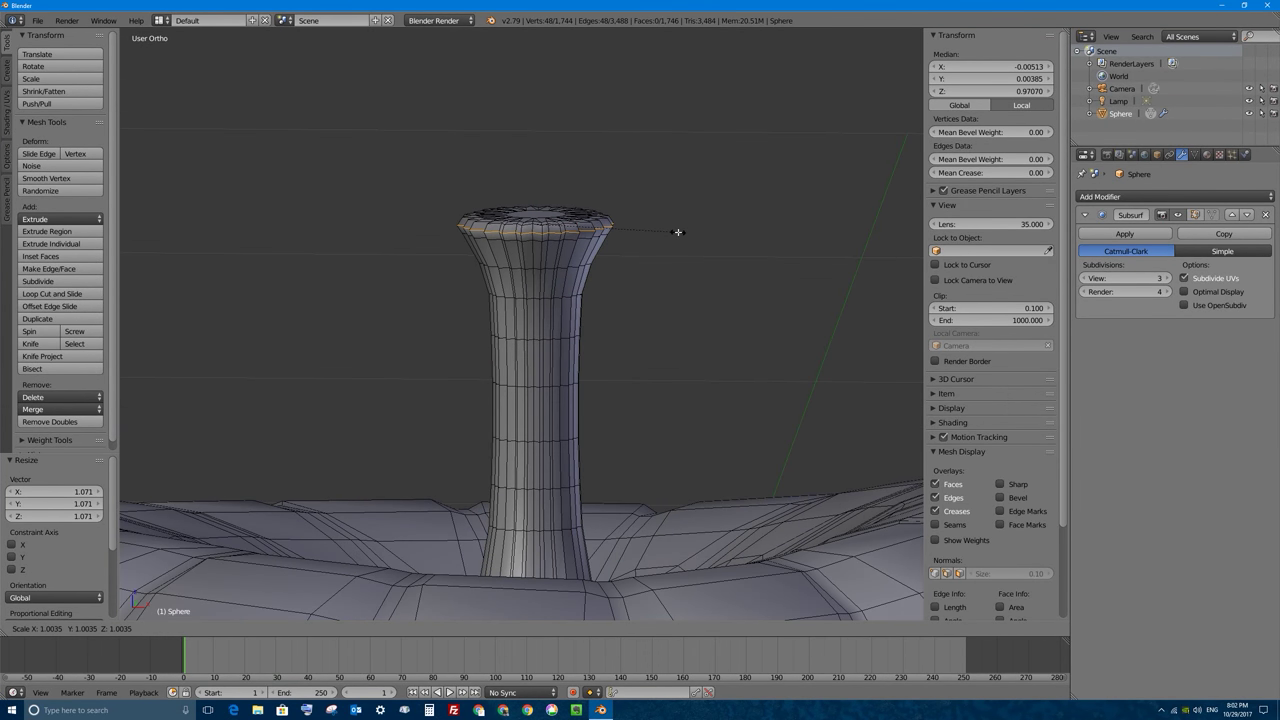
{"action": "left_click", "coordinate": [680, 232]}
Leave Edit Mode and examine the smoothed stem and the pumpkin's top from several angles
{"action": "key", "text": "Tab"}
{"action": "scroll", "coordinate": [625, 317], "scroll_direction": "down", "scroll_amount": 3}
{"action": "middle_click_drag", "start_coordinate": [625, 317], "coordinate": [553, 459]}
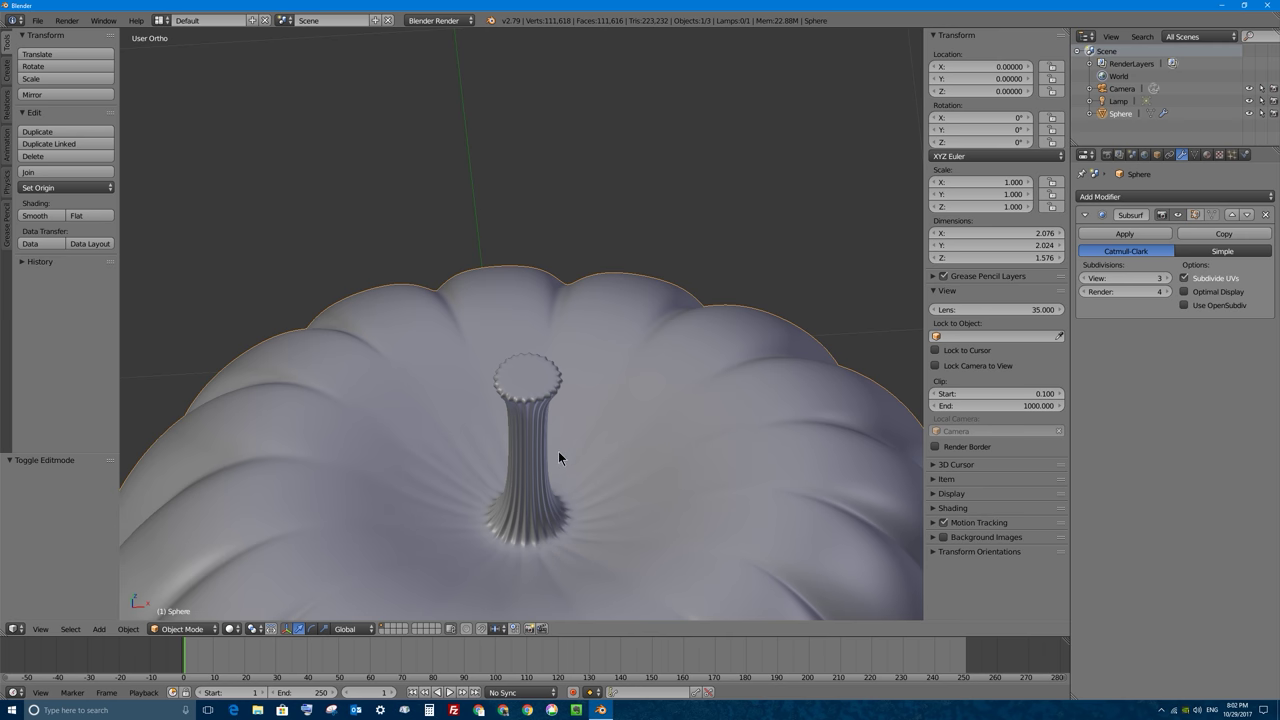
{"action": "middle_click_drag", "start_coordinate": [560, 451], "coordinate": [543, 489]}
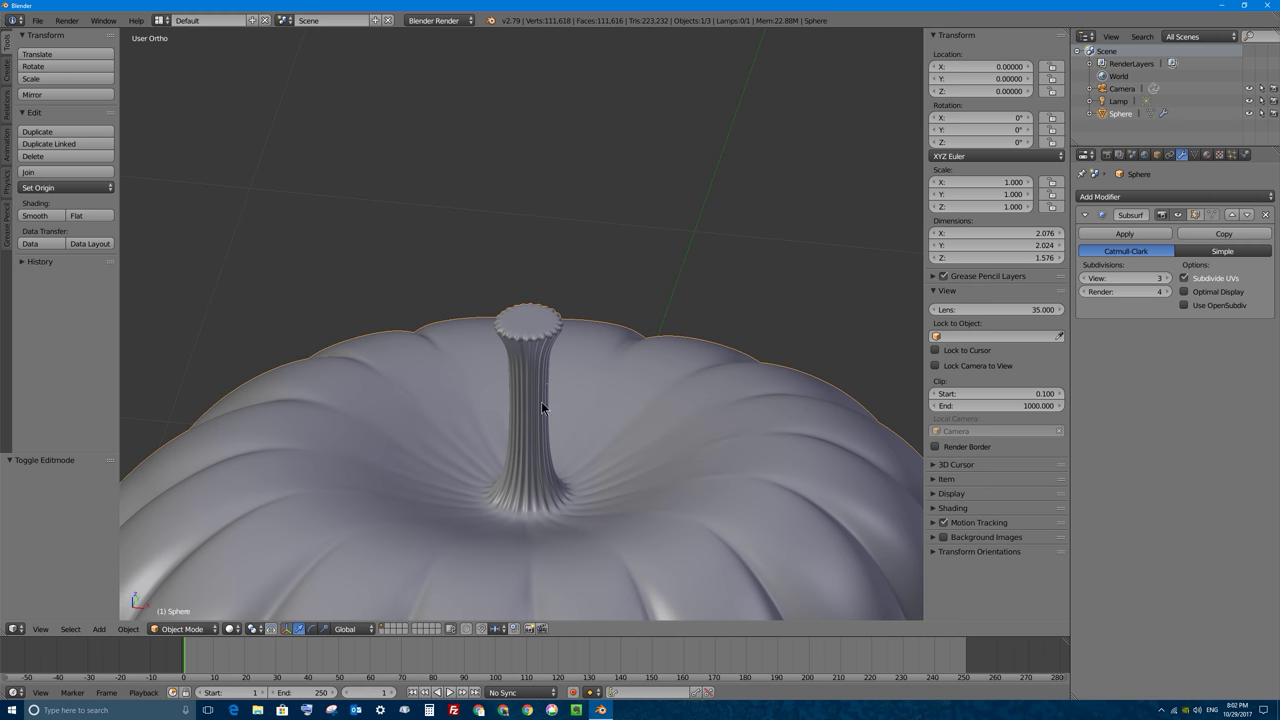
{"action": "middle_click_drag", "start_coordinate": [594, 360], "coordinate": [605, 390]}
{"action": "scroll", "coordinate": [557, 356], "scroll_direction": "down", "scroll_amount": 3}
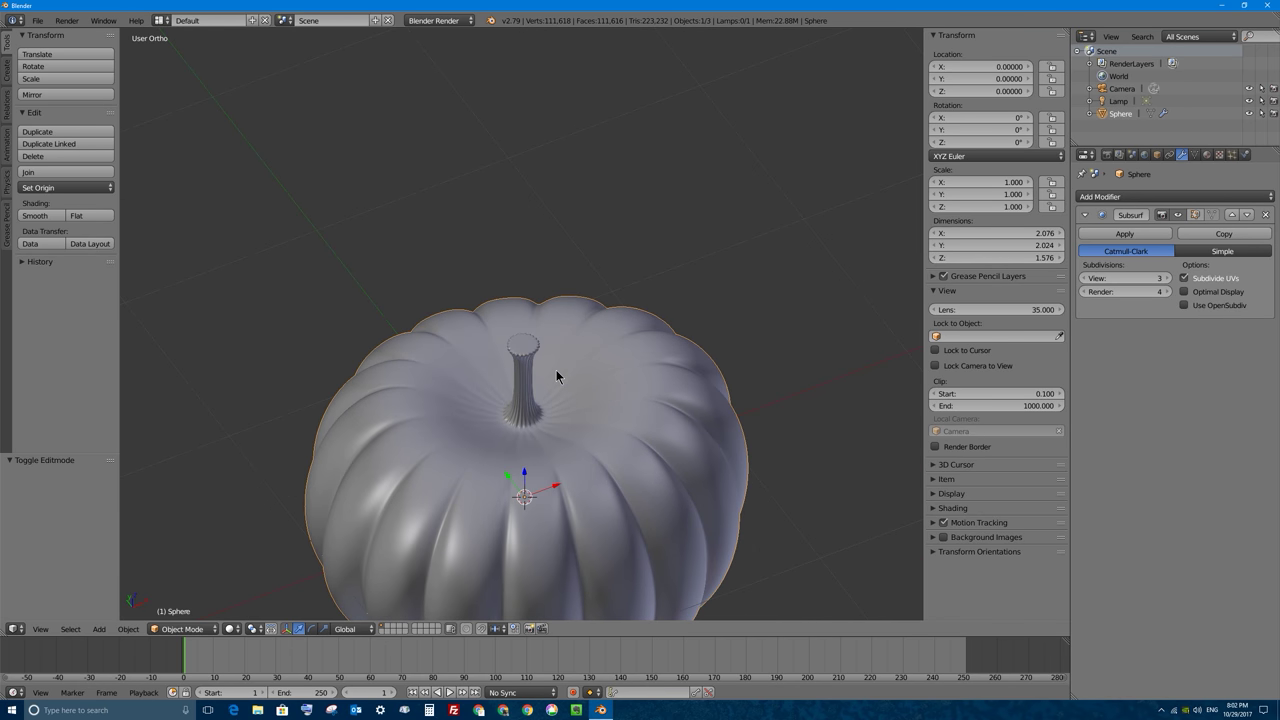
{"action": "scroll", "coordinate": [519, 349], "scroll_direction": "up", "scroll_amount": 5}
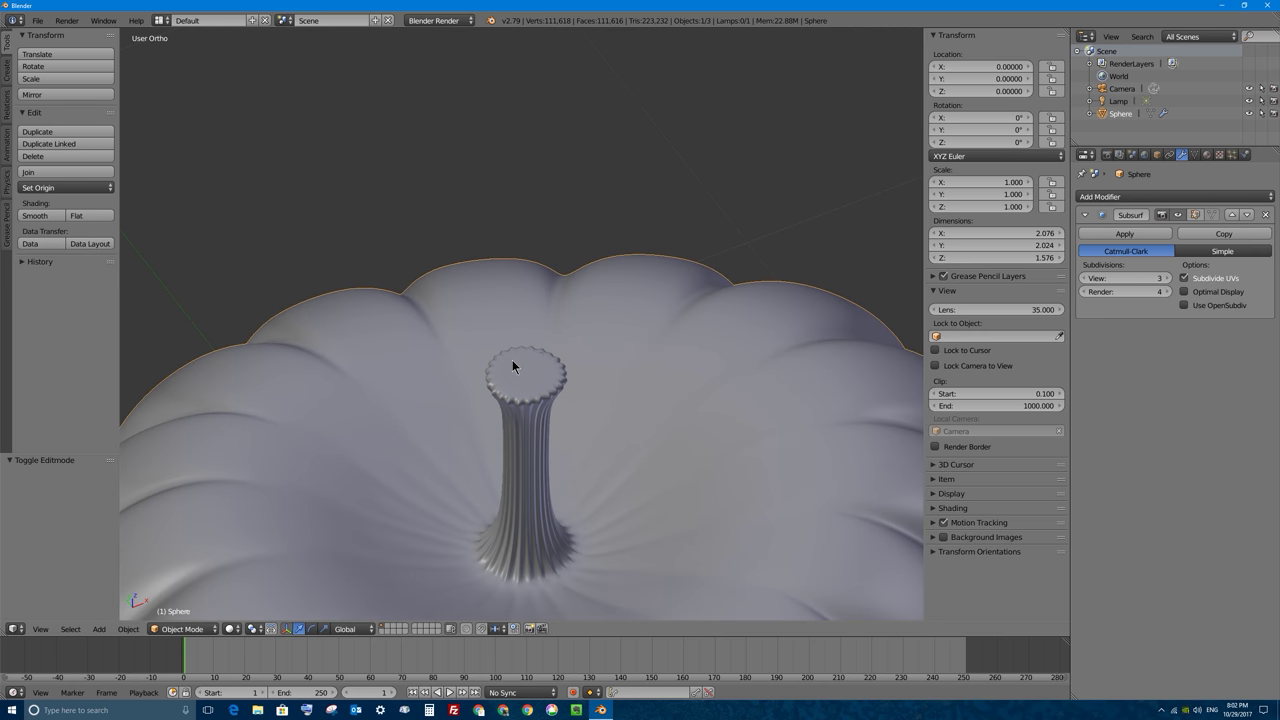
Enter Edit Mode with face selection and select the stem's top face, growing the selection to cover the whole flared rim
{"action": "key", "text": "Tab"}
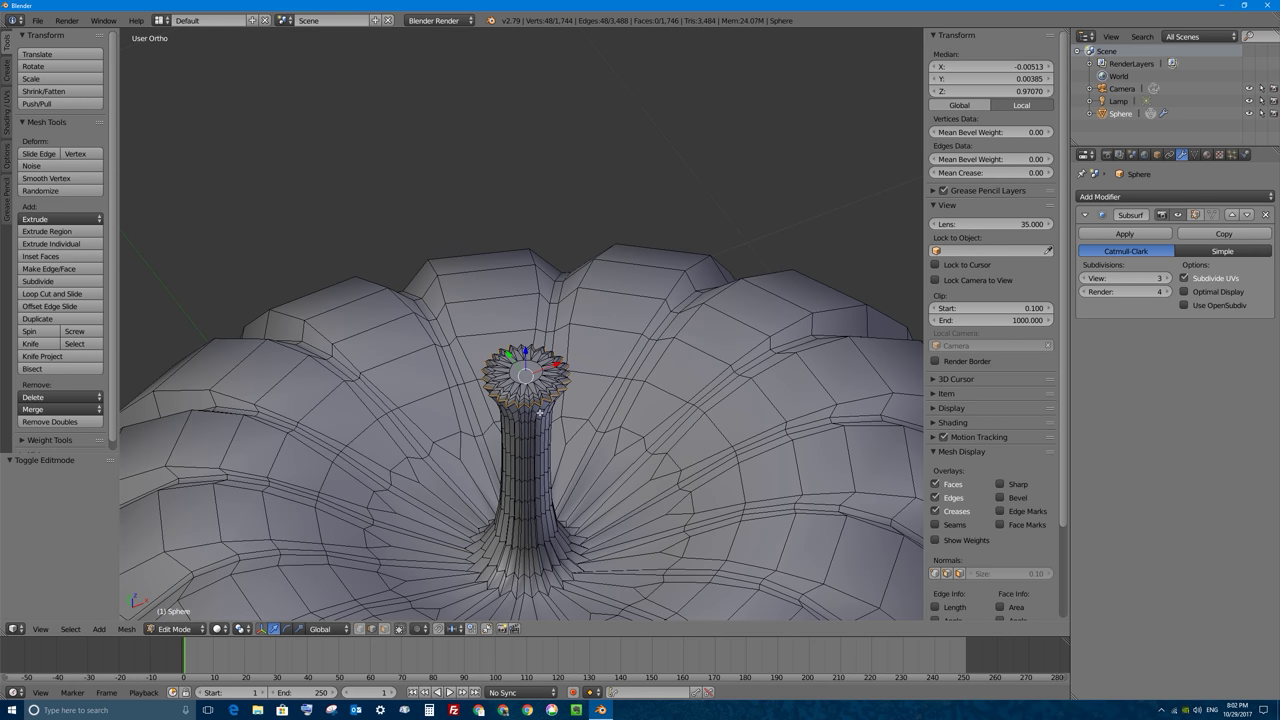
{"action": "left_click", "coordinate": [386, 628]}
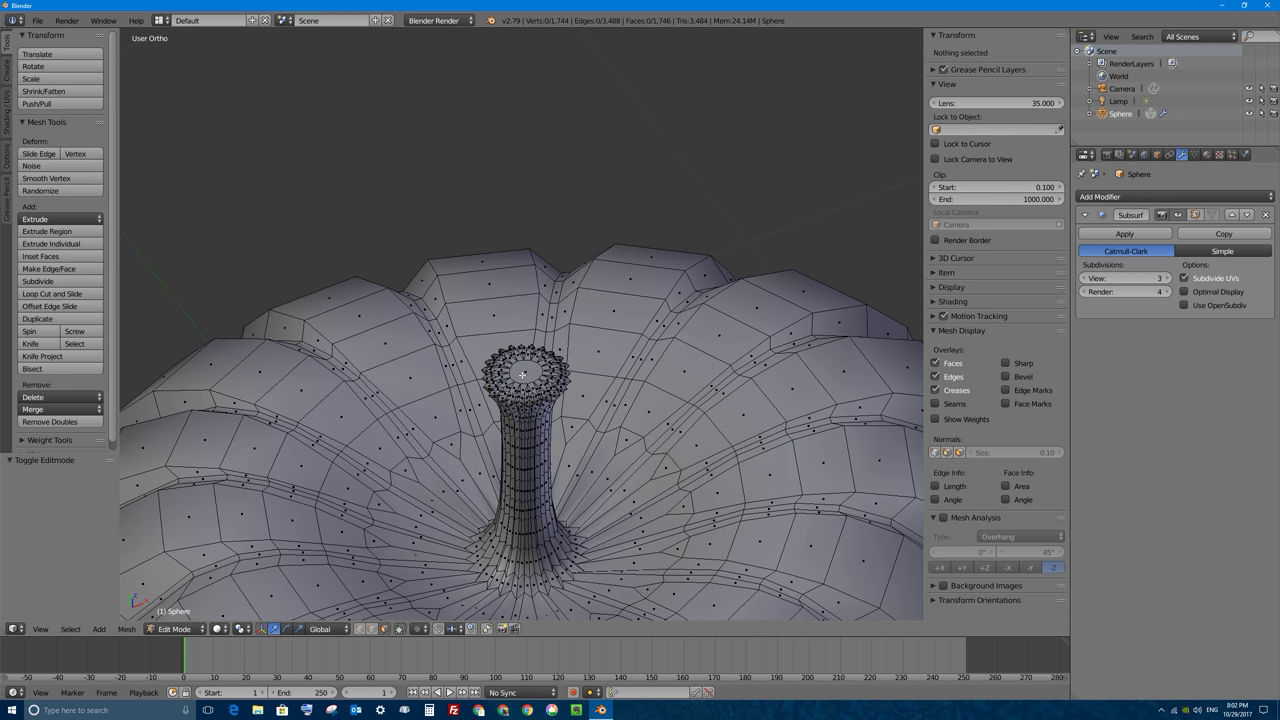
{"action": "right_click", "coordinate": [548, 381]}
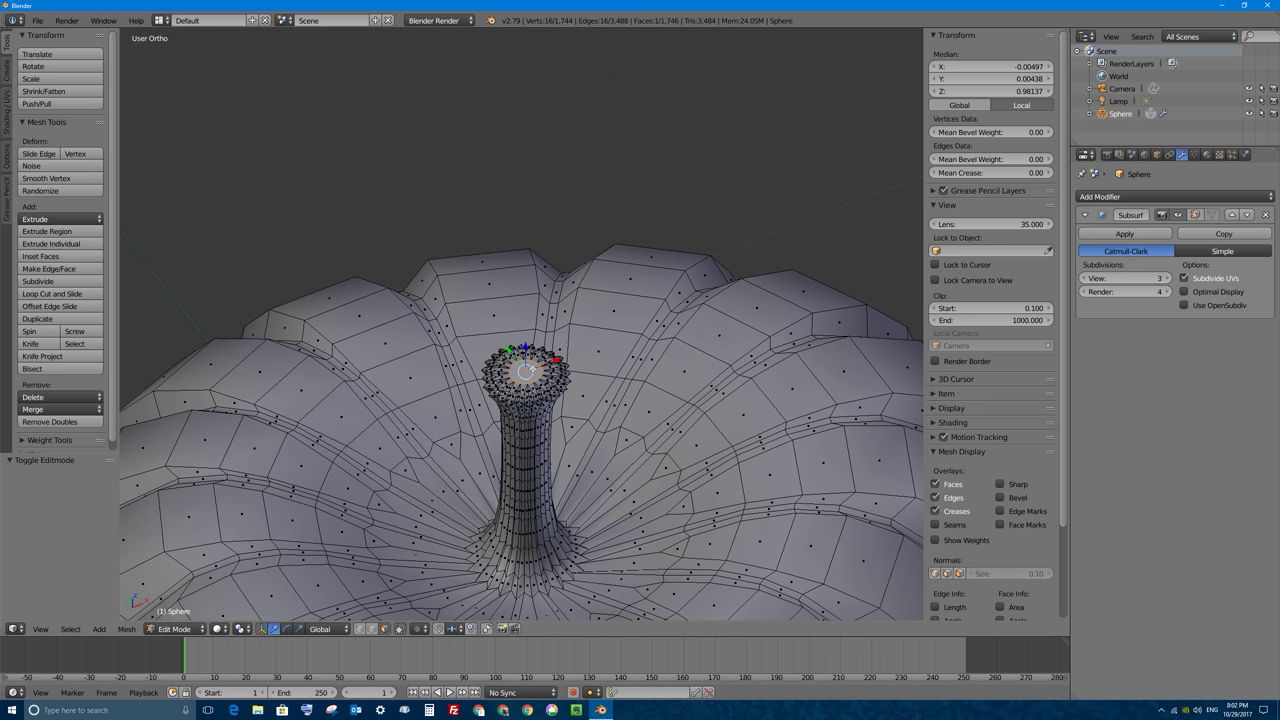
{"action": "key", "text": "ctrl+KP_Add"}
{"action": "key", "text": "ctrl+KP_Add"}
{"action": "key", "text": "ctrl+KP_Add"}
{"action": "key", "text": "ctrl+KP_Add"}
{"action": "key", "text": "ctrl+KP_Add"}
{"action": "key", "text": "ctrl+KP_Add"}
{"action": "key", "text": "ctrl+KP_Add"}
{"action": "key", "text": "ctrl+KP_Add"}
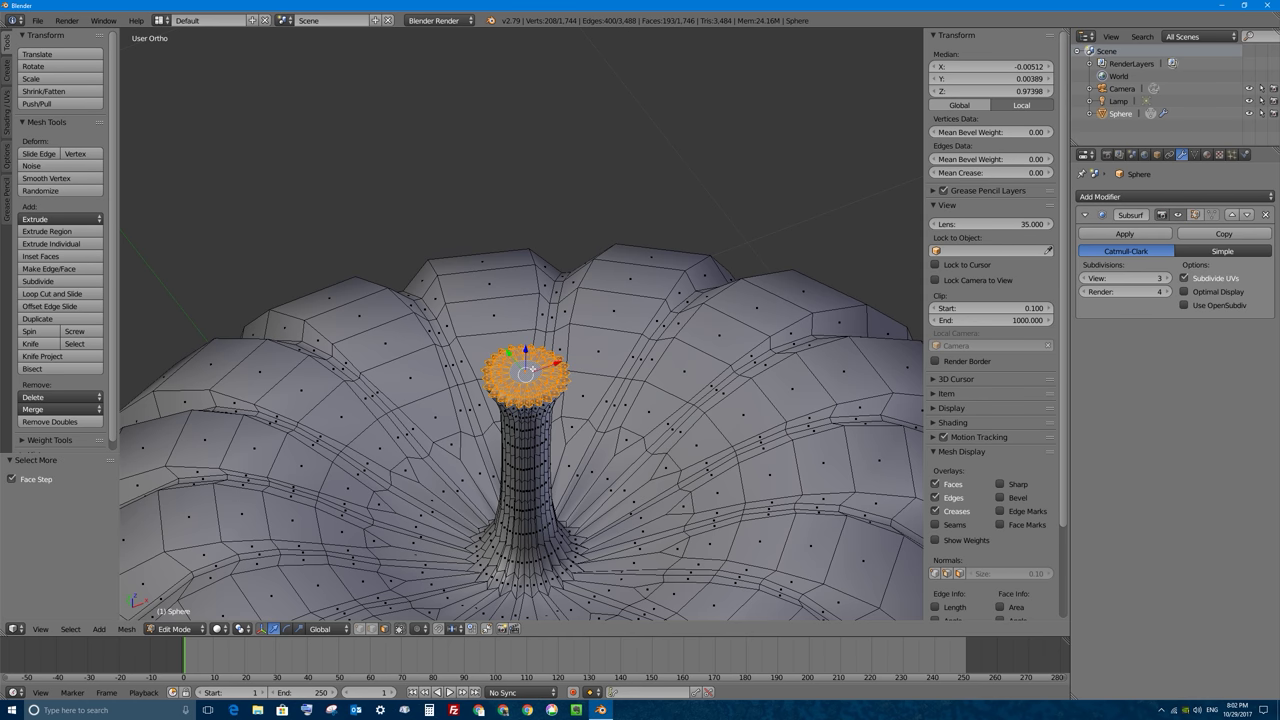
Show the stem as a wireframe from the front, place the 3D cursor to its right and make it the pivot point
{"action": "middle_click_drag", "start_coordinate": [568, 402], "coordinate": [560, 355]}
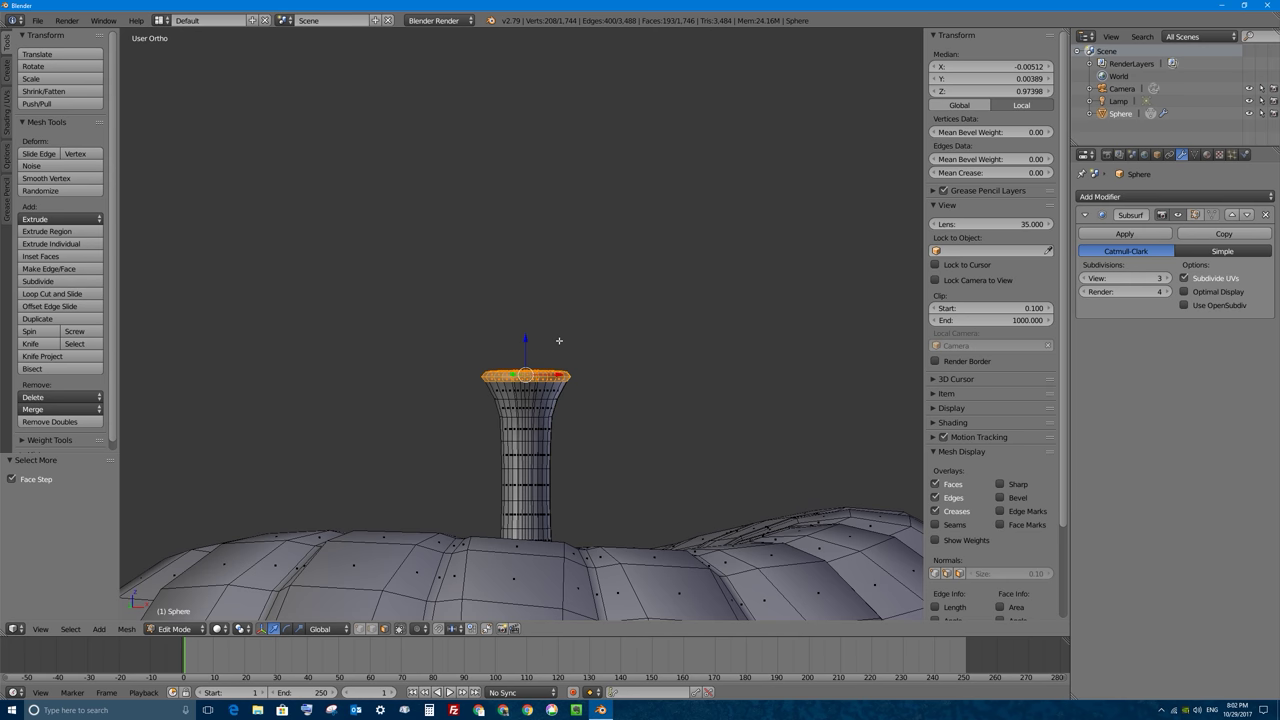
{"action": "key", "text": "KP_1"}
{"action": "mouse_move", "coordinate": [509, 483]}
{"action": "middle_mouse_down", "text": "shift"}
{"action": "mouse_move", "coordinate": [508, 375]}
{"action": "mouse_move", "coordinate": [560, 371]}
{"action": "middle_mouse_up", "text": "shift"}
{"action": "key", "text": "z"}
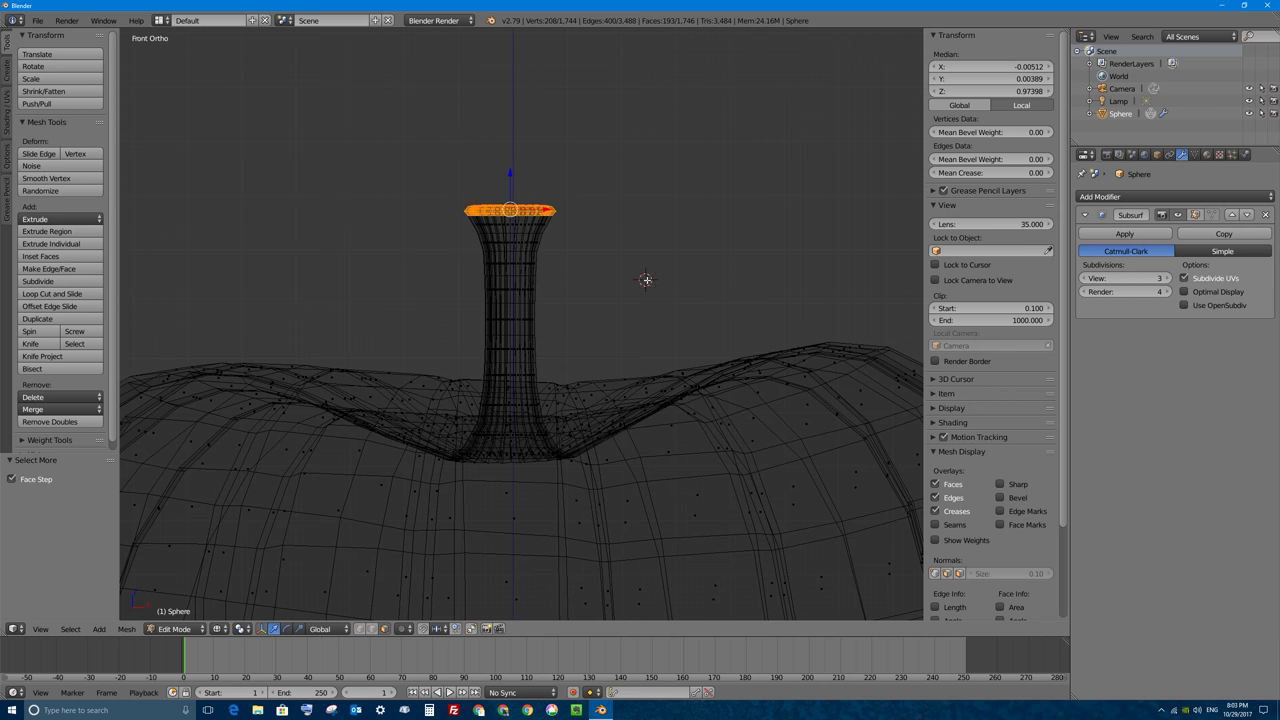
{"action": "left_click", "coordinate": [726, 358]}
{"action": "left_click", "coordinate": [587, 321]}
{"action": "left_click", "coordinate": [243, 629]}
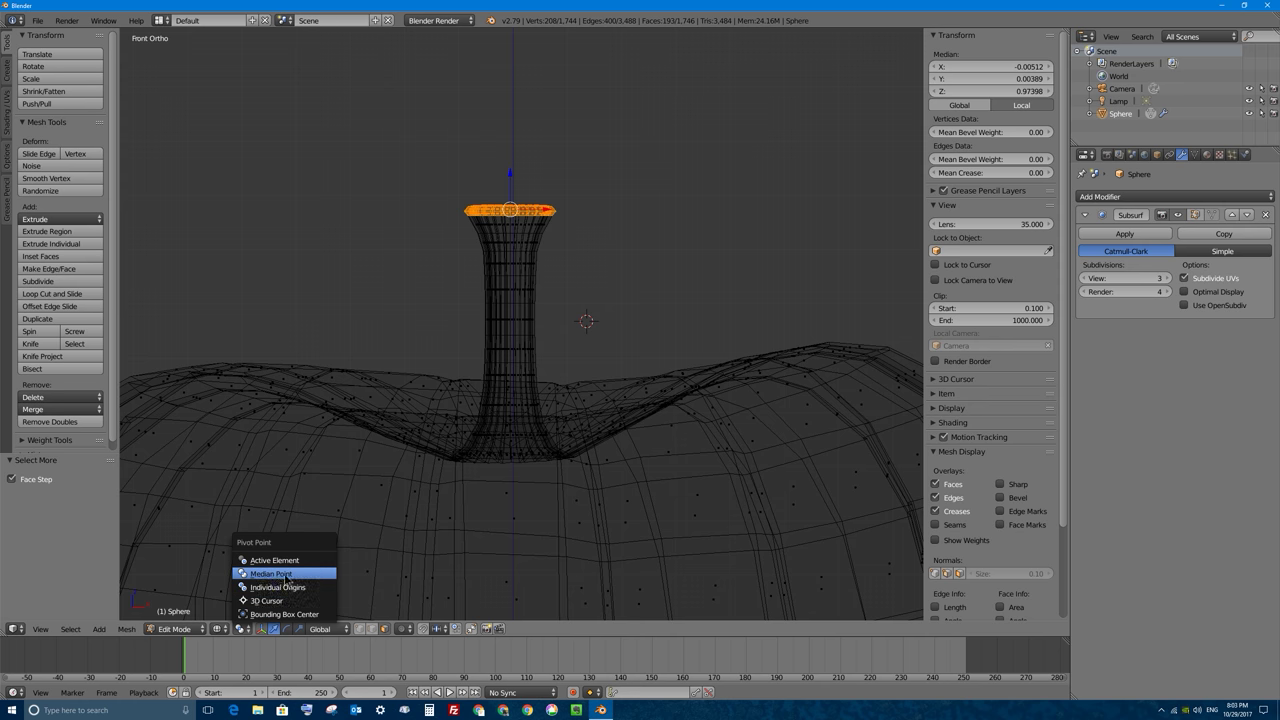
{"action": "left_click", "coordinate": [262, 600]}
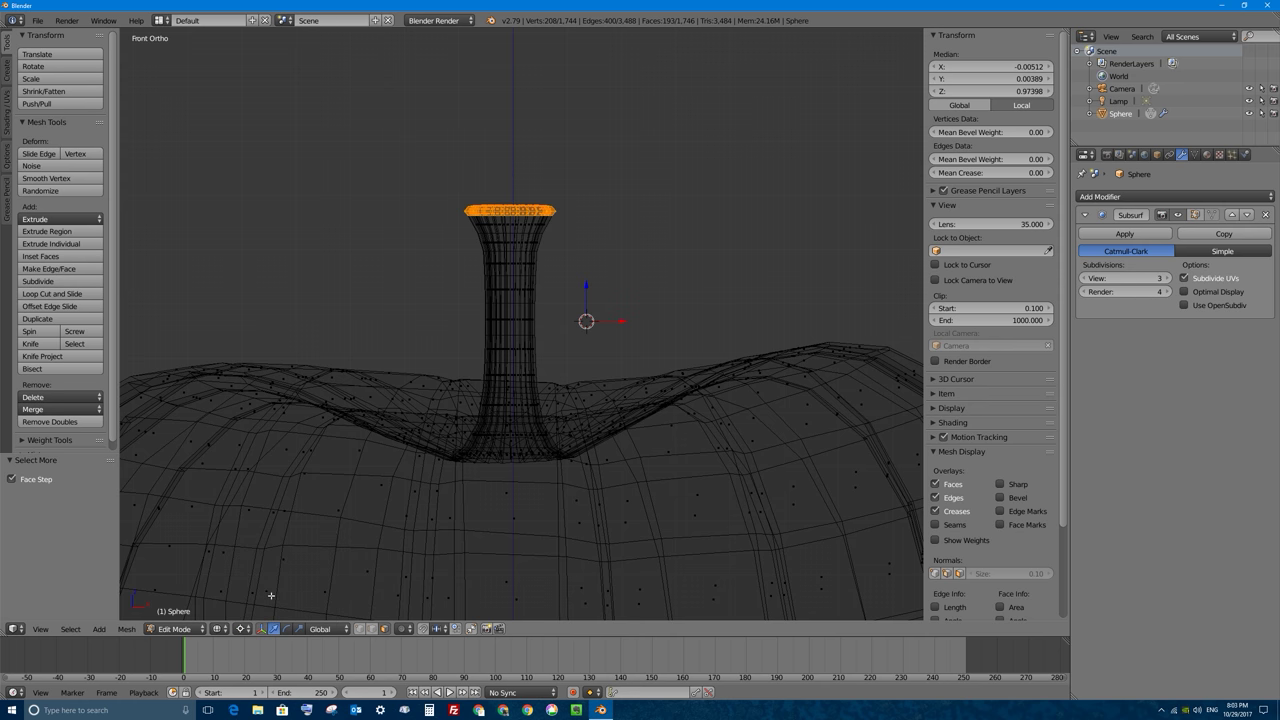
Try to rotate the stem's flared rim about the 3D cursor on its right
{"action": "key", "text": "r"}
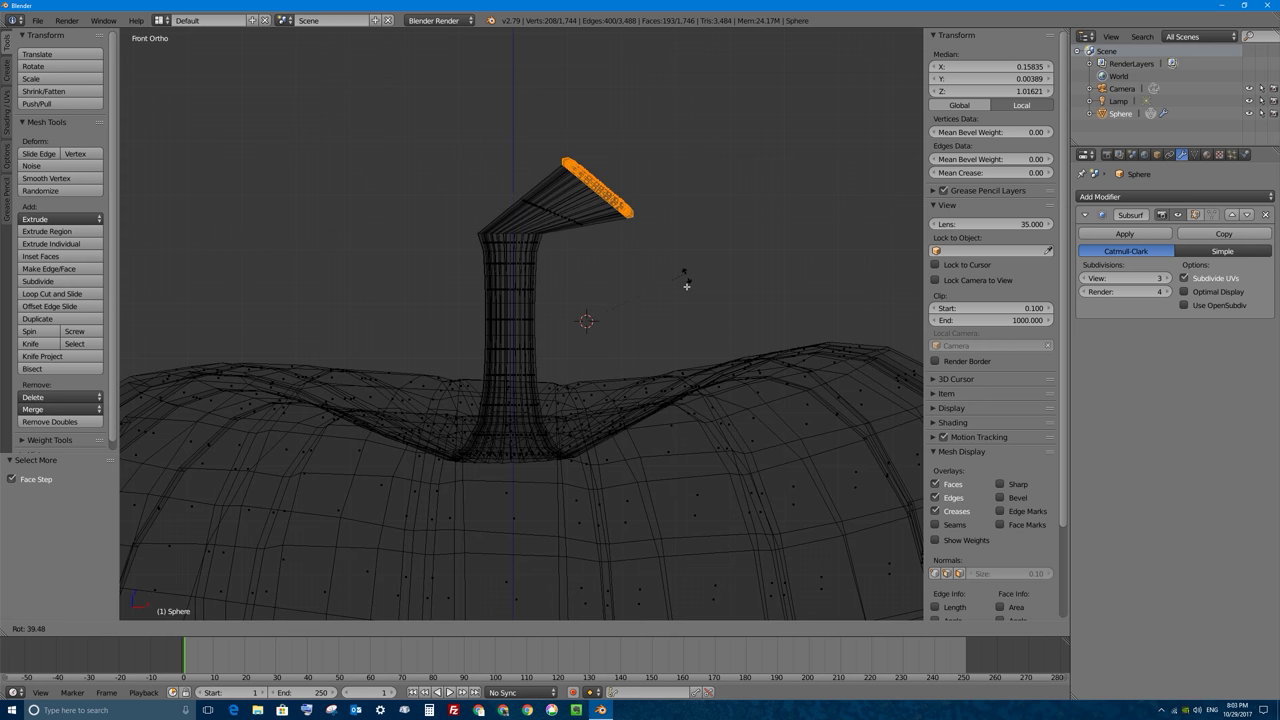
{"action": "left_click", "coordinate": [649, 317]}
{"action": "key", "text": "ctrl+z"}
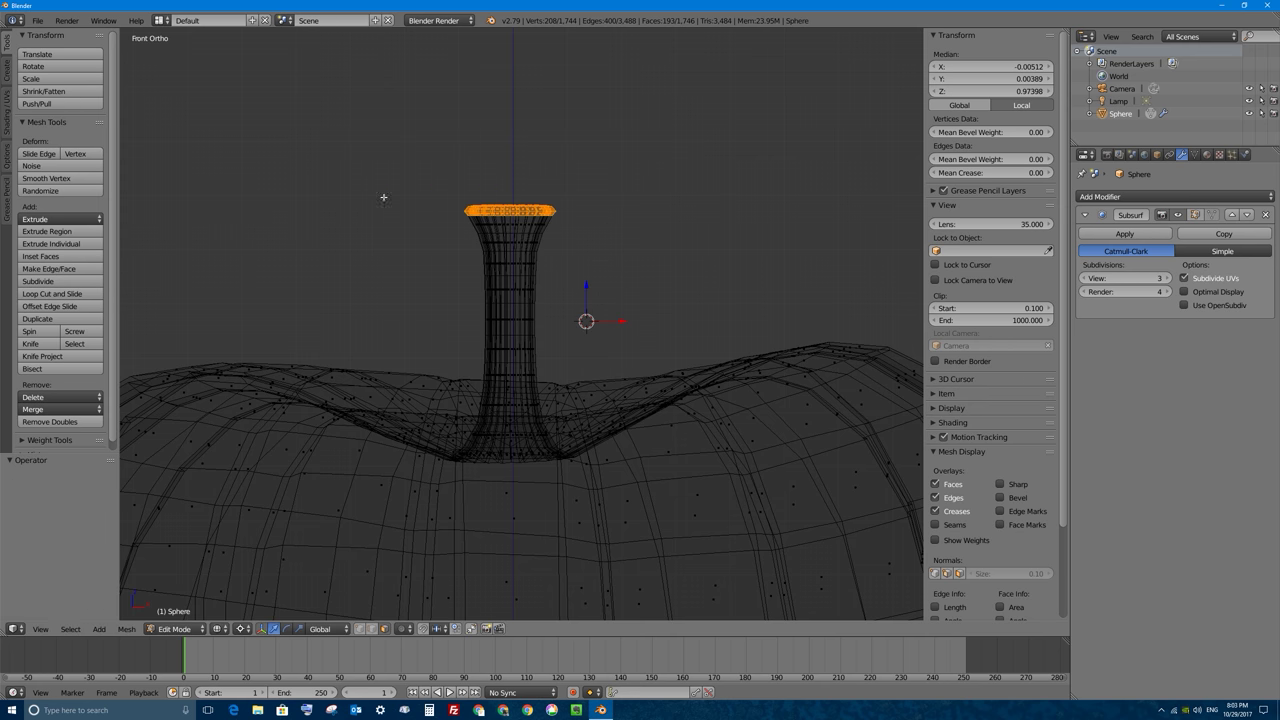
Place the 3D cursor to the left of the stem's top and enable Connected proportional editing
{"action": "left_click", "coordinate": [352, 236]}
{"action": "key", "text": "r"}
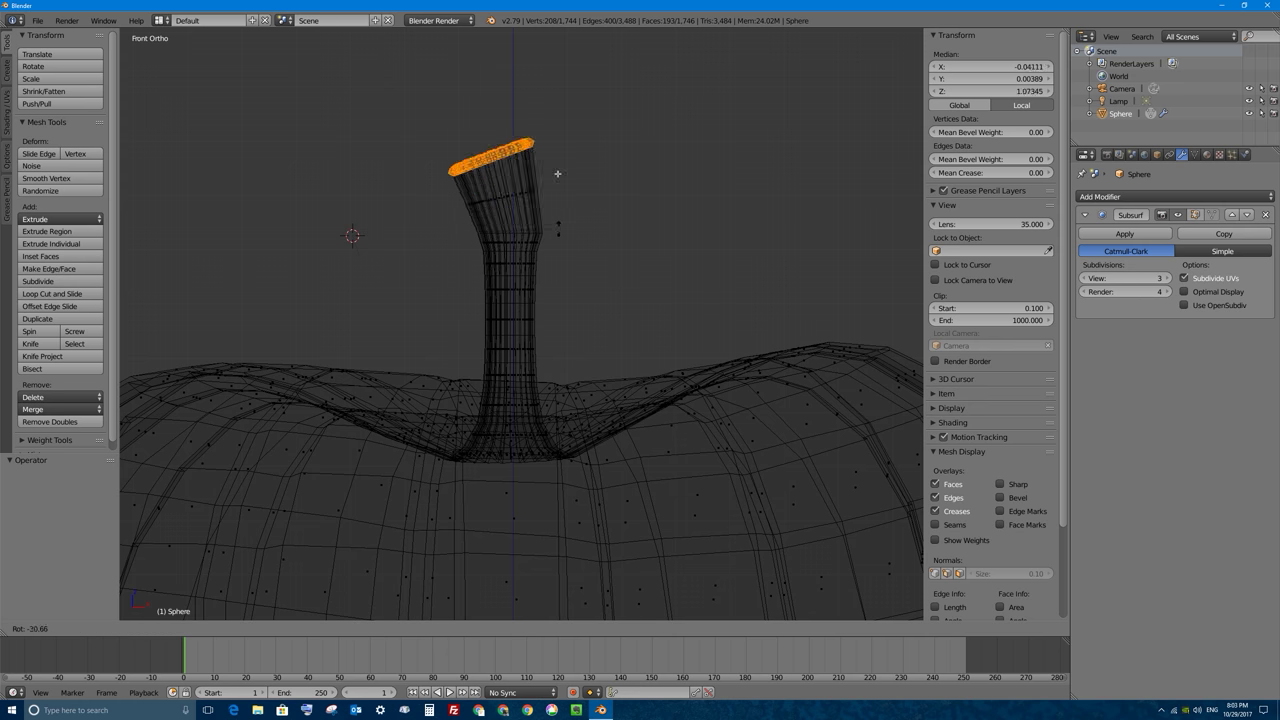
{"action": "key", "text": "Escape"}
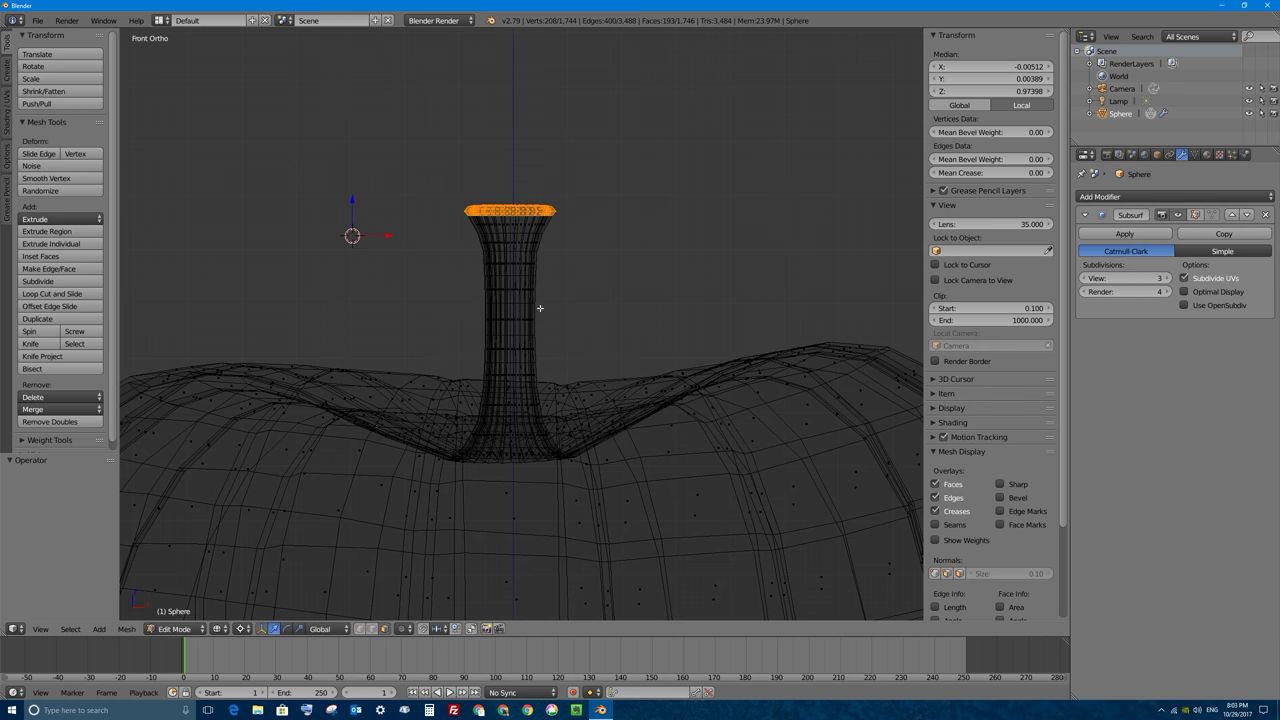
{"action": "left_click", "coordinate": [404, 629]}
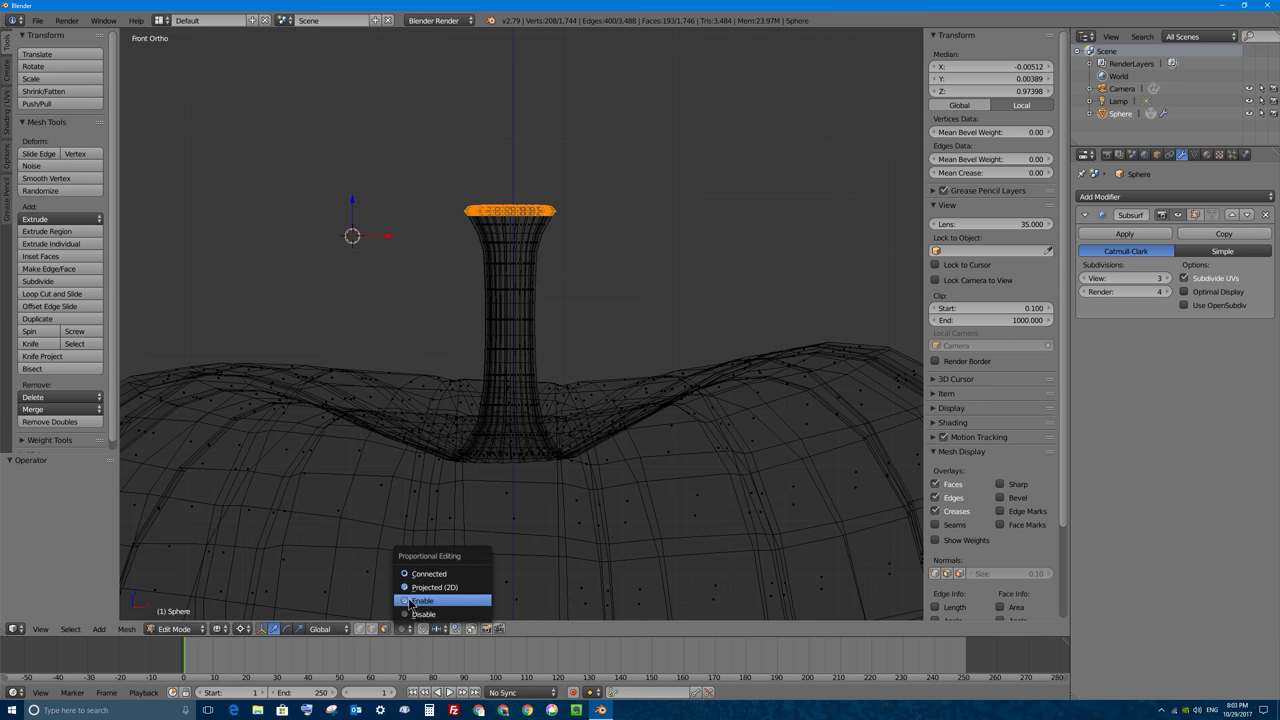
{"action": "left_click", "coordinate": [420, 576]}
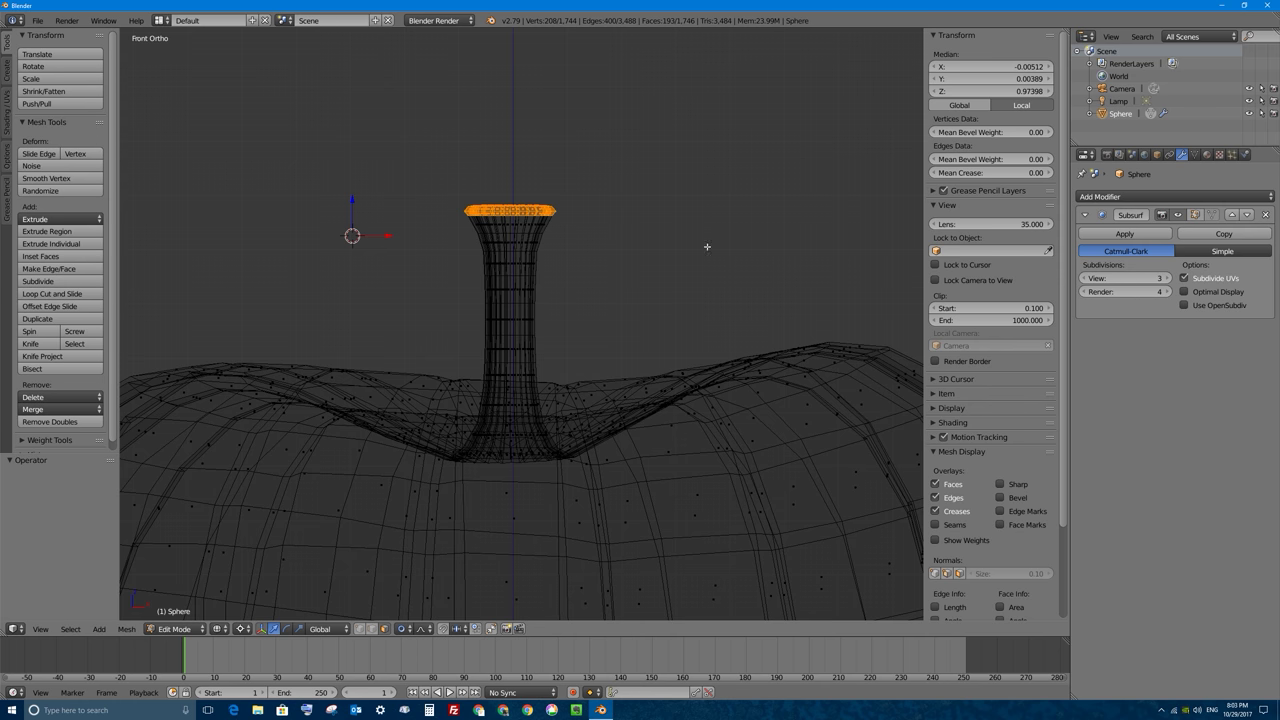
Reduce the proportional size to 0.32 and rotate the stem's rim about the 3D cursor by about -38.4°
{"action": "key", "text": "s"}
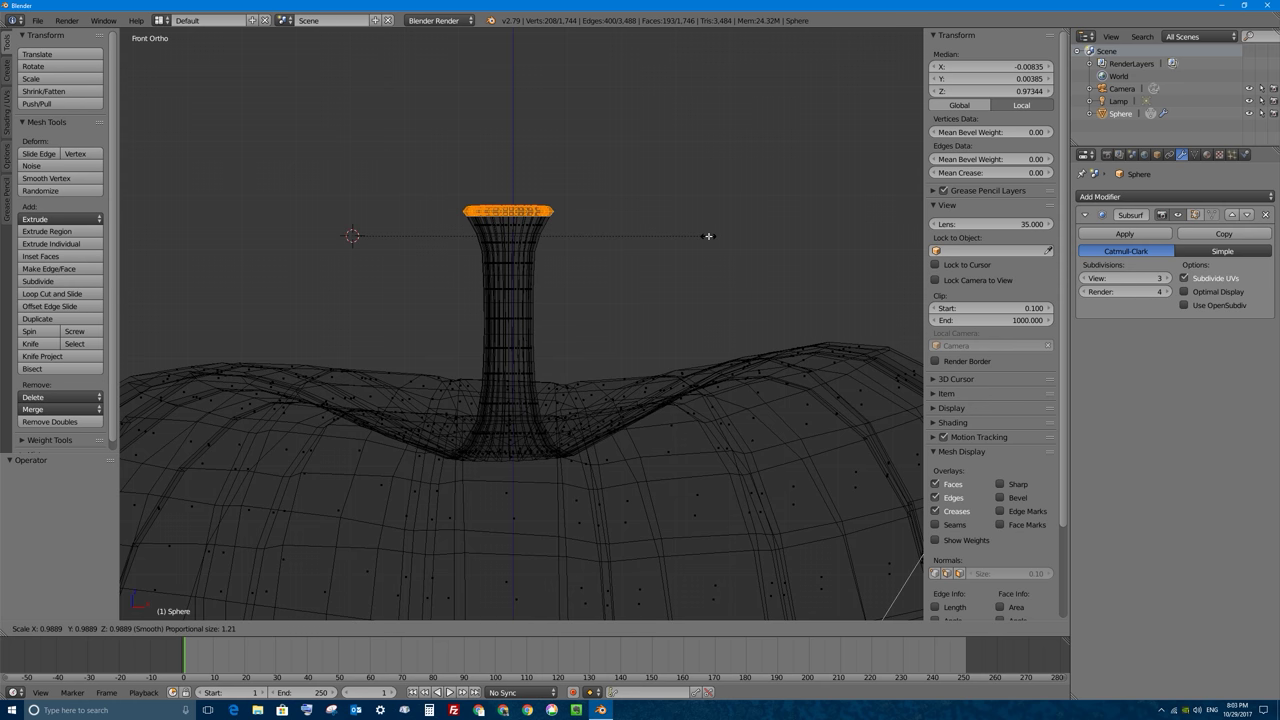
{"action": "scroll", "coordinate": [709, 235], "scroll_direction": "down", "scroll_amount": 5}
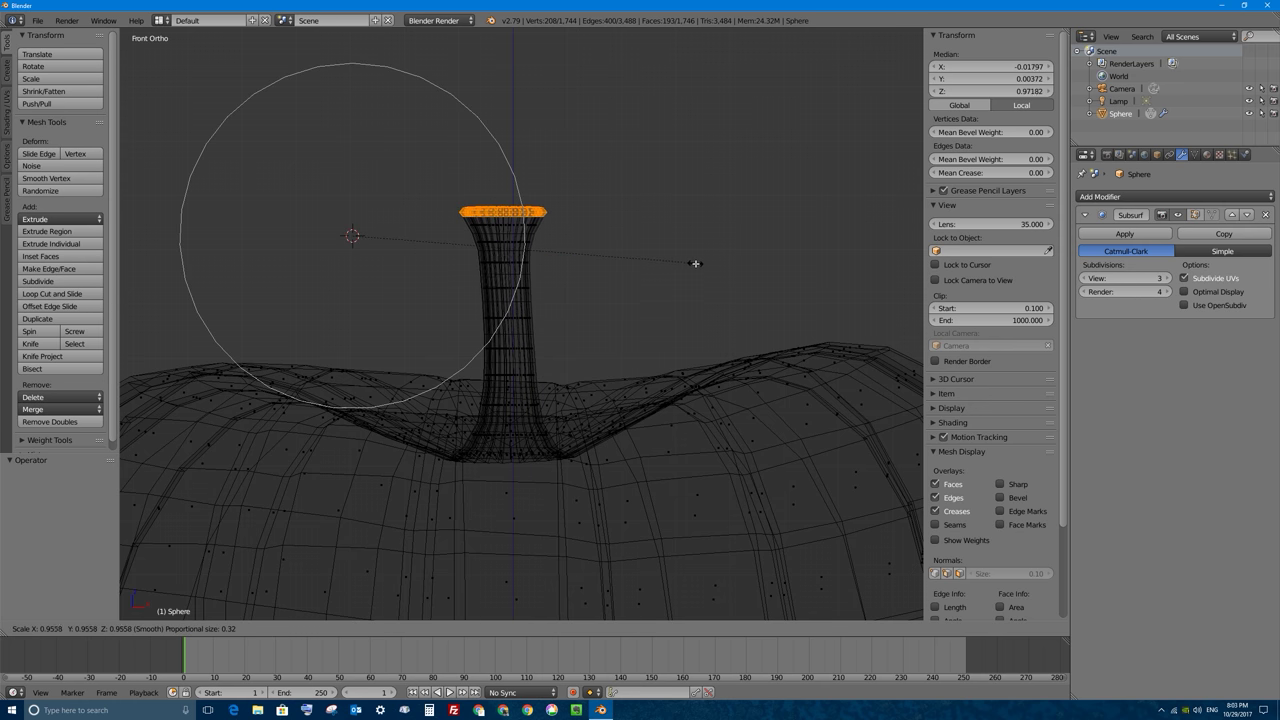
{"action": "left_click", "coordinate": [697, 266]}
{"action": "key", "text": "r"}
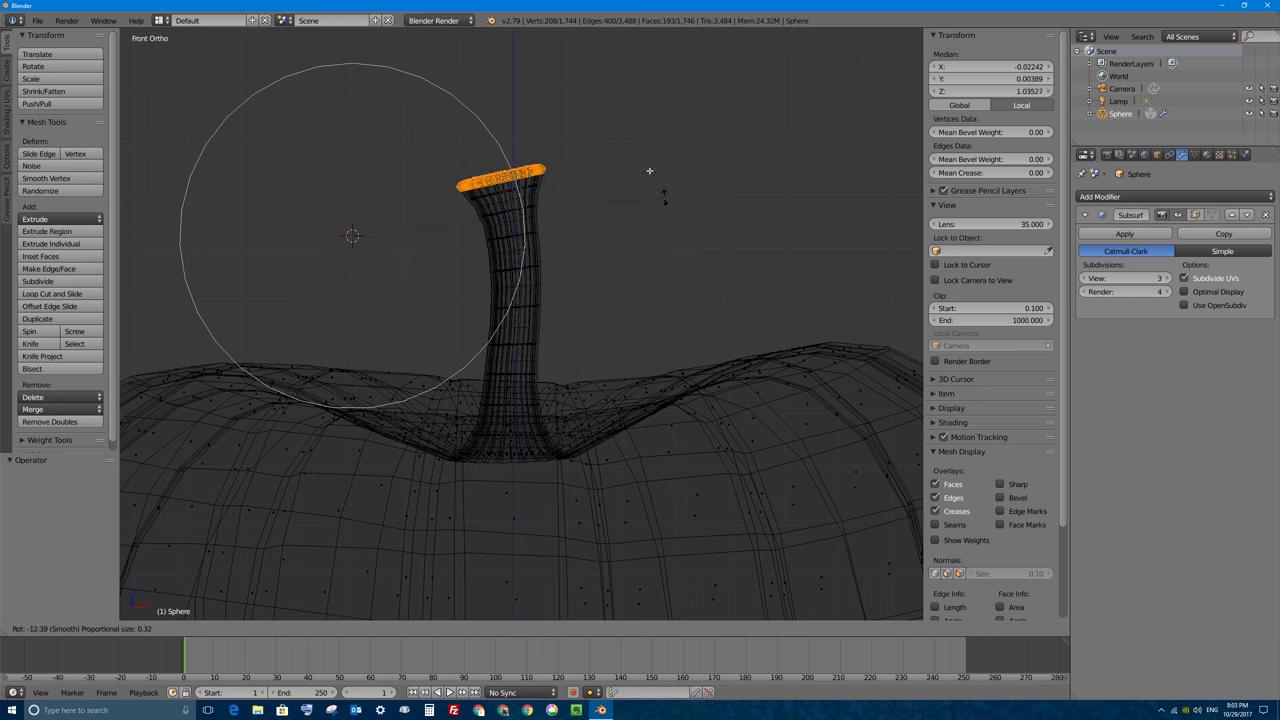
{"action": "left_click", "coordinate": [566, 104]}
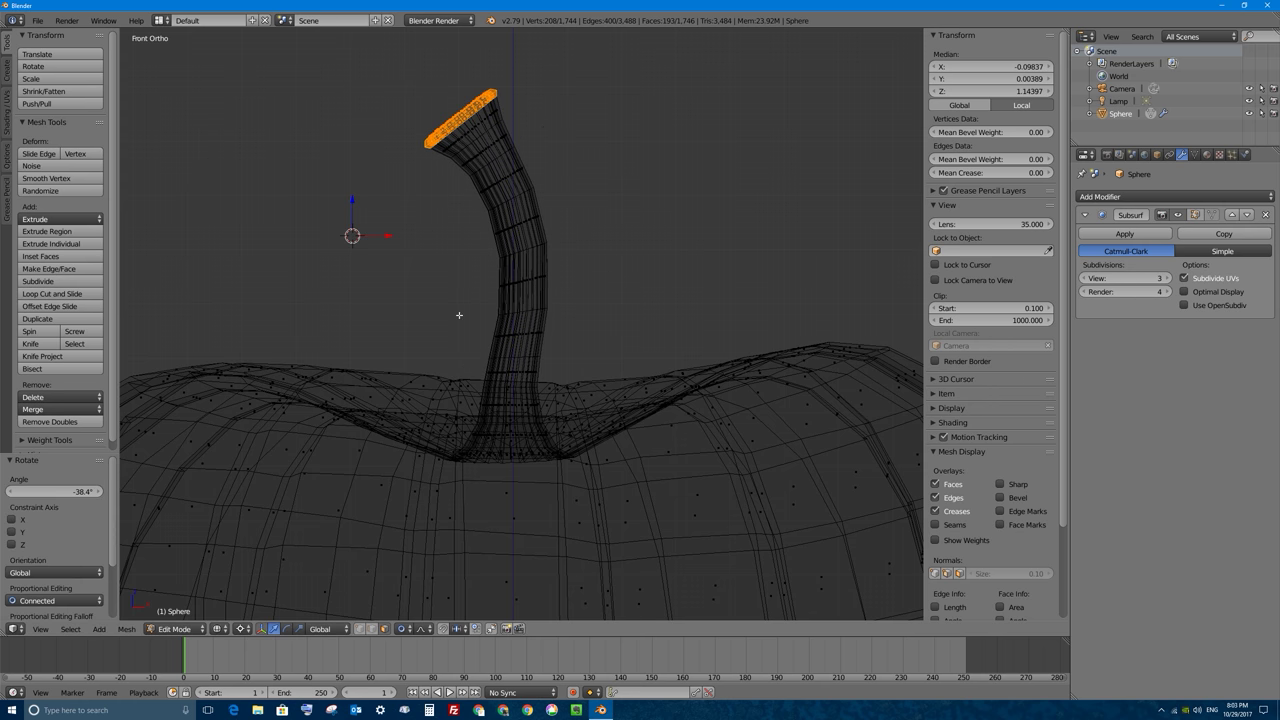
Move the 3D cursor lower, beside the stem's middle, and rotate the stem's end by about -11.3°
{"action": "left_click", "coordinate": [438, 322]}
{"action": "key", "text": "r"}
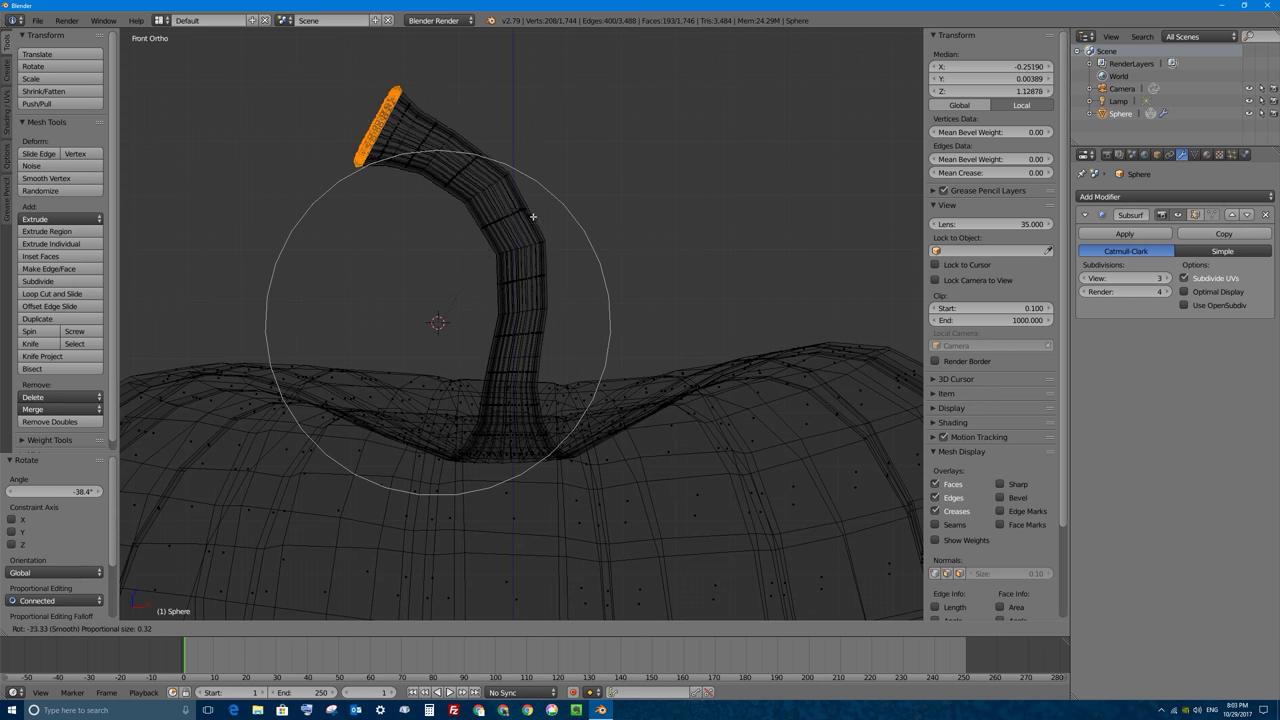
{"action": "left_click", "coordinate": [545, 222]}
Move the bent stem's end downward and rotate it by about -4.17°
{"action": "key", "text": "g"}
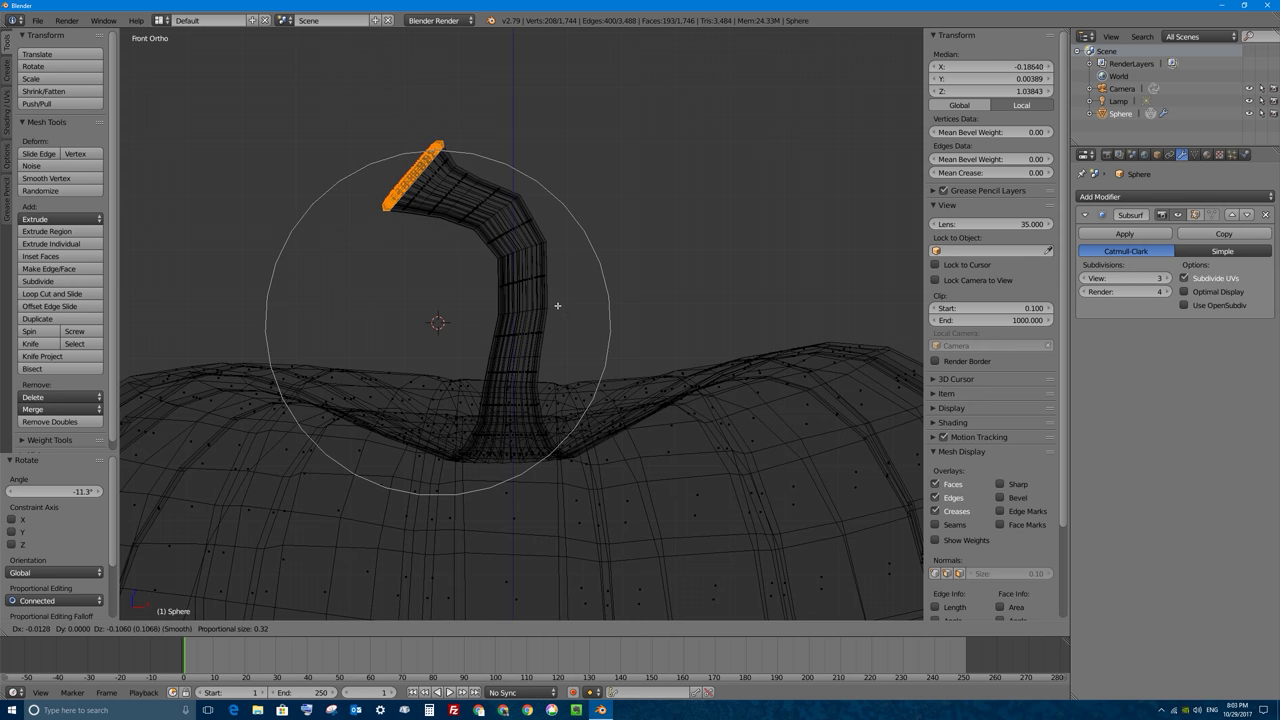
{"action": "left_click", "coordinate": [563, 278]}
{"action": "key", "text": "r"}
{"action": "left_click", "coordinate": [591, 229]}
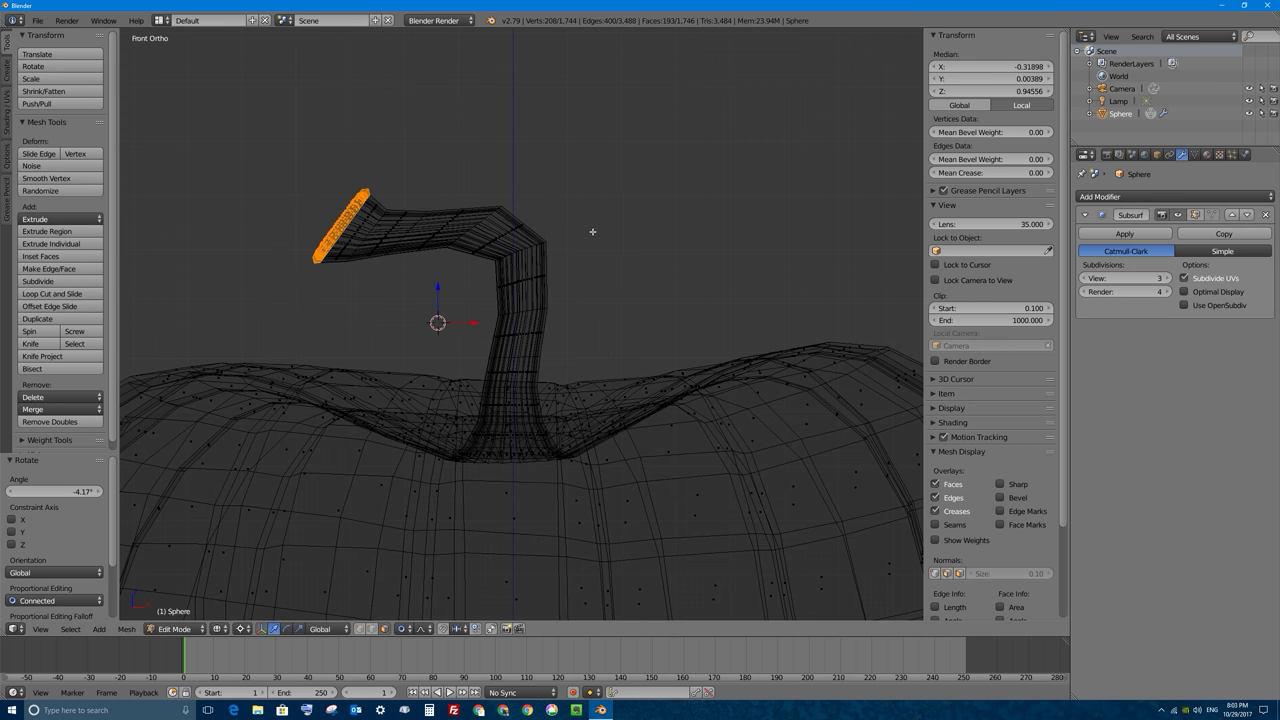
Place the 3D cursor near the stem's flared end and rotate that end downward by about -54.2°
{"action": "left_click", "coordinate": [394, 232]}
{"action": "key", "text": "r"}
{"action": "left_click", "coordinate": [411, 157]}
Try to swing the stem's end sideways in top view about a 3D cursor placed beside the stem
{"action": "middle_click_drag", "start_coordinate": [411, 157], "coordinate": [479, 298]}
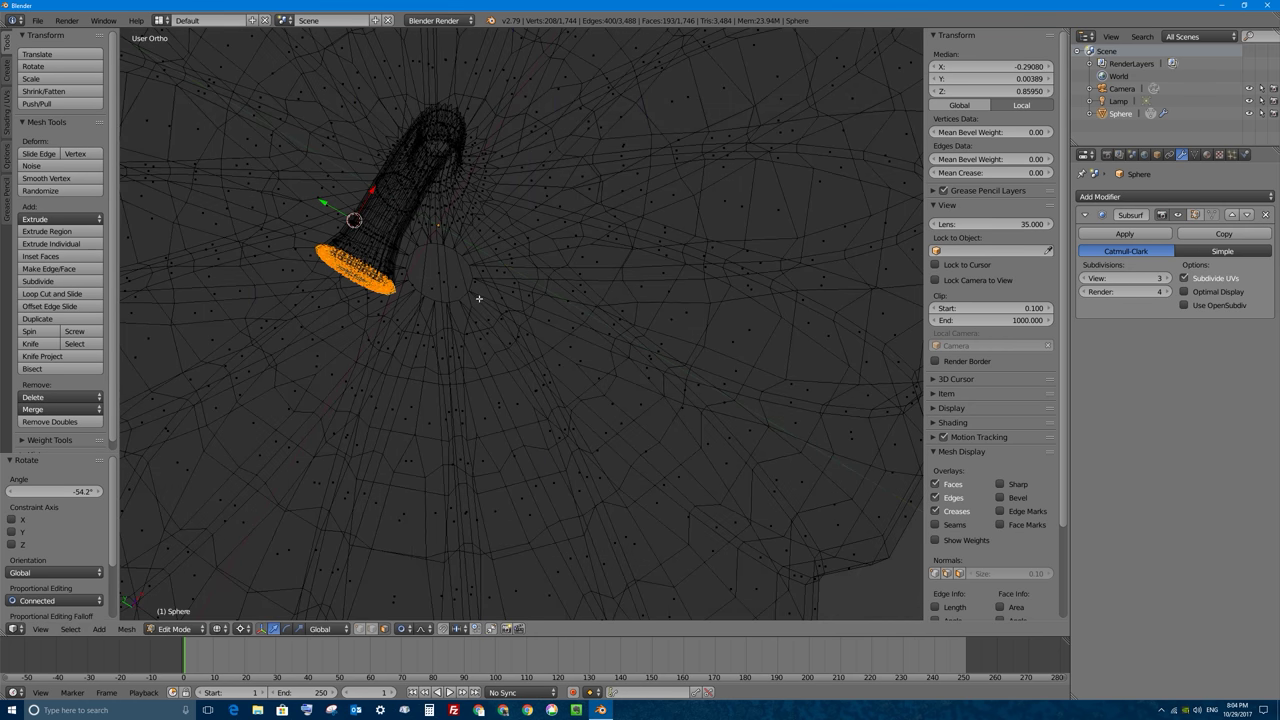
{"action": "left_click", "coordinate": [463, 249]}
{"action": "left_click", "coordinate": [474, 260]}
{"action": "middle_click_drag", "start_coordinate": [474, 260], "coordinate": [503, 262]}
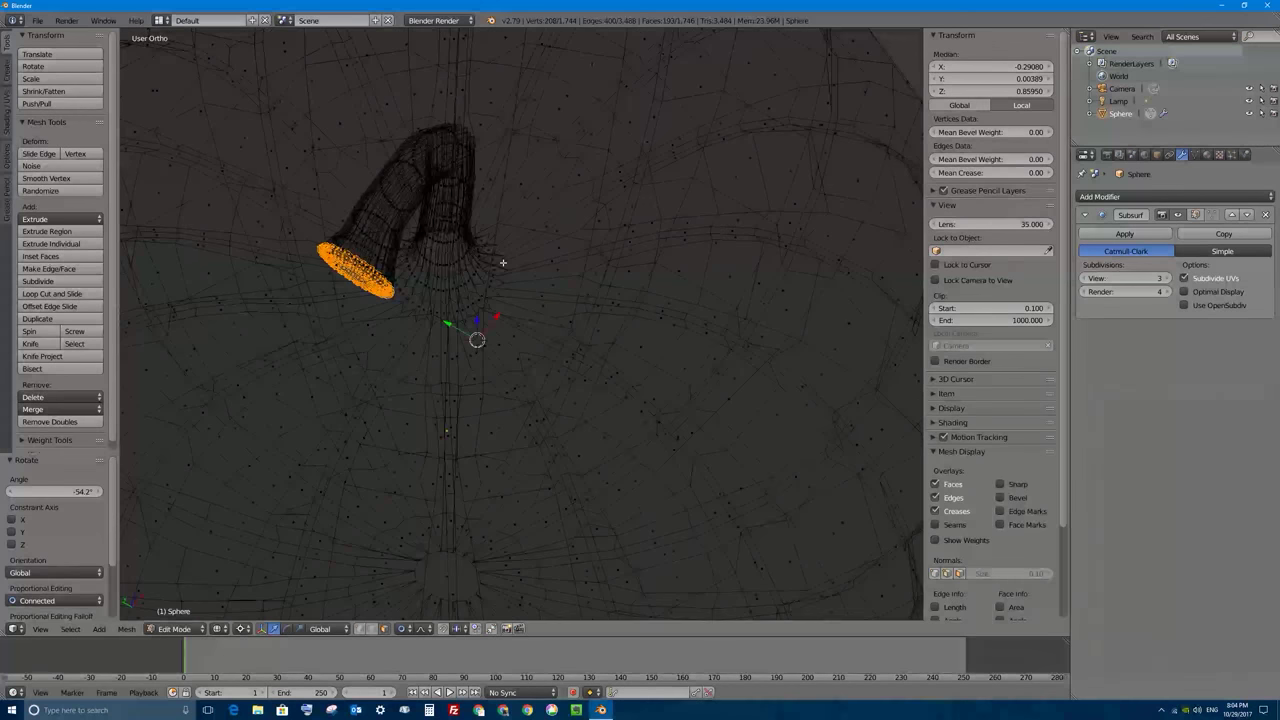
{"action": "key", "text": "KP_7"}
{"action": "left_click", "coordinate": [433, 340]}
{"action": "key", "text": "r"}
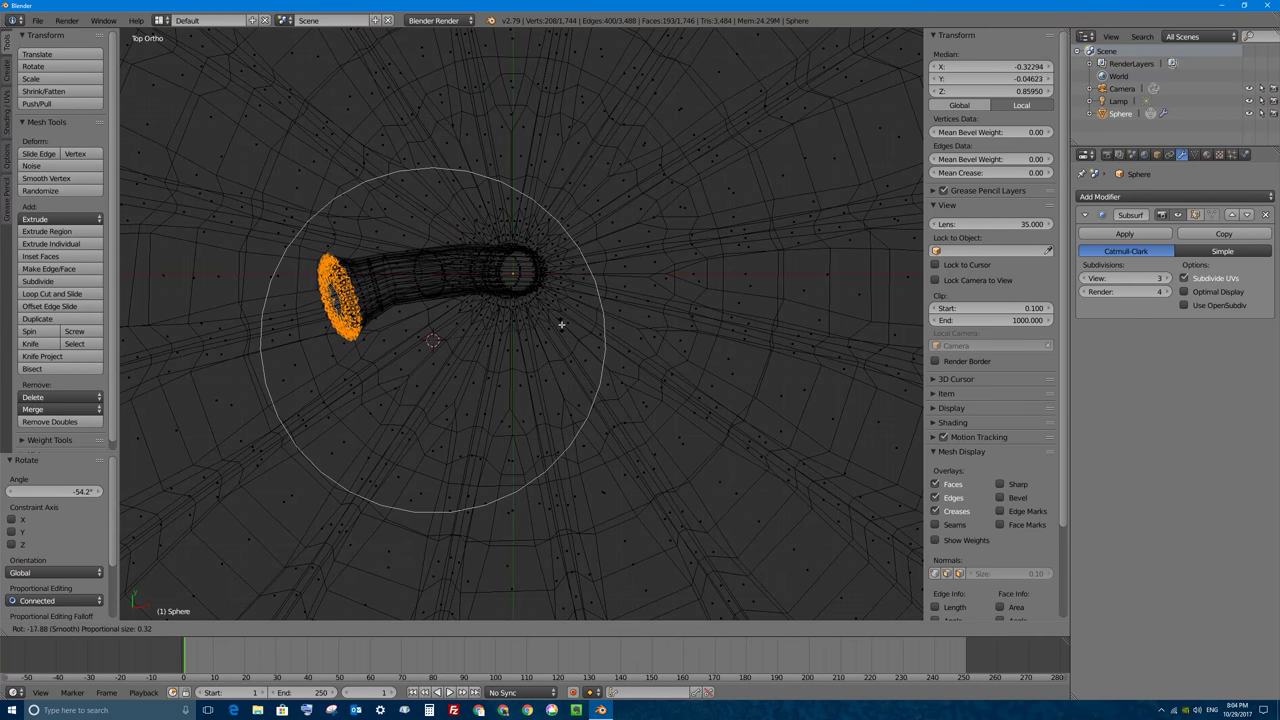
{"action": "left_click", "coordinate": [538, 342]}
{"action": "key", "text": "ctrl+z"}
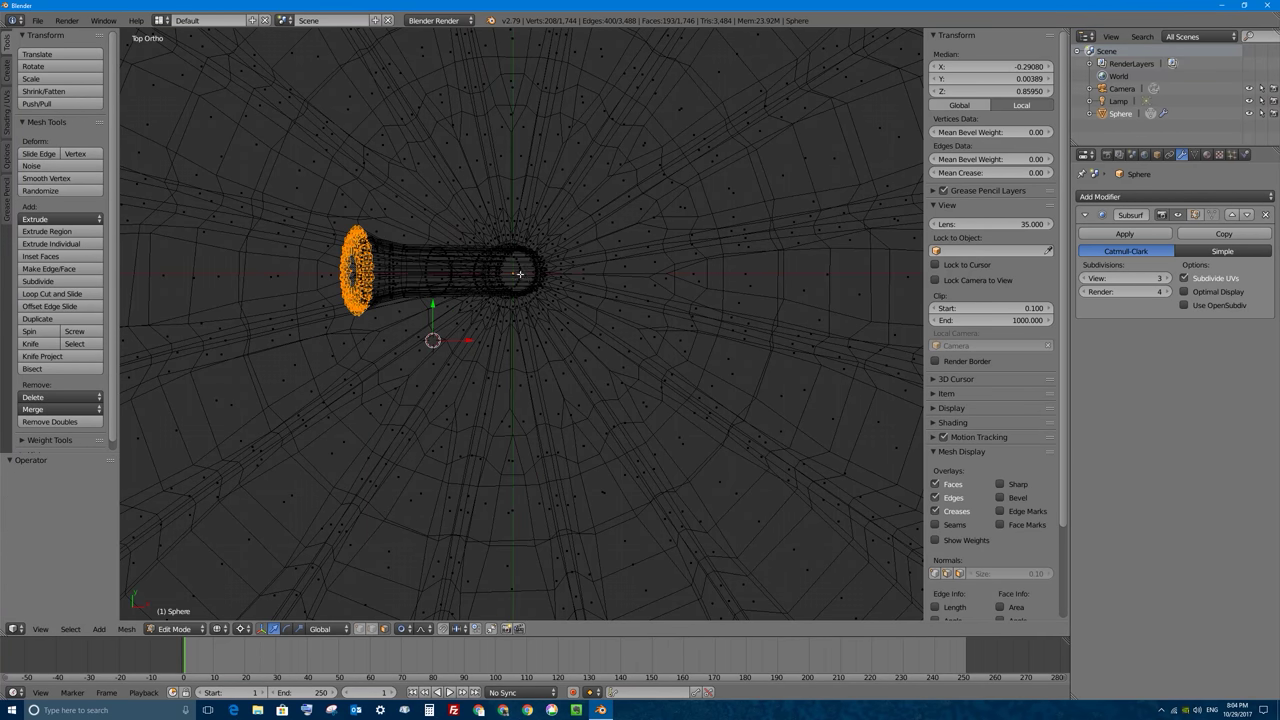
Place the 3D cursor at the stem's centre in top view and swing the flared end by about -42.1°
{"action": "left_click", "coordinate": [518, 272]}
{"action": "key", "text": "r"}
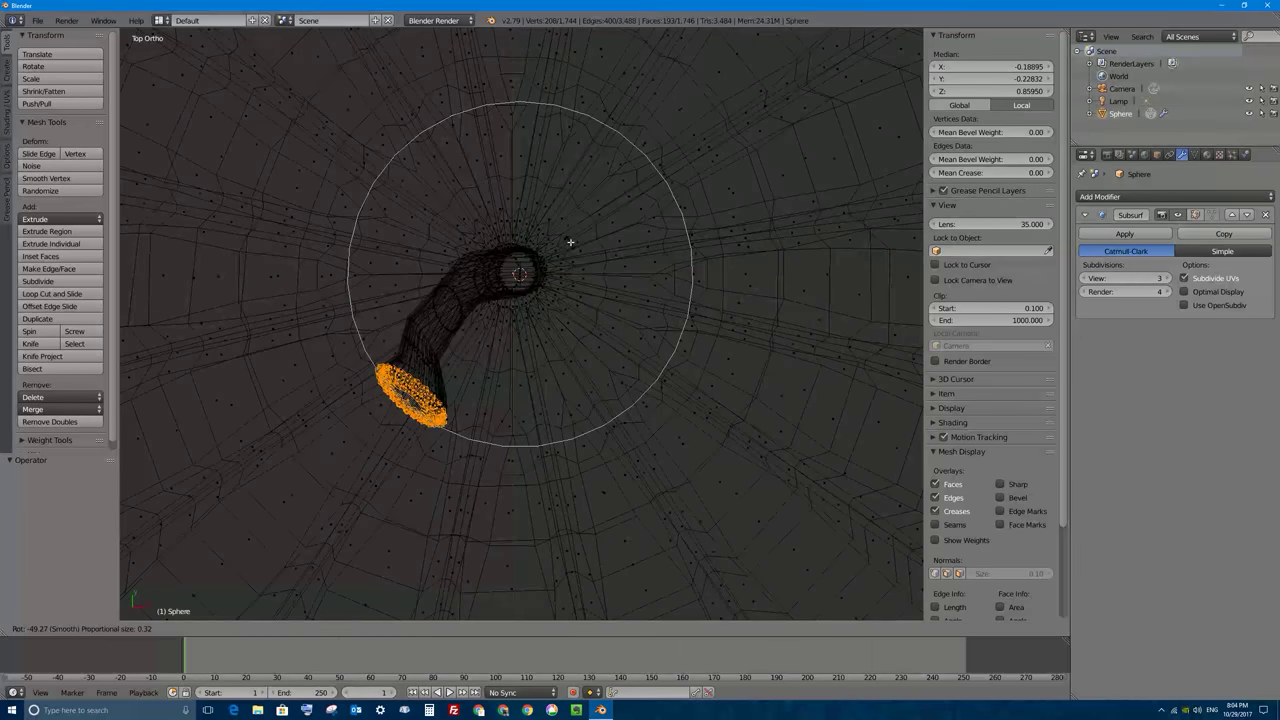
{"action": "left_click", "coordinate": [572, 249]}
Place the 3D cursor beneath the stem's bend, grow the selection by one ring and rotate it about 19.2° with proportional size 0.47
{"action": "middle_click_drag", "start_coordinate": [572, 249], "coordinate": [325, 370]}
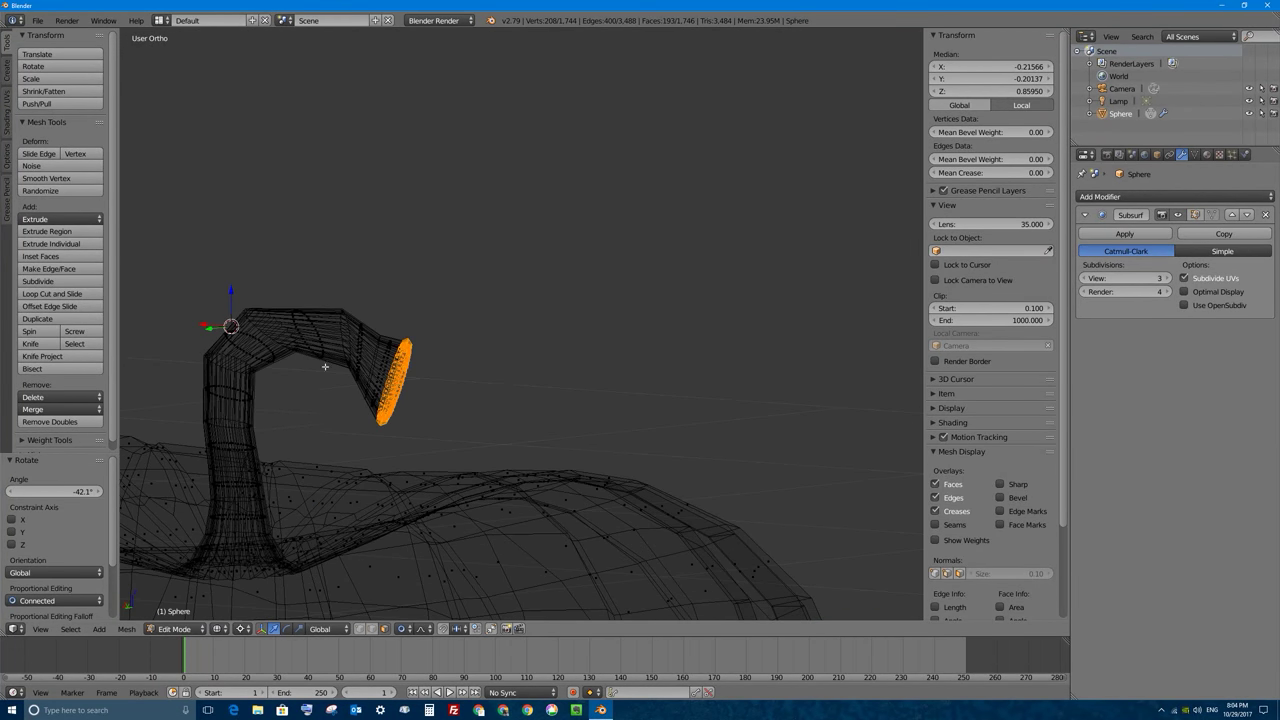
{"action": "left_click", "coordinate": [308, 437]}
{"action": "key", "text": "r"}
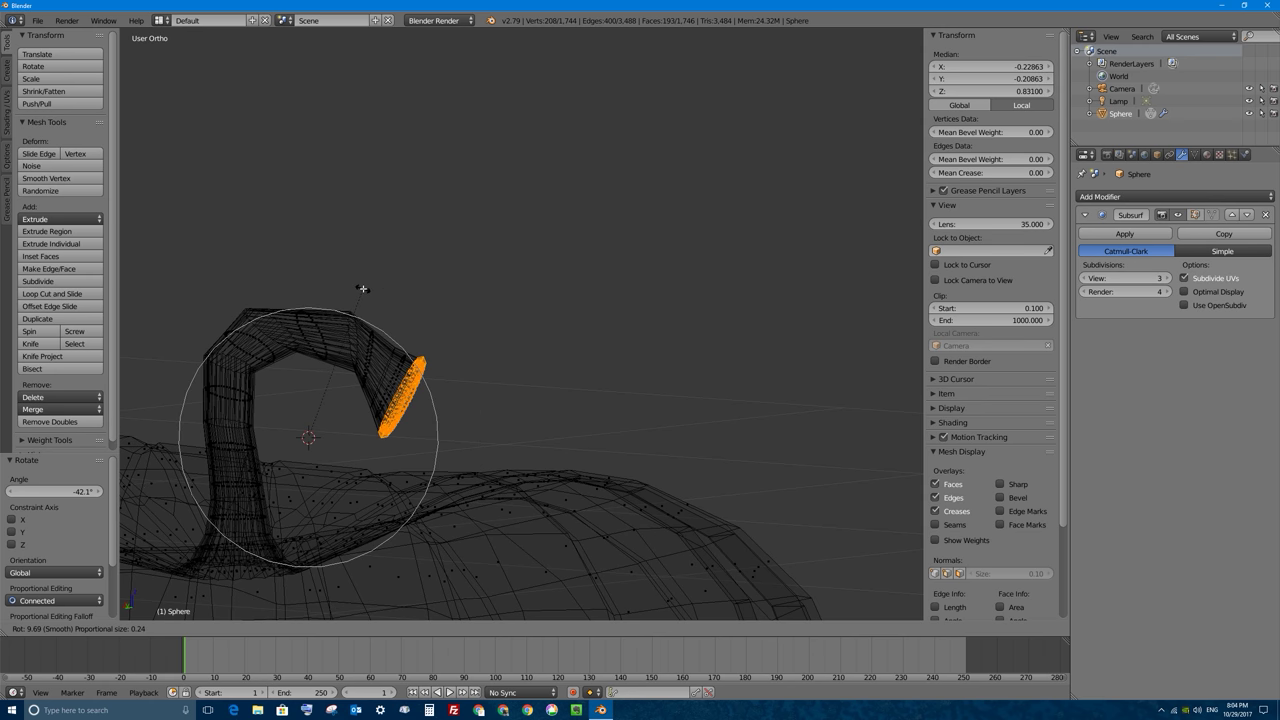
{"action": "scroll", "coordinate": [360, 272], "scroll_direction": "down", "scroll_amount": 4}
{"action": "left_click", "coordinate": [357, 265]}
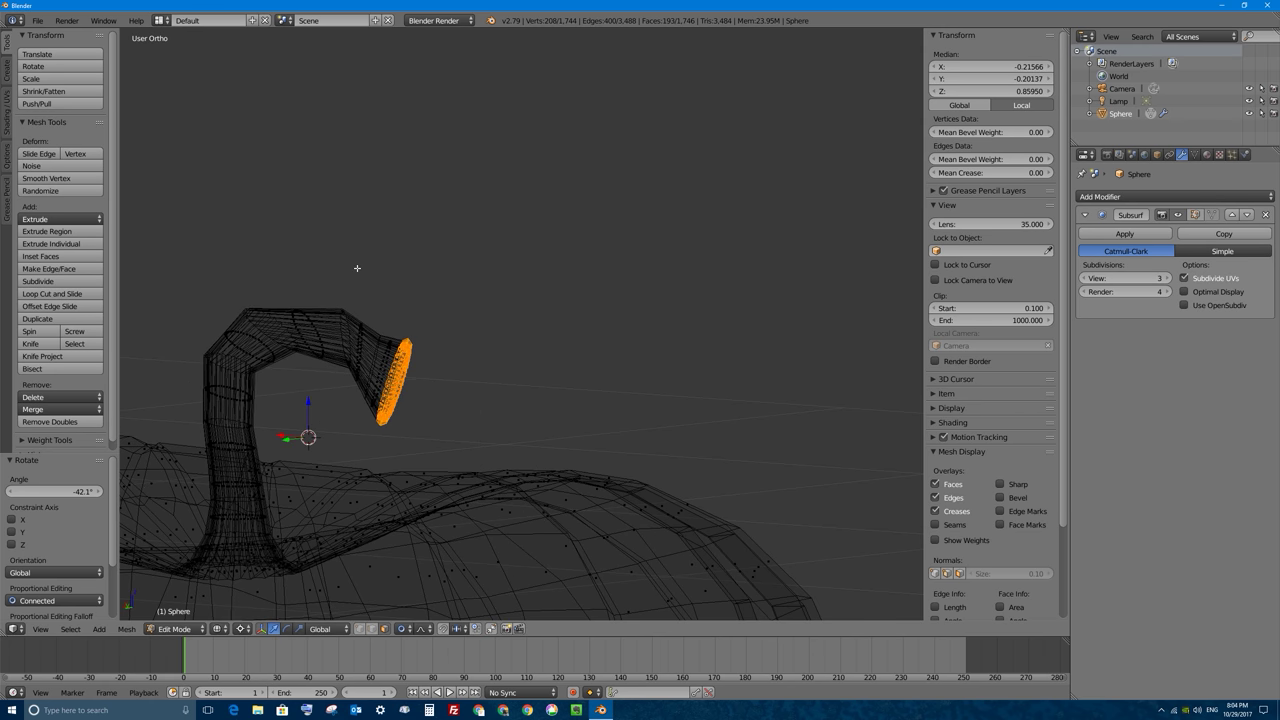
{"action": "key", "text": "ctrl+KP_Add"}
{"action": "key", "text": "r"}
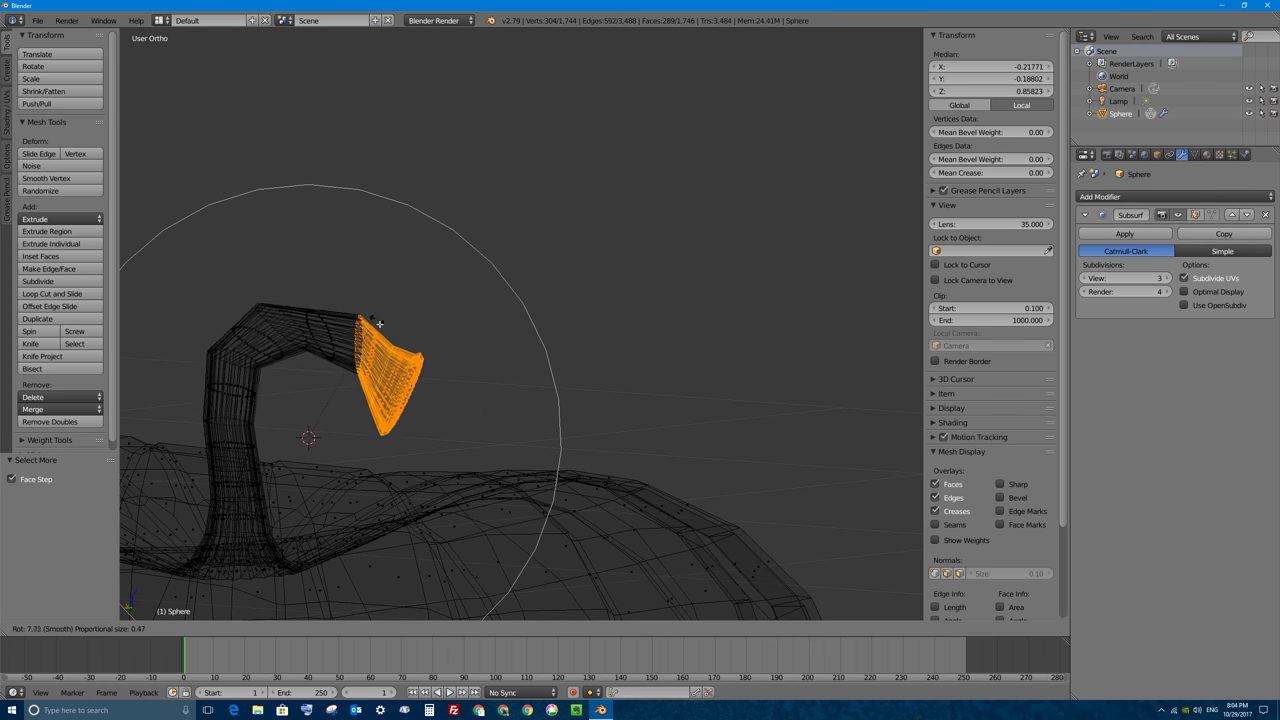
{"action": "left_click", "coordinate": [282, 374]}
In top view, rotate the stem's end by about -53.2° and move it about 0.054 along X and -0.018 along Y
{"action": "middle_click_drag", "start_coordinate": [282, 374], "coordinate": [386, 333]}
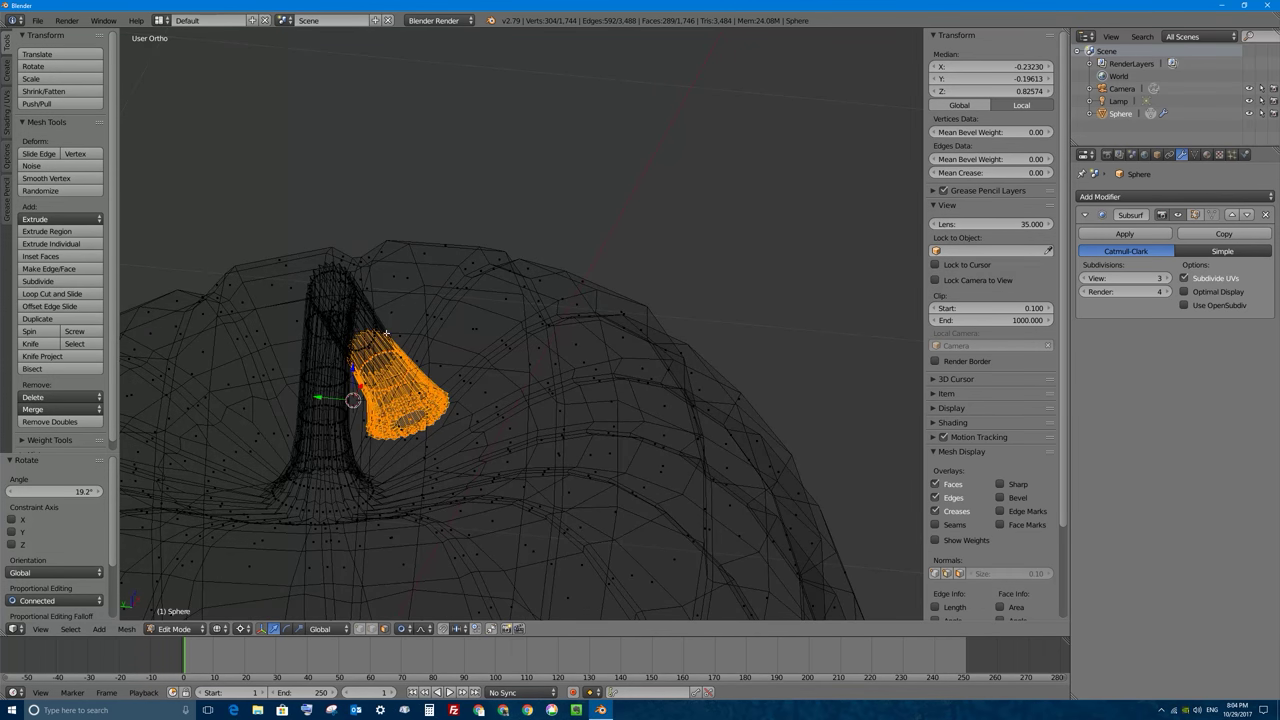
{"action": "key", "text": "KP_7"}
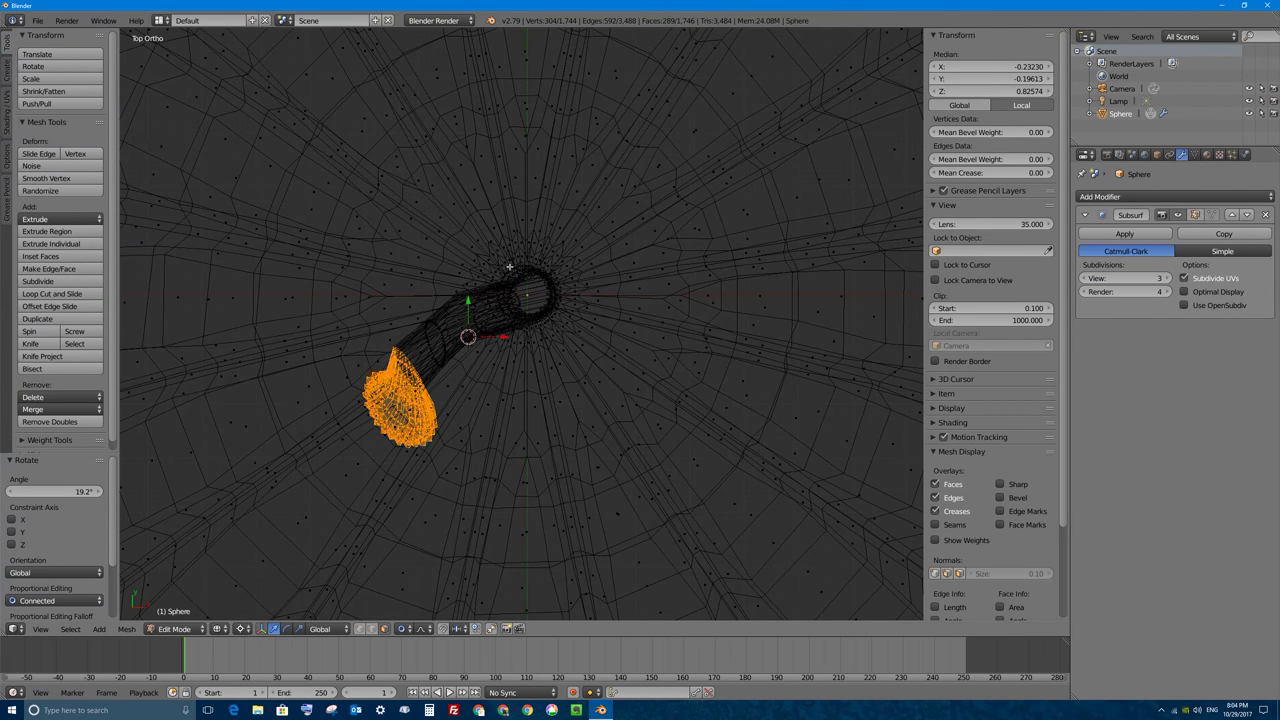
{"action": "key", "text": "r"}
{"action": "left_click", "coordinate": [446, 267]}
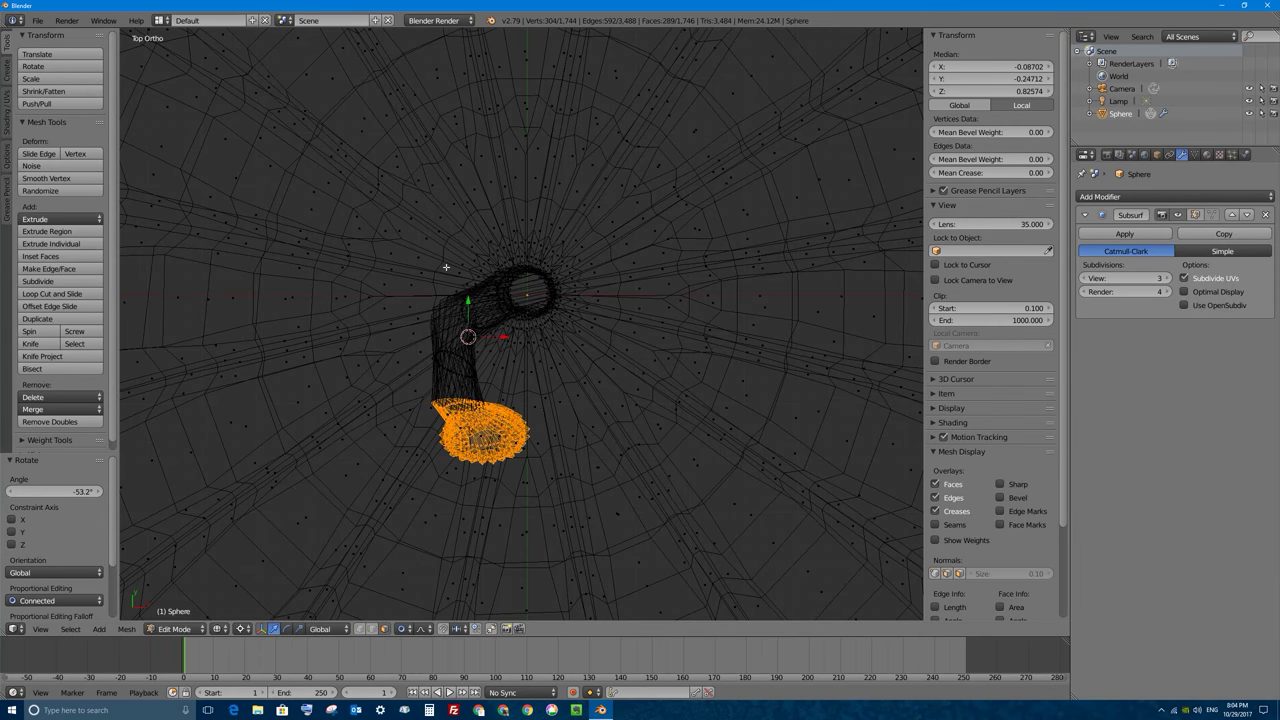
{"action": "key", "text": "g"}
Grow the selection by another ring along the stem and rotate it about 20.3° from the side with proportional size 0.47
{"action": "middle_click_drag", "start_coordinate": [539, 292], "coordinate": [498, 319]}
{"action": "key", "text": "r"}
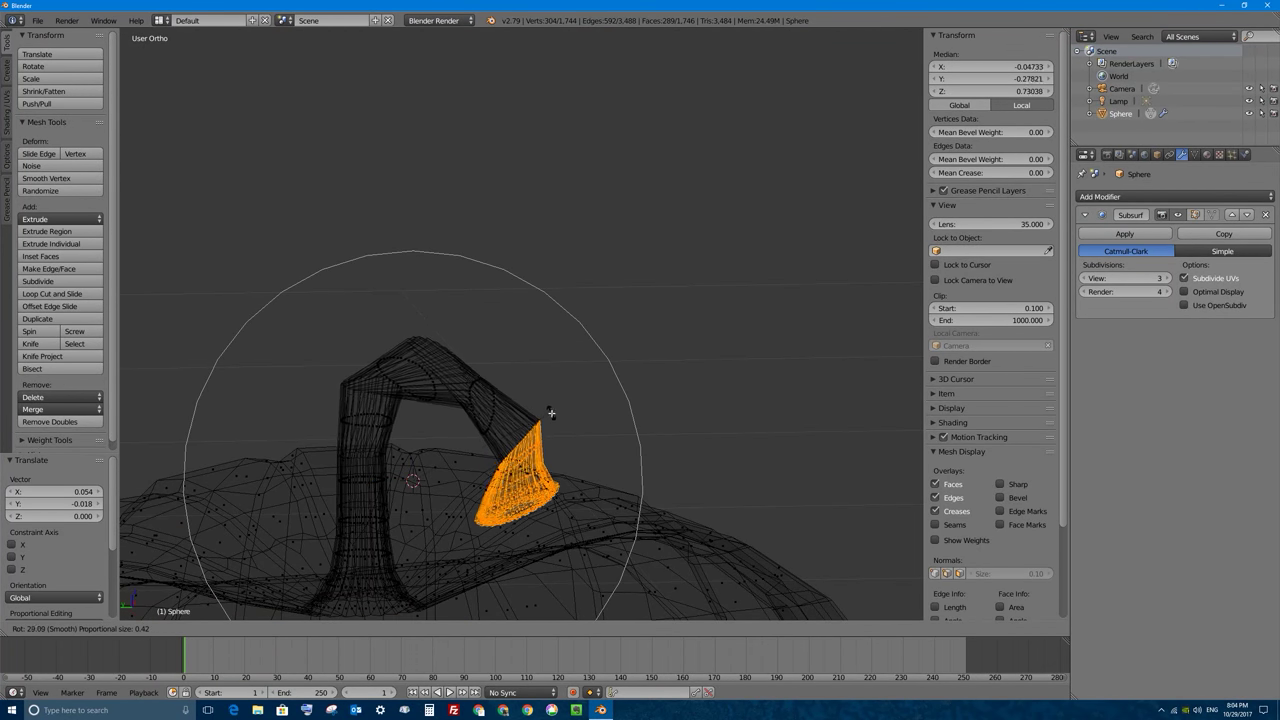
{"action": "scroll", "coordinate": [539, 384], "scroll_direction": "up", "scroll_amount": 5}
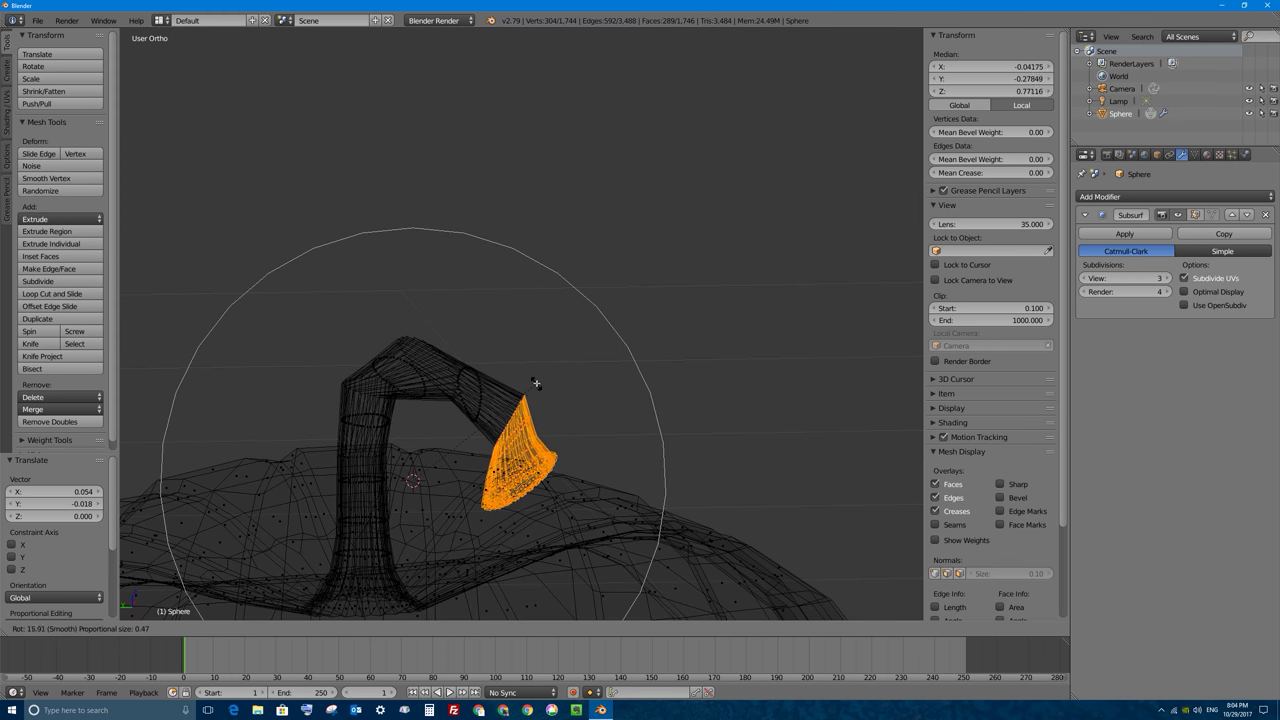
{"action": "left_click", "coordinate": [532, 380]}
{"action": "key", "text": "ctrl+KP_Add"}
{"action": "key", "text": "r"}
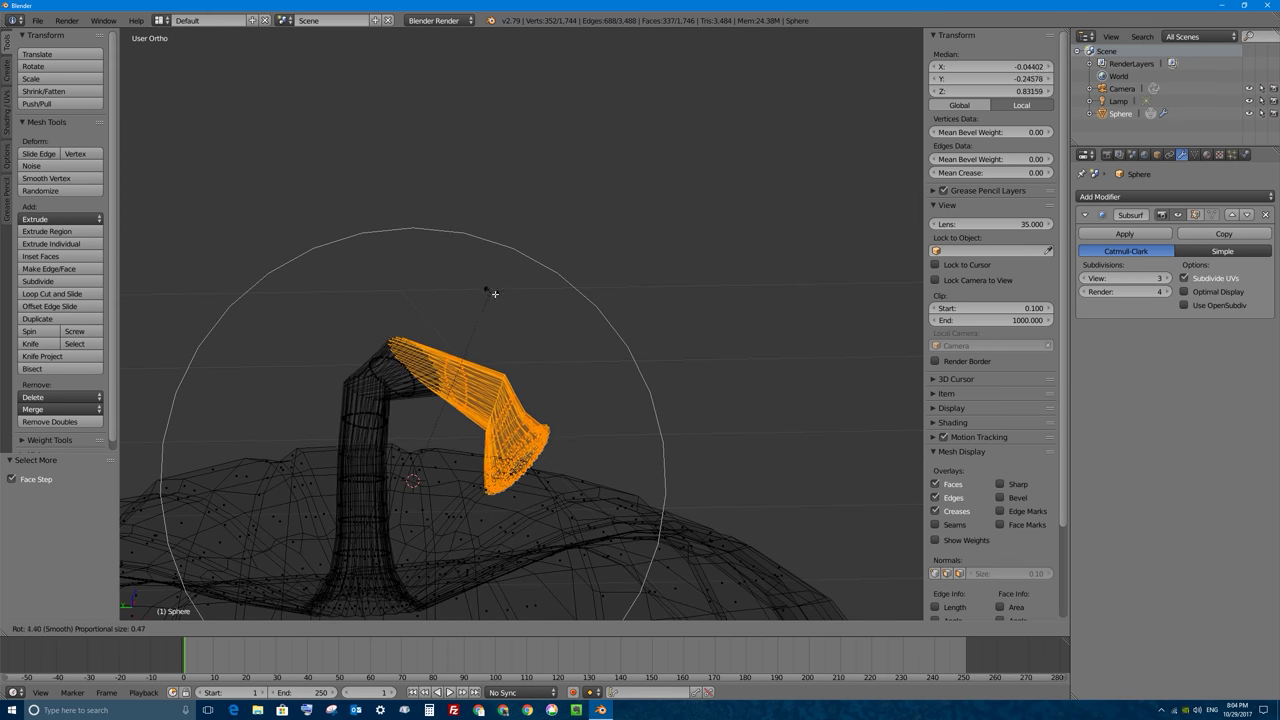
{"action": "left_click", "coordinate": [514, 329]}
Clear the selection and add an edge loop around the stem's downward-sloping section before the flared end
{"action": "middle_click_drag", "start_coordinate": [514, 329], "coordinate": [489, 380]}
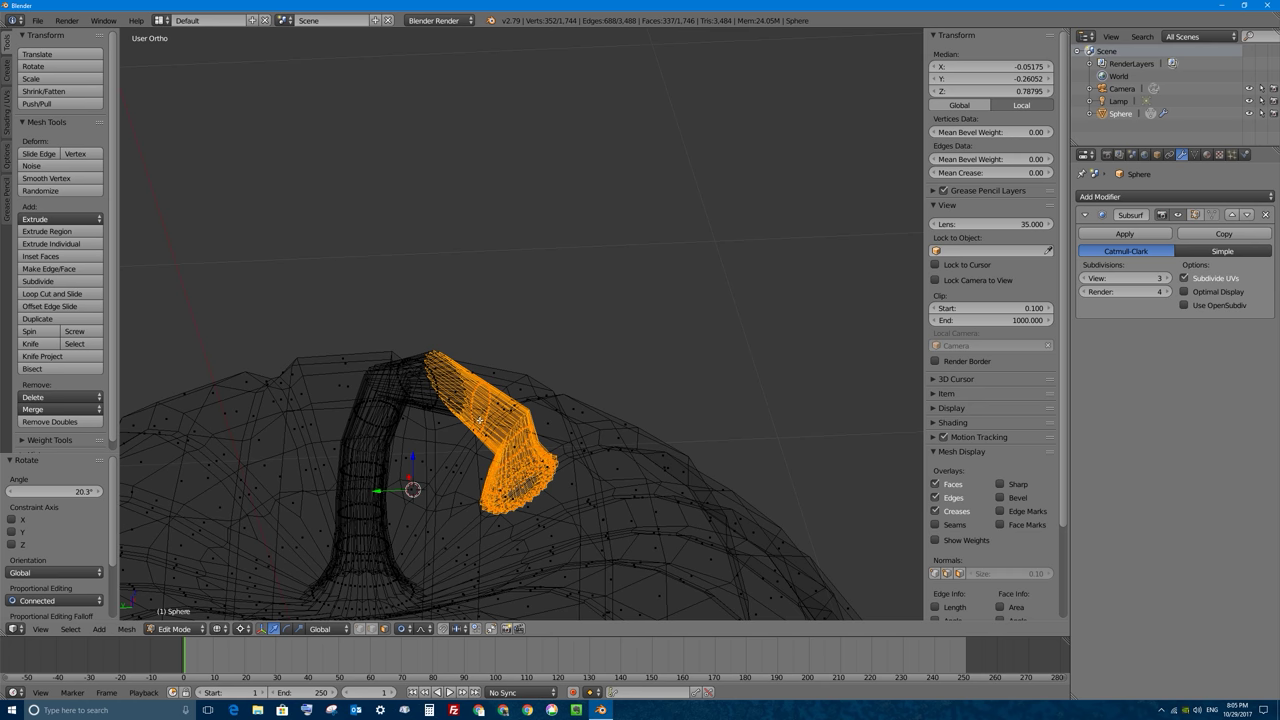
{"action": "key", "text": "a"}
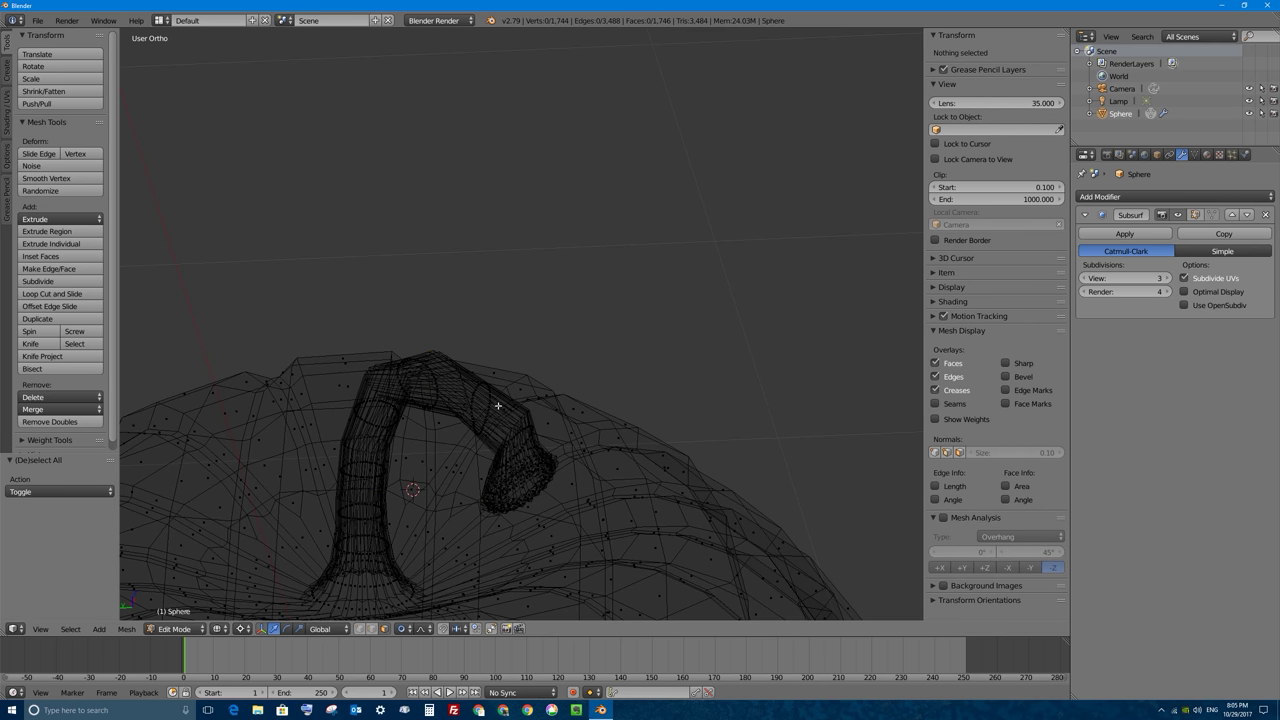
{"action": "key", "text": "ctrl+r"}
{"action": "left_click", "coordinate": [494, 400]}
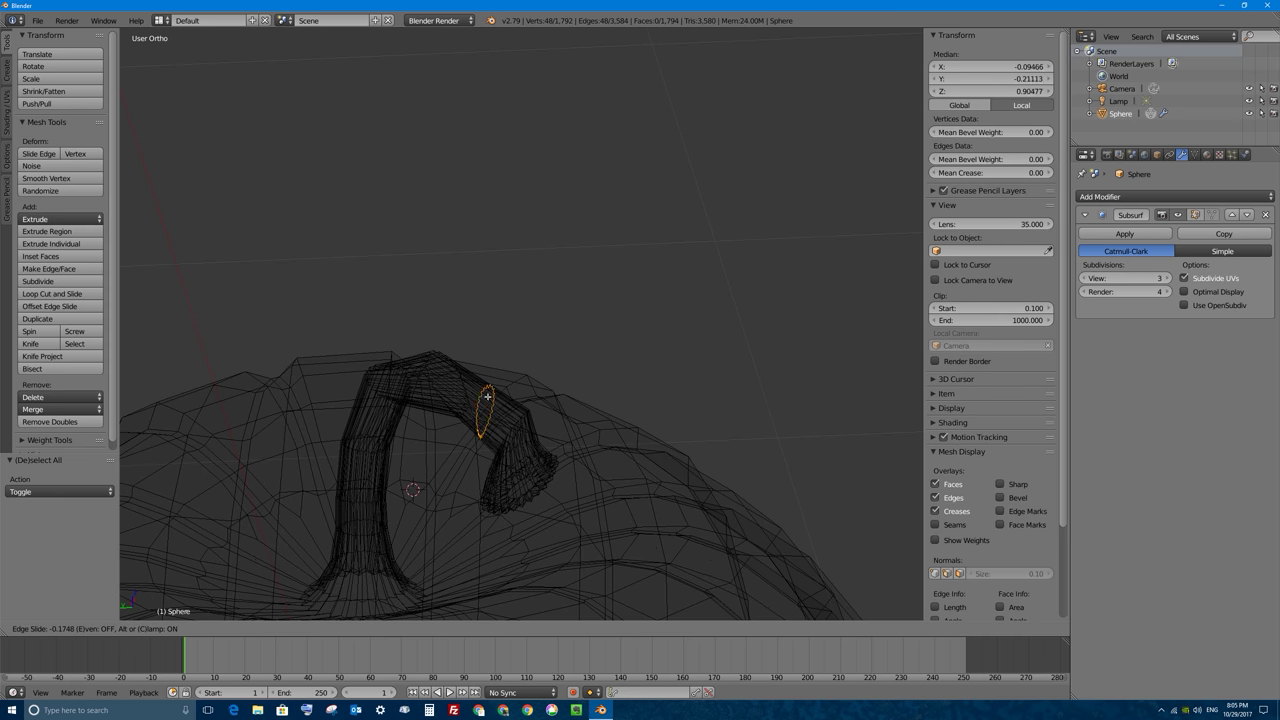
Fix the new edge loop on the stem's downward bend and scale it to about 1.003 with connected proportional editing
{"action": "left_click", "coordinate": [500, 398]}
{"action": "middle_click_drag", "start_coordinate": [500, 398], "coordinate": [537, 357]}
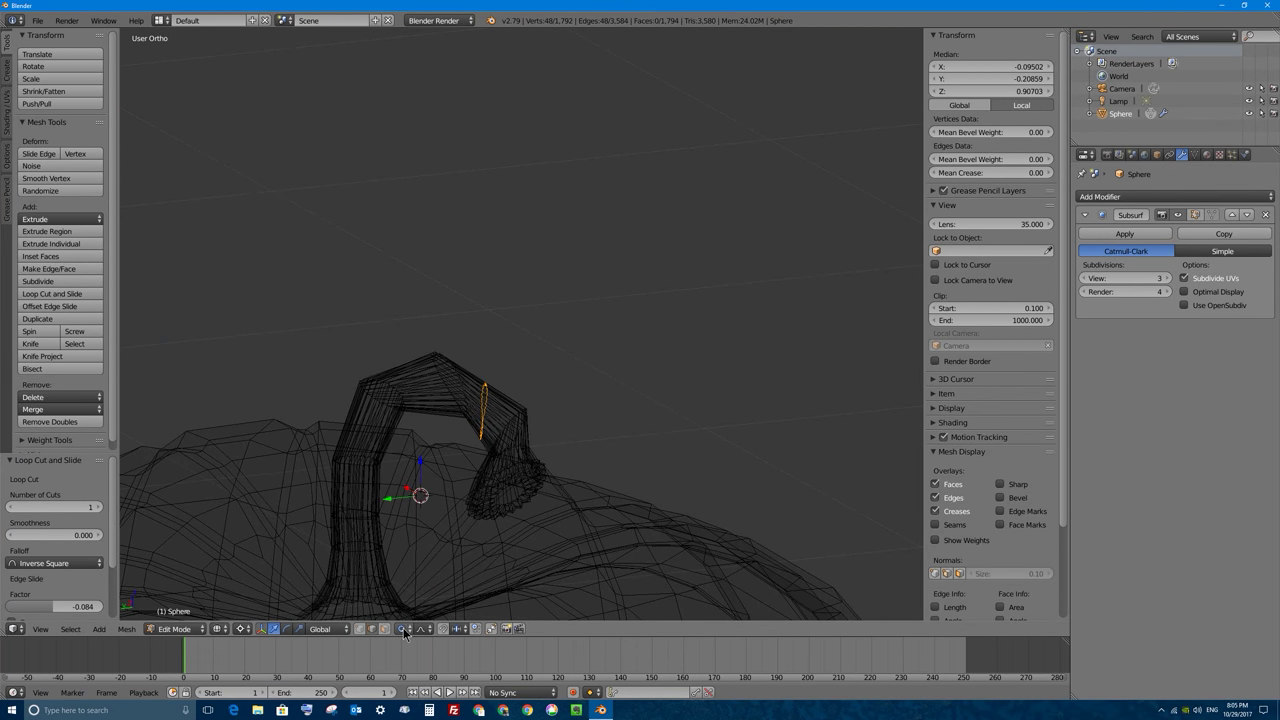
{"action": "left_click", "coordinate": [405, 632]}
{"action": "key", "text": "s"}
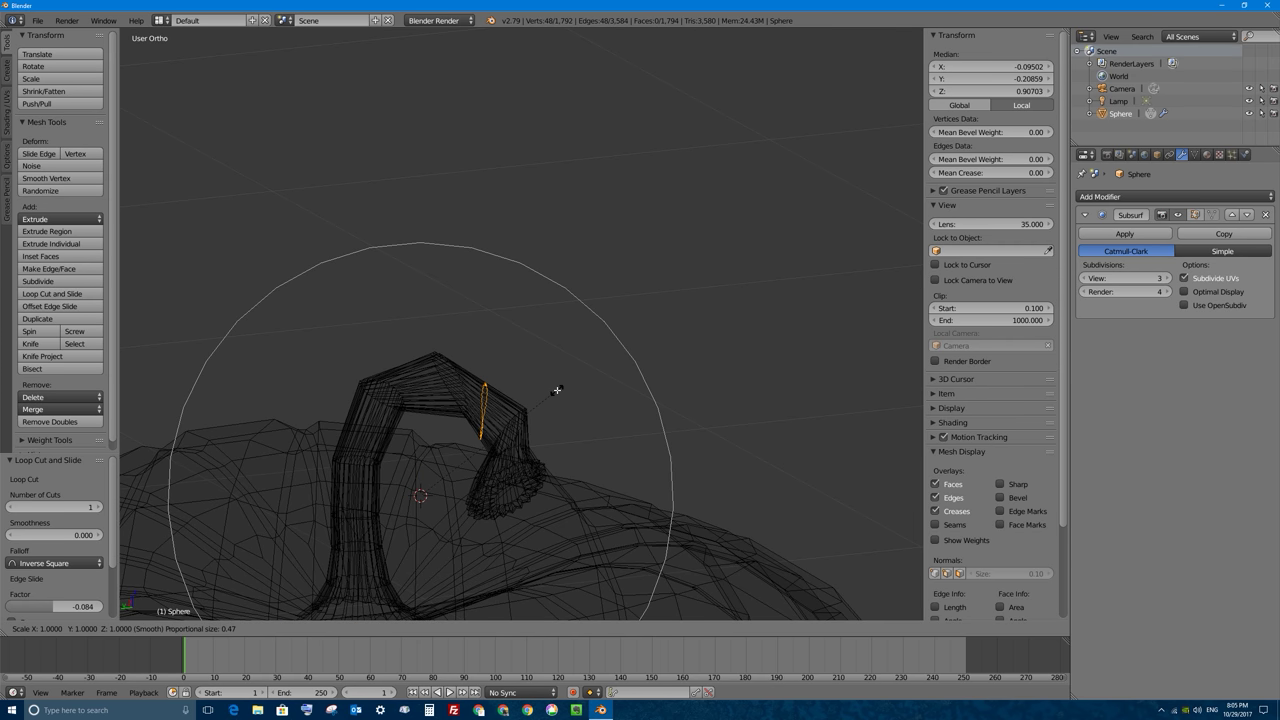
{"action": "scroll", "coordinate": [557, 390], "scroll_direction": "up", "scroll_amount": 14}
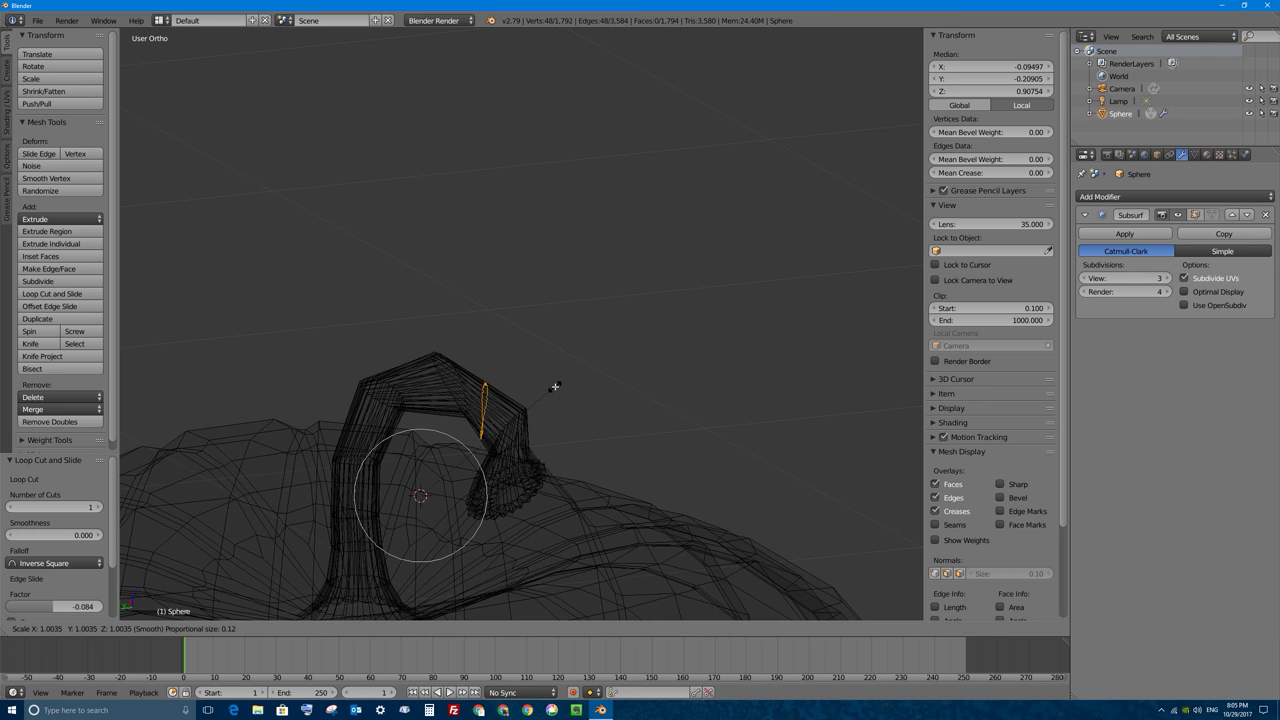
{"action": "left_click", "coordinate": [555, 386]}
Place the 3D cursor on the new stem loop, set the pivot to Median Point and rotate the loop about 20 degrees
{"action": "key", "text": "r"}
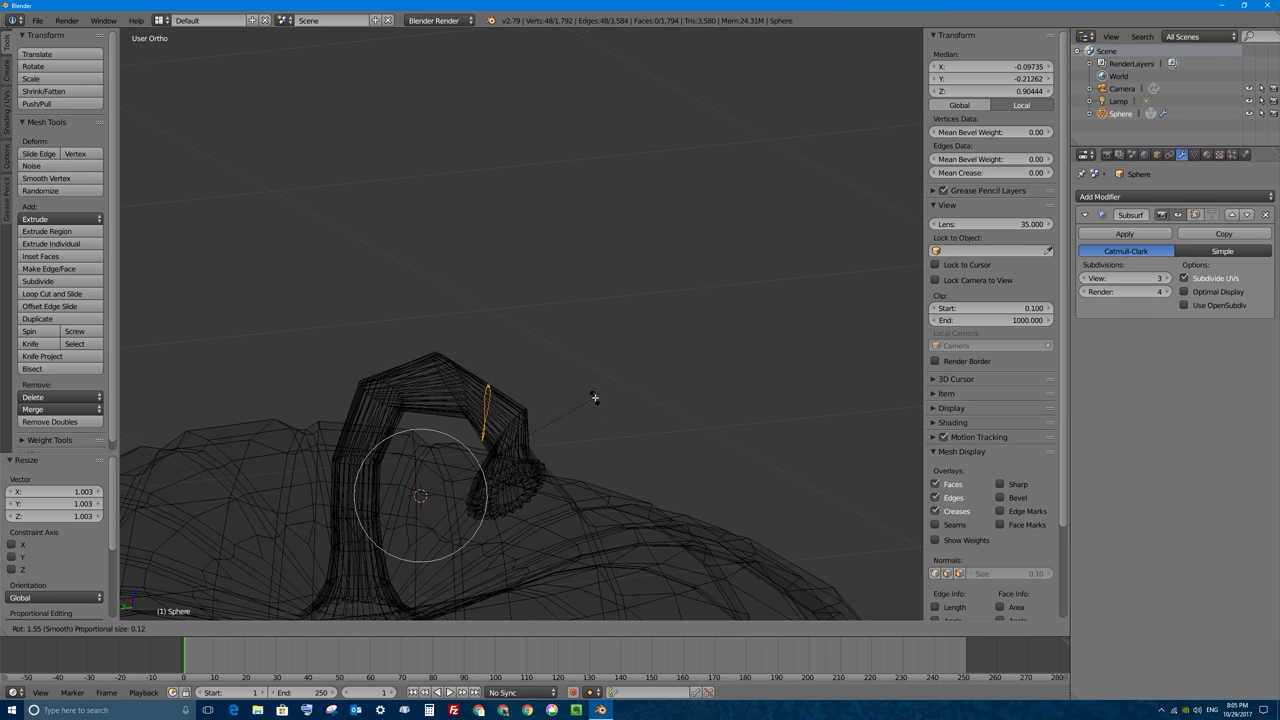
{"action": "left_click", "coordinate": [594, 398]}
{"action": "left_click", "coordinate": [488, 405]}
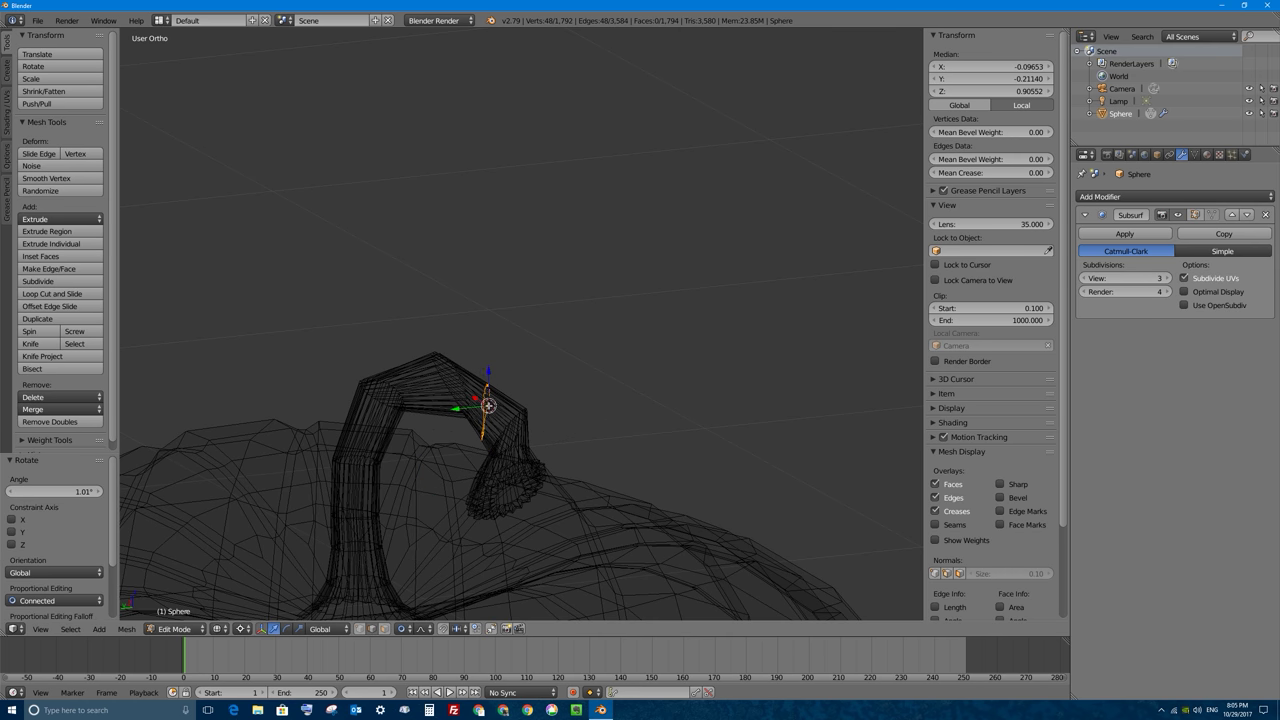
{"action": "left_click", "coordinate": [242, 628]}
{"action": "left_click", "coordinate": [258, 570]}
{"action": "key", "text": "r"}
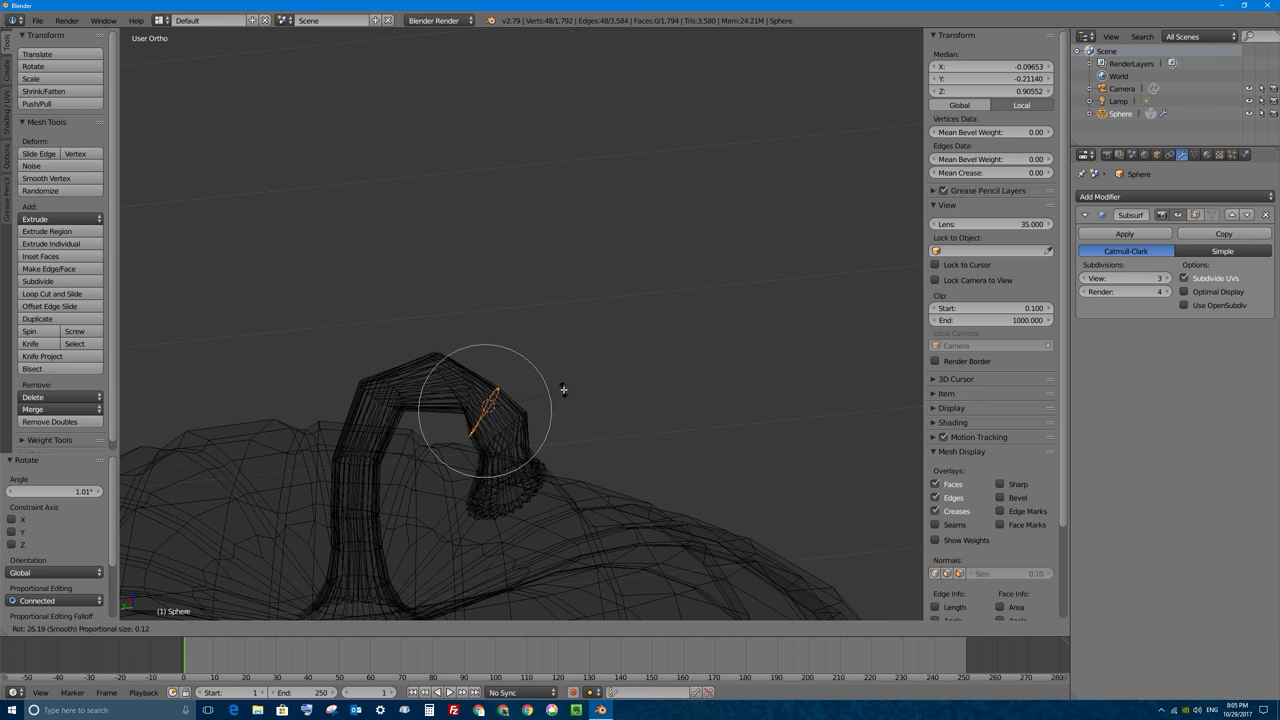
{"action": "left_click", "coordinate": [558, 384]}
Select the edge loop at the stem's peak and rotate it about 35 degrees with proportional editing disabled
{"action": "left_click", "coordinate": [440, 372]}
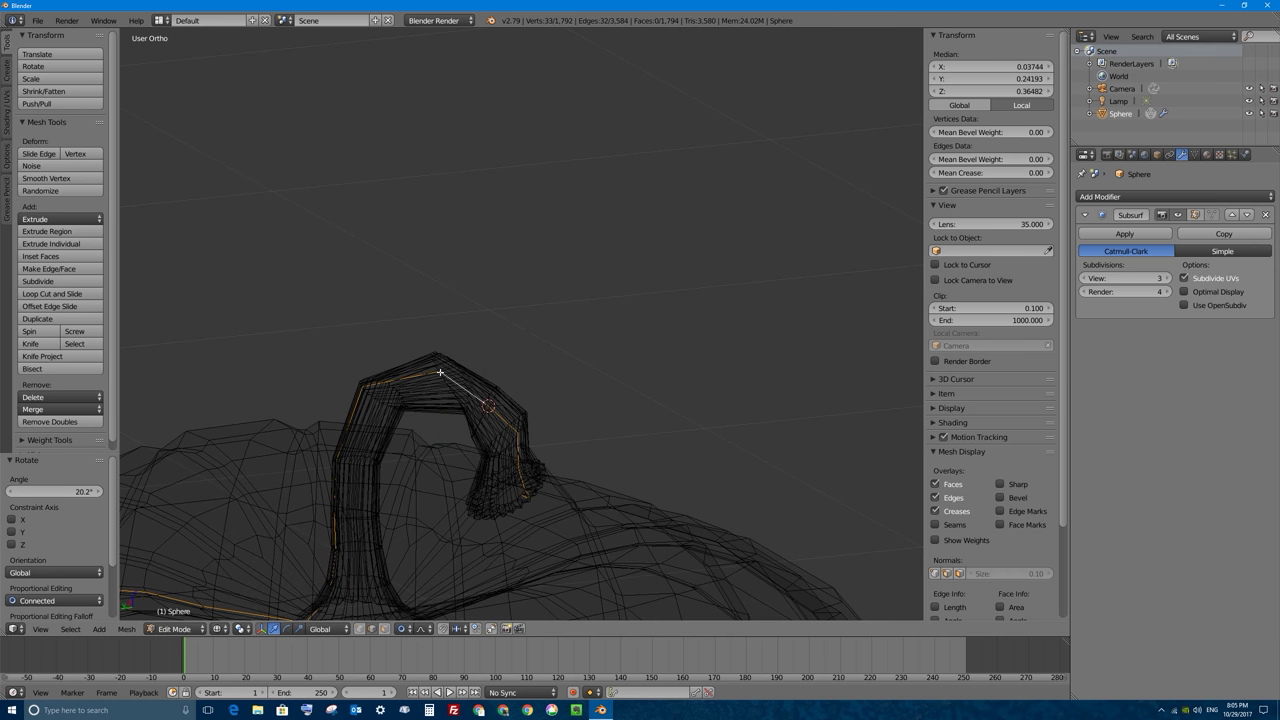
{"action": "left_click", "coordinate": [438, 368], "text": "alt"}
{"action": "left_click", "coordinate": [437, 366], "text": "alt"}
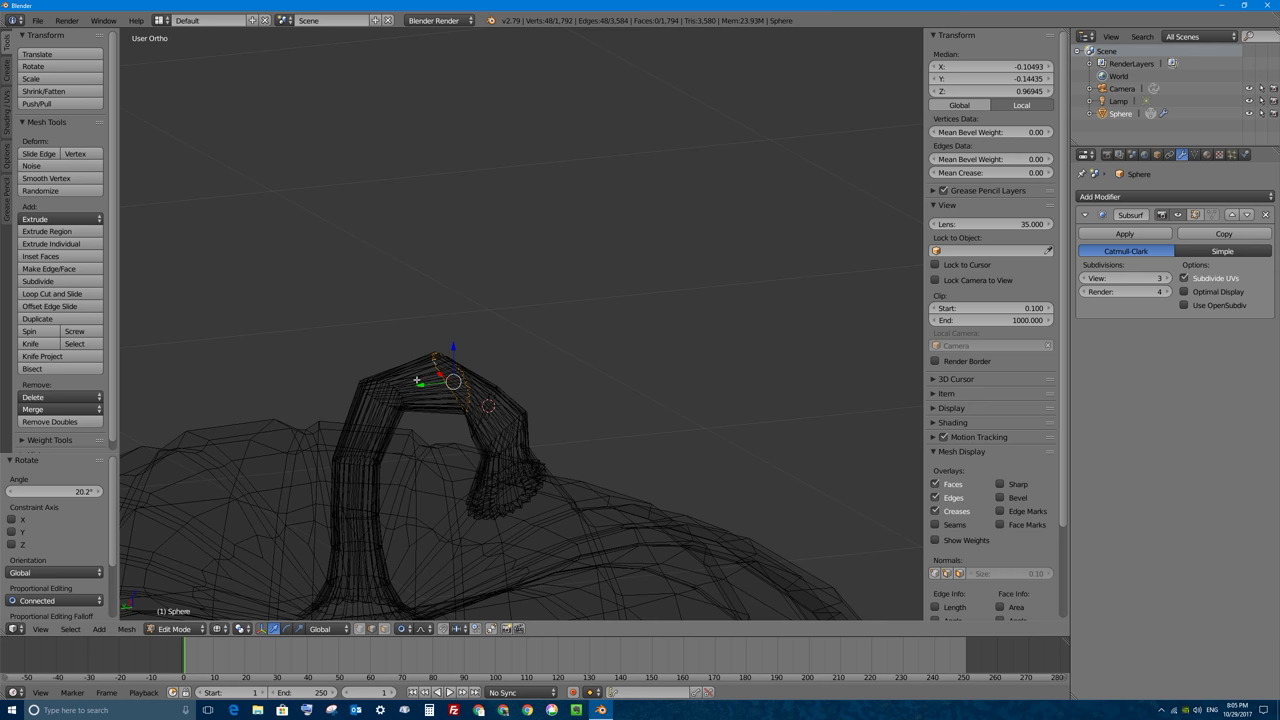
{"action": "key", "text": "ctrl+z"}
{"action": "key", "text": "r"}
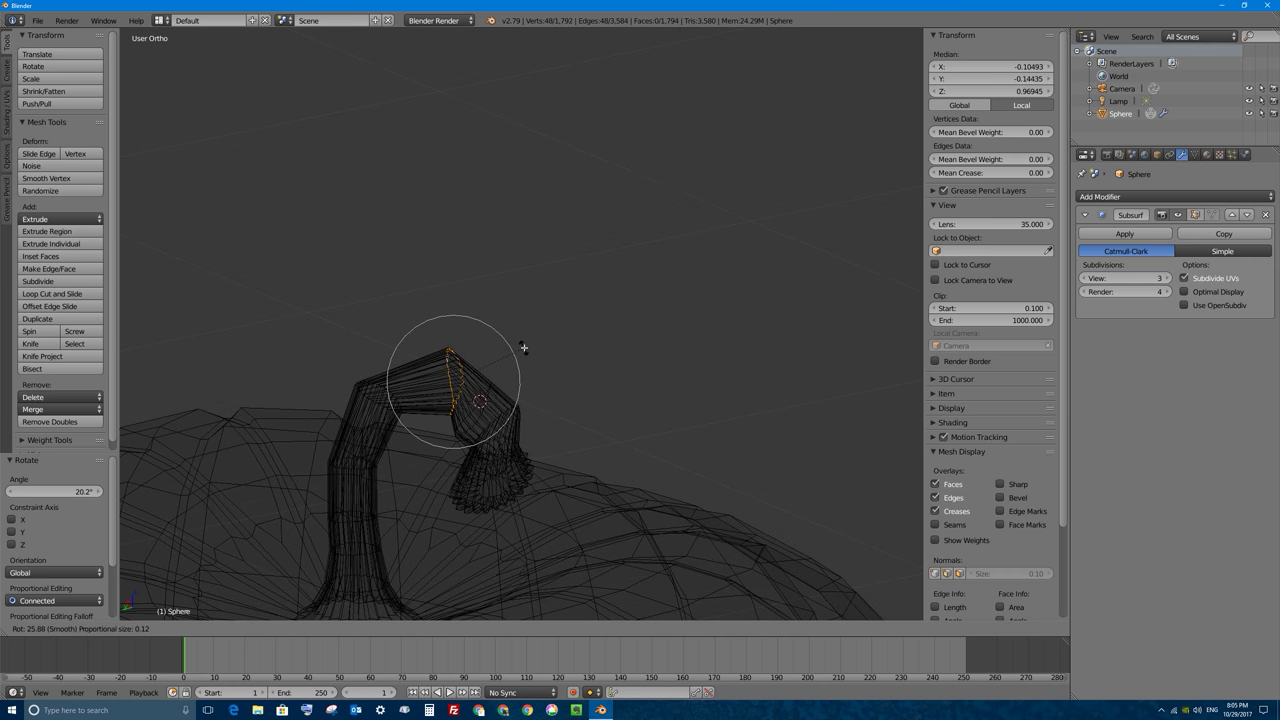
{"action": "right_click", "coordinate": [512, 336]}
{"action": "left_click", "coordinate": [405, 628]}
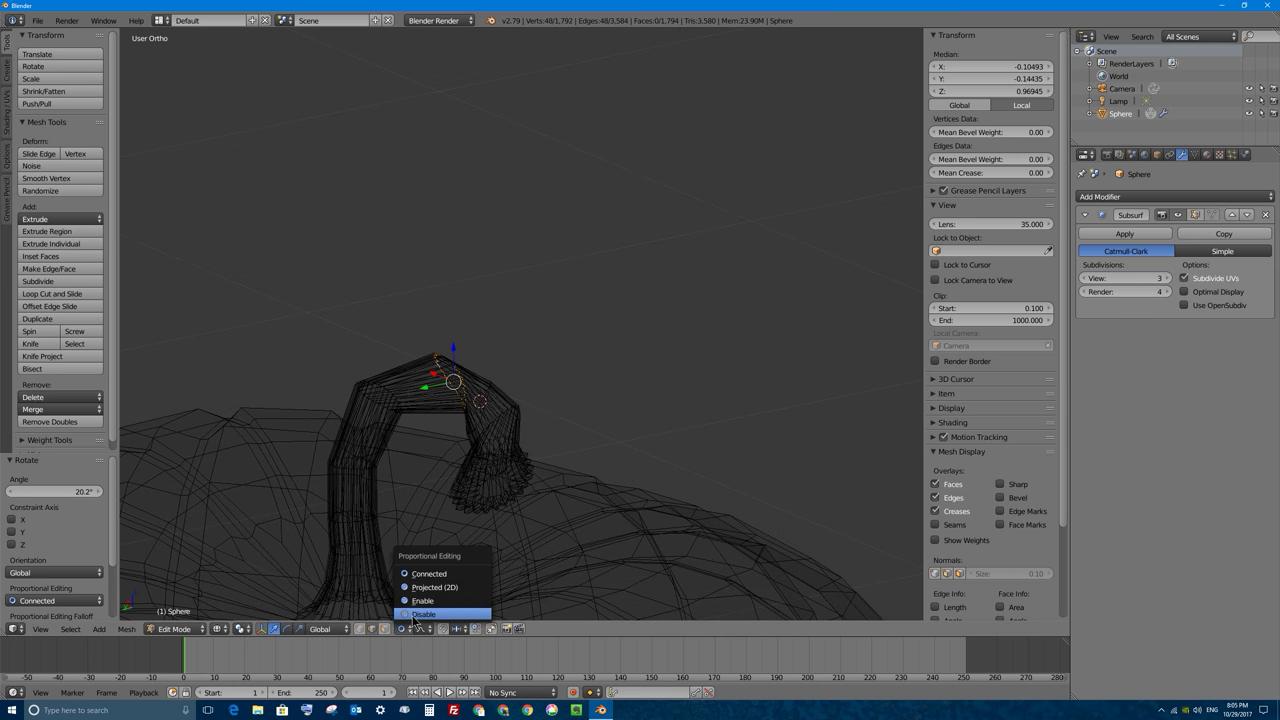
{"action": "left_click", "coordinate": [440, 562]}
{"action": "key", "text": "r"}
{"action": "left_click", "coordinate": [498, 371]}
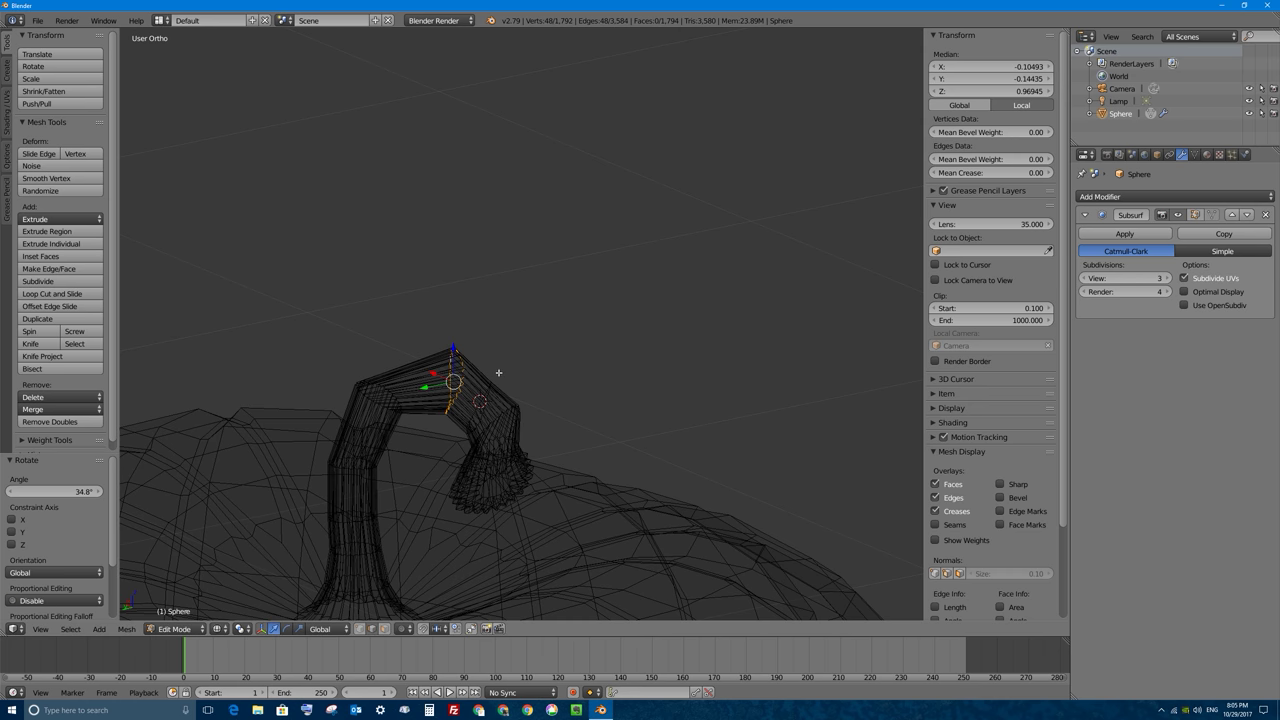
Move the peak loop slightly toward the stem's base side and scale it to about 0.823
{"action": "key", "text": "g"}
{"action": "left_click", "coordinate": [515, 355]}
{"action": "key", "text": "s"}
{"action": "left_click", "coordinate": [497, 363]}
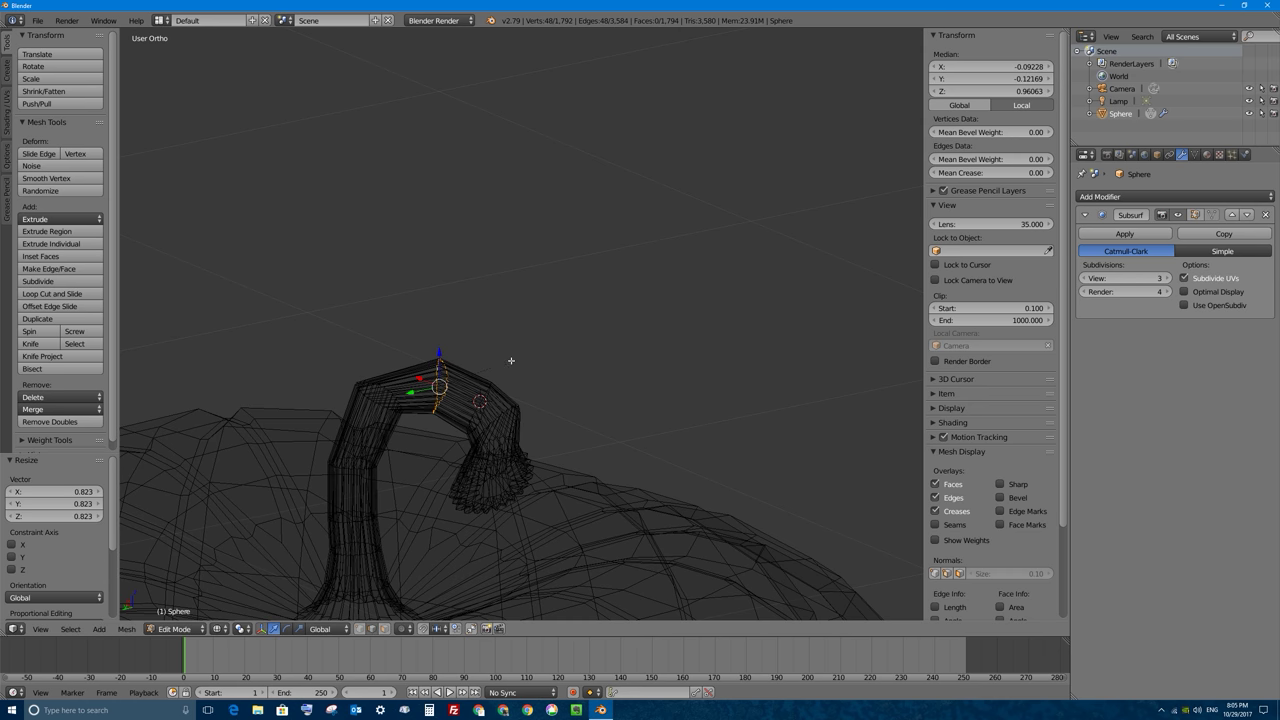
Rotate the peak loop in the top view to align it with the stem's curve
{"action": "middle_click_drag", "start_coordinate": [509, 363], "coordinate": [378, 443]}
{"action": "key", "text": "KP_7"}
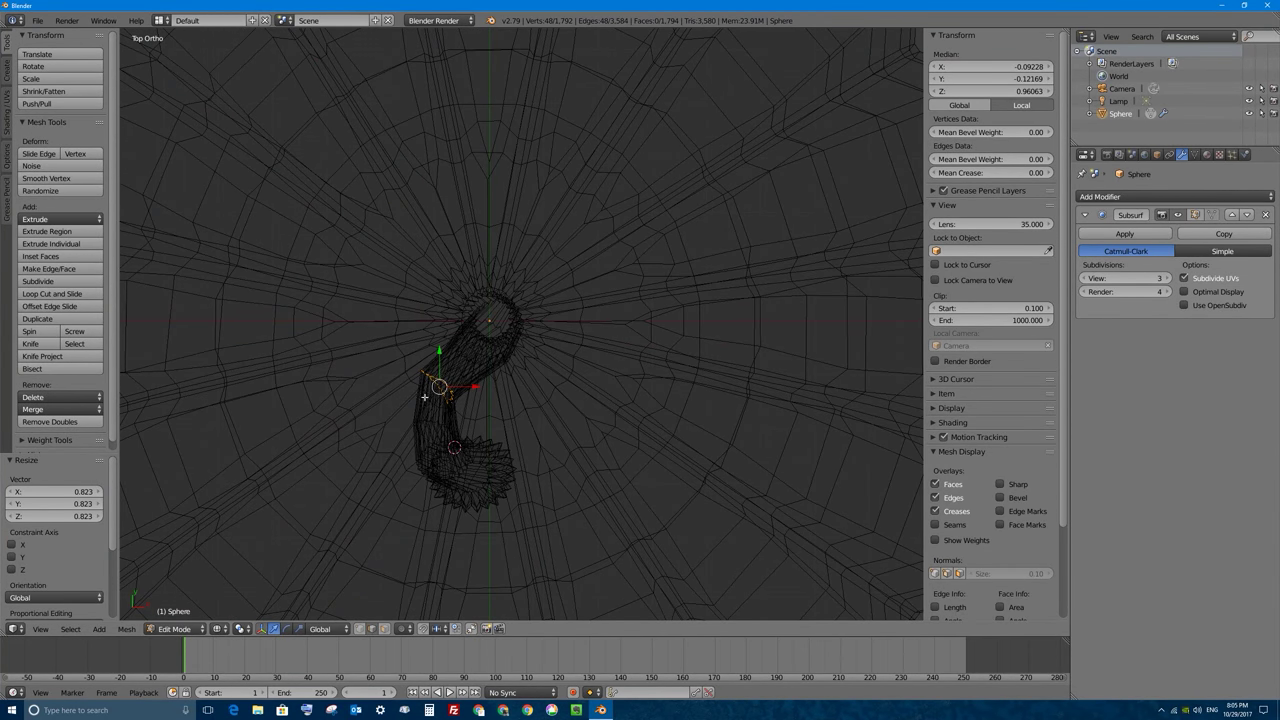
{"action": "key", "text": "r"}
{"action": "left_click", "coordinate": [546, 322]}
Lower the peak loop by about 0.009 along Z and scale it to about 0.866
{"action": "middle_click_drag", "start_coordinate": [546, 322], "coordinate": [544, 364]}
{"action": "key", "text": "g"}
{"action": "key", "text": "z"}
{"action": "left_click", "coordinate": [505, 385]}
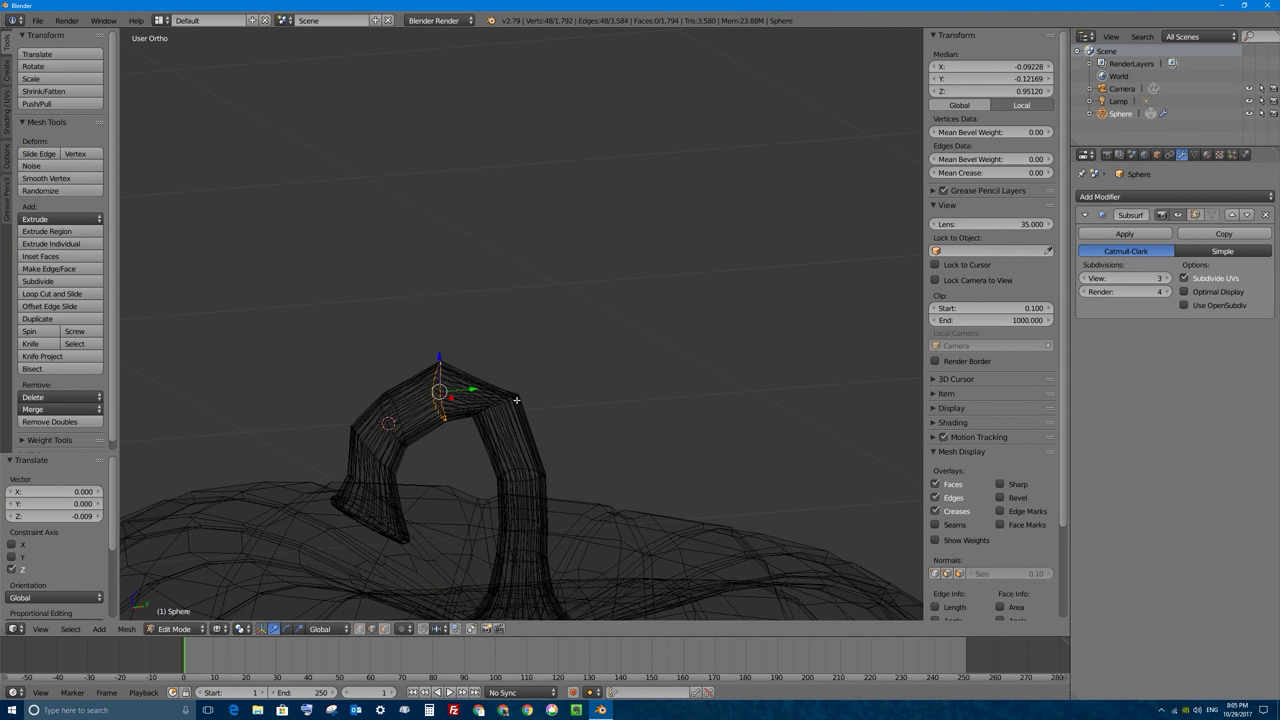
{"action": "key", "text": "s"}
{"action": "left_click", "coordinate": [524, 399]}
Select the neighbouring edge loop where the stem turns down toward its base and rescale it
{"action": "right_click", "coordinate": [499, 407], "text": "alt"}
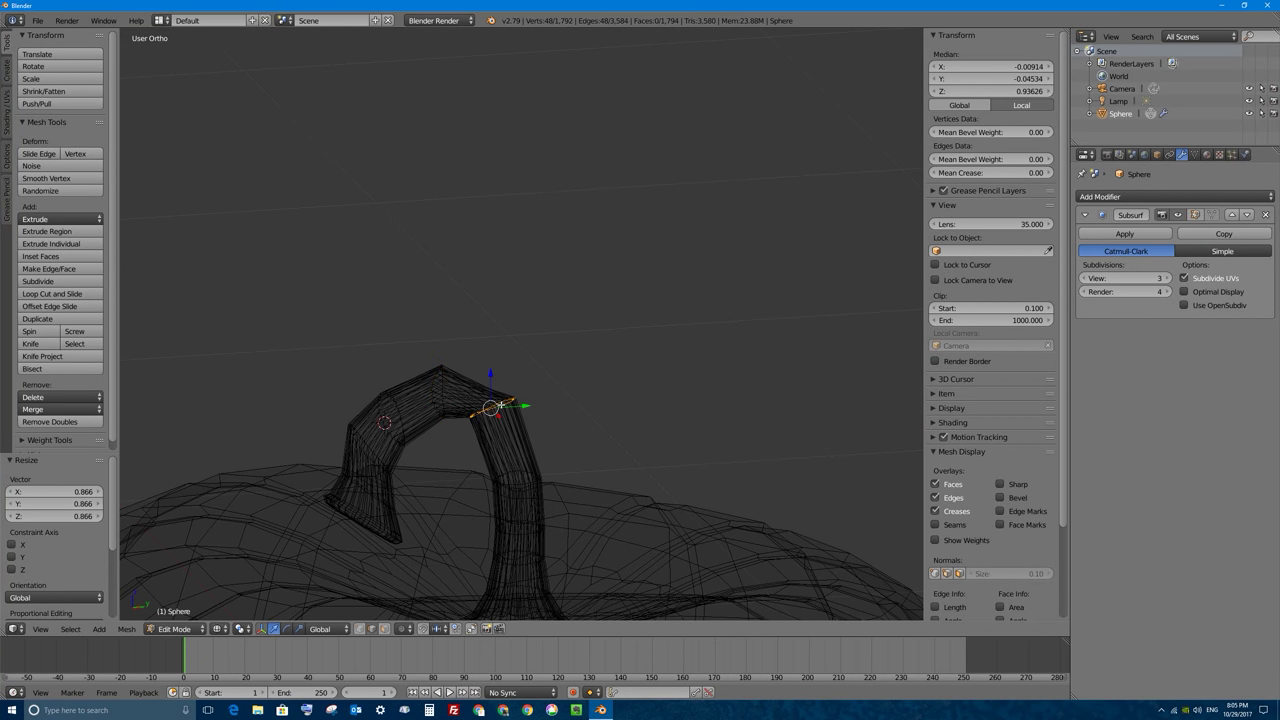
{"action": "key", "text": "s"}
{"action": "left_click", "coordinate": [568, 417]}
{"action": "middle_click_drag", "start_coordinate": [580, 420], "coordinate": [501, 417]}
Leave edit mode and display the pumpkin in solid shading to inspect the stem's shape
{"action": "key", "text": "Tab"}
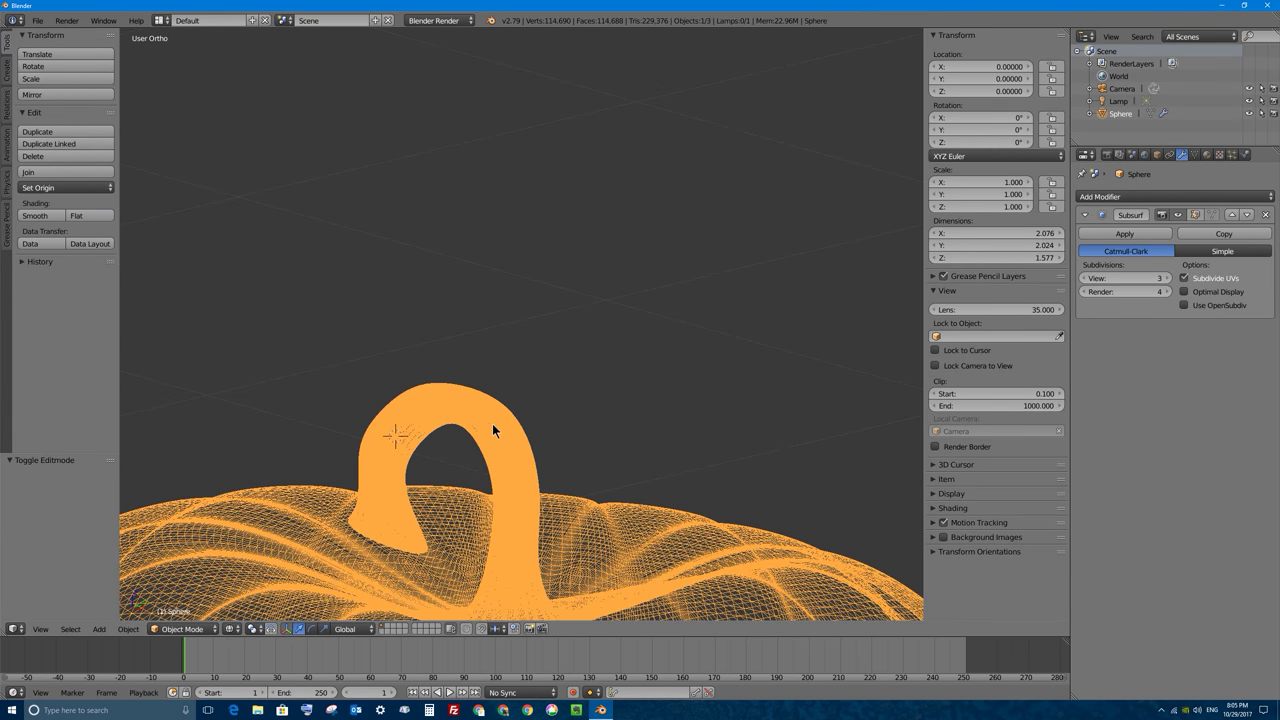
{"action": "scroll", "coordinate": [547, 338], "scroll_direction": "up", "scroll_amount": 2}
{"action": "scroll", "coordinate": [547, 338], "scroll_direction": "down", "scroll_amount": 3, "text": "shift"}
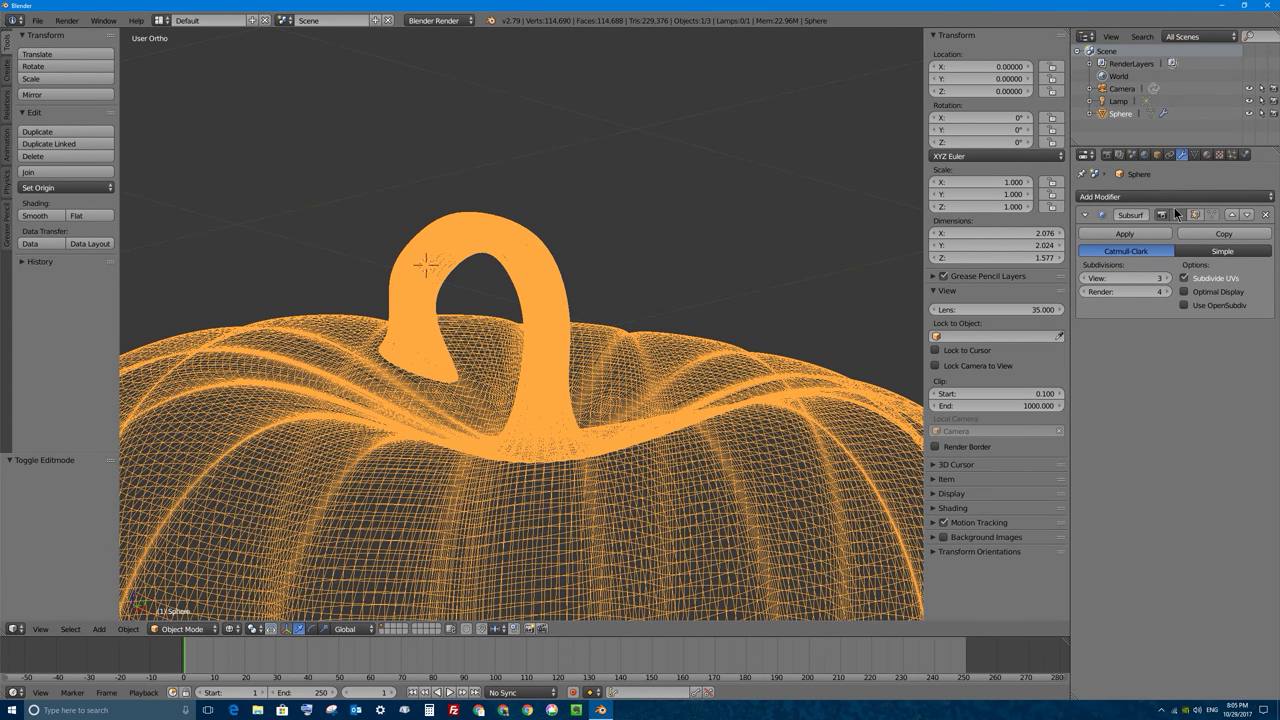
{"action": "key", "text": "z"}
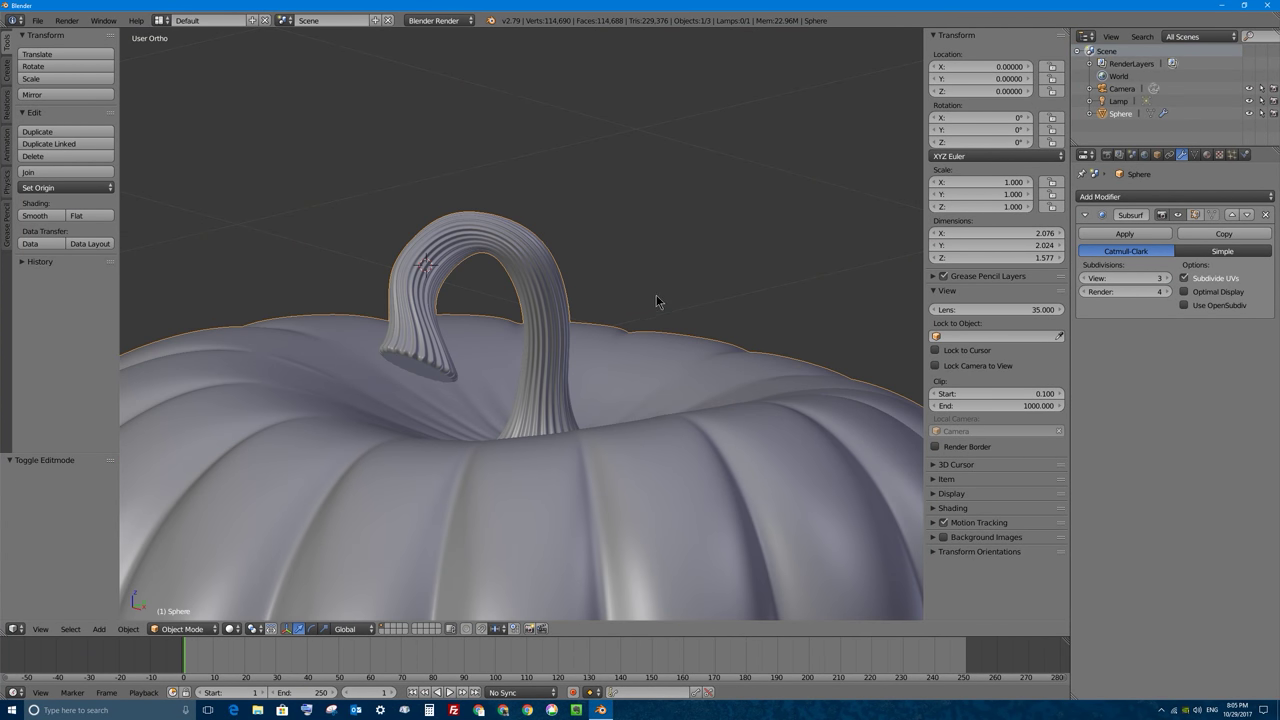
{"action": "mouse_move", "coordinate": [657, 300]}
{"action": "middle_mouse_down"}
{"action": "mouse_move", "coordinate": [474, 304]}
{"action": "mouse_move", "coordinate": [607, 324]}
{"action": "middle_mouse_up"}
{"action": "scroll", "coordinate": [600, 326], "scroll_direction": "down", "scroll_amount": 5}
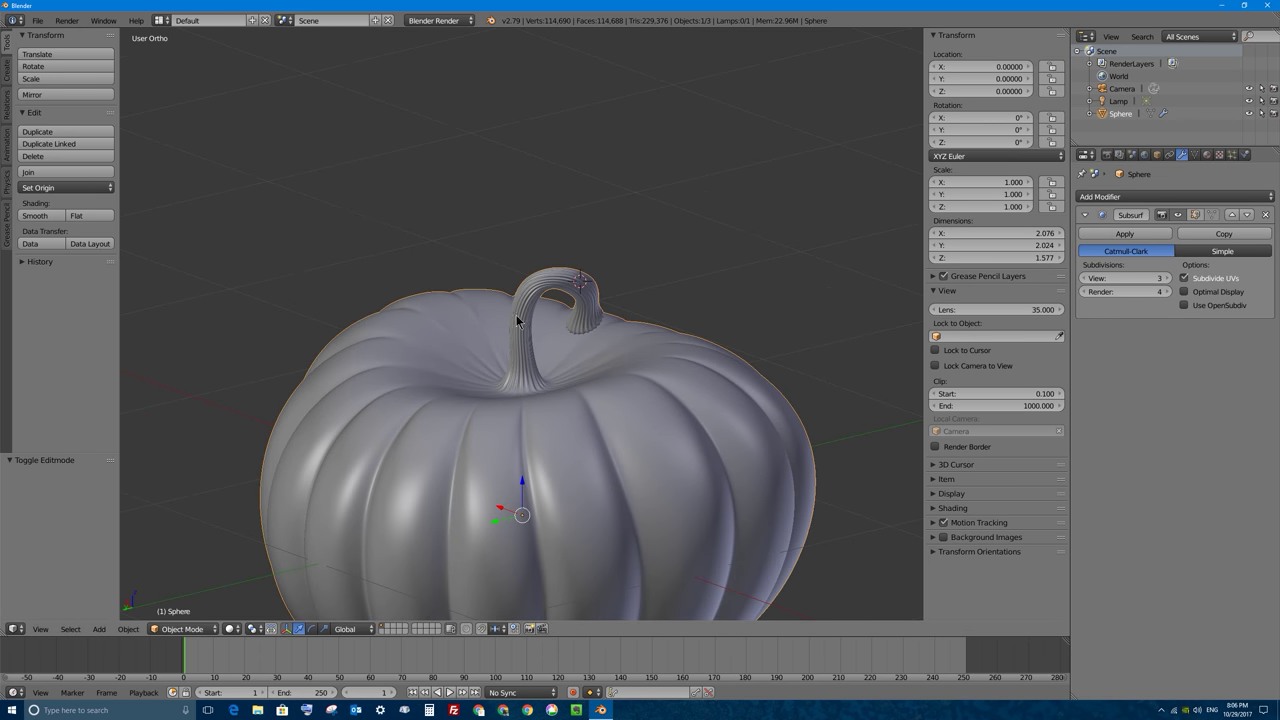
{"action": "middle_click_drag", "start_coordinate": [664, 398], "coordinate": [522, 268]}
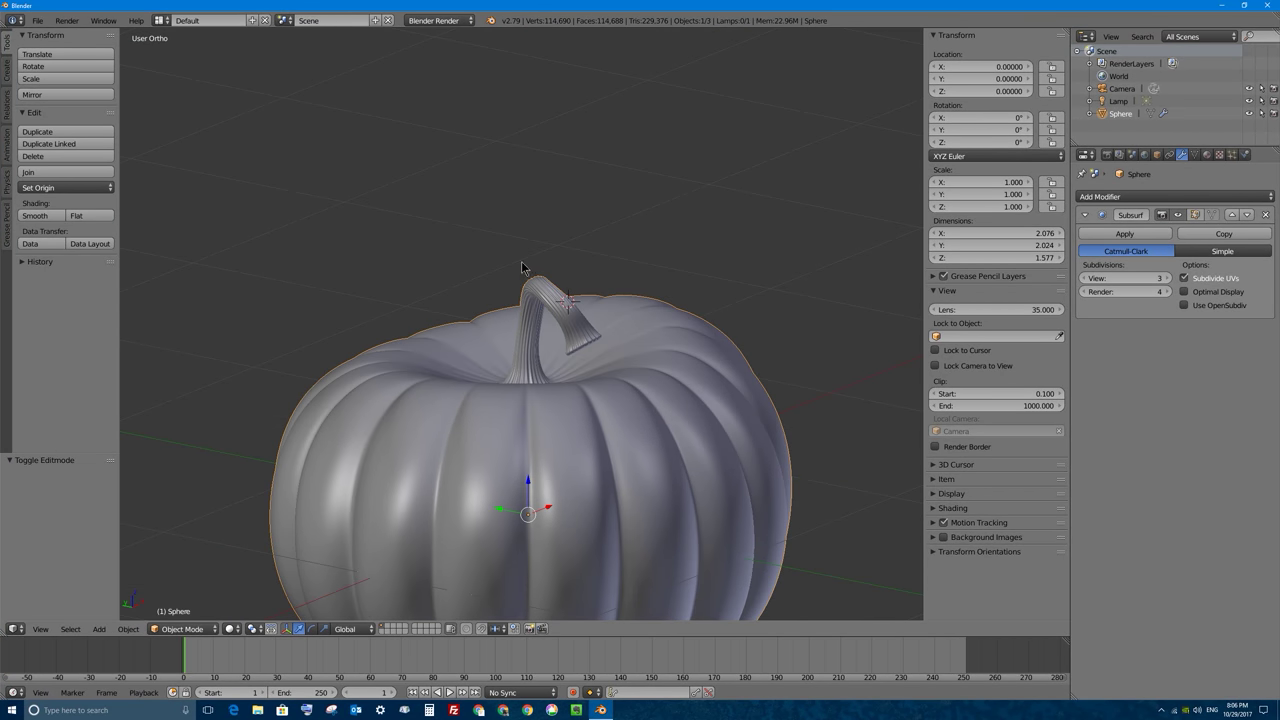
Set the pivot point to Median Point in object mode
{"action": "left_click", "coordinate": [254, 629]}
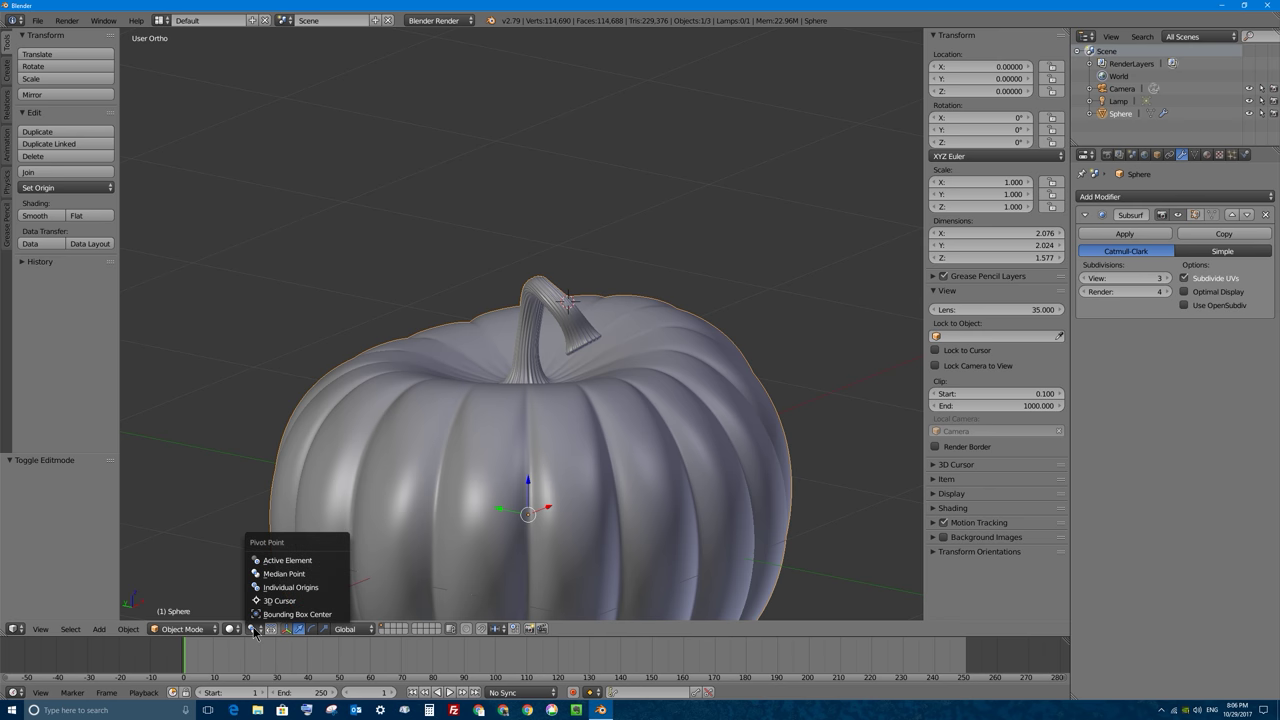
{"action": "left_click", "coordinate": [305, 577]}
{"action": "middle_click_drag", "start_coordinate": [555, 409], "coordinate": [652, 313]}
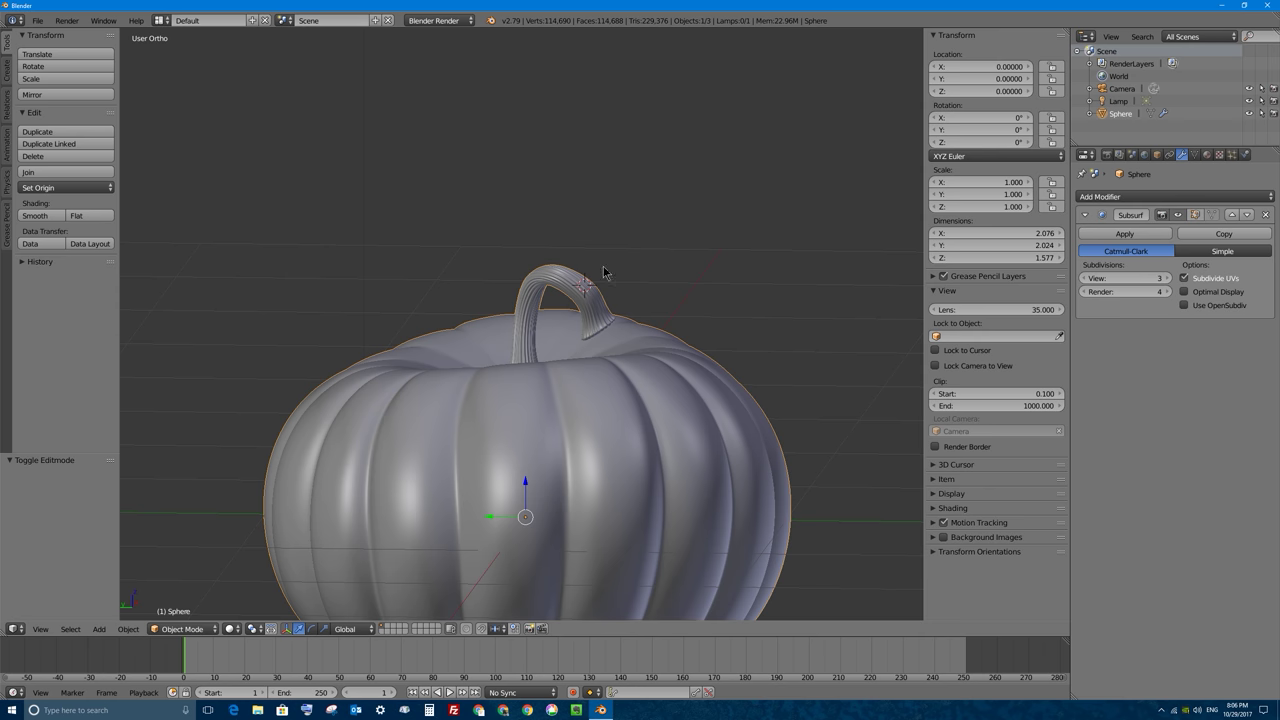
{"action": "middle_click_drag", "start_coordinate": [516, 378], "coordinate": [512, 314]}
{"action": "scroll", "coordinate": [557, 421], "scroll_direction": "down", "scroll_amount": 1}
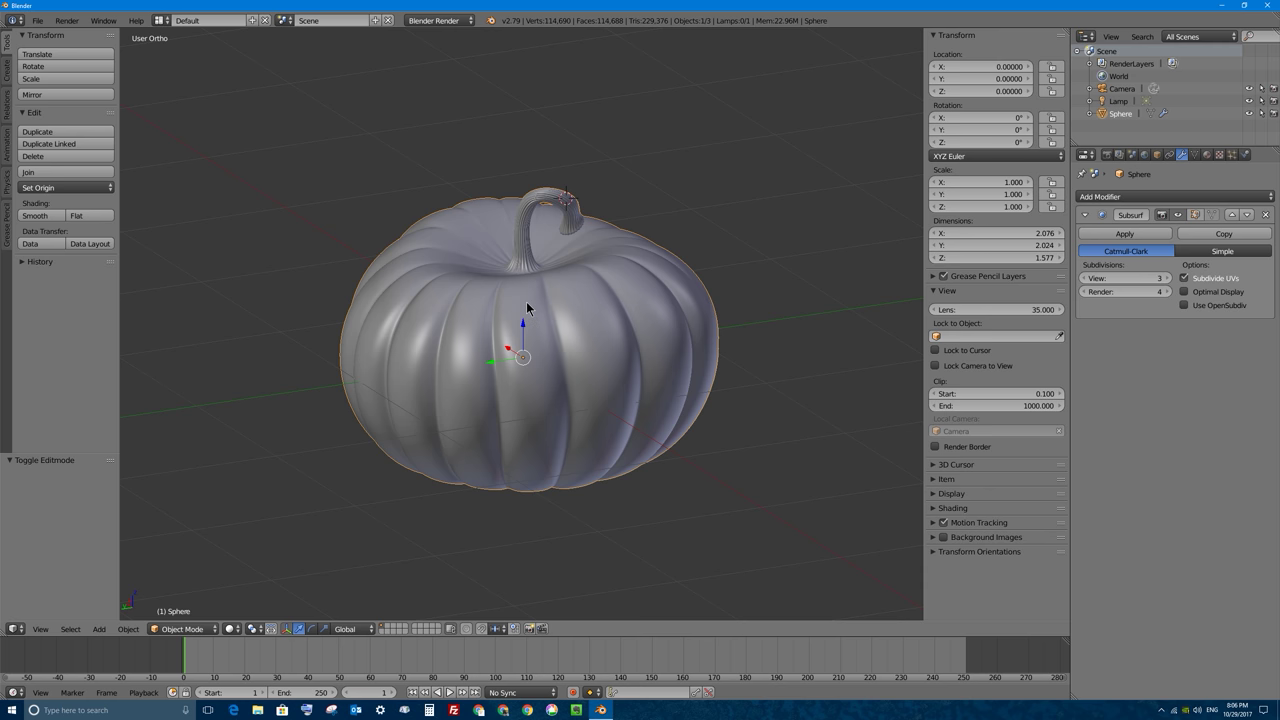
Save the scene to the Desktop as b27-82-001.blend
{"action": "left_click", "coordinate": [37, 21]}
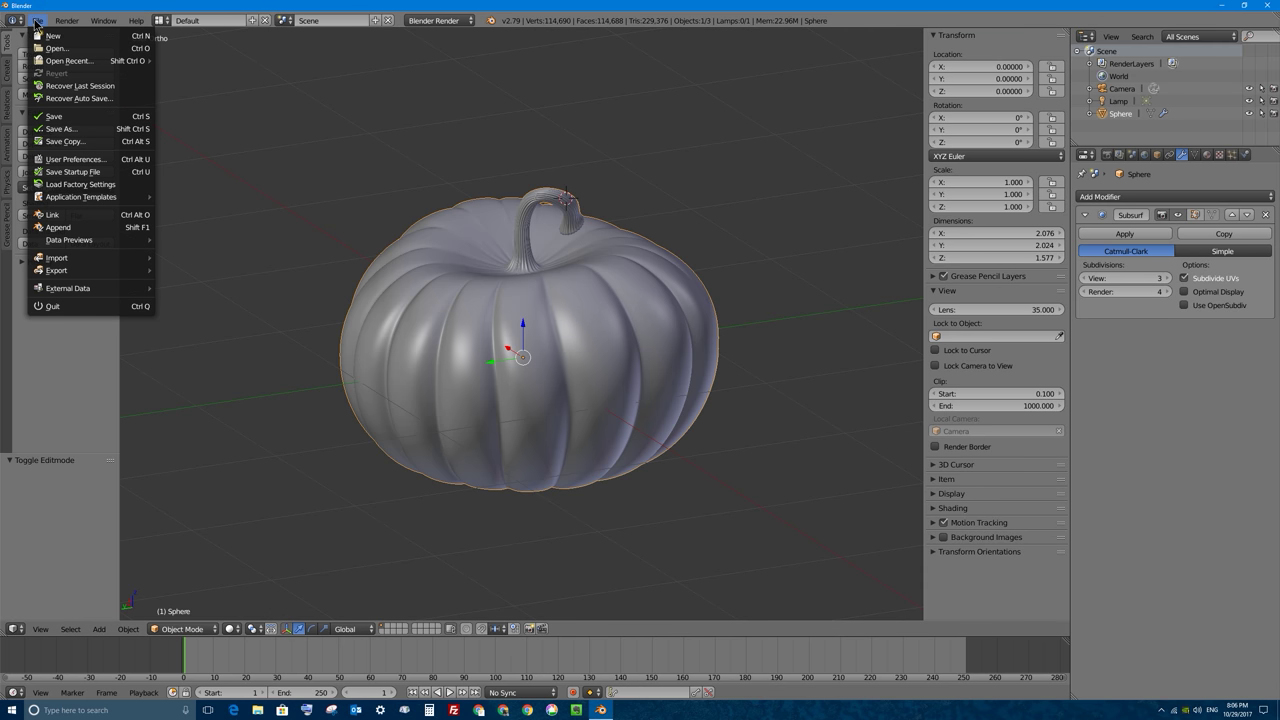
{"action": "left_click", "coordinate": [60, 128]}
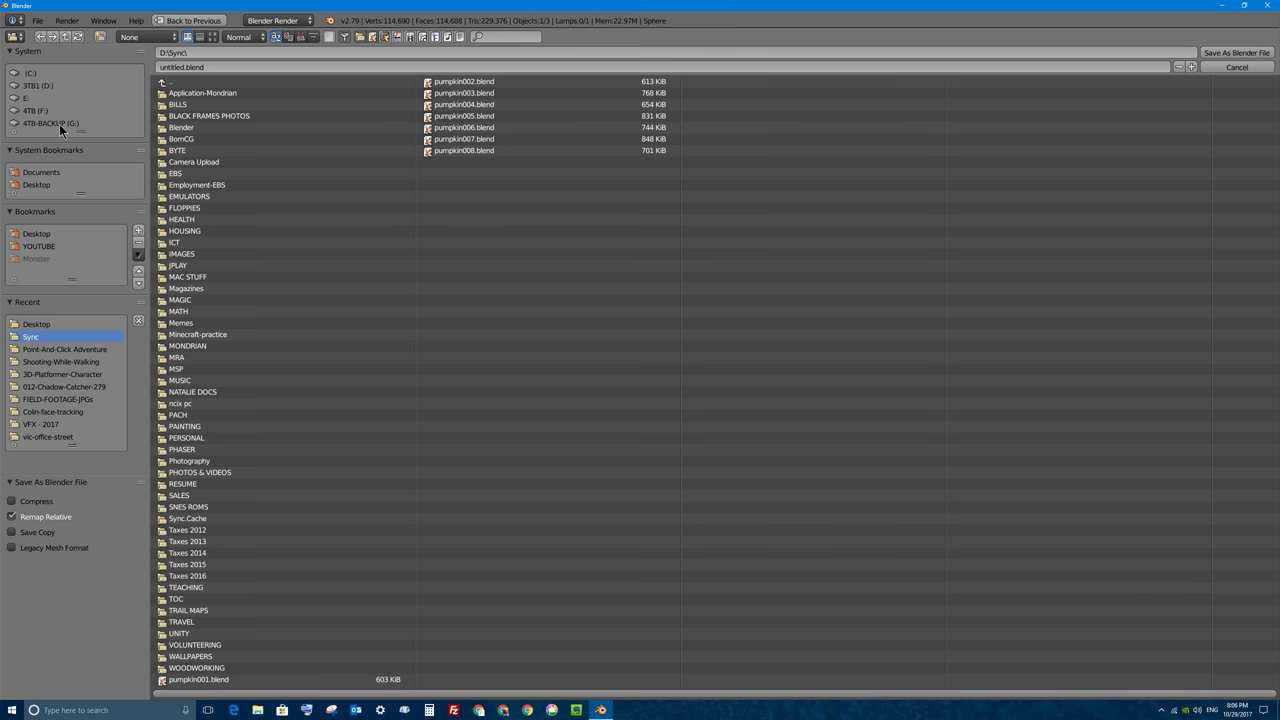
{"action": "left_click", "coordinate": [40, 186]}
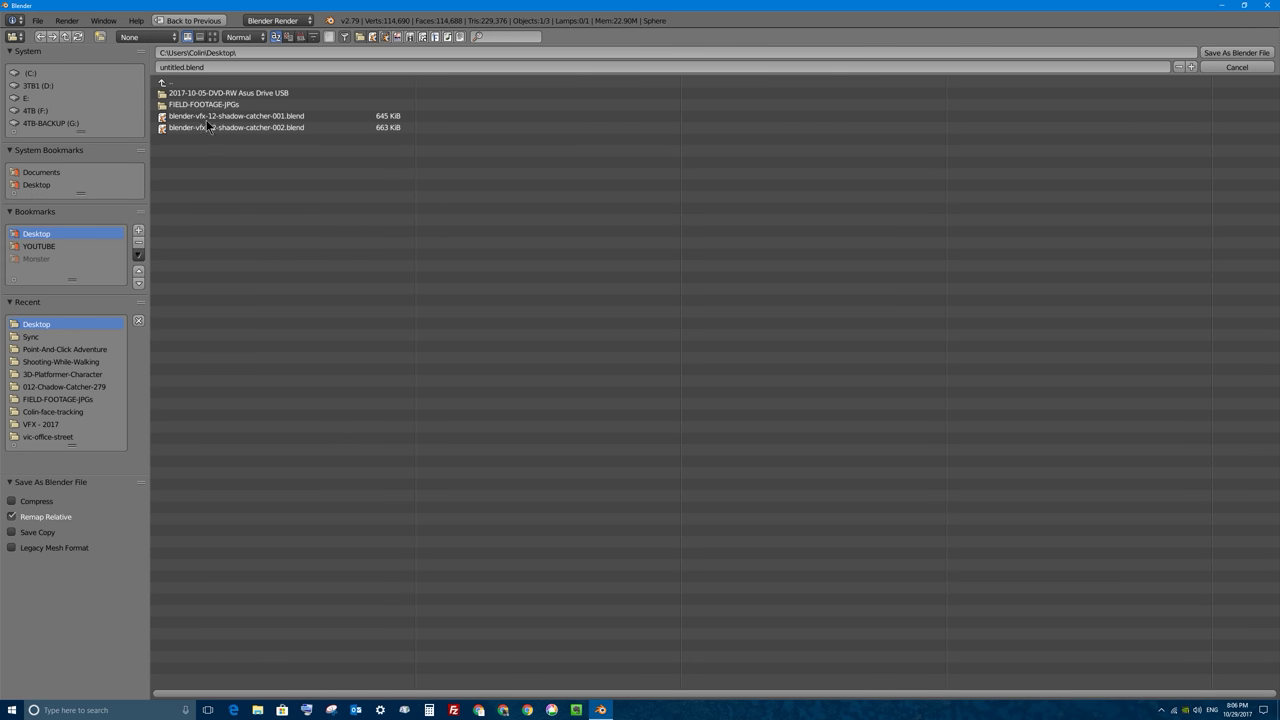
{"action": "left_click", "coordinate": [180, 67]}
{"action": "type", "text": "b27-82-001"}
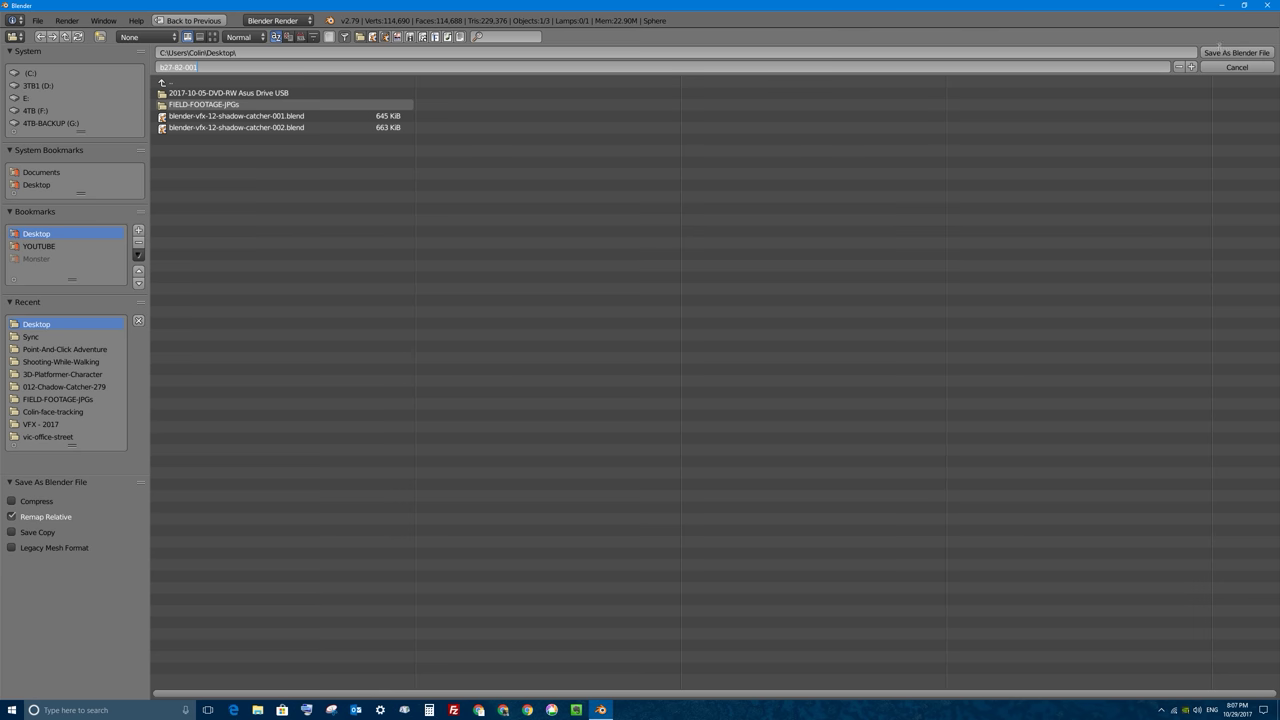
{"action": "key", "text": "Return"}
{"action": "left_click", "coordinate": [1237, 52]}
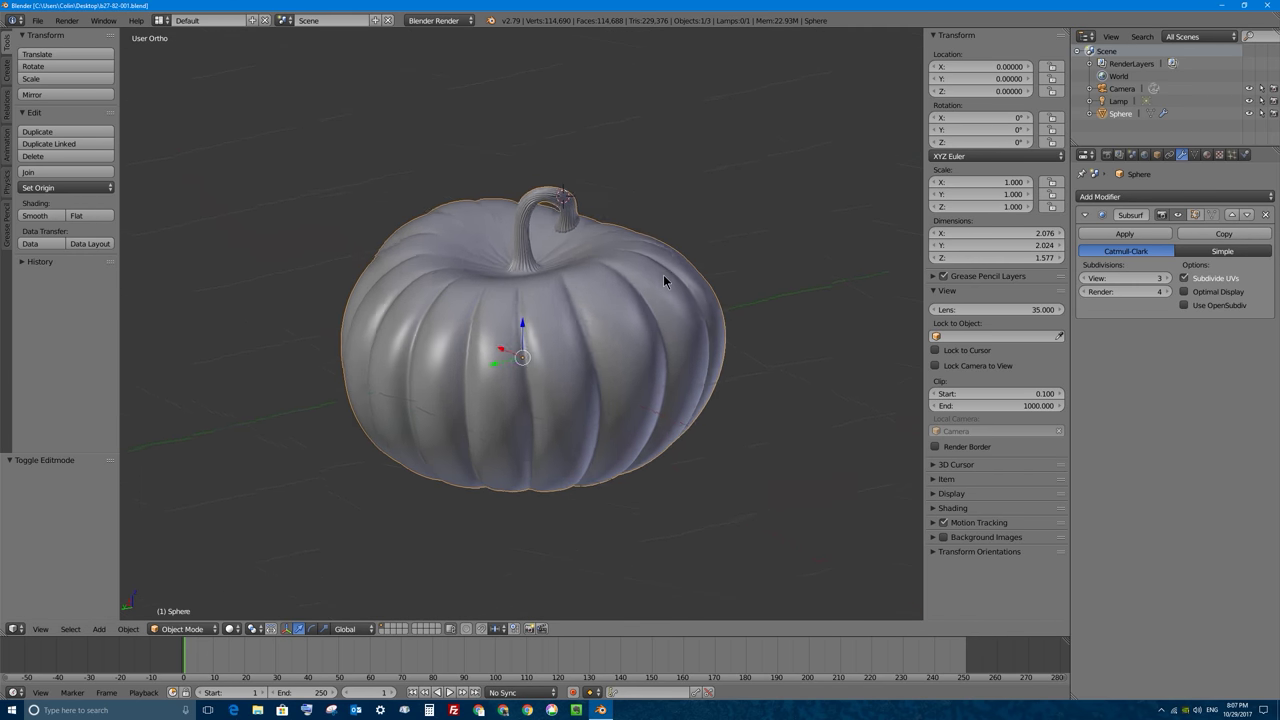
Add a Displace modifier to the pumpkin
{"action": "middle_click_drag", "start_coordinate": [664, 276], "coordinate": [685, 278]}
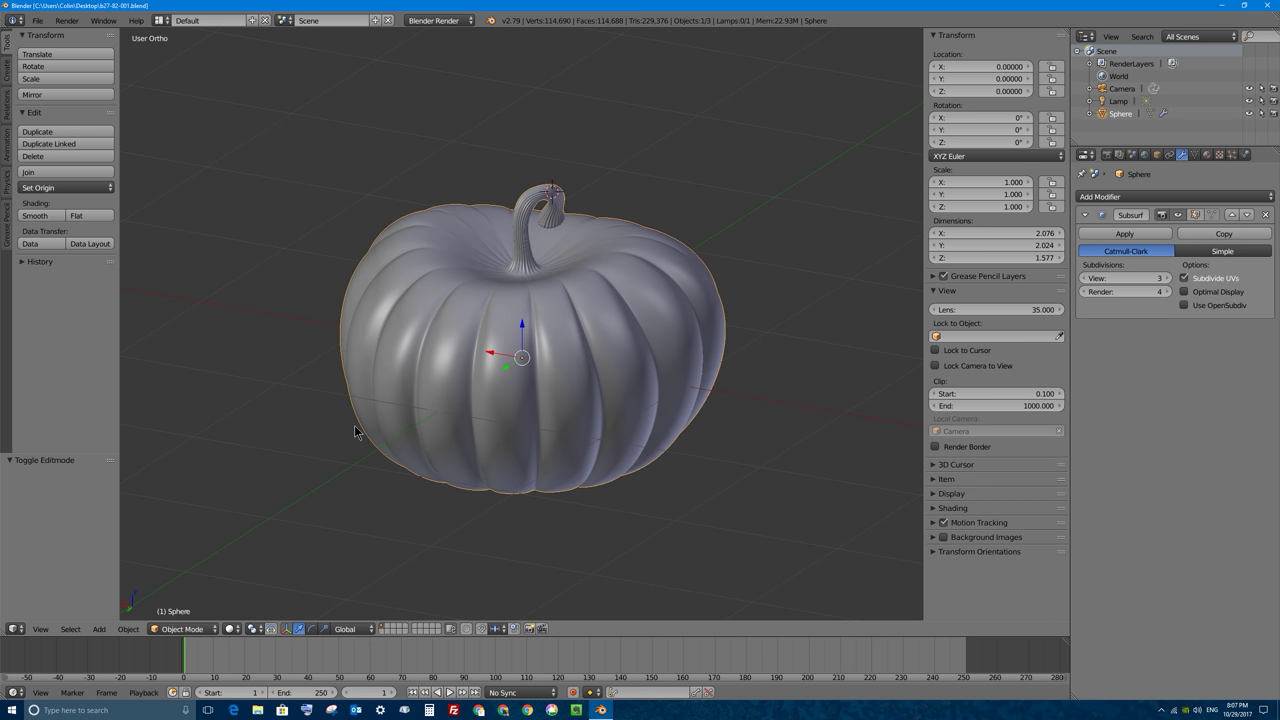
{"action": "middle_click_drag", "start_coordinate": [574, 311], "coordinate": [599, 317]}
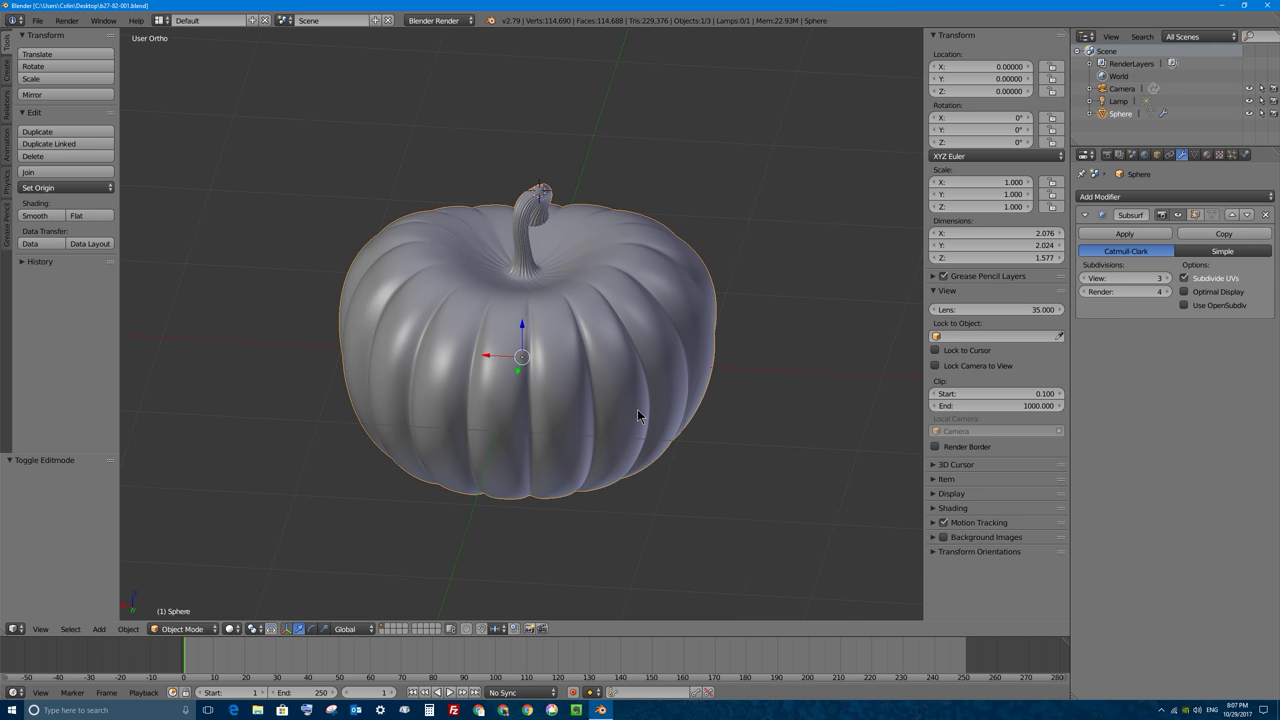
{"action": "middle_click_drag", "start_coordinate": [675, 276], "coordinate": [479, 154]}
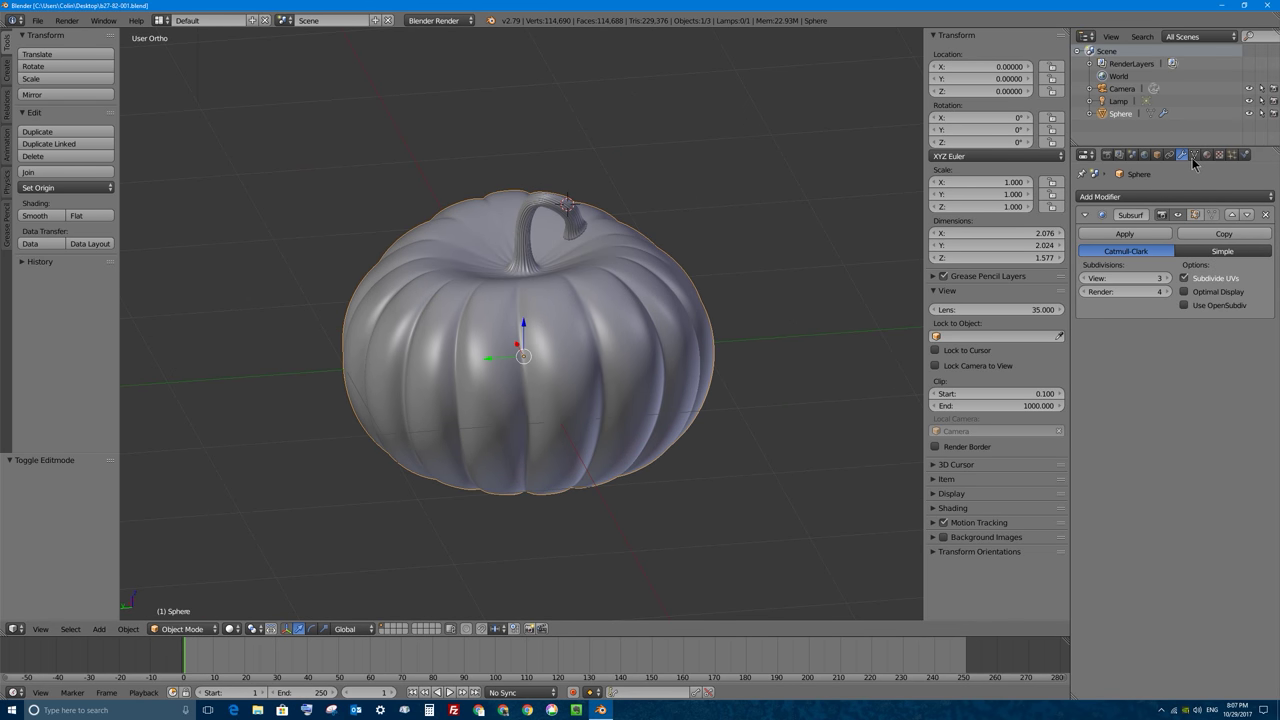
{"action": "left_click", "coordinate": [1128, 196]}
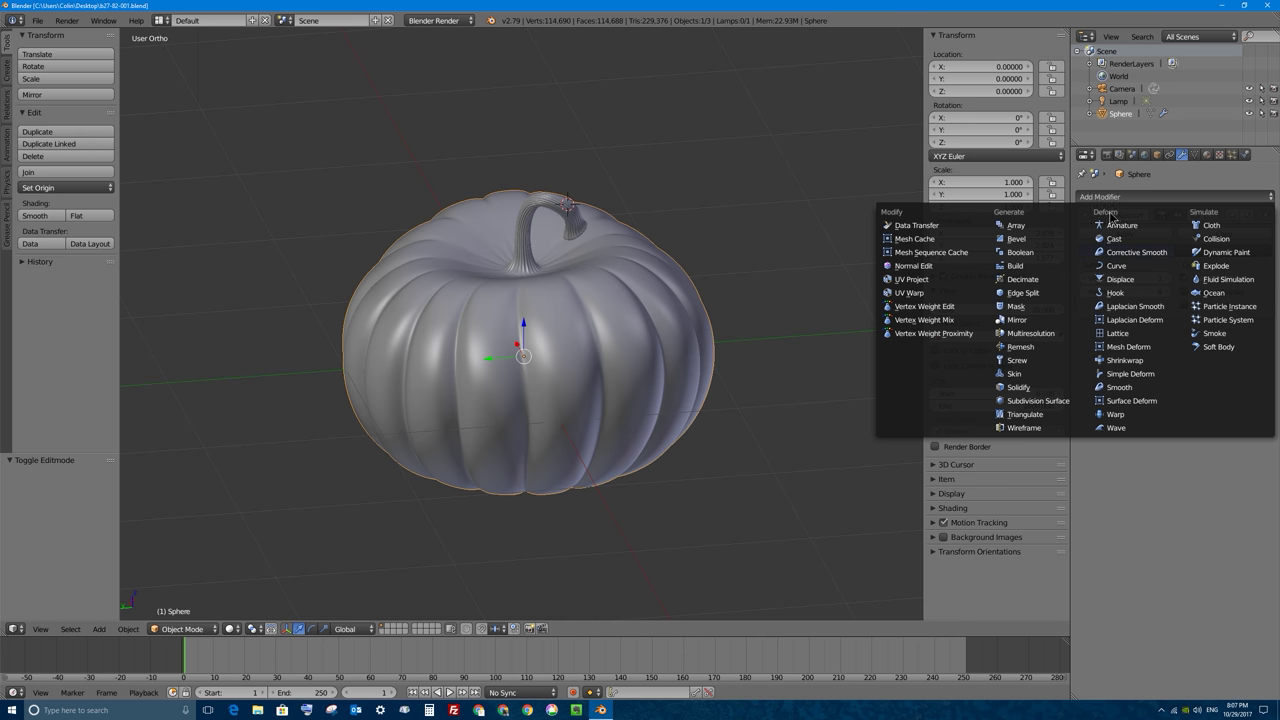
{"action": "left_click", "coordinate": [1166, 184]}
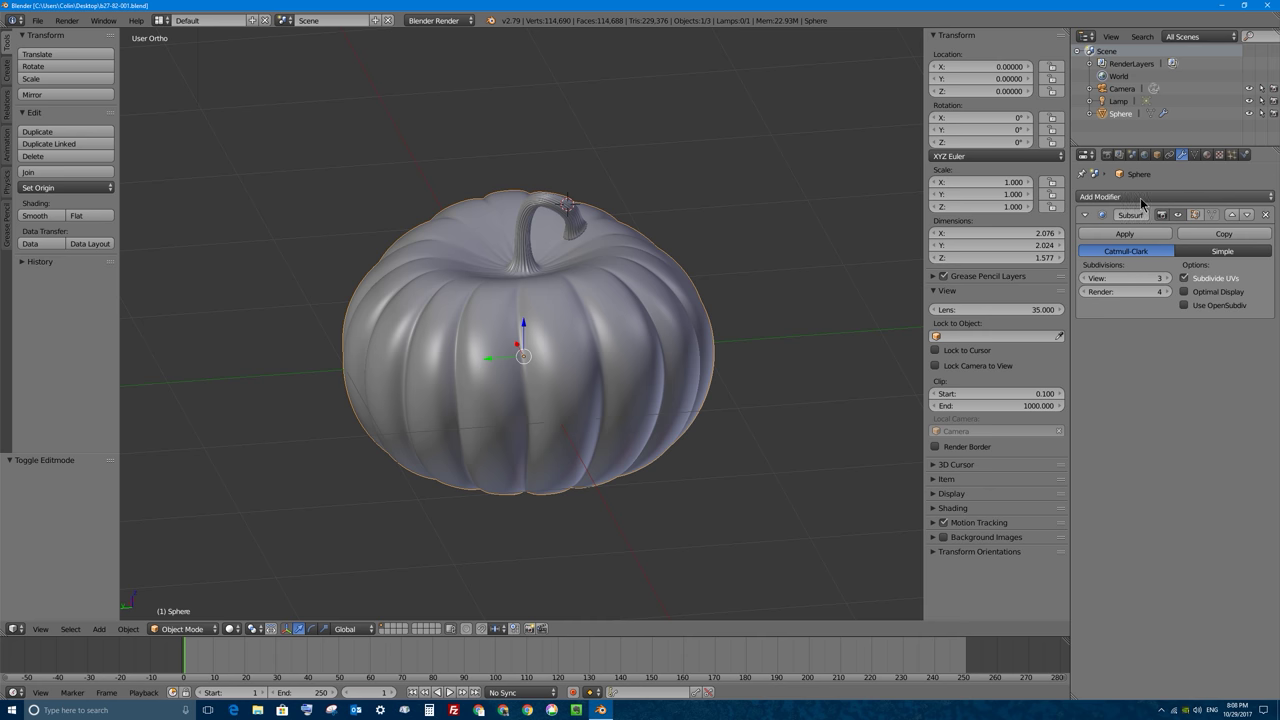
{"action": "left_click", "coordinate": [1142, 199]}
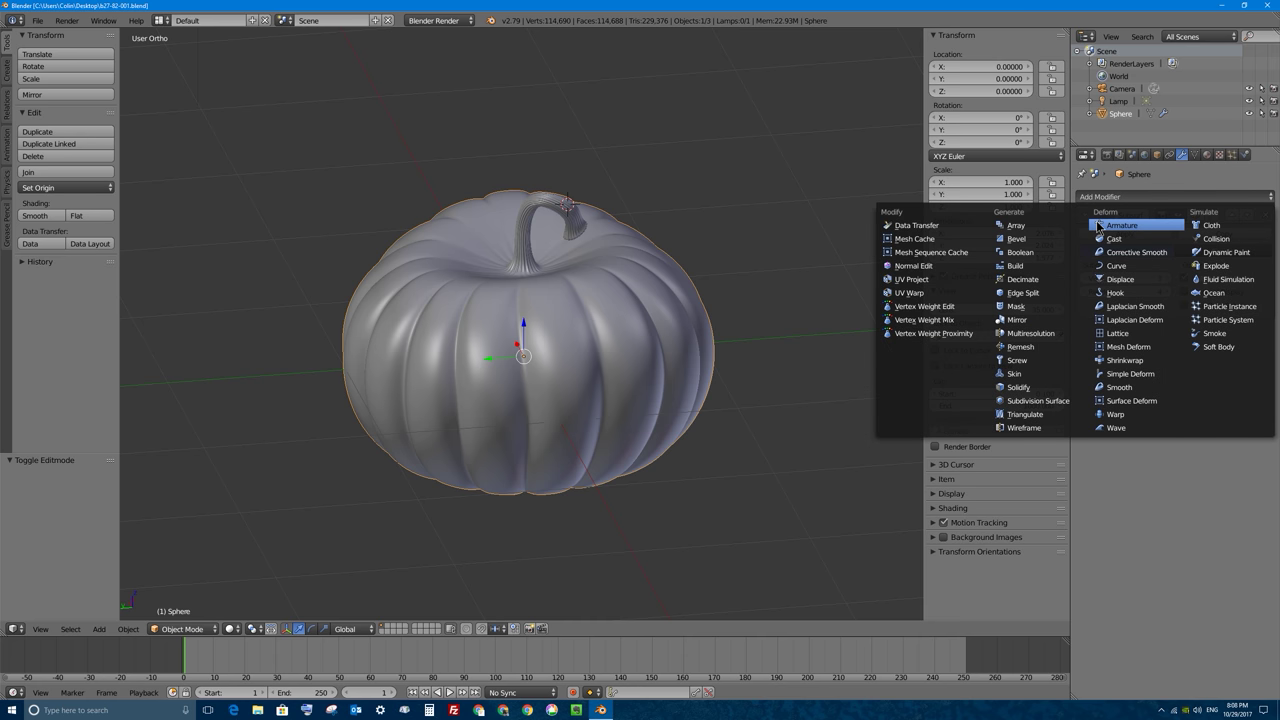
{"action": "left_click", "coordinate": [1136, 280]}
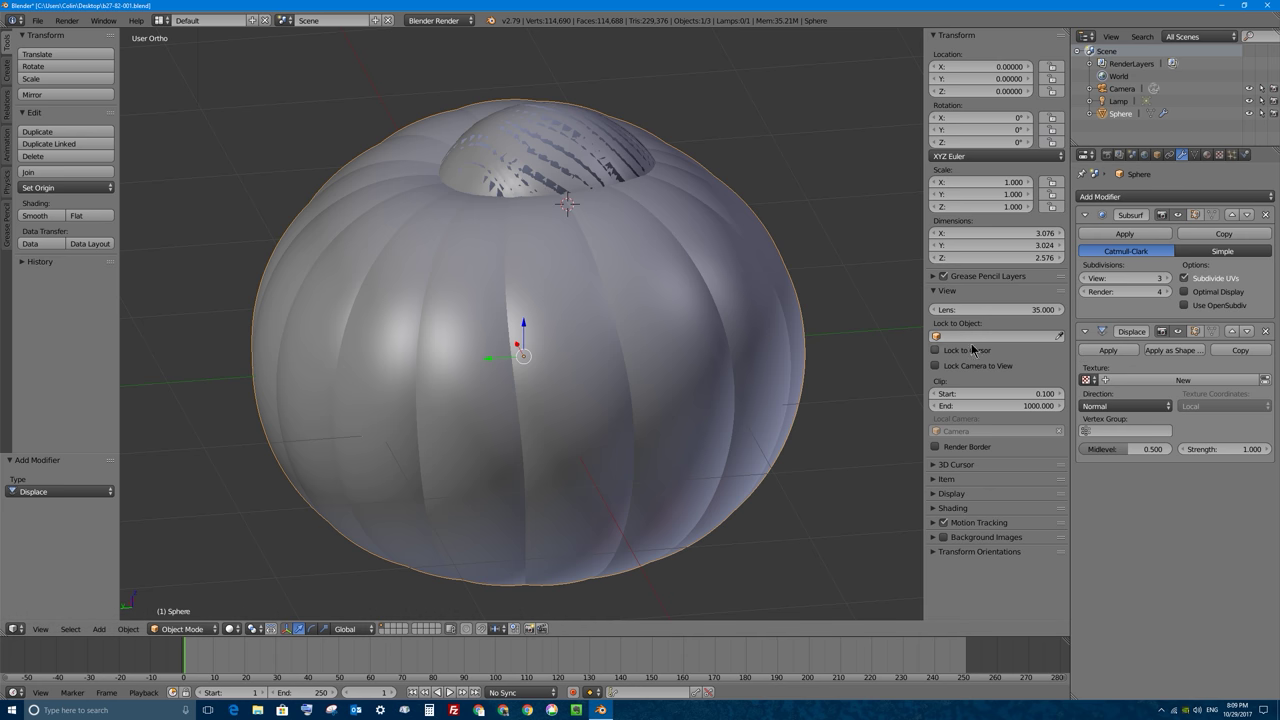
Create a new texture for the Displace modifier and name it BUmpyPumpkin
{"action": "middle_click_drag", "start_coordinate": [270, 186], "coordinate": [452, 211]}
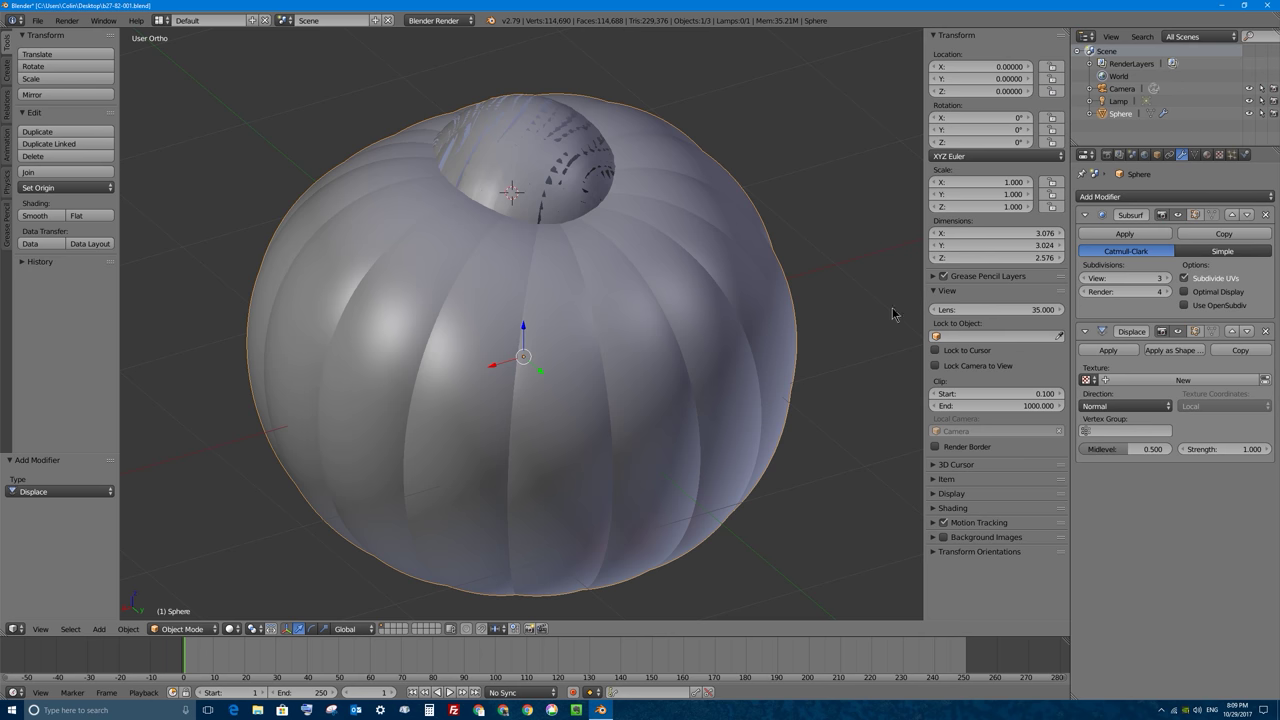
{"action": "left_click", "coordinate": [1177, 333]}
{"action": "left_click", "coordinate": [1178, 333]}
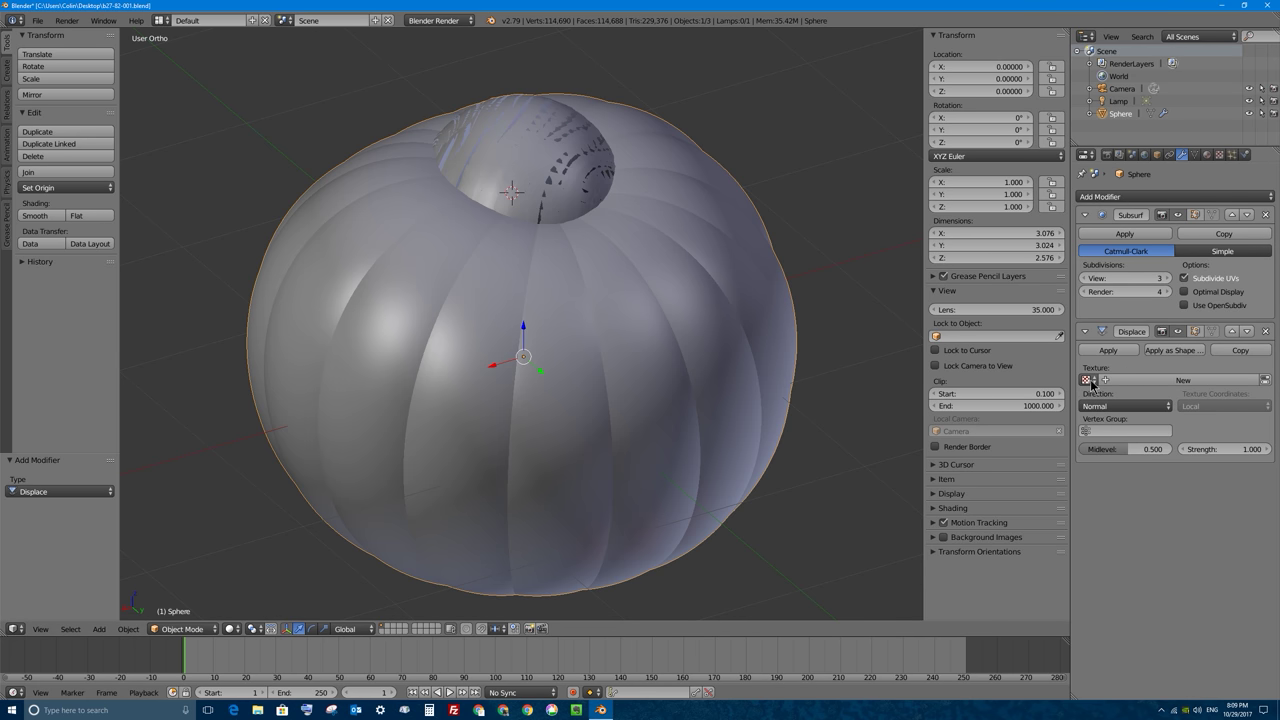
{"action": "left_click", "coordinate": [1202, 381]}
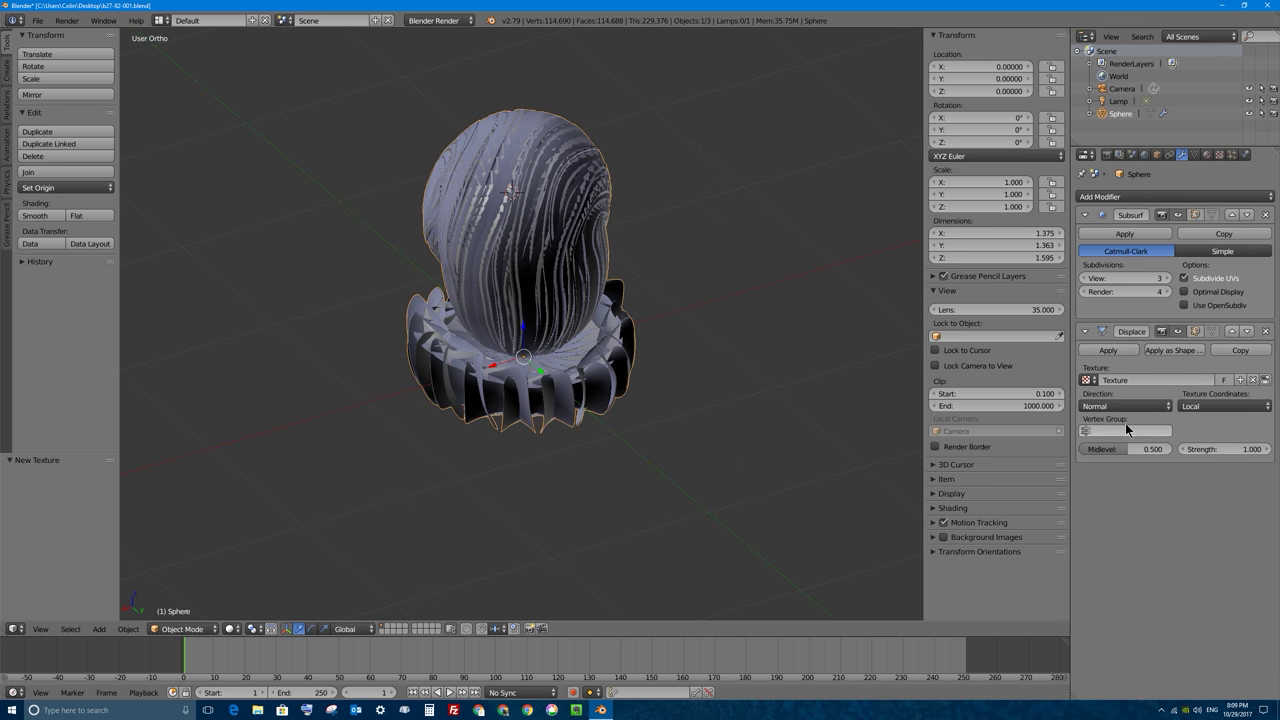
{"action": "left_click", "coordinate": [1140, 381]}
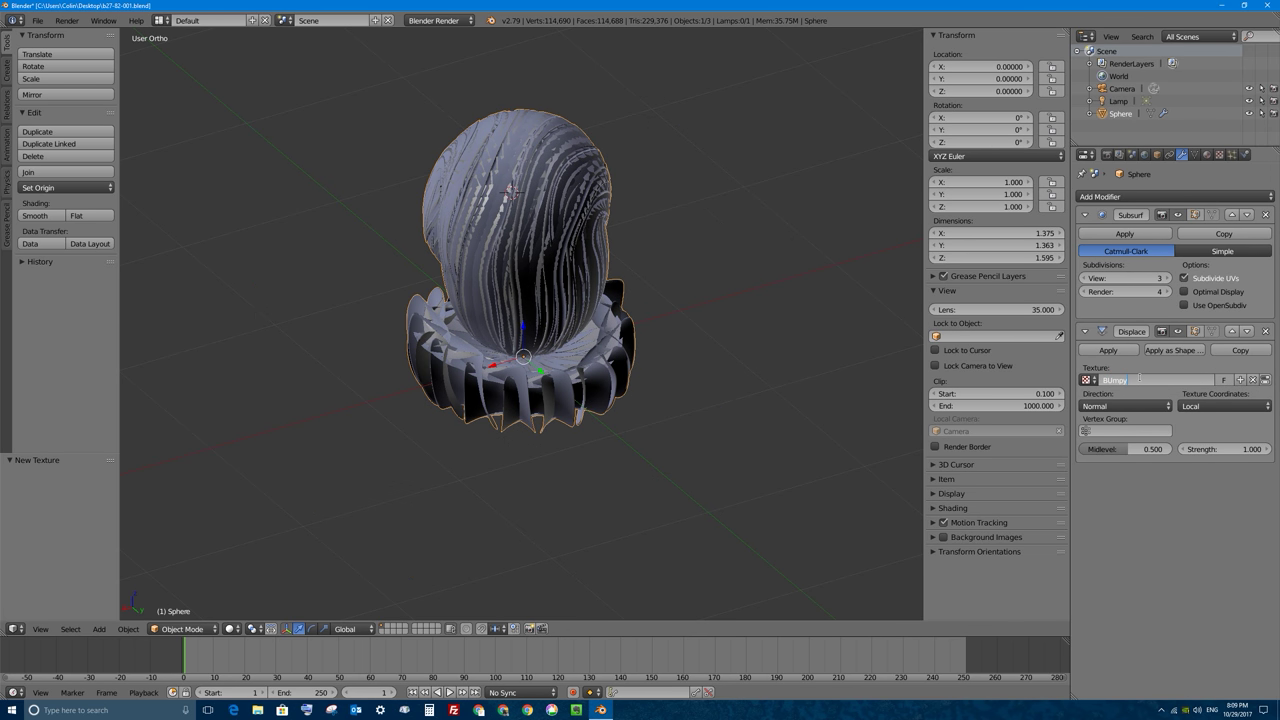
{"action": "key", "text": "Return"}
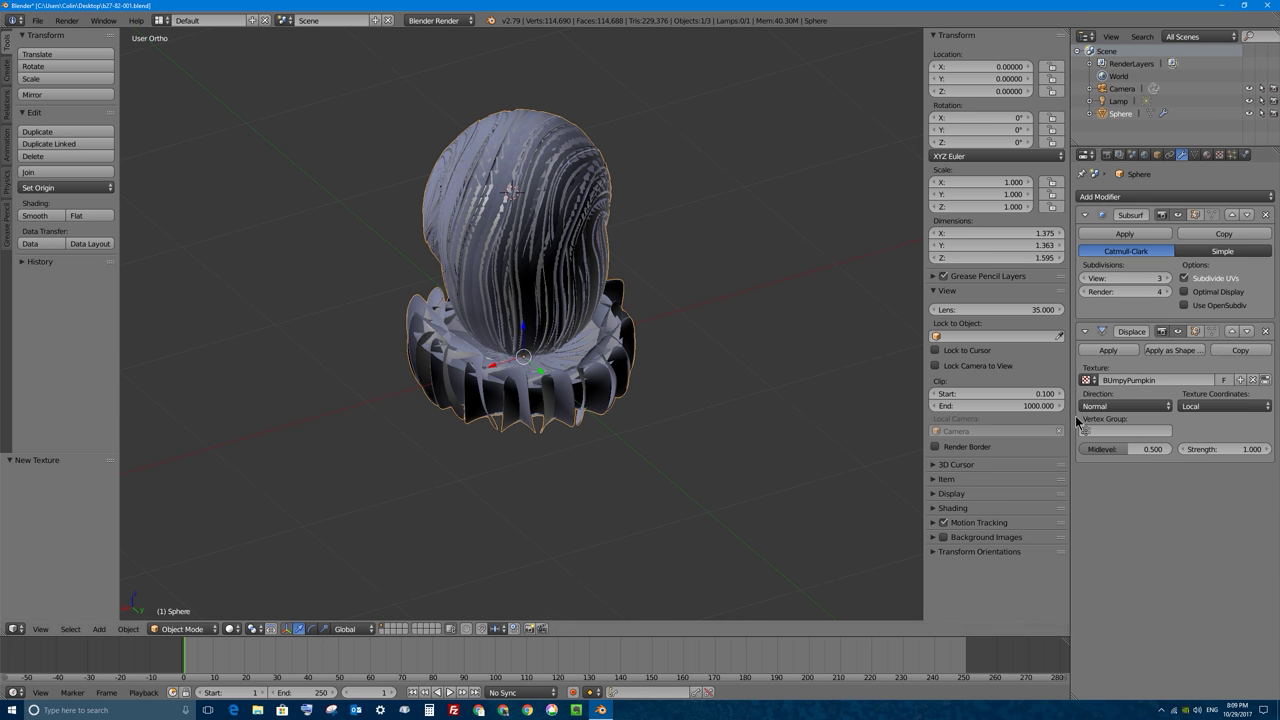
Open the BUmpyPumpkin texture's settings and set its type to Clouds
{"action": "left_click", "coordinate": [1265, 380]}
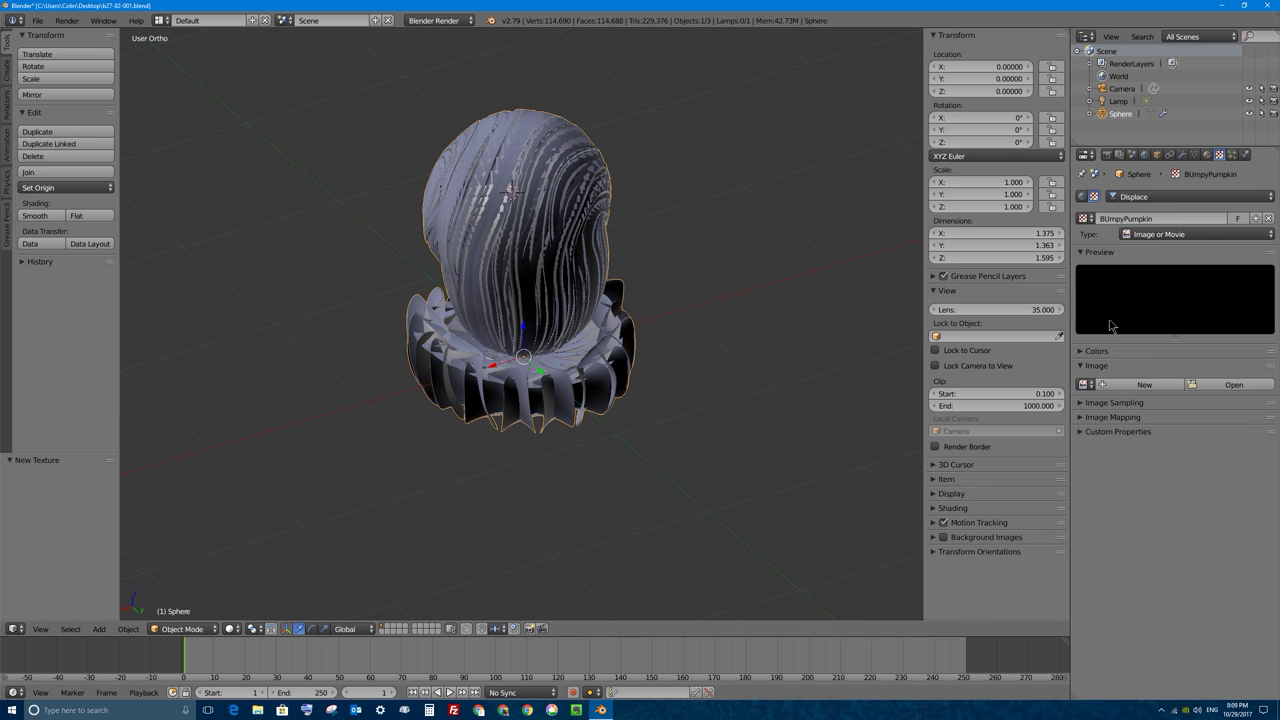
{"action": "left_click", "coordinate": [1159, 236]}
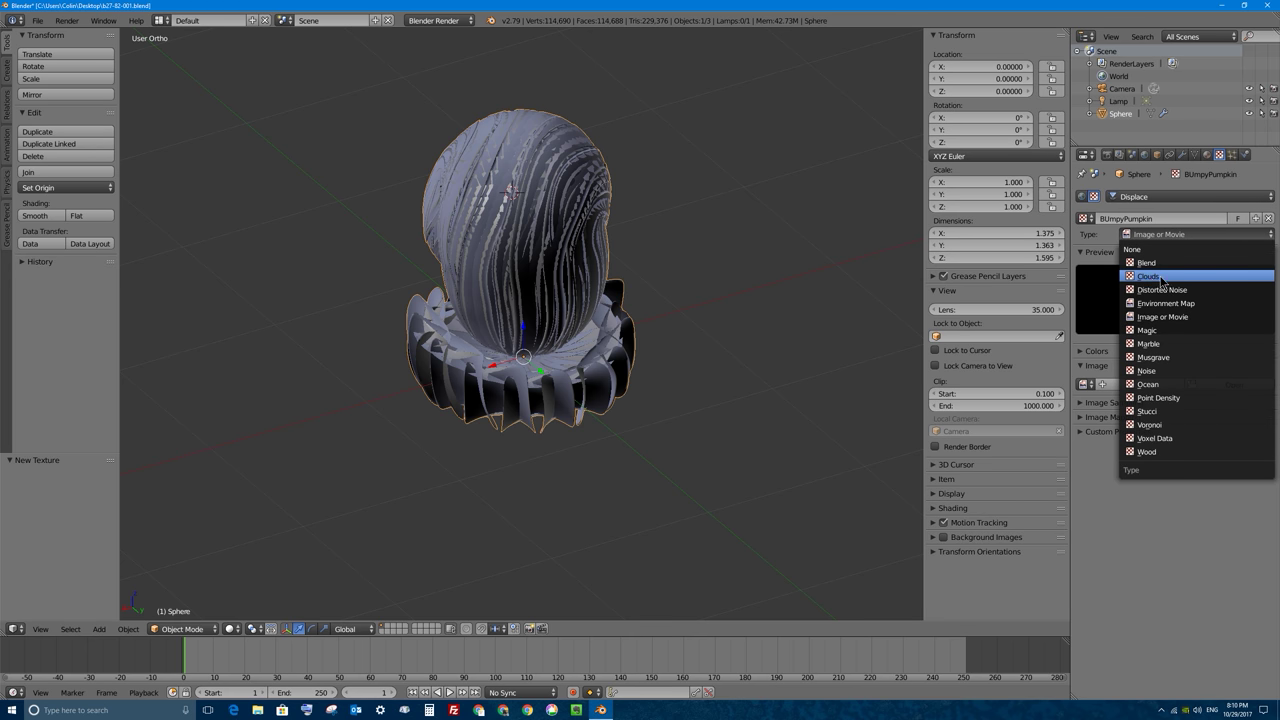
{"action": "left_click", "coordinate": [1165, 277]}
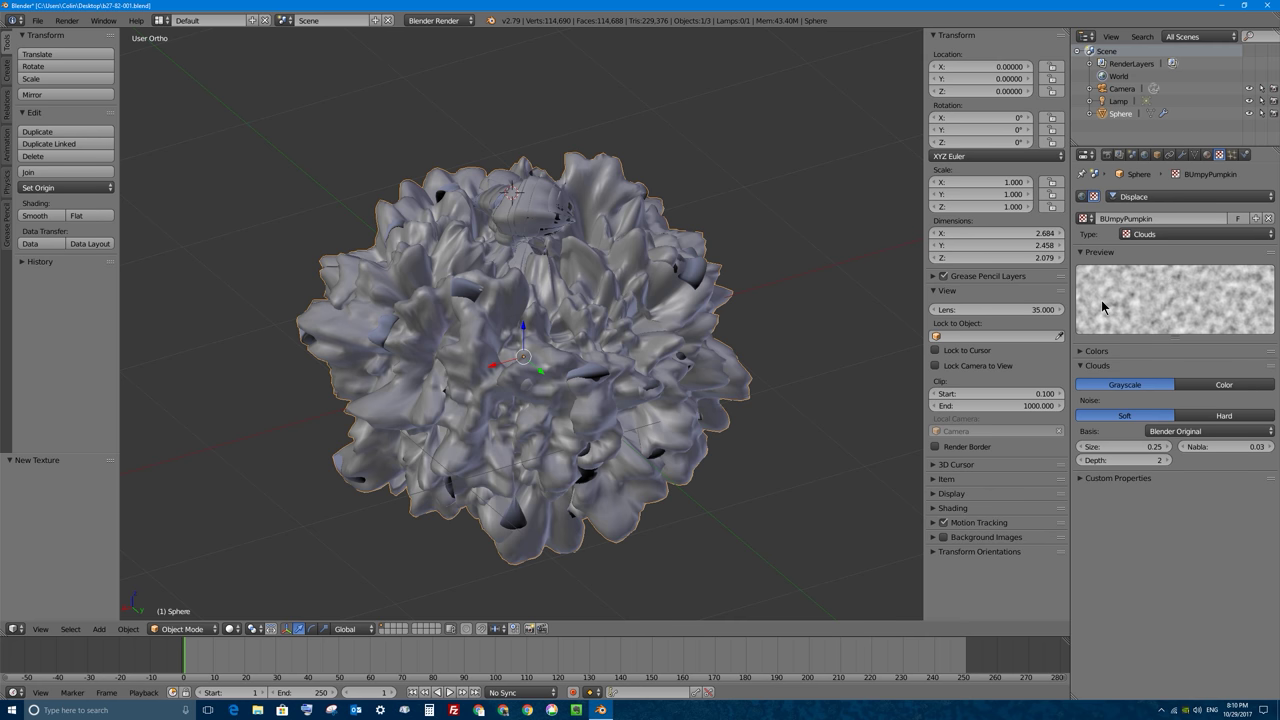
Try the Original Perlin, Voronoi F4, Voronoi F1, Voronoi Crackle and Blender Original noise bases on the Clouds texture
{"action": "left_click", "coordinate": [1187, 434]}
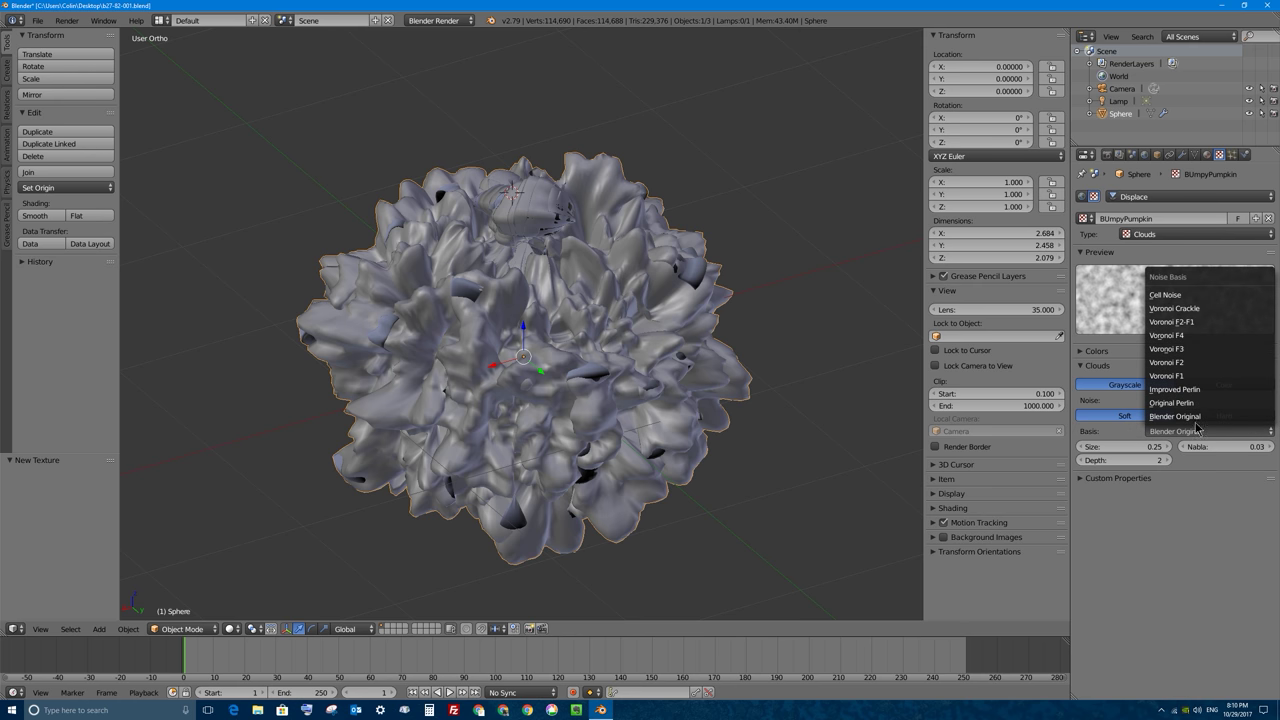
{"action": "left_click", "coordinate": [1199, 403]}
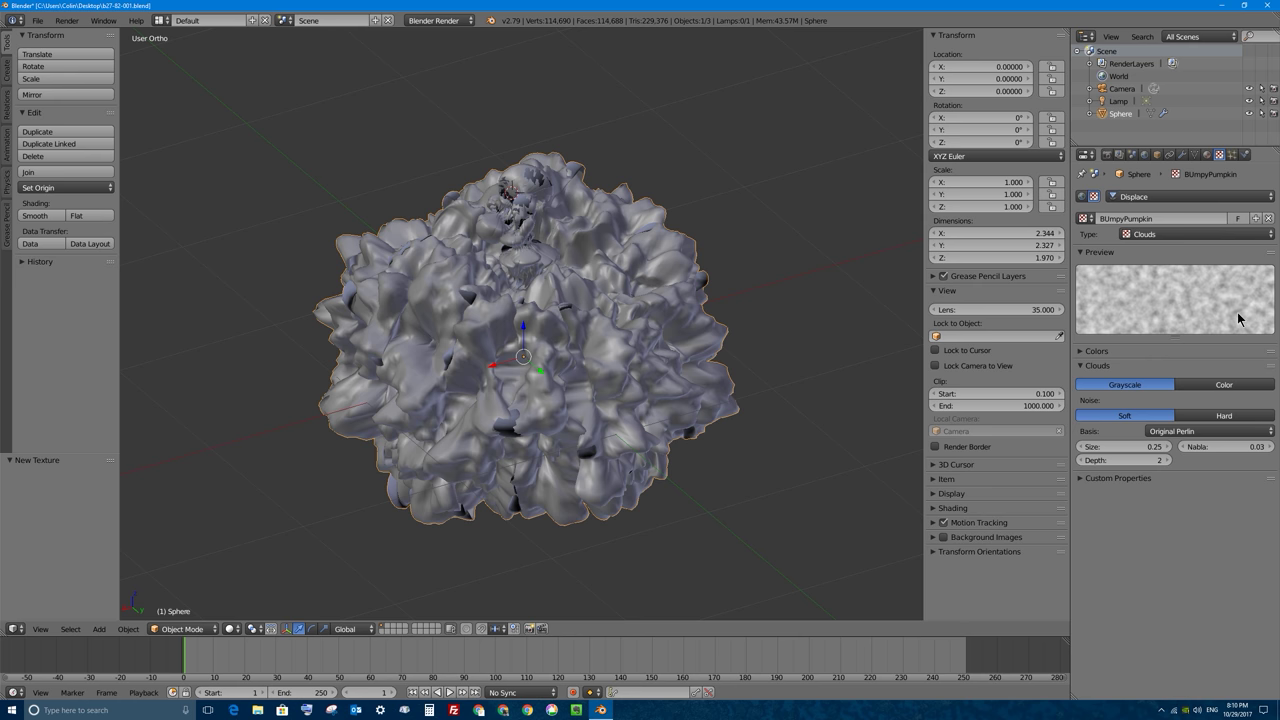
{"action": "left_click", "coordinate": [1186, 432]}
{"action": "left_click", "coordinate": [1190, 337]}
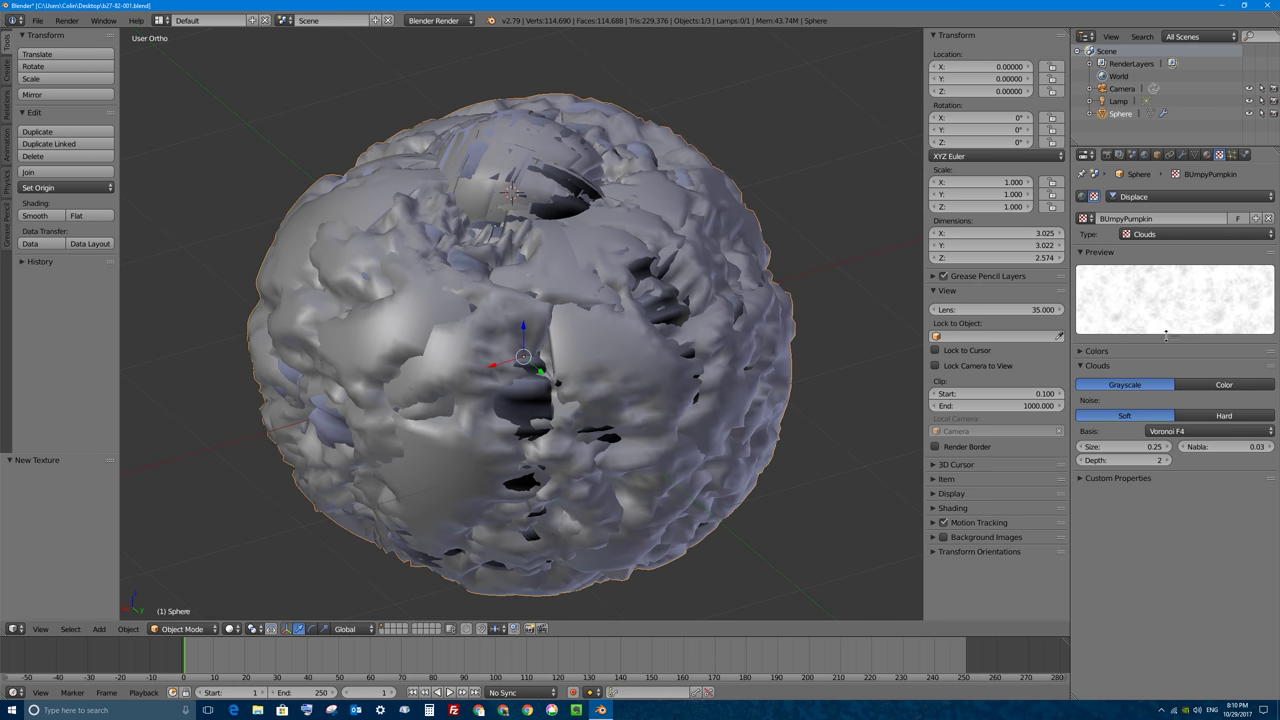
{"action": "left_click", "coordinate": [1152, 434]}
{"action": "left_click", "coordinate": [1190, 381]}
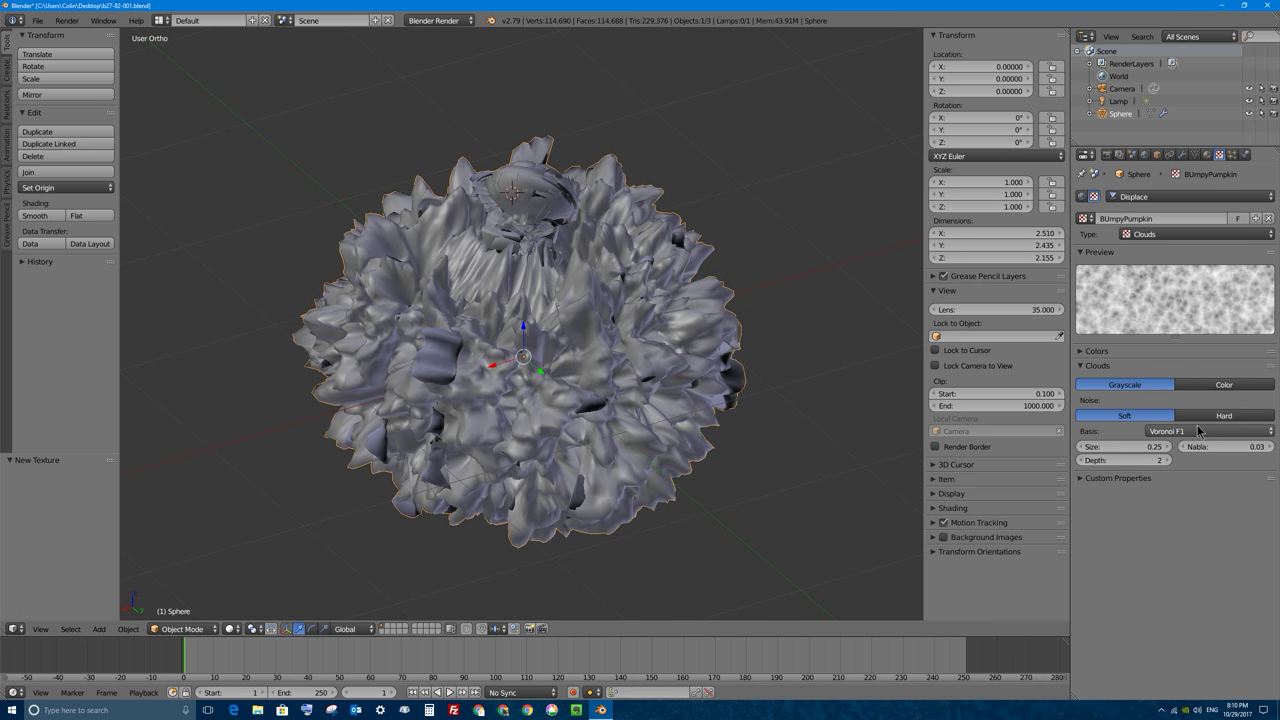
{"action": "left_click", "coordinate": [1192, 431]}
{"action": "left_click", "coordinate": [1185, 309]}
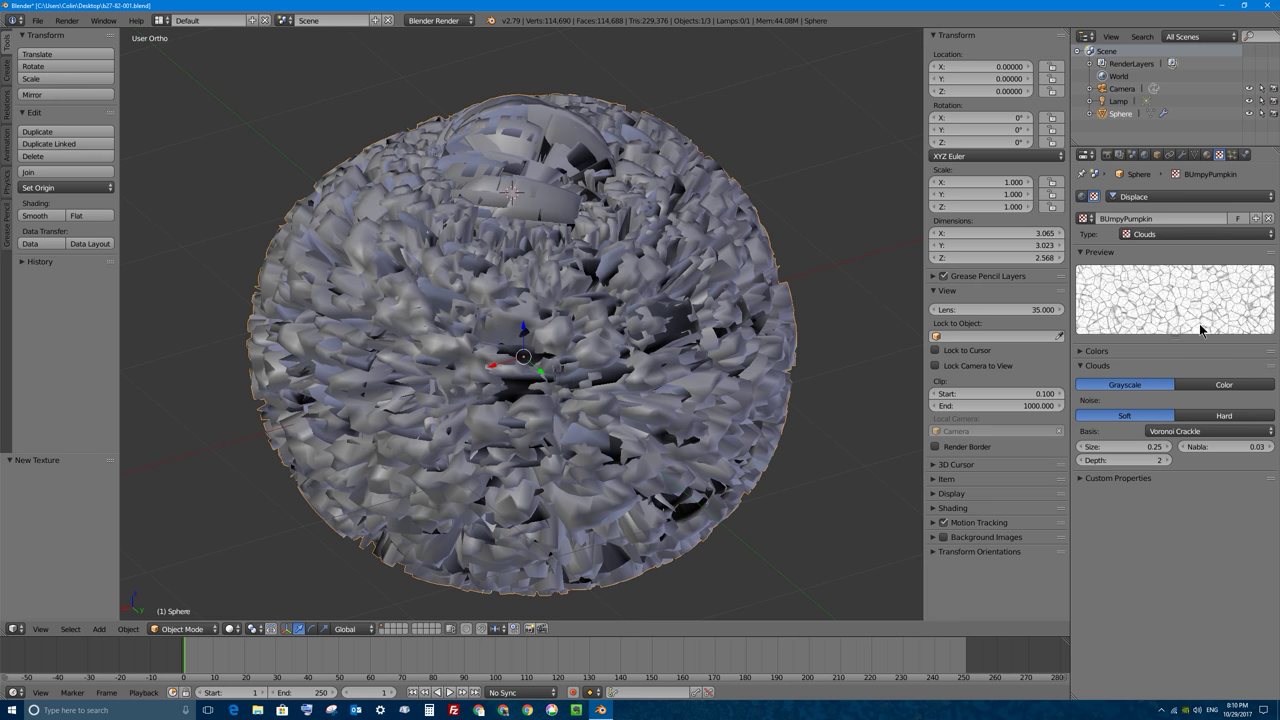
{"action": "left_click", "coordinate": [1207, 430]}
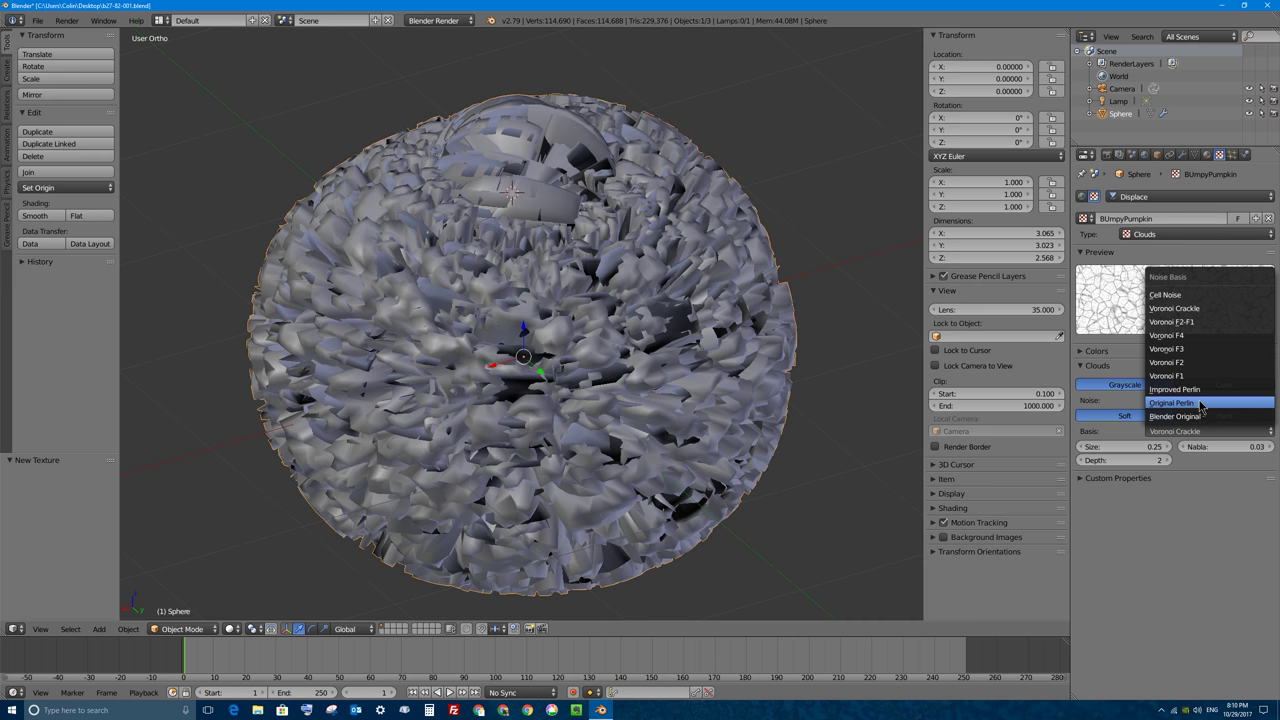
{"action": "left_click", "coordinate": [1203, 418]}
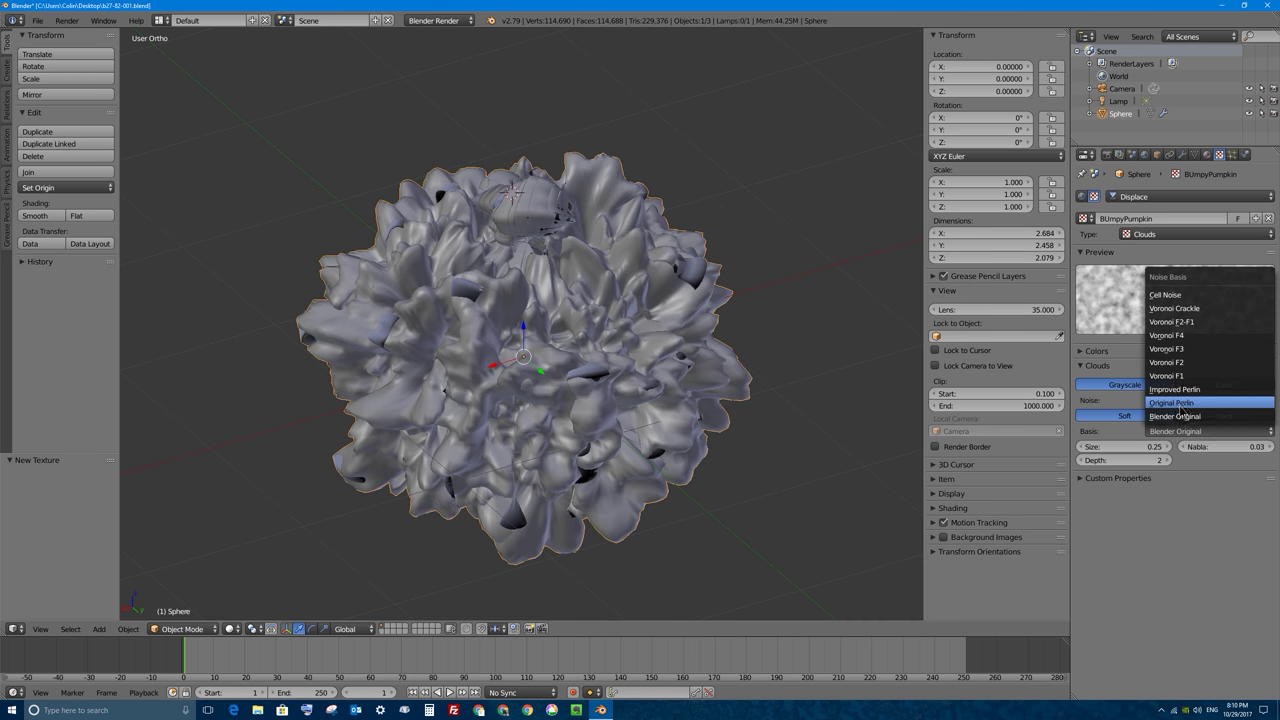
{"action": "left_click", "coordinate": [1190, 404]}
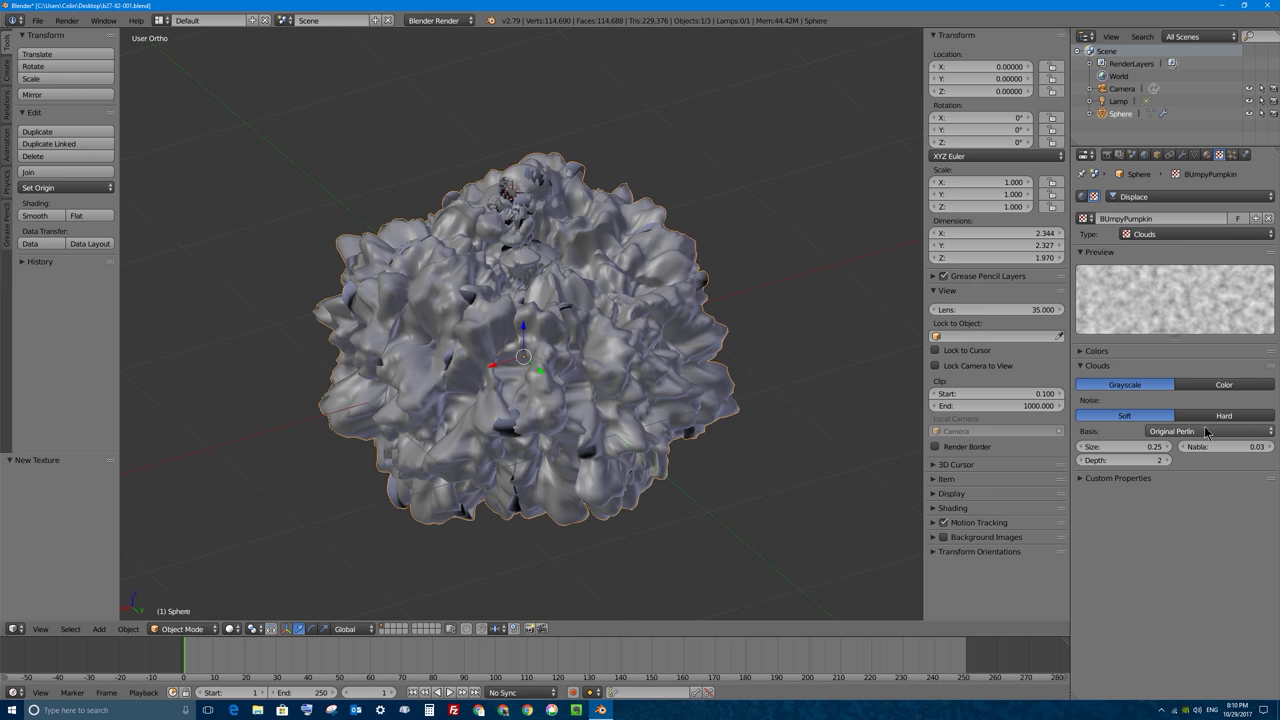
Set the Clouds texture's noise basis to Improved Perlin and its depth to 5
{"action": "left_click", "coordinate": [1216, 433]}
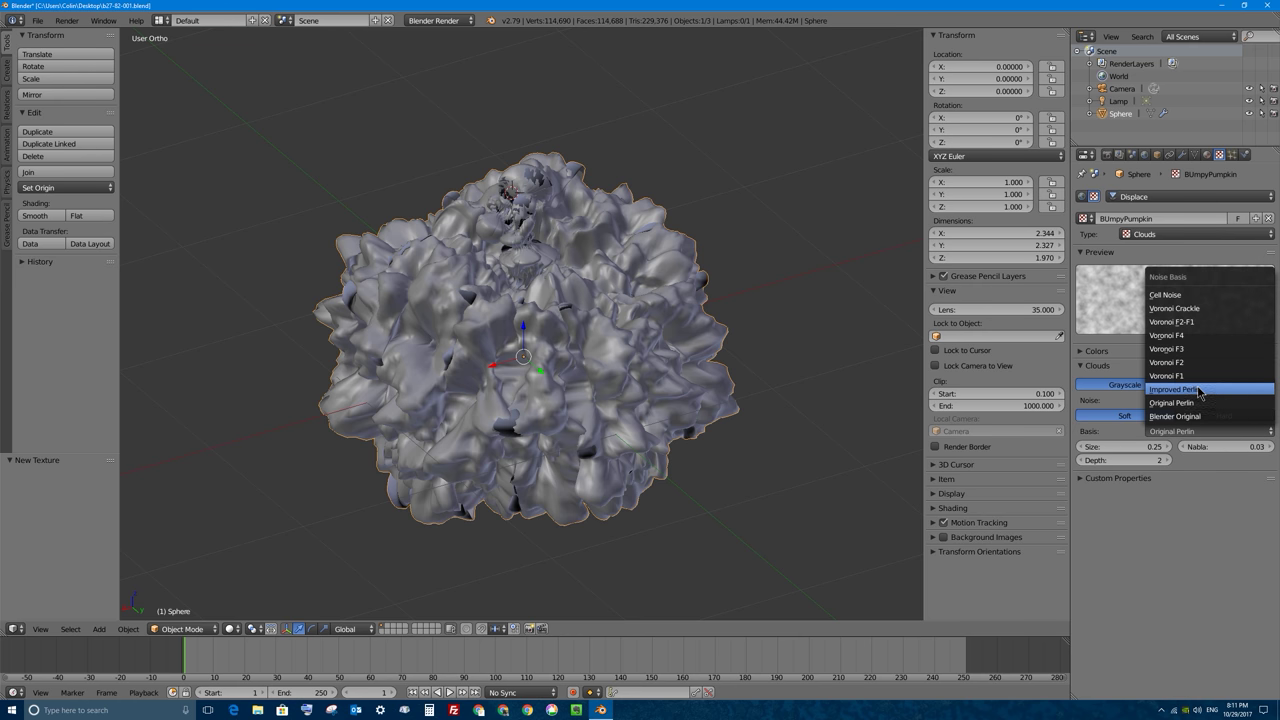
{"action": "left_click", "coordinate": [1214, 410]}
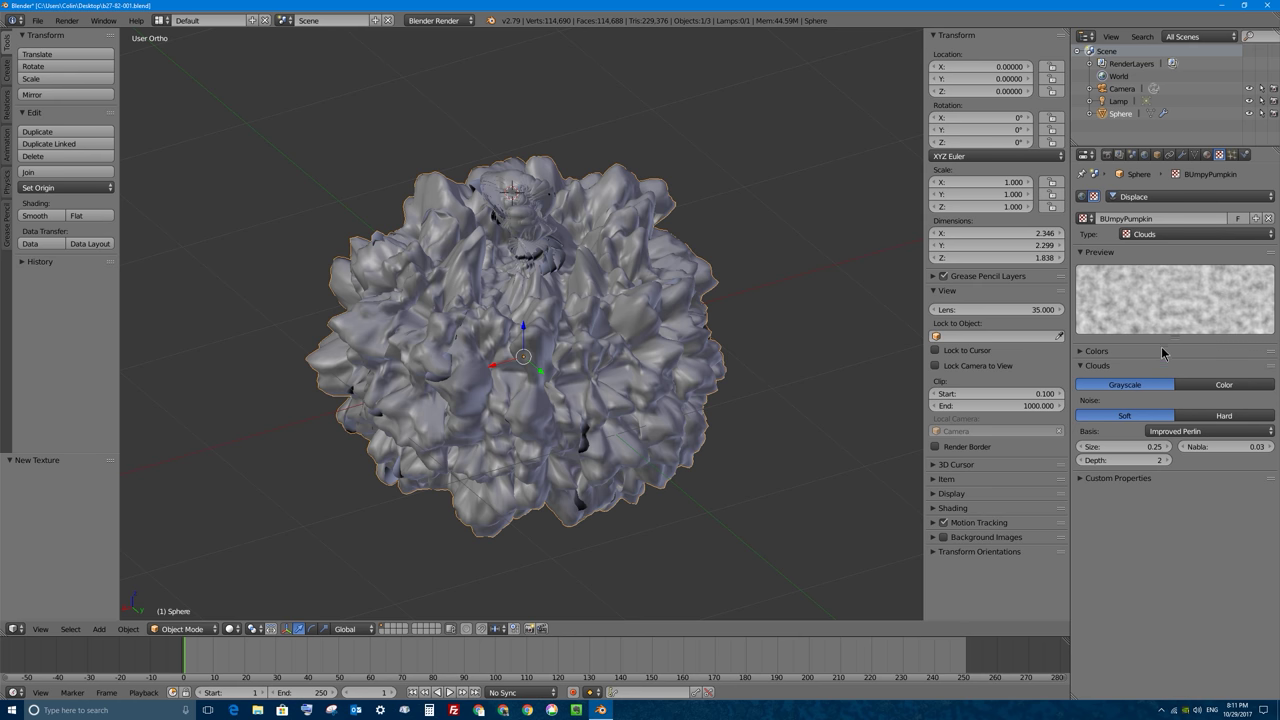
{"action": "left_click", "coordinate": [1166, 460]}
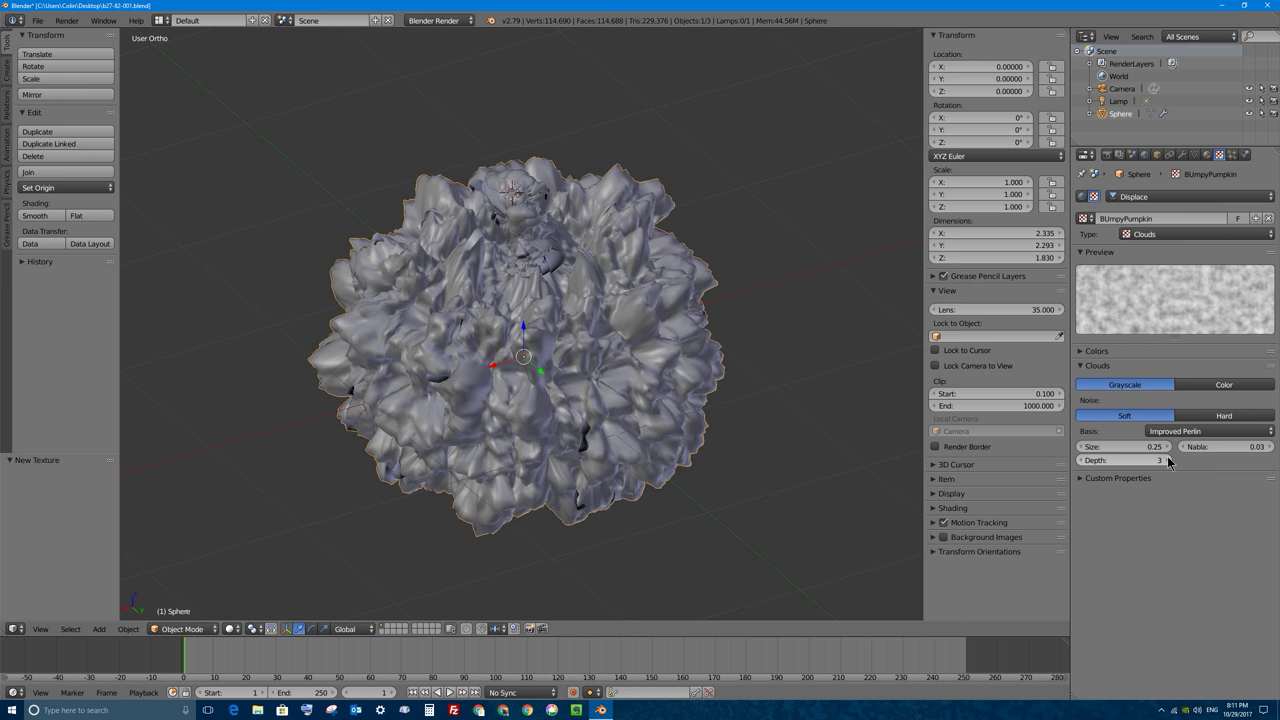
{"action": "left_click", "coordinate": [1167, 460]}
{"action": "left_click", "coordinate": [1168, 461]}
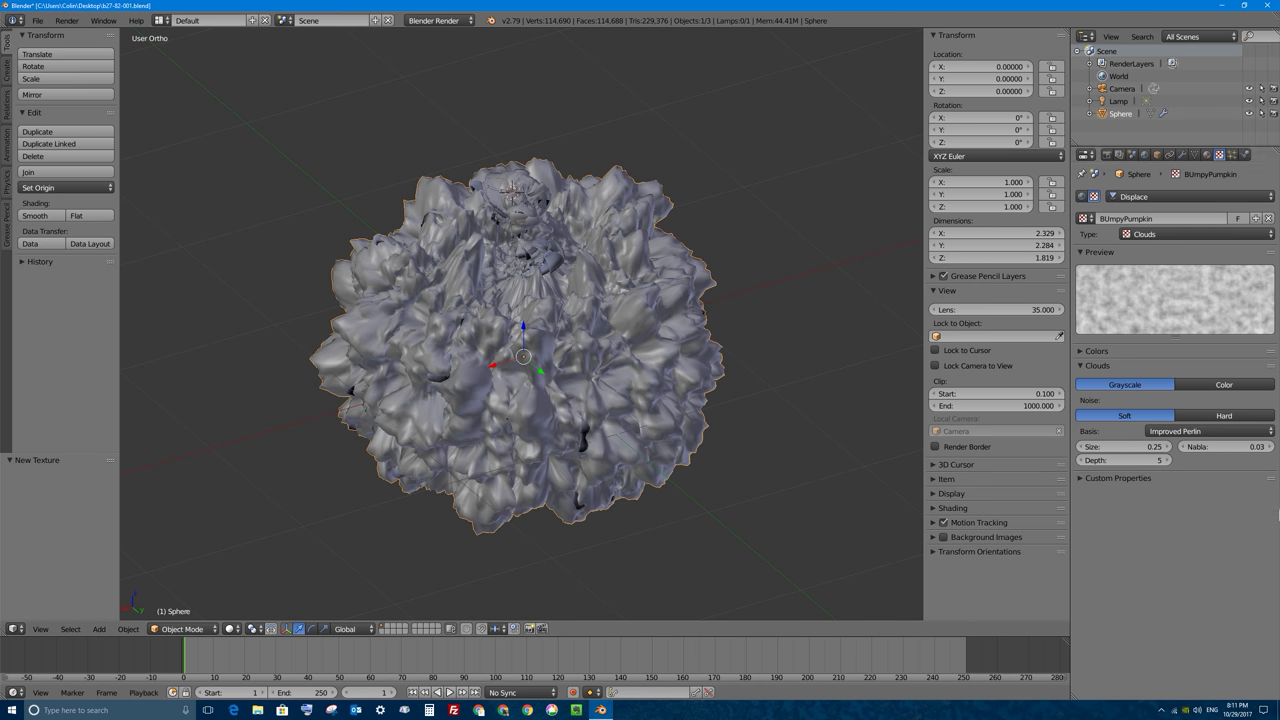
Return to the pumpkin's modifiers and reduce the Displace strength to 0.05
{"action": "left_click", "coordinate": [1181, 156]}
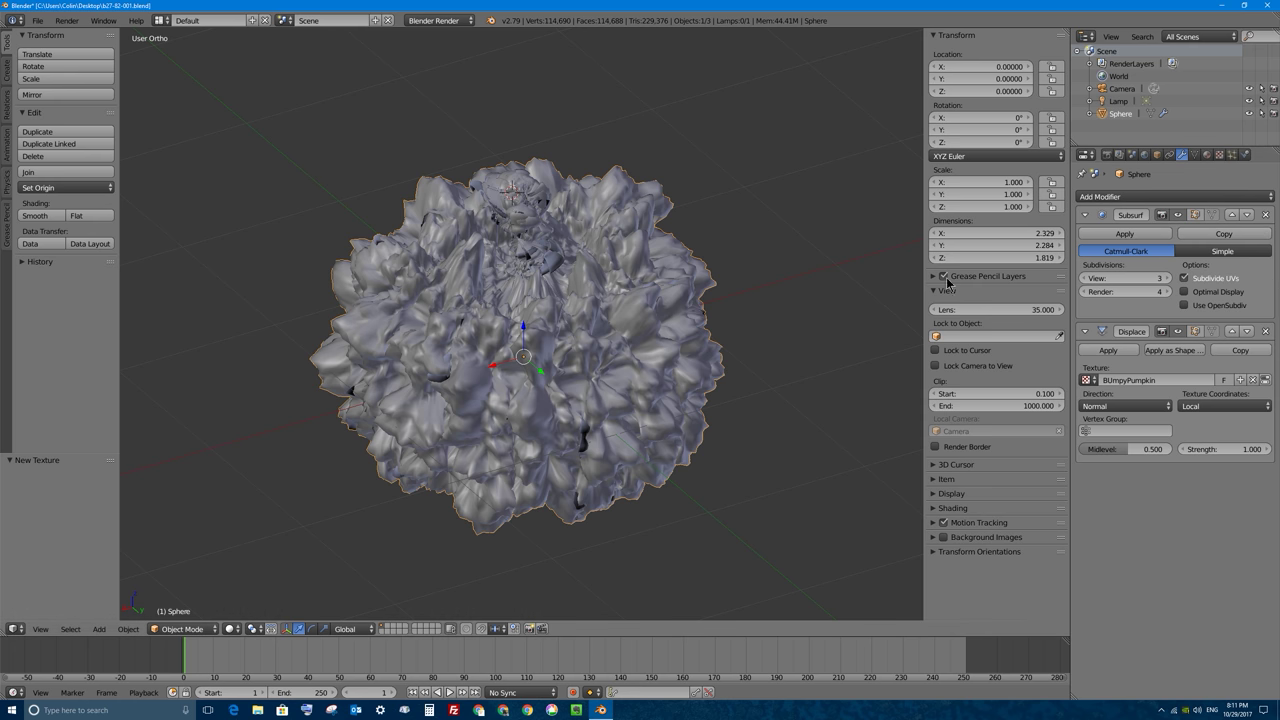
{"action": "left_click_drag", "start_coordinate": [1258, 449], "coordinate": [1182, 448]}
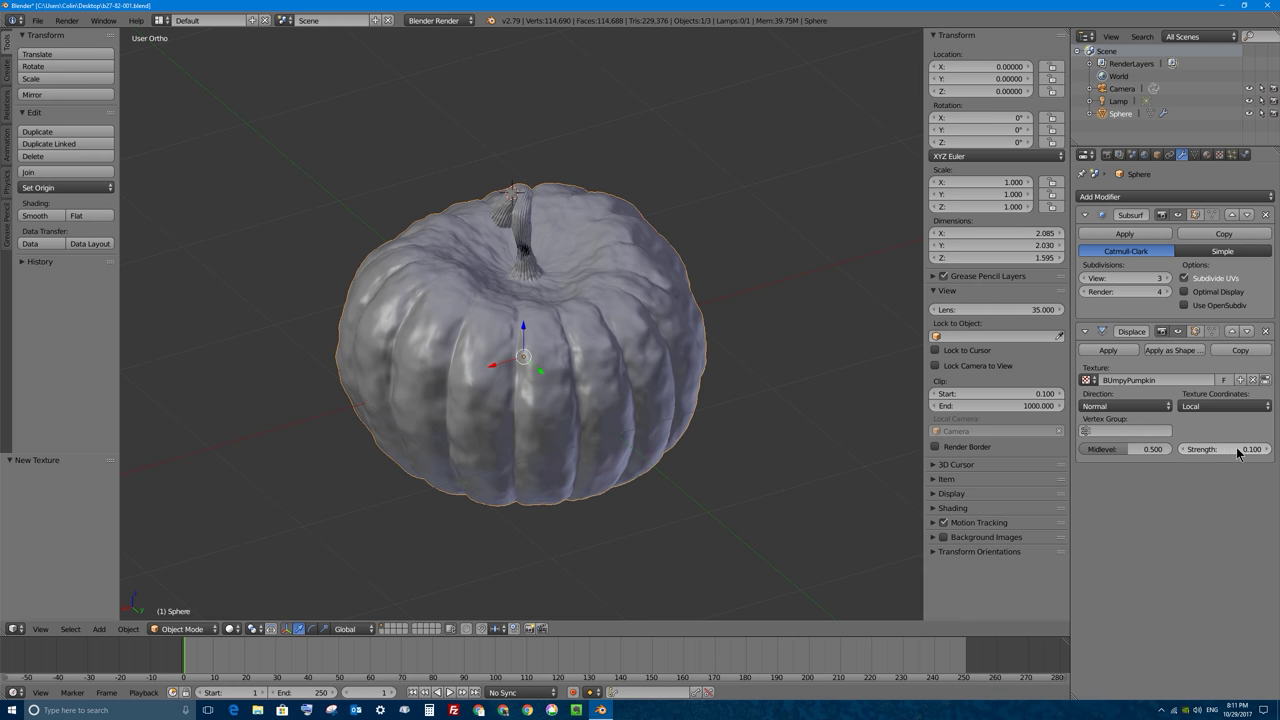
{"action": "middle_click_drag", "start_coordinate": [700, 372], "coordinate": [555, 333]}
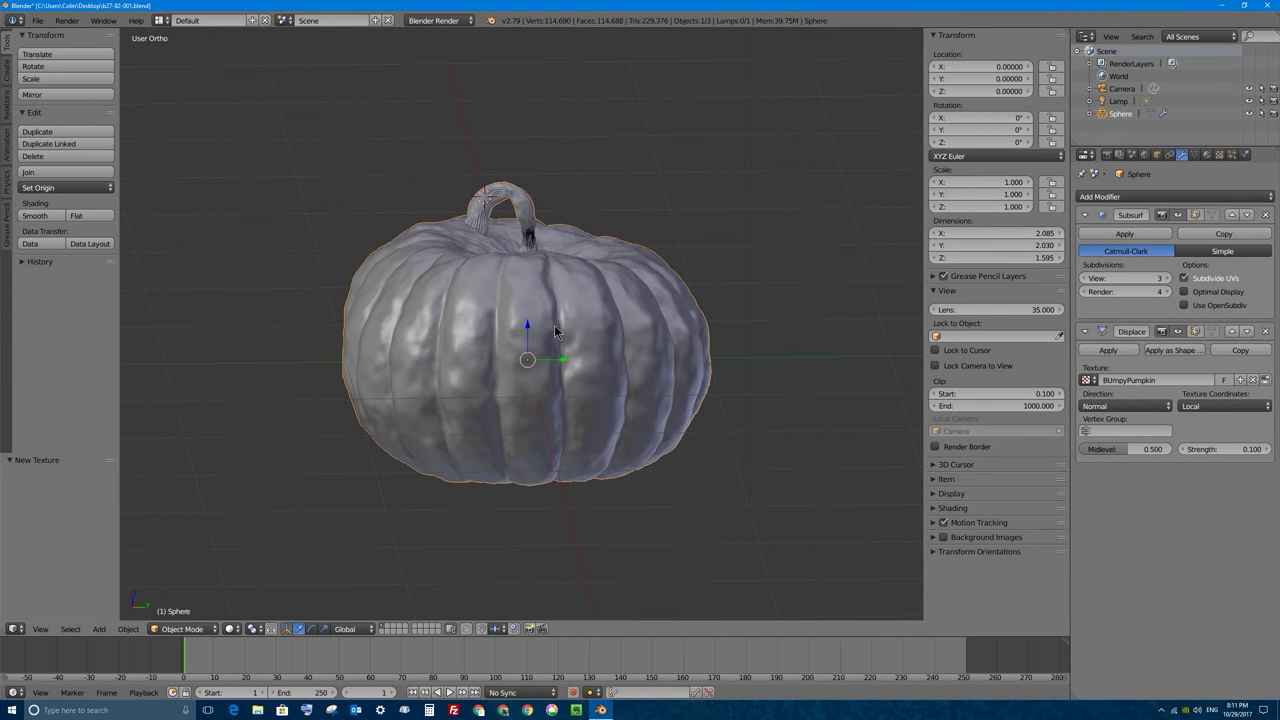
{"action": "left_click", "coordinate": [1240, 452]}
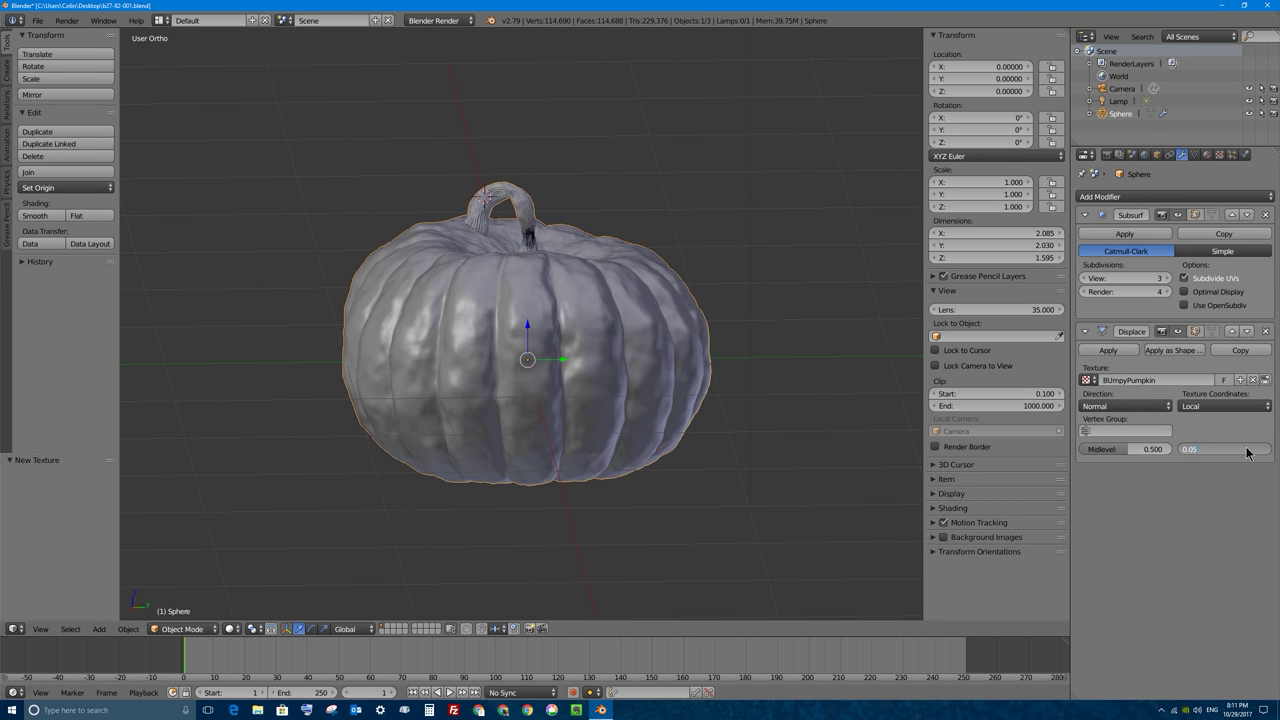
{"action": "type", "text": "0.05"}
{"action": "key", "text": "Return"}
{"action": "middle_click_drag", "start_coordinate": [585, 412], "coordinate": [687, 411]}
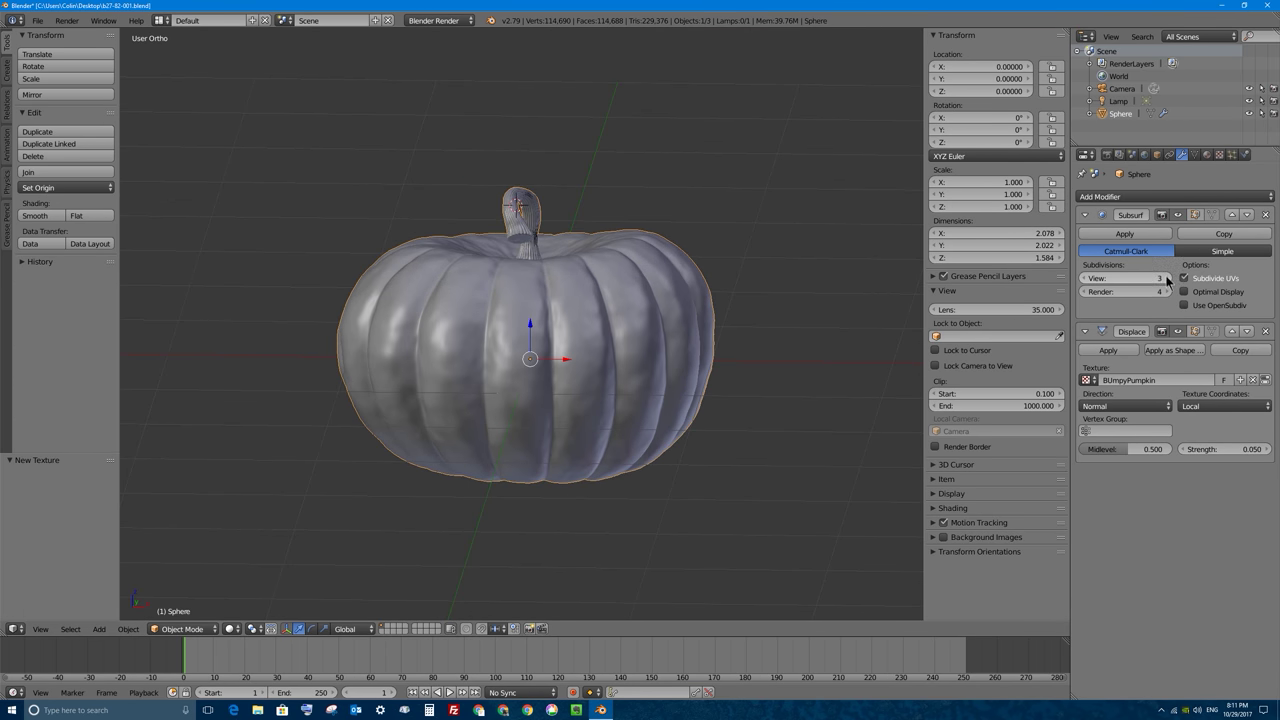
Raise the Subsurf modifier's viewport subdivisions to 4 to refine the pumpkin's bumps
{"action": "left_click_drag", "start_coordinate": [1168, 280], "coordinate": [1137, 294]}
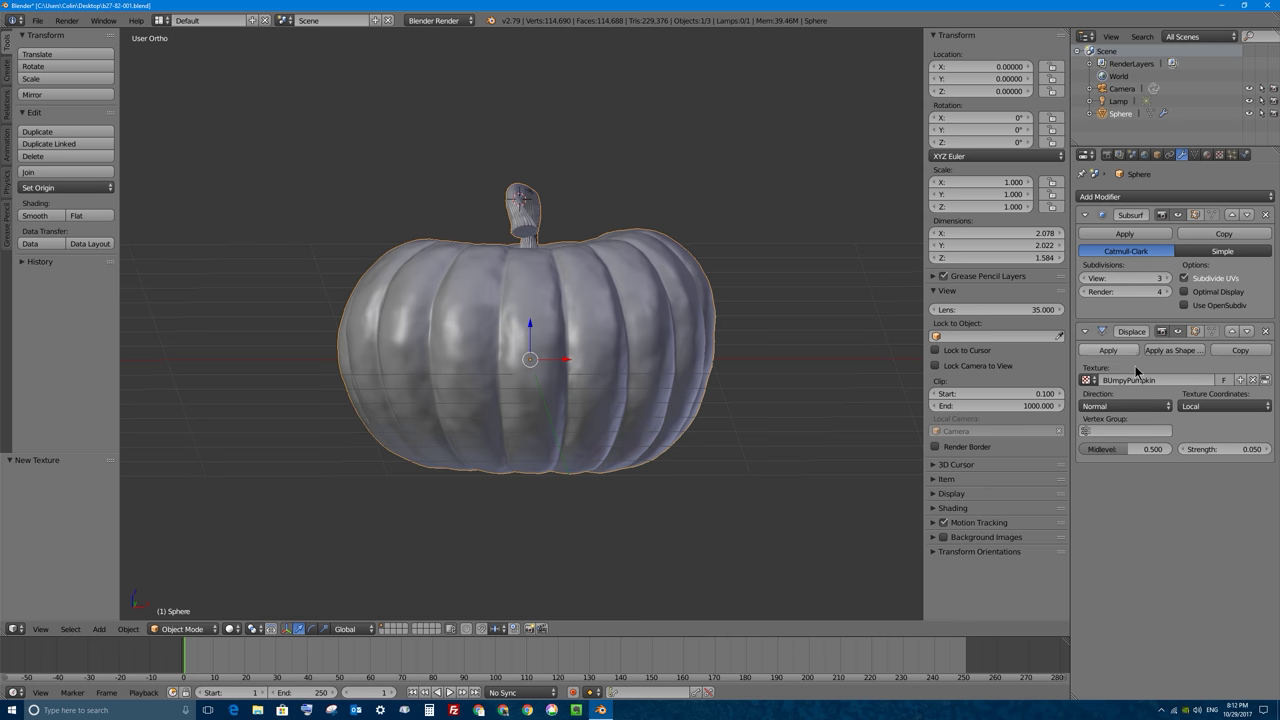
{"action": "left_click", "coordinate": [1168, 278]}
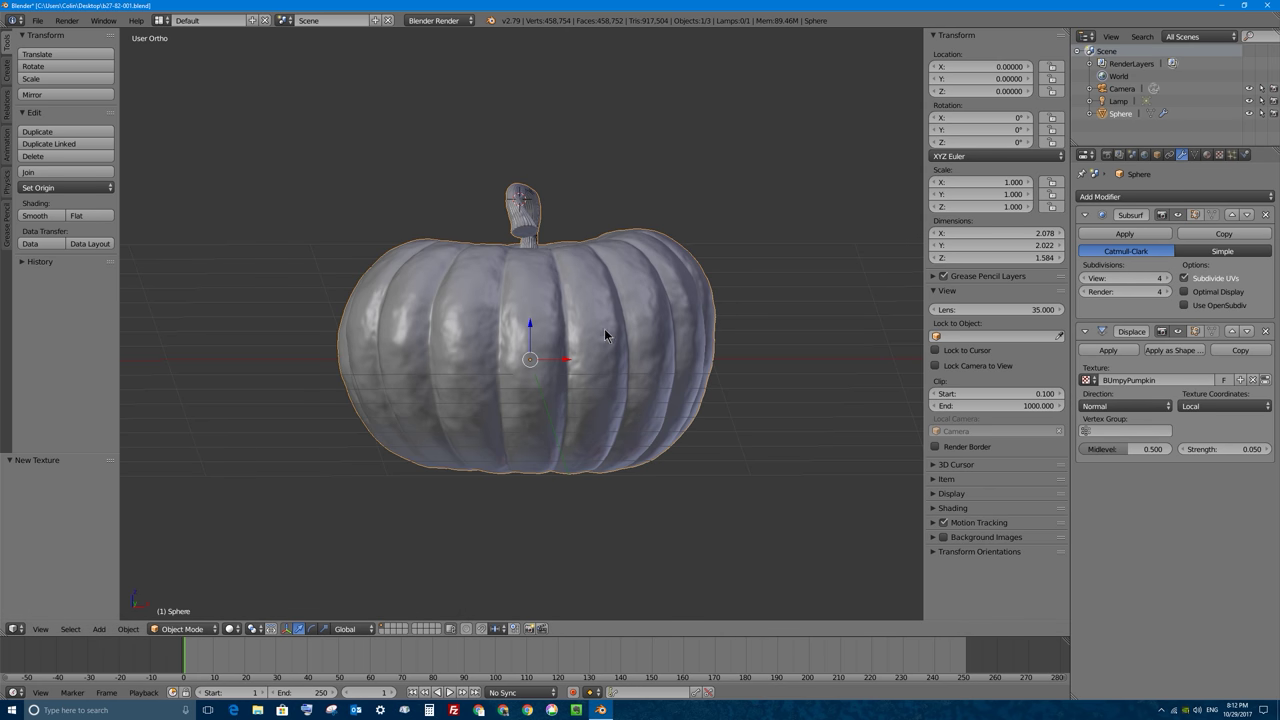
{"action": "middle_click_drag", "start_coordinate": [527, 322], "coordinate": [663, 316]}
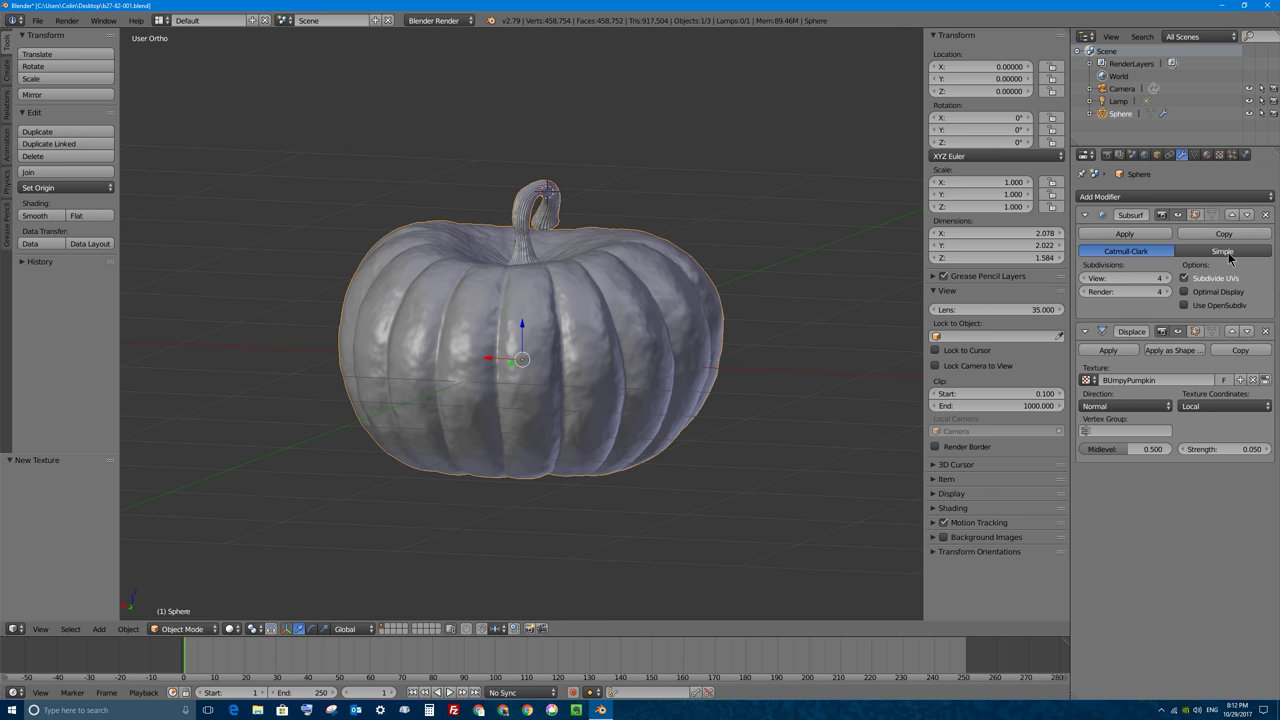
Inspect the pumpkin's surface and stem base up close and enter edit mode to examine the mesh around the stem base
{"action": "middle_click_drag", "start_coordinate": [513, 268], "coordinate": [524, 242]}
{"action": "scroll", "coordinate": [527, 235], "scroll_direction": "up", "scroll_amount": 3}
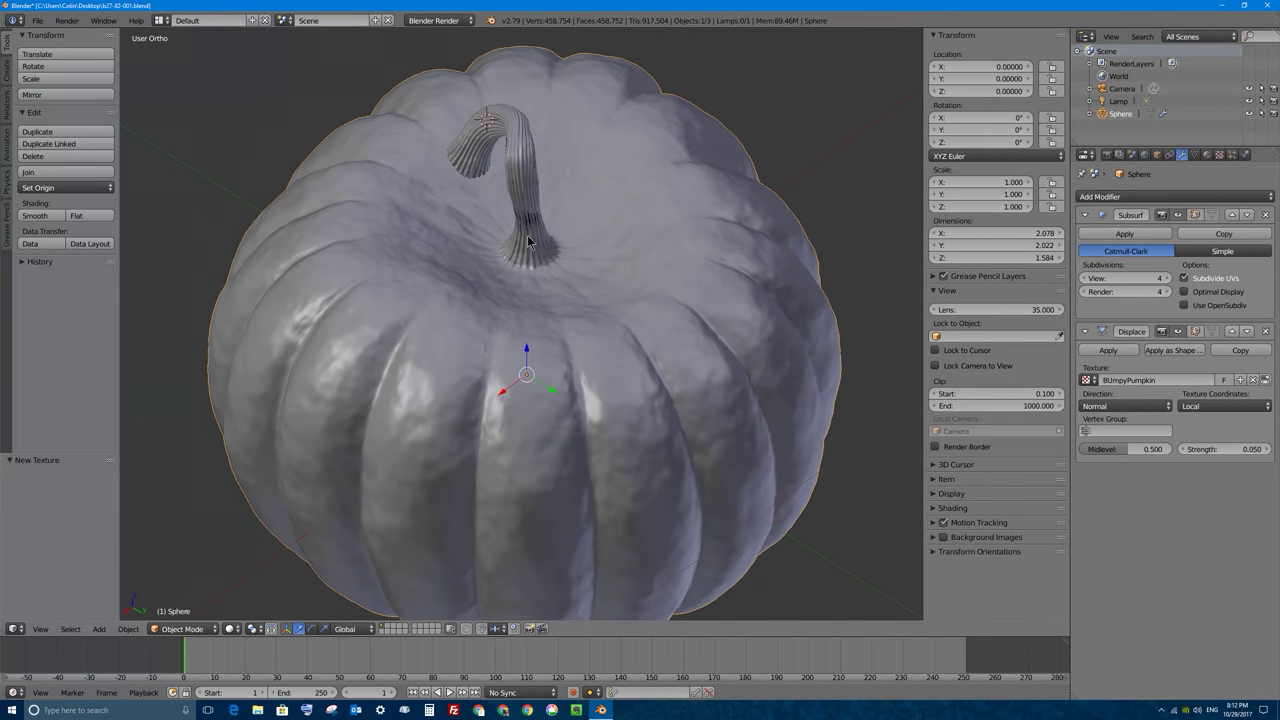
{"action": "scroll", "coordinate": [551, 223], "scroll_direction": "up", "scroll_amount": 3}
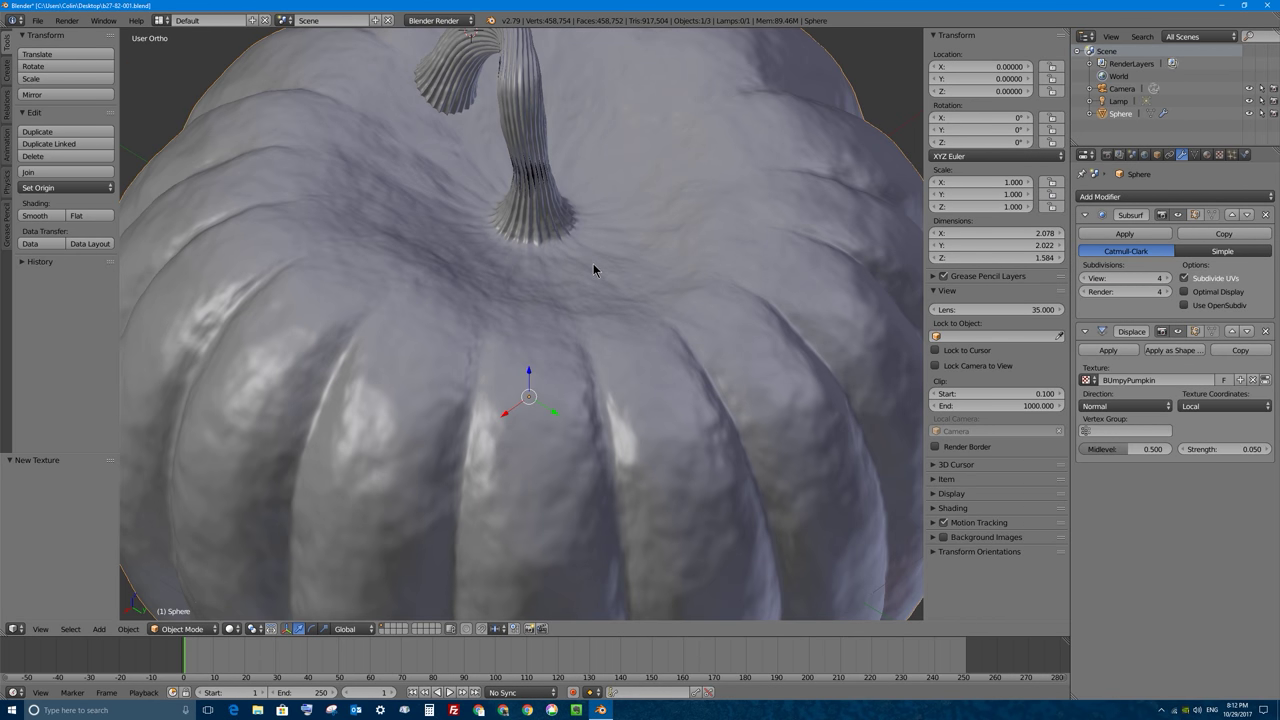
{"action": "middle_click_drag", "start_coordinate": [613, 269], "coordinate": [486, 225]}
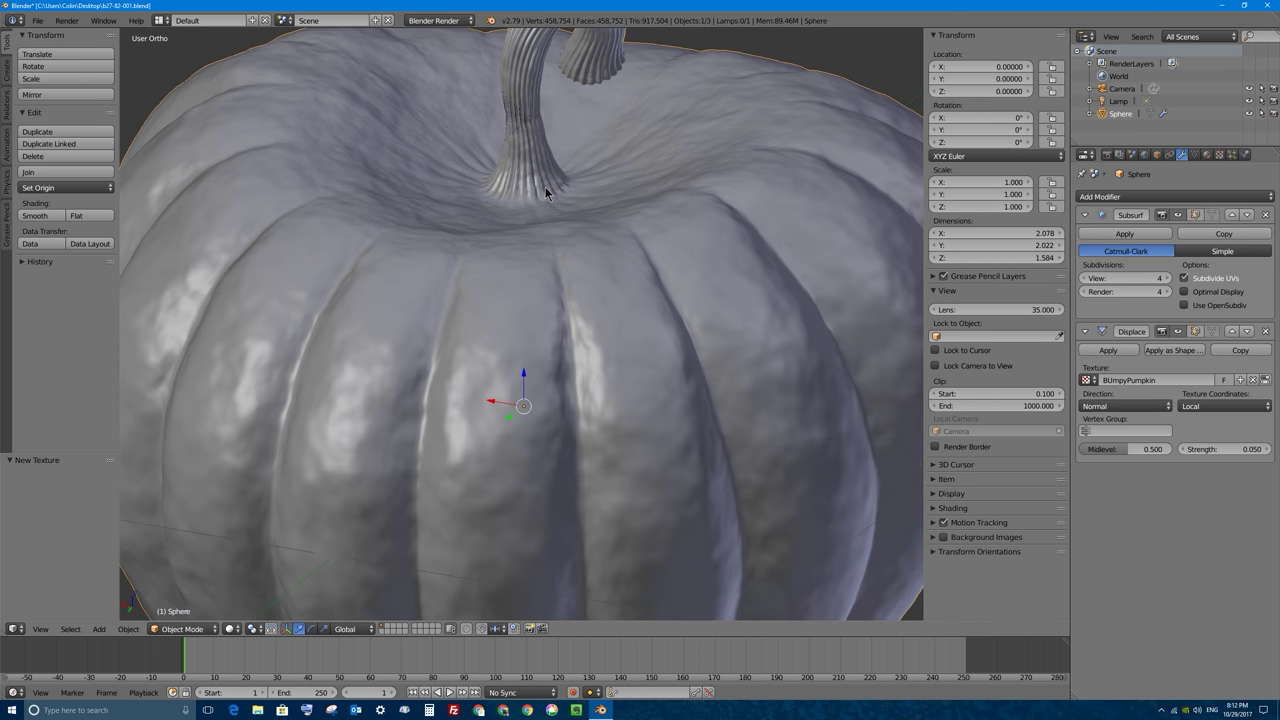
{"action": "middle_click_drag", "start_coordinate": [556, 203], "coordinate": [560, 286]}
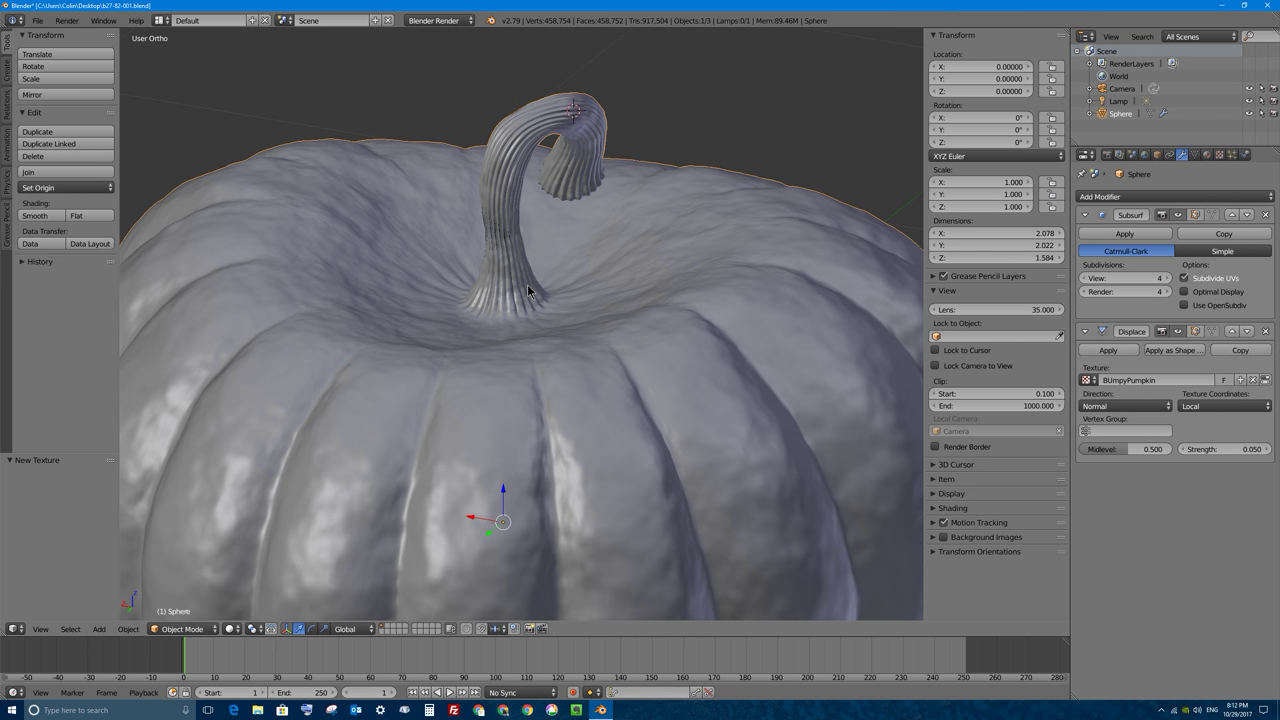
{"action": "scroll", "coordinate": [568, 293], "scroll_direction": "up", "scroll_amount": 6}
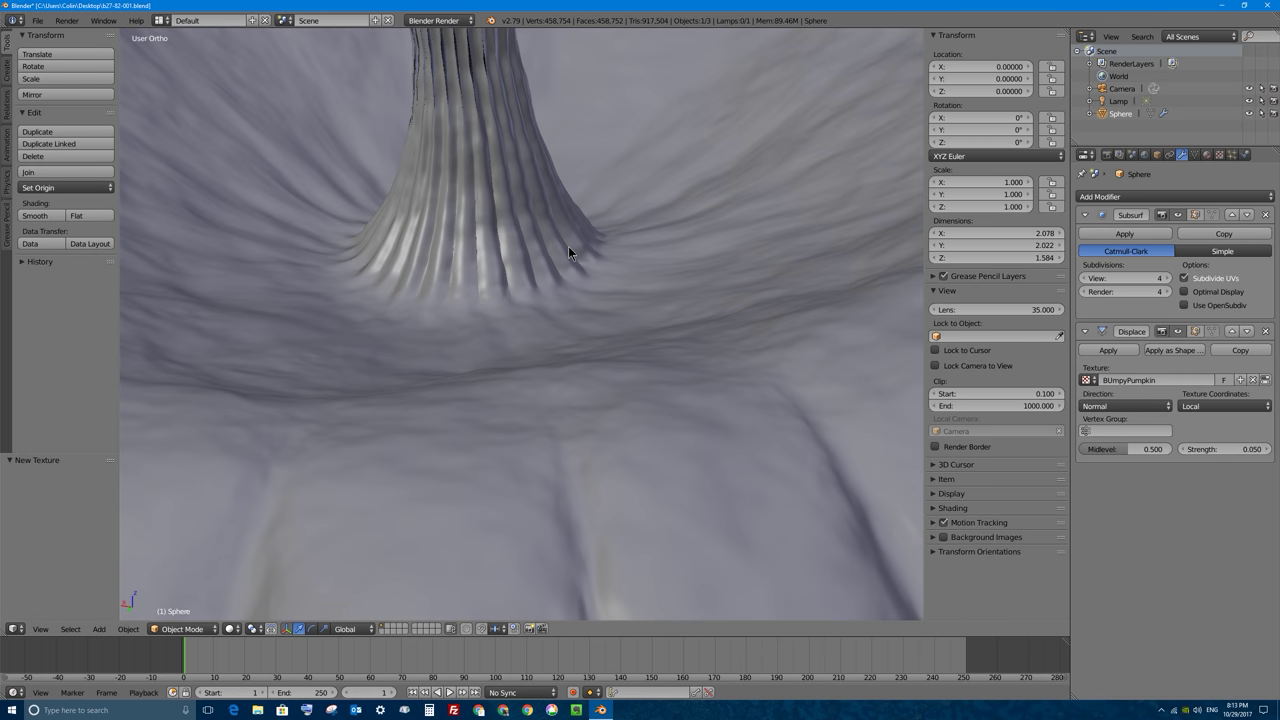
{"action": "key", "text": "Tab"}
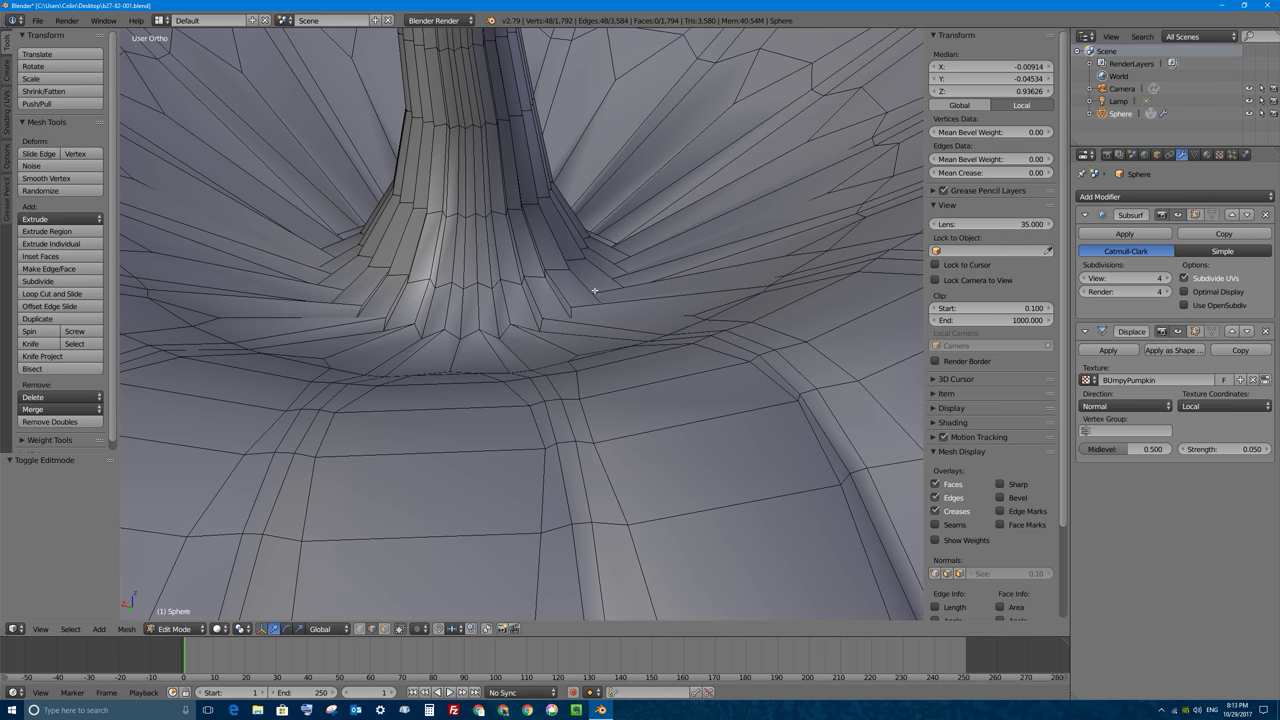
{"action": "middle_click_drag", "start_coordinate": [589, 301], "coordinate": [563, 266]}
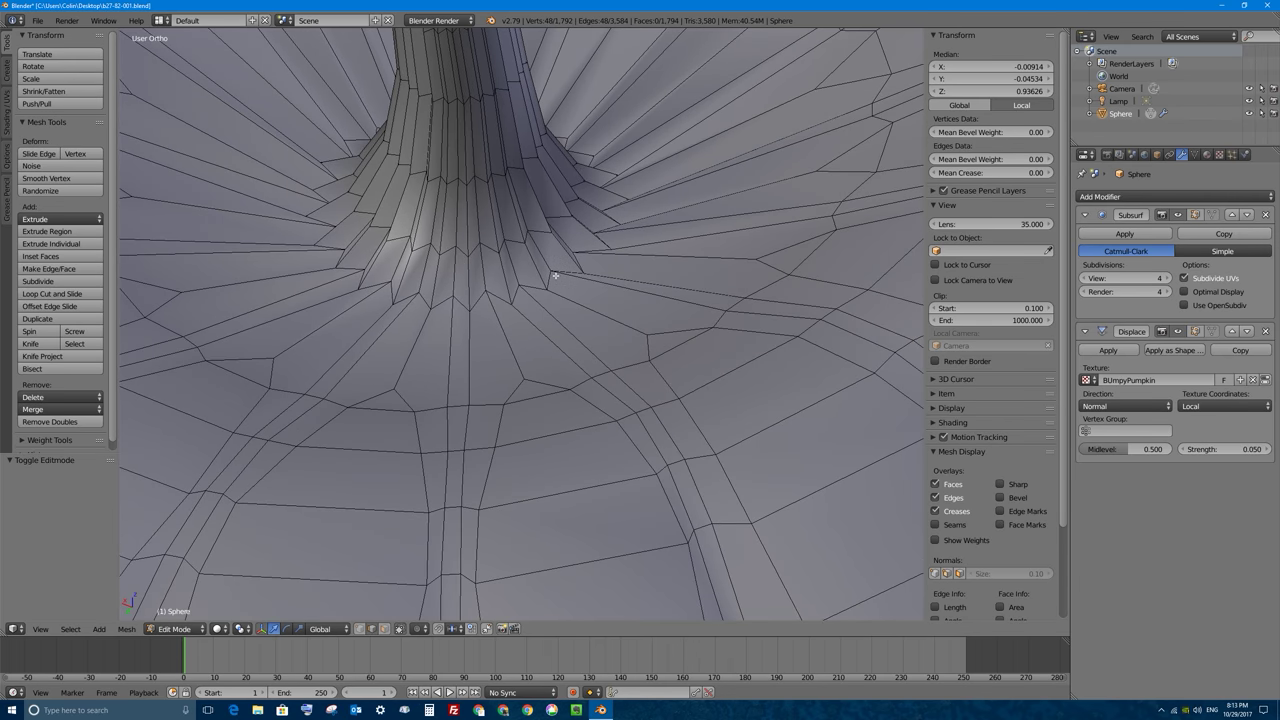
Add two edge loops around the stem's flared base close to its bottom rim, with slide factors 0.600 and 0.663
{"action": "key", "text": "ctrl+r"}
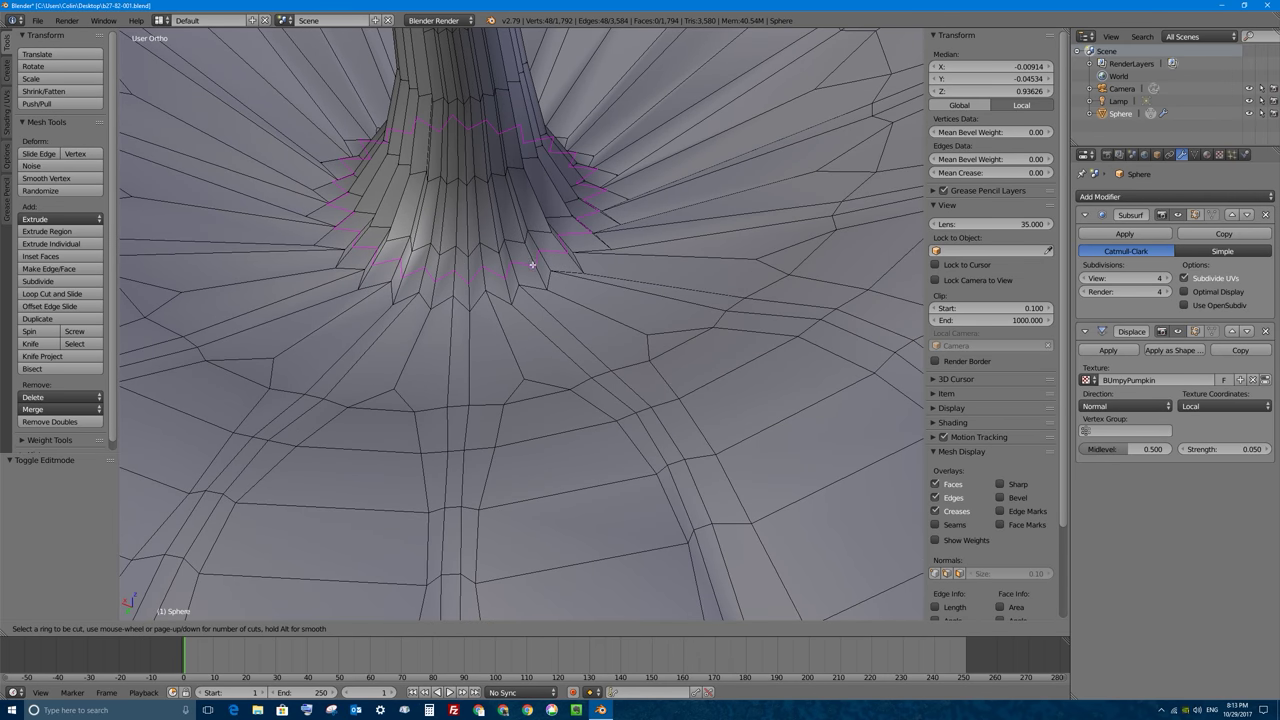
{"action": "left_click", "coordinate": [526, 266]}
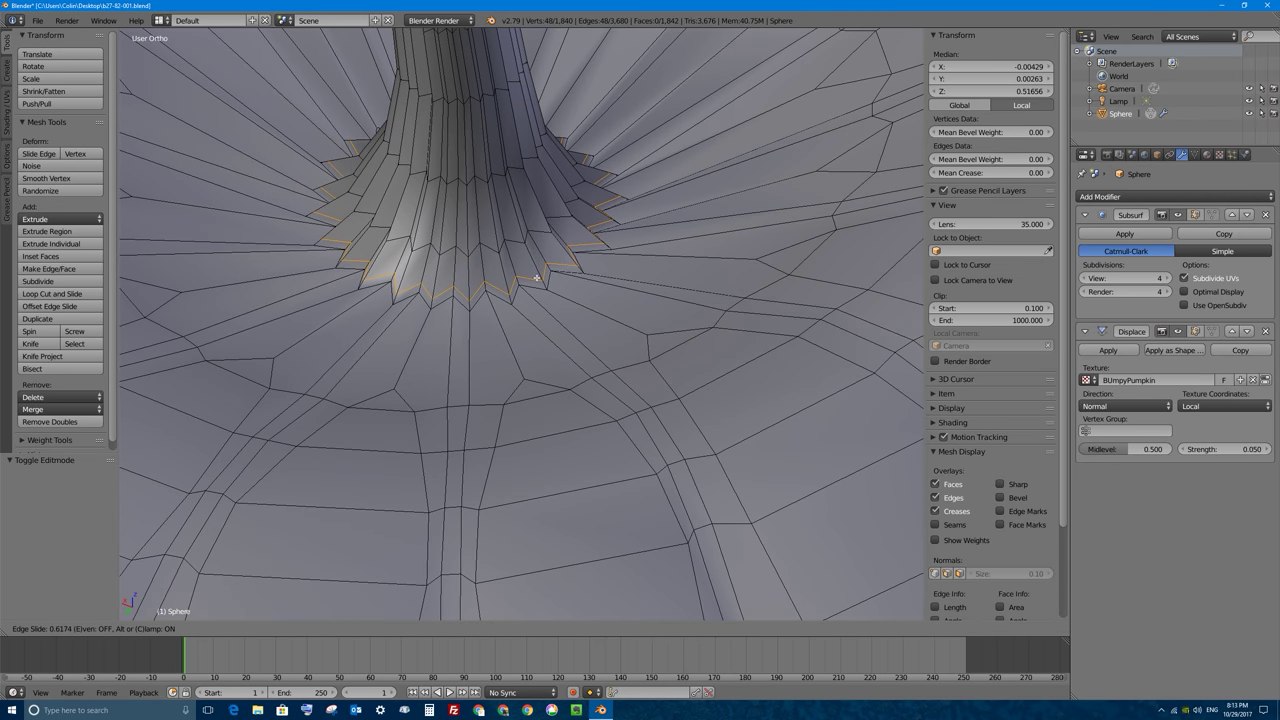
{"action": "left_click", "coordinate": [537, 277]}
{"action": "key", "text": "ctrl+r"}
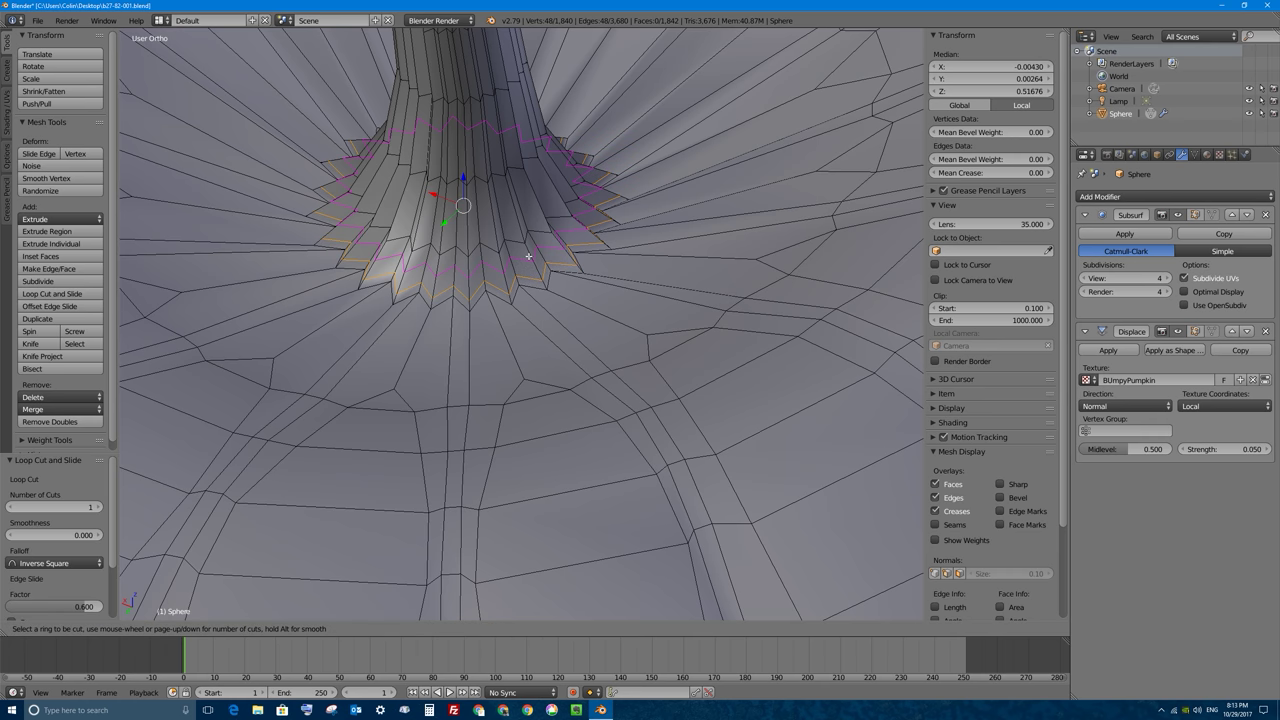
{"action": "left_click", "coordinate": [529, 258]}
{"action": "left_click", "coordinate": [535, 268]}
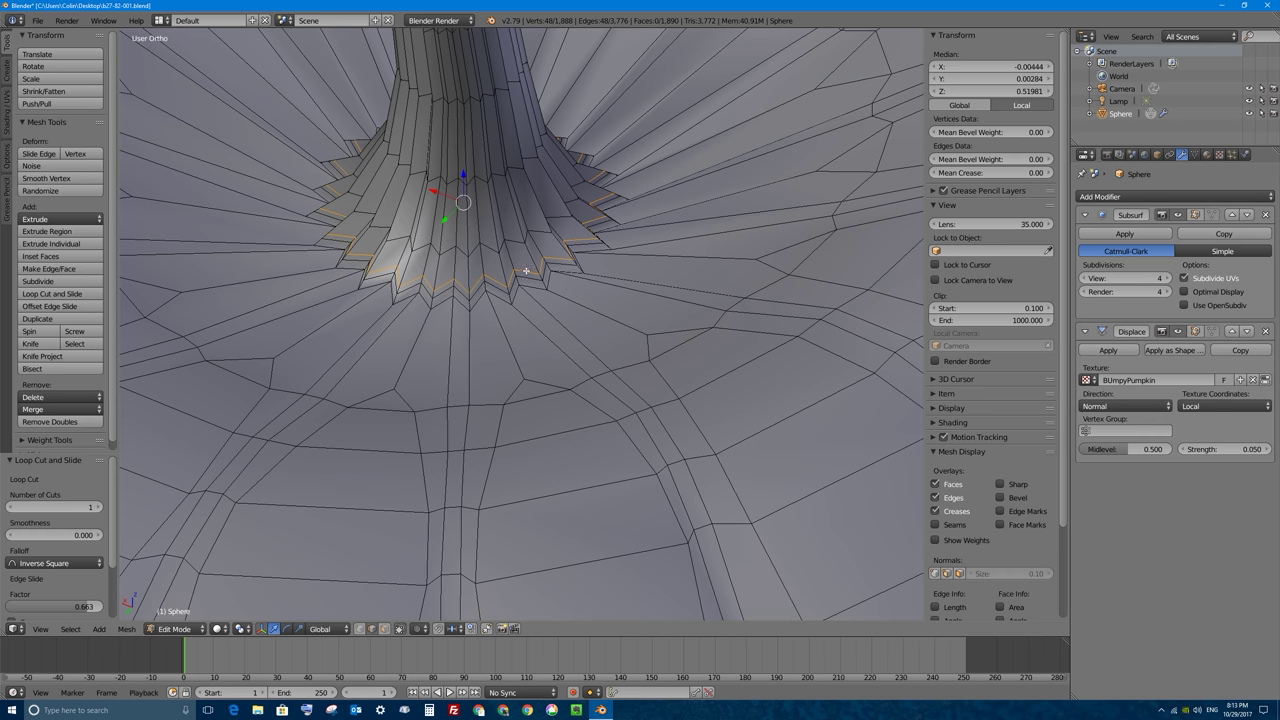
Scale the lower of the two added edge loops outward to 1.071 to flare the stem's base
{"action": "key", "text": "g"}
{"action": "key", "text": "g"}
{"action": "key", "text": "s"}
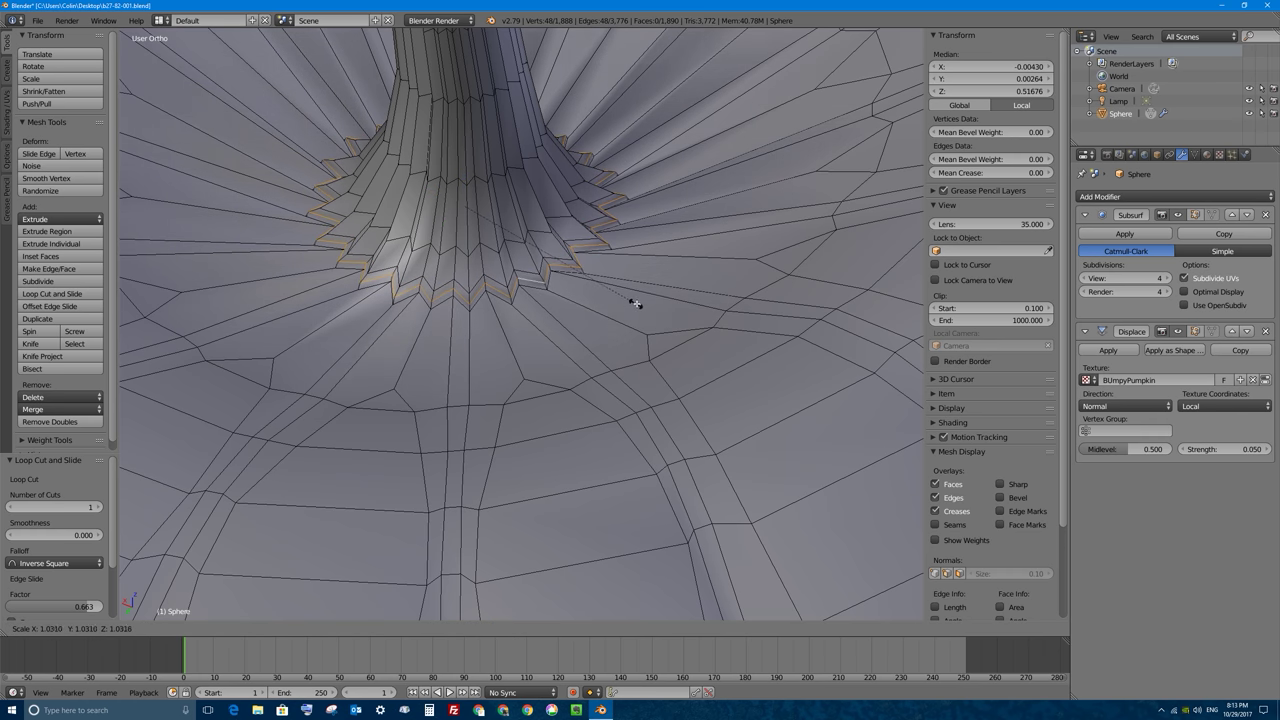
{"action": "left_click", "coordinate": [640, 306]}
{"action": "middle_click_drag", "start_coordinate": [640, 306], "coordinate": [476, 226]}
{"action": "middle_click_drag", "start_coordinate": [602, 261], "coordinate": [563, 255]}
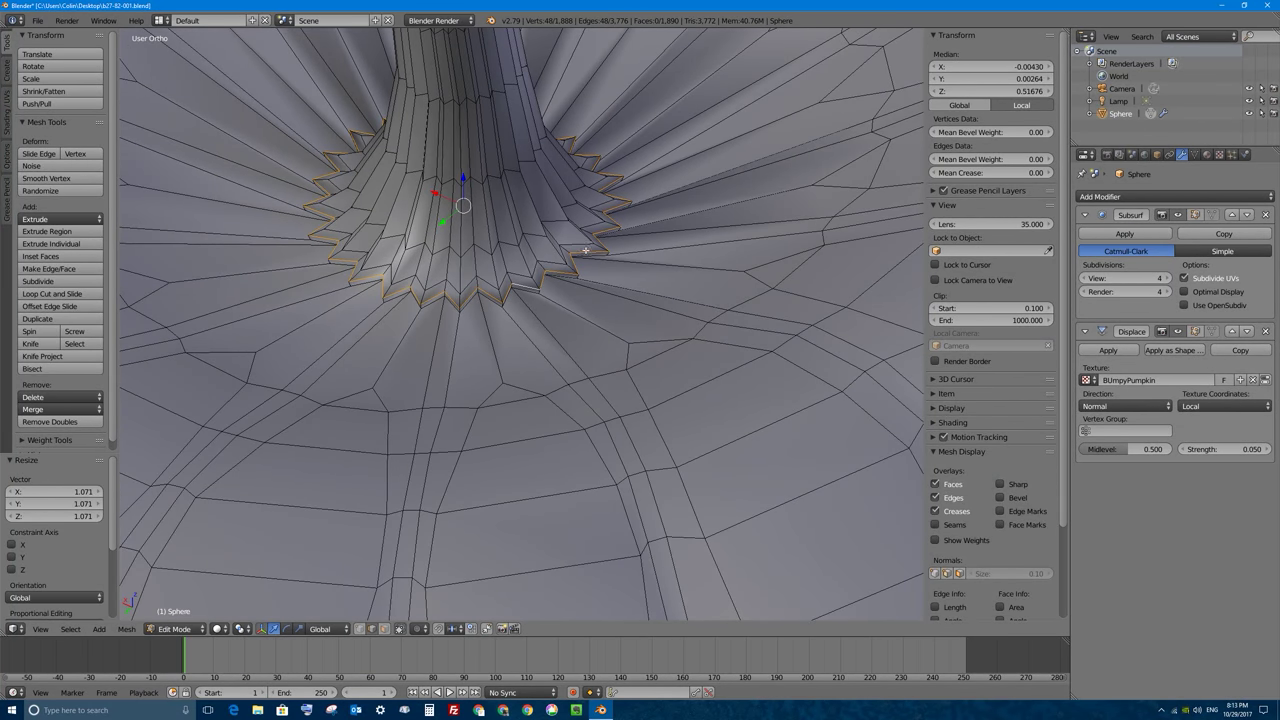
Move the bottom rim loop of the stem down 0.005 along the Z axis
{"action": "key", "text": "ctrl+z"}
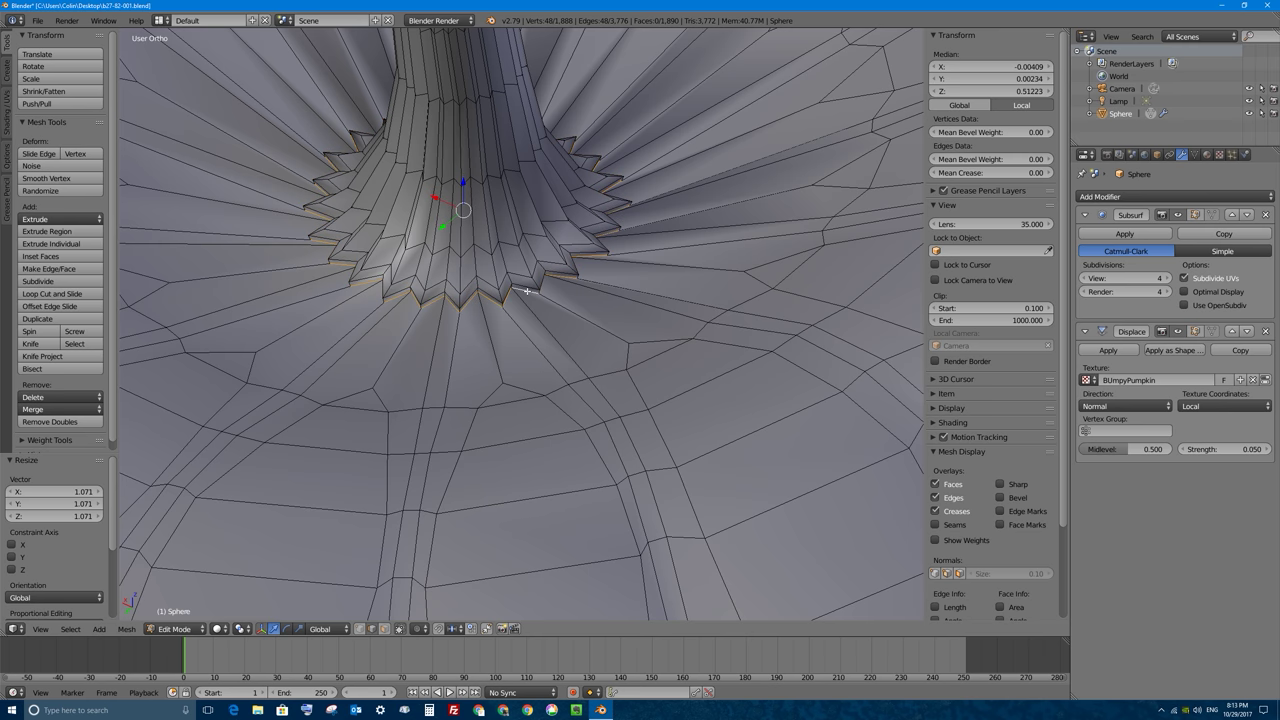
{"action": "key", "text": "s"}
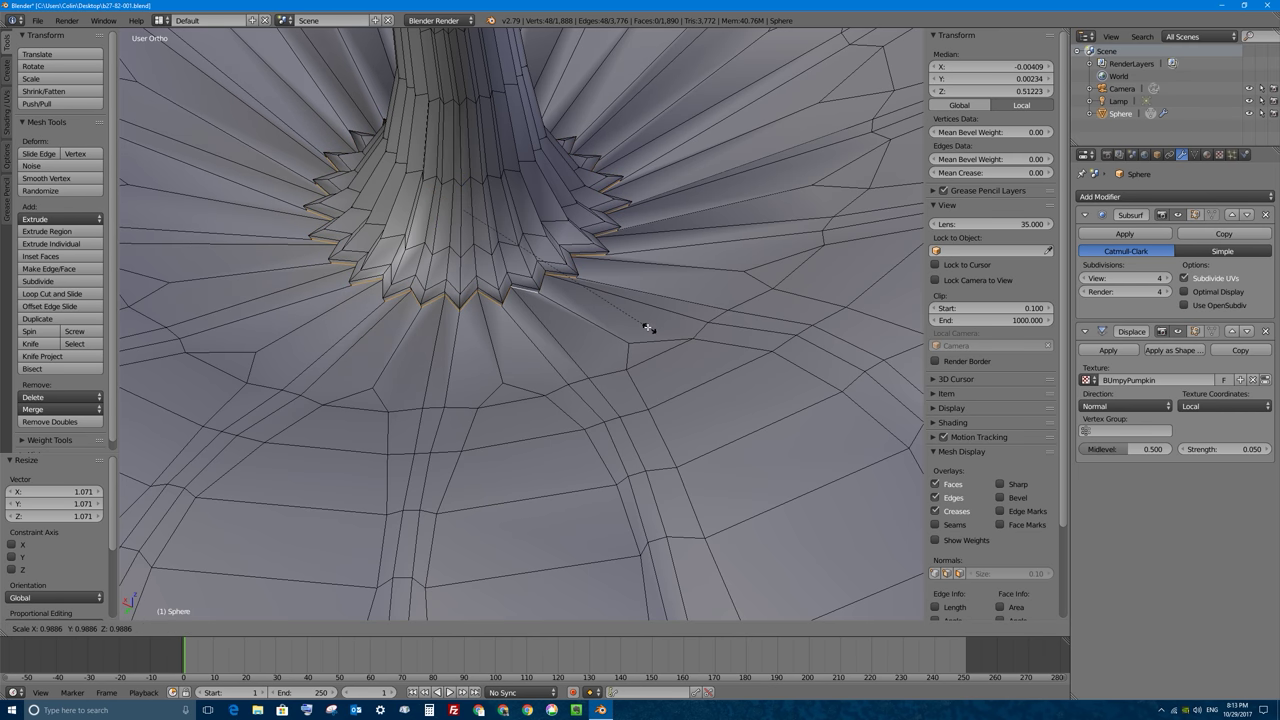
{"action": "left_click", "coordinate": [644, 326]}
{"action": "key", "text": "g"}
{"action": "key", "text": "z"}
{"action": "left_click", "coordinate": [466, 188]}
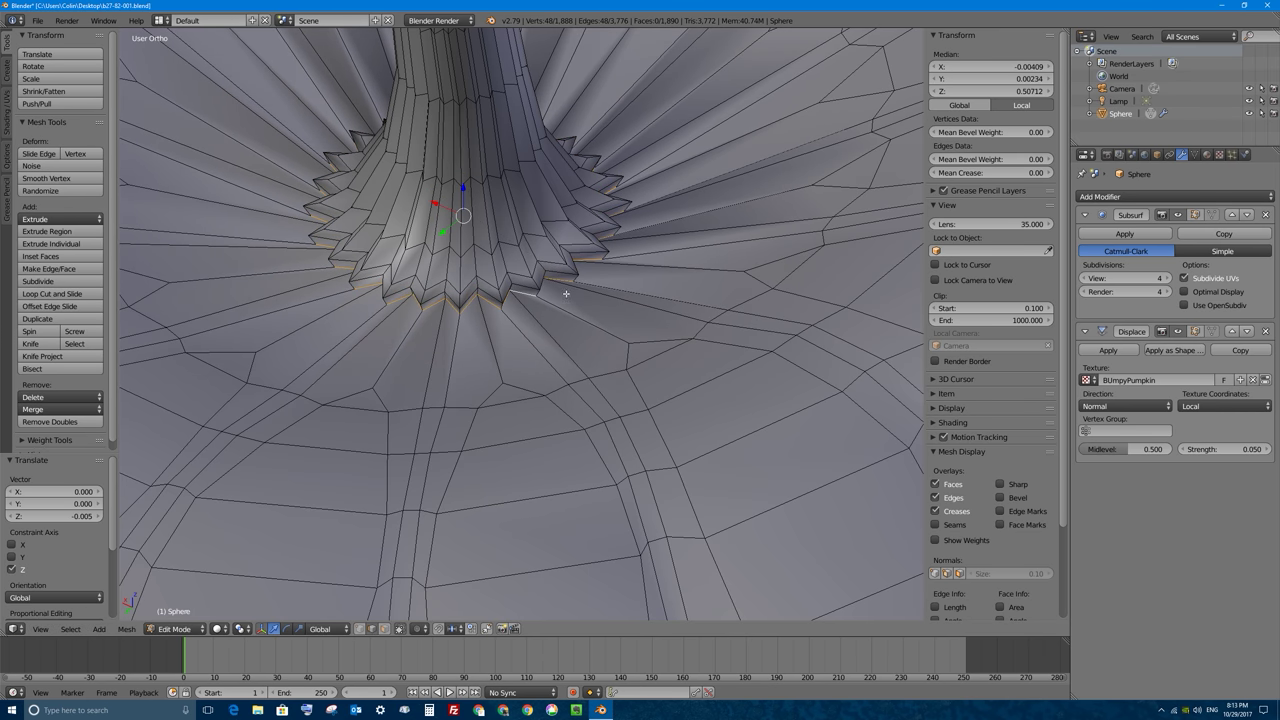
Select the flared edge loop just above the stem's rim and bevel it by 0.005 with one segment
{"action": "scroll", "coordinate": [583, 204], "scroll_direction": "up", "scroll_amount": 3}
{"action": "right_click", "coordinate": [597, 231], "text": "alt"}
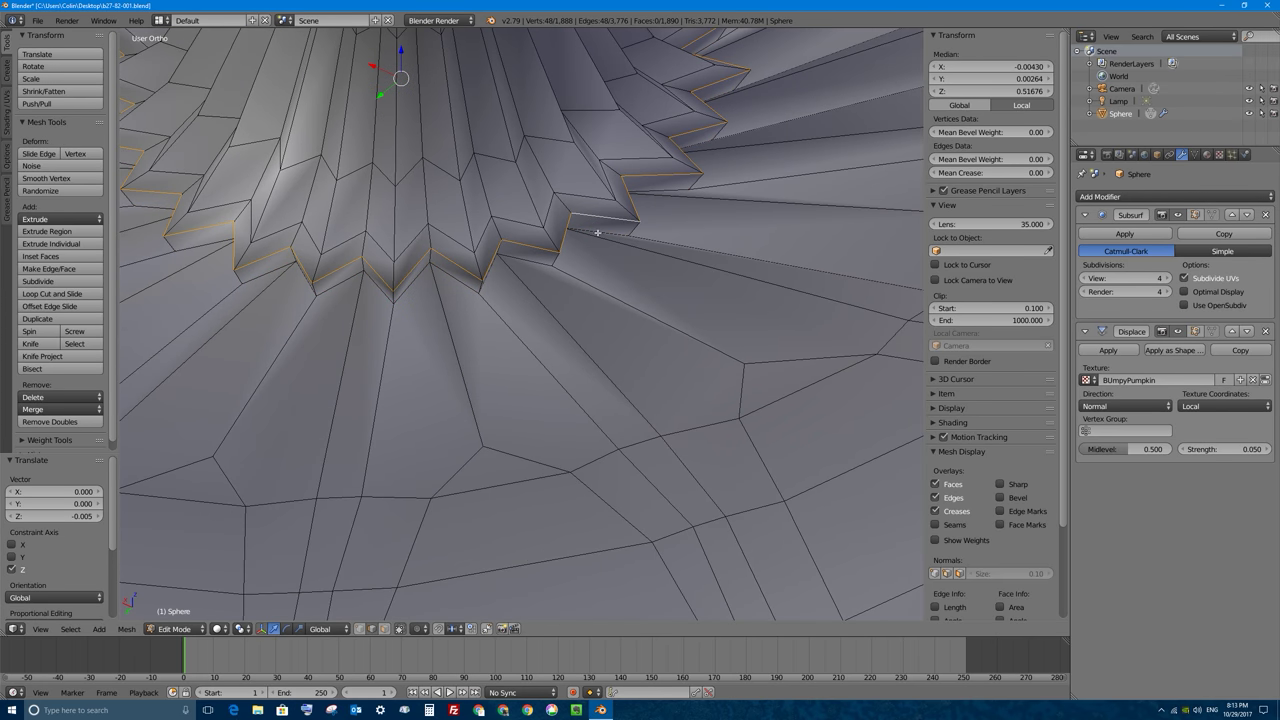
{"action": "key", "text": "ctrl+b"}
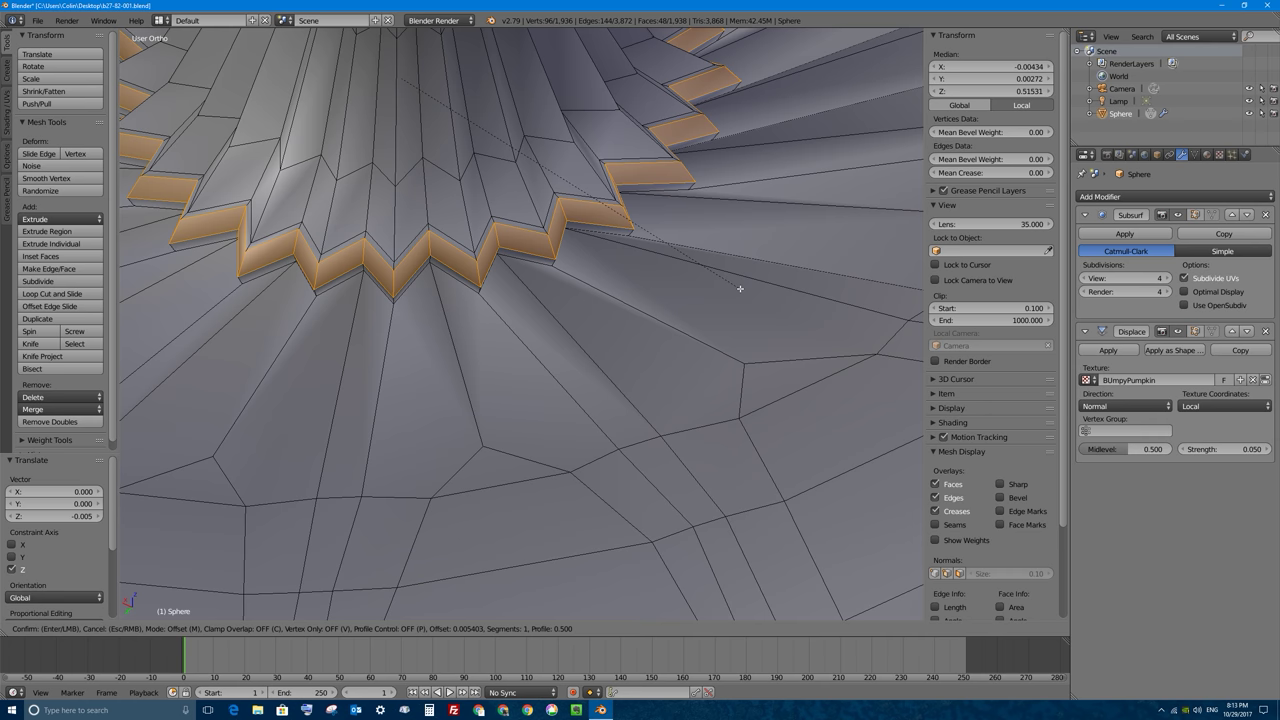
{"action": "left_click", "coordinate": [737, 284]}
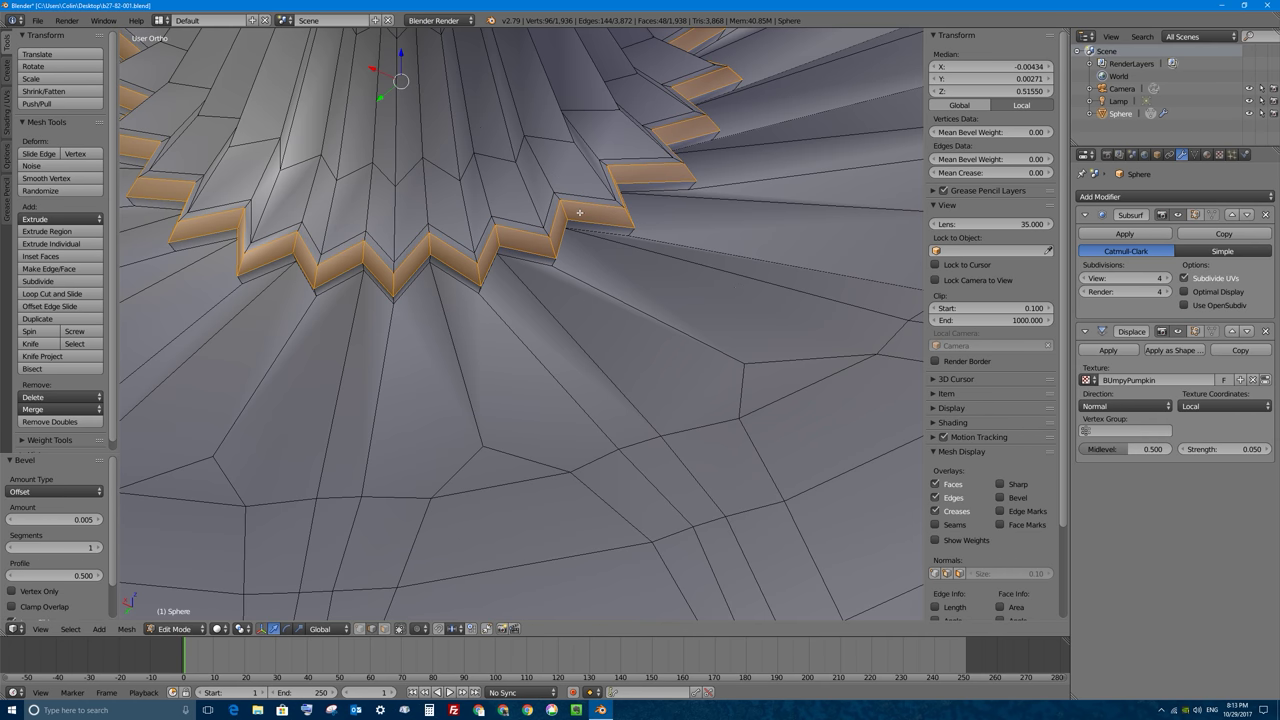
Add an edge loop inside the beveled strip, scale it outward to 1.032, and check the stem base in object mode
{"action": "key", "text": "ctrl+r"}
{"action": "left_click", "coordinate": [575, 214]}
{"action": "left_click", "coordinate": [636, 232]}
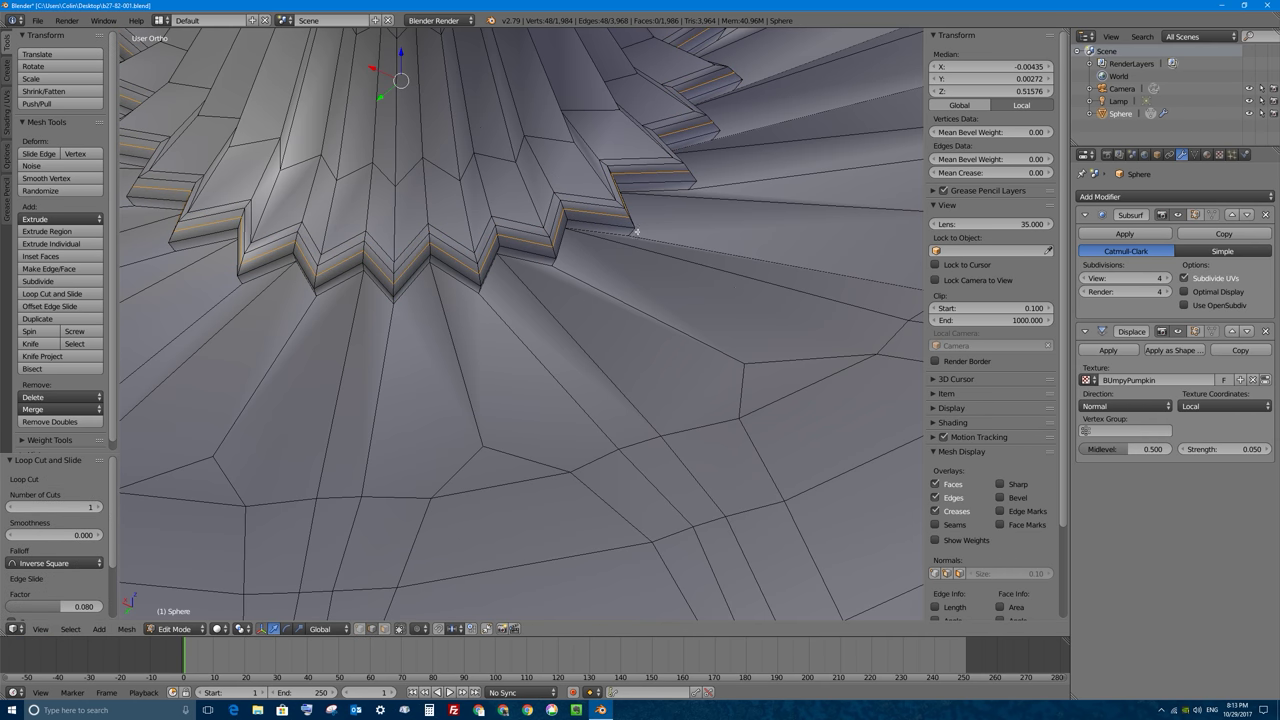
{"action": "key", "text": "s"}
{"action": "left_click", "coordinate": [651, 240]}
{"action": "scroll", "coordinate": [611, 215], "scroll_direction": "down", "scroll_amount": 4}
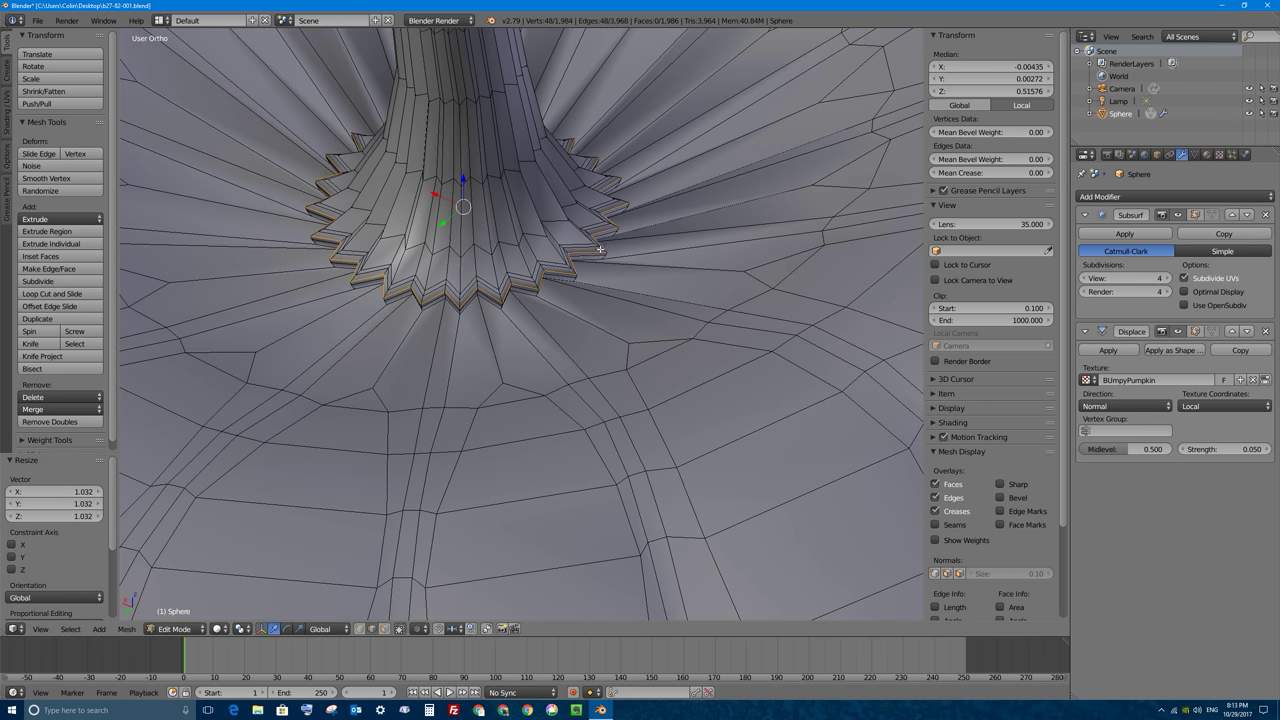
{"action": "key", "text": "Tab"}
{"action": "scroll", "coordinate": [535, 250], "scroll_direction": "down", "scroll_amount": 3}
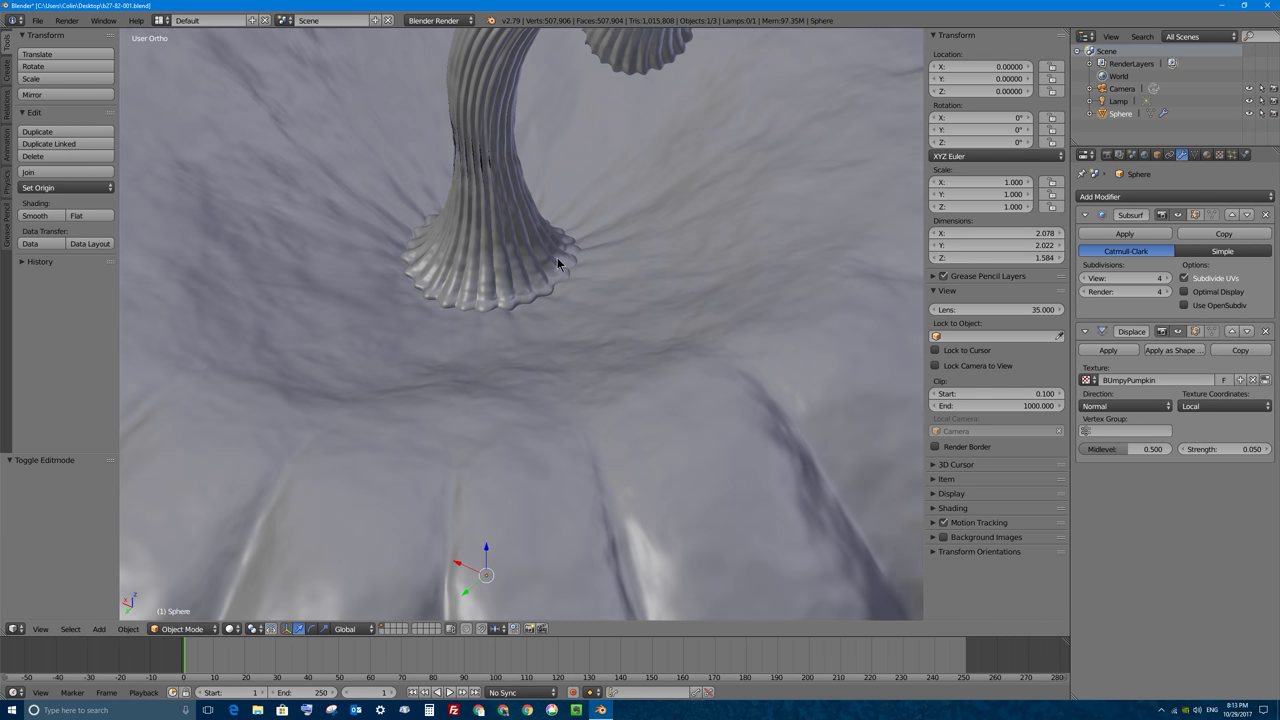
{"action": "middle_click_drag", "start_coordinate": [493, 264], "coordinate": [415, 292]}
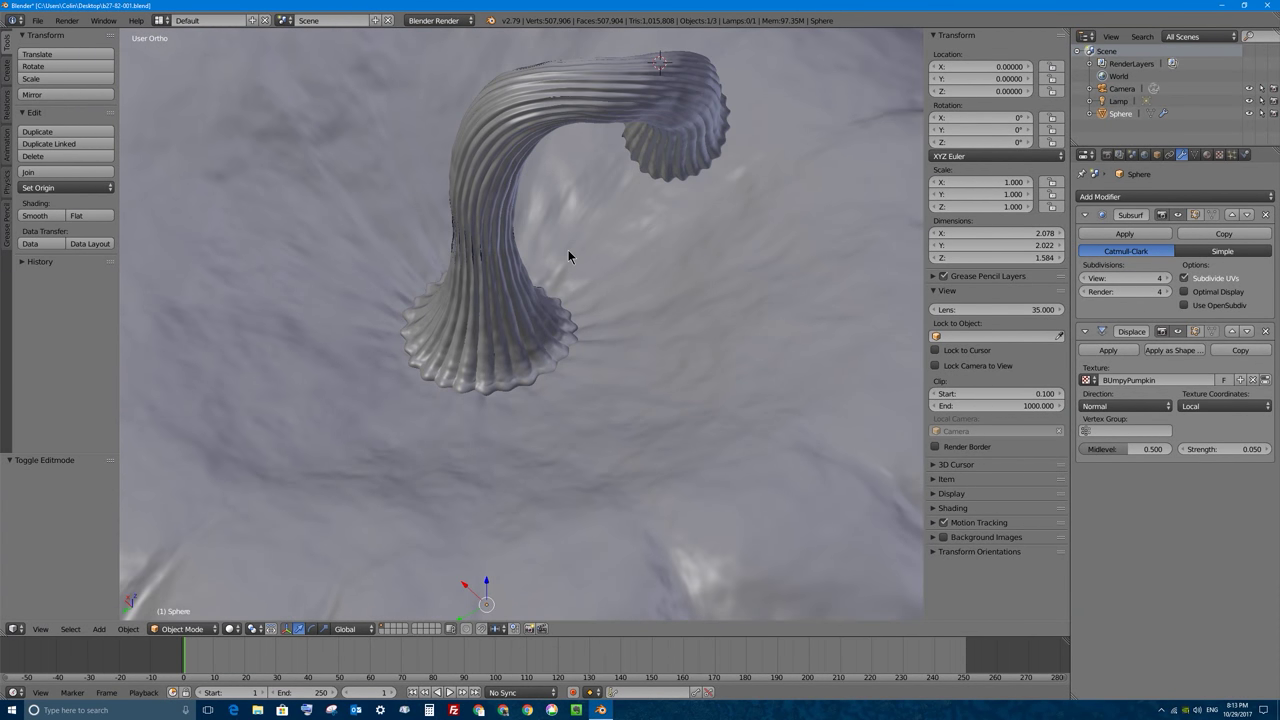
{"action": "middle_click_drag", "start_coordinate": [568, 250], "coordinate": [660, 240]}
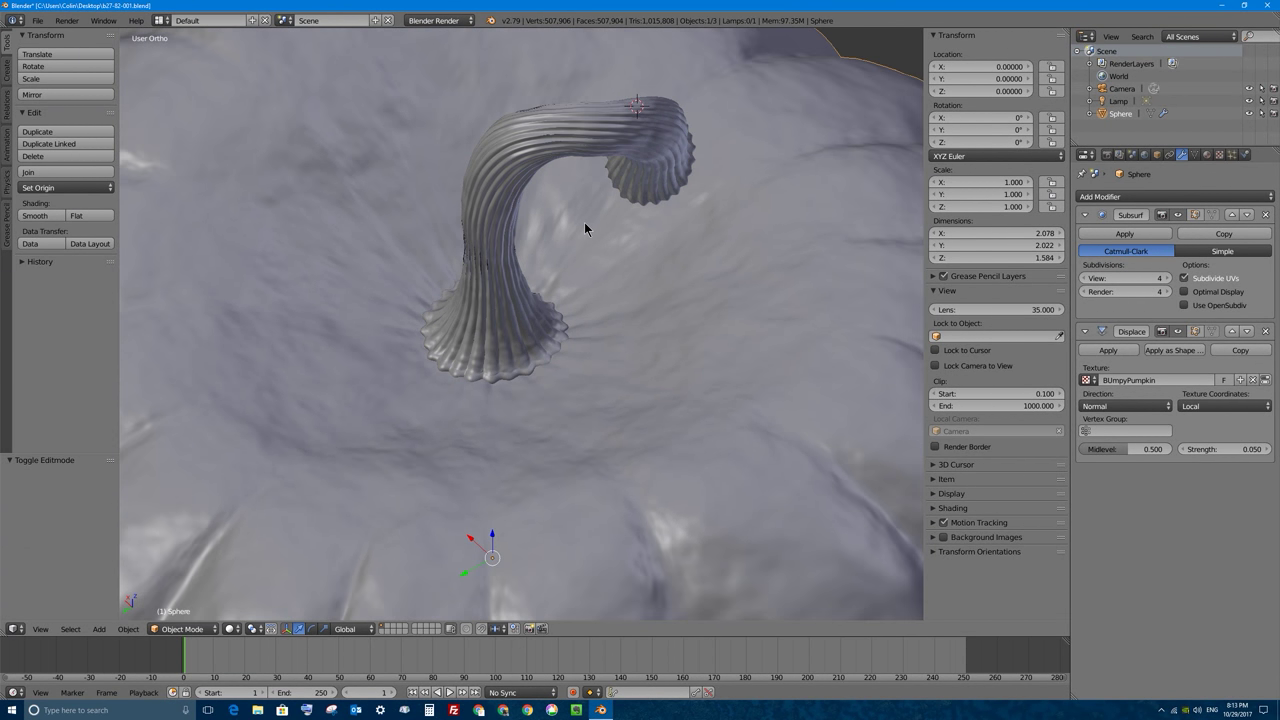
Enter edit mode with face selection and select the face at the centre of the stem's cut tip
{"action": "key", "text": "Tab"}
{"action": "middle_click_drag", "start_coordinate": [584, 229], "coordinate": [515, 250]}
{"action": "left_click", "coordinate": [395, 628]}
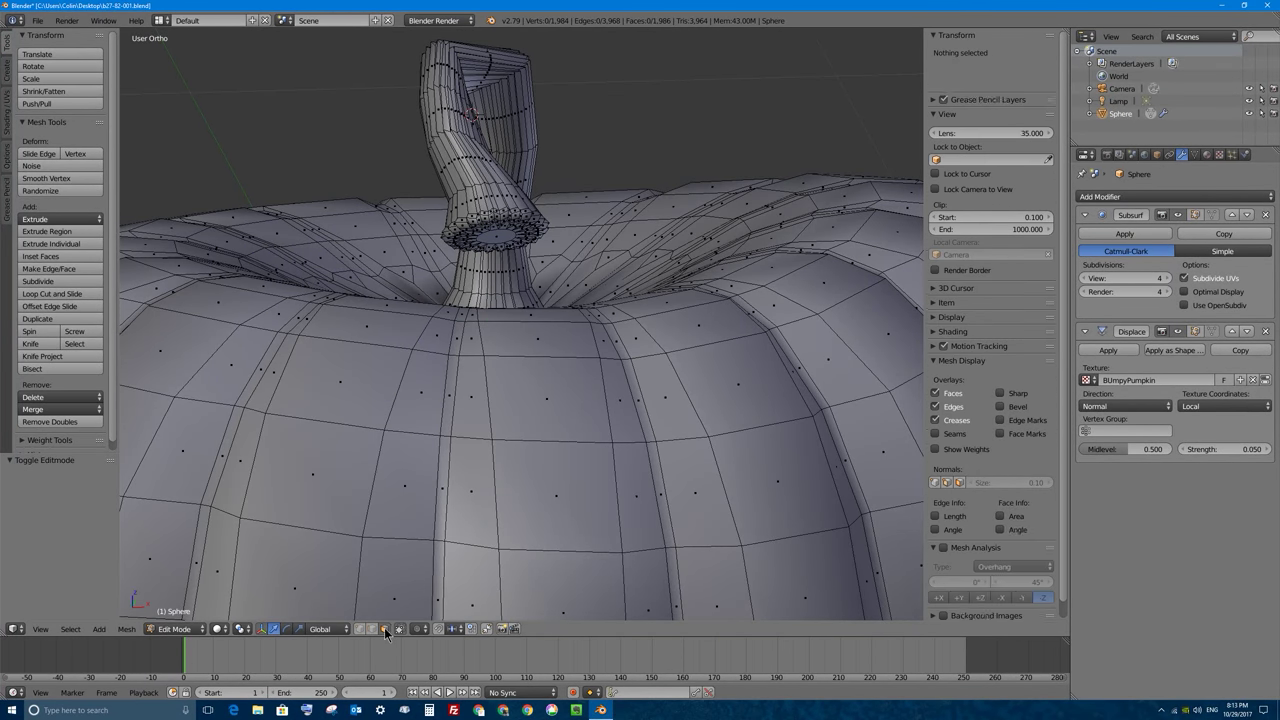
{"action": "right_click", "coordinate": [493, 236]}
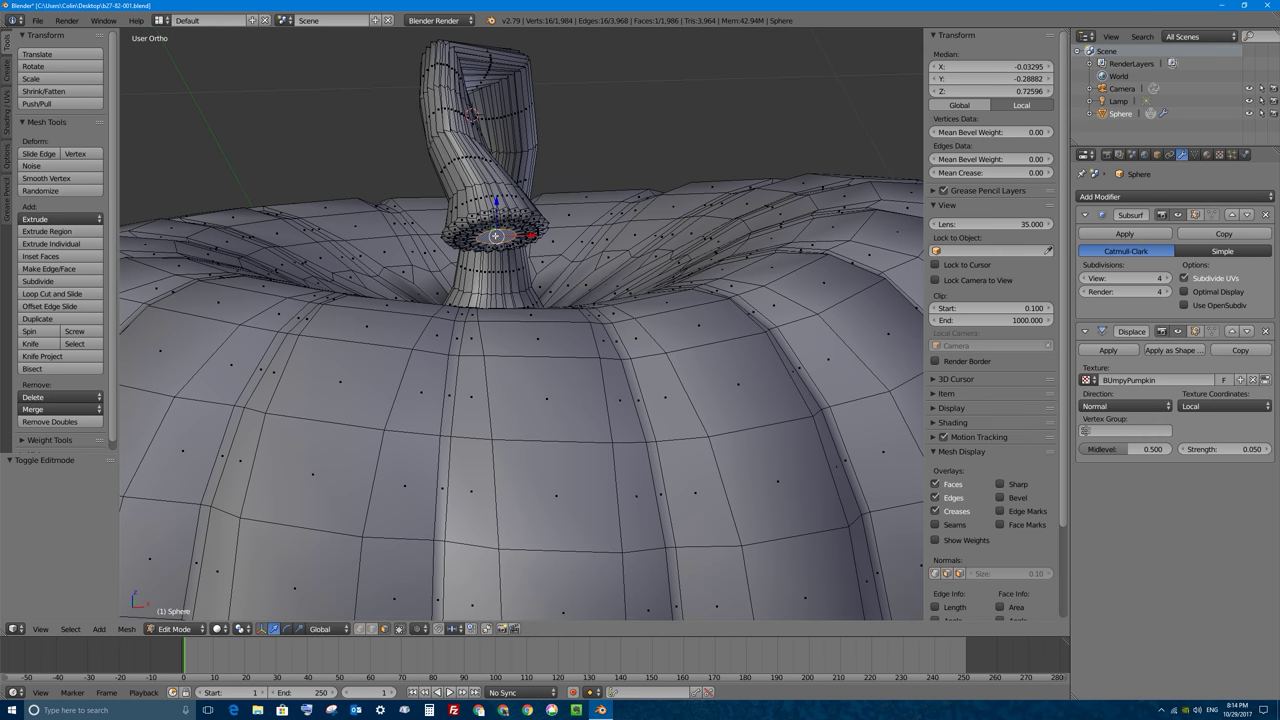
Grow the selection from the tip face until it covers the whole stem down to its beveled base rim
{"action": "key", "text": "ctrl+KP_Add"}
{"action": "key", "text": "ctrl+KP_Add"}
{"action": "key", "text": "ctrl+KP_Add"}
{"action": "key", "text": "ctrl+KP_Add"}
{"action": "key", "text": "ctrl+KP_Add"}
{"action": "key", "text": "ctrl+KP_Add"}
{"action": "key", "text": "ctrl+KP_Add"}
{"action": "key", "text": "ctrl+KP_Add"}
{"action": "key", "text": "ctrl+KP_Add"}
{"action": "key", "text": "ctrl+KP_Add"}
{"action": "key", "text": "ctrl+KP_Add"}
{"action": "key", "text": "ctrl+KP_Add"}
{"action": "key", "text": "ctrl+KP_Add"}
{"action": "key", "text": "ctrl+KP_Add"}
{"action": "key", "text": "ctrl+KP_Add"}
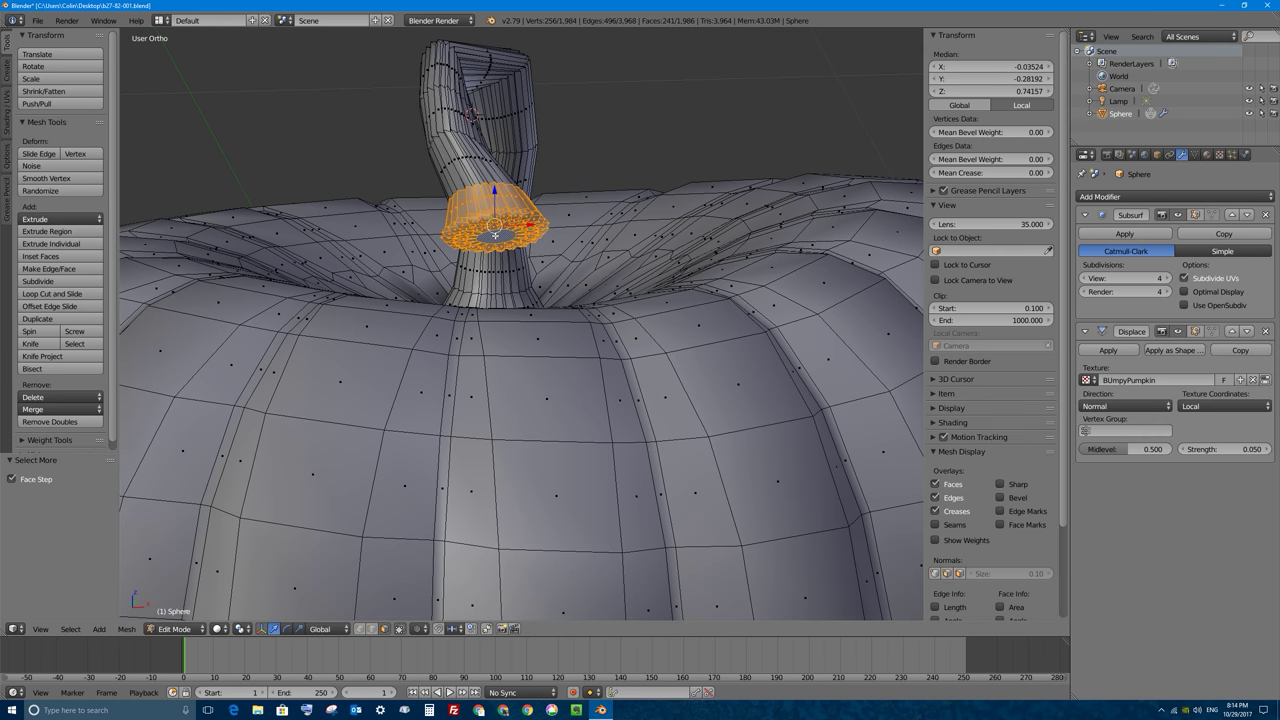
{"action": "key", "text": "ctrl+KP_Add"}
{"action": "key", "text": "ctrl+KP_Add"}
{"action": "key", "text": "ctrl+KP_Add"}
{"action": "key", "text": "ctrl+KP_Add"}
{"action": "key", "text": "ctrl+KP_Add"}
{"action": "key", "text": "ctrl+KP_Add"}
{"action": "key", "text": "ctrl+KP_Add"}
{"action": "key", "text": "ctrl+KP_Add"}
{"action": "key", "text": "ctrl+KP_Add"}
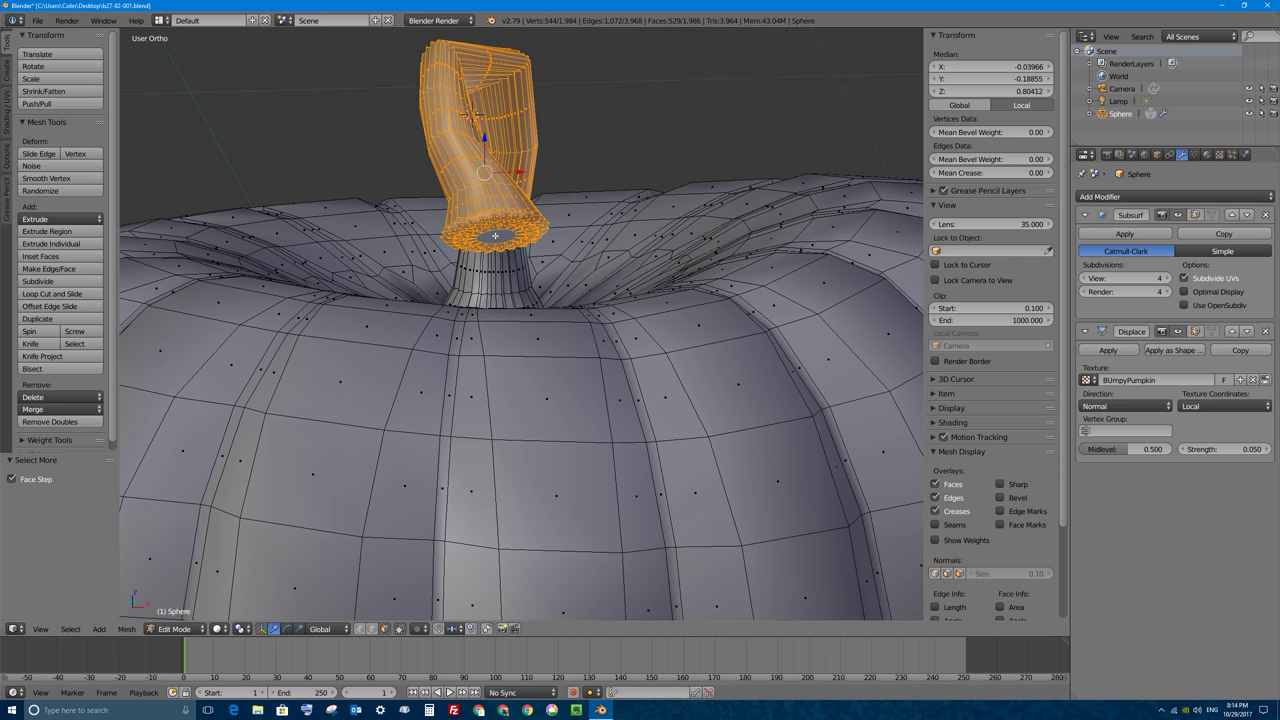
{"action": "key", "text": "ctrl+KP_Add"}
{"action": "key", "text": "ctrl+KP_Add"}
{"action": "key", "text": "ctrl+KP_Add"}
{"action": "key", "text": "ctrl+KP_Add"}
{"action": "key", "text": "ctrl+KP_Add"}
{"action": "key", "text": "ctrl+KP_Add"}
{"action": "key", "text": "ctrl+KP_Add"}
{"action": "key", "text": "ctrl+KP_Add"}
{"action": "key", "text": "ctrl+KP_Add"}
{"action": "middle_click_drag", "start_coordinate": [494, 236], "coordinate": [485, 252]}
{"action": "scroll", "coordinate": [472, 271], "scroll_direction": "up", "scroll_amount": 4}
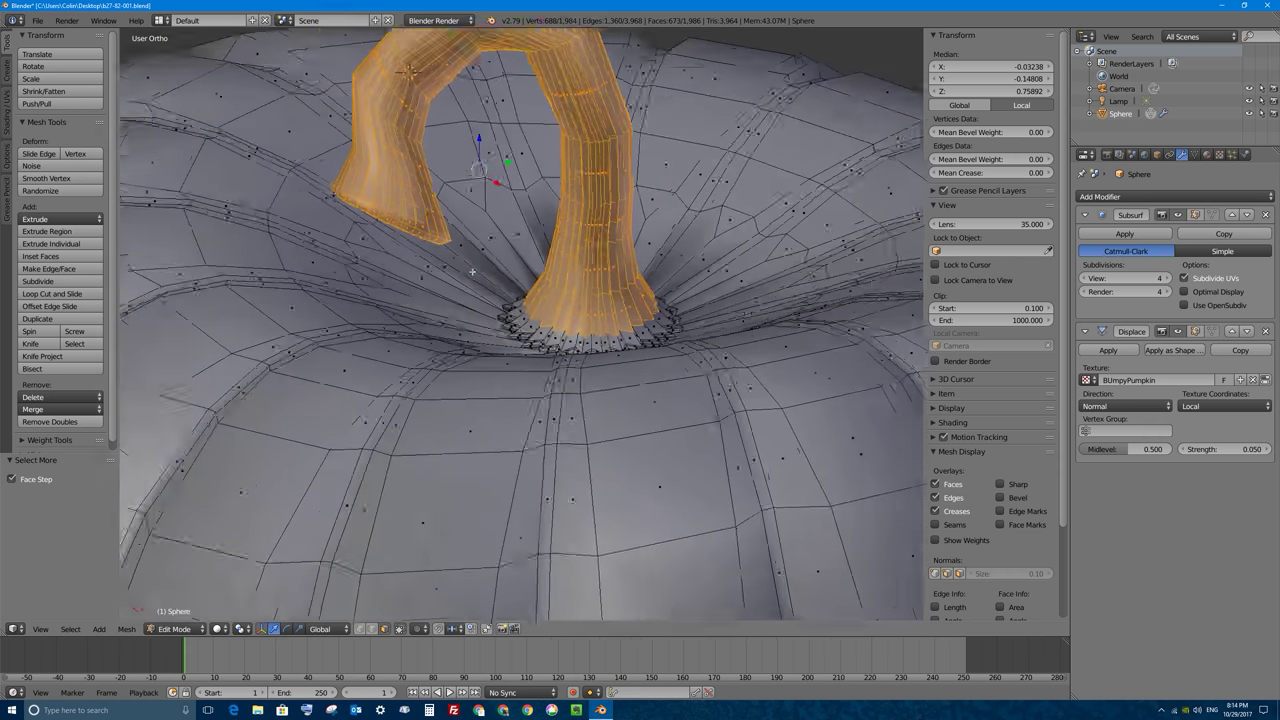
{"action": "scroll", "coordinate": [472, 271], "scroll_direction": "up", "scroll_amount": 4}
{"action": "key", "text": "ctrl+KP_Add"}
{"action": "key", "text": "ctrl+KP_Add"}
{"action": "key", "text": "ctrl+KP_Add"}
{"action": "key", "text": "ctrl+KP_Add"}
{"action": "key", "text": "ctrl+KP_Add"}
{"action": "key", "text": "ctrl+KP_Add"}
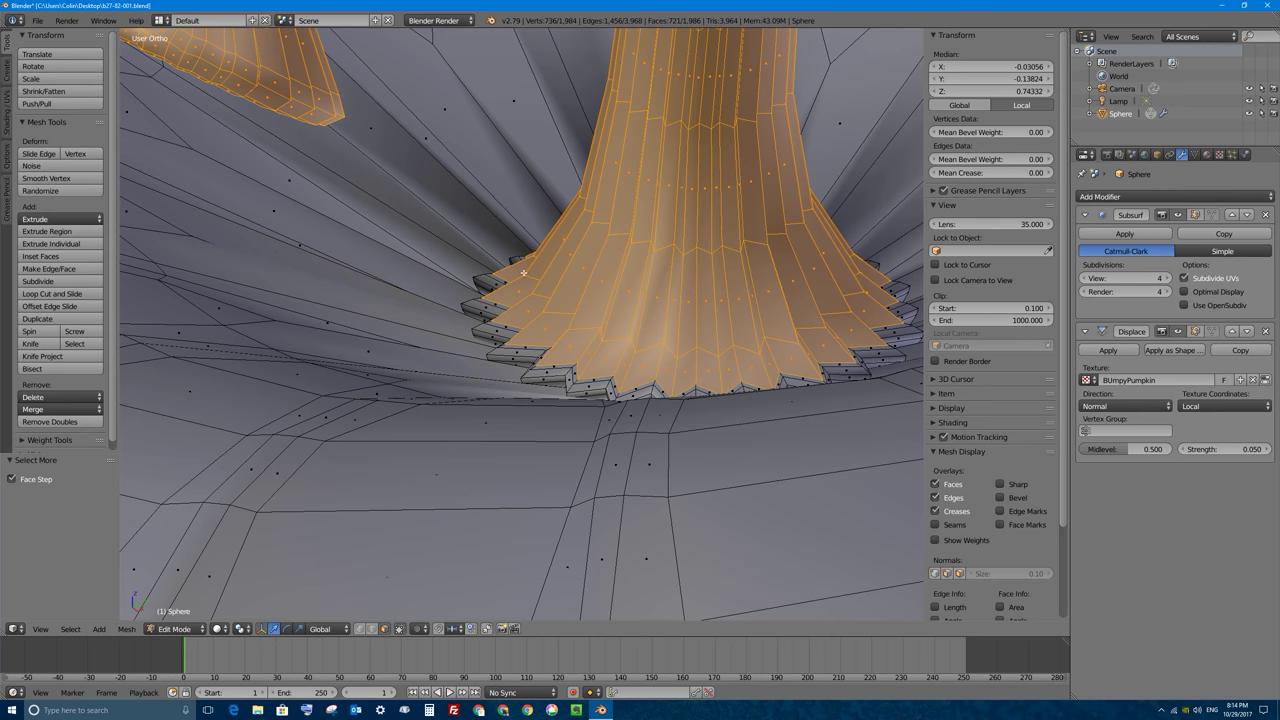
{"action": "key", "text": "ctrl+KP_Add"}
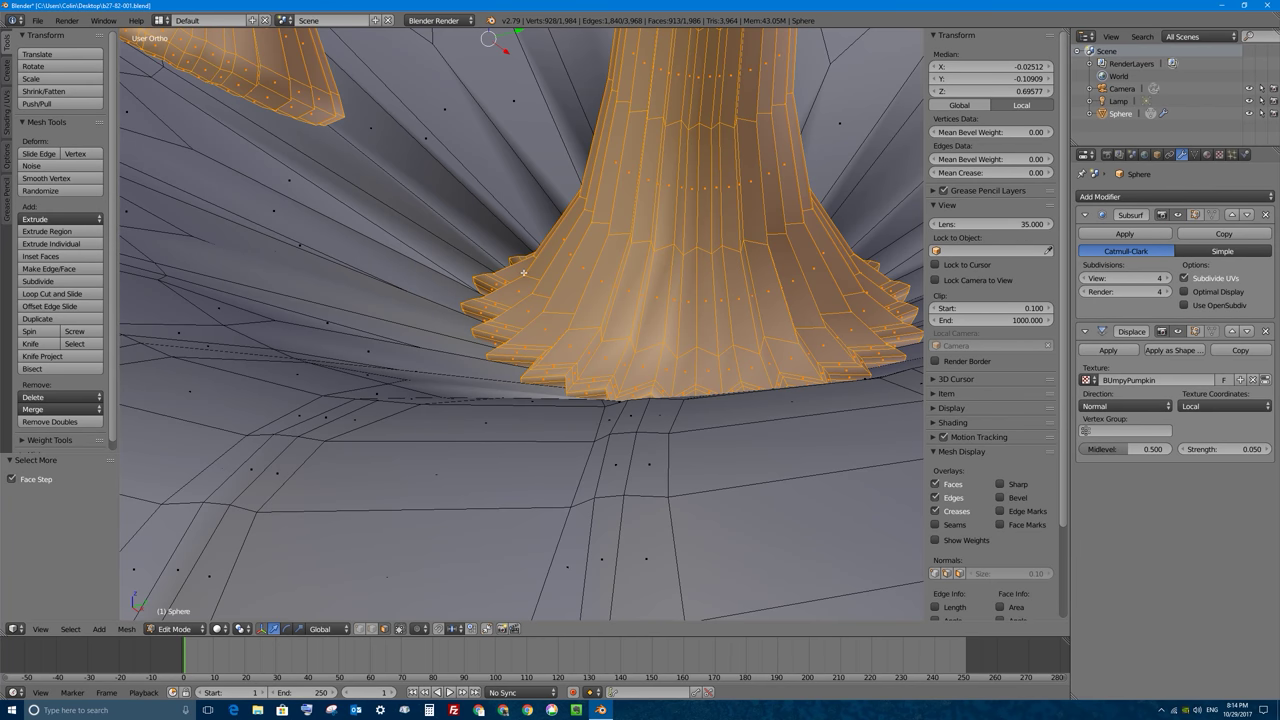
{"action": "middle_click_drag", "start_coordinate": [523, 272], "coordinate": [644, 298]}
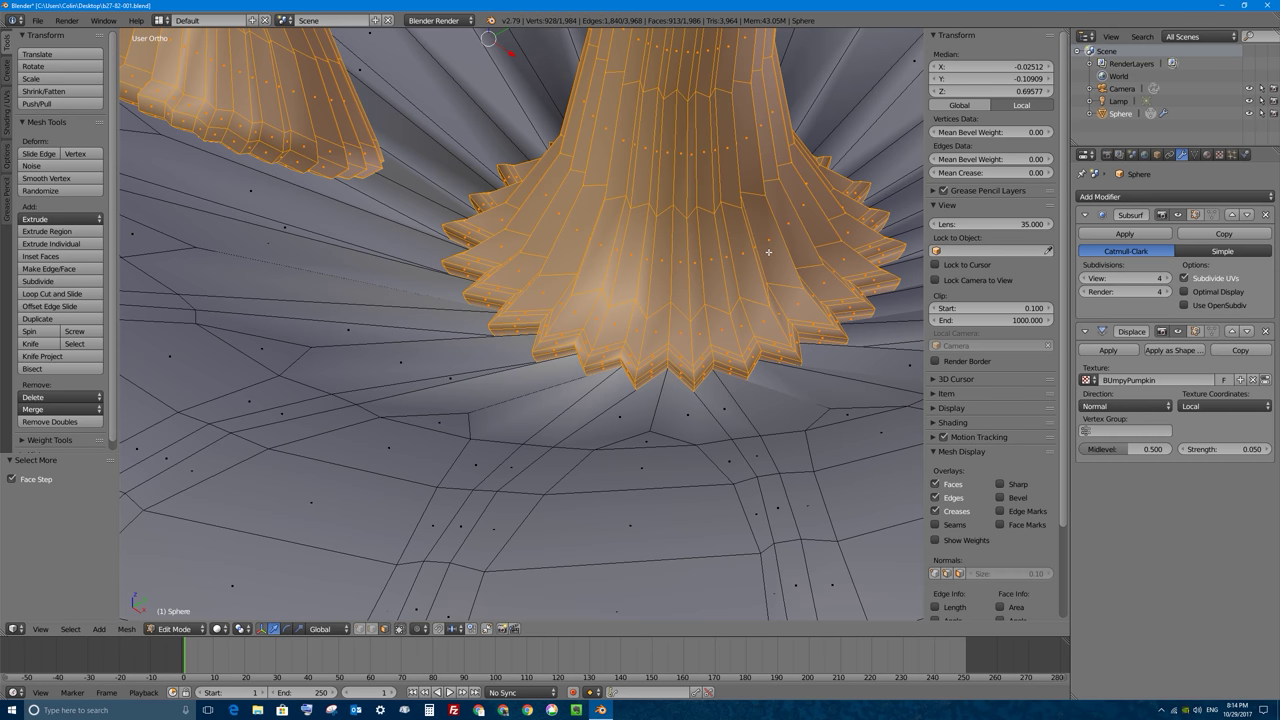
Separate the selected stem faces into their own object and return to object mode
{"action": "key", "text": "p"}
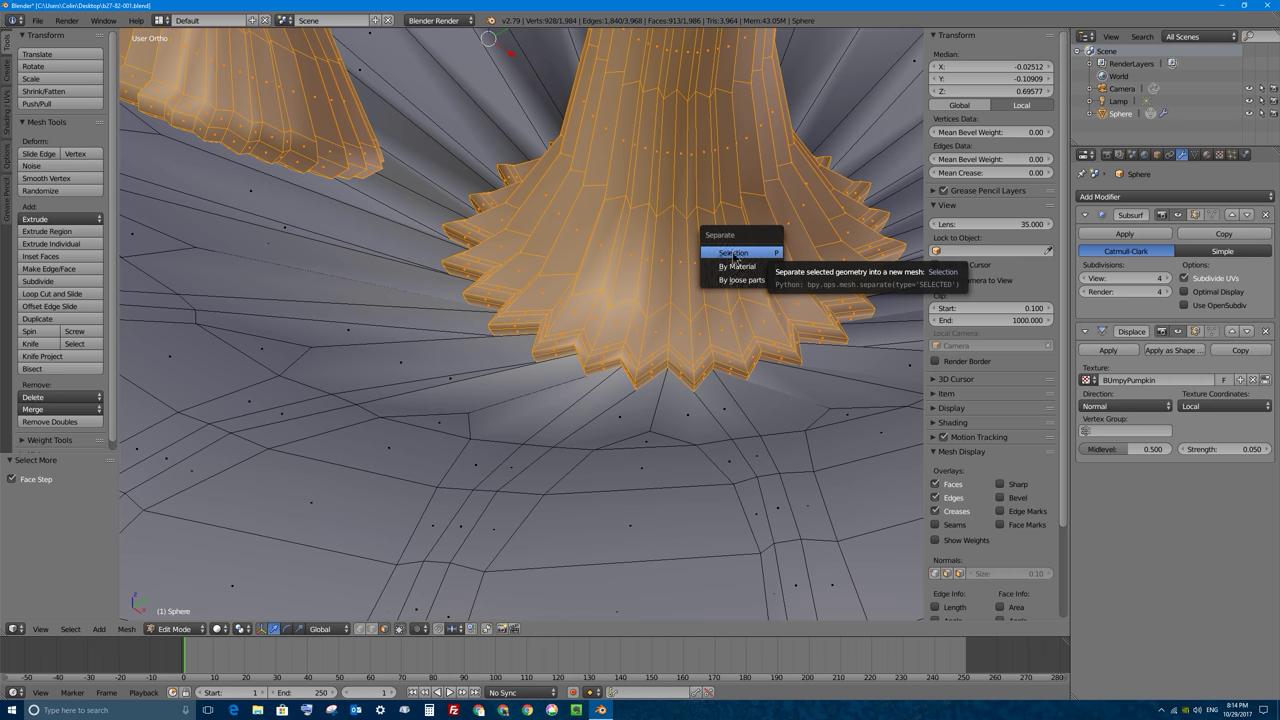
{"action": "left_click", "coordinate": [734, 253]}
{"action": "scroll", "coordinate": [718, 229], "scroll_direction": "down", "scroll_amount": 4}
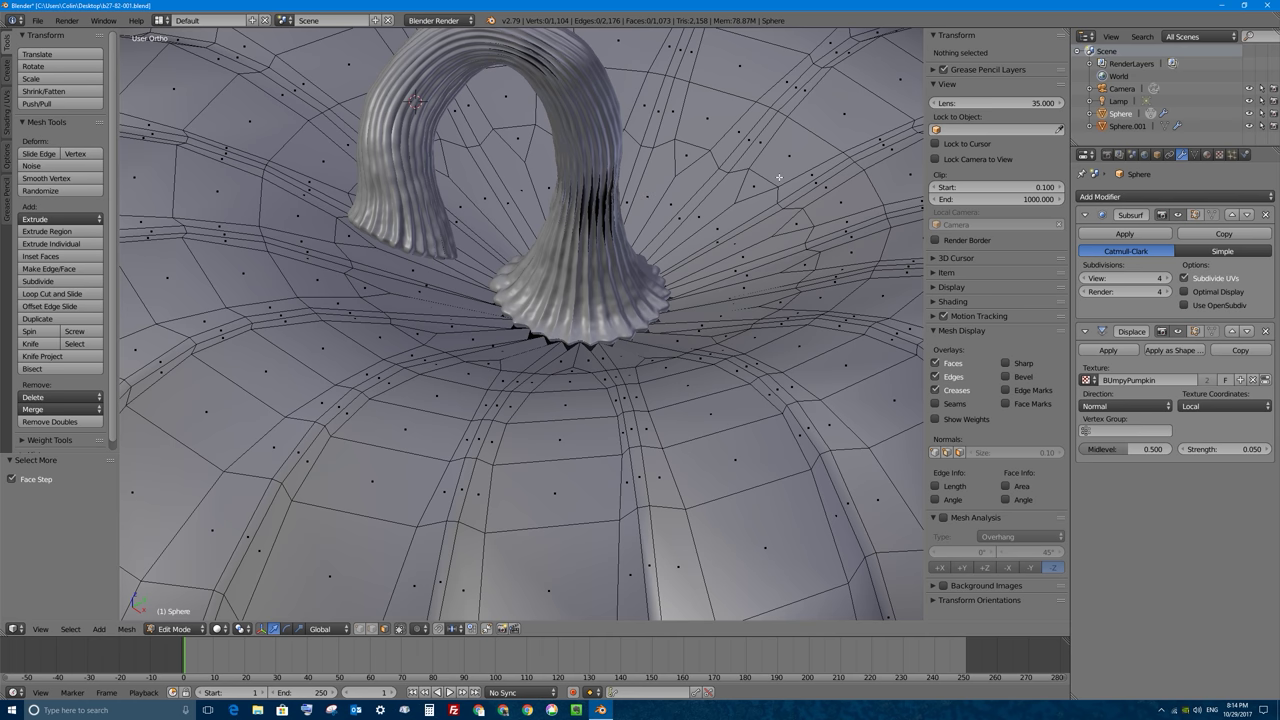
{"action": "scroll", "coordinate": [779, 177], "scroll_direction": "down", "scroll_amount": 4}
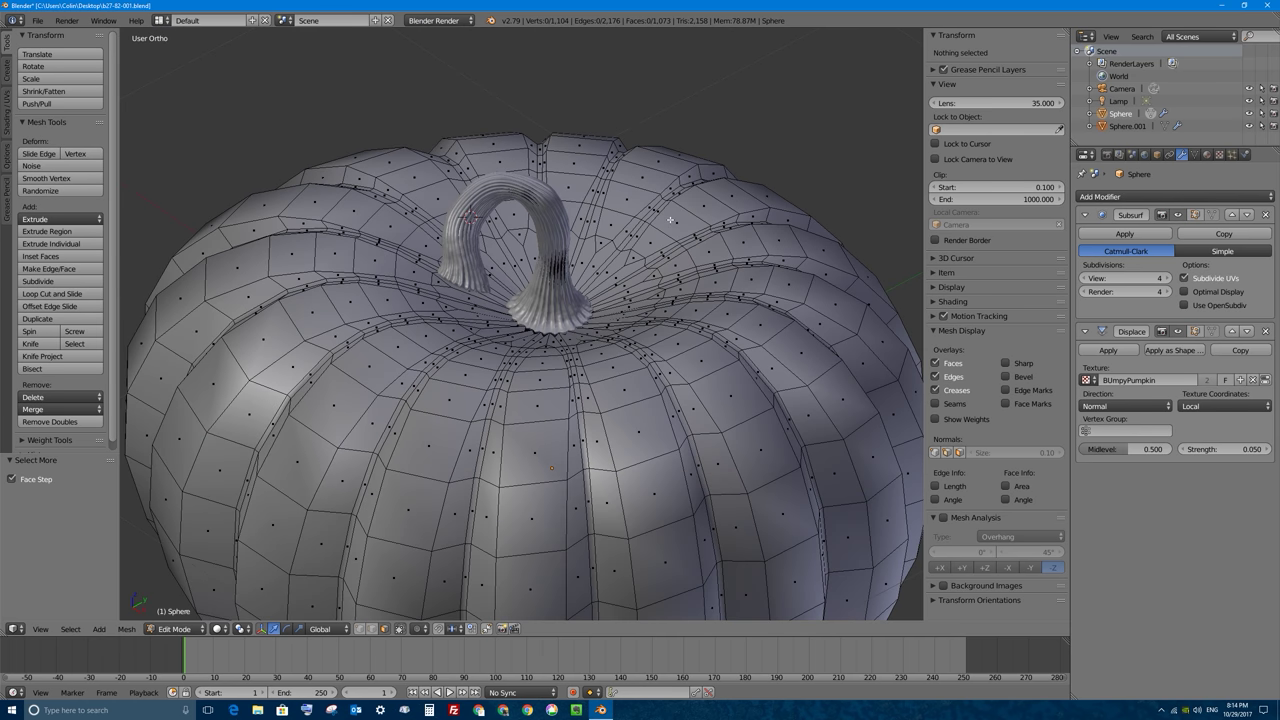
{"action": "key", "text": "Tab"}
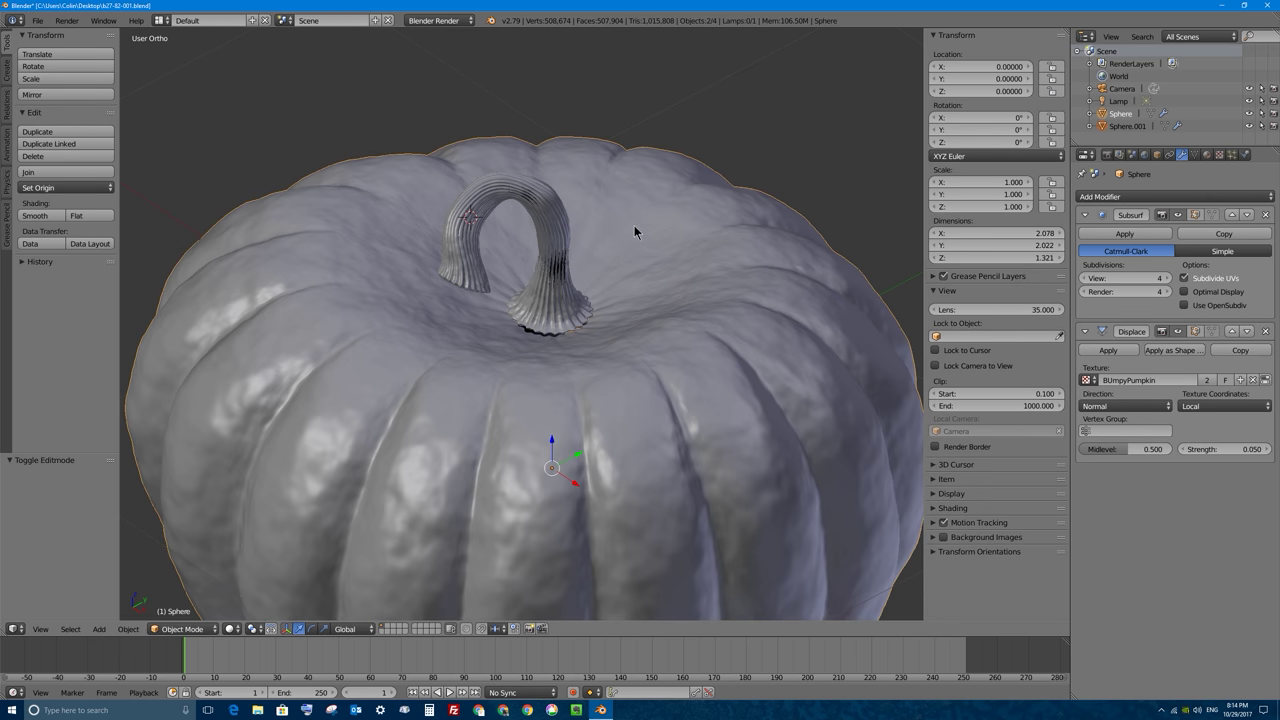
Make a separate copy of the Displace texture for the stem object, name it BUmpyStem, and open its texture settings
{"action": "right_click", "coordinate": [547, 218]}
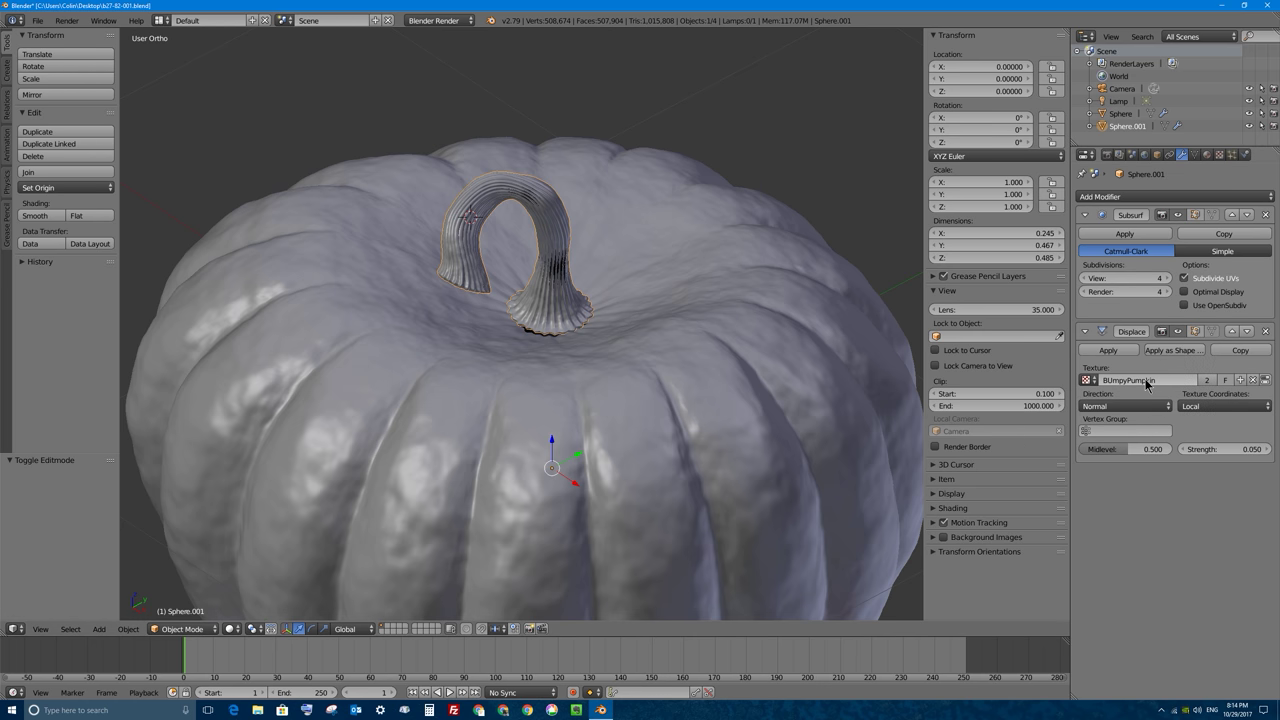
{"action": "scroll", "coordinate": [537, 217], "scroll_direction": "up", "scroll_amount": 3}
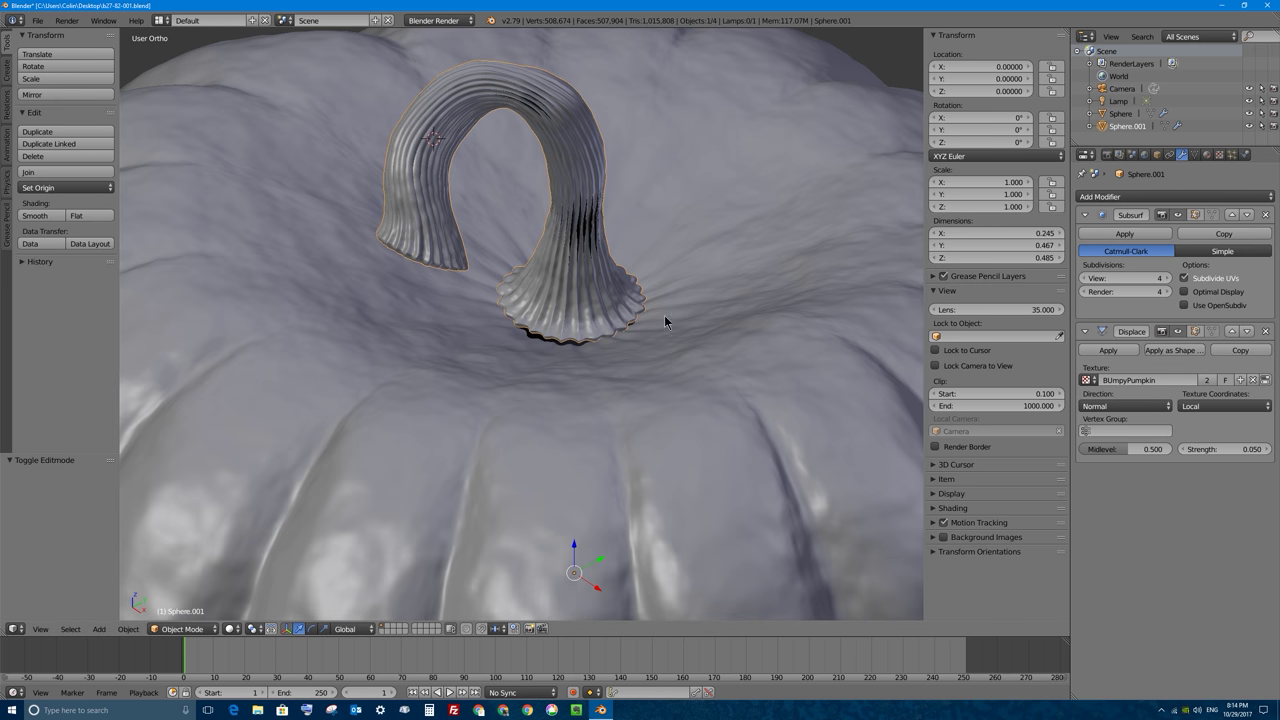
{"action": "left_click", "coordinate": [1240, 380]}
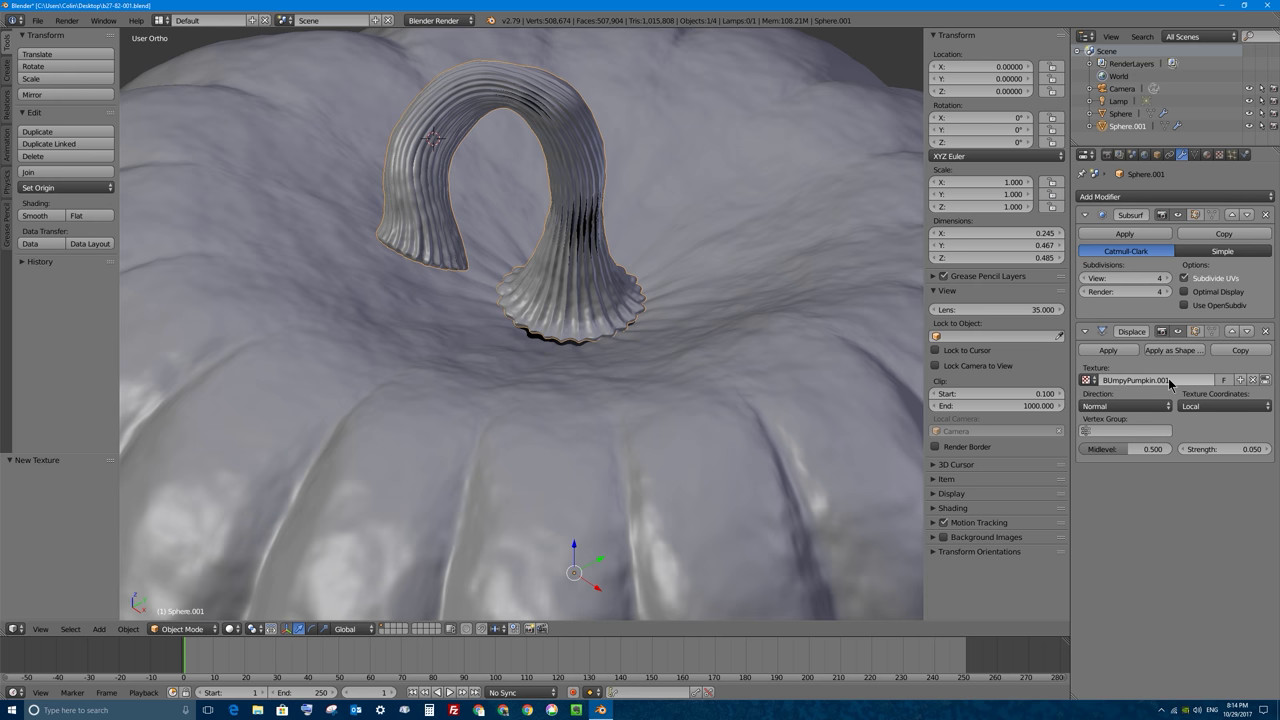
{"action": "left_click", "coordinate": [1183, 380]}
{"action": "type", "text": "BUmpy"}
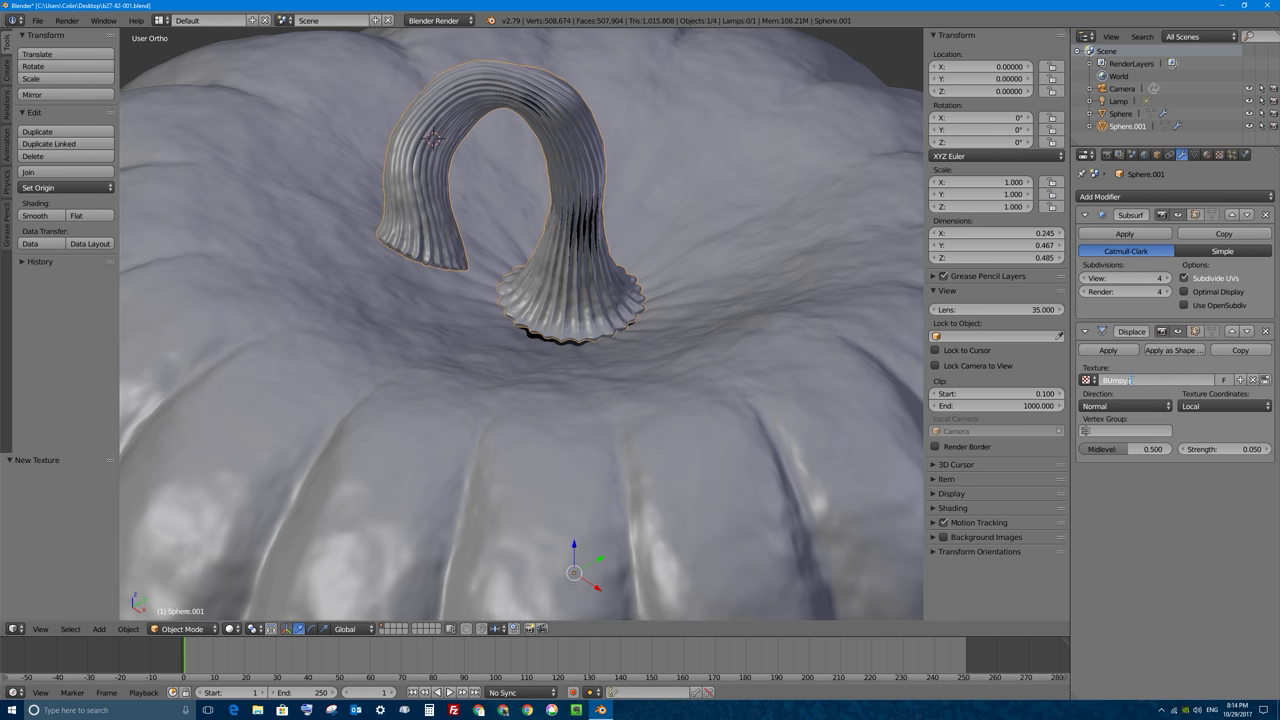
{"action": "type", "text": "Stem"}
{"action": "key", "text": "Return"}
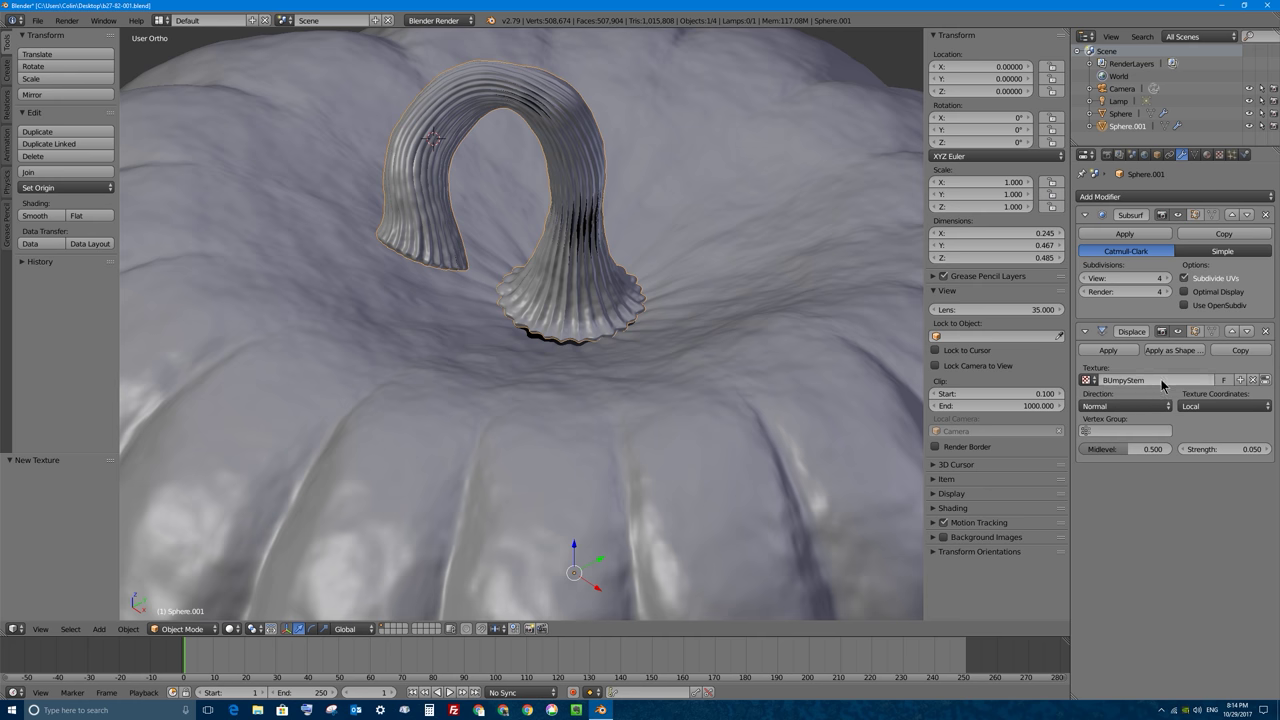
{"action": "left_click", "coordinate": [1219, 155]}
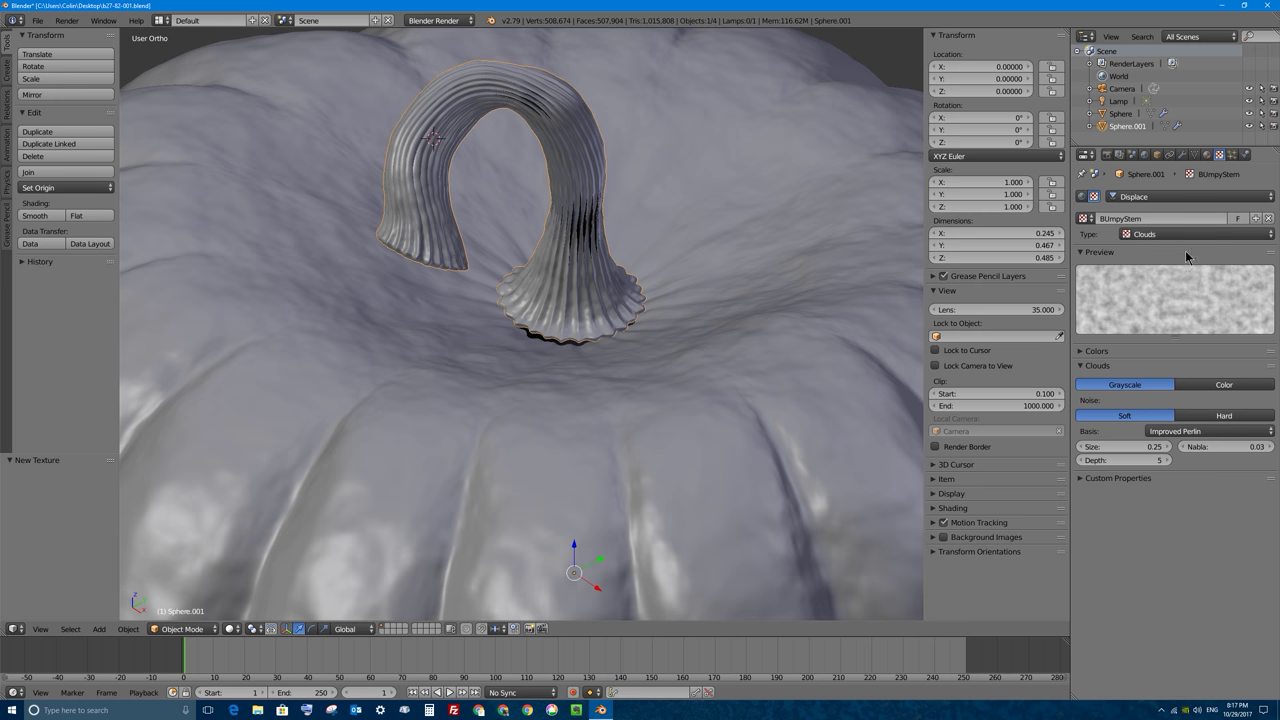
Try Clouds noise sizes of 0.05 and 0.02 for the BUmpyStem texture
{"action": "left_click", "coordinate": [1124, 449]}
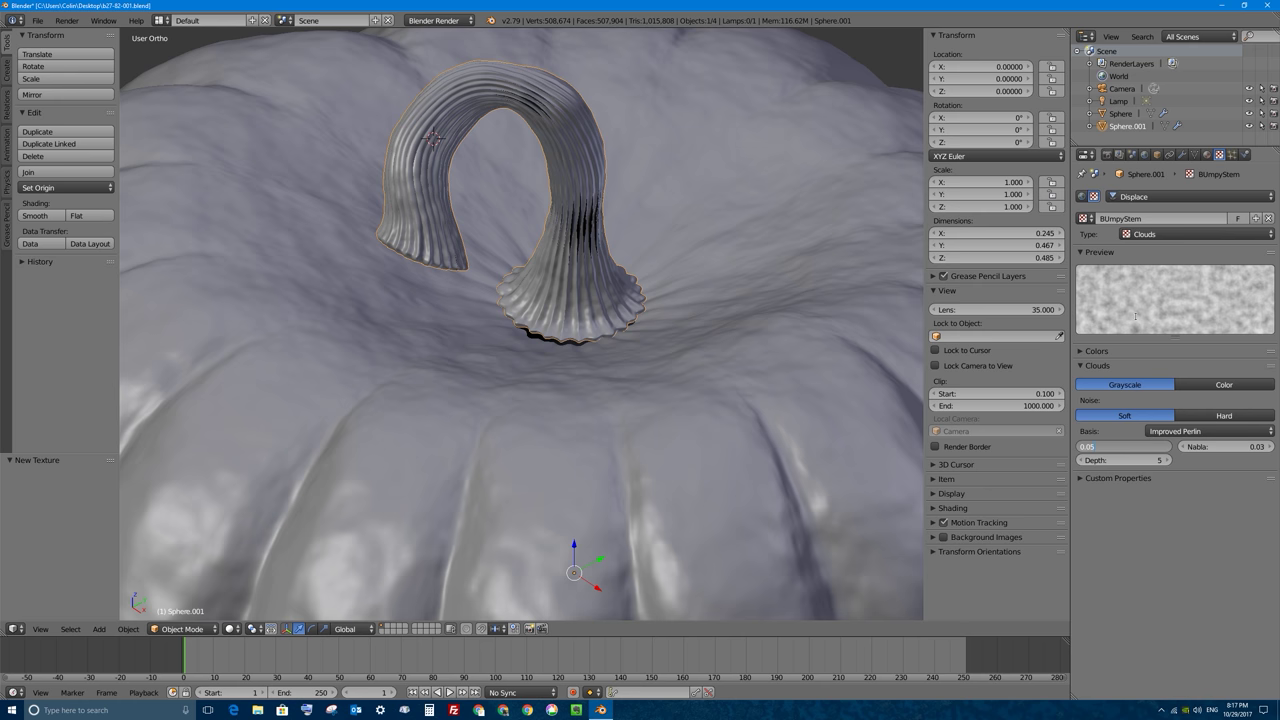
{"action": "key", "text": "Return"}
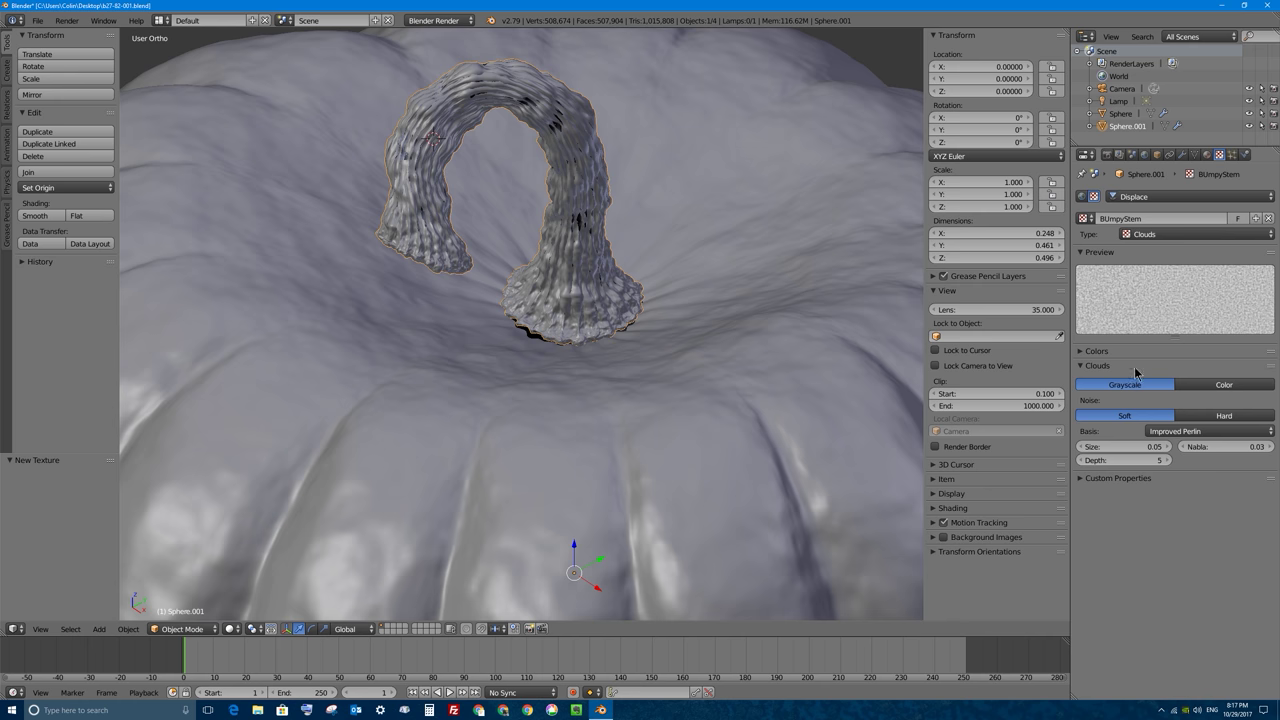
{"action": "left_click", "coordinate": [1137, 446]}
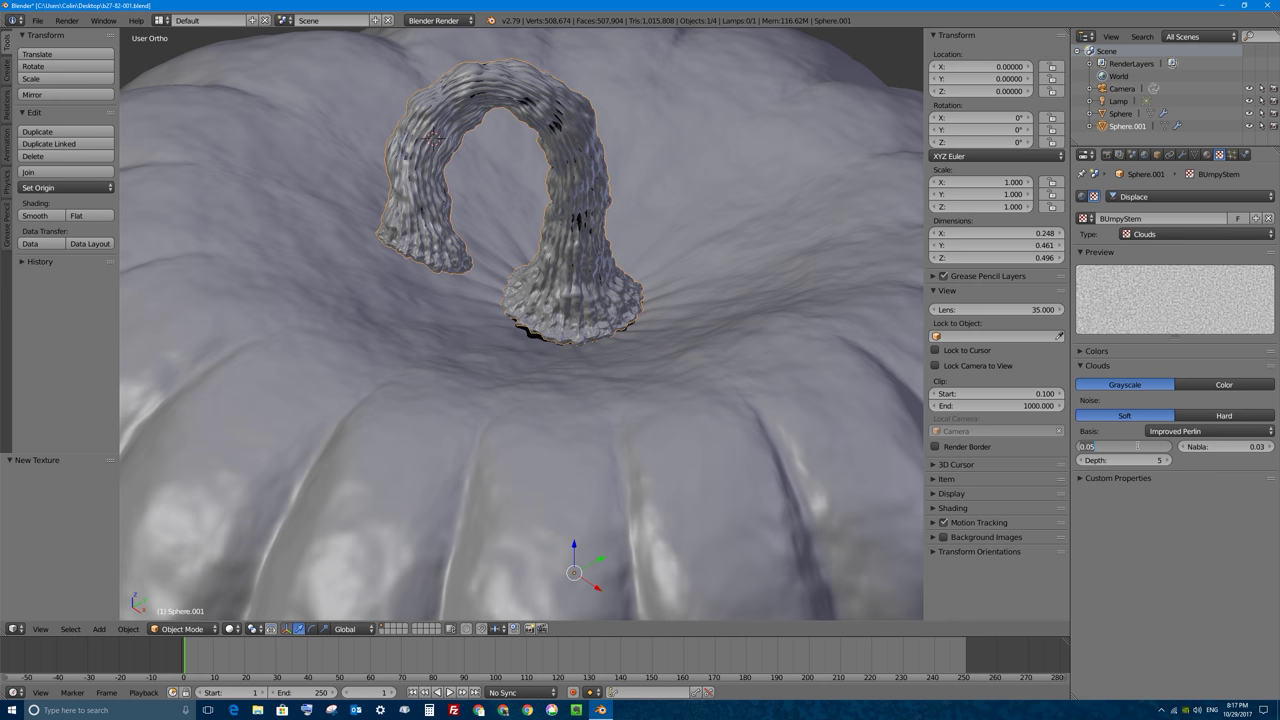
{"action": "key", "text": "Return"}
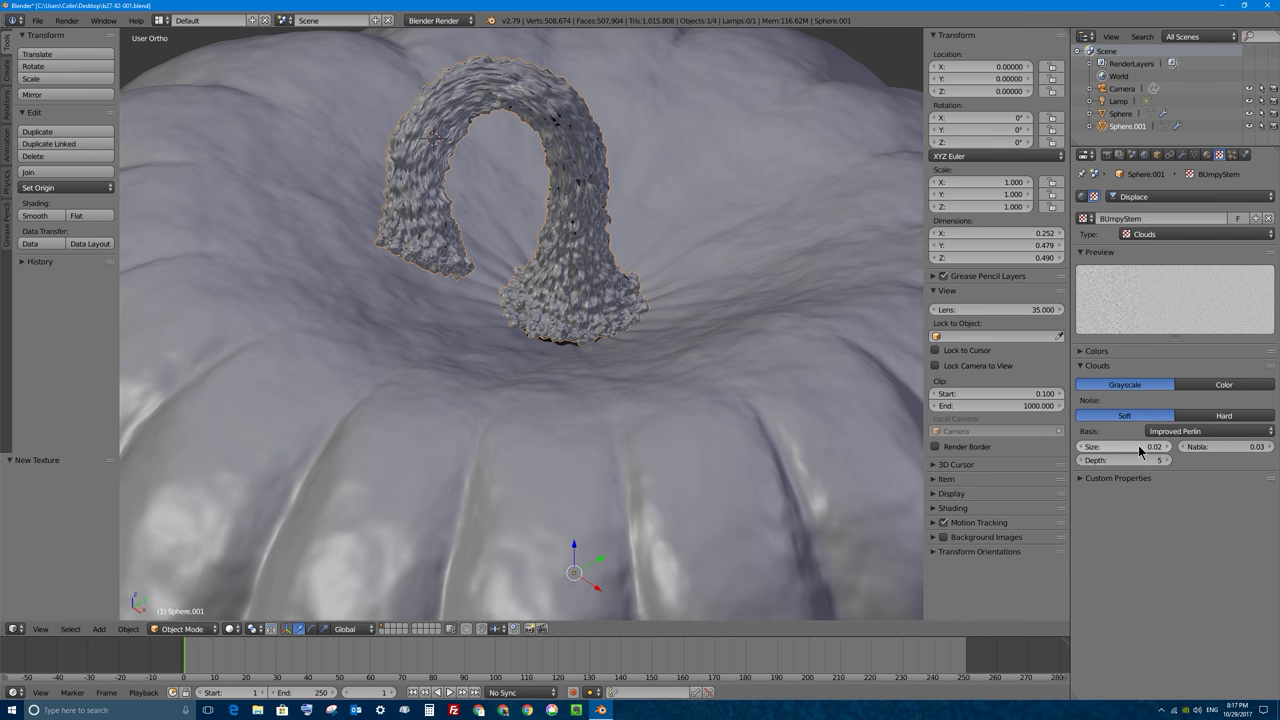
Set the Clouds noise size of the BUmpyStem texture to 0.01
{"action": "middle_click_drag", "start_coordinate": [440, 138], "coordinate": [560, 120]}
{"action": "left_click", "coordinate": [1125, 446]}
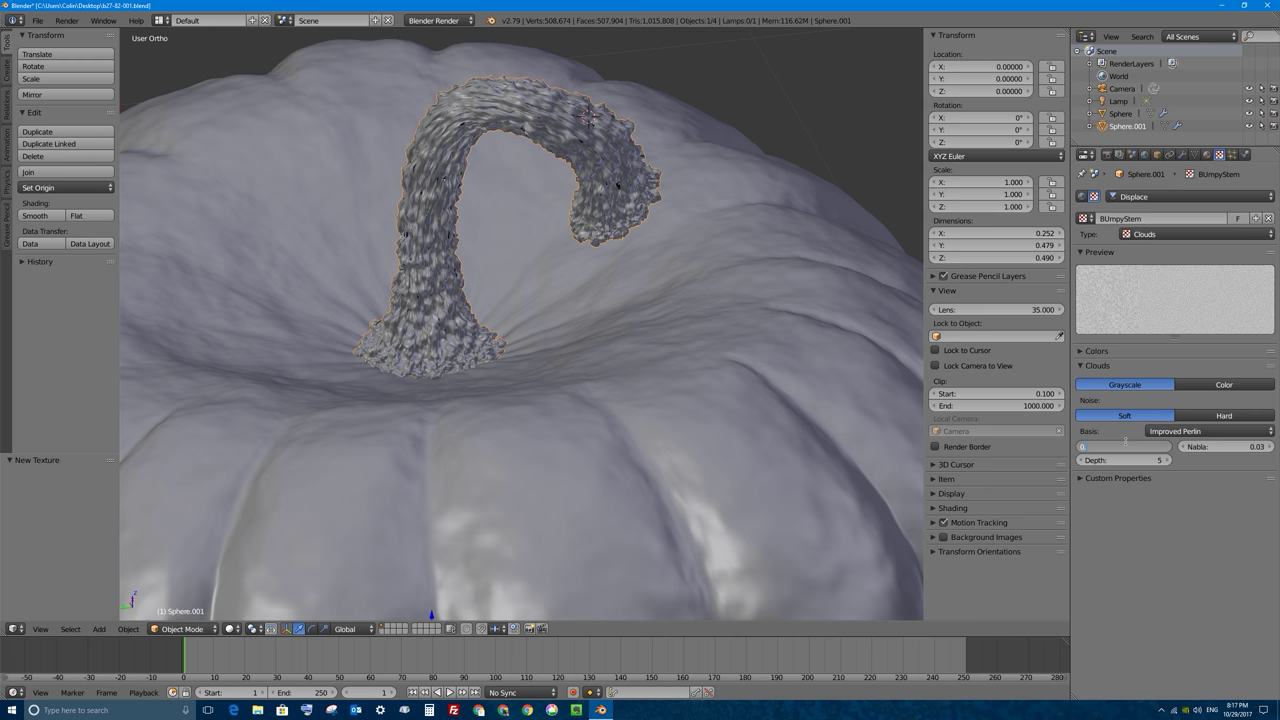
{"action": "key", "text": "Return"}
{"action": "middle_click_drag", "start_coordinate": [534, 314], "coordinate": [450, 196]}
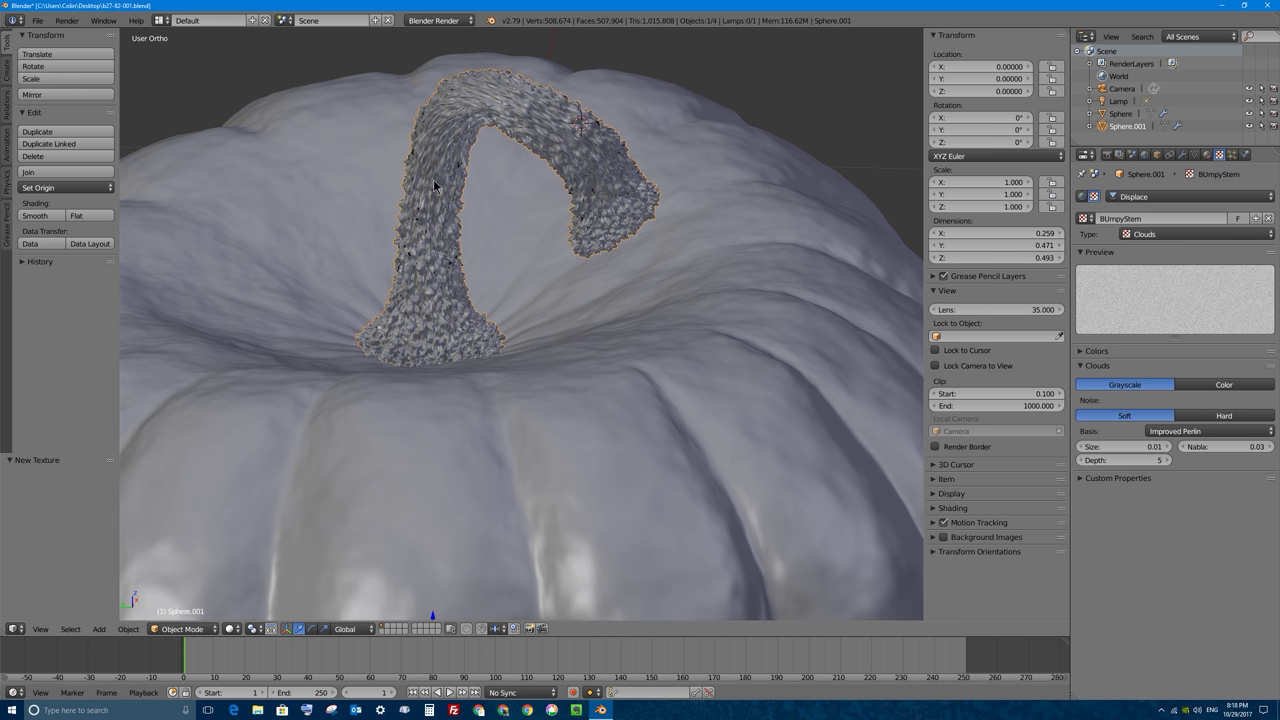
Set the strength of the stem's Displace modifier to 0.01
{"action": "left_click", "coordinate": [1181, 155]}
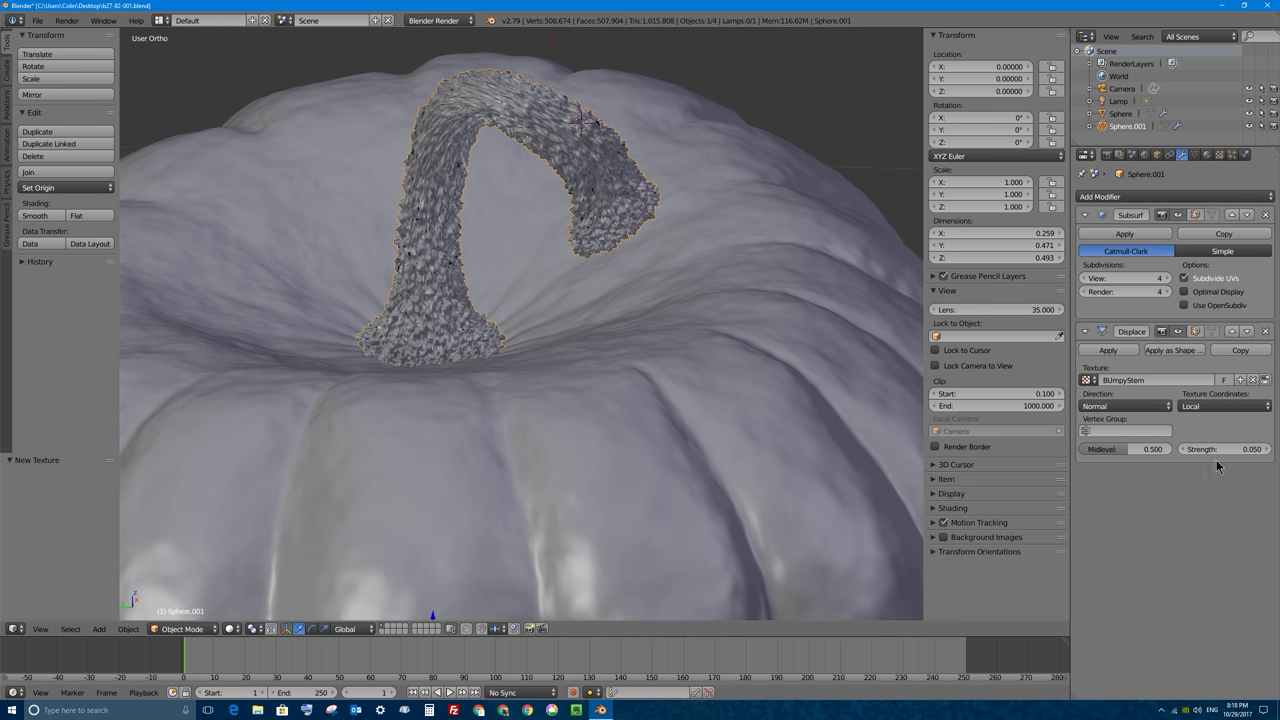
{"action": "left_click", "coordinate": [1246, 452]}
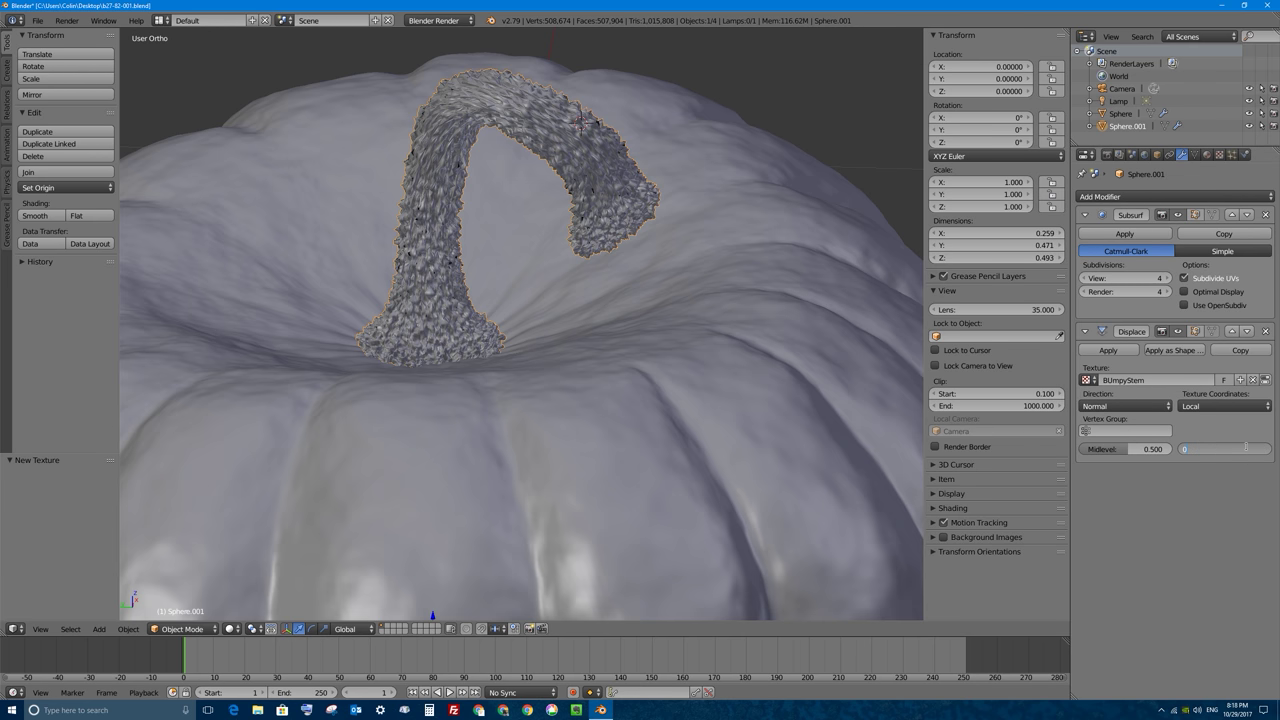
{"action": "type", "text": "0.01"}
{"action": "key", "text": "Return"}
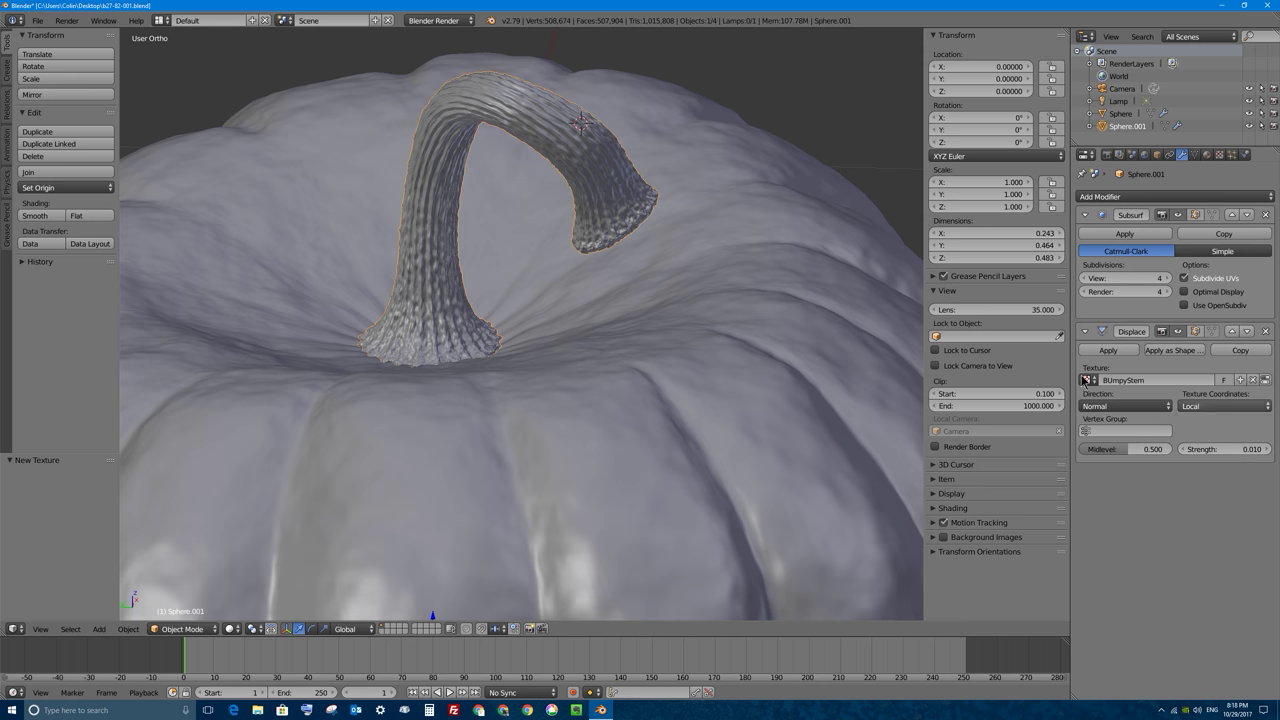
Check the stem against the whole pumpkin from several sides and select the pumpkin body object
{"action": "middle_click_drag", "start_coordinate": [383, 260], "coordinate": [593, 256]}
{"action": "scroll", "coordinate": [593, 256], "scroll_direction": "down", "scroll_amount": 5}
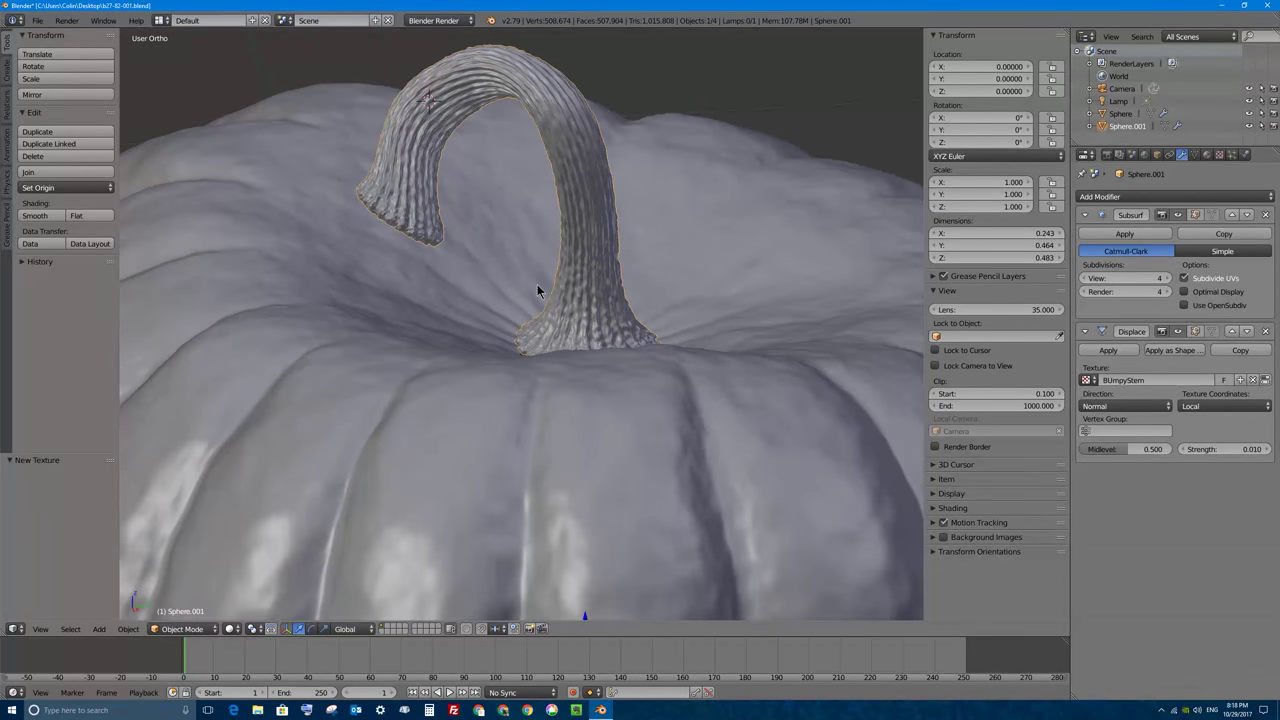
{"action": "scroll", "coordinate": [504, 310], "scroll_direction": "down", "scroll_amount": 2}
{"action": "middle_click_drag", "start_coordinate": [504, 310], "coordinate": [365, 322]}
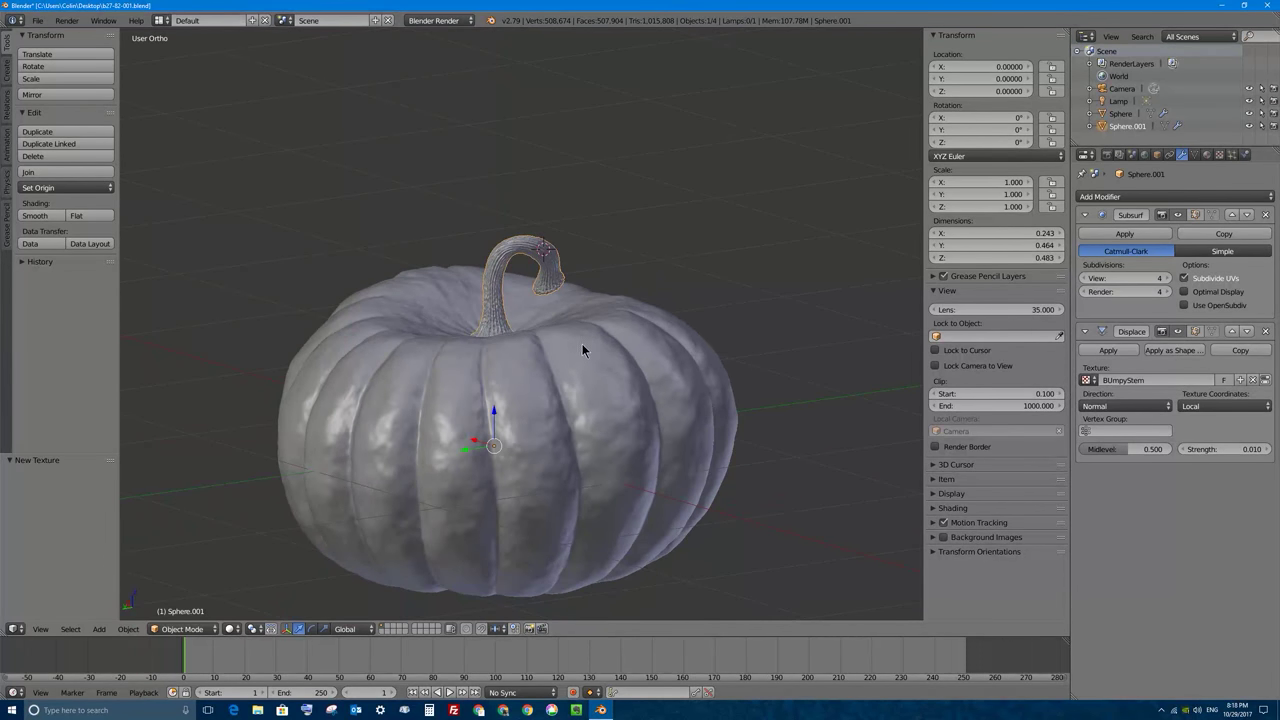
{"action": "middle_click_drag", "start_coordinate": [651, 372], "coordinate": [481, 347]}
{"action": "mouse_move", "coordinate": [595, 391]}
{"action": "middle_mouse_down"}
{"action": "mouse_move", "coordinate": [523, 387]}
{"action": "mouse_move", "coordinate": [577, 388]}
{"action": "middle_mouse_up"}
{"action": "right_click", "coordinate": [600, 290]}
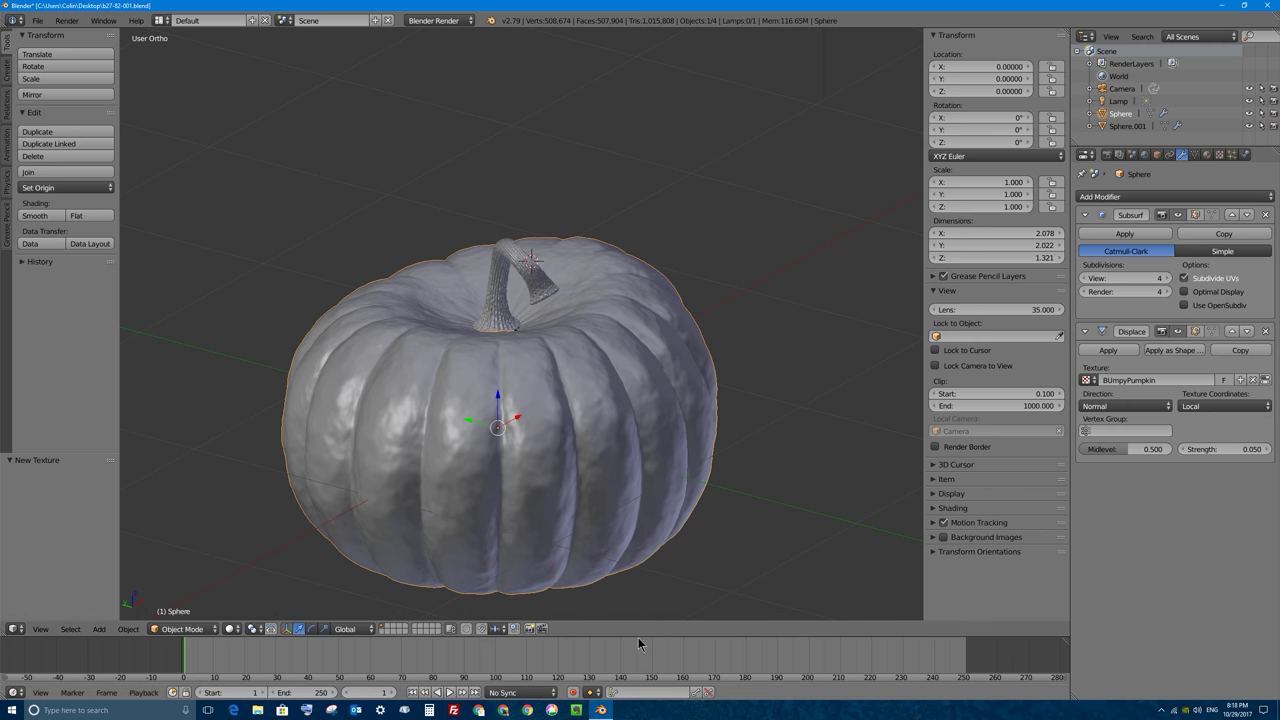
Enlarge the timeline area to roughly the lower half of the window and change it to a Node Editor
{"action": "left_click_drag", "start_coordinate": [638, 637], "coordinate": [694, 428]}
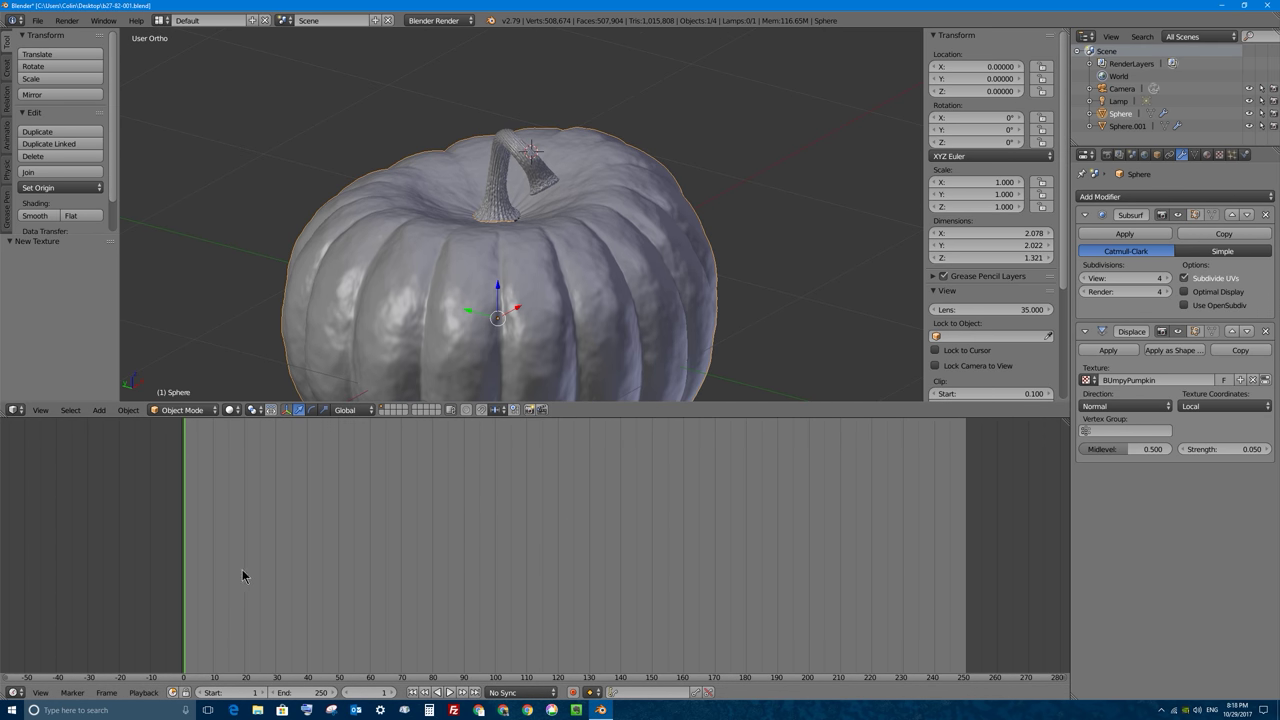
{"action": "left_click", "coordinate": [15, 692]}
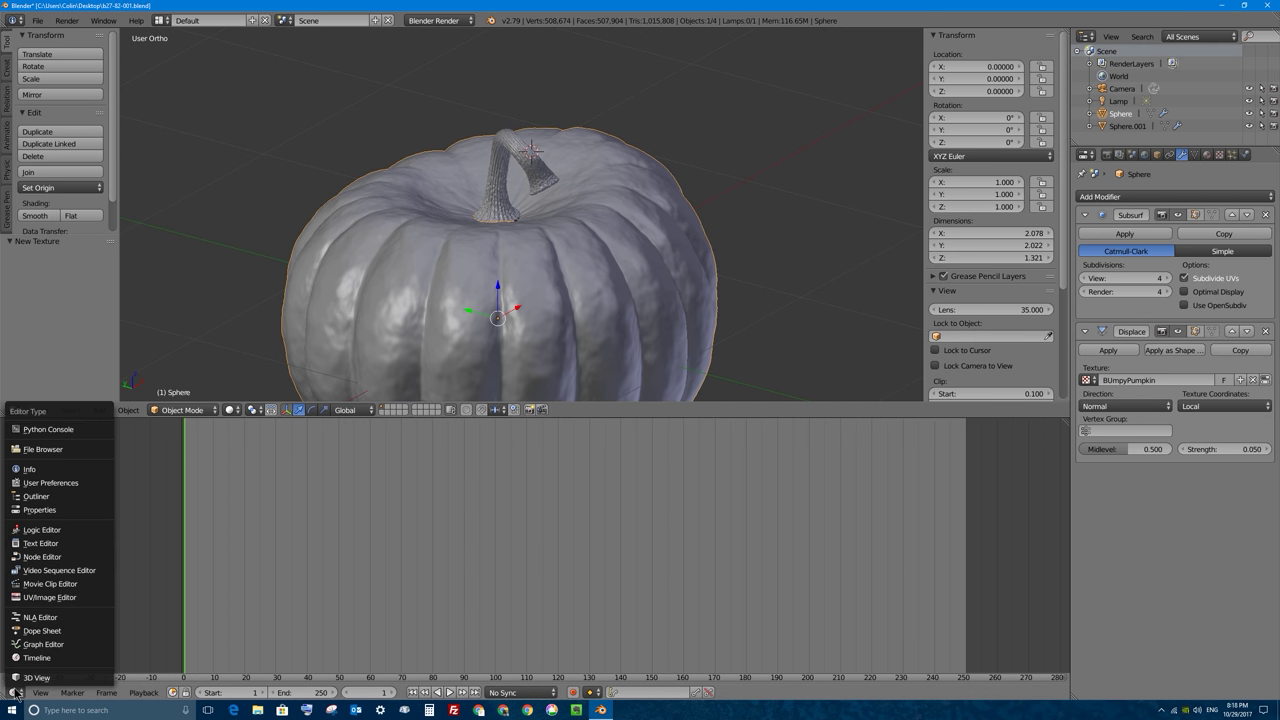
{"action": "left_click", "coordinate": [15, 692]}
{"action": "left_click", "coordinate": [18, 690]}
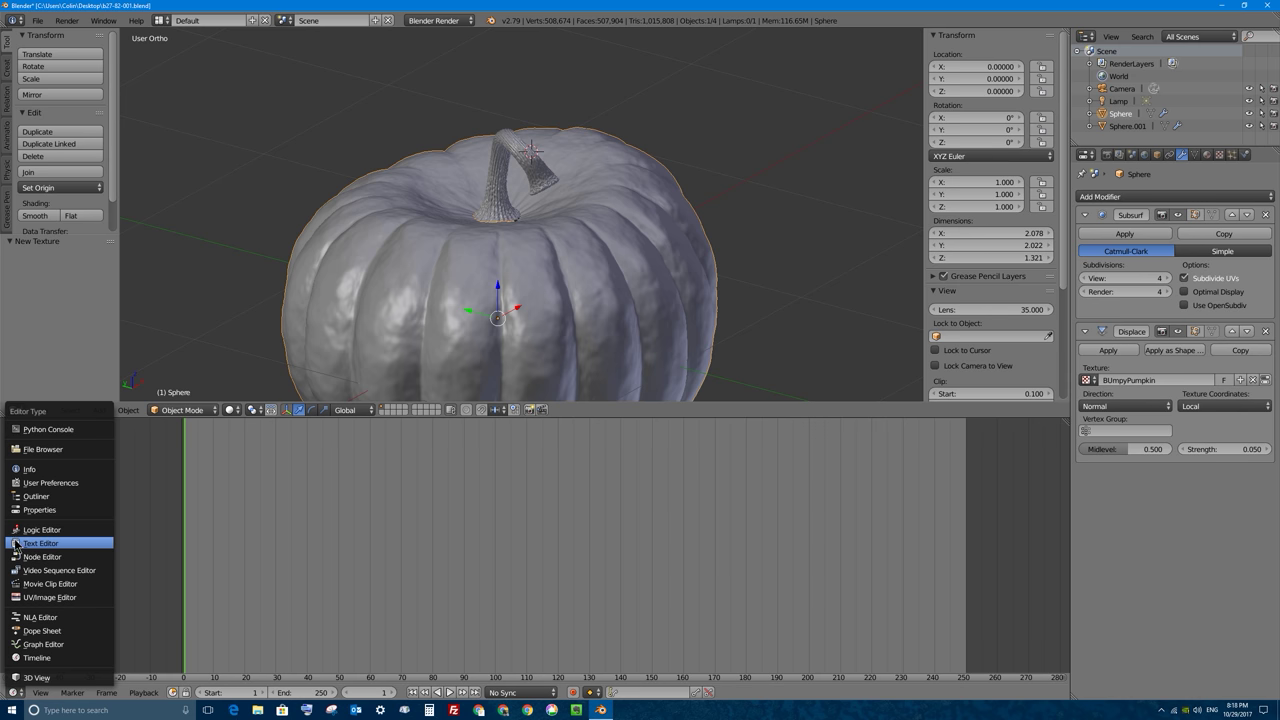
{"action": "left_click", "coordinate": [43, 557]}
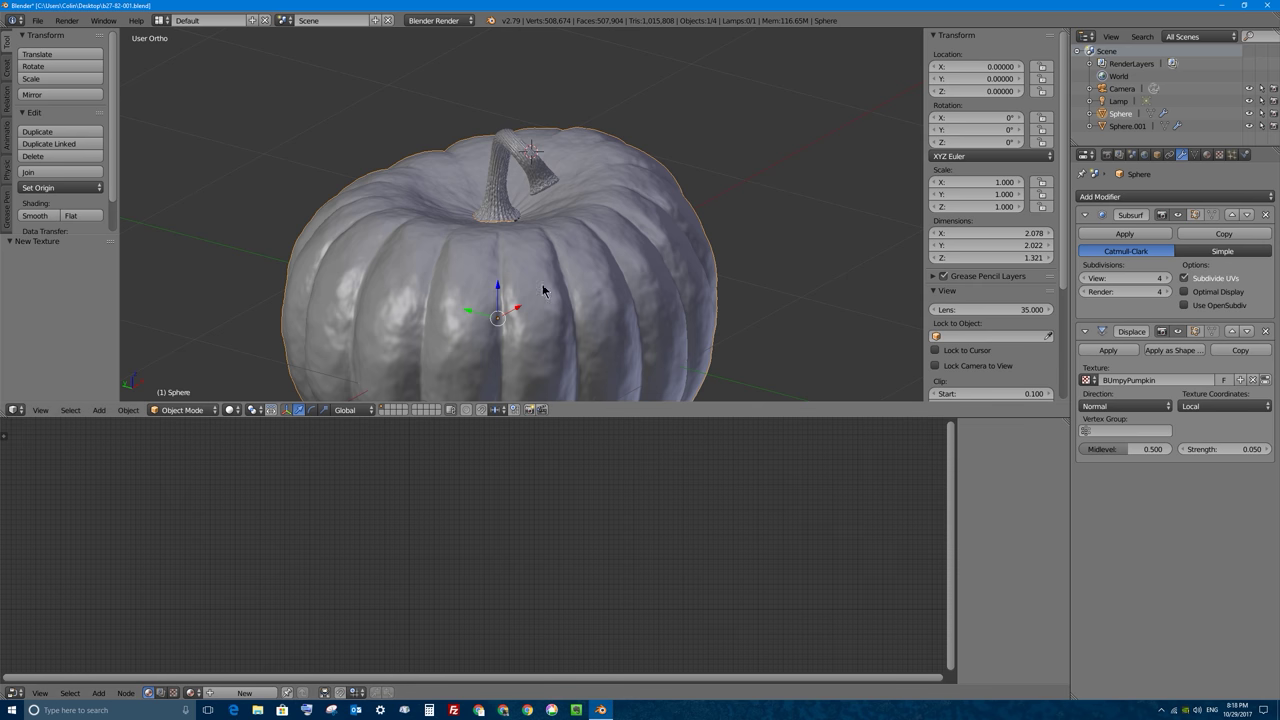
Switch the render engine to Cycles Render and create a new material for the pumpkin body
{"action": "left_click", "coordinate": [437, 21]}
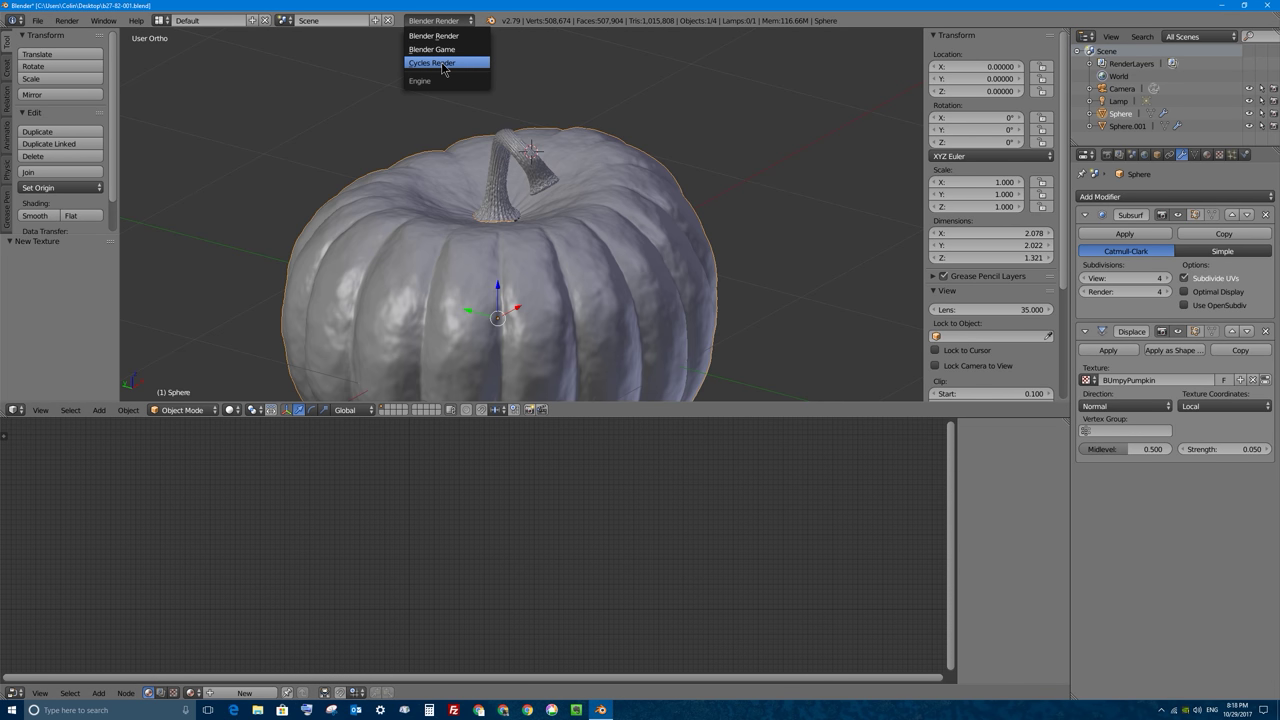
{"action": "left_click", "coordinate": [441, 62]}
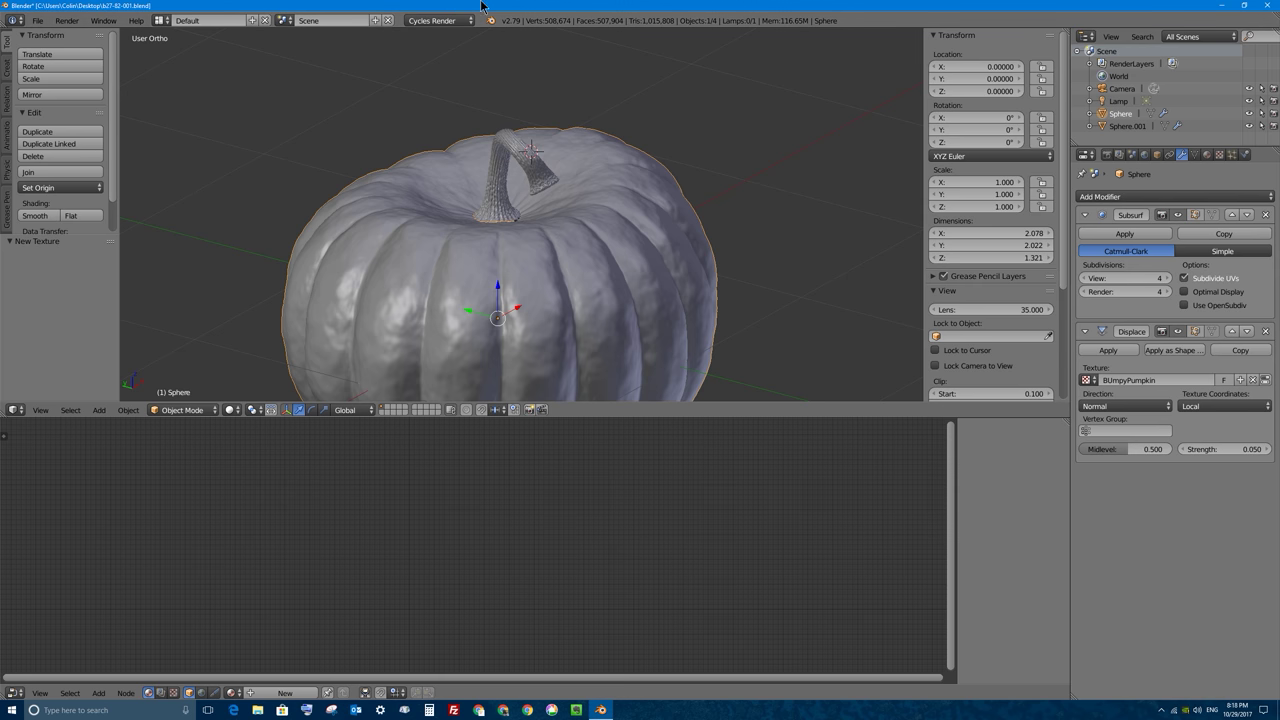
{"action": "left_click", "coordinate": [1207, 155]}
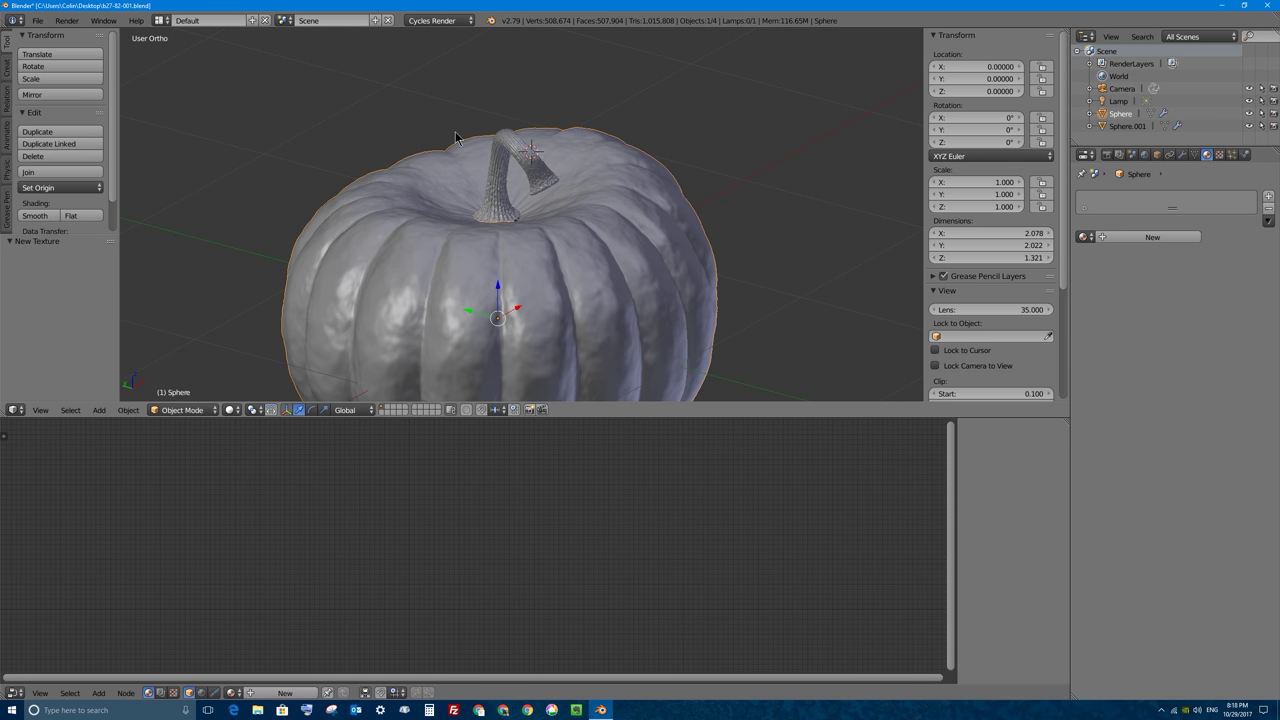
{"action": "left_click", "coordinate": [1152, 237]}
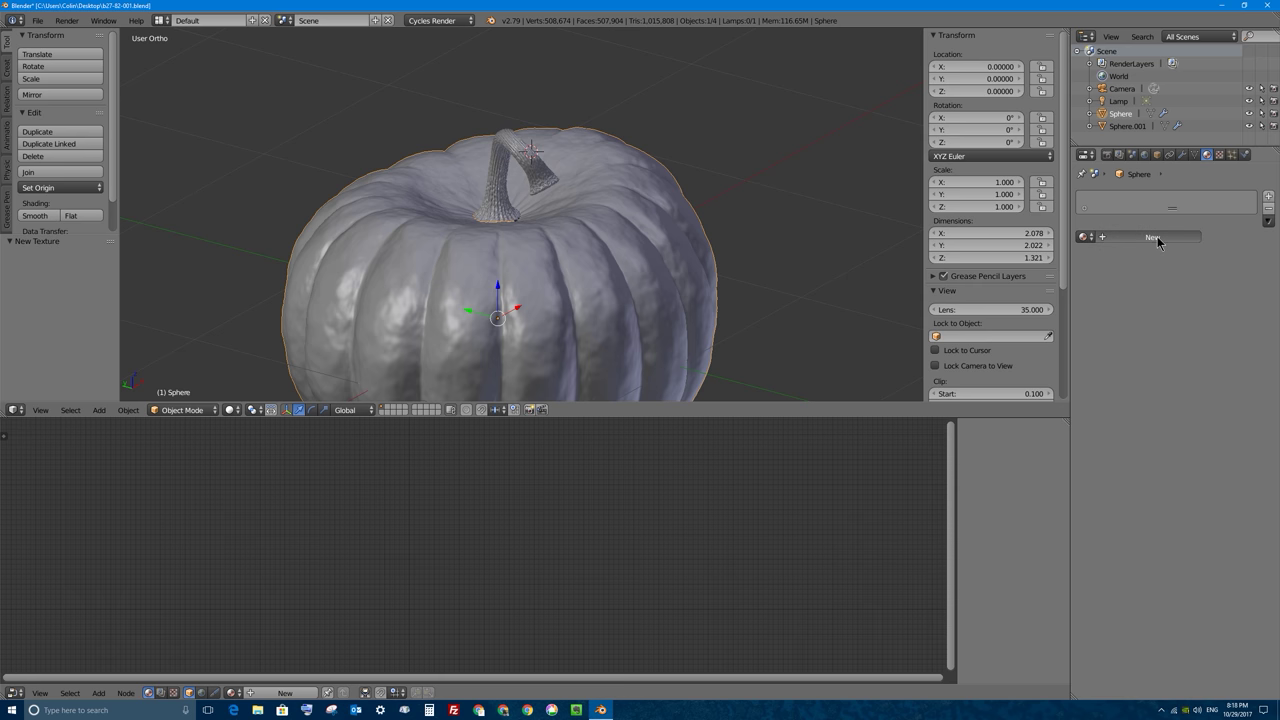
Space out the pumpkin material's nodes and delete the Diffuse BSDF node, keeping the Material Output
{"action": "scroll", "coordinate": [420, 527], "scroll_direction": "up", "scroll_amount": 5}
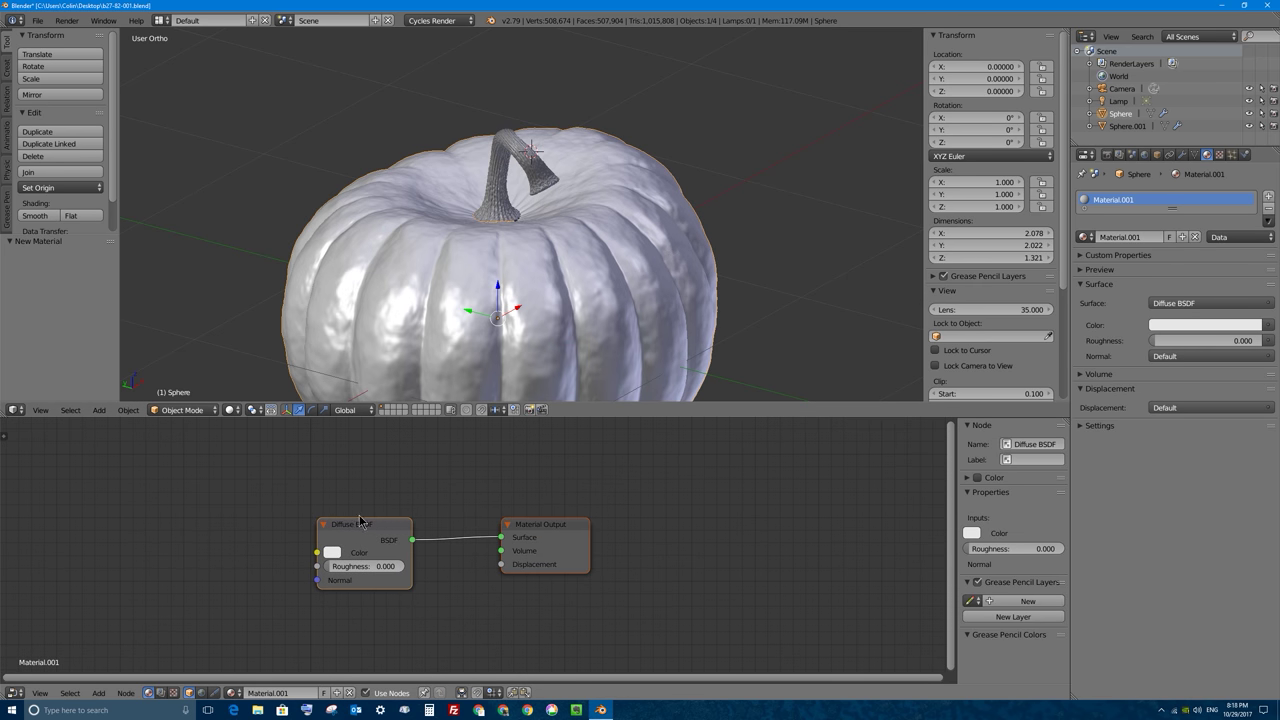
{"action": "middle_click_drag", "start_coordinate": [363, 520], "coordinate": [451, 518]}
{"action": "left_click_drag", "start_coordinate": [424, 523], "coordinate": [395, 521]}
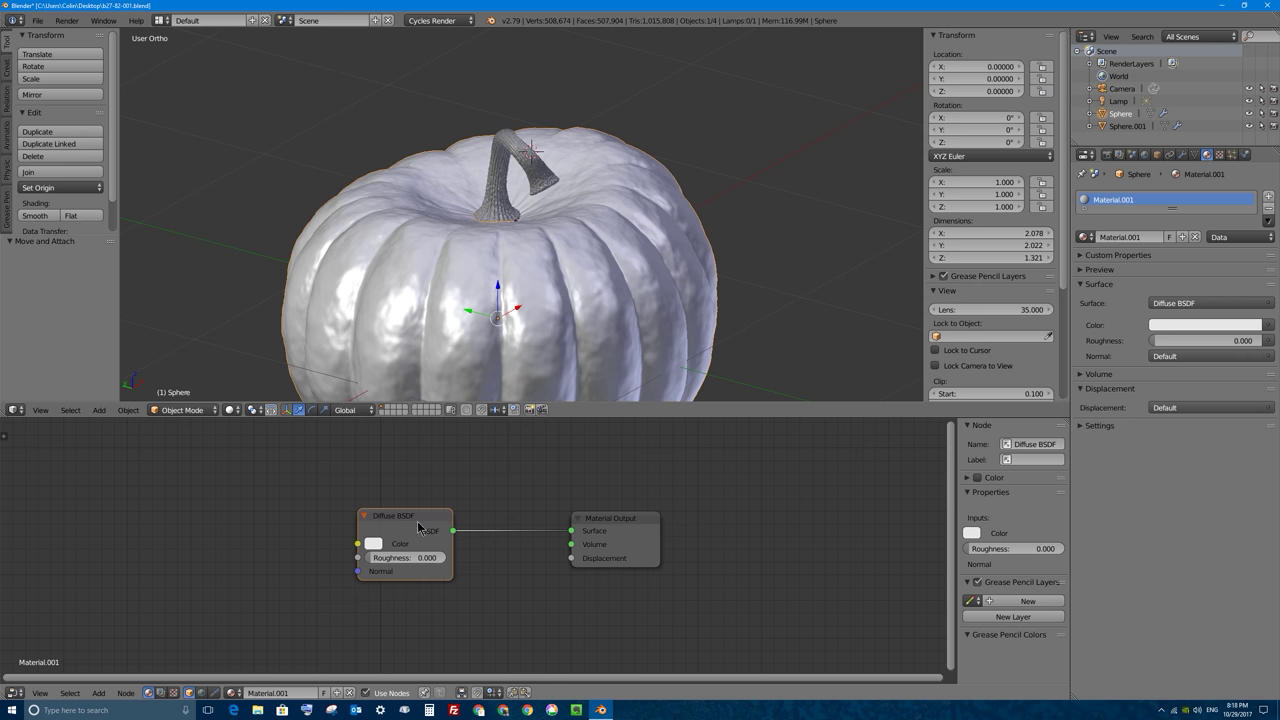
{"action": "left_click", "coordinate": [635, 522]}
{"action": "left_click_drag", "start_coordinate": [635, 522], "coordinate": [659, 531]}
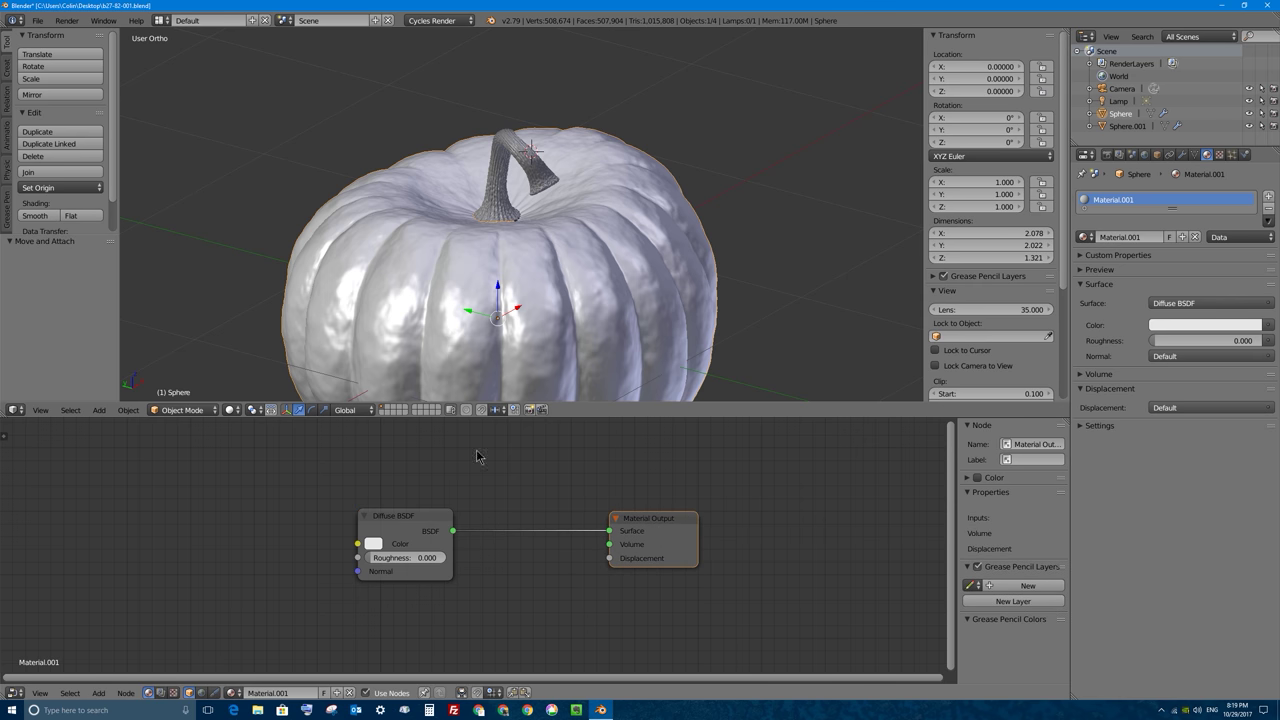
{"action": "left_click_drag", "start_coordinate": [395, 519], "coordinate": [362, 516]}
{"action": "key", "text": "x"}
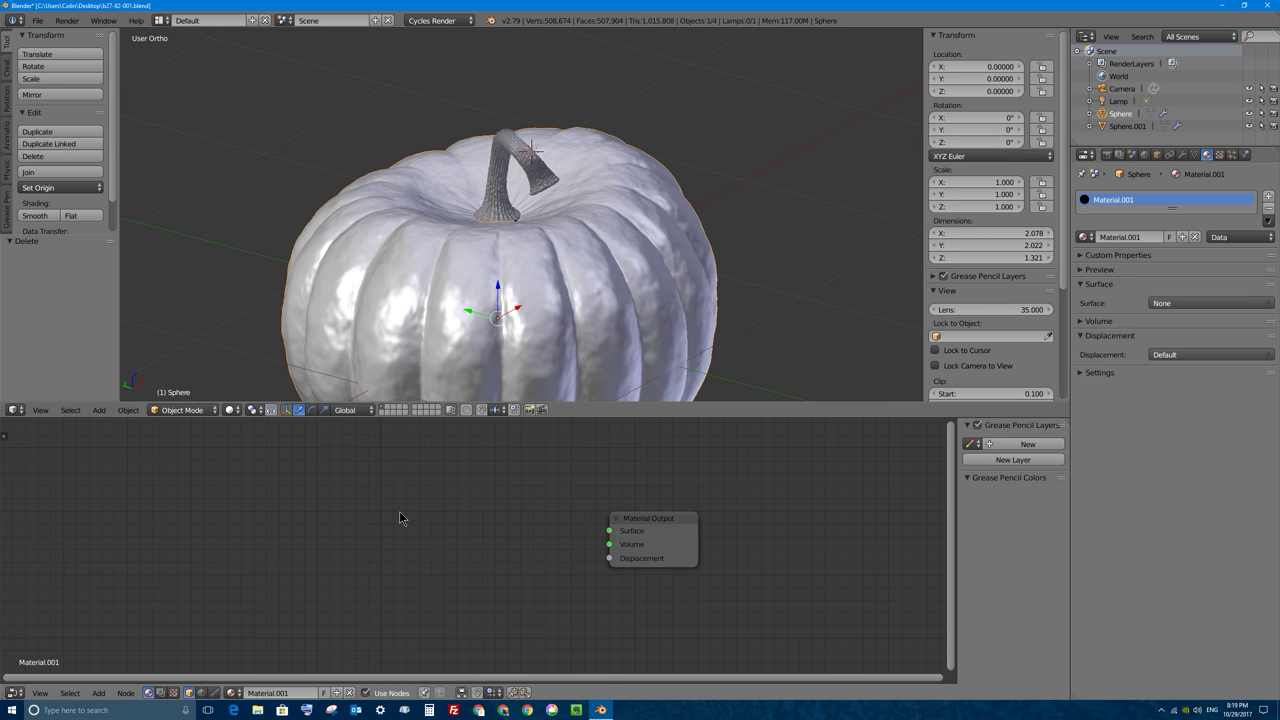
Add a Subsurface Scattering shader node and link its BSSRDF output to the Material Output's Surface input
{"action": "key", "text": "shift+a"}
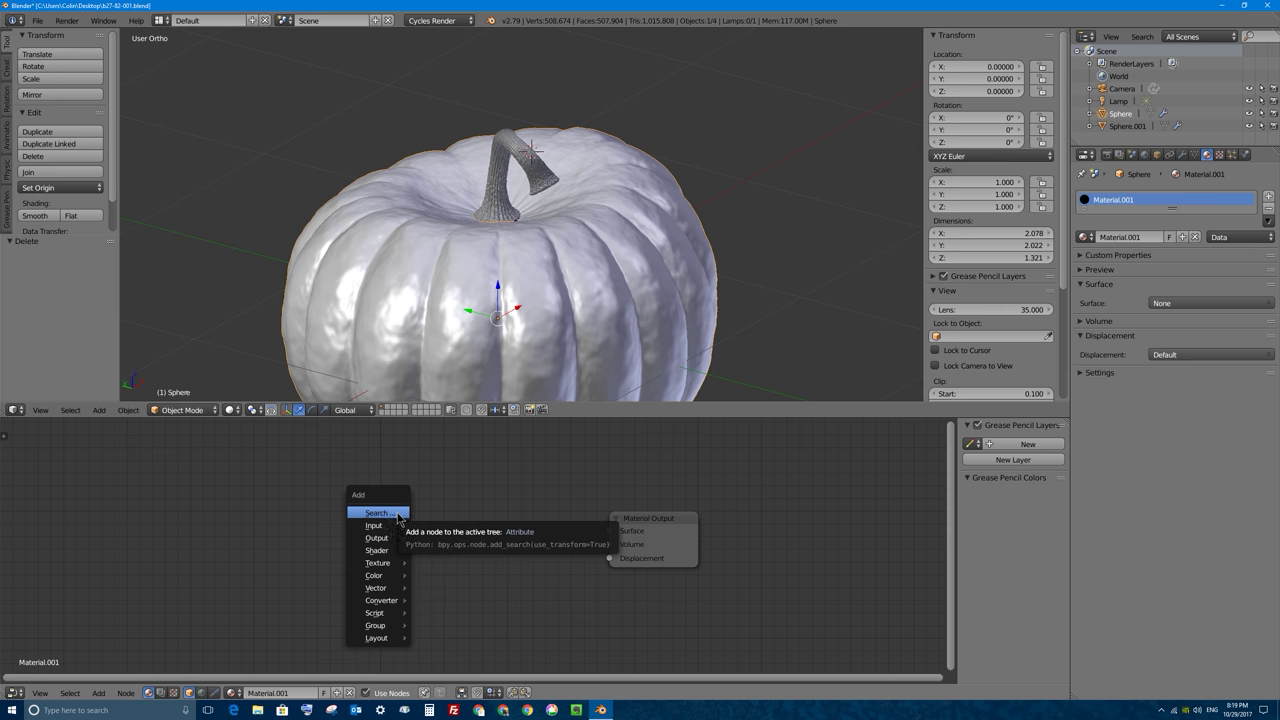
{"action": "mouse_move", "coordinate": [378, 554]}
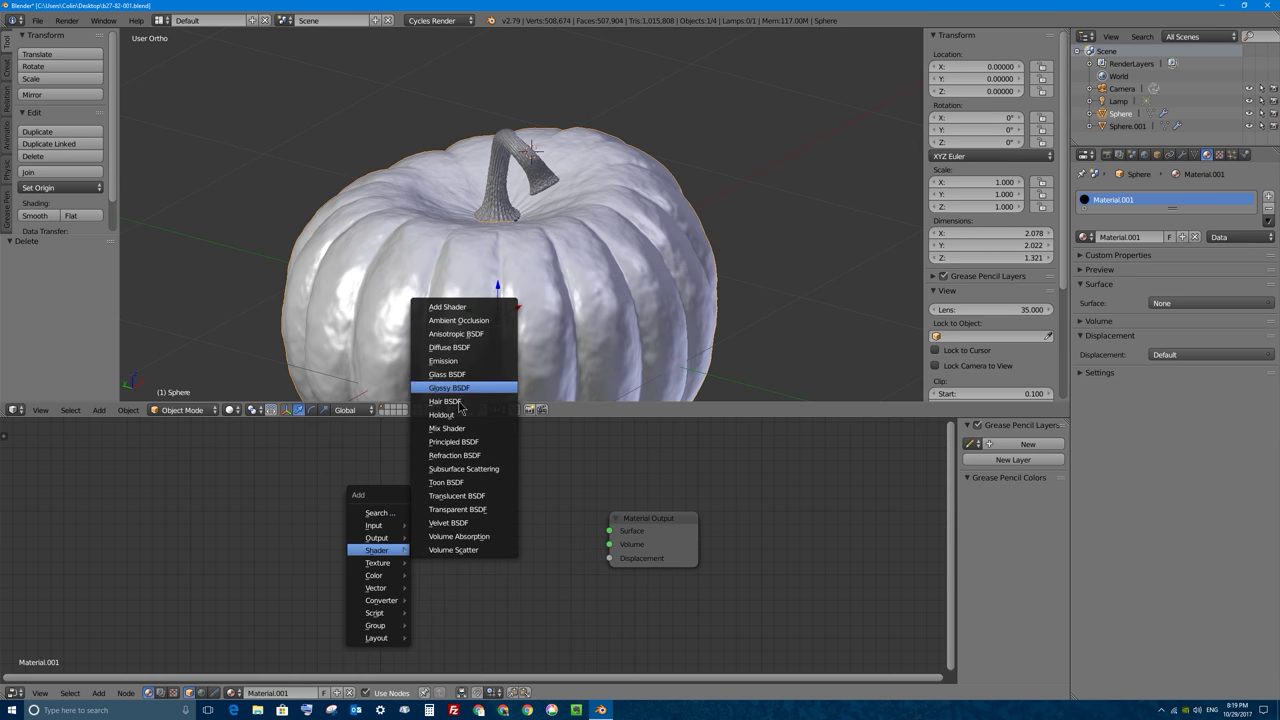
{"action": "left_click", "coordinate": [483, 478]}
{"action": "left_click", "coordinate": [405, 505]}
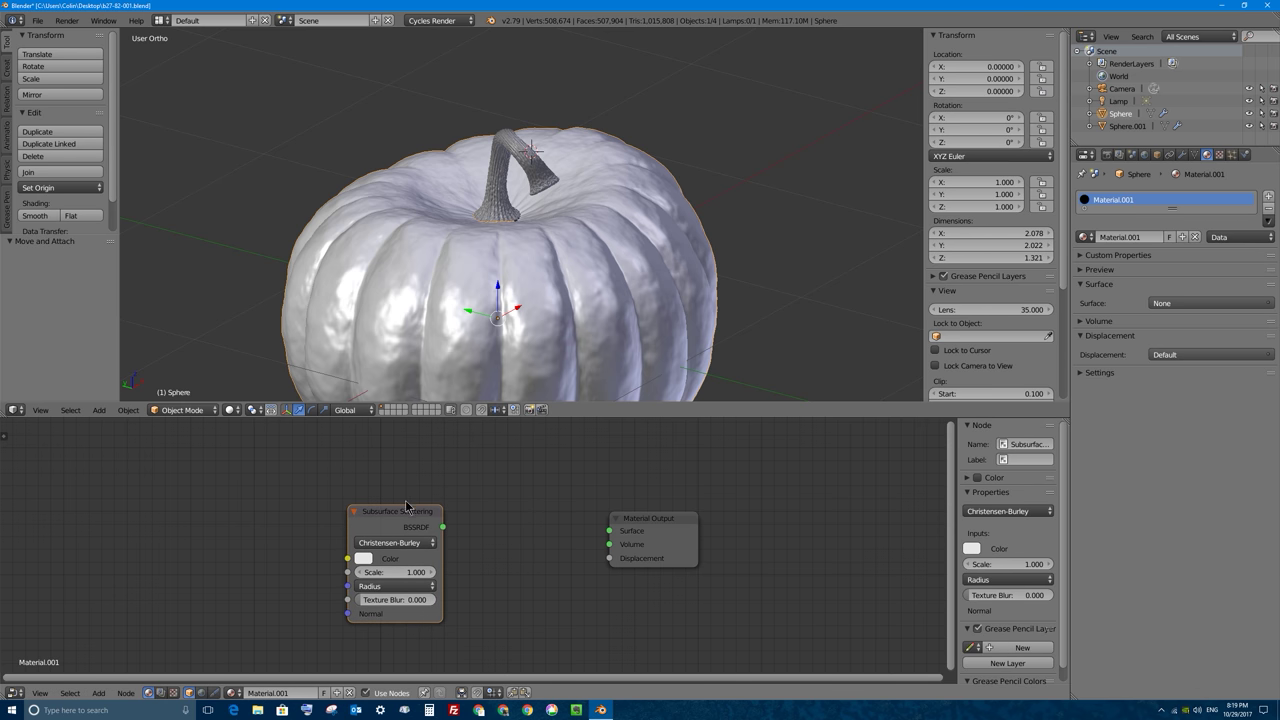
{"action": "left_click_drag", "start_coordinate": [444, 527], "coordinate": [607, 408]}
{"action": "left_click_drag", "start_coordinate": [612, 415], "coordinate": [612, 533]}
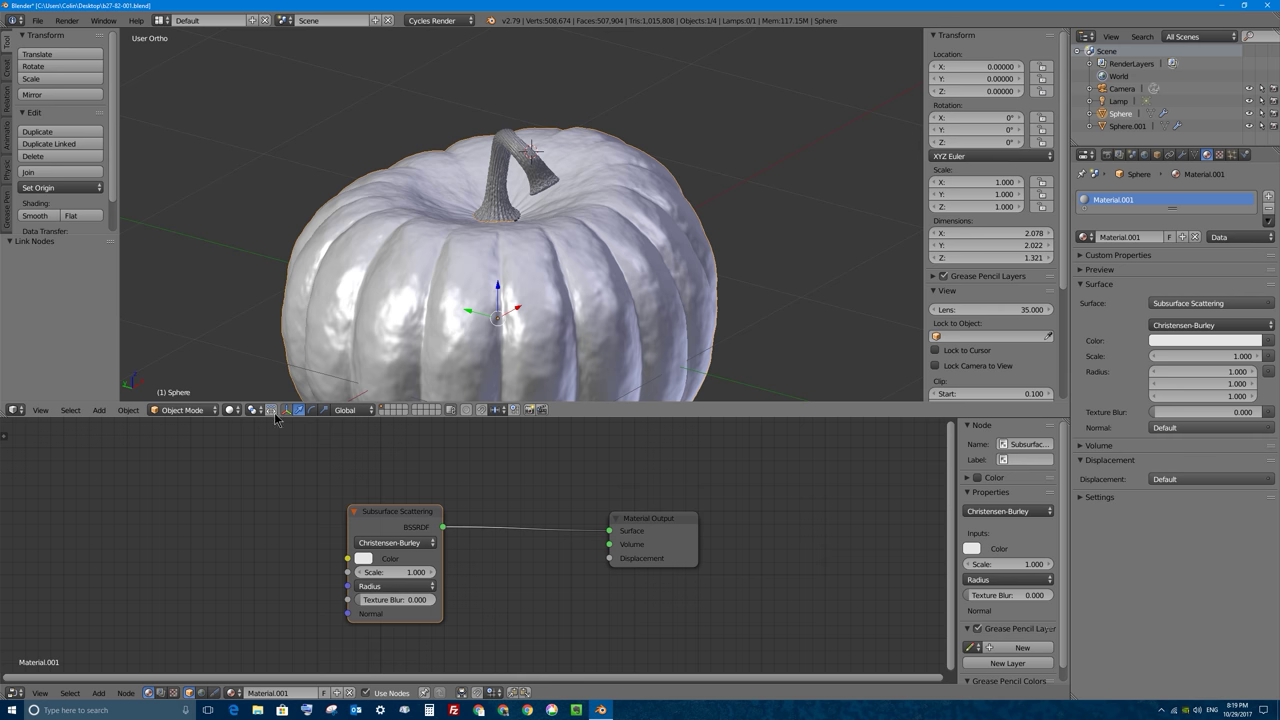
Show the viewport in Material shading and set the Subsurface Scattering colour to a saturated orange
{"action": "left_click", "coordinate": [233, 411]}
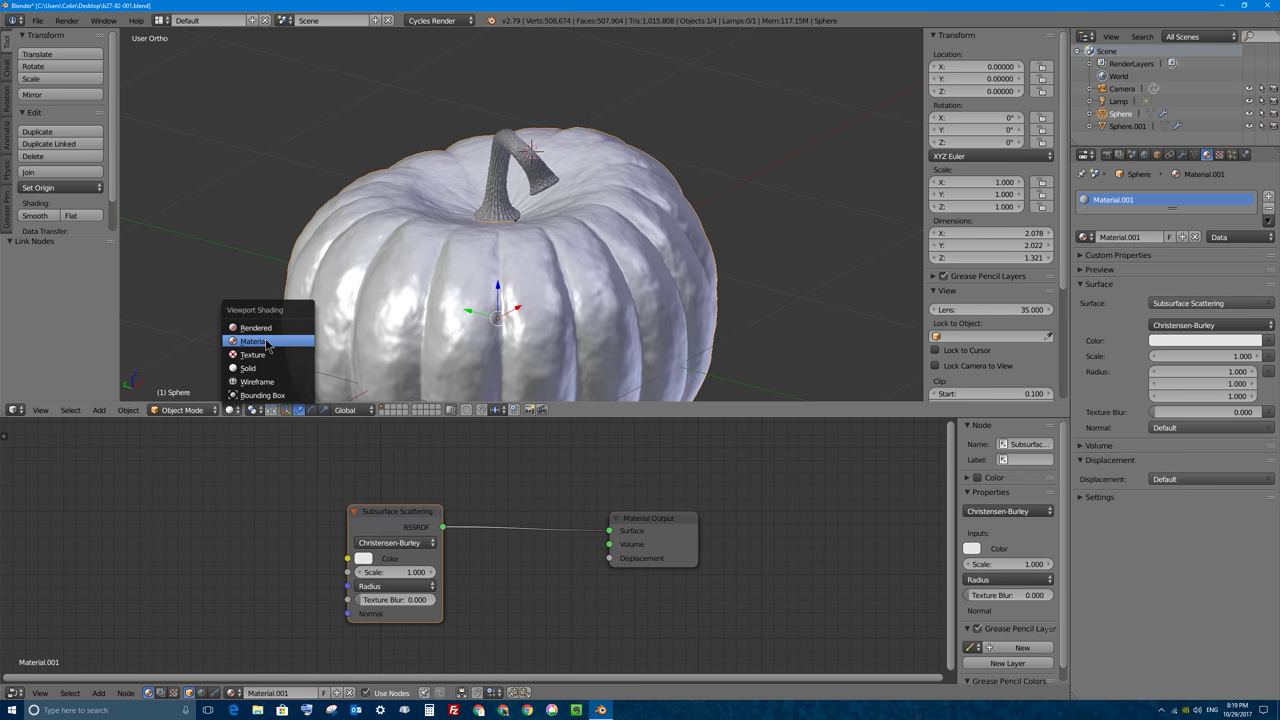
{"action": "left_click", "coordinate": [267, 342]}
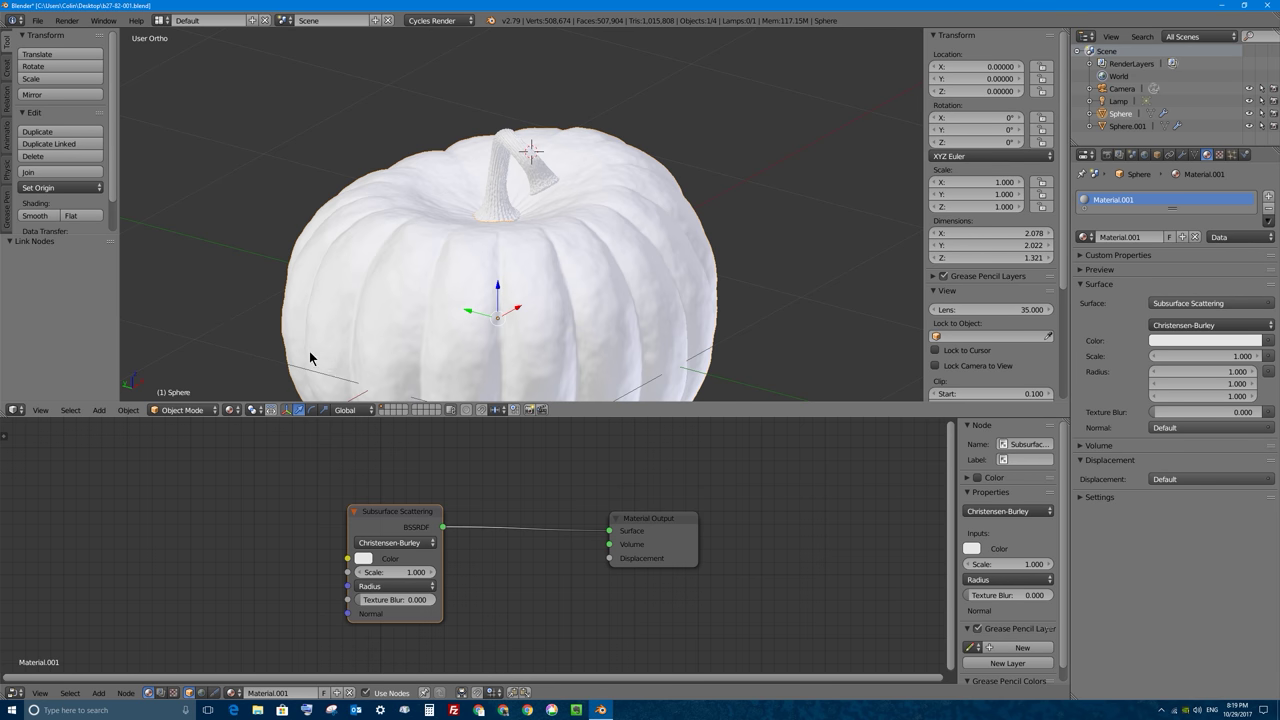
{"action": "left_click", "coordinate": [363, 560]}
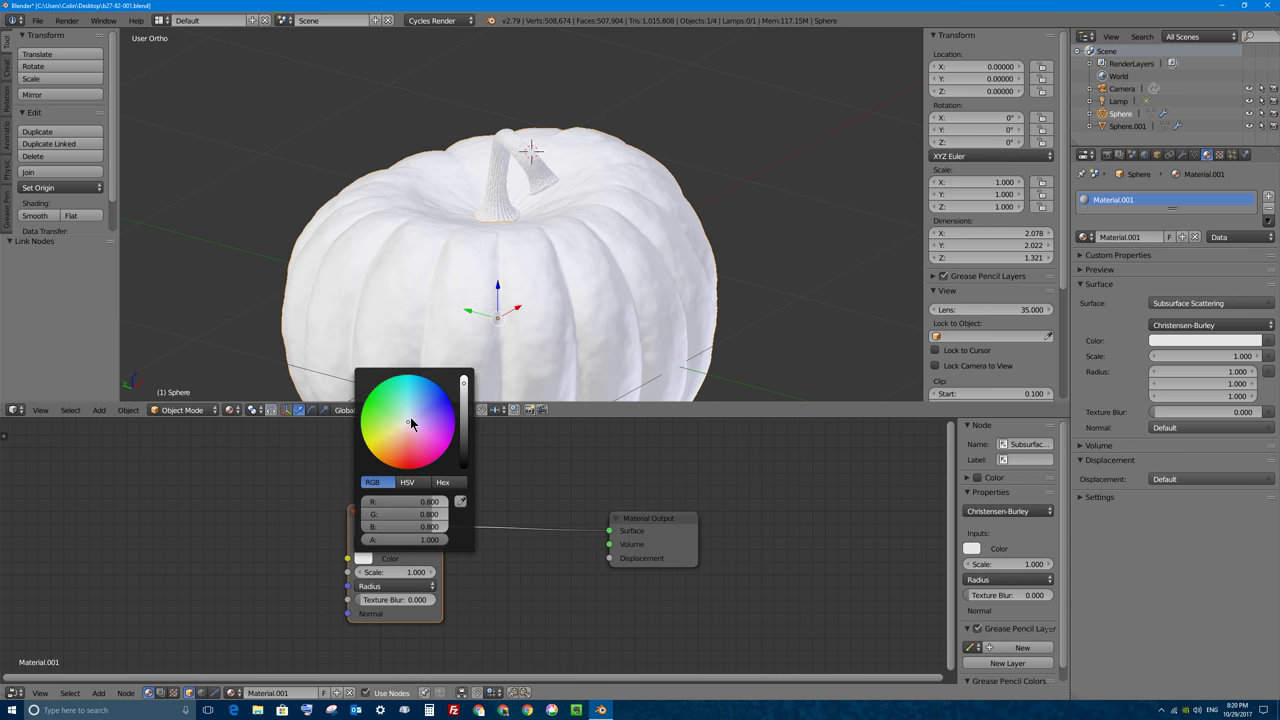
{"action": "left_click", "coordinate": [383, 461]}
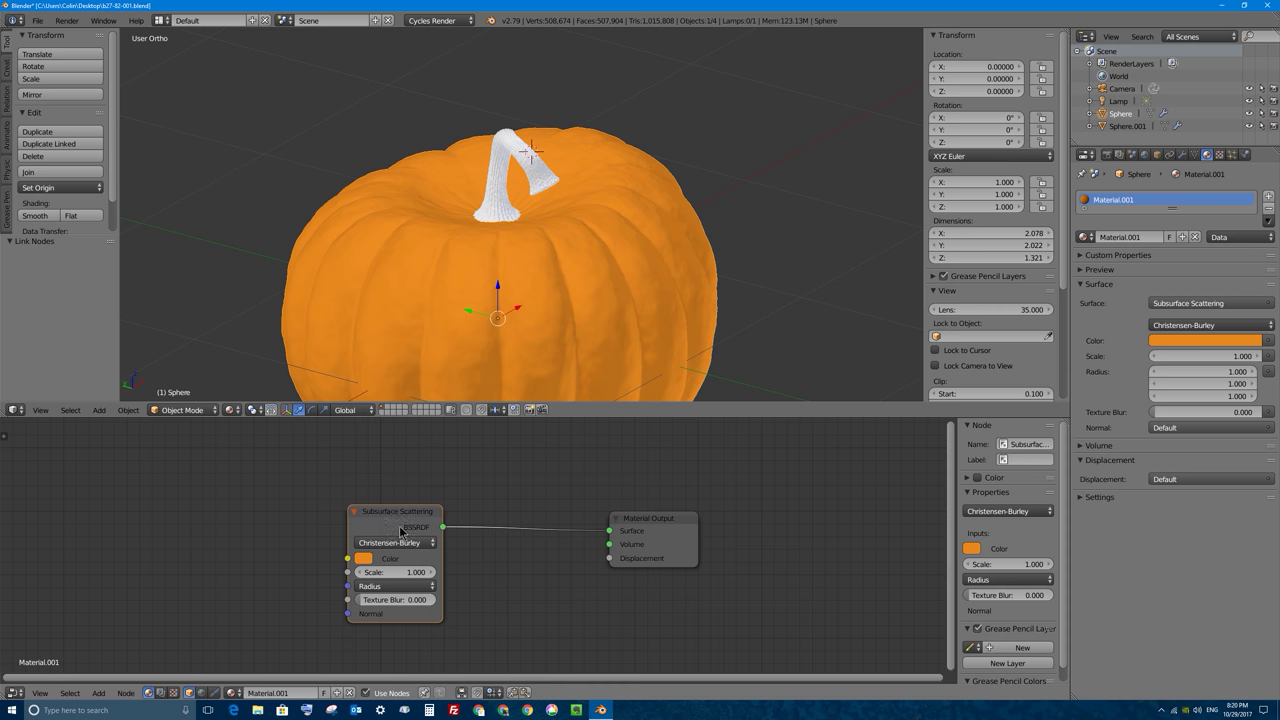
{"action": "left_click_drag", "start_coordinate": [393, 519], "coordinate": [372, 525]}
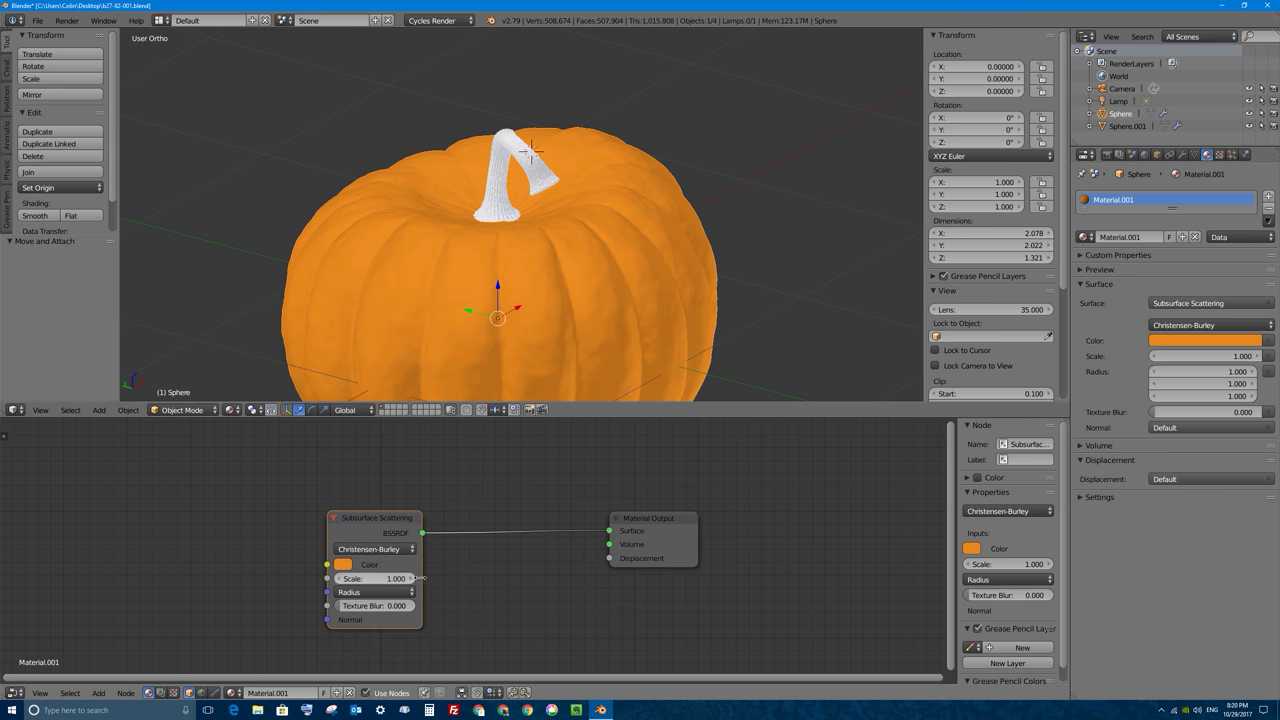
Preview the whole pumpkin in the viewport with Rendered shading
{"action": "left_click", "coordinate": [231, 410]}
{"action": "left_click", "coordinate": [279, 320]}
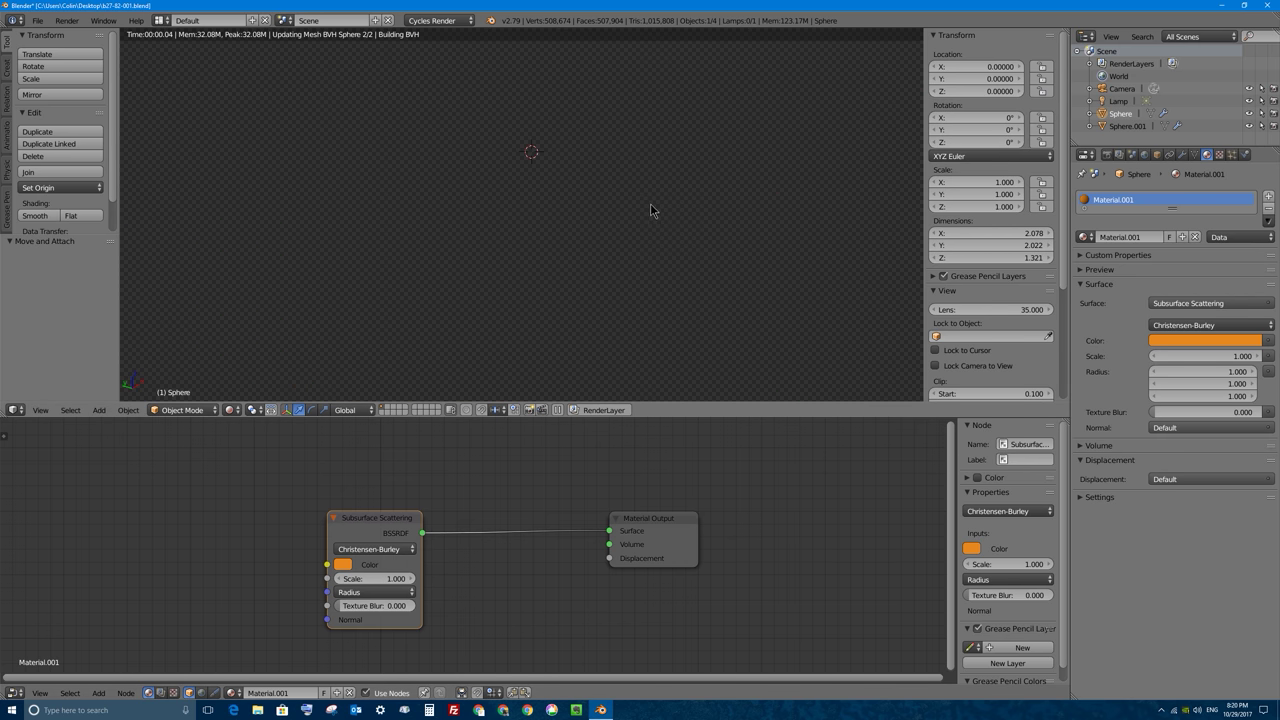
{"action": "scroll", "coordinate": [602, 230], "scroll_direction": "down", "scroll_amount": 3}
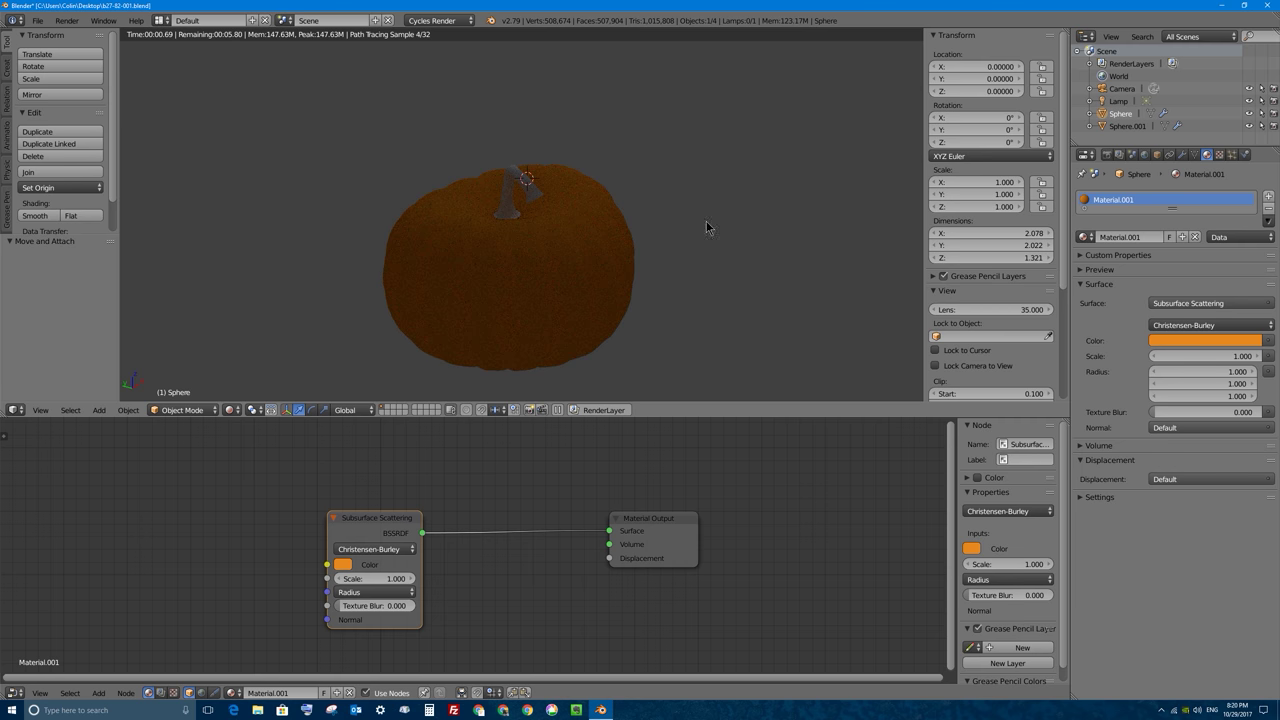
Change the scene's lamp to an Area light with node-based emission and set its strength to 500
{"action": "left_click", "coordinate": [1126, 103]}
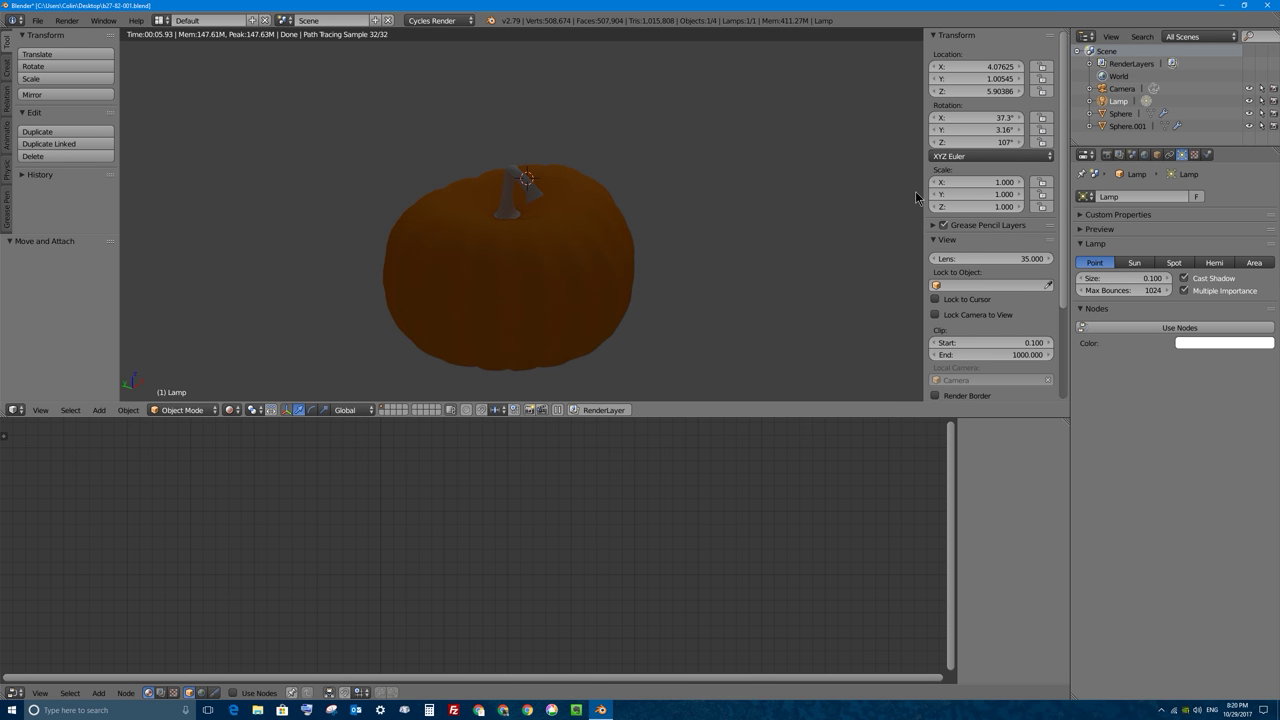
{"action": "left_click", "coordinate": [1256, 264]}
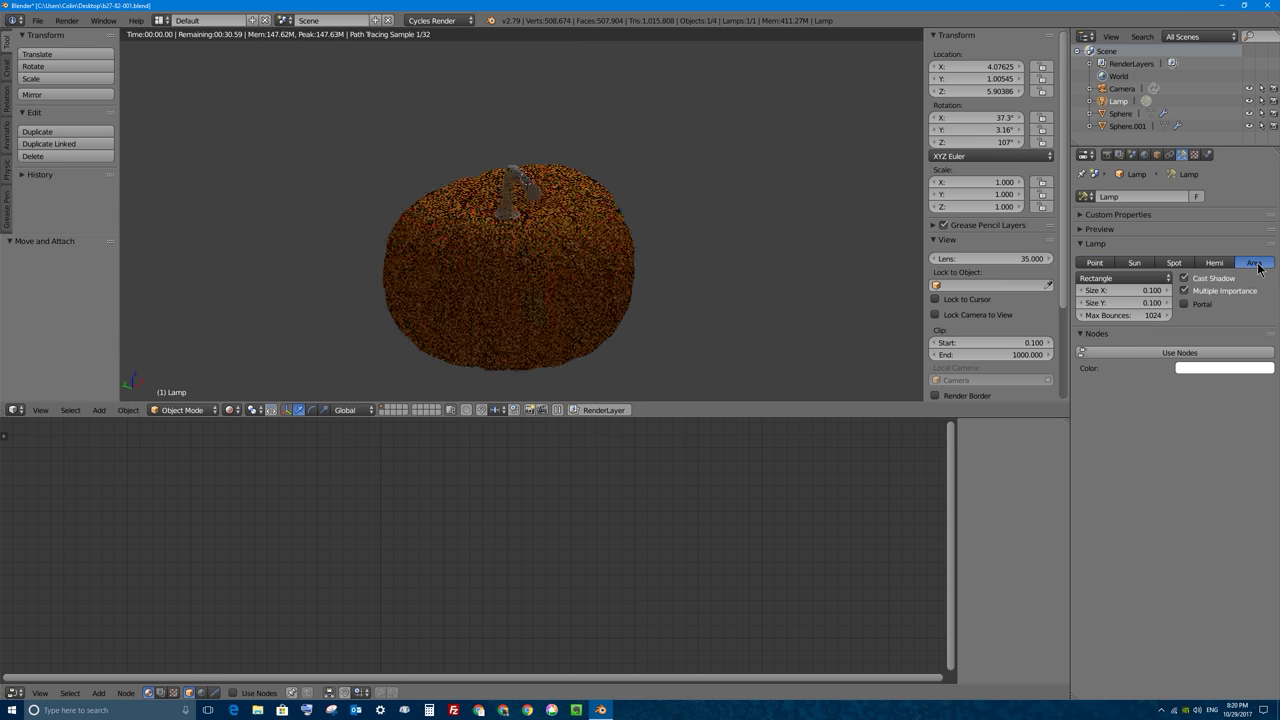
{"action": "left_click", "coordinate": [1190, 353]}
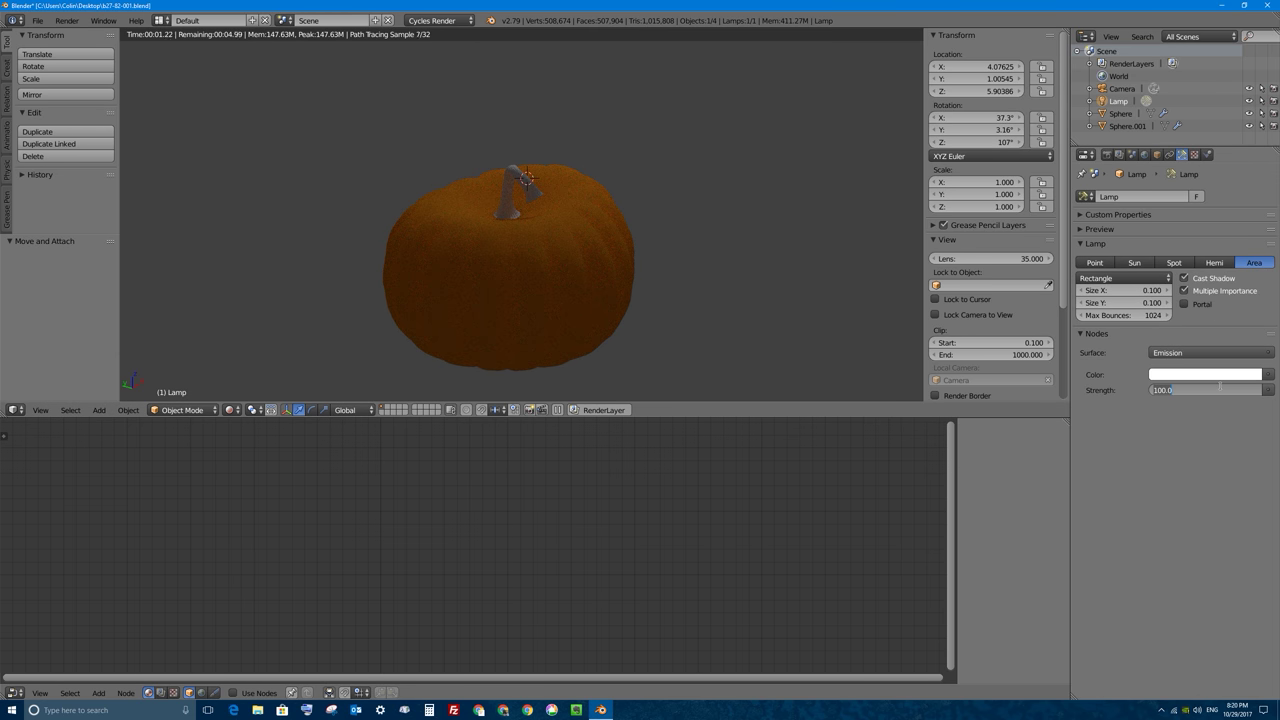
{"action": "type", "text": "500"}
{"action": "key", "text": "Return"}
Set the Subsurface Scattering scale of the pumpkin's material to 5.7
{"action": "middle_click_drag", "start_coordinate": [784, 260], "coordinate": [571, 220]}
{"action": "right_click", "coordinate": [545, 200]}
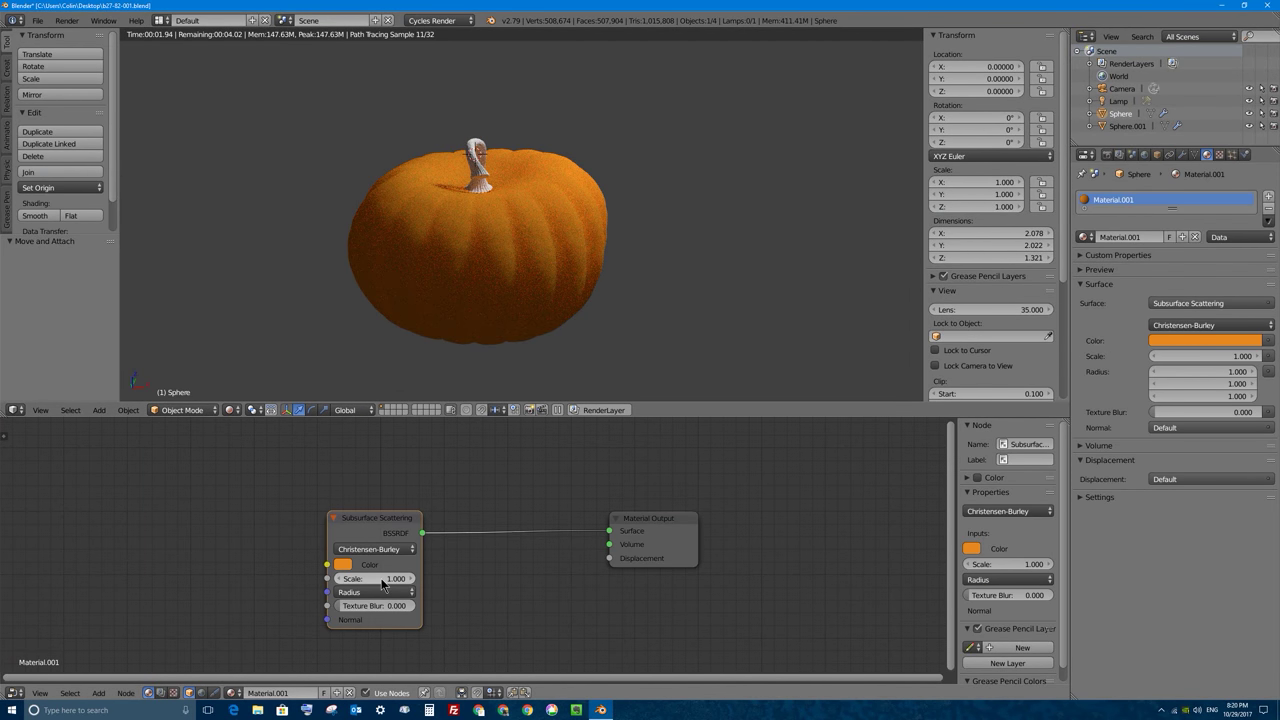
{"action": "left_click_drag", "start_coordinate": [369, 584], "coordinate": [366, 590]}
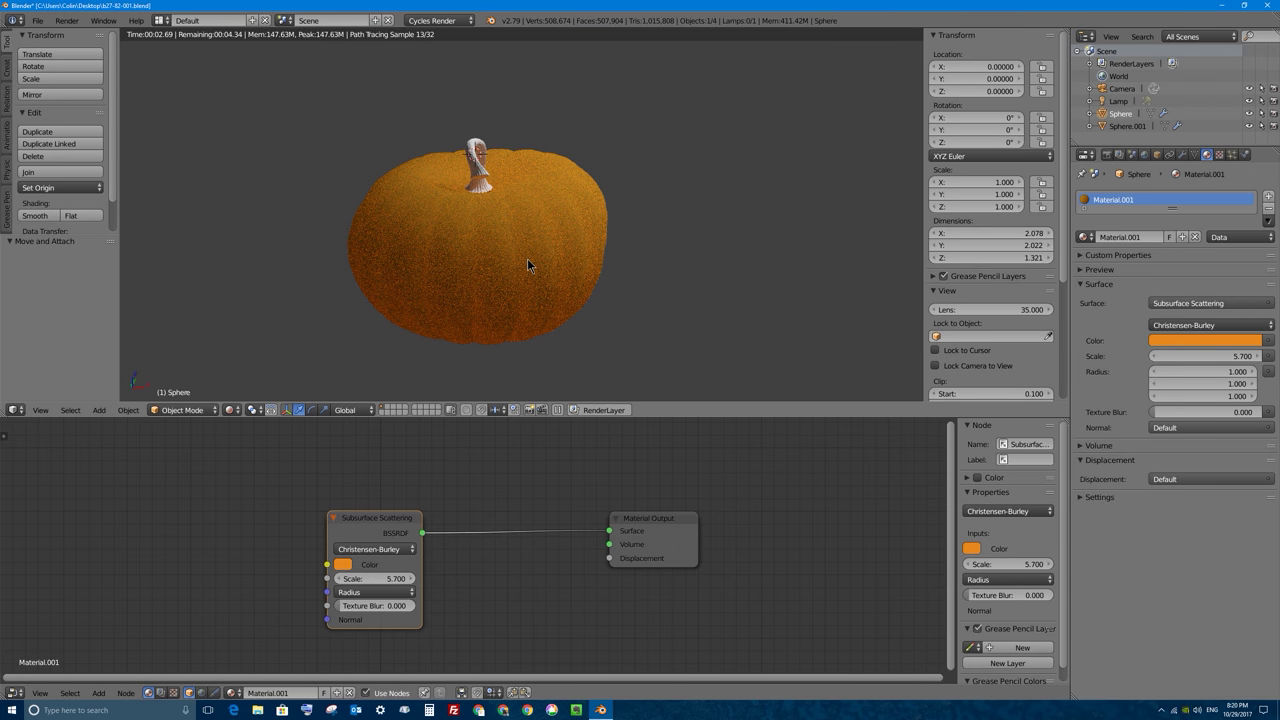
Add a ground plane scaled about 2.3 times and lower it about 1.5 along Z to sit under the pumpkin
{"action": "key", "text": "shift+a"}
{"action": "mouse_move", "coordinate": [527, 260]}
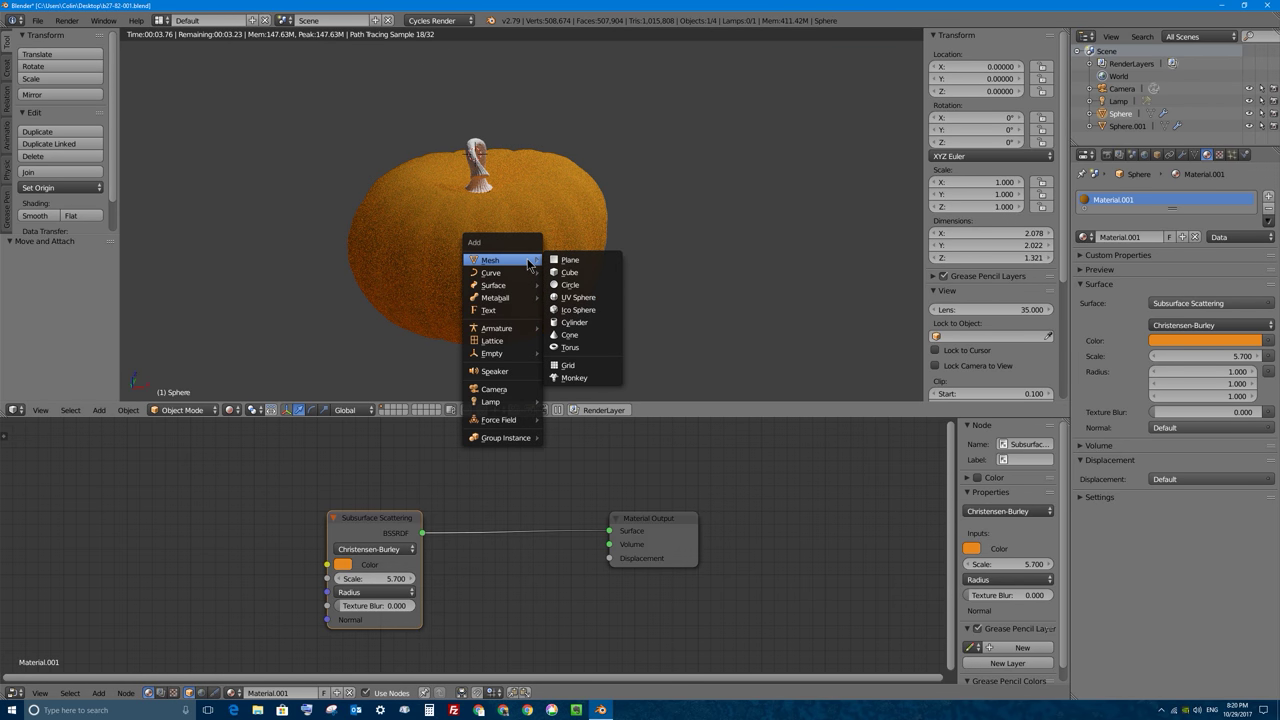
{"action": "left_click", "coordinate": [580, 262]}
{"action": "key", "text": "s"}
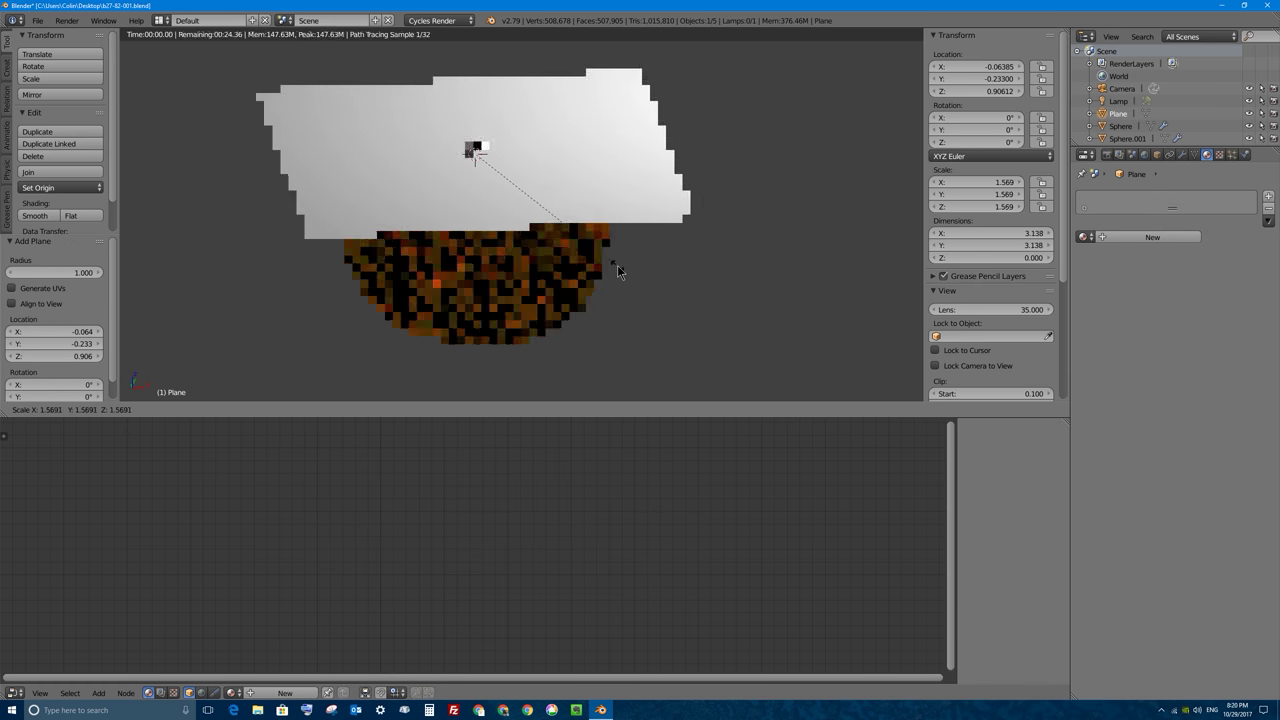
{"action": "left_click", "coordinate": [709, 282]}
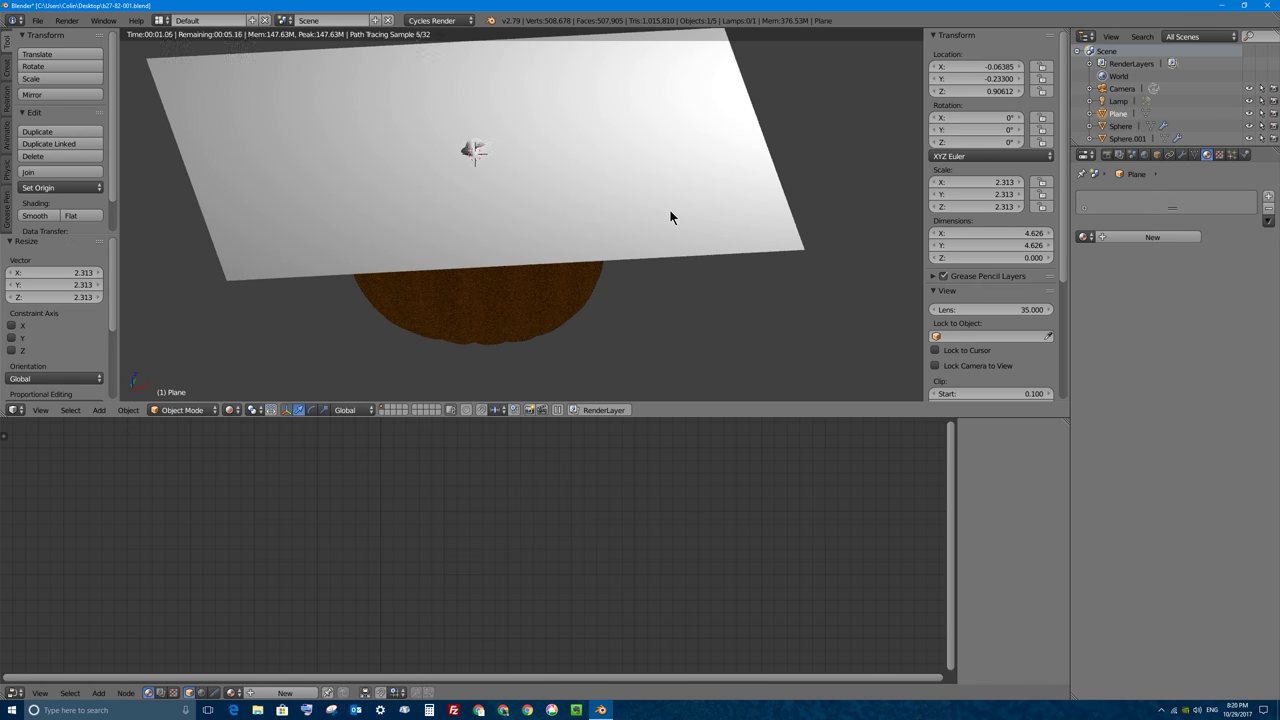
{"action": "key", "text": "z"}
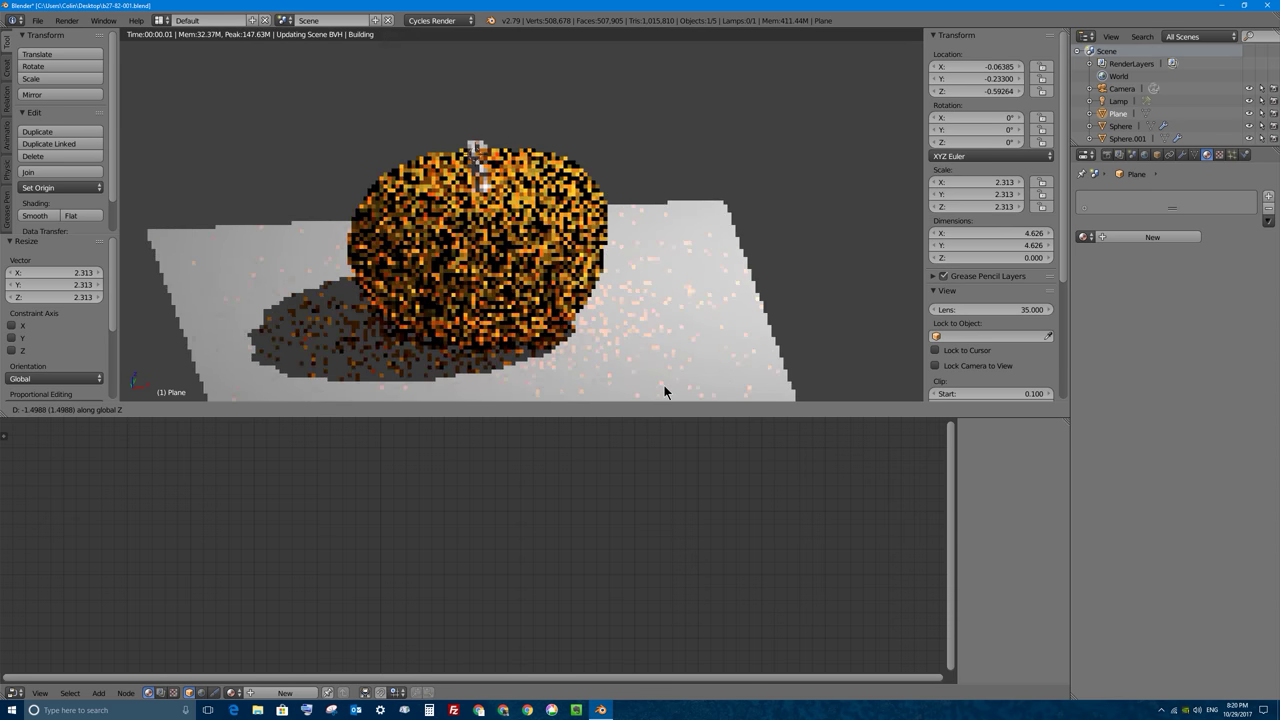
{"action": "left_click", "coordinate": [664, 392]}
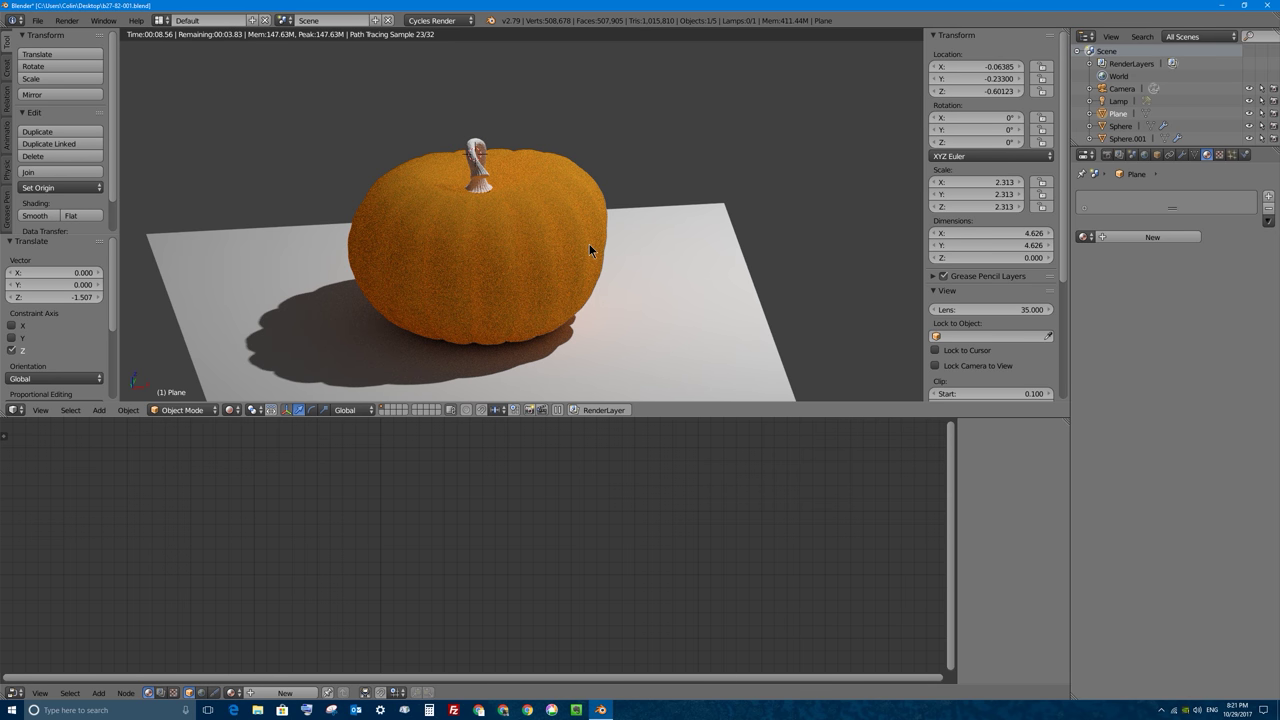
Try lower Subsurface Scattering scales of 0.2 and 0.1 on the pumpkin's material
{"action": "right_click", "coordinate": [561, 175]}
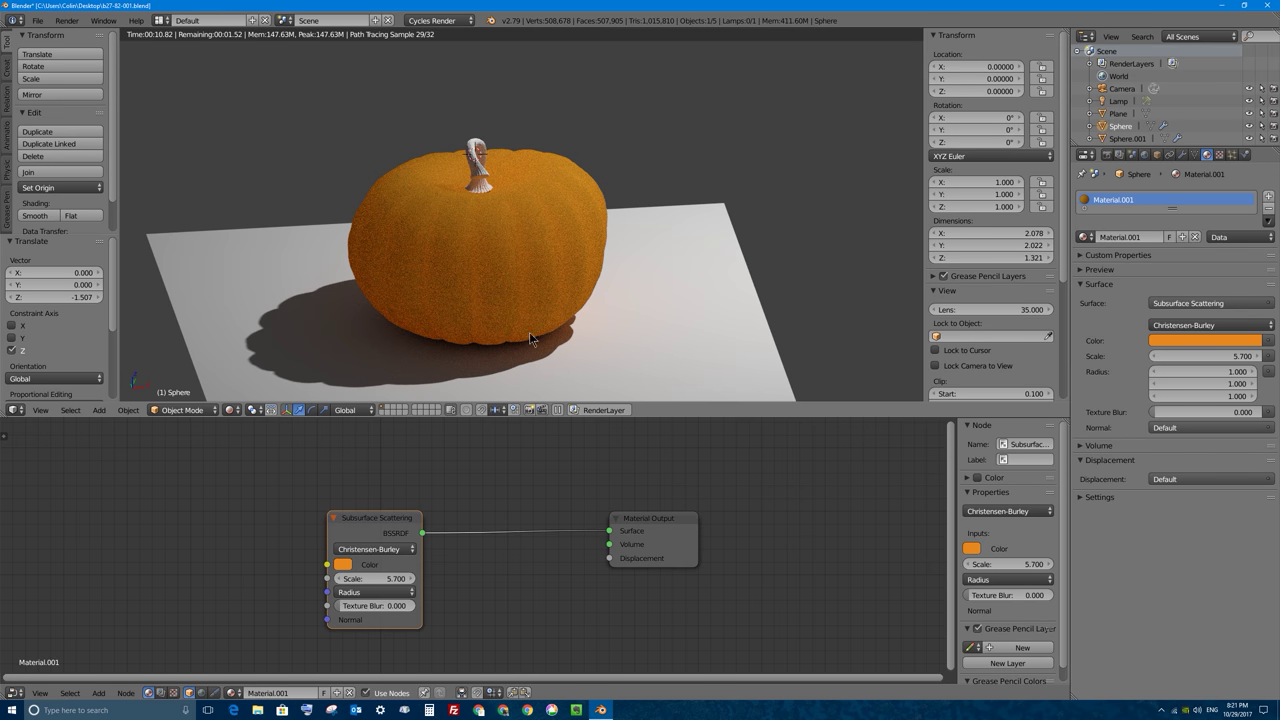
{"action": "left_click", "coordinate": [385, 579]}
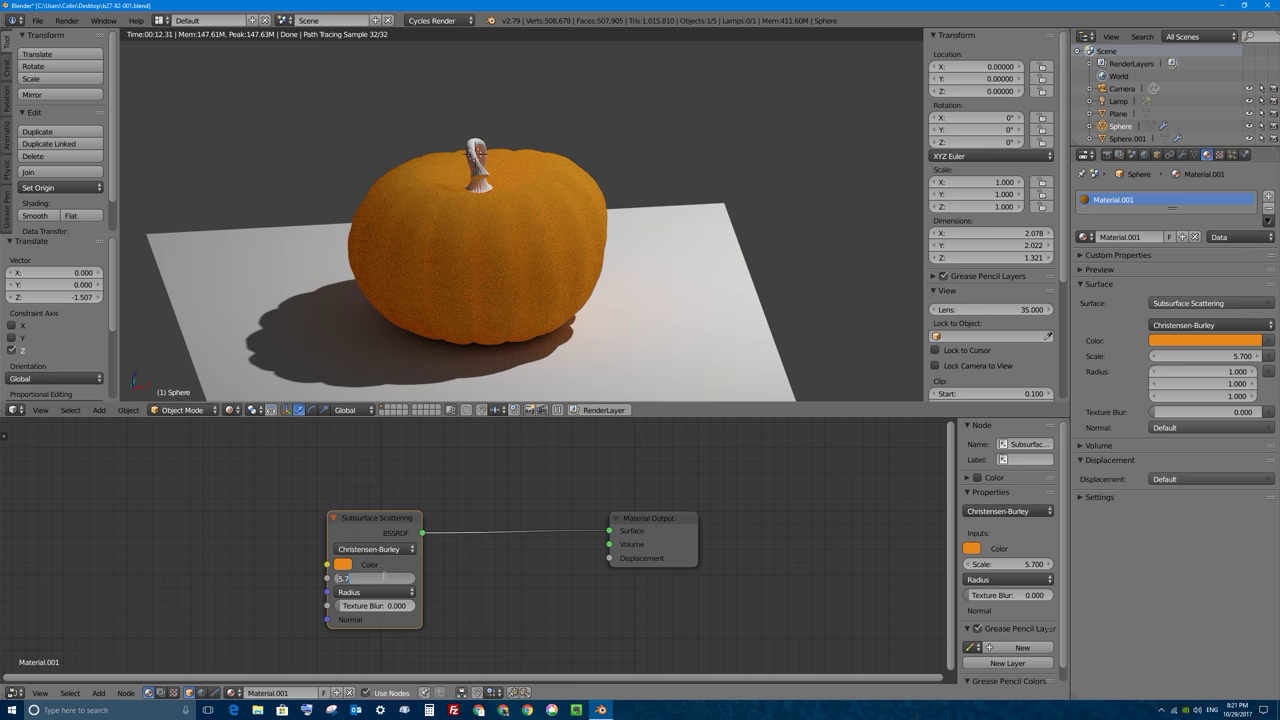
{"action": "type", "text": "0.2"}
{"action": "key", "text": "Return"}
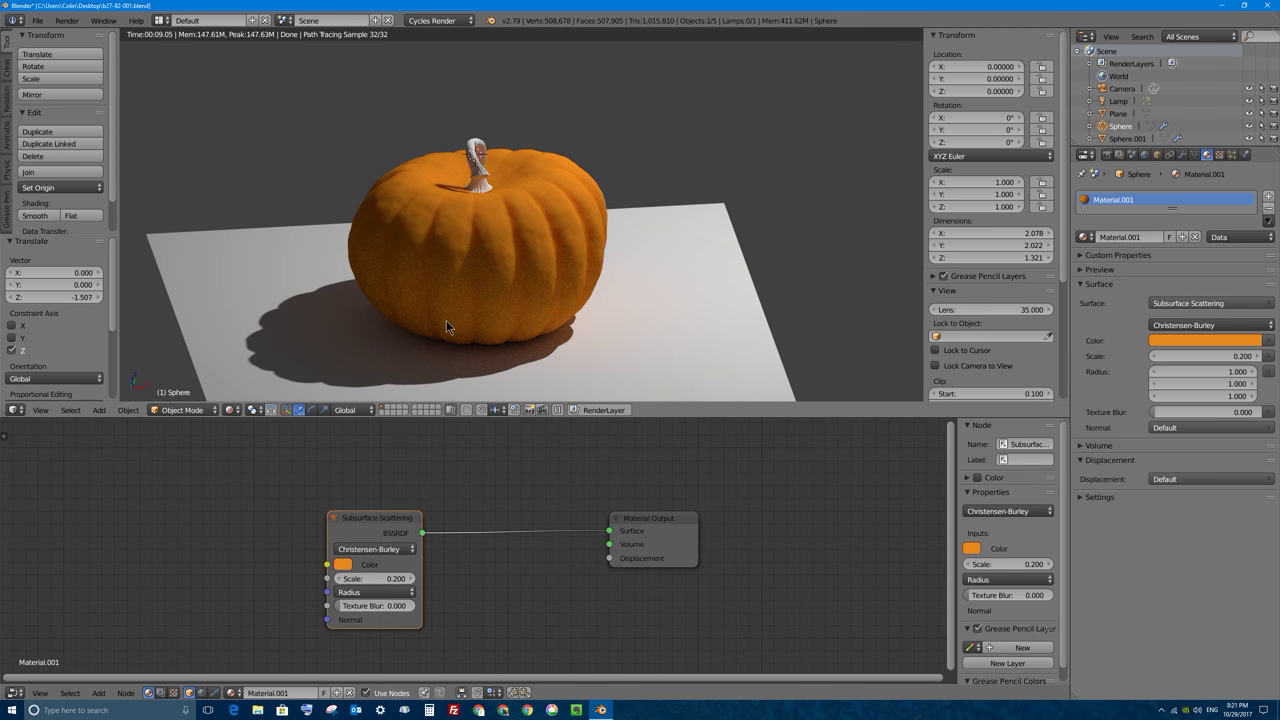
{"action": "left_click", "coordinate": [375, 578]}
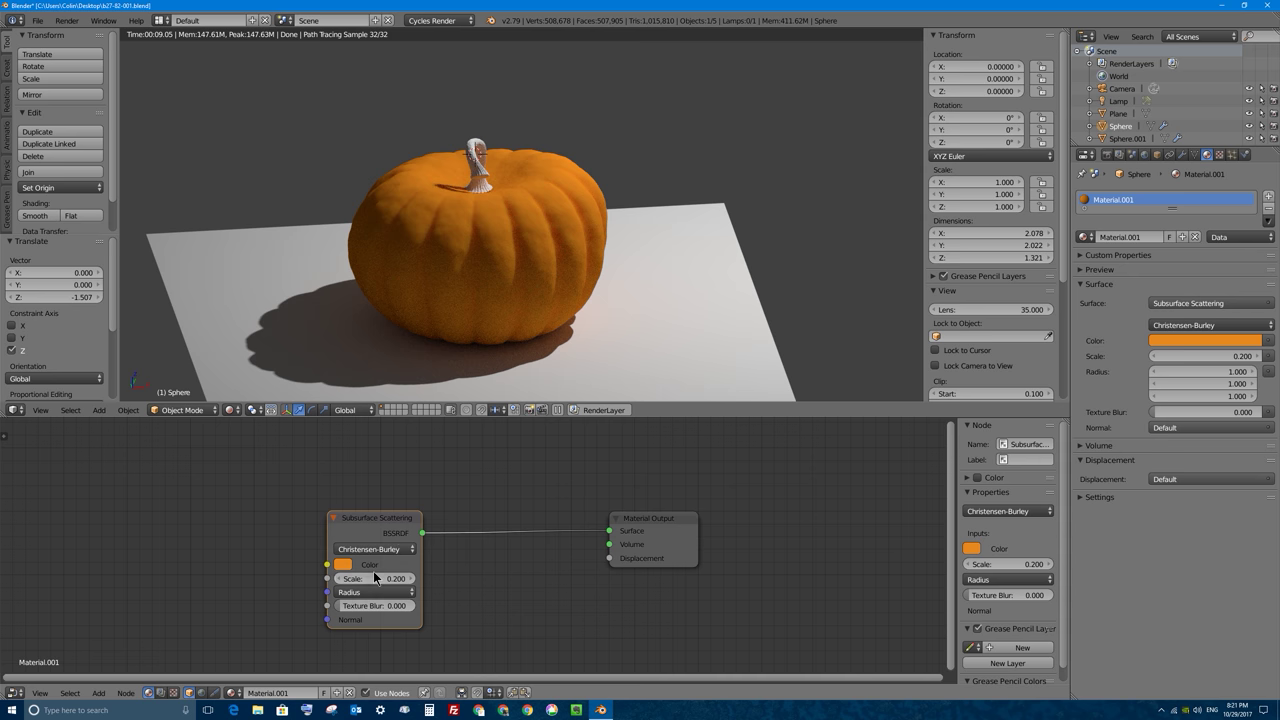
{"action": "type", "text": "0"}
{"action": "key", "text": "Return"}
{"action": "left_click", "coordinate": [410, 578]}
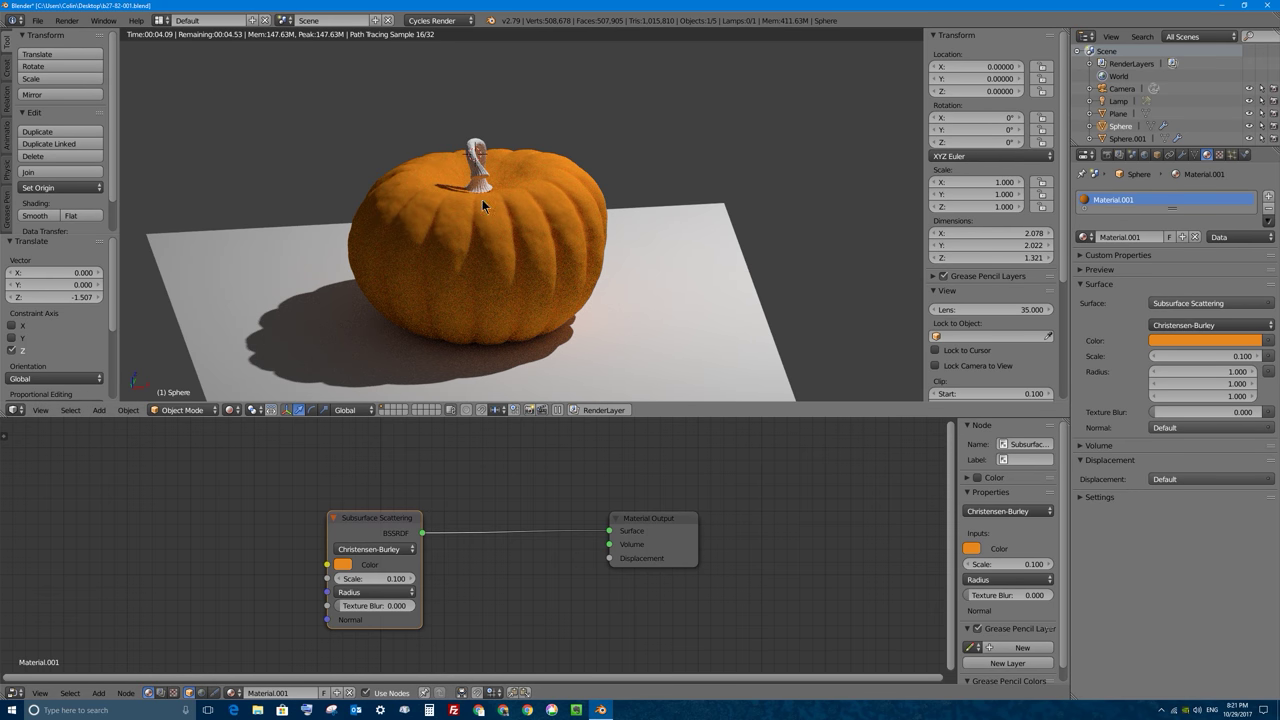
Raise the Subsurface Scattering scale of the pumpkin's material to 10
{"action": "left_click", "coordinate": [362, 579]}
{"action": "type", "text": "4.9"}
{"action": "key", "text": "Return"}
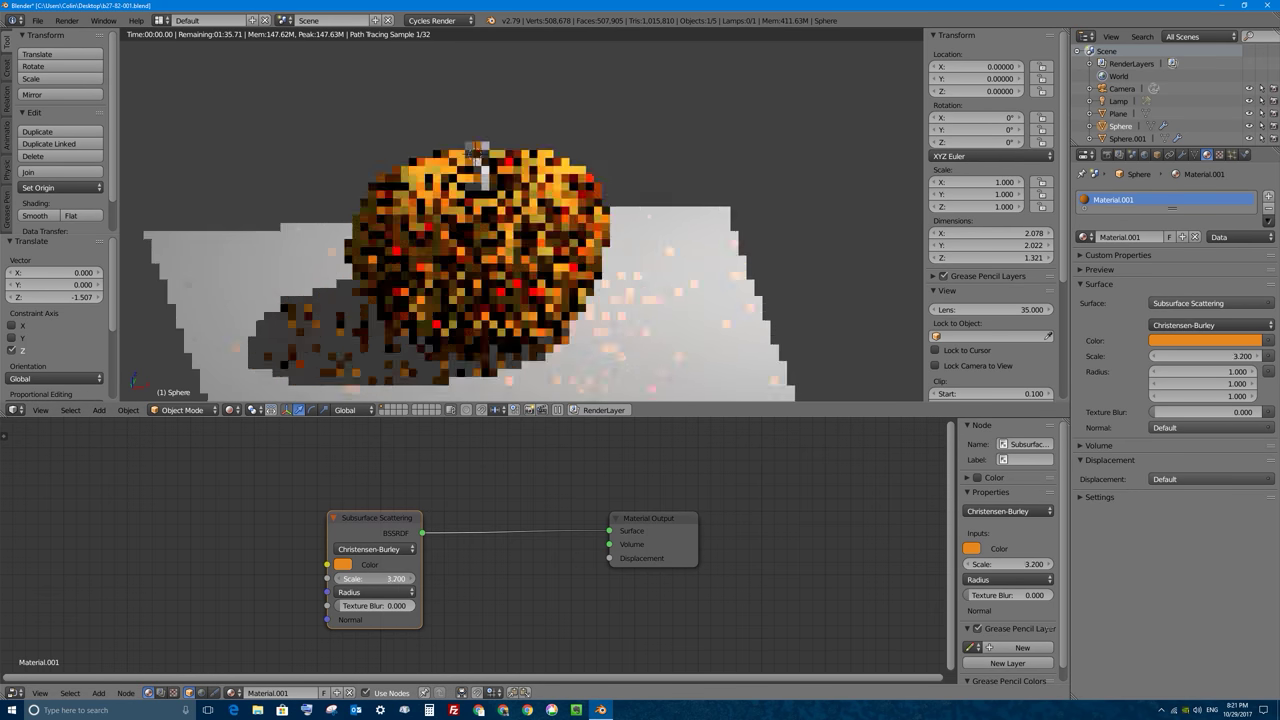
{"action": "left_click", "coordinate": [362, 579]}
{"action": "type", "text": "10"}
{"action": "key", "text": "Return"}
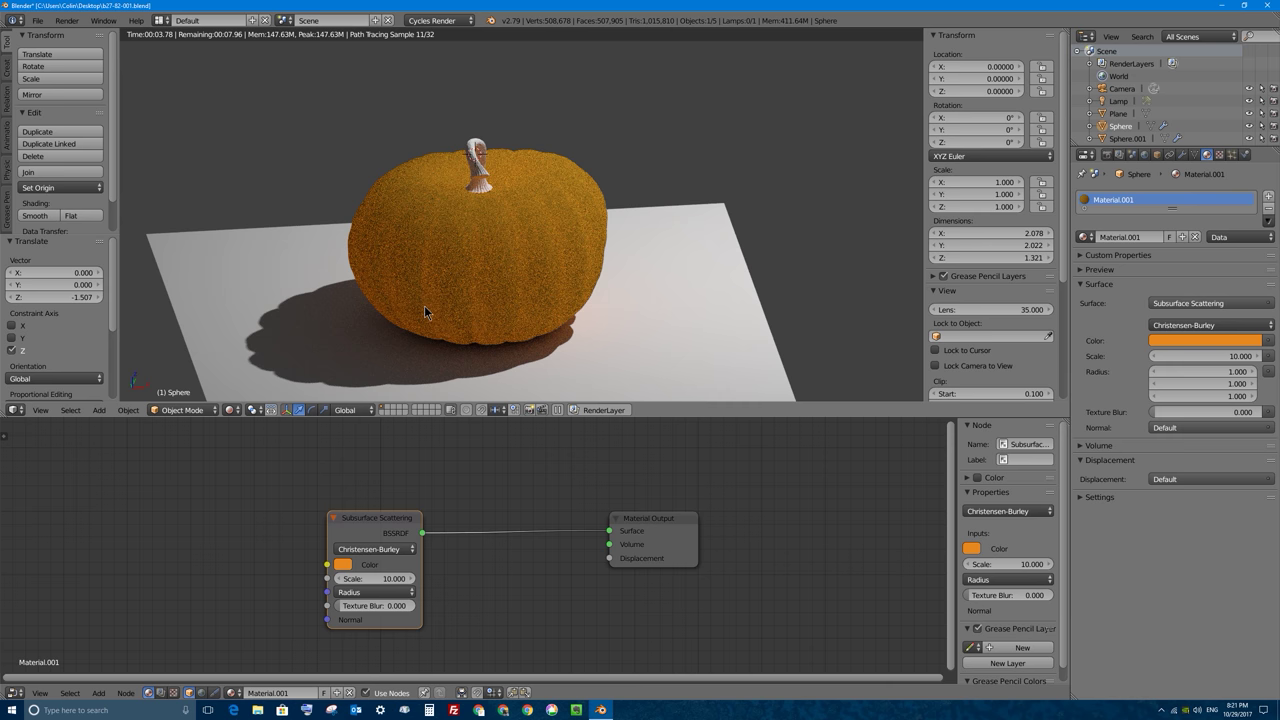
Space out the two nodes and insert a Mix Shader on the link between Subsurface Scattering and Material Output
{"action": "left_click", "coordinate": [355, 522]}
{"action": "left_click_drag", "start_coordinate": [355, 522], "coordinate": [298, 554]}
{"action": "left_click_drag", "start_coordinate": [651, 522], "coordinate": [719, 521]}
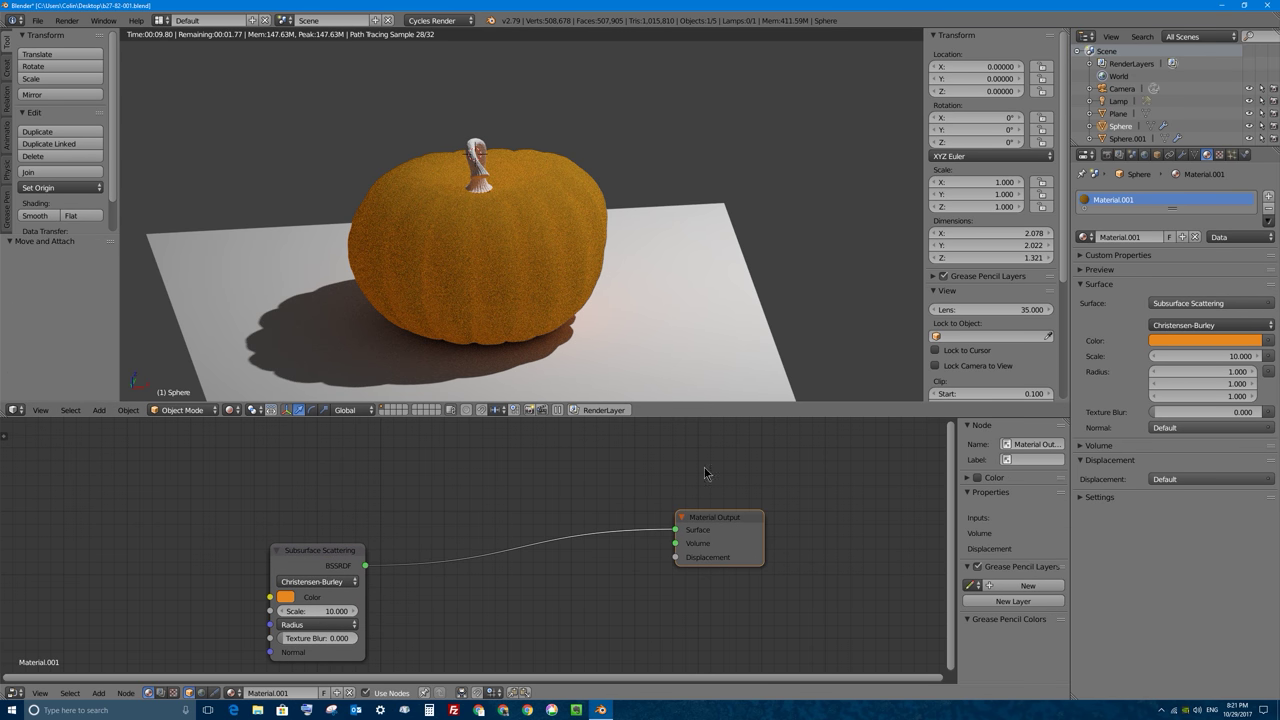
{"action": "key", "text": "shift+a"}
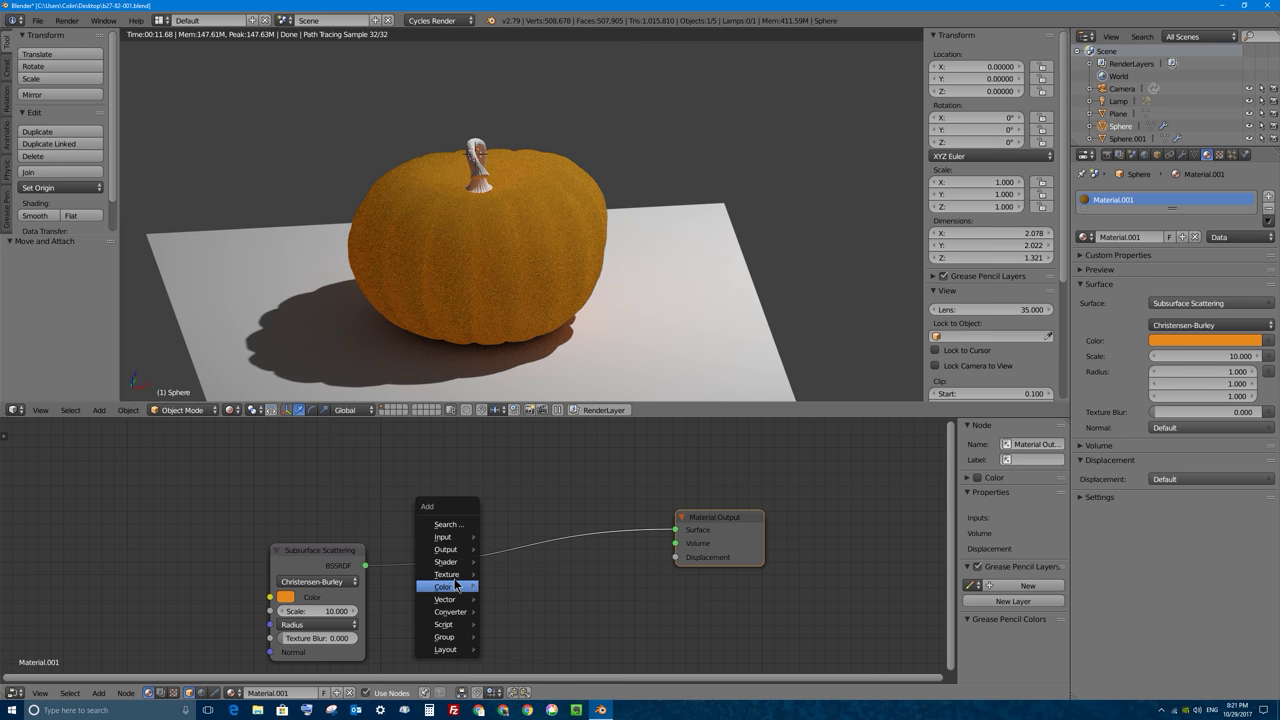
{"action": "mouse_move", "coordinate": [446, 562]}
{"action": "left_click", "coordinate": [516, 440]}
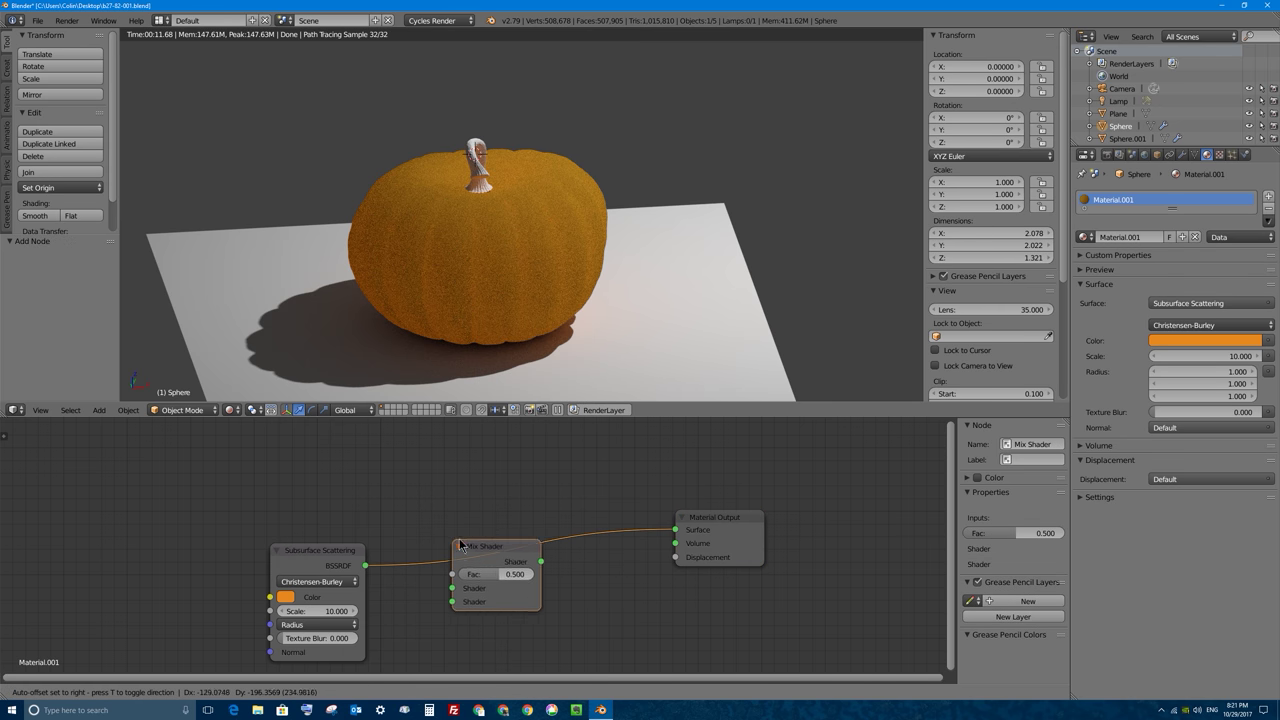
{"action": "left_click", "coordinate": [514, 509]}
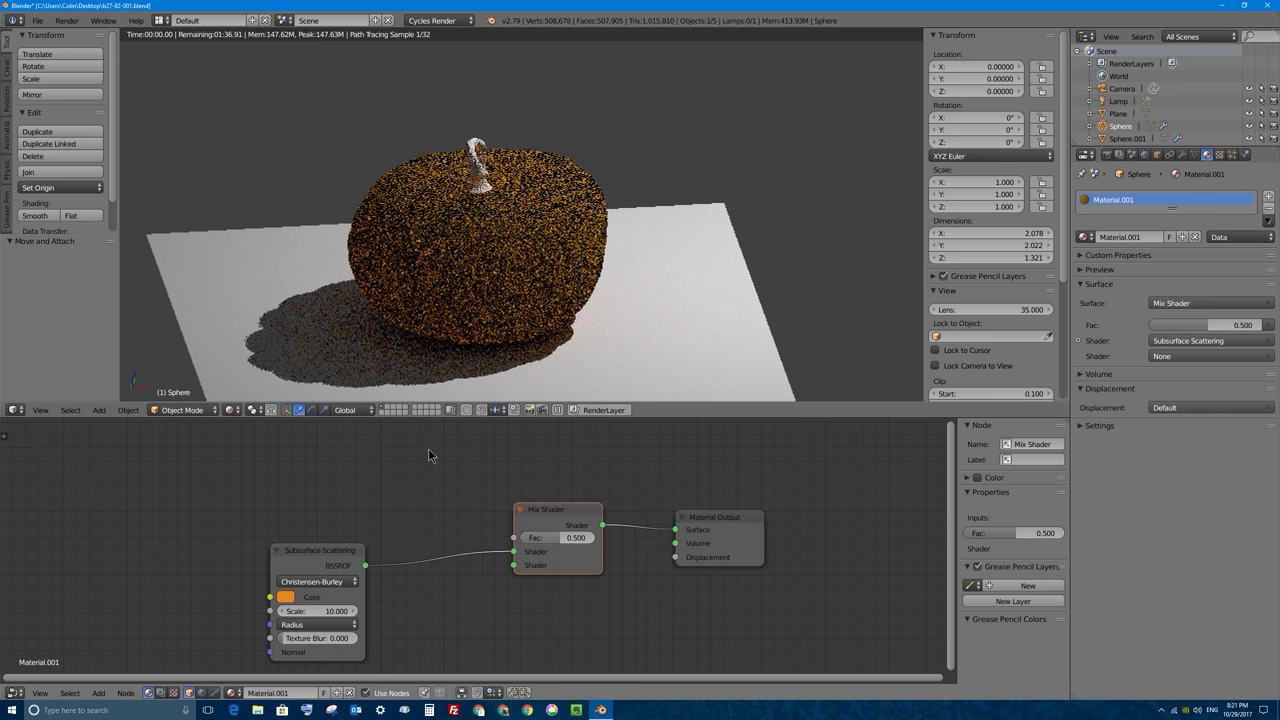
Add a Glossy BSDF node above Subsurface Scattering and link its BSDF output to the Mix Shader's second Shader input
{"action": "key", "text": "shift+a"}
{"action": "mouse_move", "coordinate": [433, 456]}
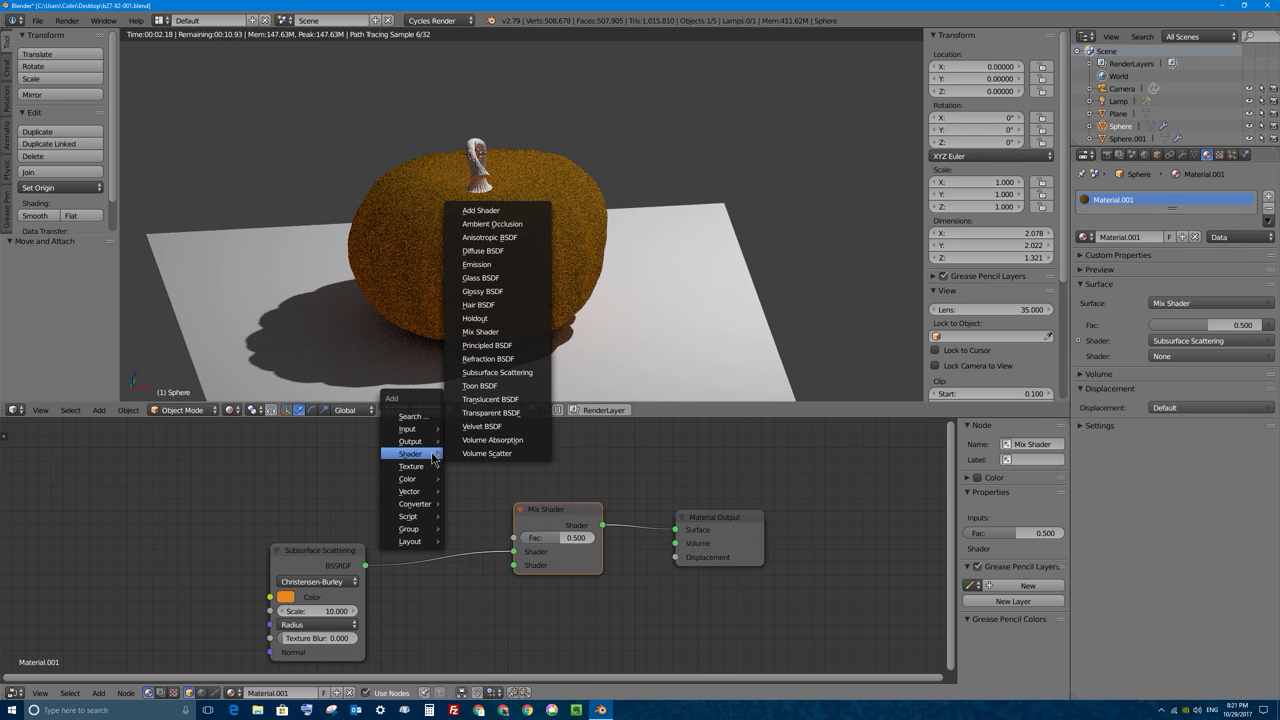
{"action": "left_click", "coordinate": [482, 291]}
{"action": "left_click", "coordinate": [360, 470]}
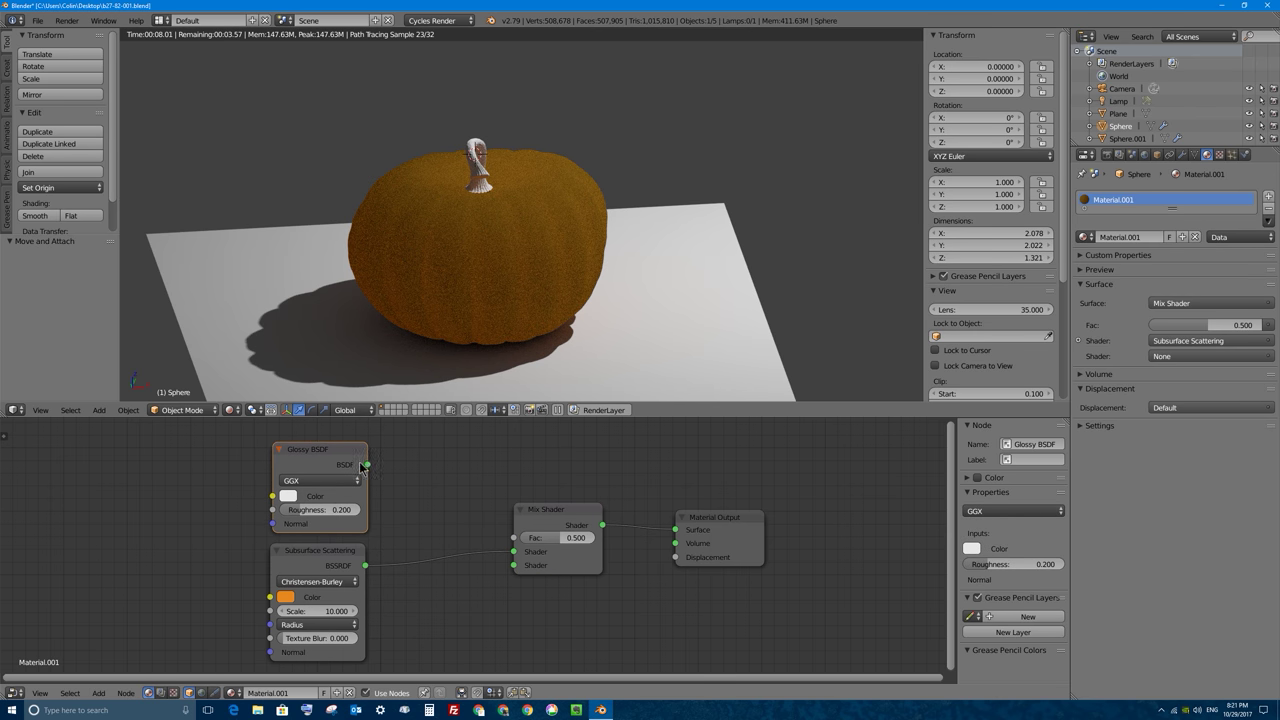
{"action": "left_click_drag", "start_coordinate": [368, 465], "coordinate": [515, 567]}
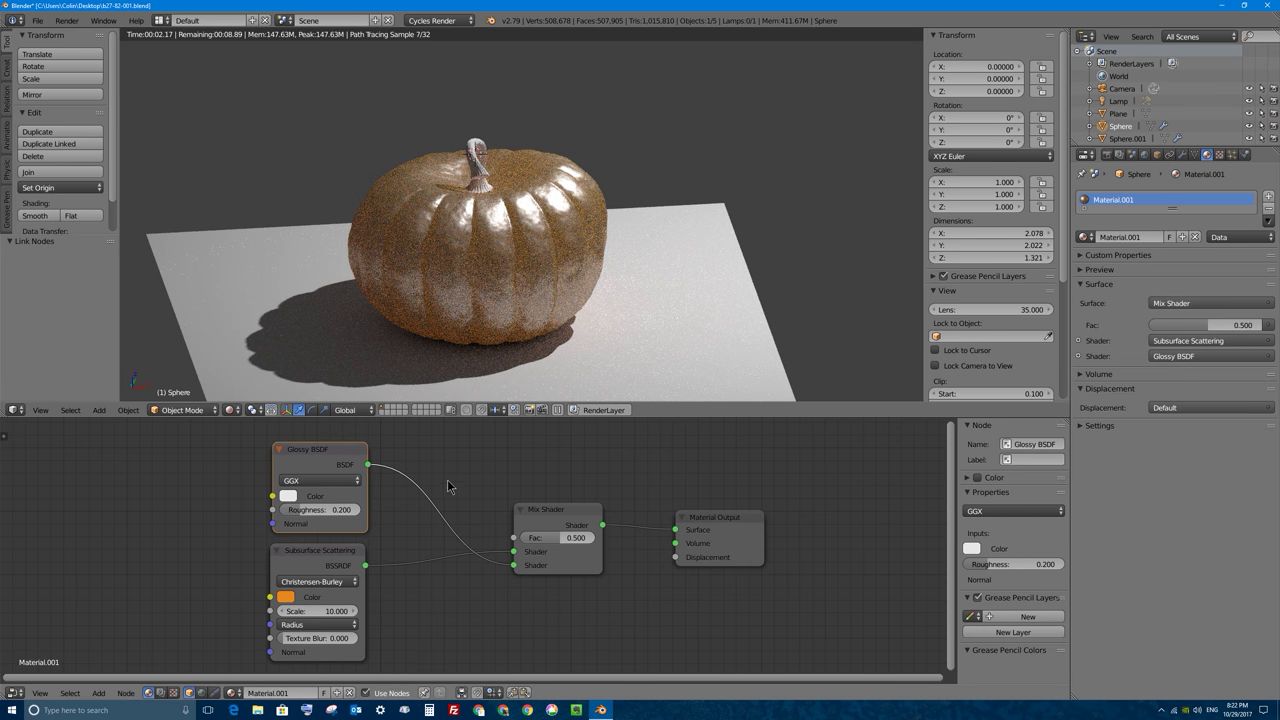
Add a Fresnel input node above the Glossy BSDF and link its Fac output to the Mix Shader's Fac input
{"action": "scroll", "coordinate": [495, 483], "scroll_direction": "down", "scroll_amount": 1}
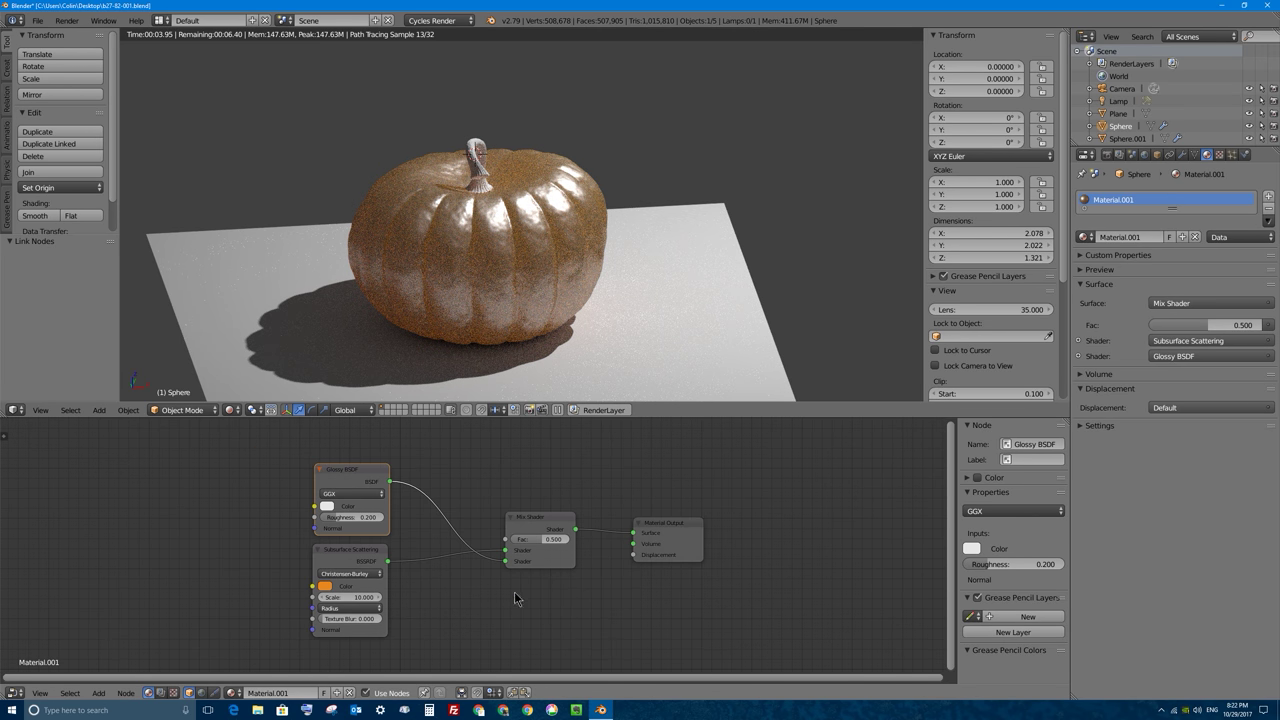
{"action": "scroll", "coordinate": [431, 471], "scroll_direction": "down", "scroll_amount": 1}
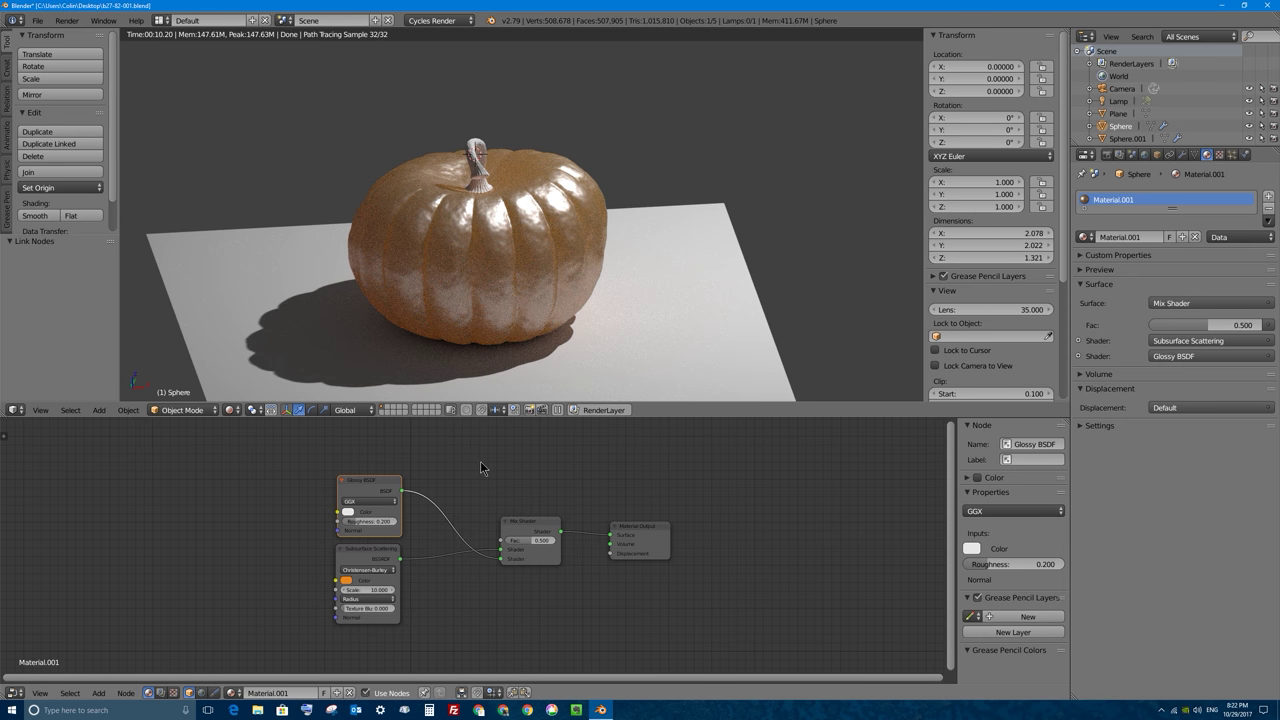
{"action": "key", "text": "shift+a"}
{"action": "mouse_move", "coordinate": [435, 440]}
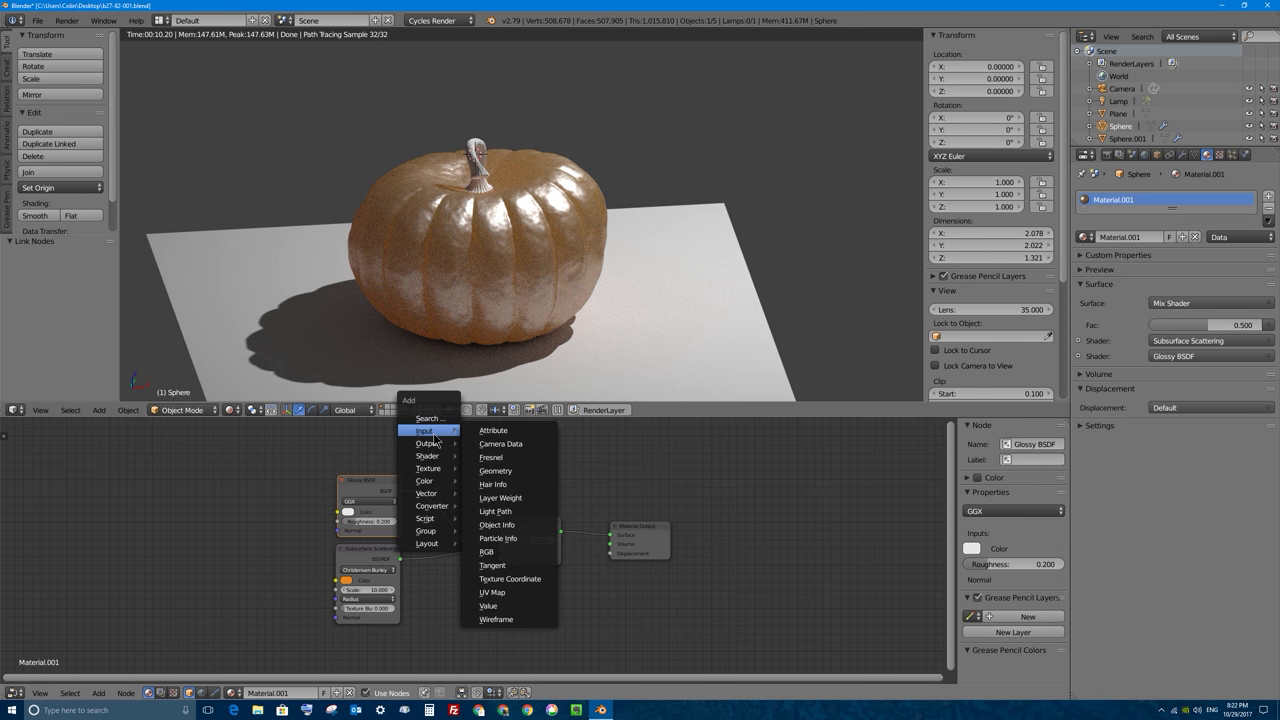
{"action": "left_click", "coordinate": [503, 460]}
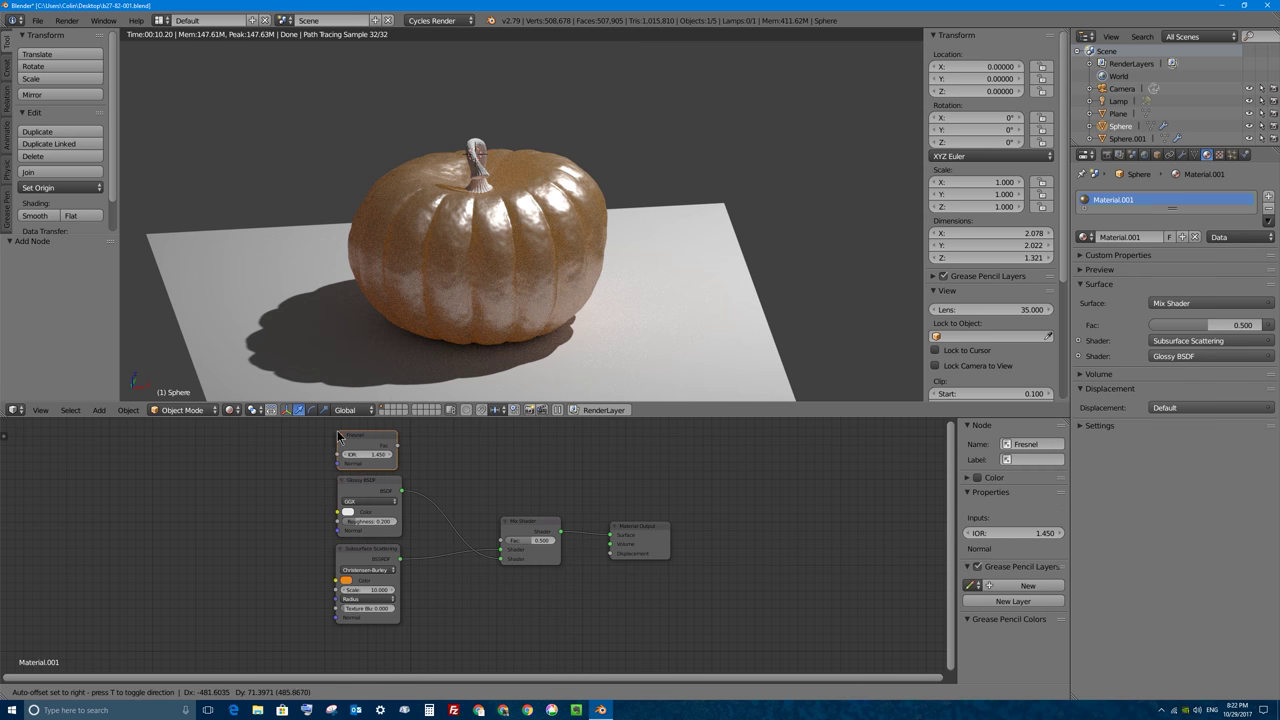
{"action": "left_click", "coordinate": [338, 434]}
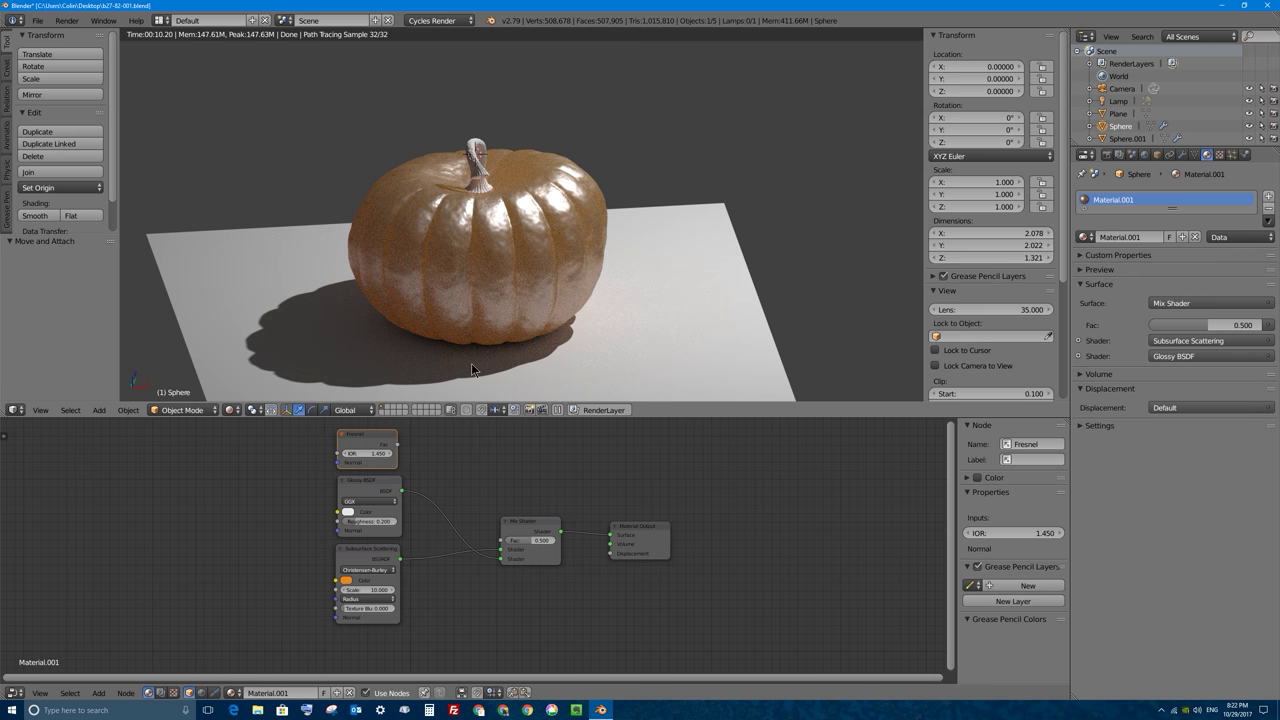
{"action": "left_click_drag", "start_coordinate": [395, 448], "coordinate": [501, 541]}
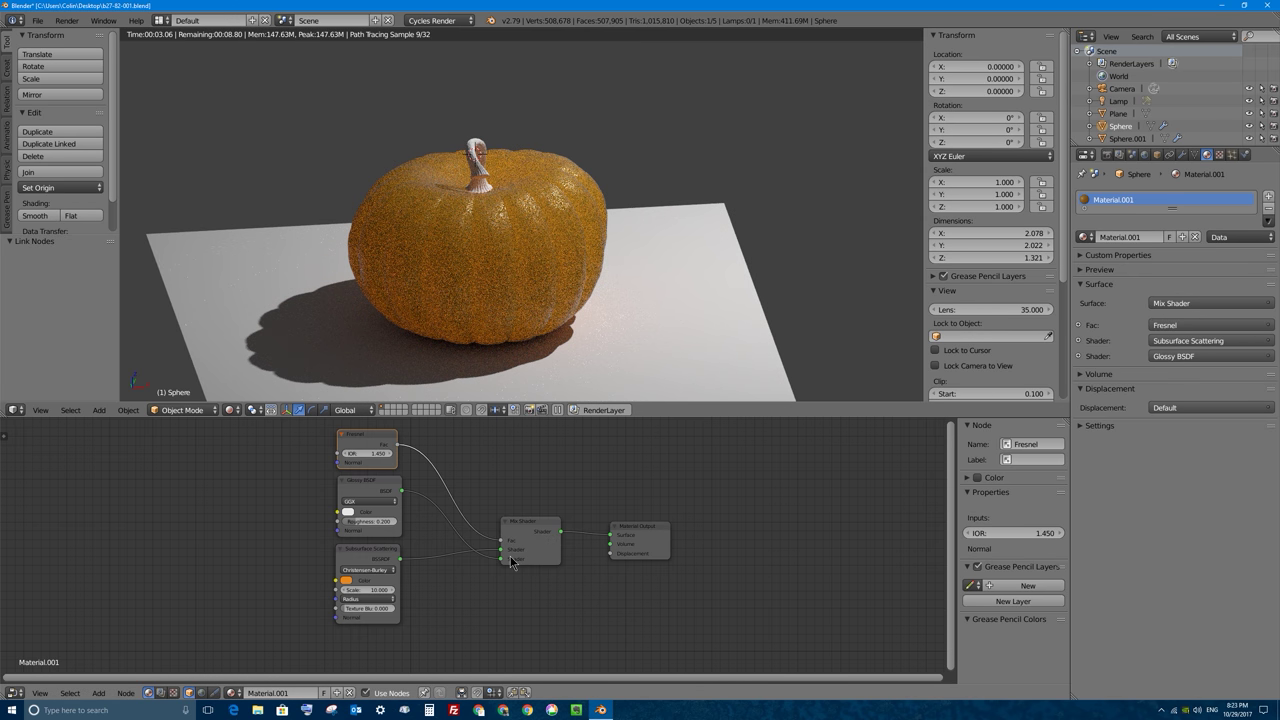
Rearrange the shader nodes so Subsurface Scattering sits directly under Fresnel and the Glossy BSDF sits below it
{"action": "left_click_drag", "start_coordinate": [502, 549], "coordinate": [501, 549]}
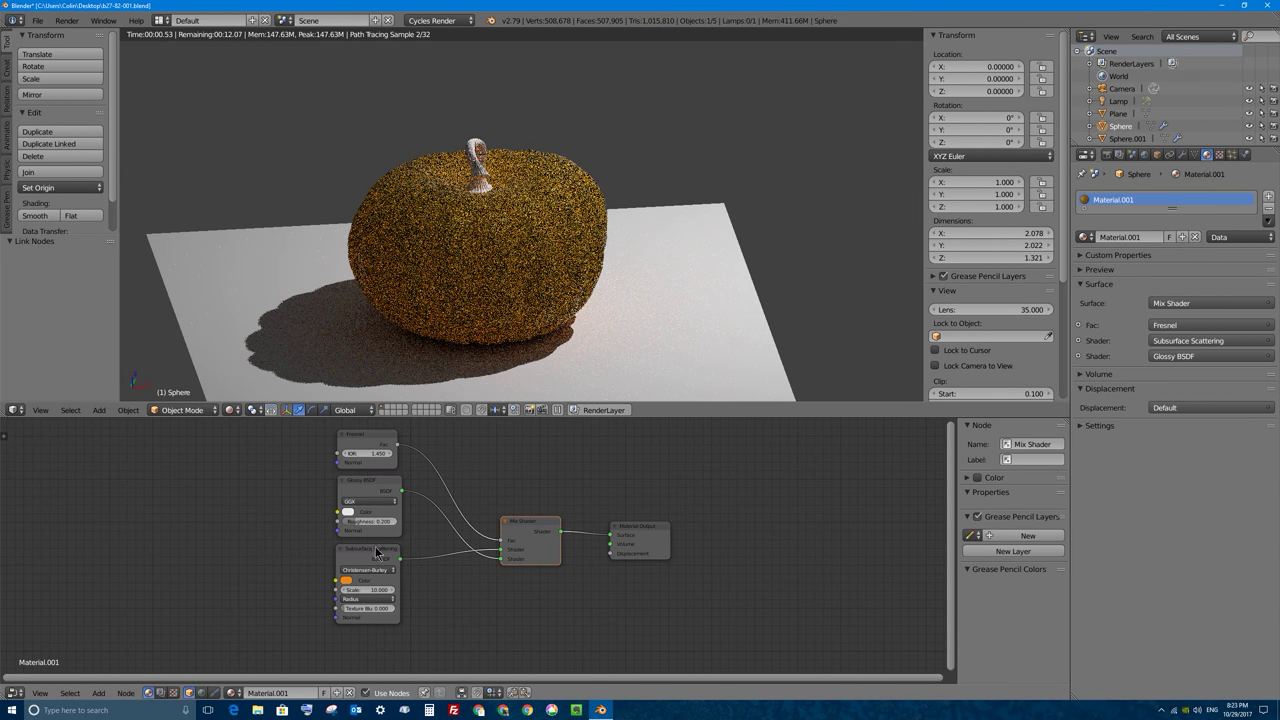
{"action": "left_click_drag", "start_coordinate": [421, 522], "coordinate": [483, 642]}
{"action": "left_click_drag", "start_coordinate": [364, 548], "coordinate": [365, 482]}
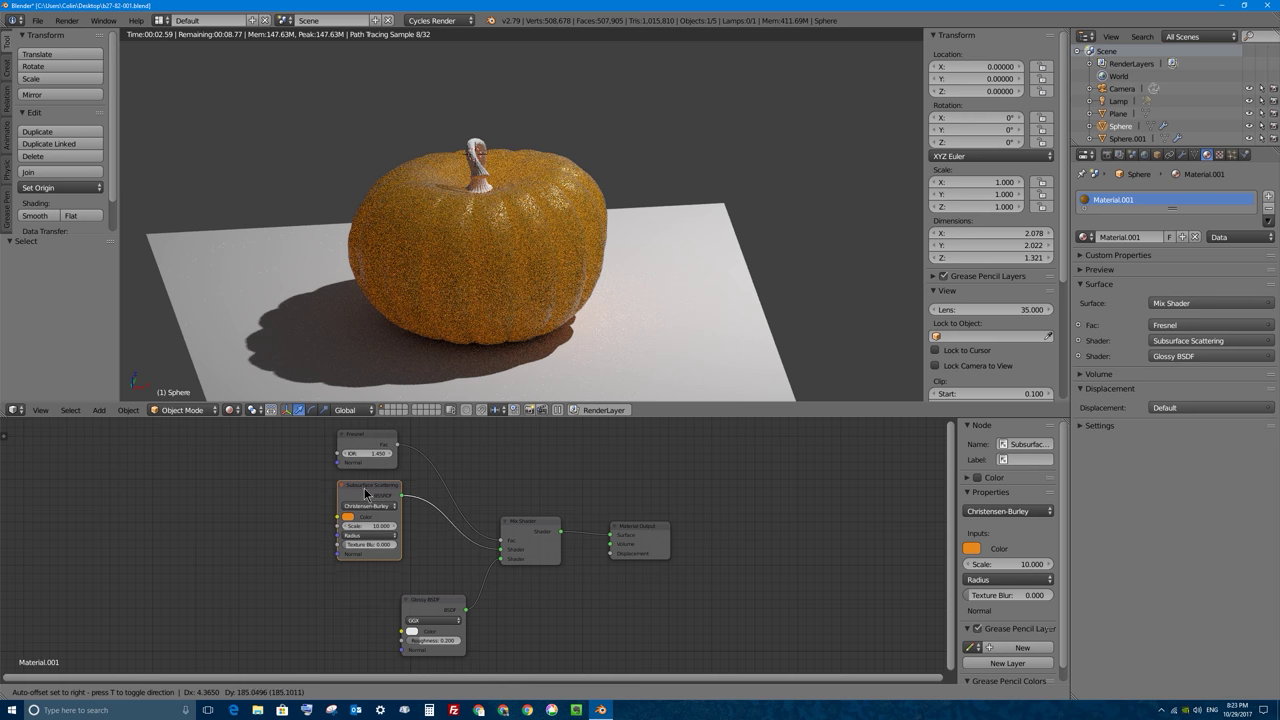
{"action": "left_click_drag", "start_coordinate": [425, 603], "coordinate": [362, 577]}
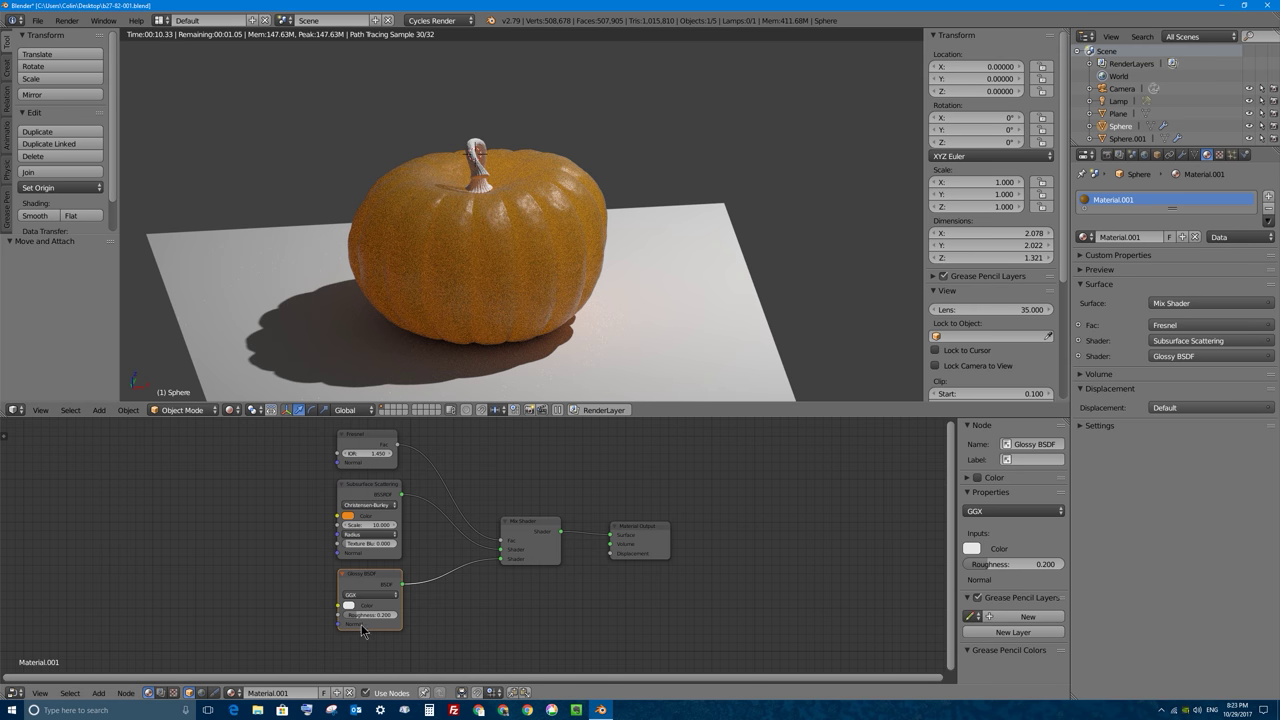
Lower the Glossy BSDF's roughness to about 0.087
{"action": "scroll", "coordinate": [361, 626], "scroll_direction": "up", "scroll_amount": 4}
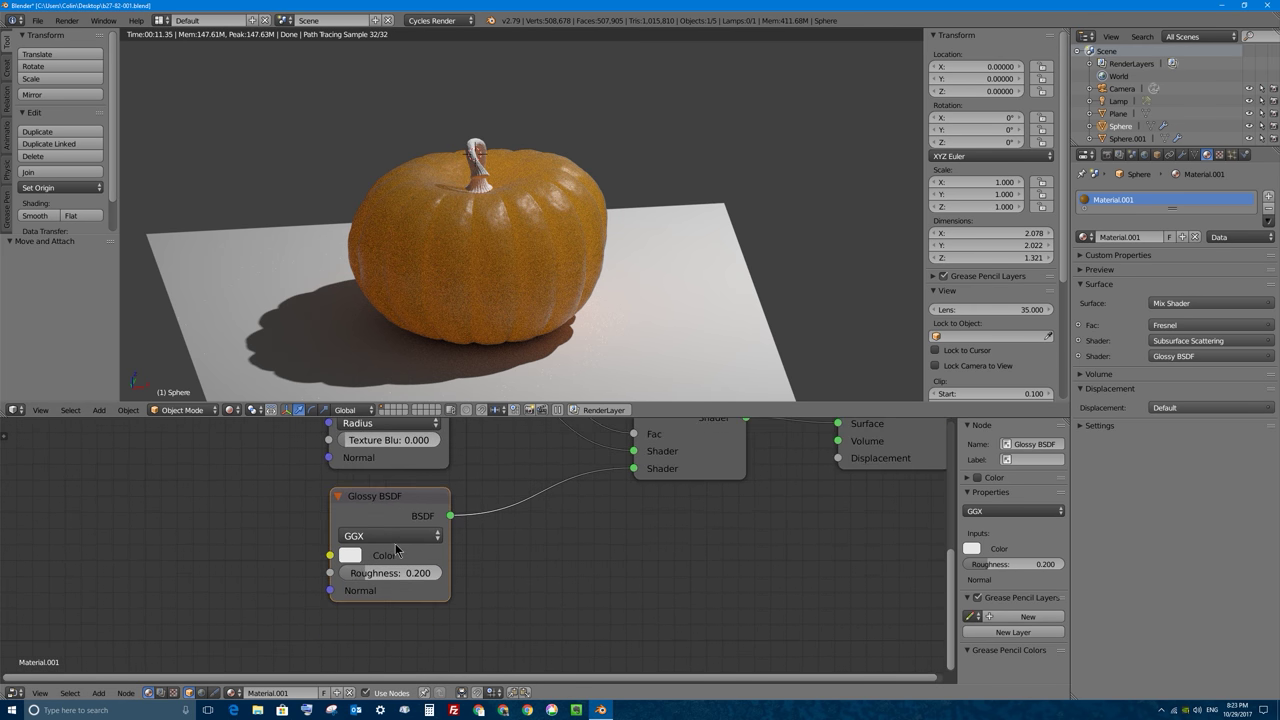
{"action": "left_click_drag", "start_coordinate": [362, 577], "coordinate": [320, 577]}
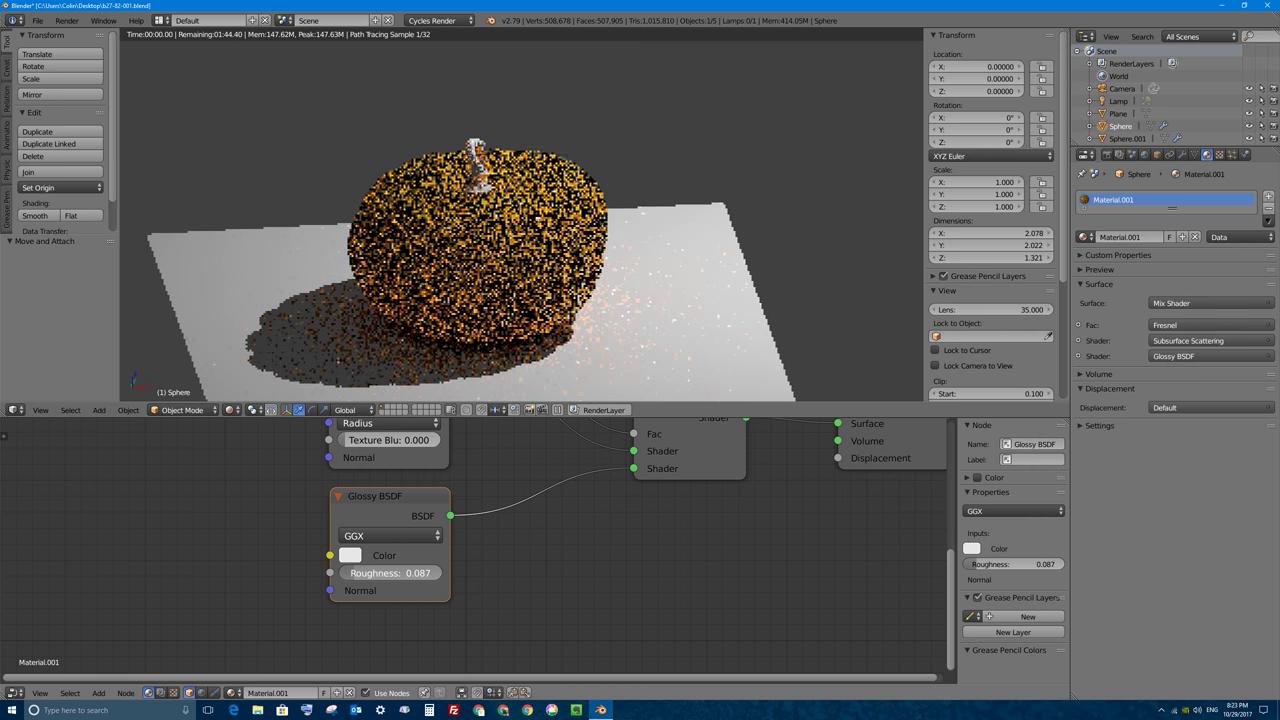
Raise the Glossy BSDF's roughness to about 0.214 and switch the Cycles render device to GPU Compute
{"action": "left_click_drag", "start_coordinate": [370, 573], "coordinate": [415, 590]}
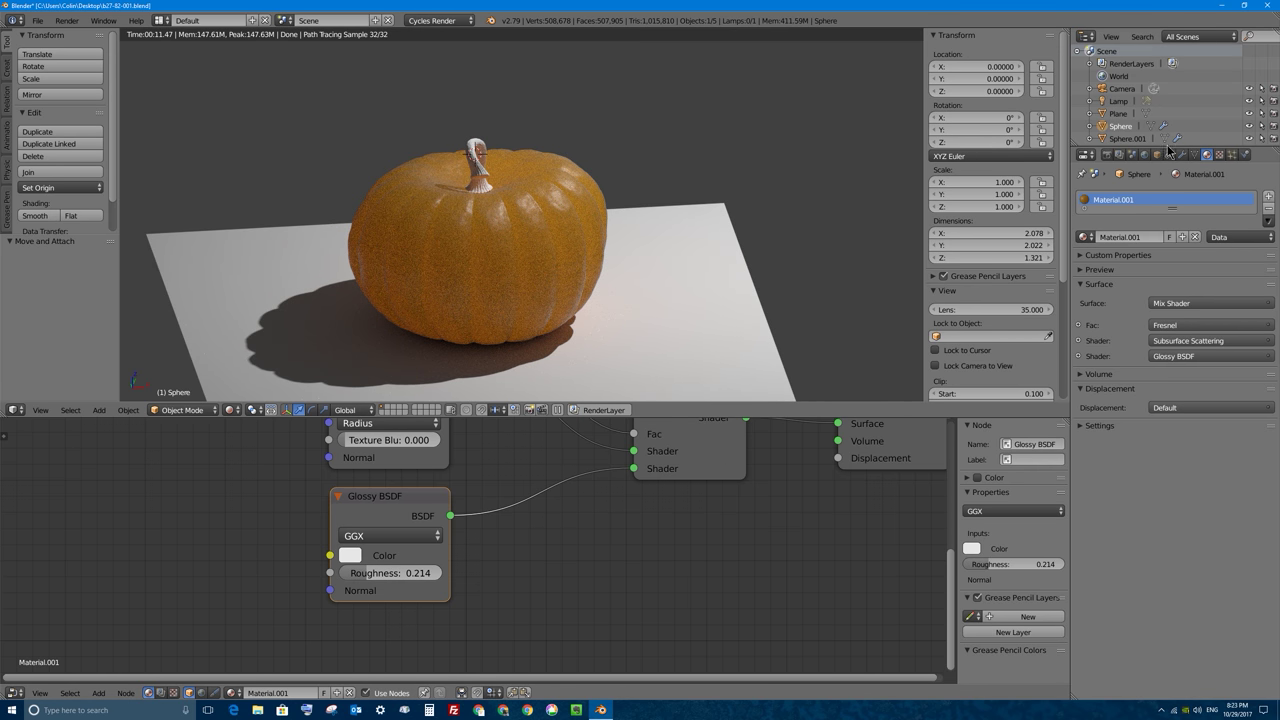
{"action": "left_click", "coordinate": [1107, 155]}
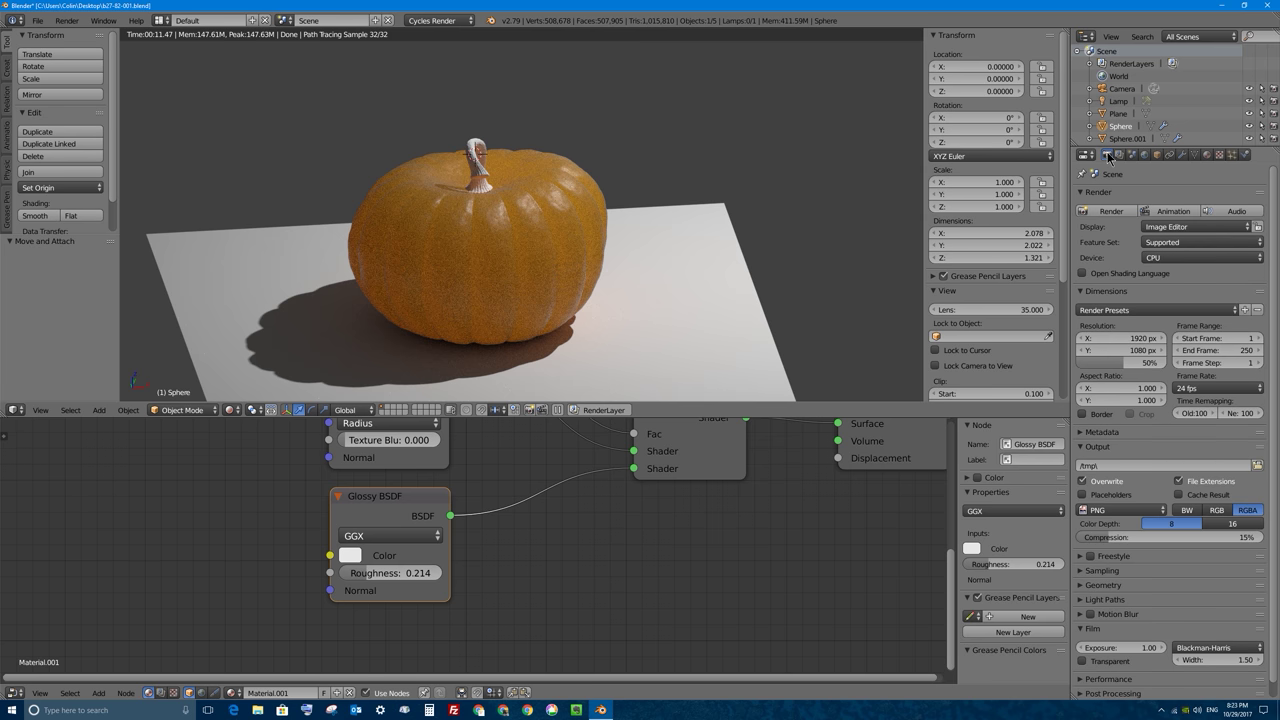
{"action": "left_click", "coordinate": [1156, 259]}
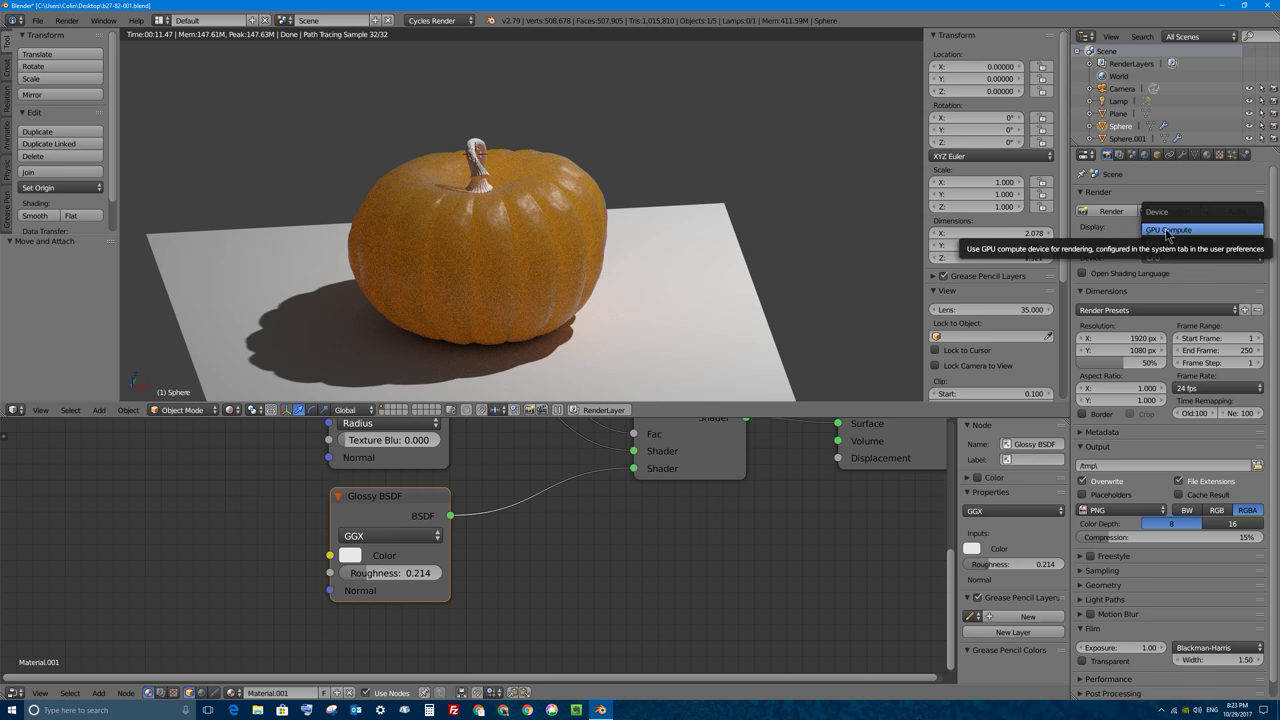
{"action": "left_click", "coordinate": [1166, 231]}
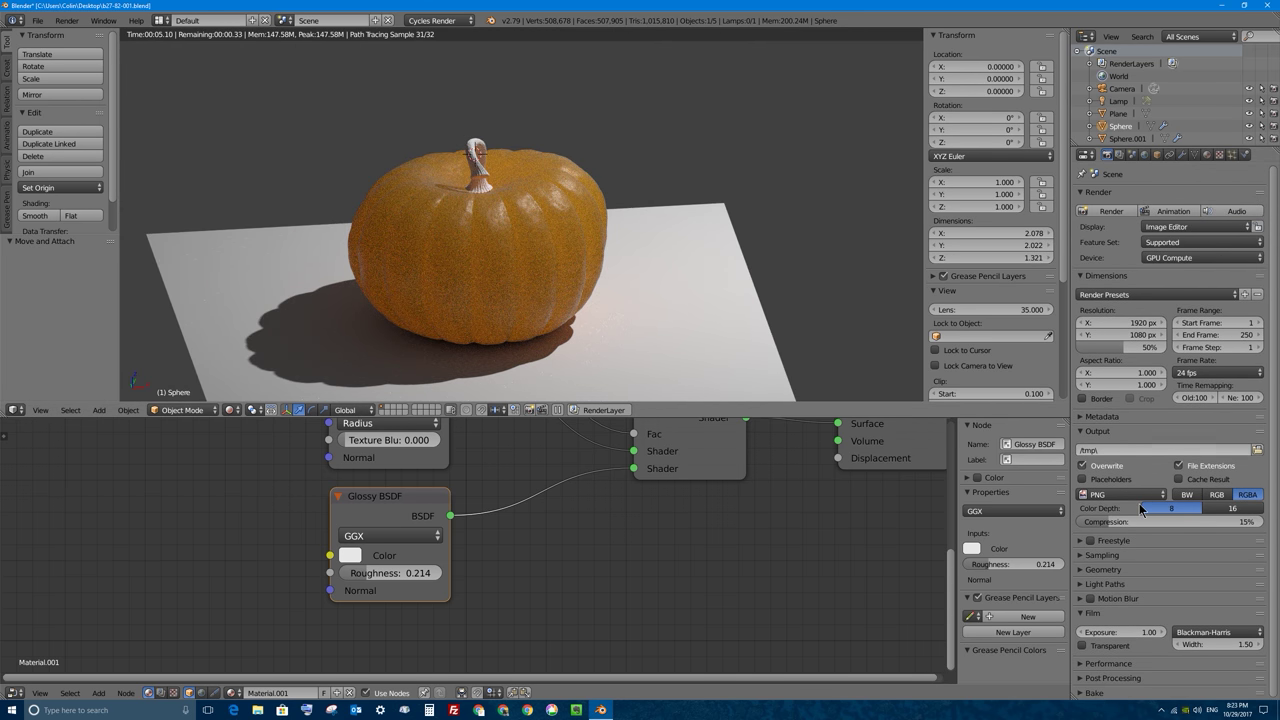
Set the render tile size to 256 by 256 in the Cycles performance settings
{"action": "left_click", "coordinate": [1090, 555]}
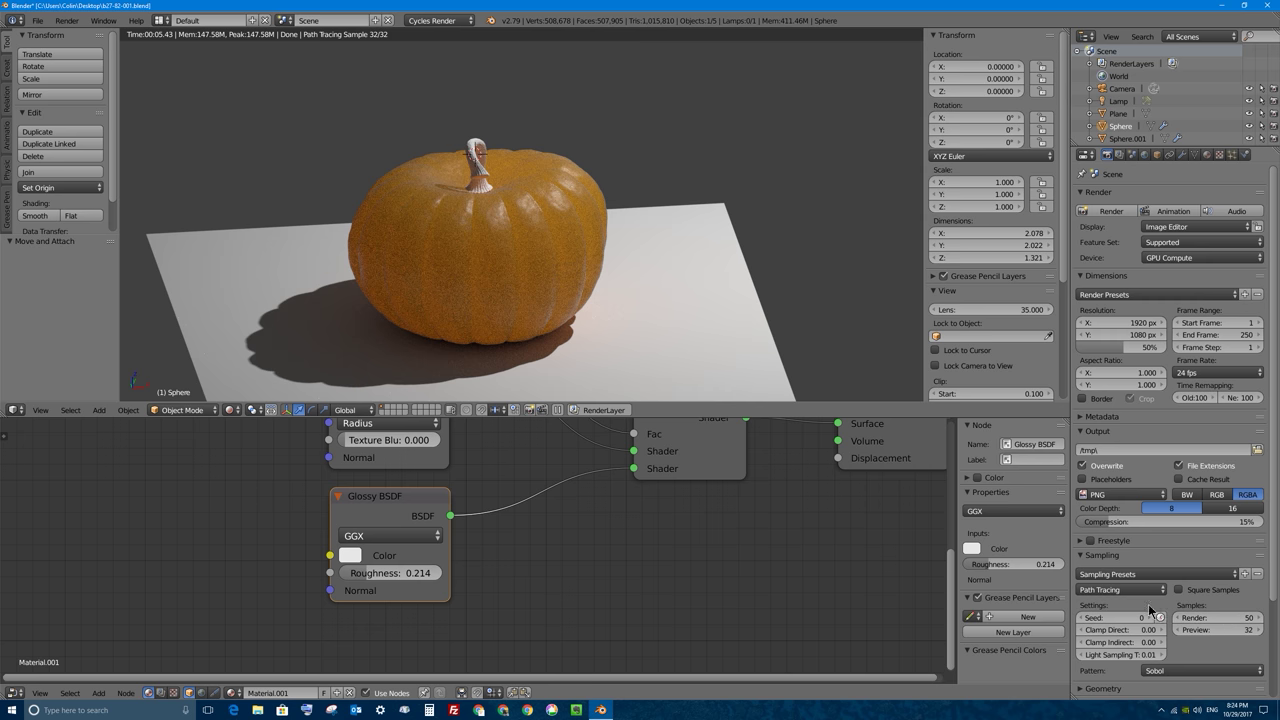
{"action": "scroll", "coordinate": [1173, 566], "scroll_direction": "down", "scroll_amount": 4}
{"action": "left_click", "coordinate": [1104, 663]}
{"action": "scroll", "coordinate": [1130, 640], "scroll_direction": "down", "scroll_amount": 3}
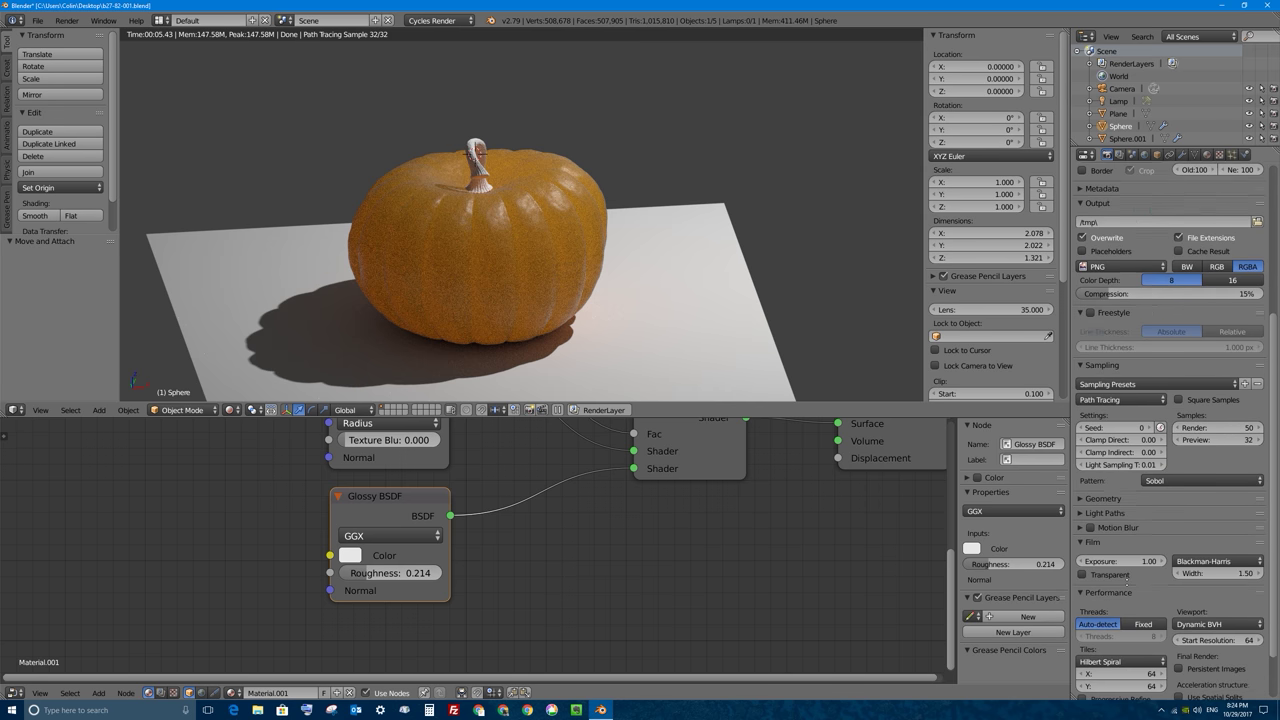
{"action": "left_click", "coordinate": [1133, 613]}
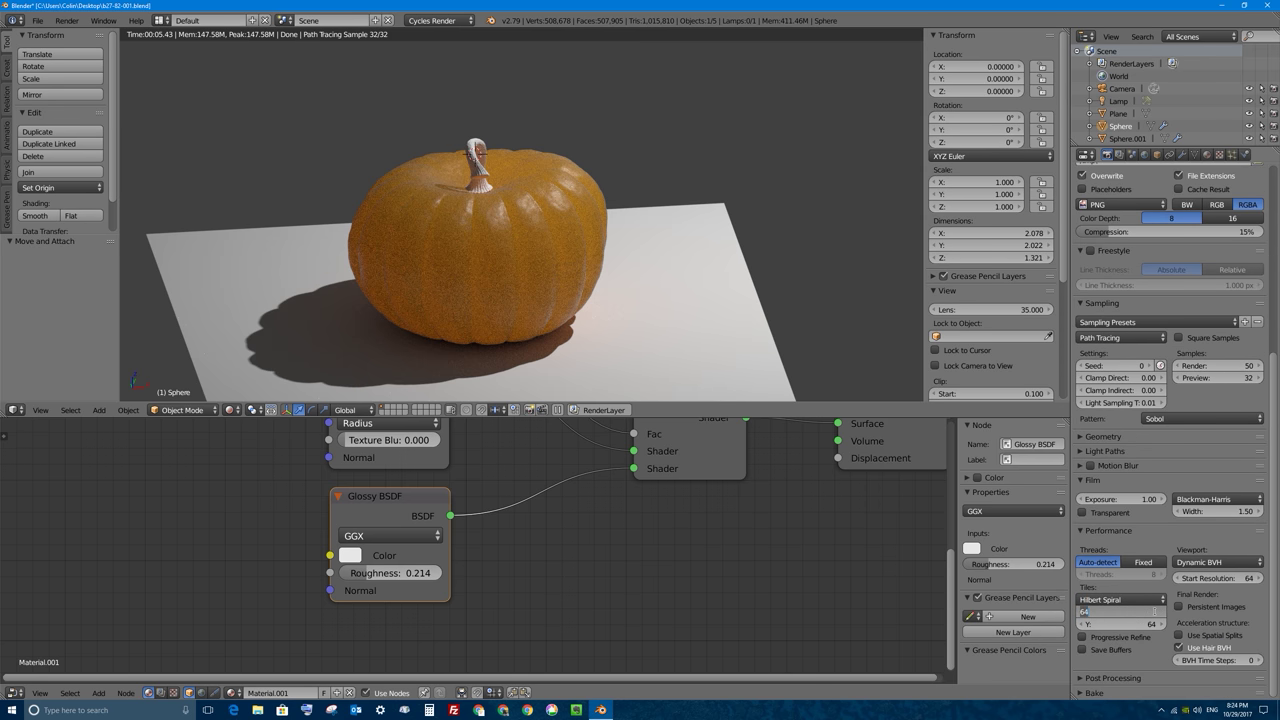
{"action": "type", "text": "256"}
{"action": "key", "text": "Tab"}
{"action": "type", "text": "256"}
{"action": "key", "text": "Return"}
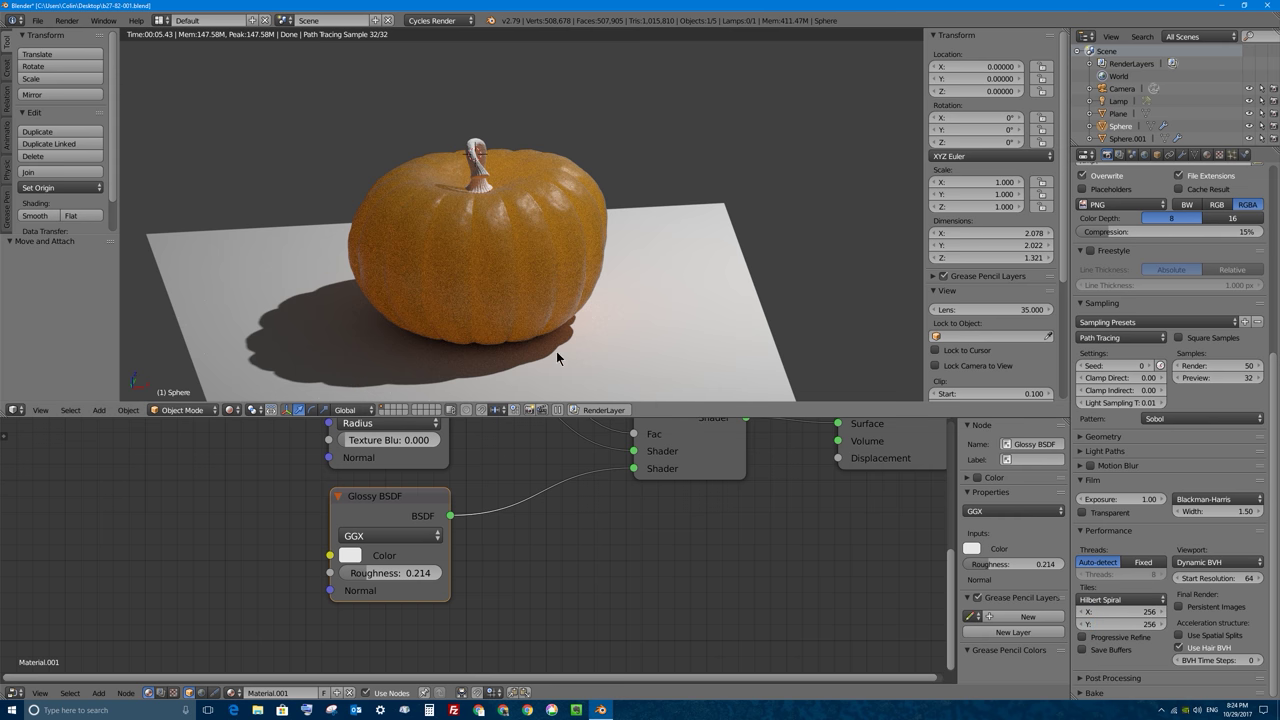
Assign the pumpkin's Material.001 to the stem and make it a separate single-user copy
{"action": "scroll", "coordinate": [473, 544], "scroll_direction": "down", "scroll_amount": 1}
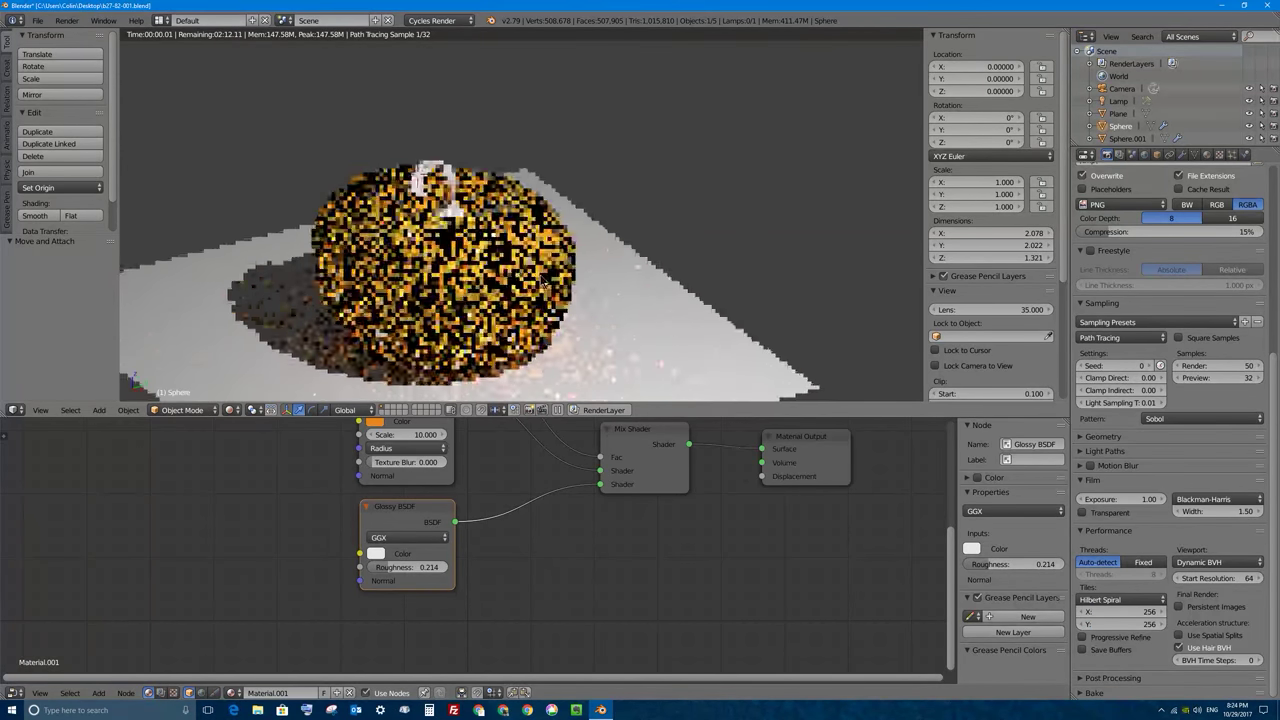
{"action": "right_click", "coordinate": [478, 167]}
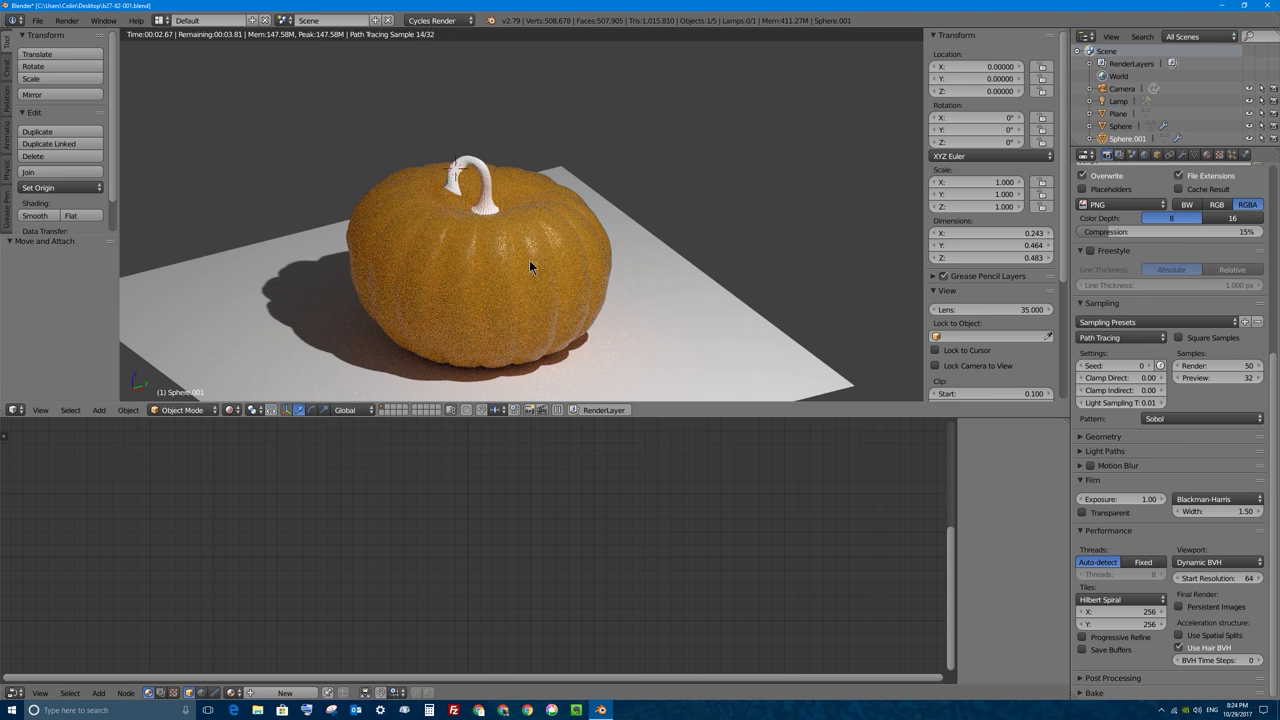
{"action": "left_click", "coordinate": [1206, 154]}
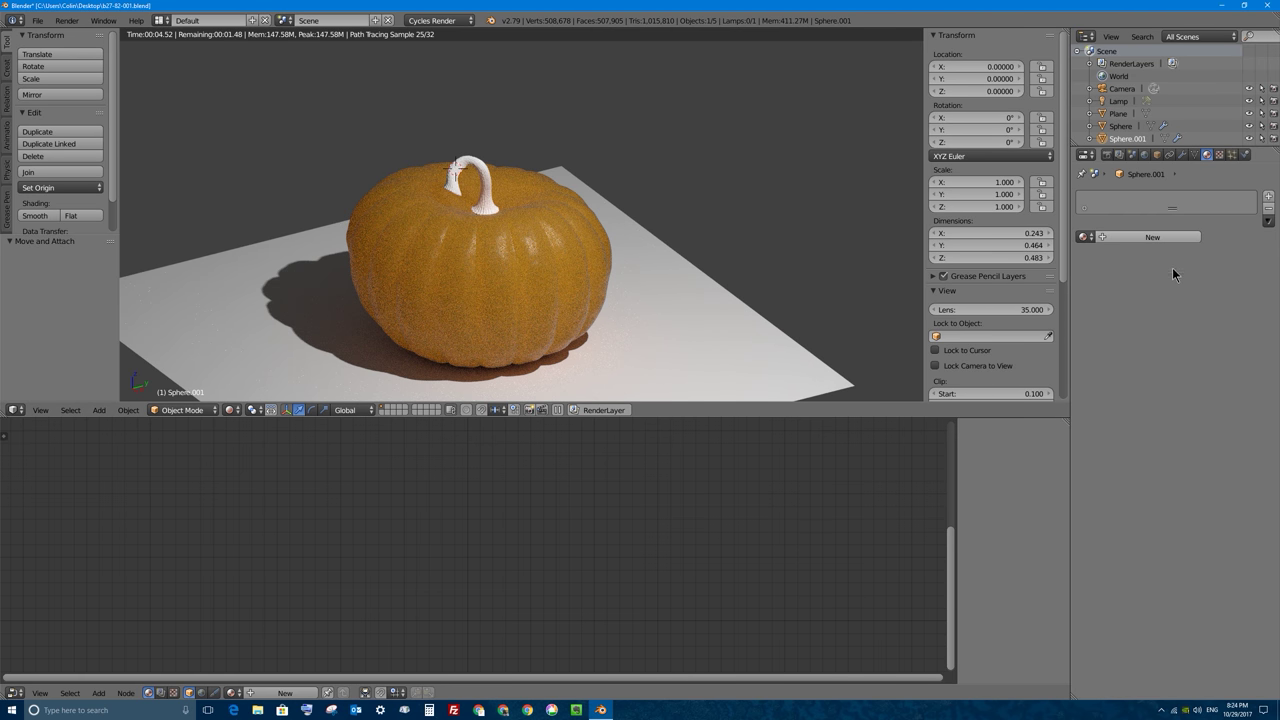
{"action": "left_click", "coordinate": [1087, 237]}
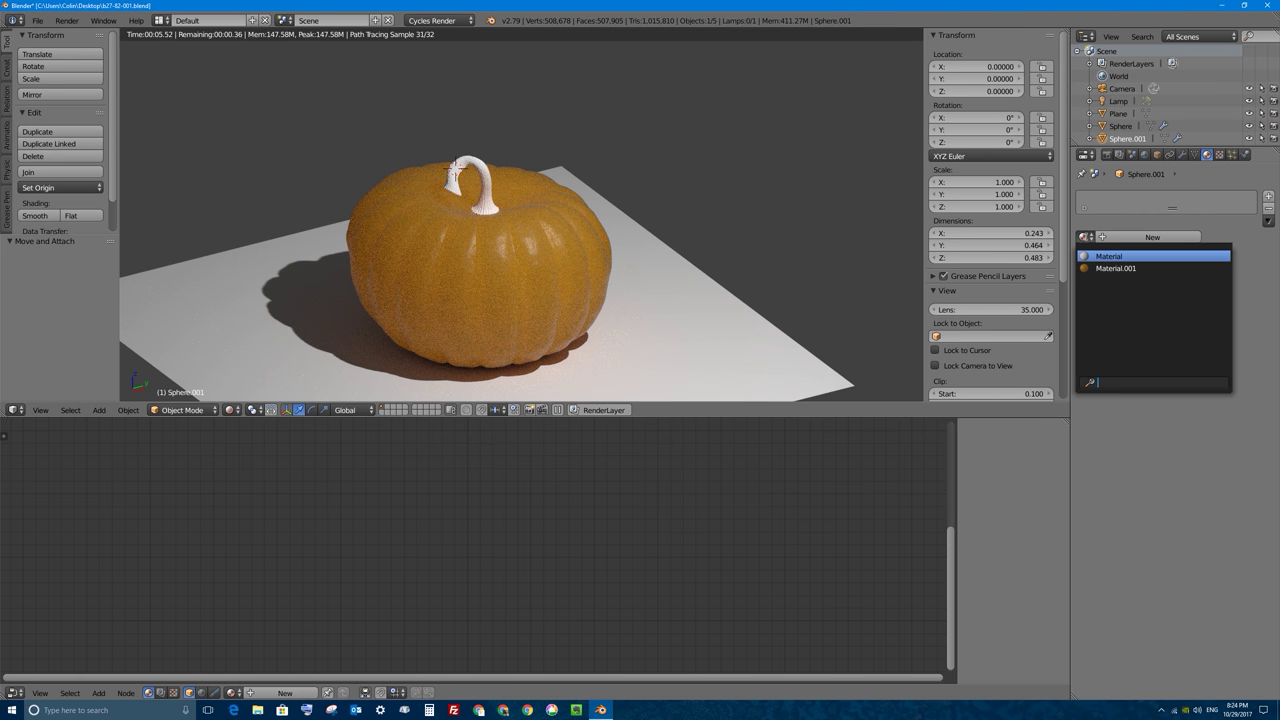
{"action": "left_click", "coordinate": [1113, 270]}
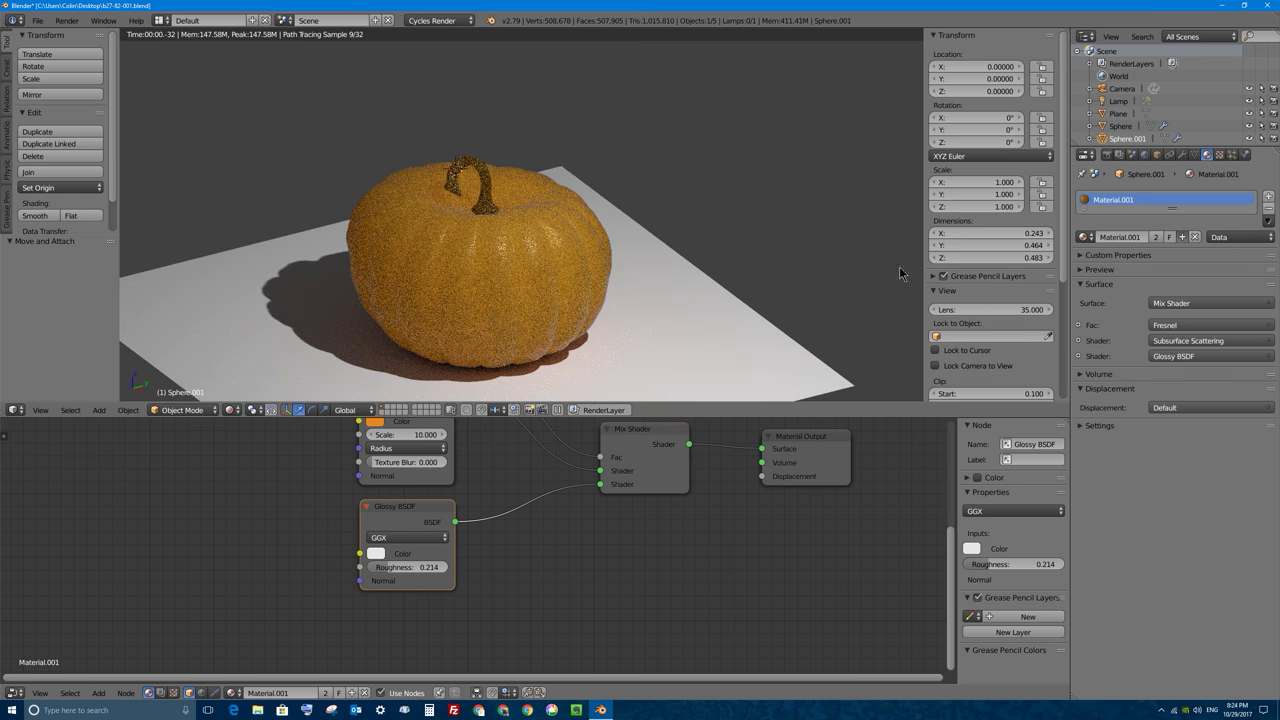
{"action": "left_click", "coordinate": [1182, 237]}
Change the stem material's Subsurface Scattering color from orange to a dark, desaturated brown
{"action": "middle_click_drag", "start_coordinate": [482, 440], "coordinate": [470, 535]}
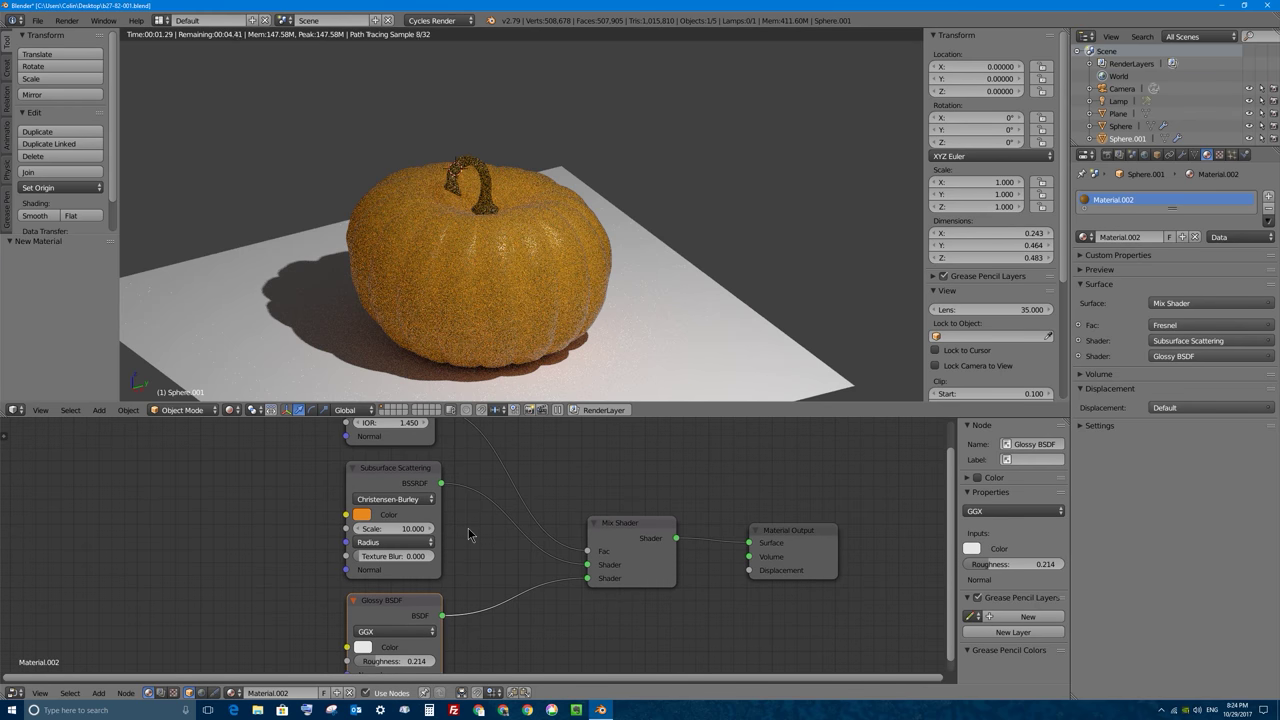
{"action": "left_click", "coordinate": [362, 513]}
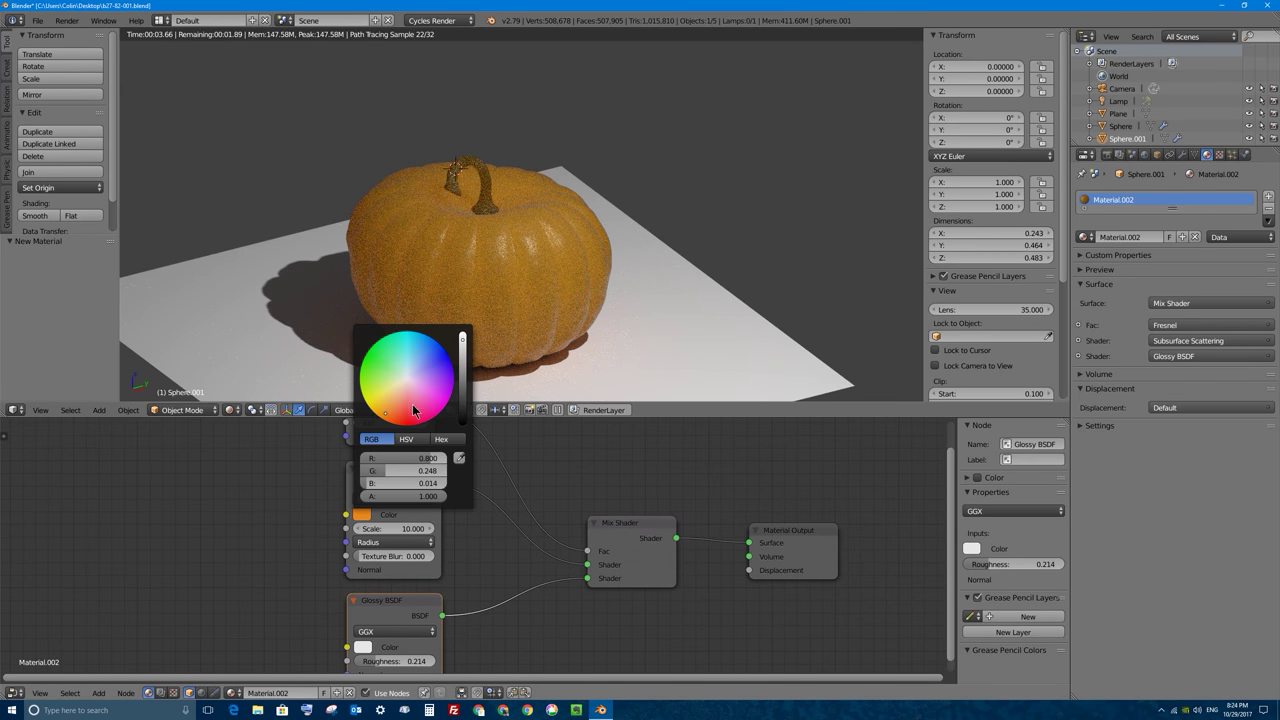
{"action": "scroll", "coordinate": [389, 414], "scroll_direction": "down", "scroll_amount": 5}
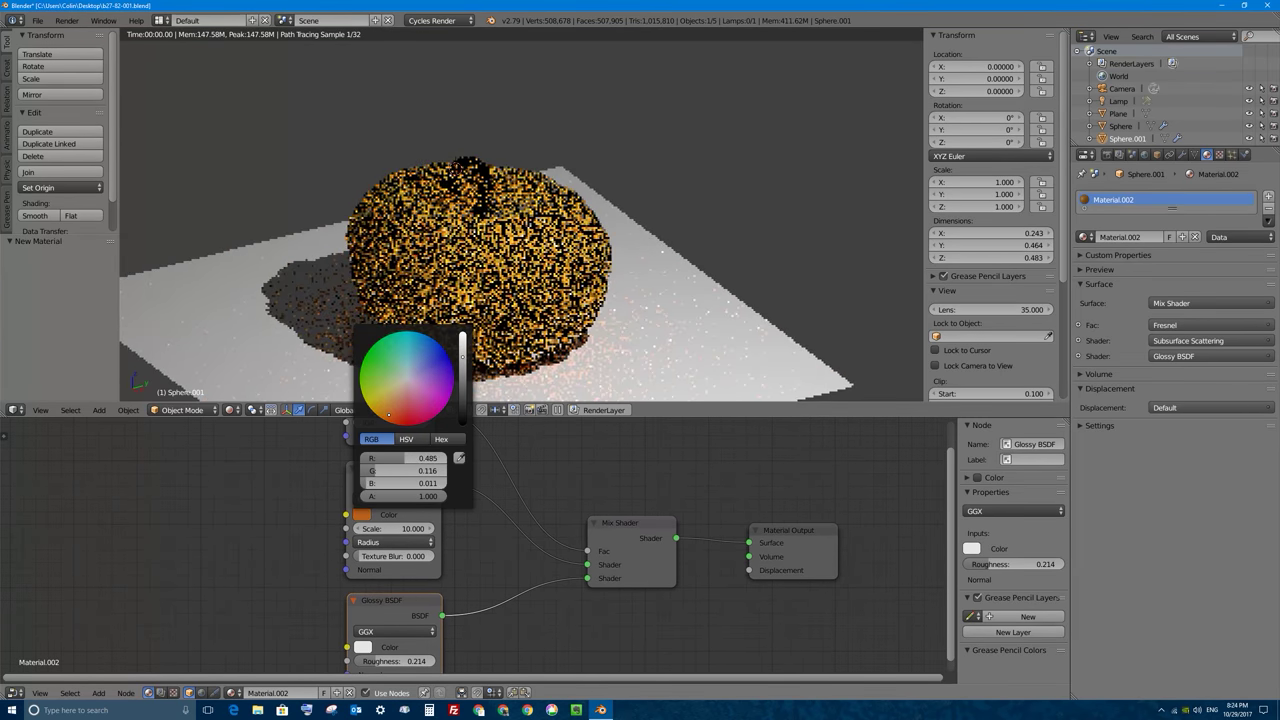
{"action": "scroll", "coordinate": [389, 414], "scroll_direction": "down", "scroll_amount": 8}
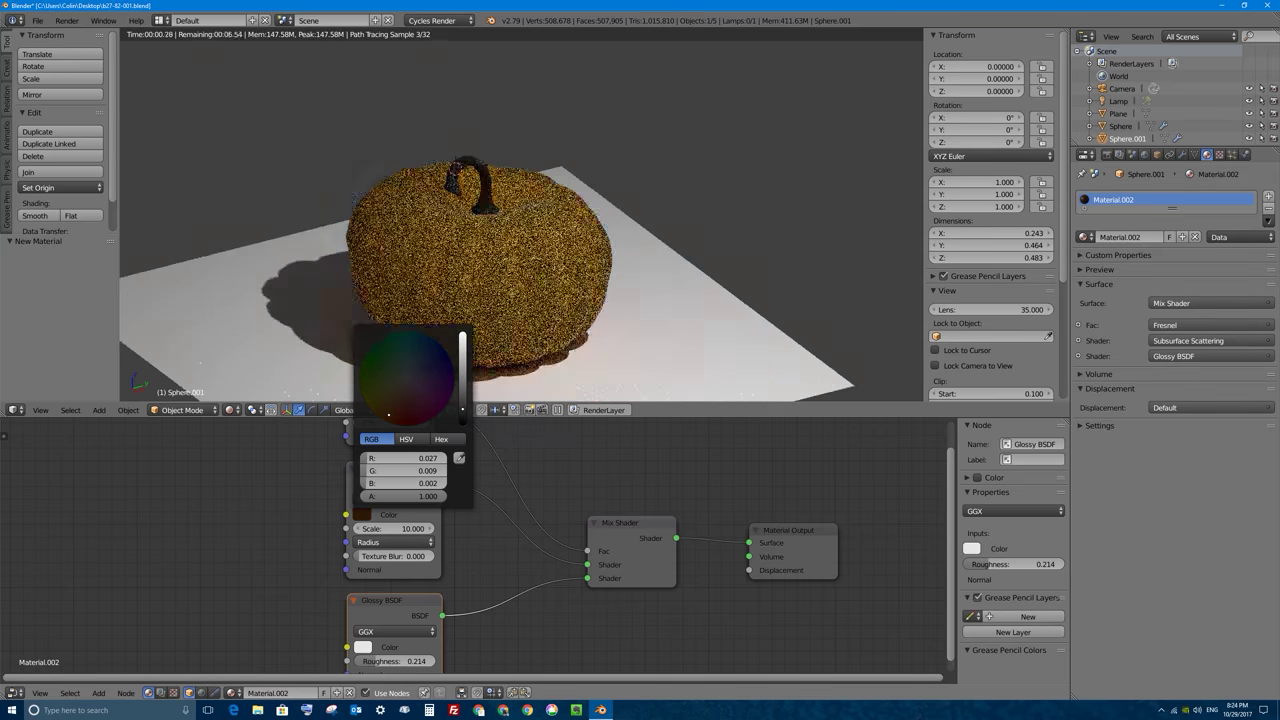
{"action": "scroll", "coordinate": [450, 447], "scroll_direction": "up", "scroll_amount": 3}
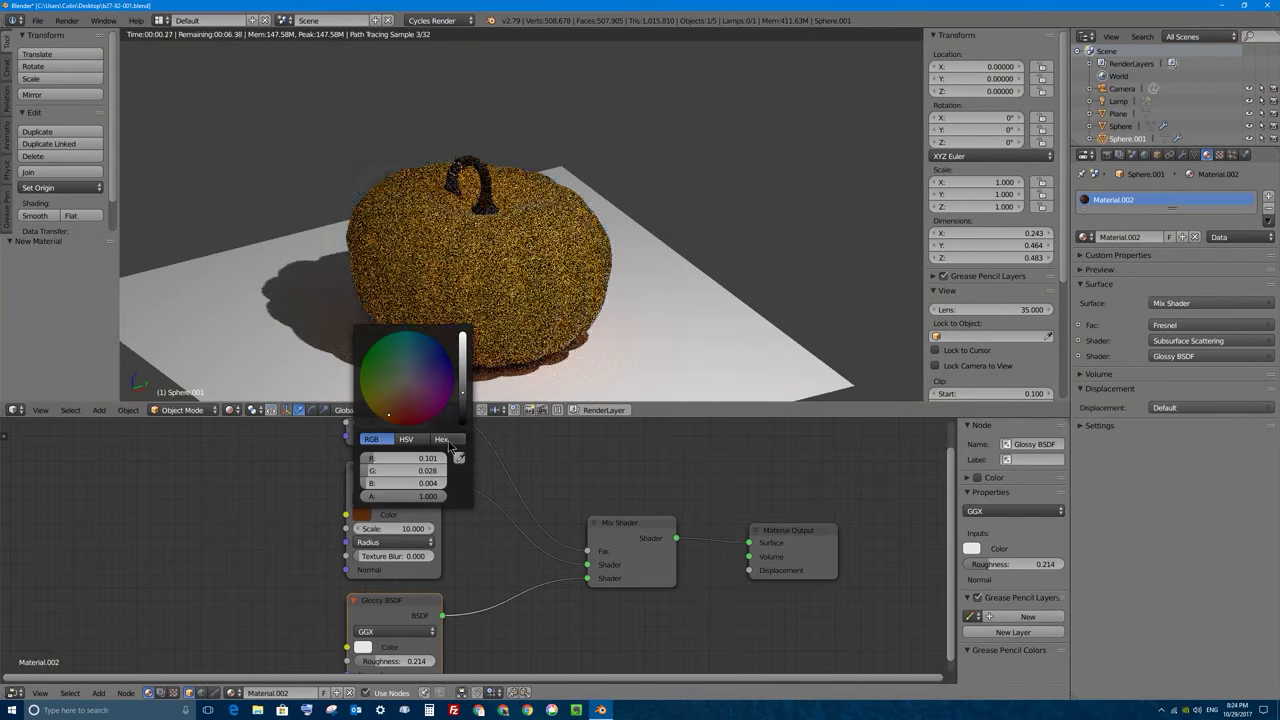
{"action": "left_click", "coordinate": [362, 515]}
{"action": "left_click_drag", "start_coordinate": [388, 414], "coordinate": [396, 387]}
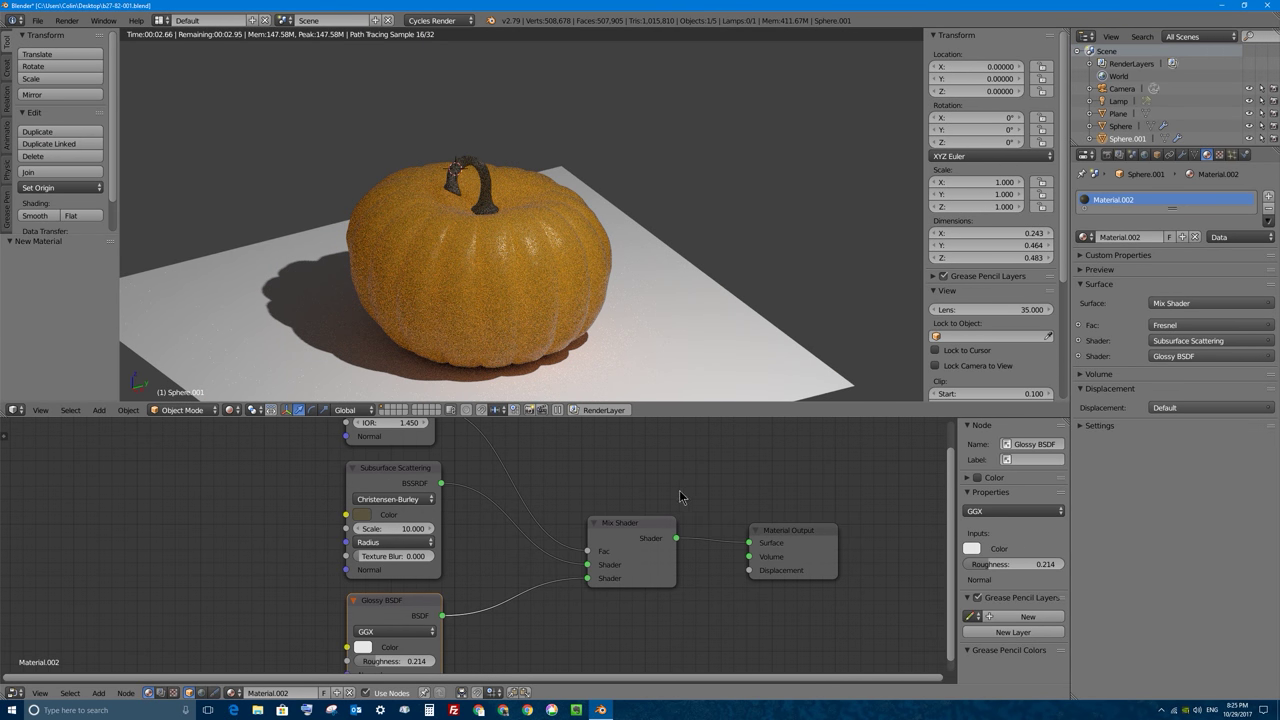
Enlarge the 3D view slightly and set the world background color to black
{"action": "left_click_drag", "start_coordinate": [660, 403], "coordinate": [636, 447]}
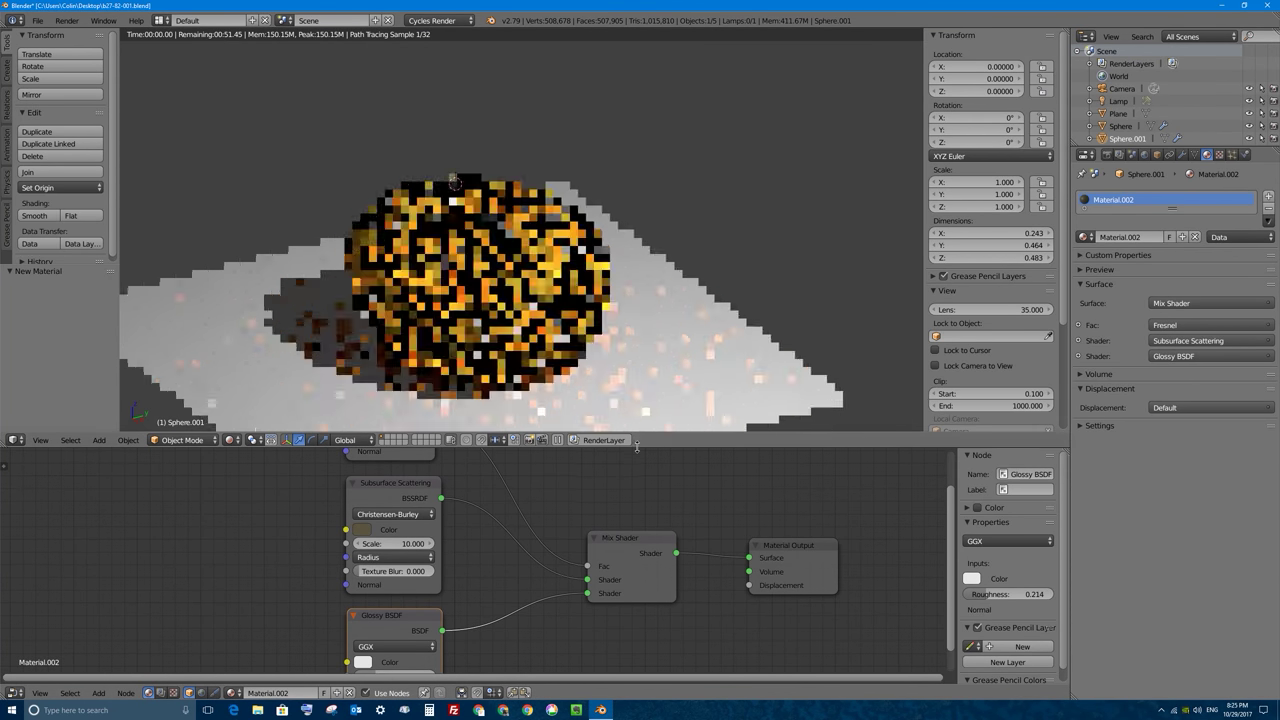
{"action": "left_click", "coordinate": [1145, 155]}
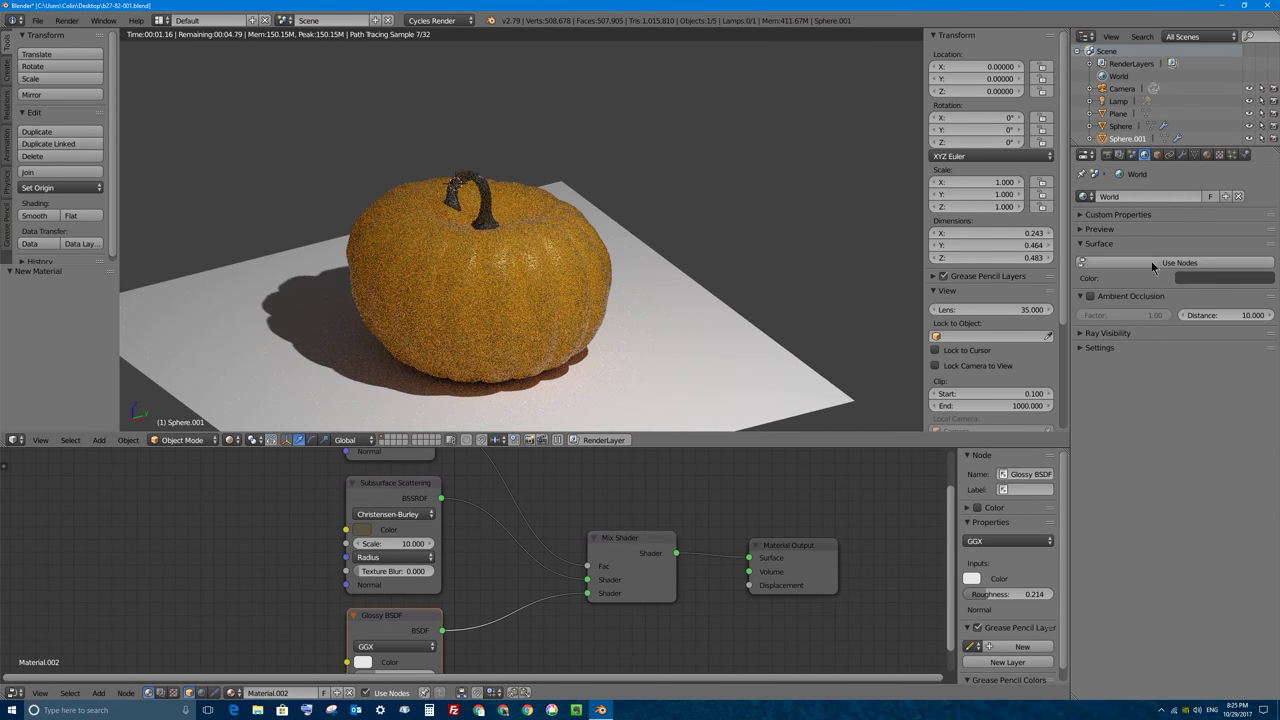
{"action": "left_click", "coordinate": [1220, 279]}
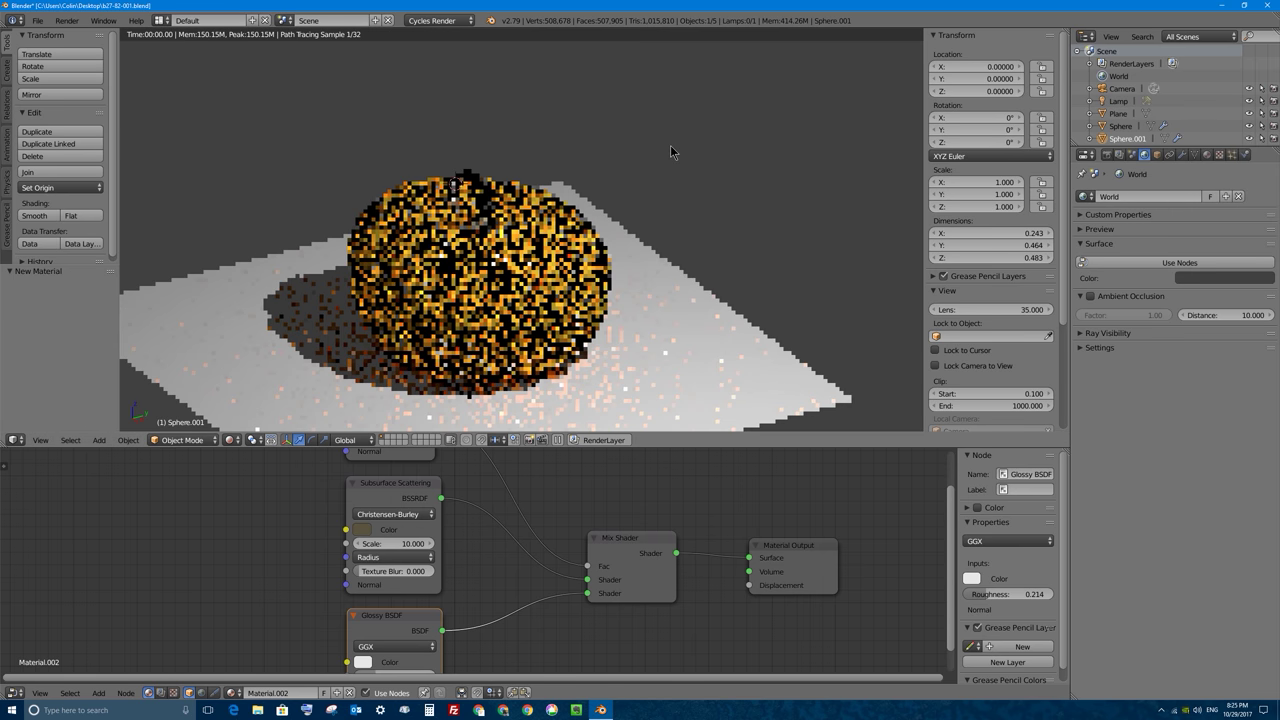
{"action": "left_click", "coordinate": [1223, 278]}
{"action": "left_click_drag", "start_coordinate": [1266, 186], "coordinate": [1266, 200]}
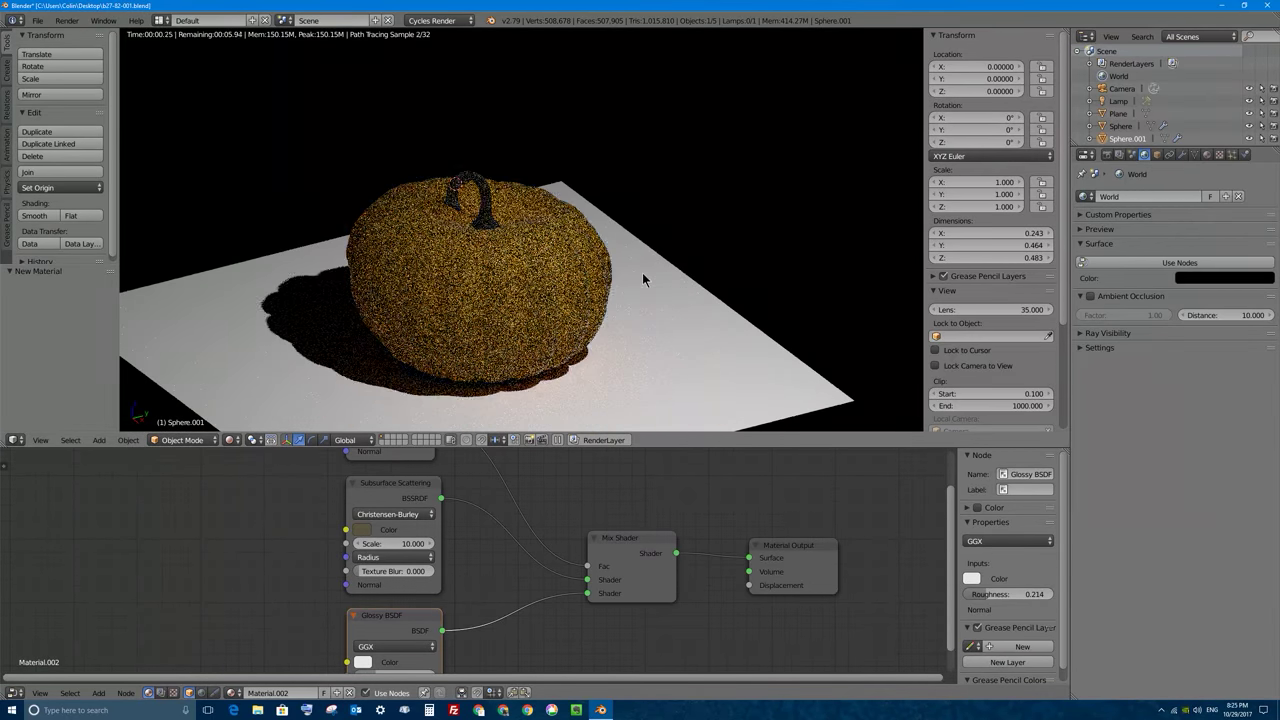
Set the area lamp's emission strength to 100 and its X and Y size to 1
{"action": "left_click", "coordinate": [1118, 102]}
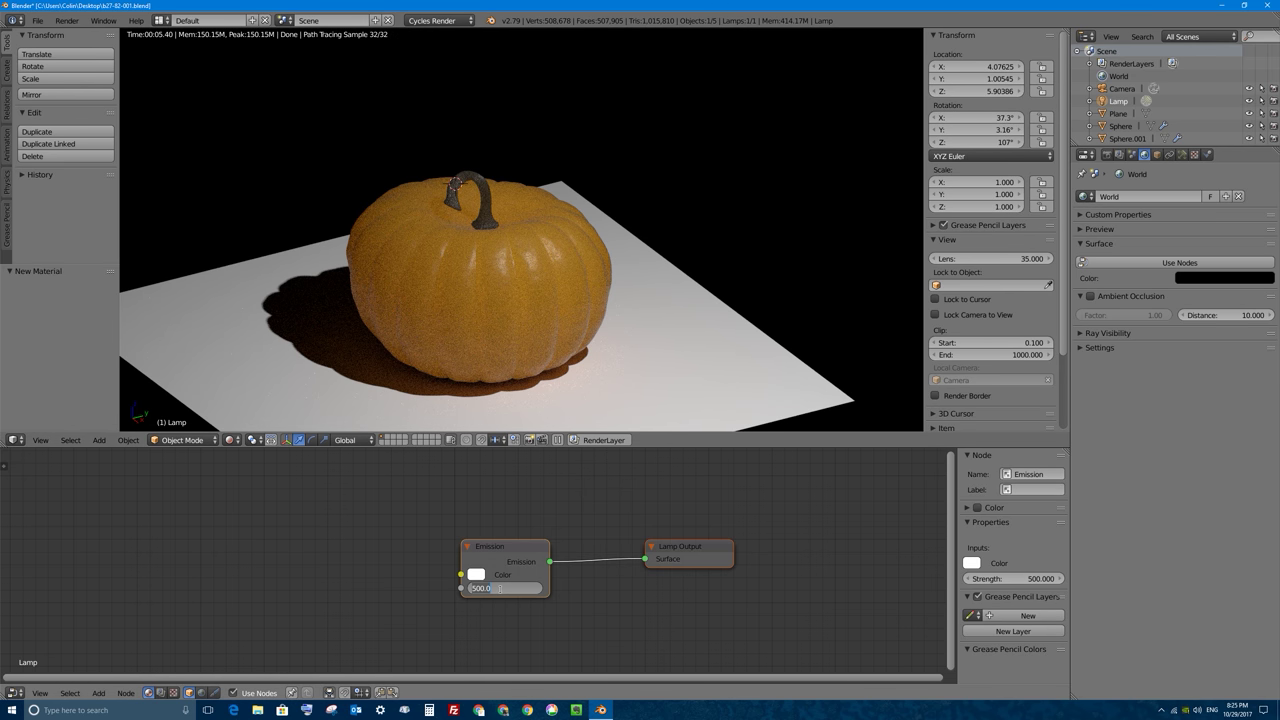
{"action": "key", "text": "Return"}
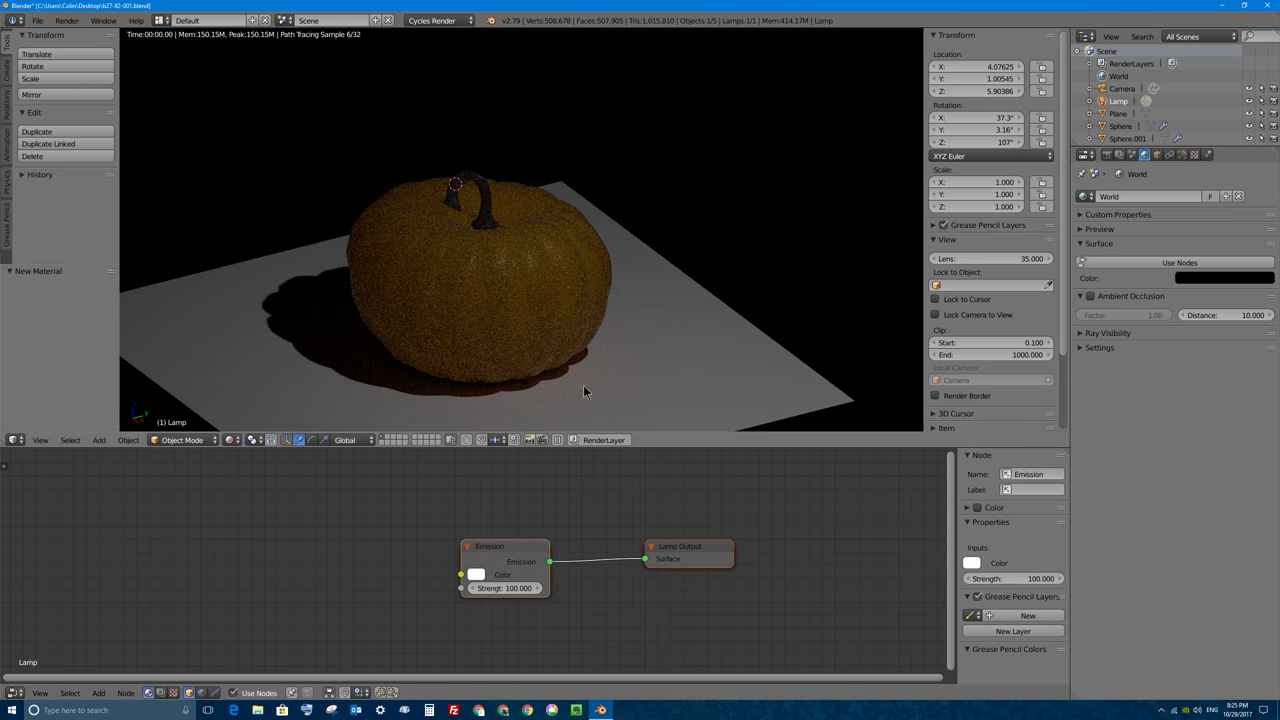
{"action": "left_click", "coordinate": [1183, 155]}
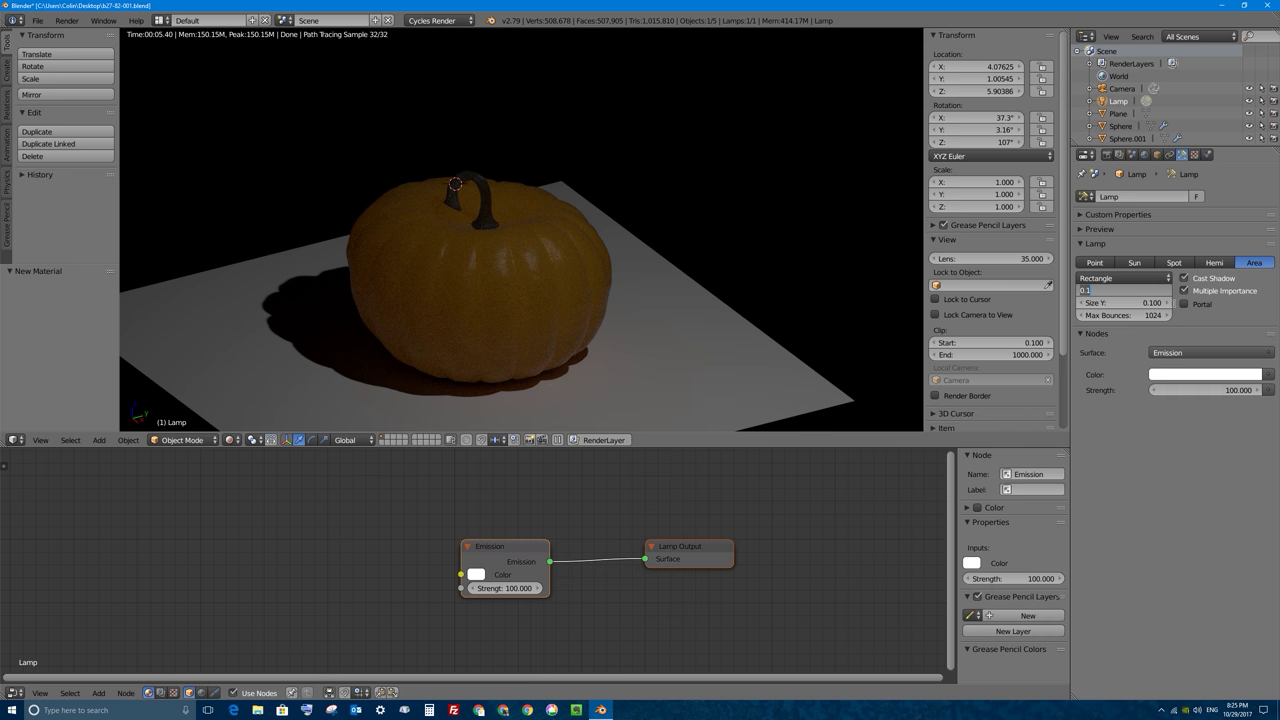
{"action": "type", "text": "1"}
{"action": "key", "text": "Return"}
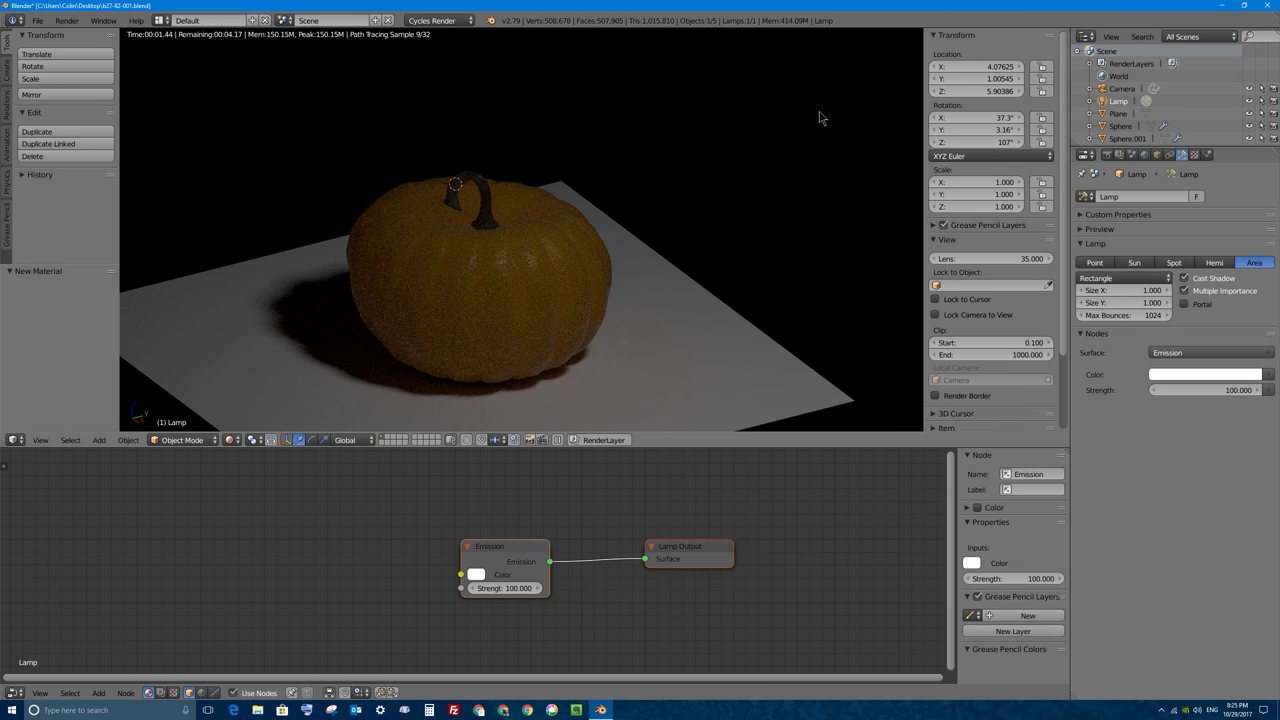
Split the 3D view into two side-by-side viewports and hide both sidebars in the rendered one
{"action": "left_click_drag", "start_coordinate": [1066, 31], "coordinate": [500, 48]}
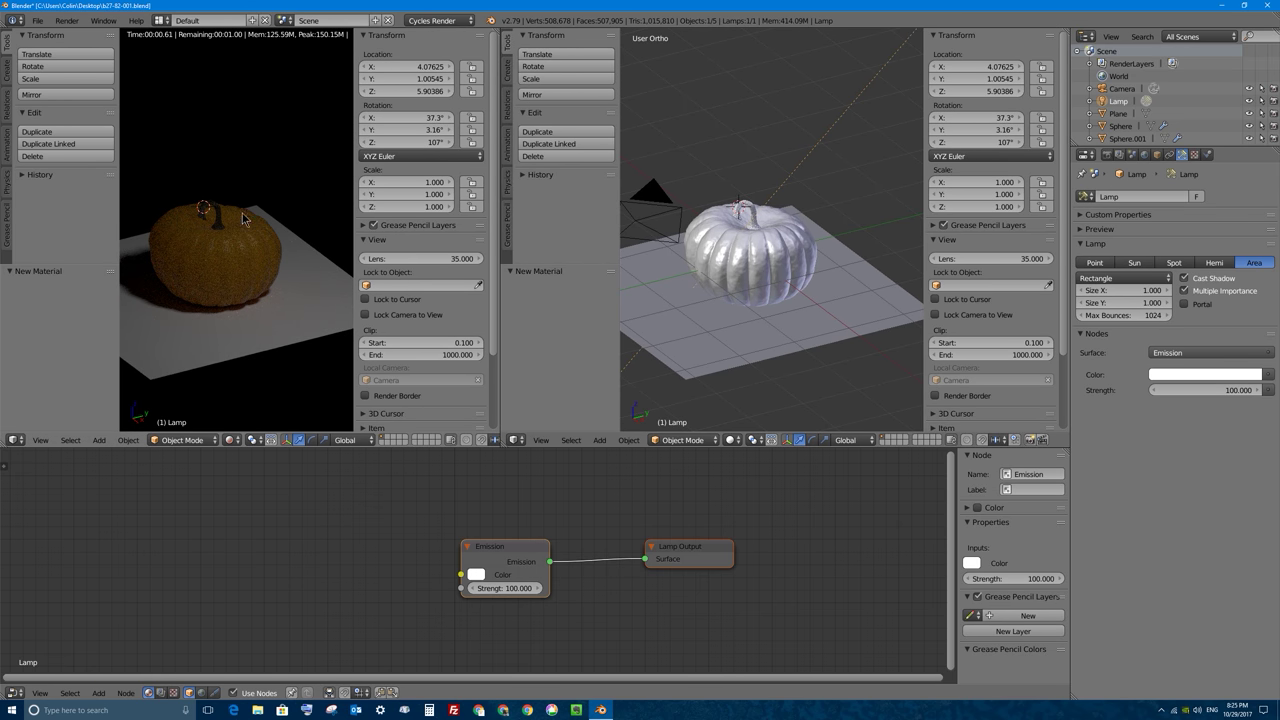
{"action": "key", "text": "t"}
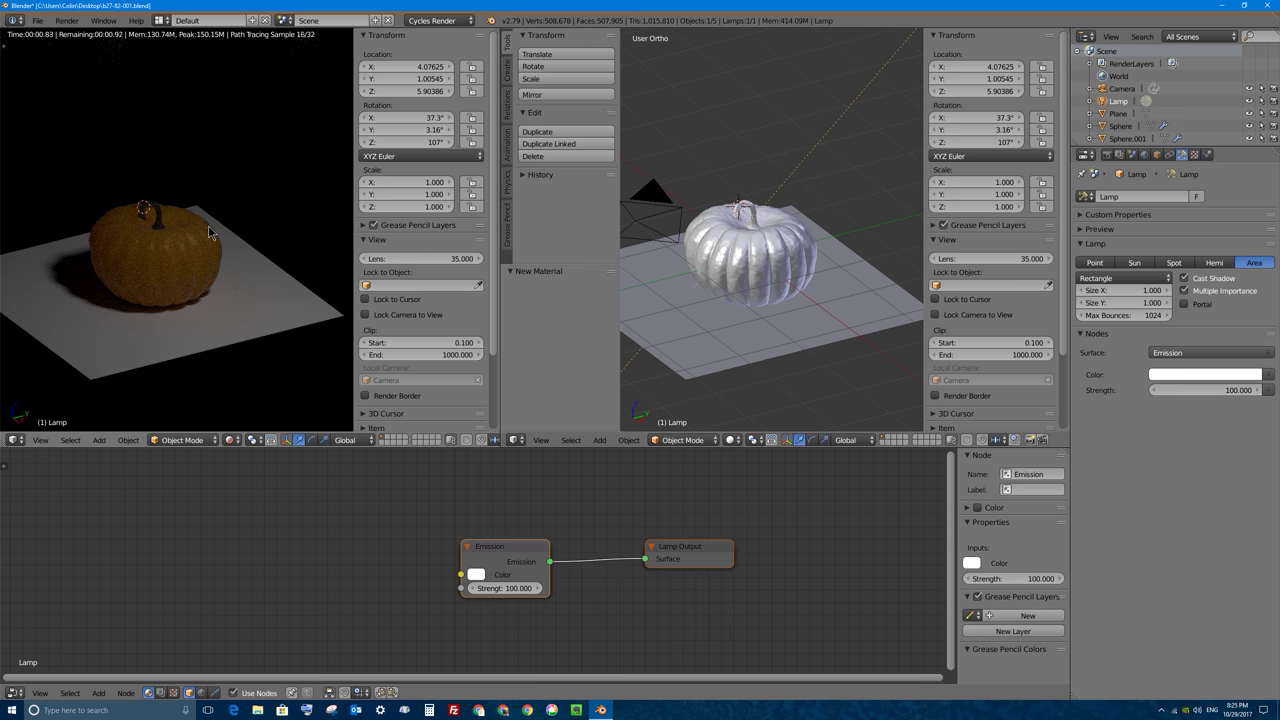
{"action": "key", "text": "n"}
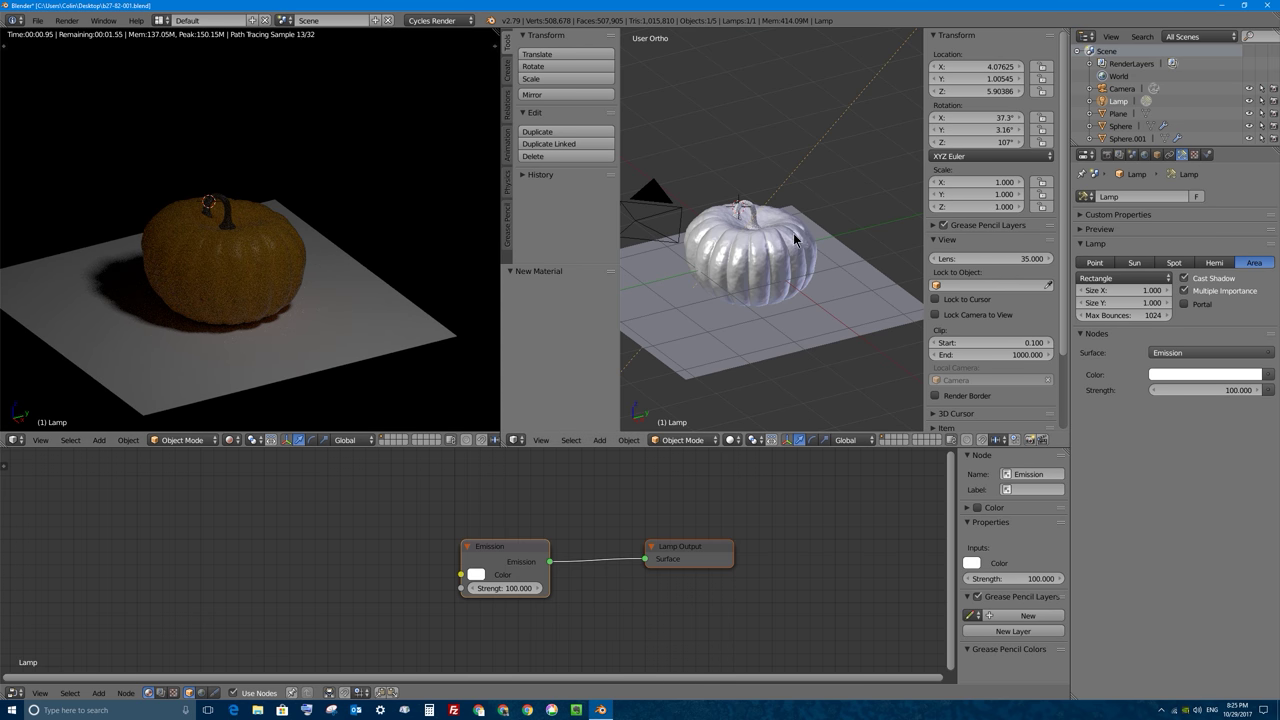
Move the area lamp closer to the pumpkin, to about X 2.78, Y -2.03, Z 3.77, and clear its rotation
{"action": "key", "text": "Home"}
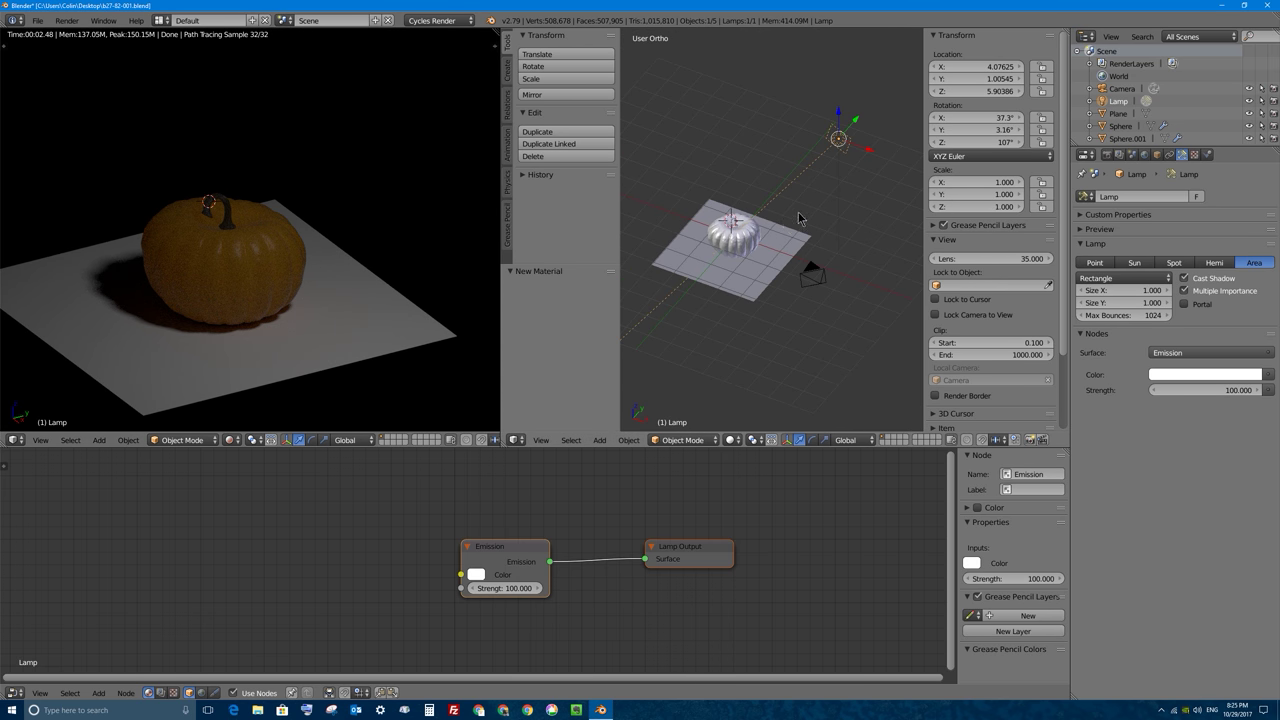
{"action": "key", "text": "g"}
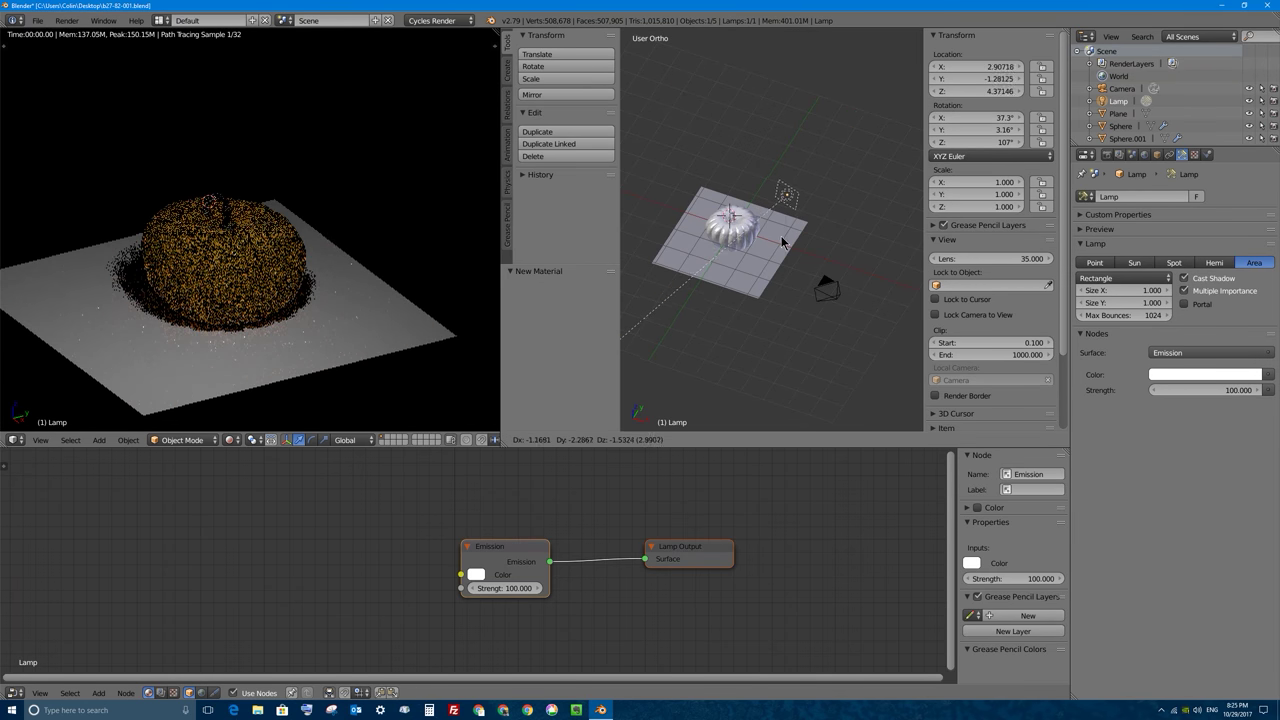
{"action": "left_click", "coordinate": [769, 262]}
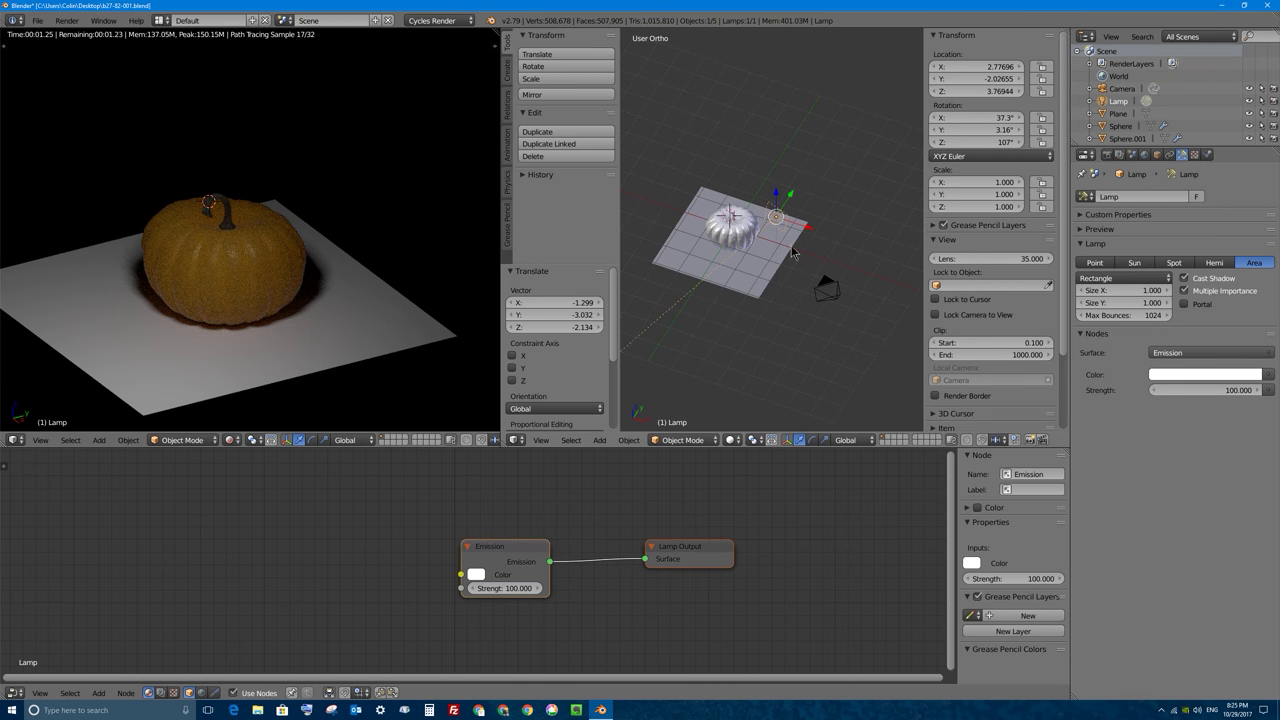
{"action": "key", "text": "alt+r"}
Move the area lamp behind the pumpkin in the top view, to about X 0.04, Y 2.67
{"action": "key", "text": "KP_1"}
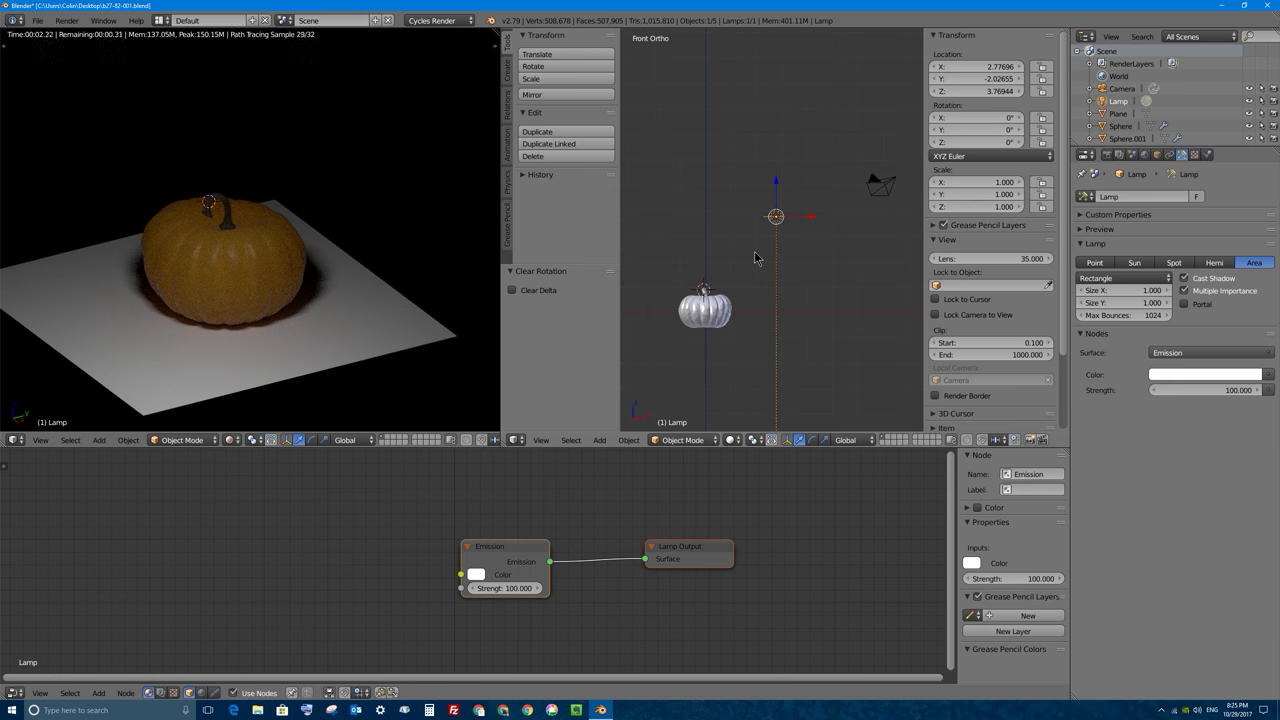
{"action": "key", "text": "KP_7"}
{"action": "key", "text": "g"}
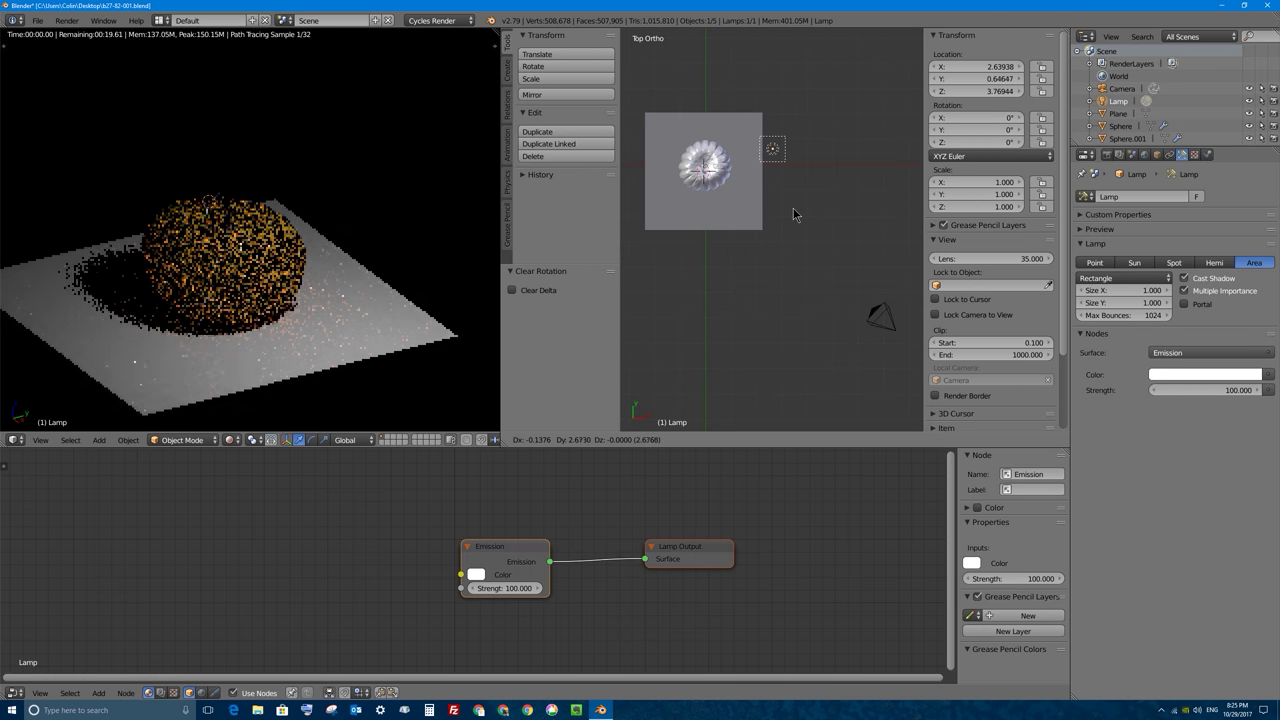
{"action": "left_click", "coordinate": [793, 208]}
{"action": "key", "text": "g"}
{"action": "left_click", "coordinate": [726, 151]}
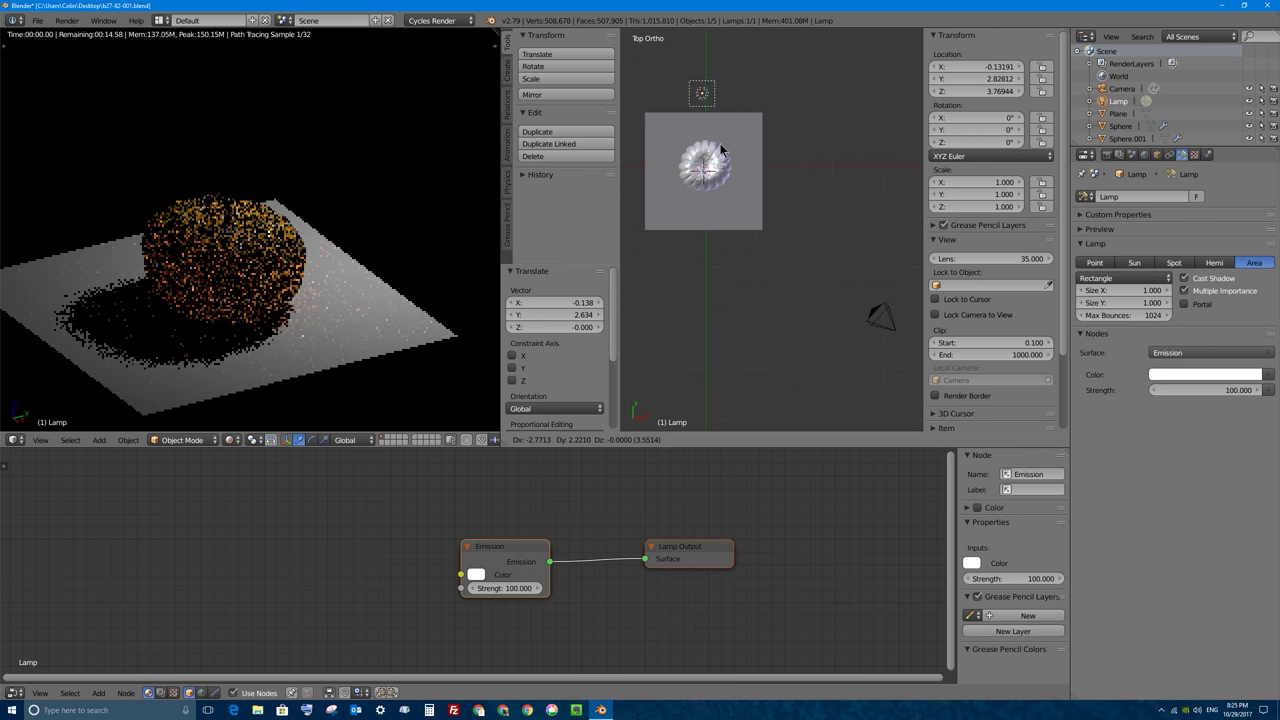
Lower the lamp to about Y 2.49, Z 0.84 and tilt it toward the pumpkin, to about -81.3° on X
{"action": "key", "text": "KP_3"}
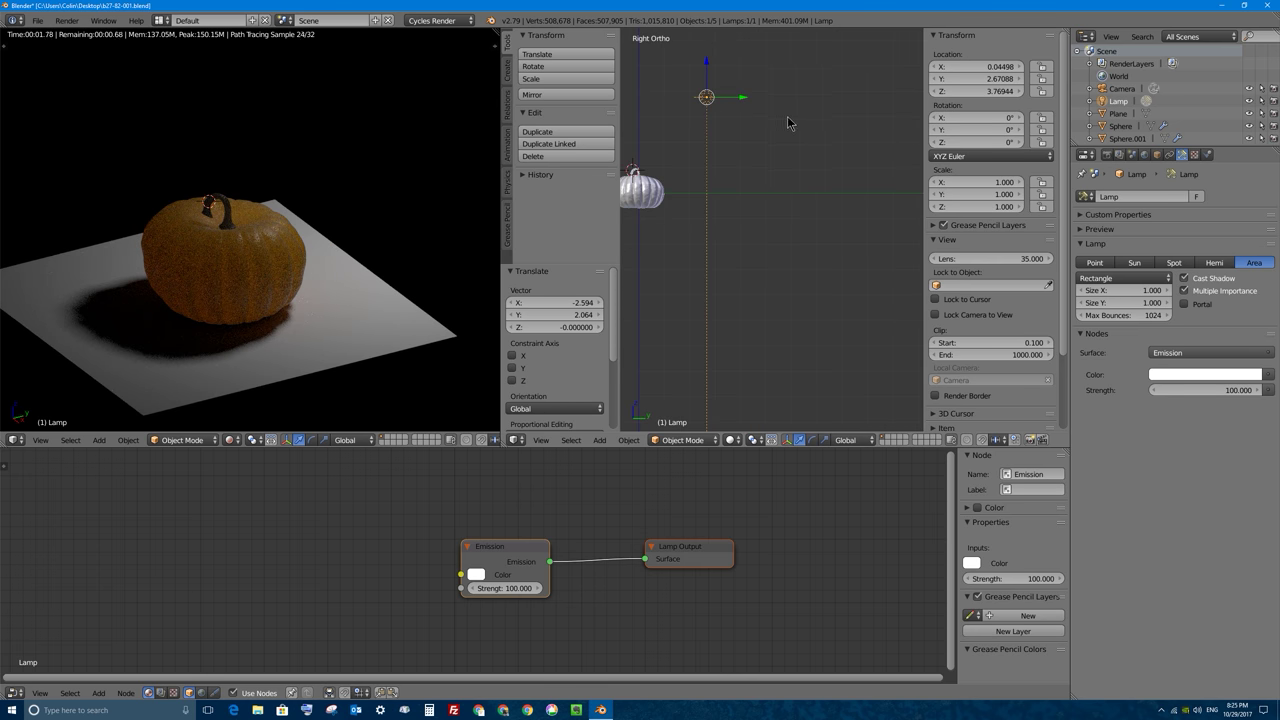
{"action": "key", "text": "r"}
{"action": "left_click", "coordinate": [728, 222]}
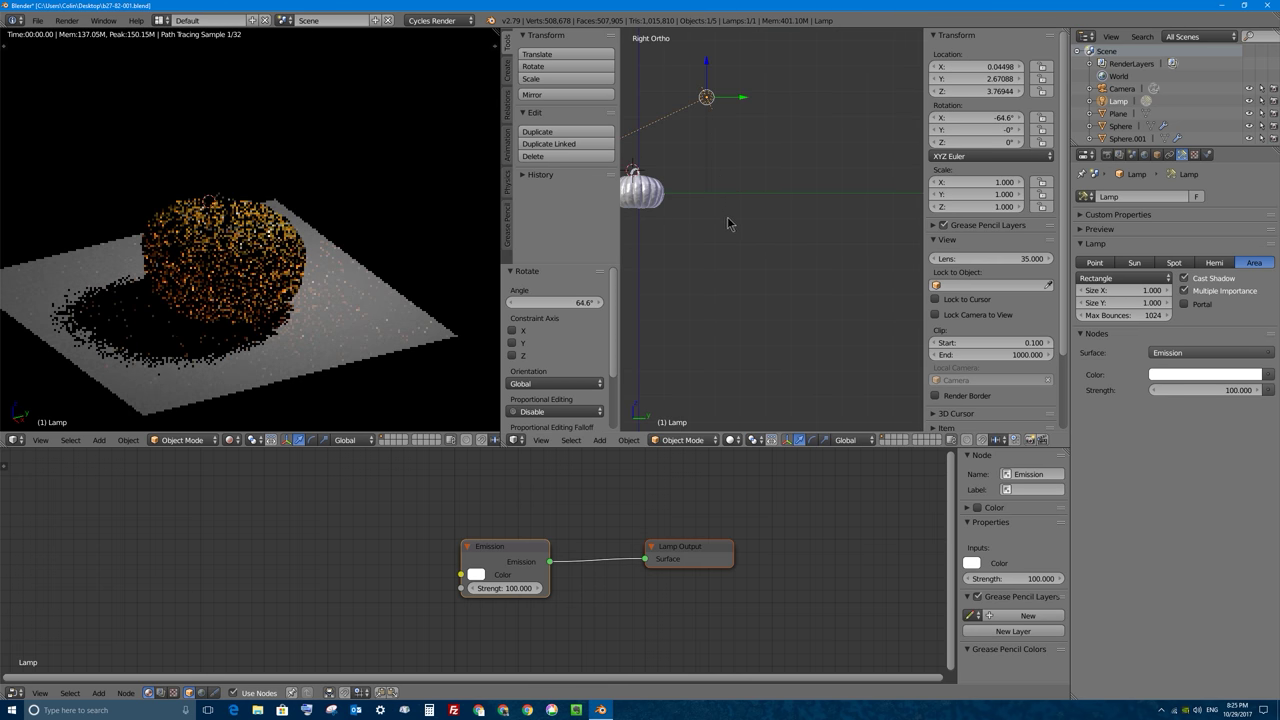
{"action": "key", "text": "g"}
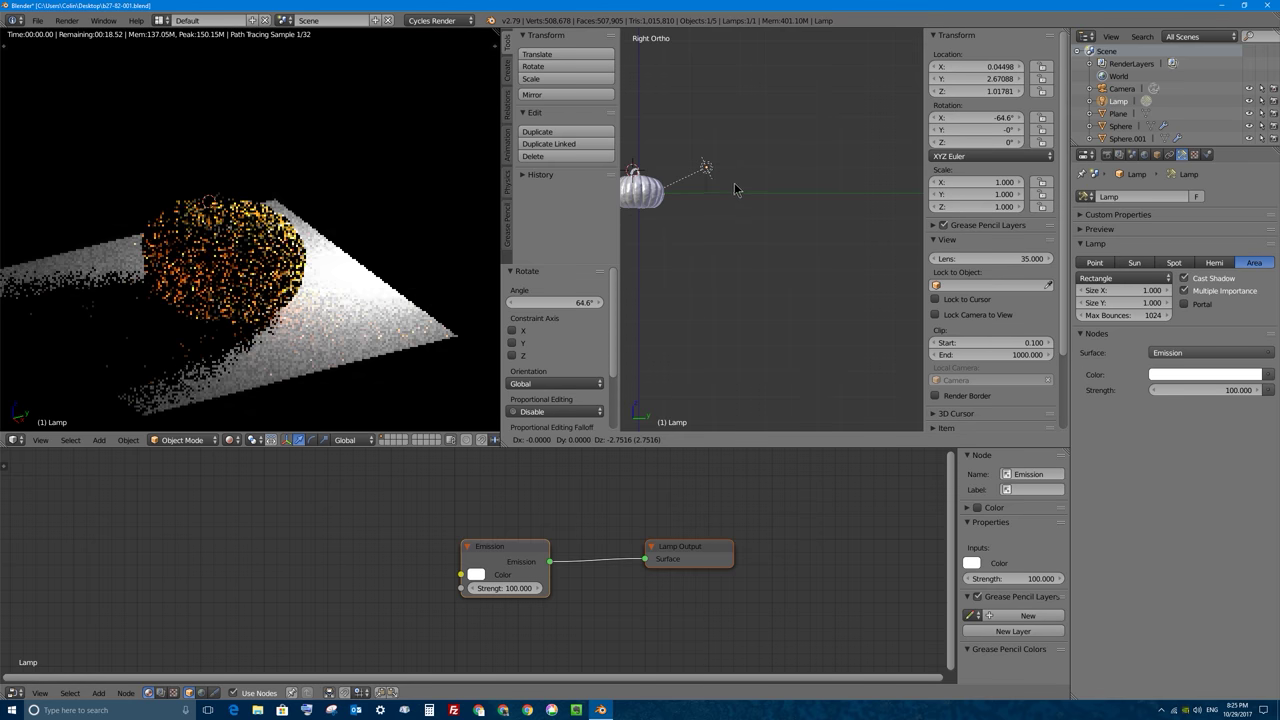
{"action": "left_click", "coordinate": [731, 194]}
{"action": "key", "text": "r"}
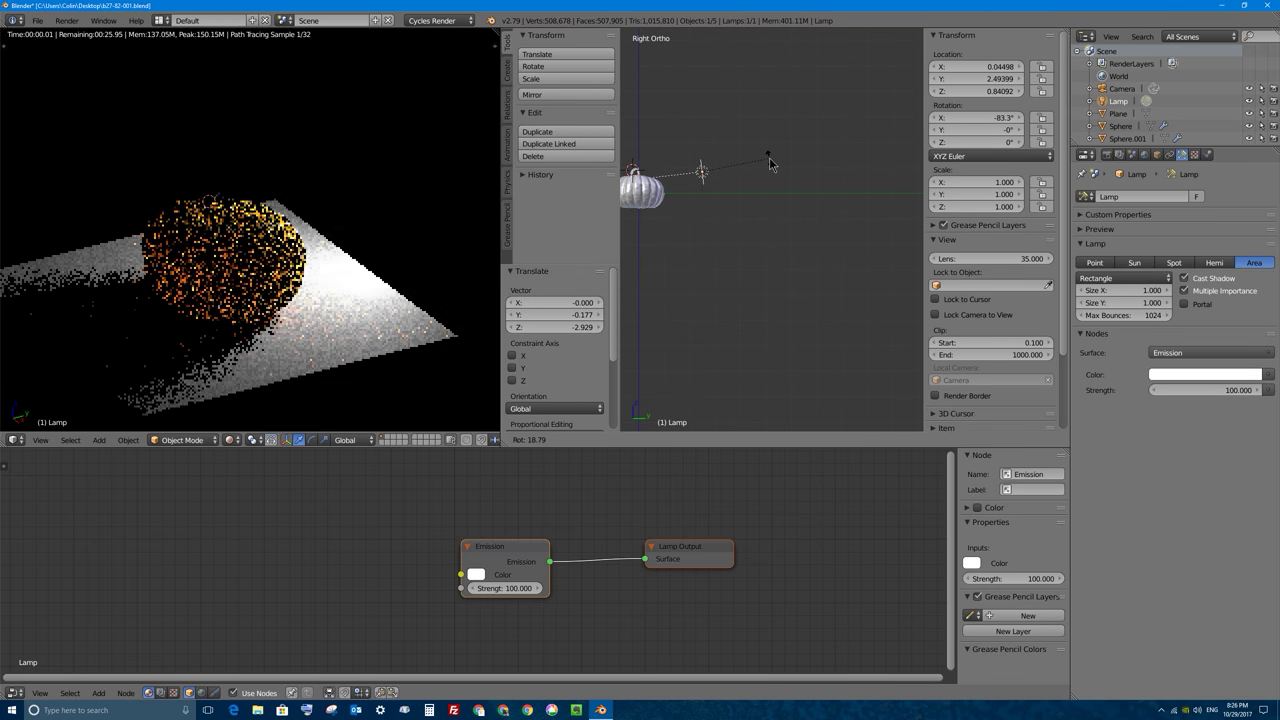
{"action": "left_click", "coordinate": [769, 164]}
{"action": "middle_click_drag", "start_coordinate": [720, 200], "coordinate": [770, 200], "text": "shift"}
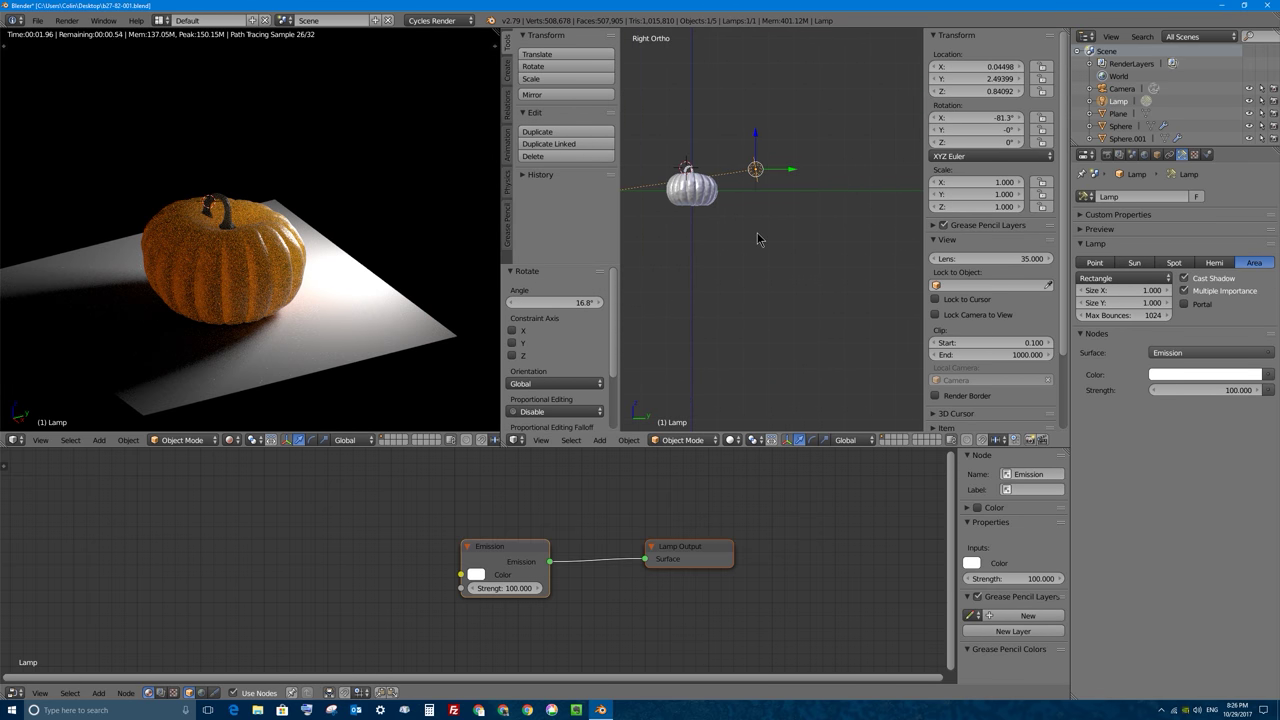
Lock the camera to the view and frame the pumpkin closer from a lower, frontal angle
{"action": "key", "text": "KP_0"}
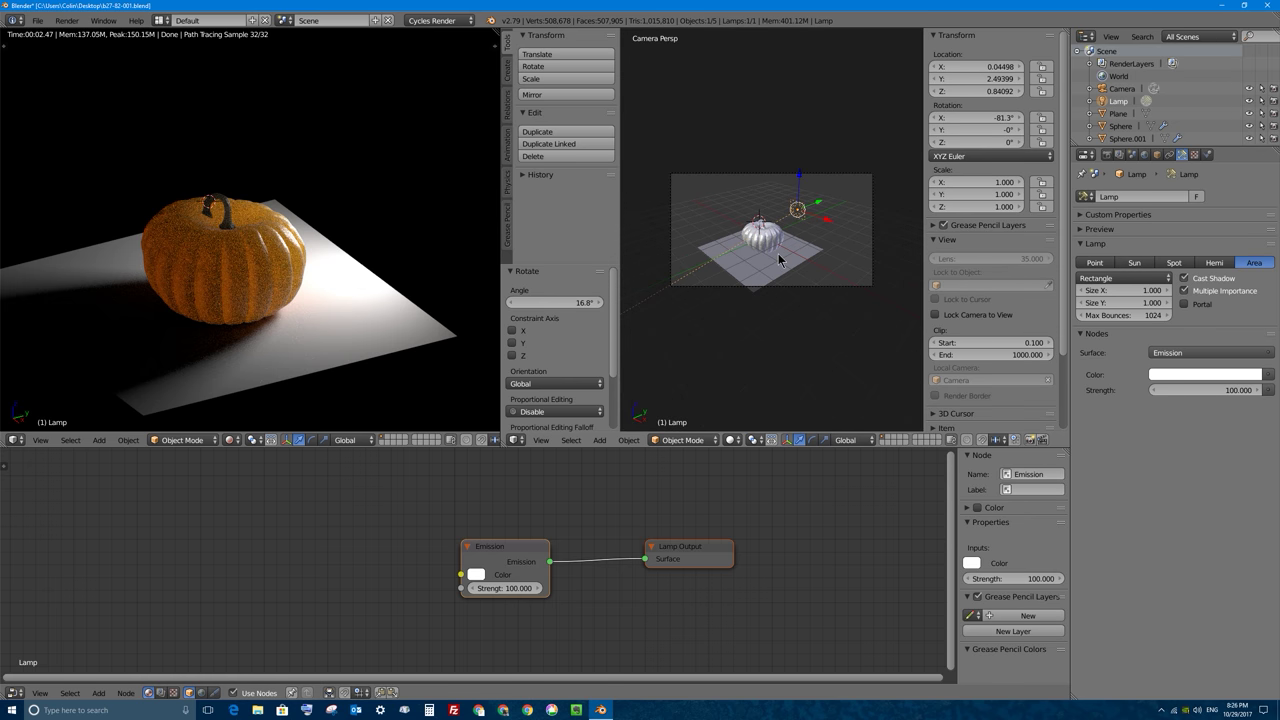
{"action": "right_click", "coordinate": [774, 248]}
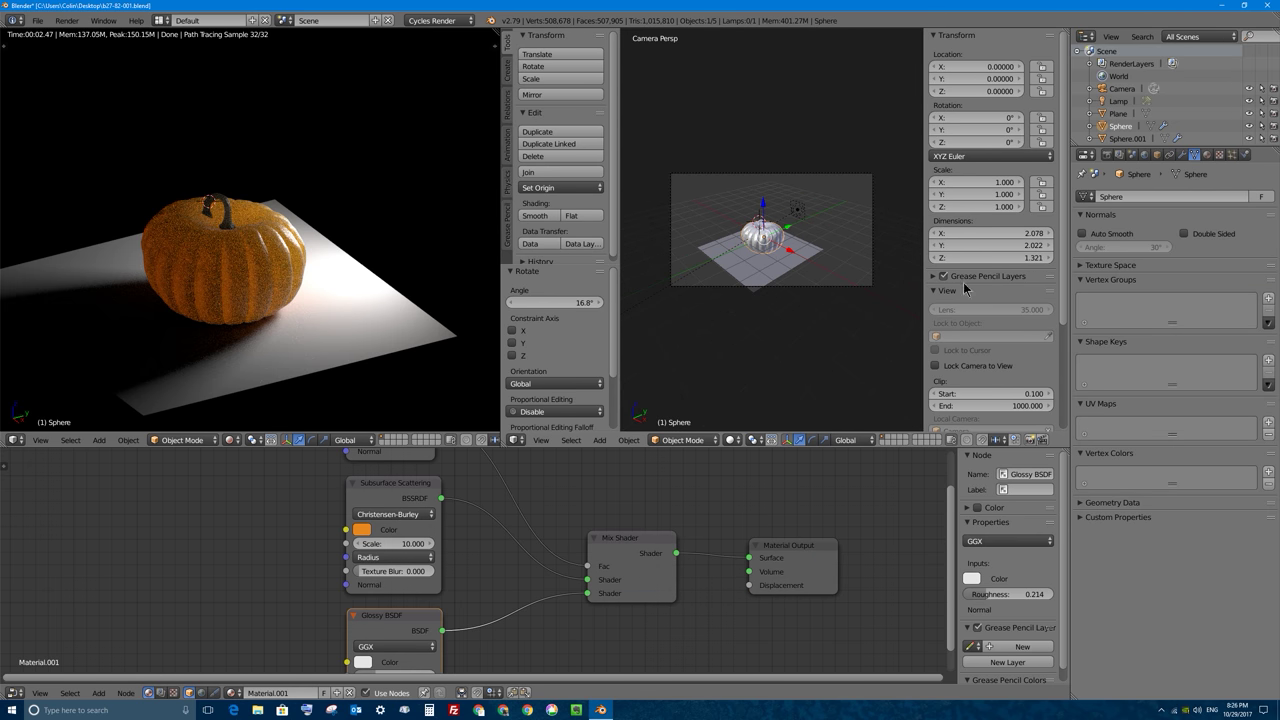
{"action": "left_click_drag", "start_coordinate": [920, 365], "coordinate": [950, 368]}
{"action": "middle_click_drag", "start_coordinate": [770, 248], "coordinate": [824, 197]}
{"action": "scroll", "coordinate": [790, 228], "scroll_direction": "up", "scroll_amount": 5}
{"action": "scroll", "coordinate": [790, 228], "scroll_direction": "down", "scroll_amount": 8}
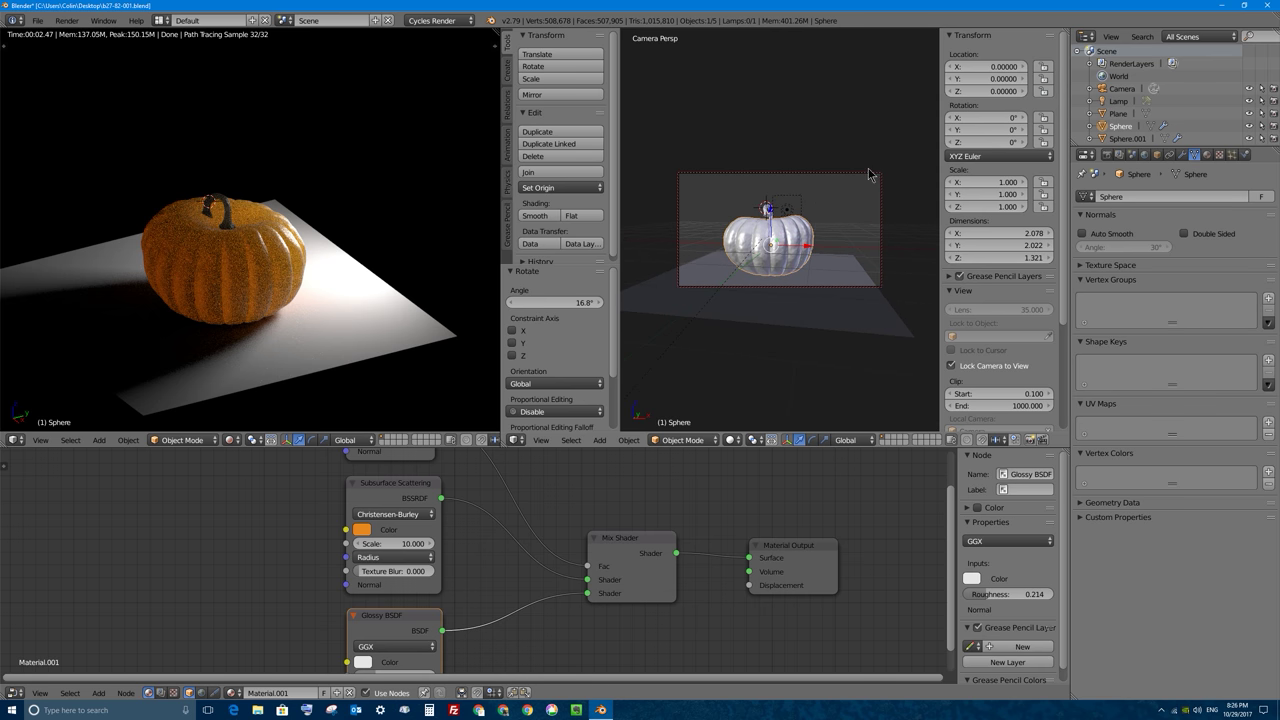
Check the camera's placement in the scene, then refine the camera framing around the pumpkin from a low front angle
{"action": "right_click", "coordinate": [869, 174]}
{"action": "key", "text": "KP_3"}
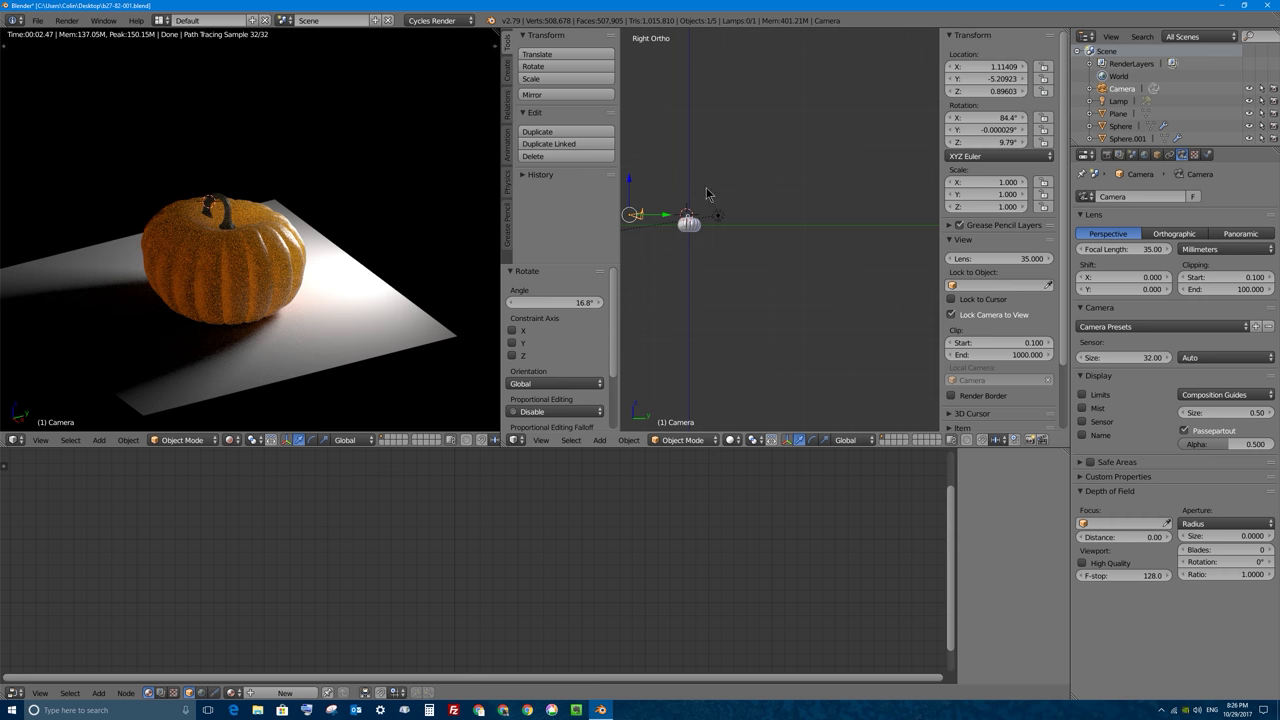
{"action": "middle_click_drag", "start_coordinate": [733, 215], "coordinate": [811, 257]}
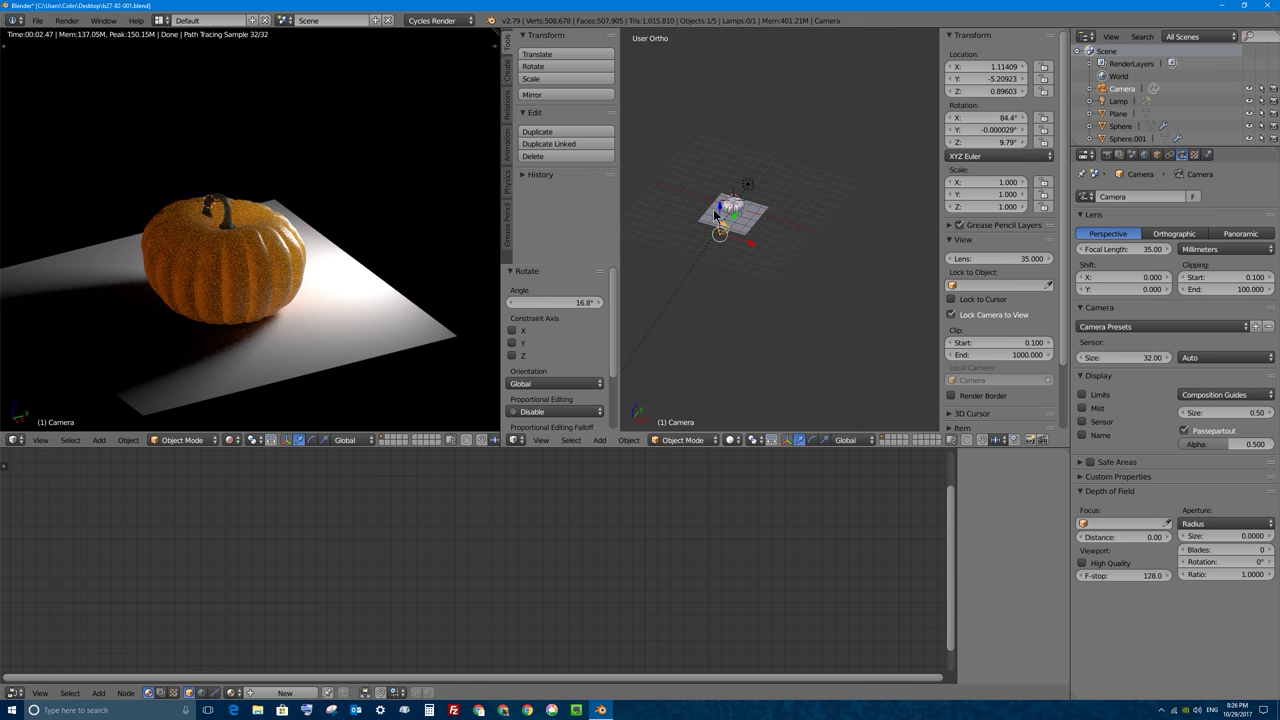
{"action": "key", "text": "KP_0"}
{"action": "right_click", "coordinate": [770, 250]}
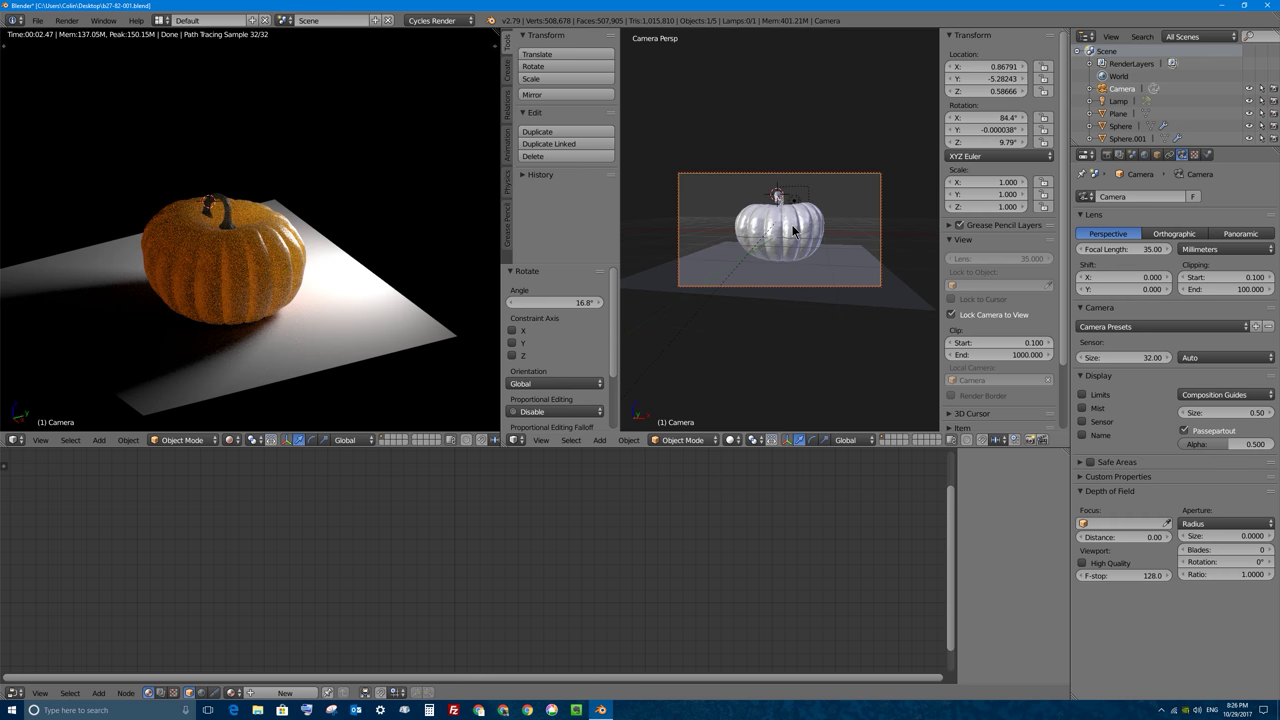
{"action": "middle_click_drag", "start_coordinate": [743, 229], "coordinate": [775, 198]}
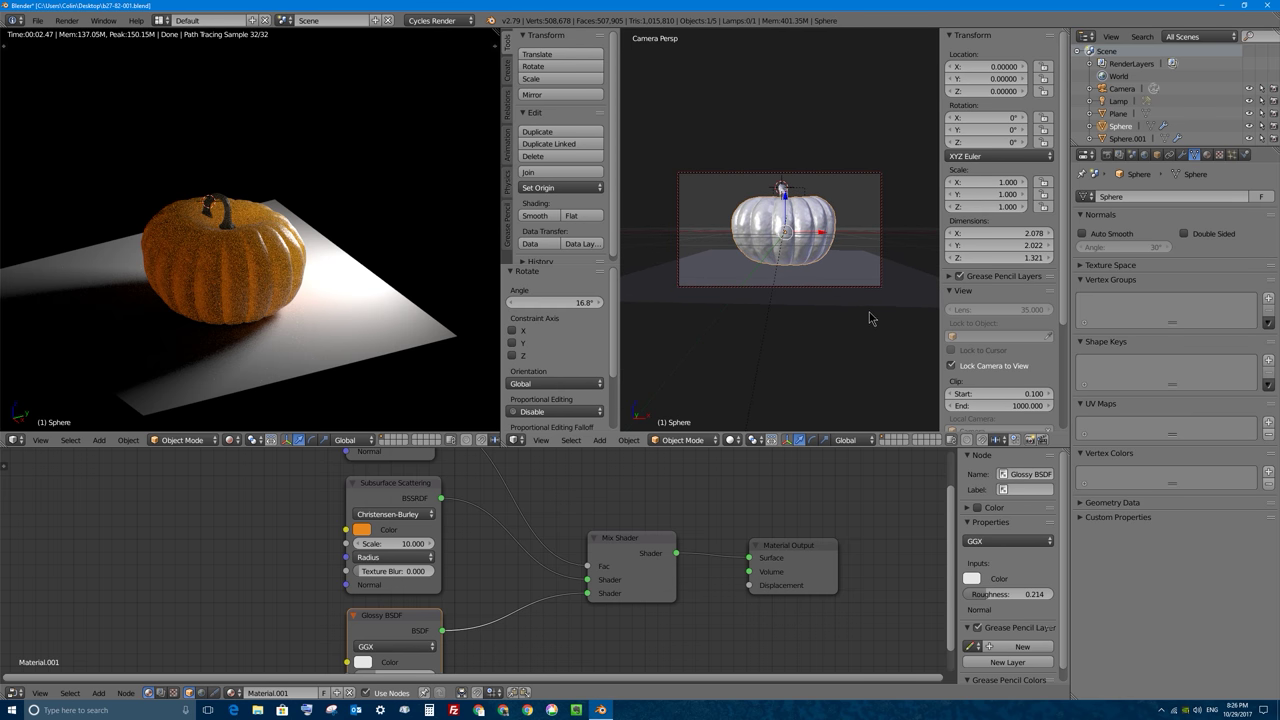
Rotate the pumpkin body about 173° around the Z axis
{"action": "key", "text": "r"}
{"action": "key", "text": "z"}
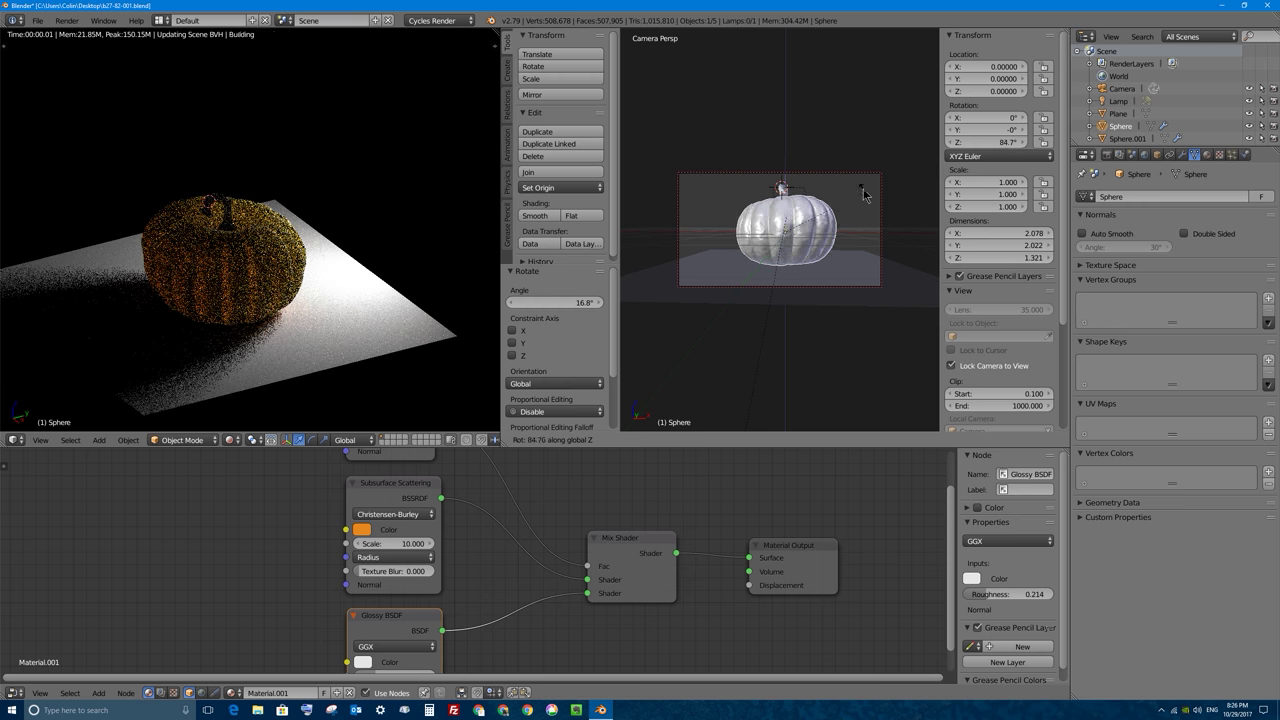
{"action": "left_click", "coordinate": [737, 129]}
Select the stem separately from the pumpkin body and rotate it about 117° around the Z axis
{"action": "middle_click_drag", "start_coordinate": [737, 129], "coordinate": [790, 212]}
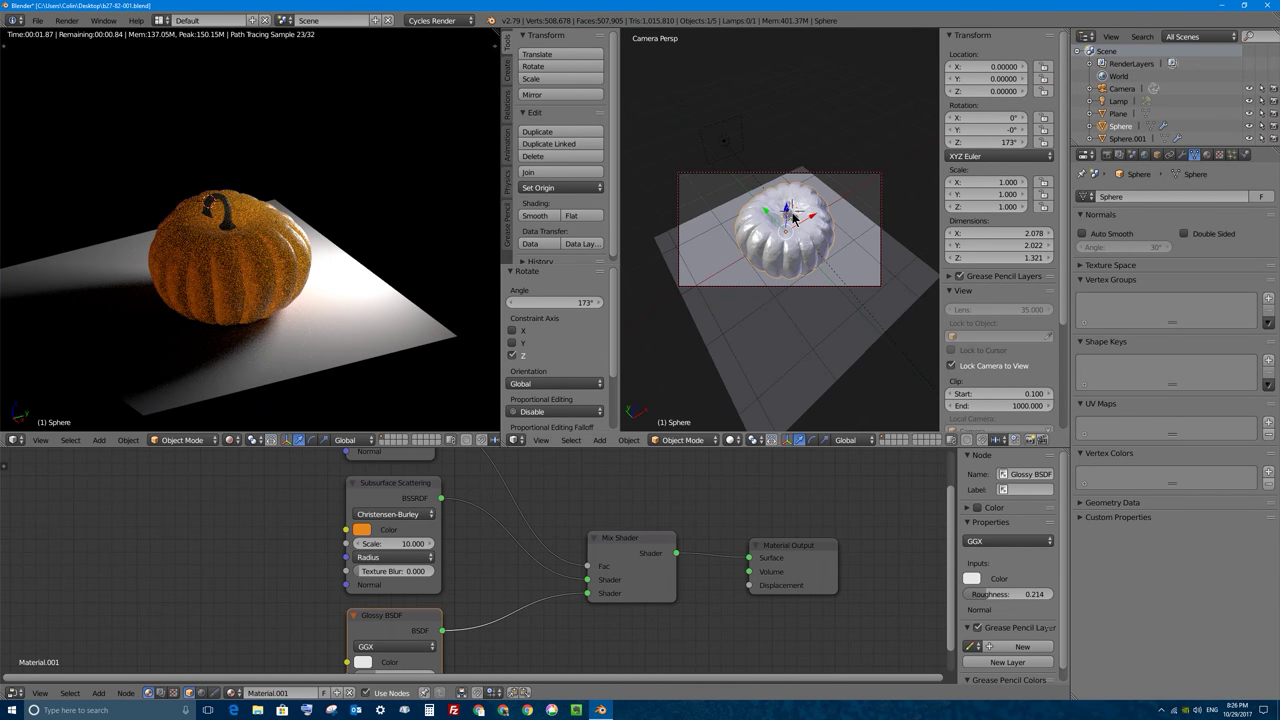
{"action": "right_click", "coordinate": [790, 212]}
{"action": "key", "text": "KP_Decimal"}
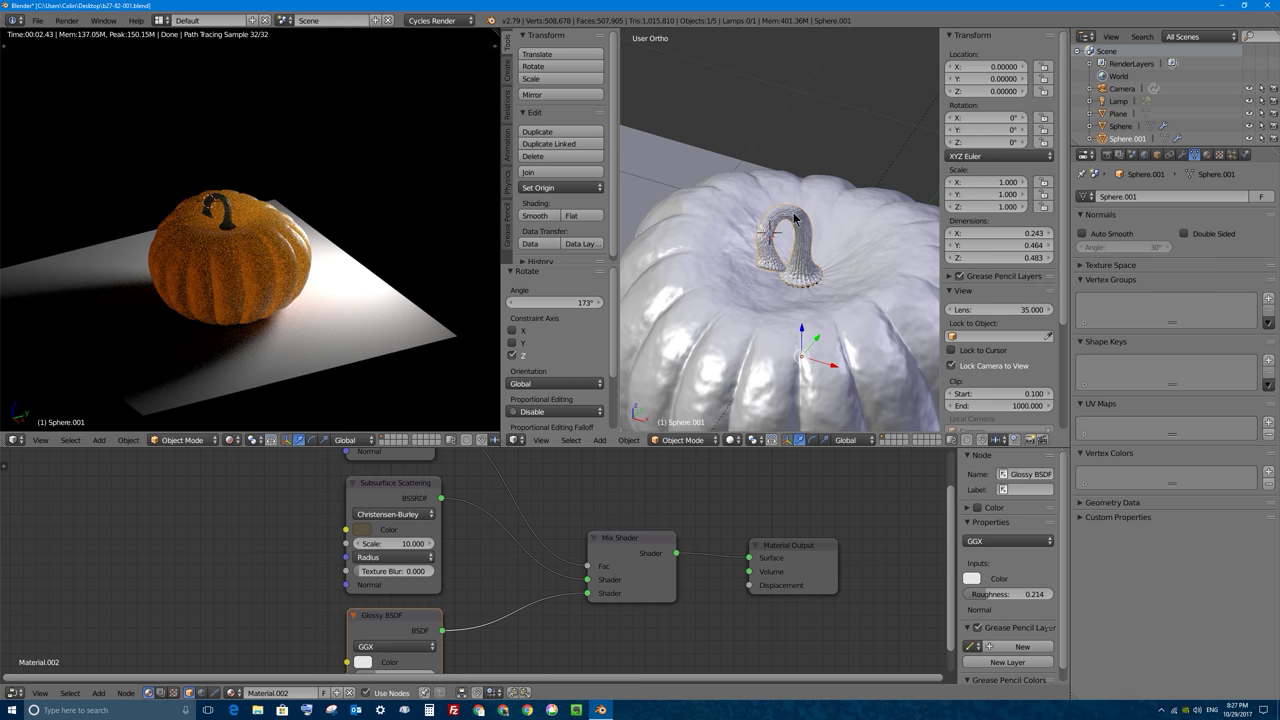
{"action": "right_click", "coordinate": [880, 284]}
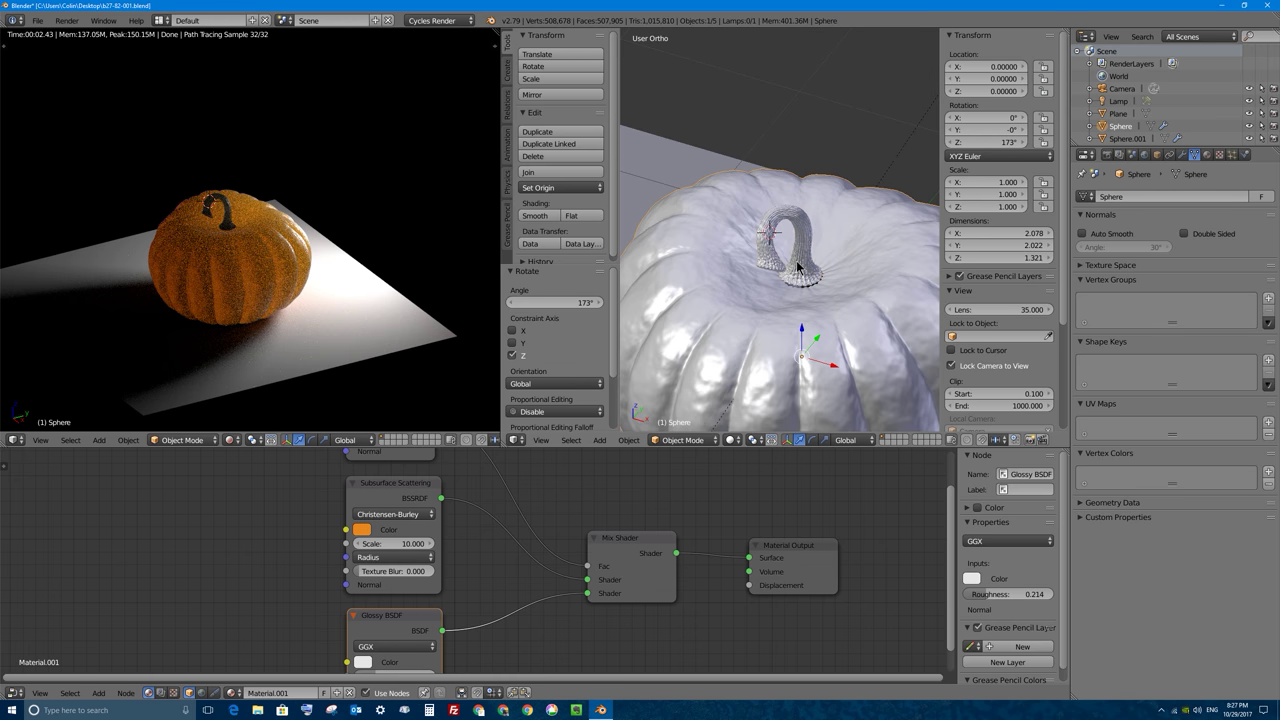
{"action": "right_click", "coordinate": [803, 278]}
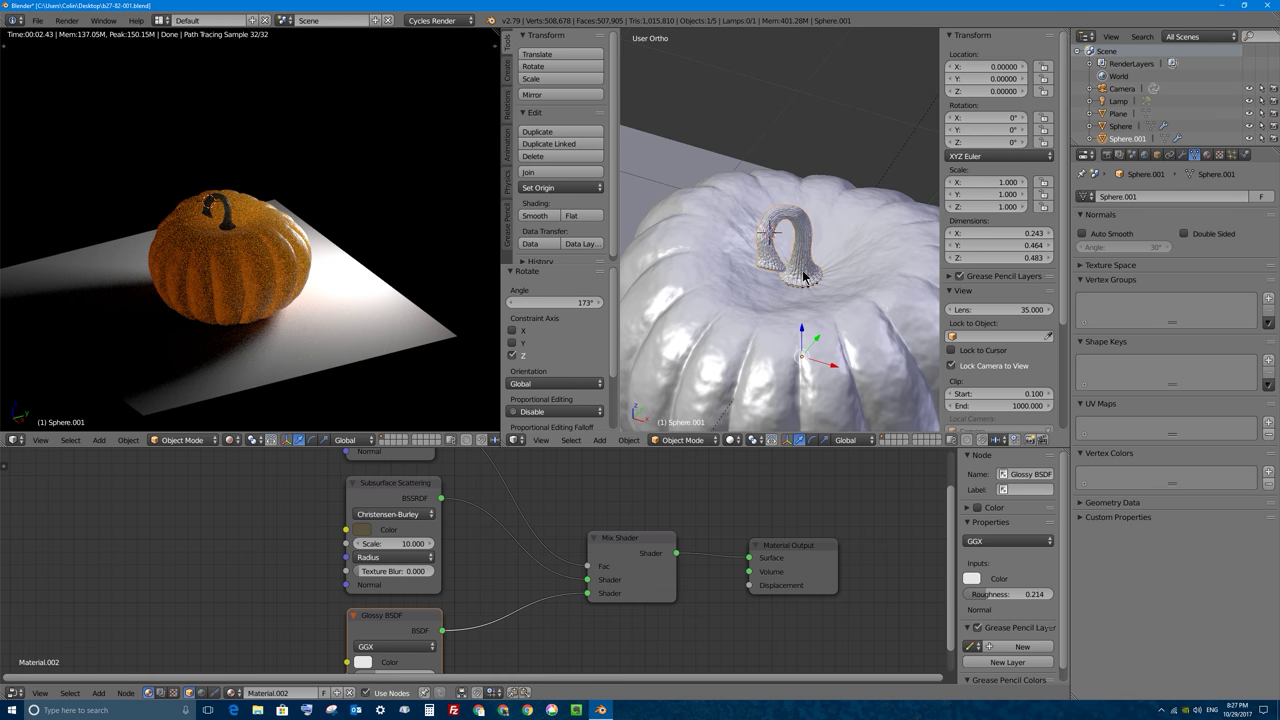
{"action": "key", "text": "r"}
{"action": "key", "text": "z"}
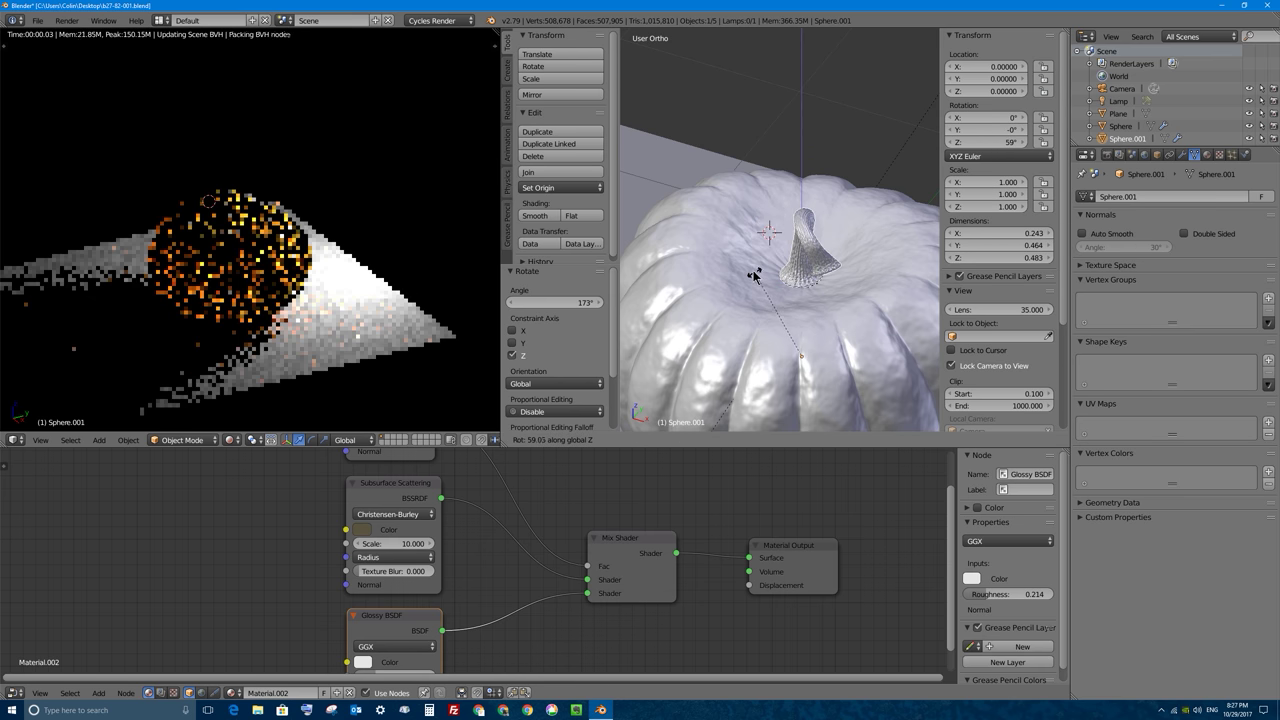
{"action": "left_click", "coordinate": [645, 355]}
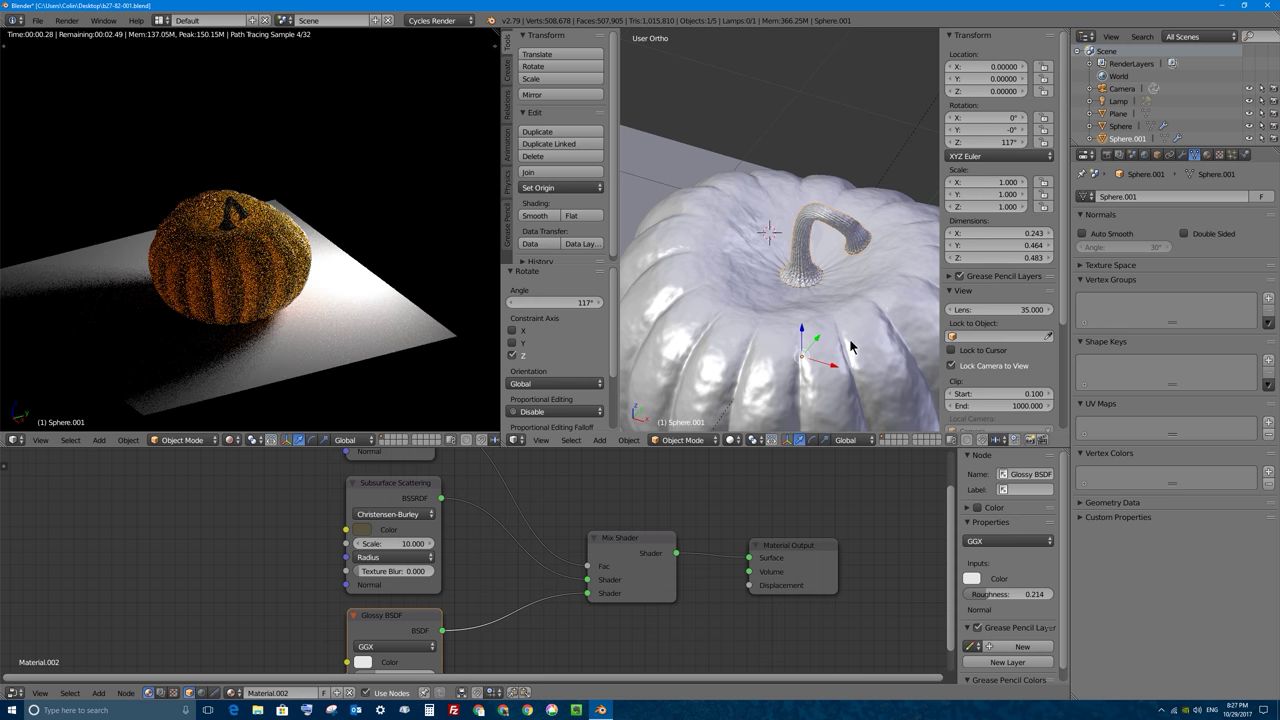
Bring the camera back to a low front view of the pumpkin and show the camera view in the rendered viewport
{"action": "key", "text": "KP_0"}
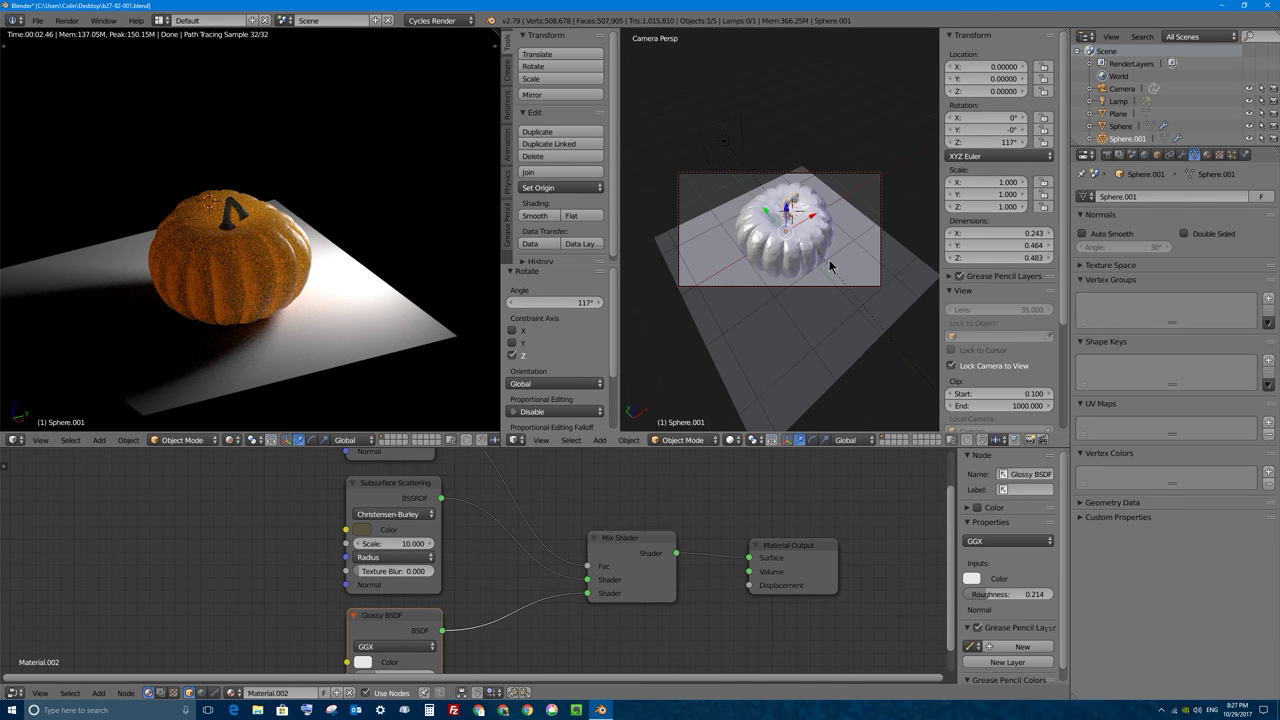
{"action": "right_click", "coordinate": [821, 265]}
{"action": "middle_click_drag", "start_coordinate": [821, 265], "coordinate": [810, 211]}
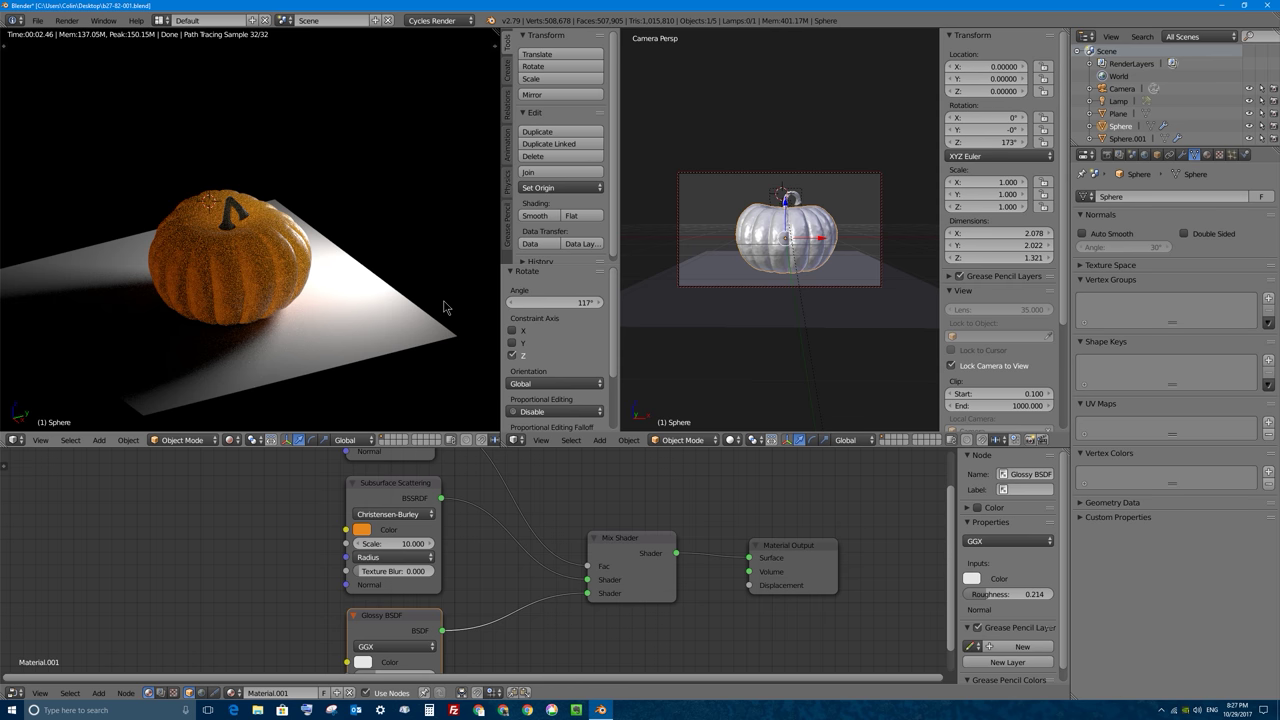
{"action": "key", "text": "KP_0"}
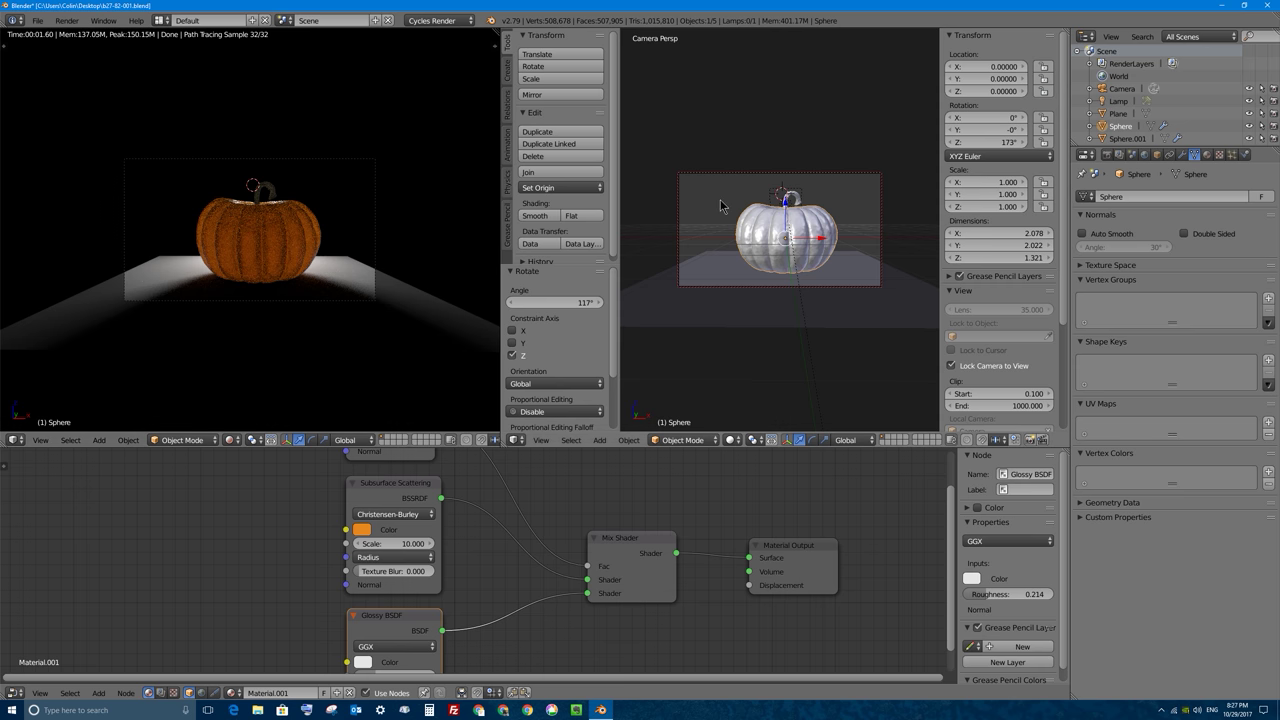
Set the Subsurface Scattering scale of the pumpkin material to 0.1
{"action": "left_click", "coordinate": [392, 548]}
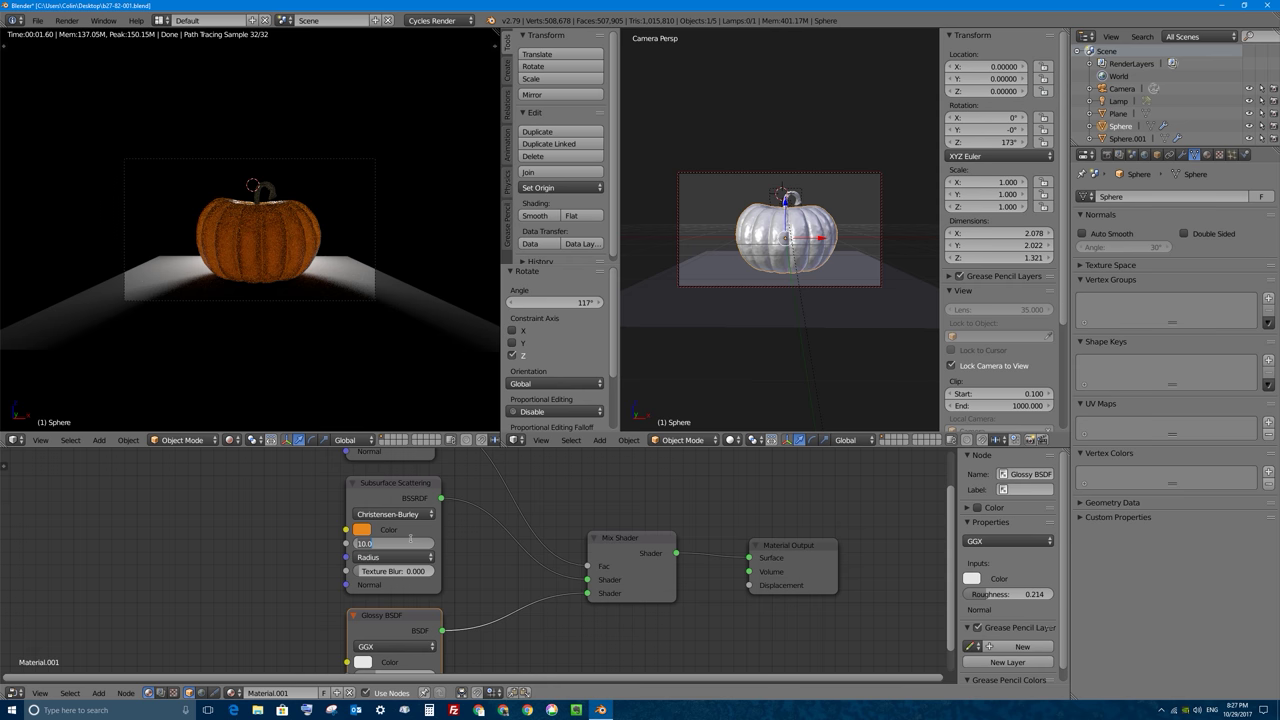
{"action": "type", "text": "0.1"}
{"action": "key", "text": "Return"}
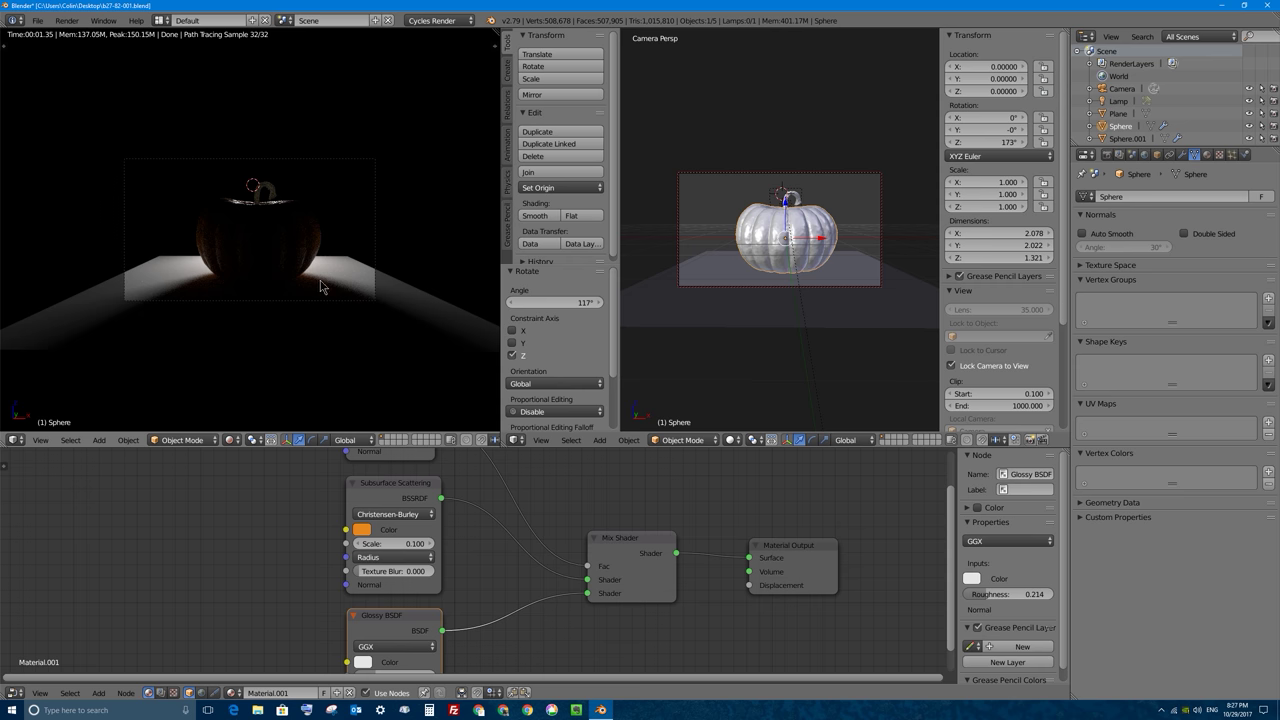
Duplicate the back lamp in the top view and place the copy beside the pumpkin, at about X 3.49, Y 0.71
{"action": "key", "text": "KP_7"}
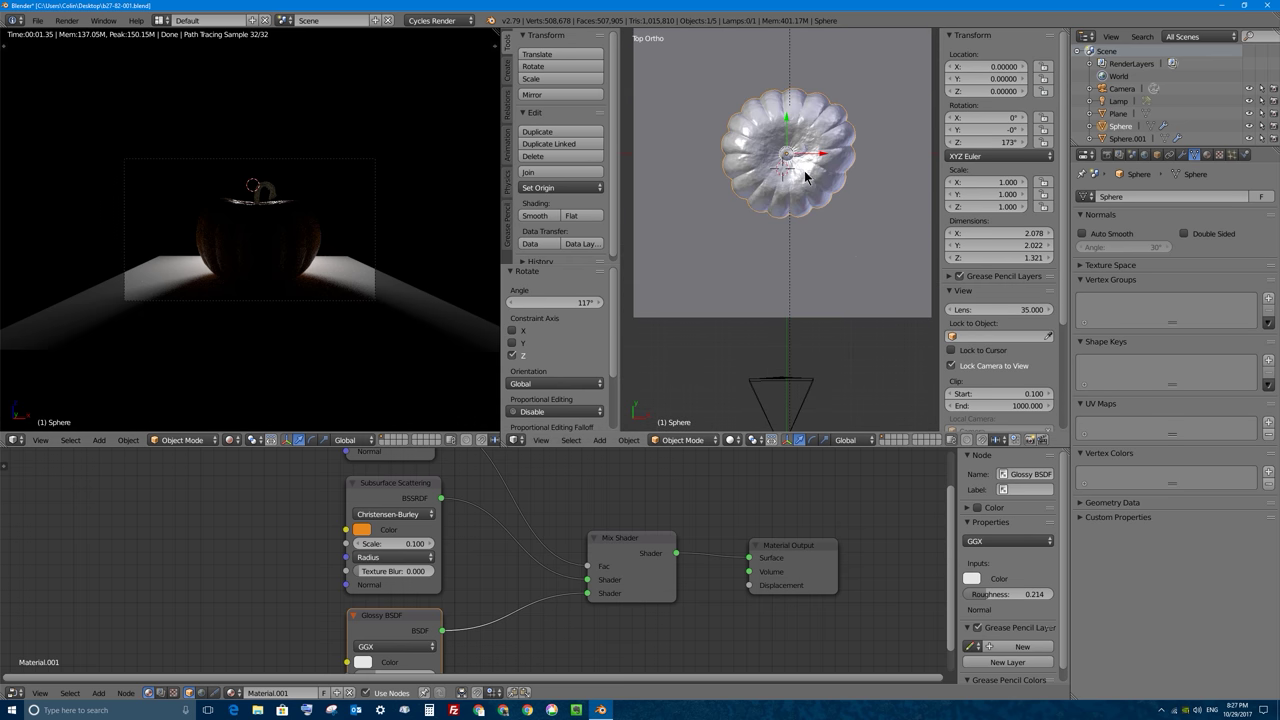
{"action": "middle_click_drag", "start_coordinate": [808, 178], "coordinate": [740, 296], "text": "shift"}
{"action": "scroll", "coordinate": [752, 231], "scroll_direction": "down", "scroll_amount": 4}
{"action": "right_click", "coordinate": [753, 228]}
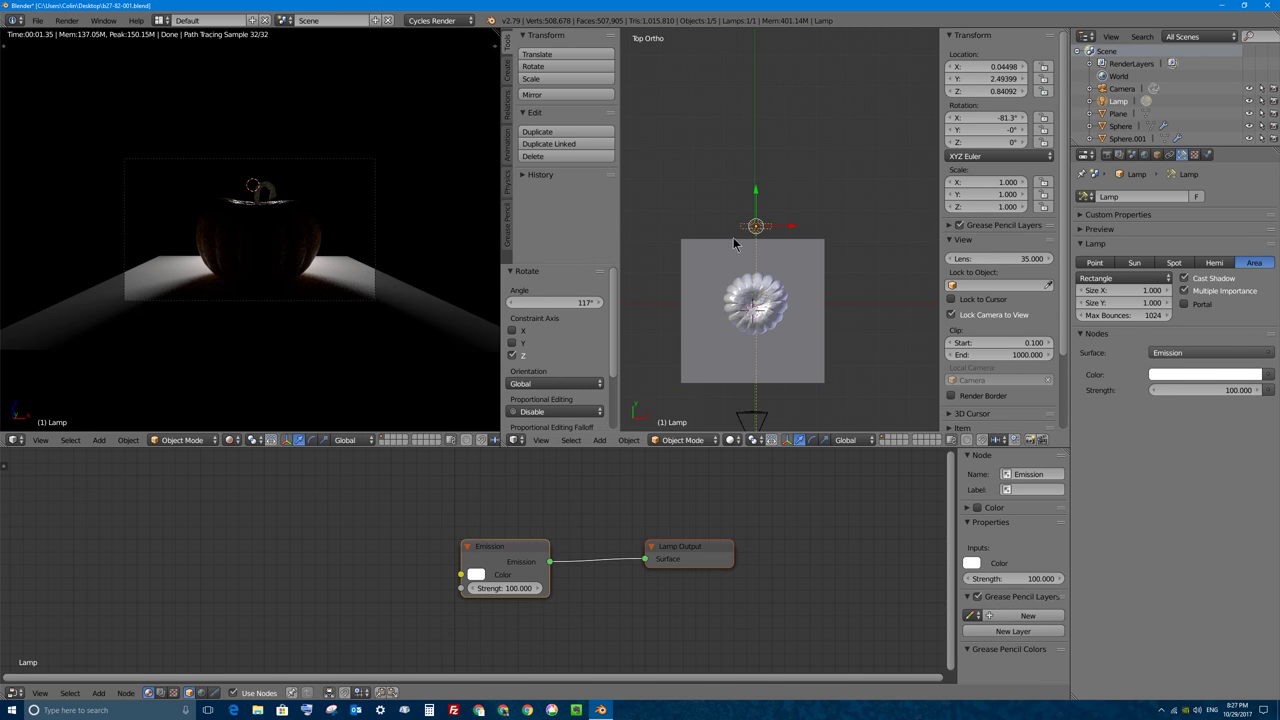
{"action": "key", "text": "shift+d"}
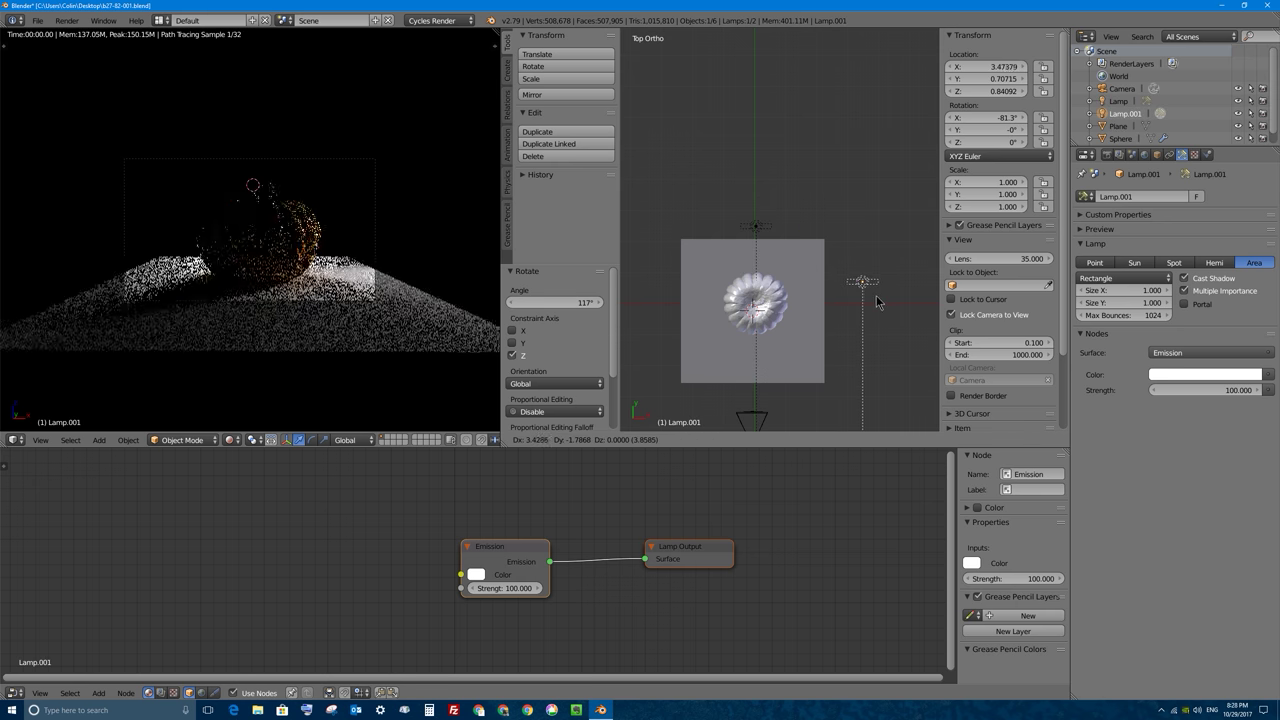
{"action": "left_click", "coordinate": [889, 308]}
Rotate the duplicated lamp about 86° to face the pumpkin and move it closer, to about X 2.46, Y 0.08
{"action": "key", "text": "r"}
{"action": "left_click", "coordinate": [898, 320]}
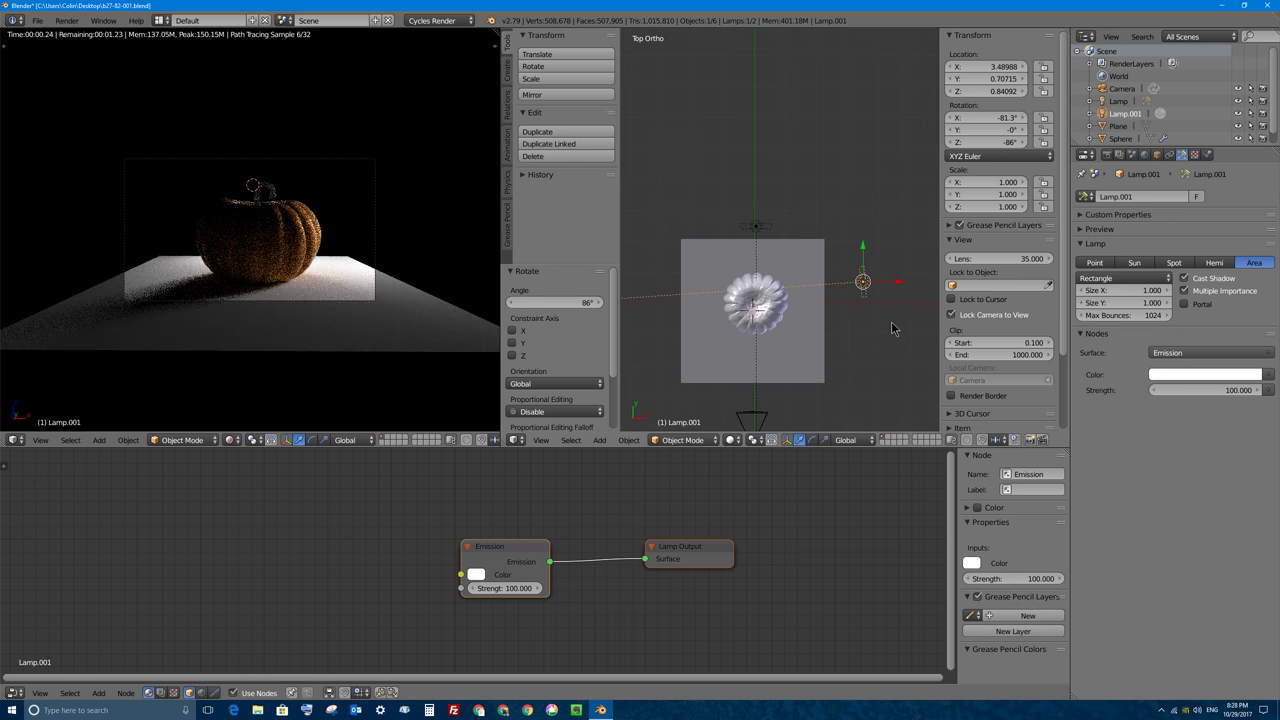
{"action": "key", "text": "g"}
{"action": "left_click", "coordinate": [853, 352]}
Set the side lamp's emission strength to 20
{"action": "key", "text": "KP_1"}
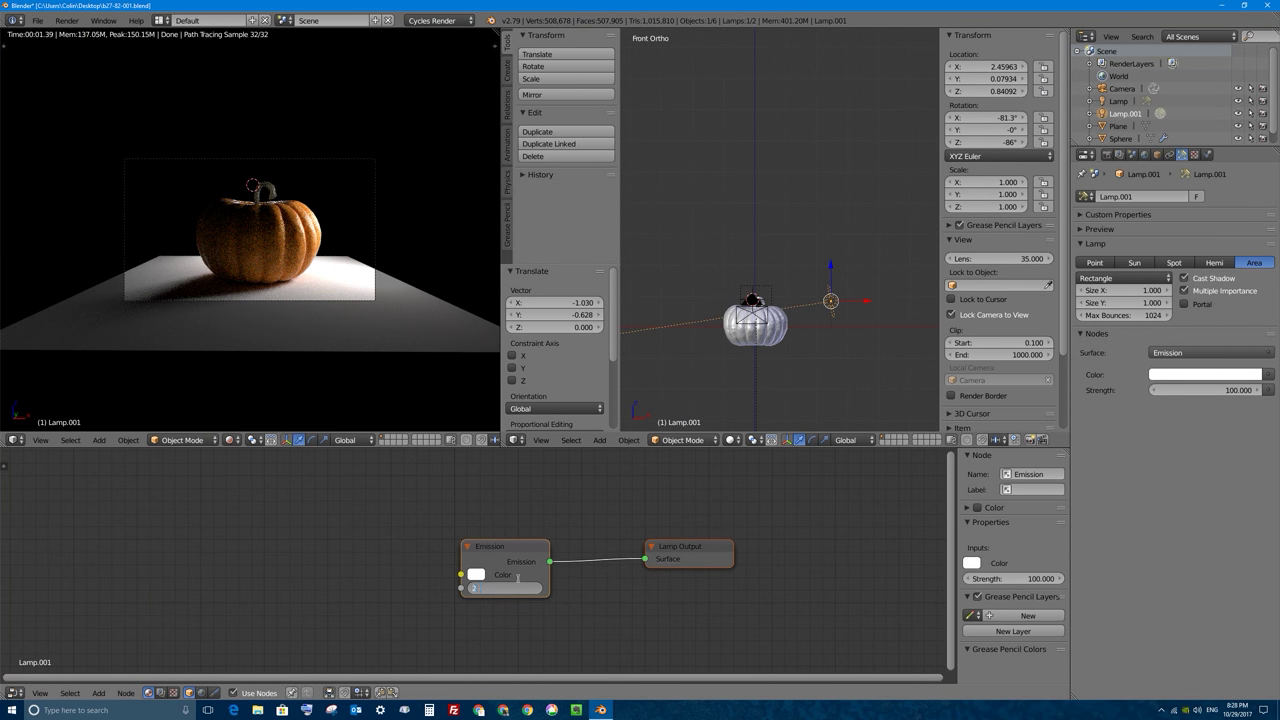
{"action": "type", "text": "0"}
{"action": "key", "text": "Return"}
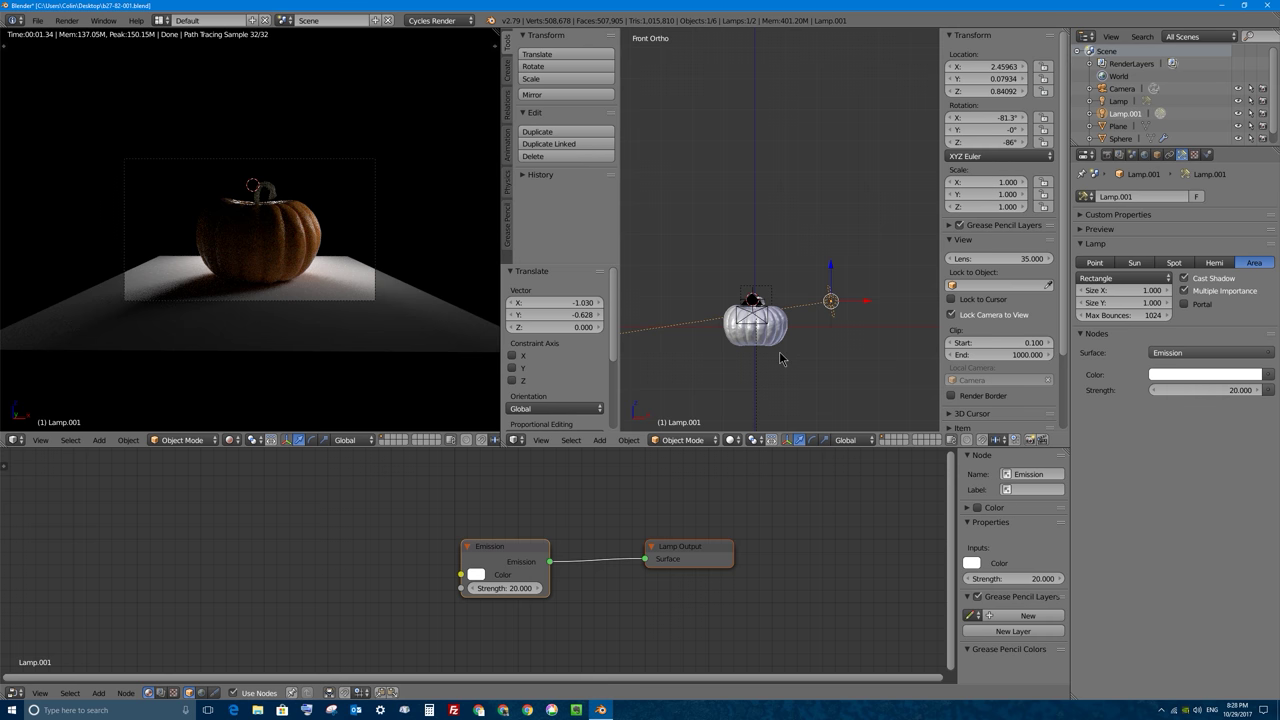
Duplicate the side lamp and place the copy on the opposite side of the pumpkin, at about X -3.00, Y 0.05
{"action": "key", "text": "KP_7"}
{"action": "key", "text": "shift+d"}
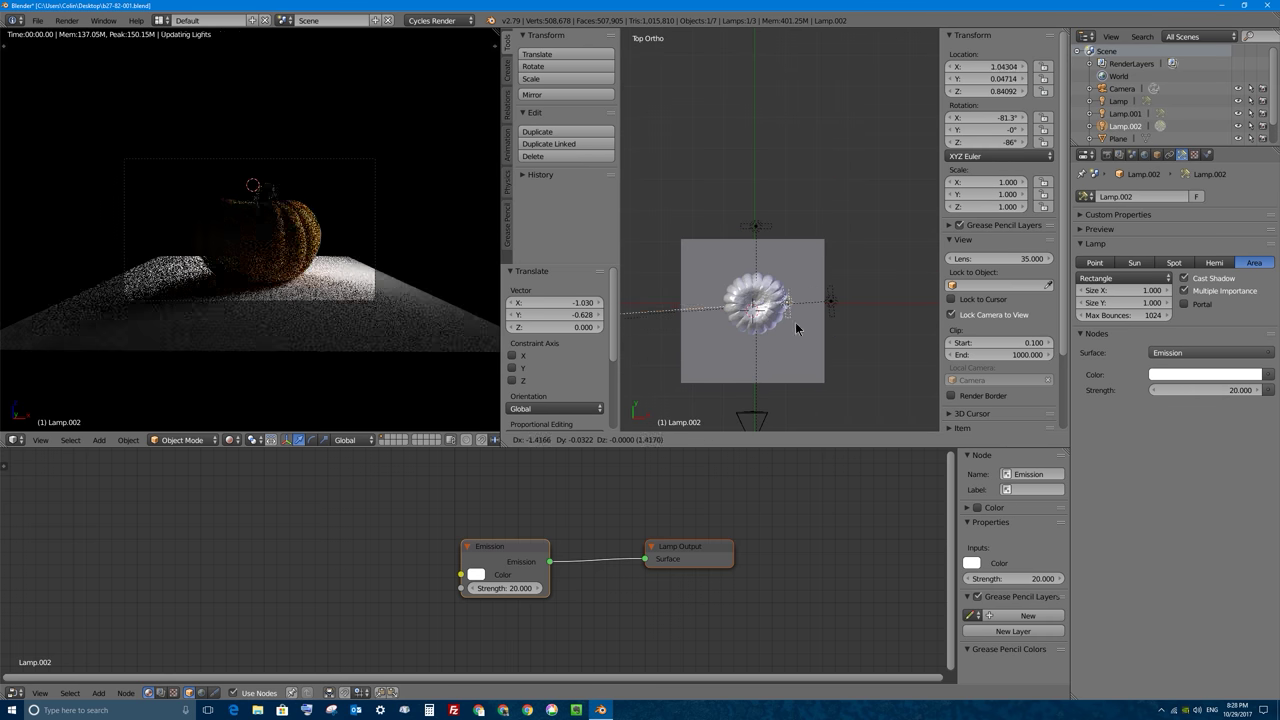
{"action": "left_click", "coordinate": [705, 338]}
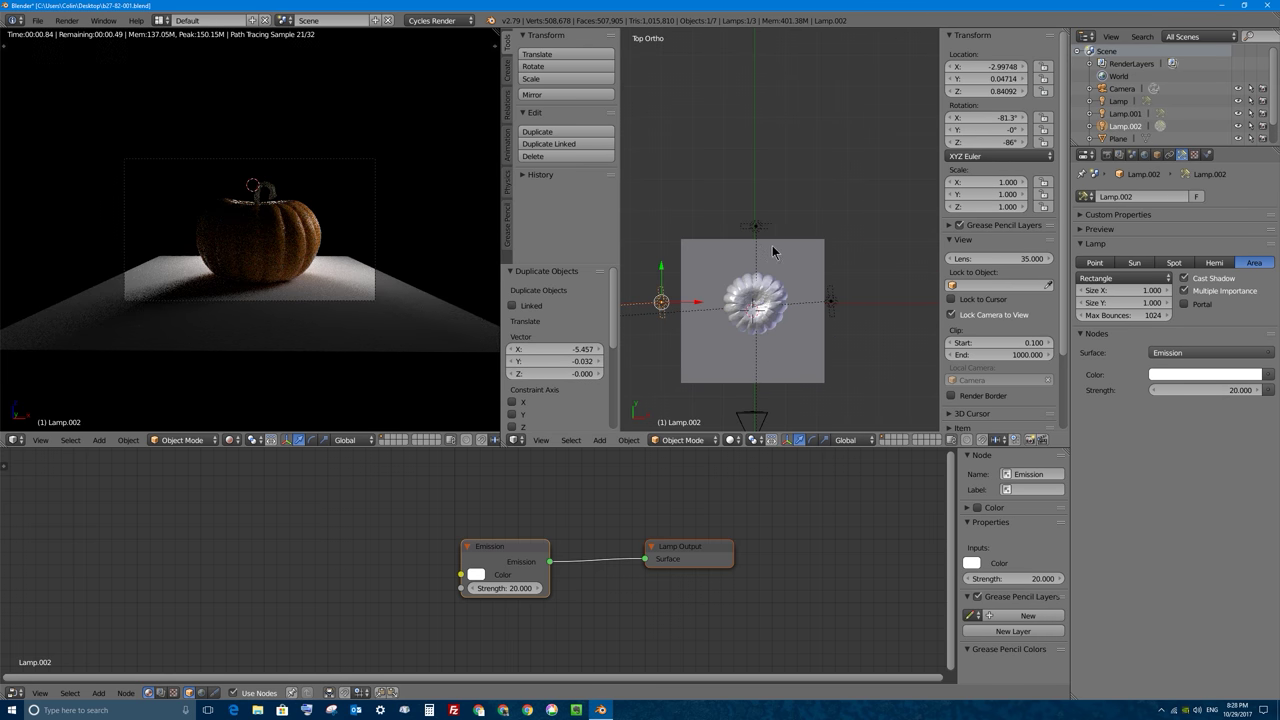
Rotate the newly duplicated side lamp about 184° in the top view to face the pumpkin
{"action": "key", "text": "r"}
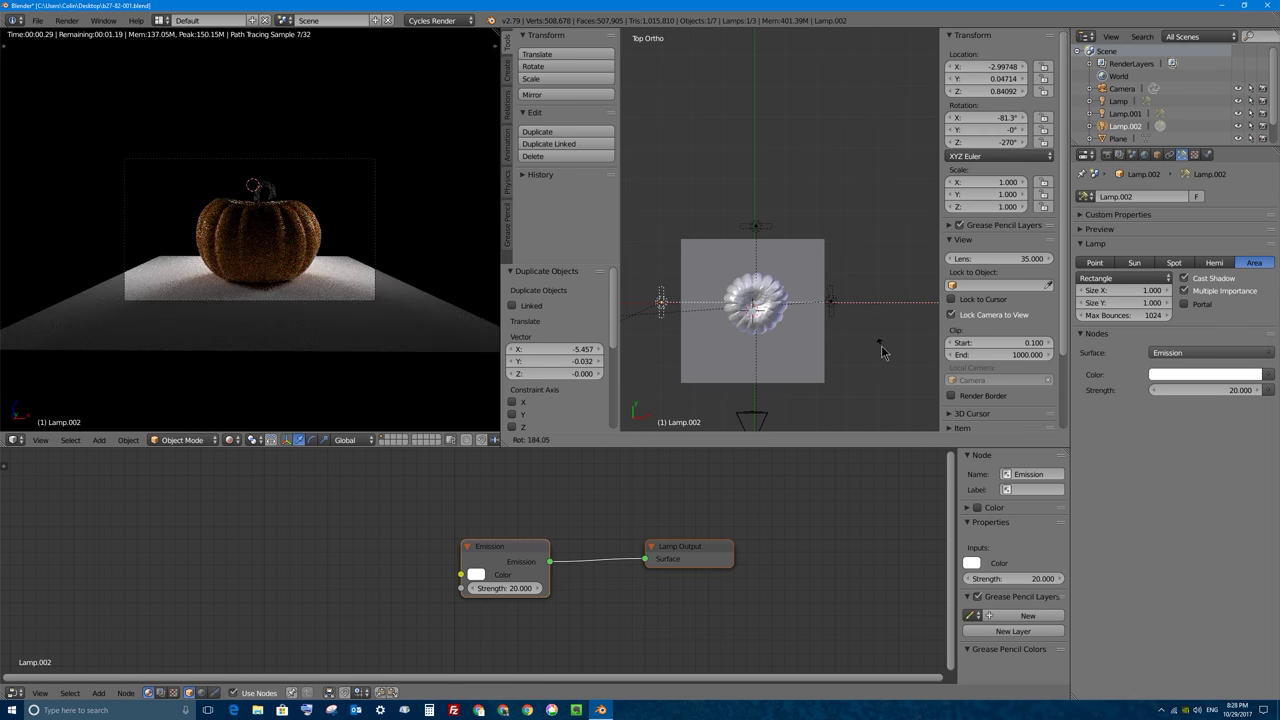
{"action": "left_click", "coordinate": [882, 350]}
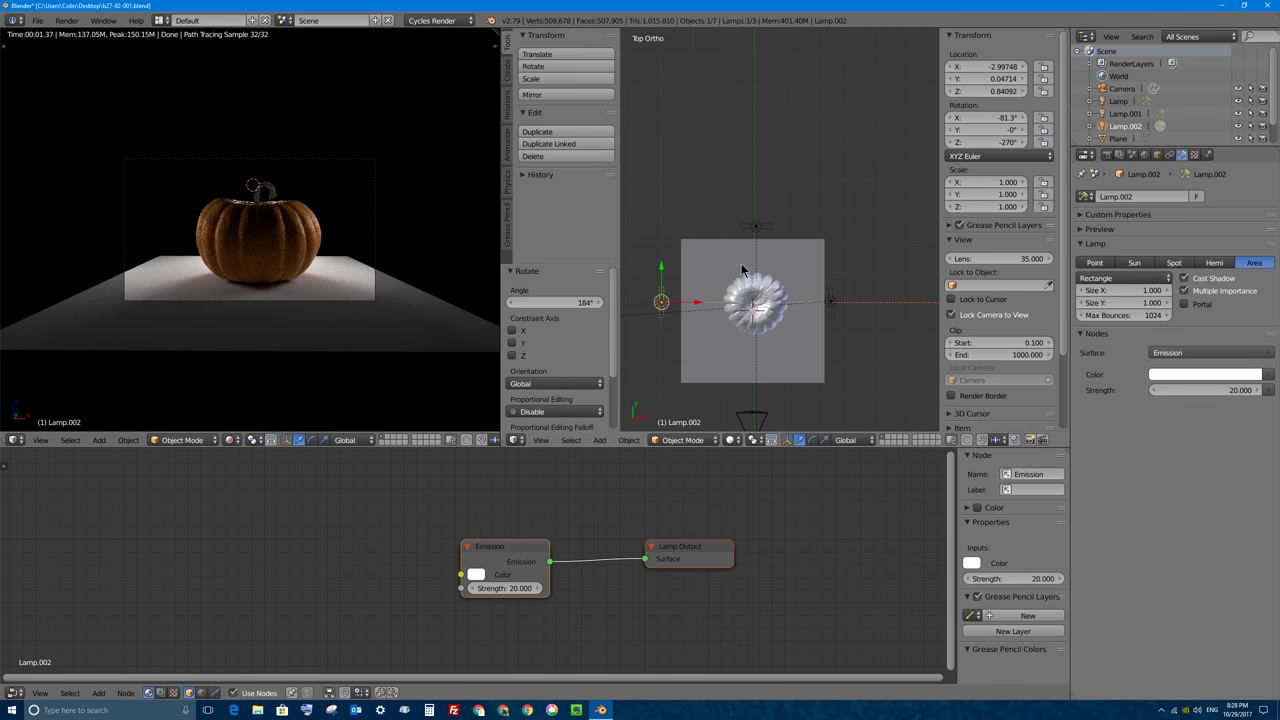
Tint the emission color of the lamp behind the pumpkin pale blue
{"action": "right_click", "coordinate": [755, 229]}
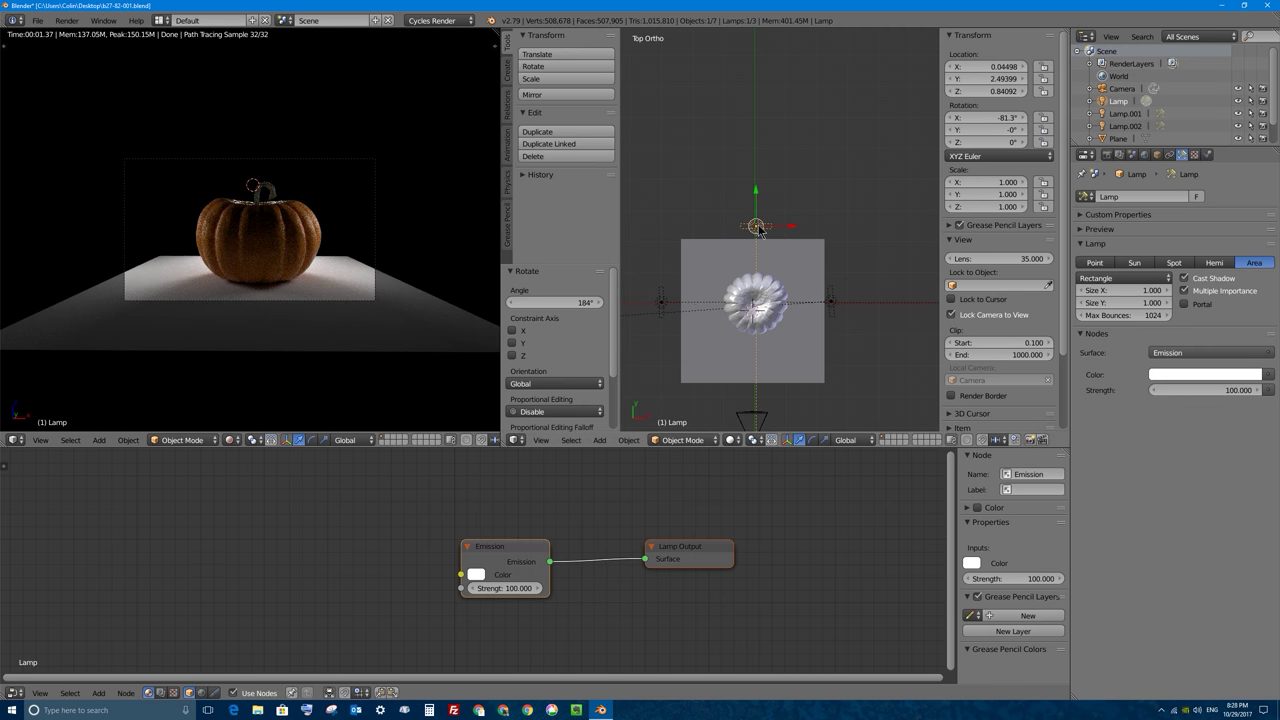
{"action": "left_click", "coordinate": [478, 578]}
{"action": "left_click", "coordinate": [521, 424]}
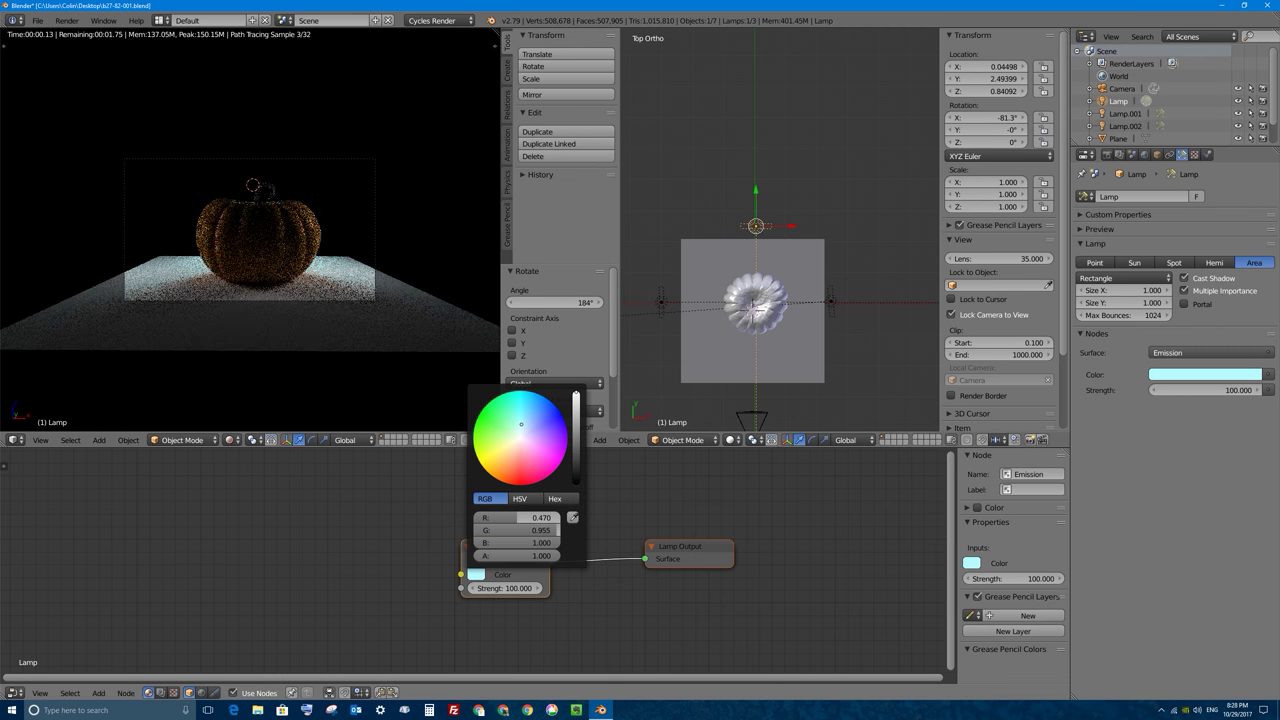
{"action": "mouse_move", "coordinate": [521, 424]}
{"action": "left_mouse_down"}
{"action": "mouse_move", "coordinate": [532, 416]}
{"action": "mouse_move", "coordinate": [527, 428]}
{"action": "left_mouse_up"}
Tint the emission color of the side lamp on the positive X side pale purple
{"action": "right_click", "coordinate": [832, 303]}
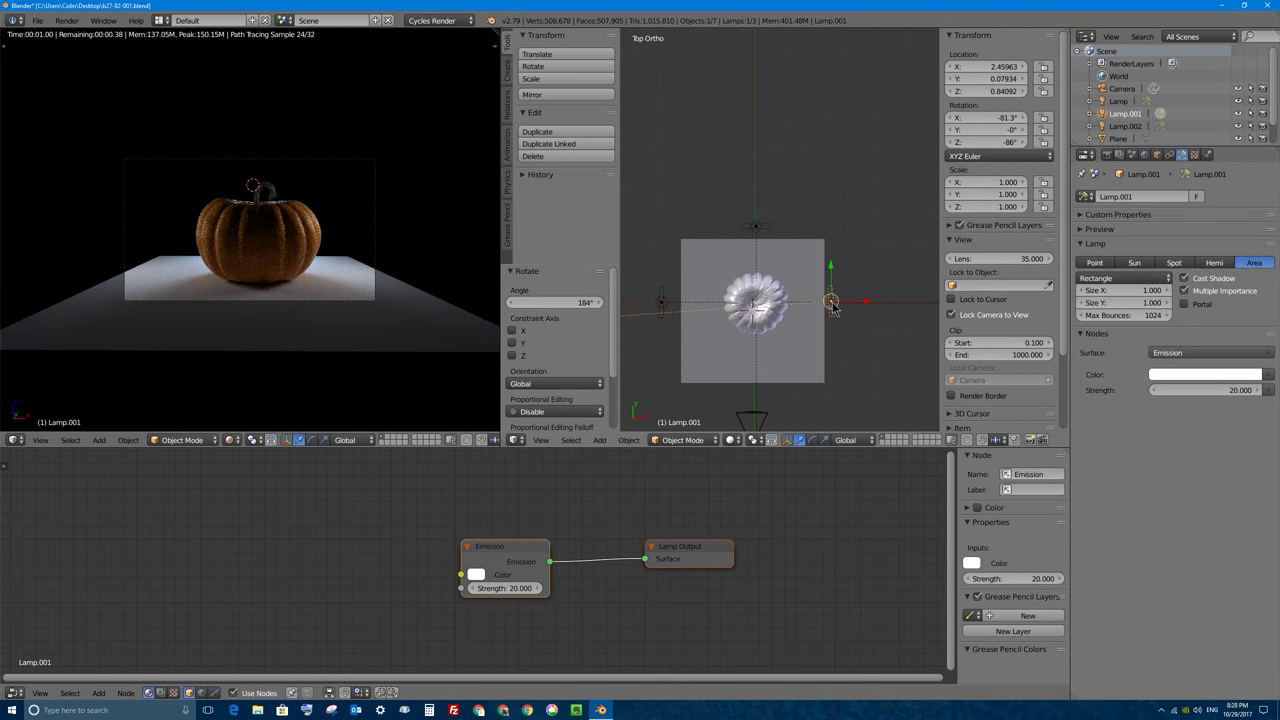
{"action": "left_click", "coordinate": [477, 574]}
{"action": "left_click_drag", "start_coordinate": [551, 448], "coordinate": [532, 437]}
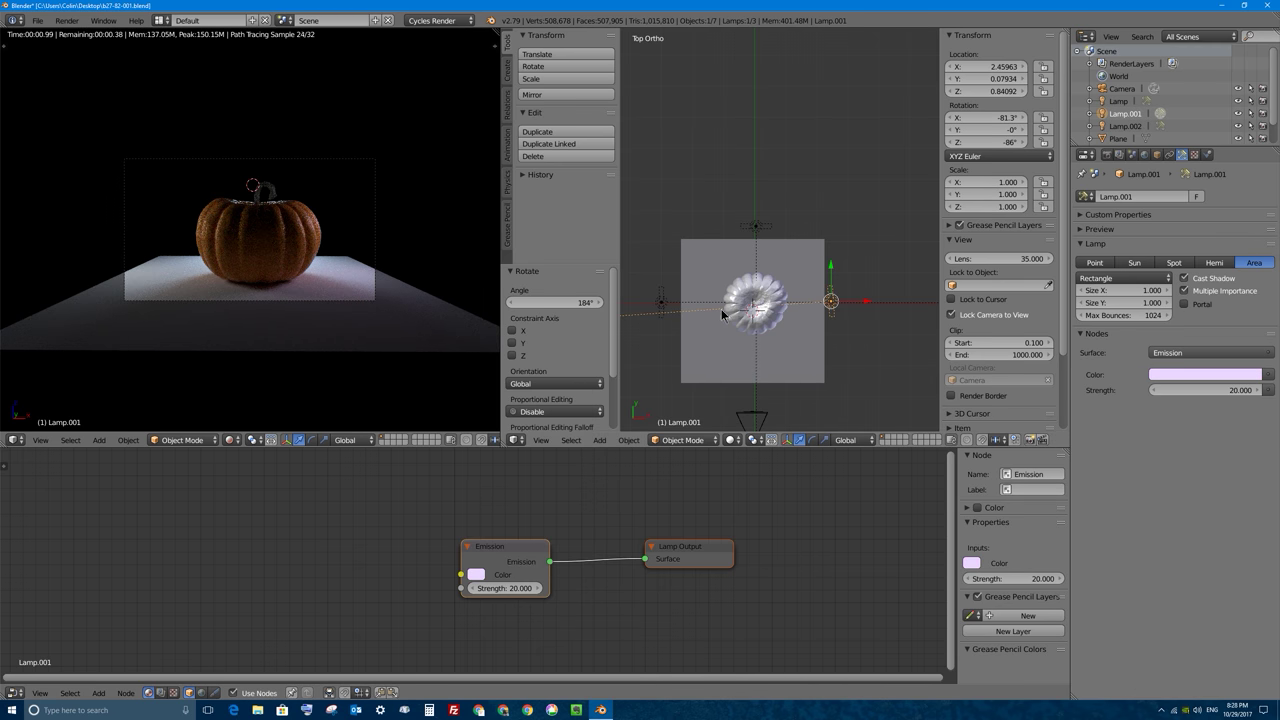
Tint the emission color of the side lamp on the negative X side pale green
{"action": "right_click", "coordinate": [661, 302]}
{"action": "left_click", "coordinate": [476, 574]}
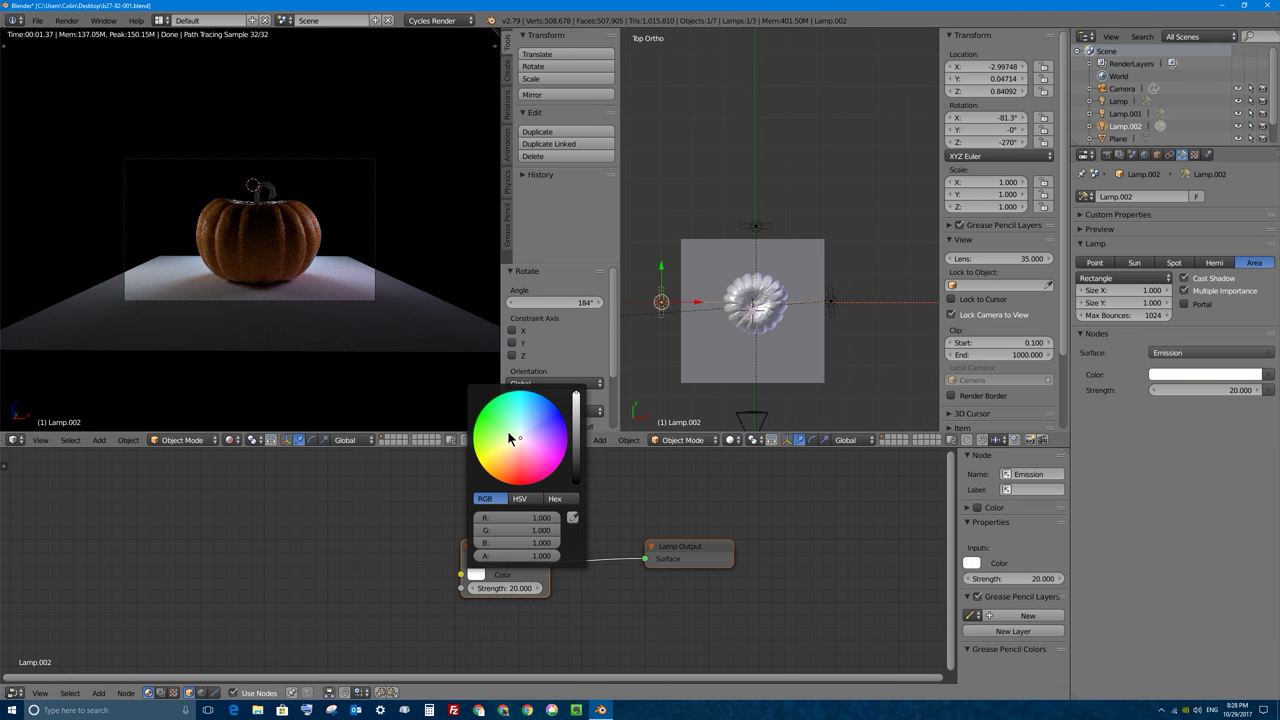
{"action": "left_click_drag", "start_coordinate": [509, 437], "coordinate": [515, 435]}
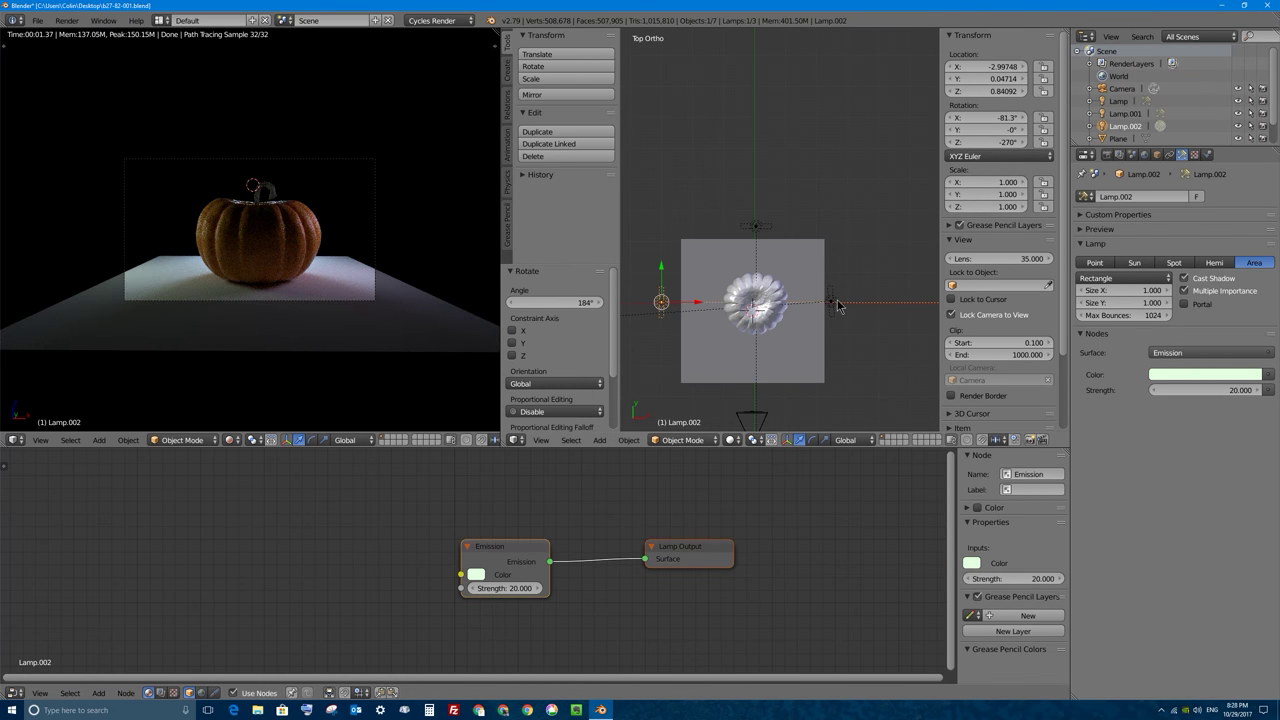
Set the positive X side lamp's emission to a fainter violet, about R 0.861, G 0.814, B 1.000
{"action": "right_click", "coordinate": [836, 301]}
{"action": "left_click", "coordinate": [476, 575]}
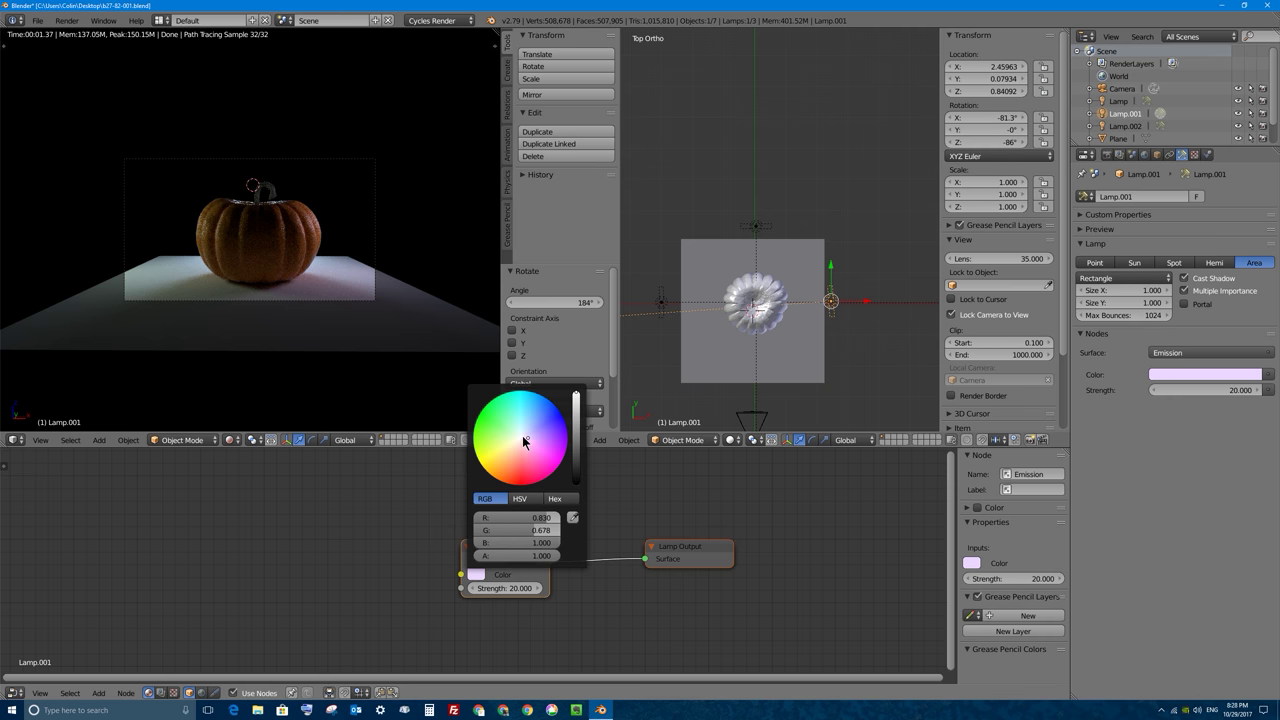
{"action": "left_click_drag", "start_coordinate": [523, 441], "coordinate": [524, 436]}
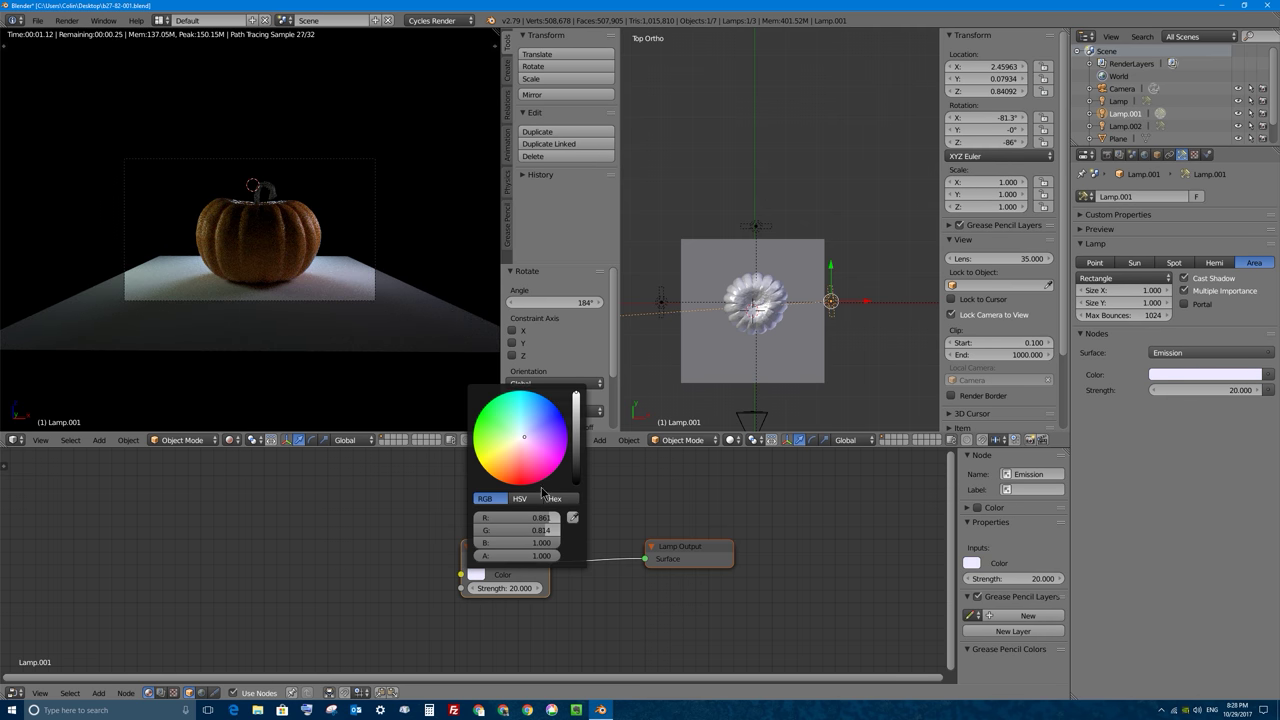
Give the ground plane a new material with a Glossy BSDF surface and a roughness of 0.100
{"action": "right_click", "coordinate": [791, 249]}
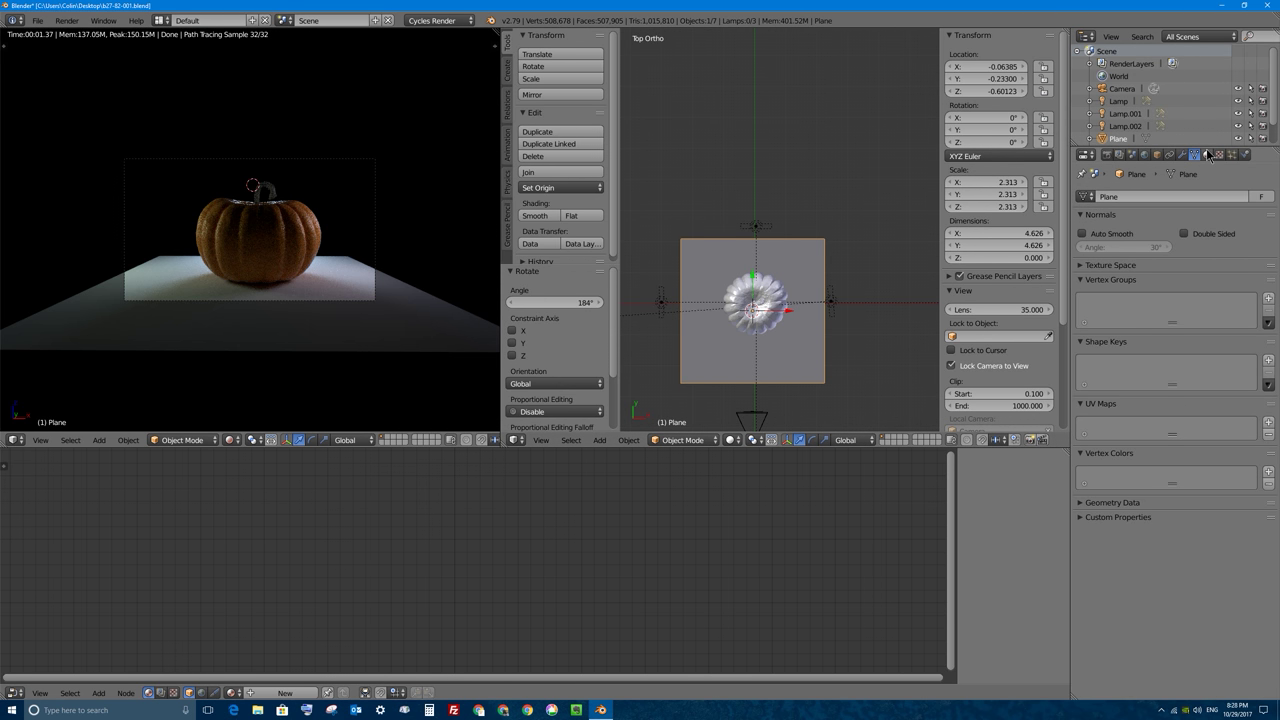
{"action": "left_click", "coordinate": [1207, 155]}
{"action": "left_click", "coordinate": [1128, 240]}
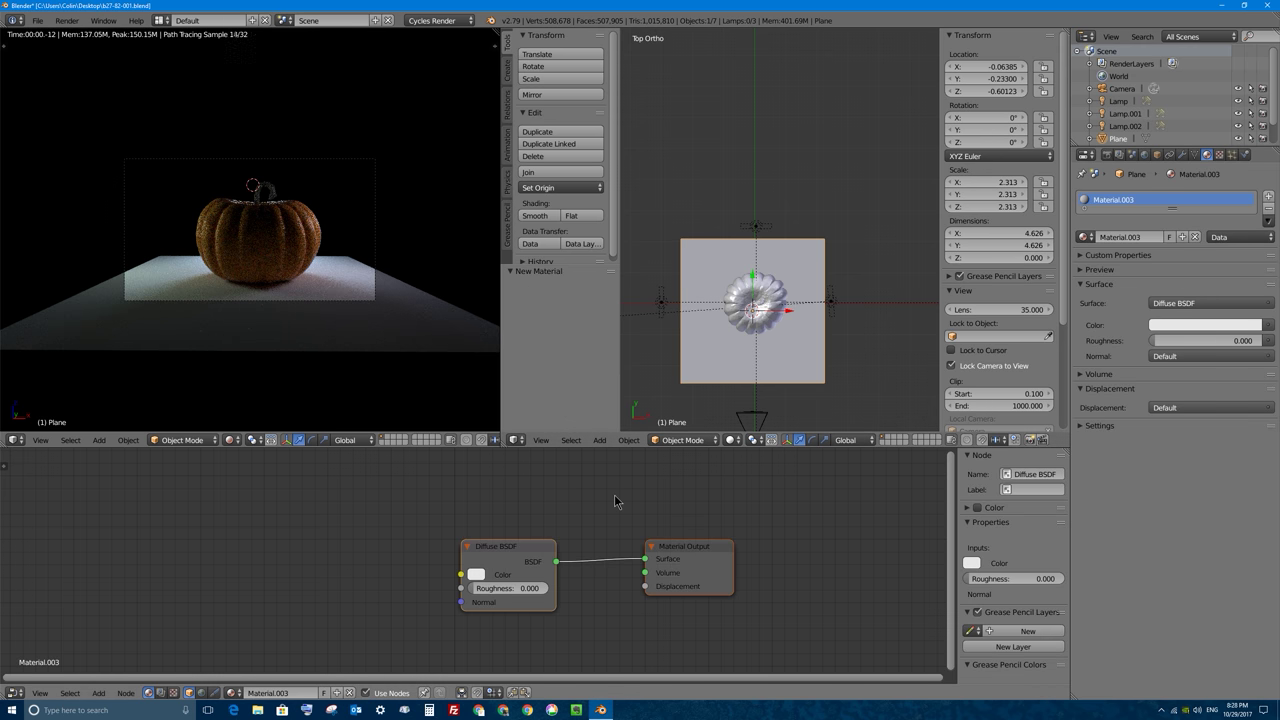
{"action": "left_click_drag", "start_coordinate": [481, 573], "coordinate": [449, 556]}
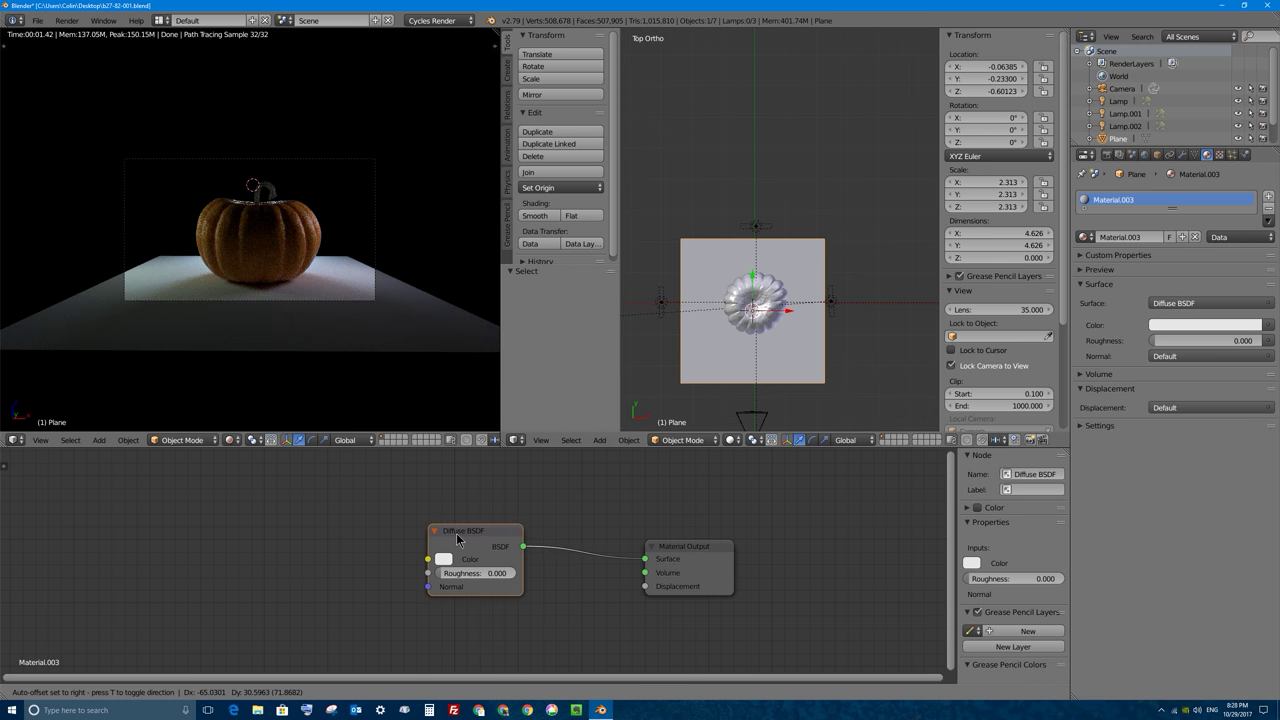
{"action": "left_click", "coordinate": [1208, 304]}
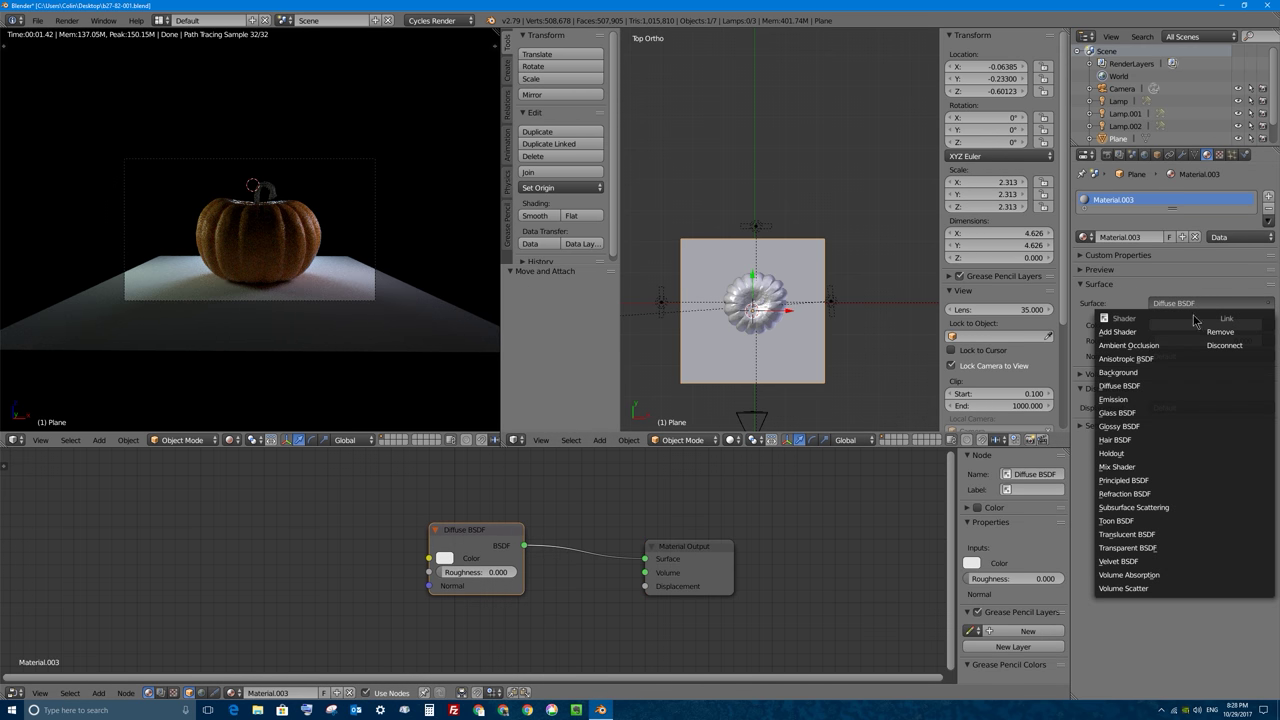
{"action": "left_click", "coordinate": [1133, 428]}
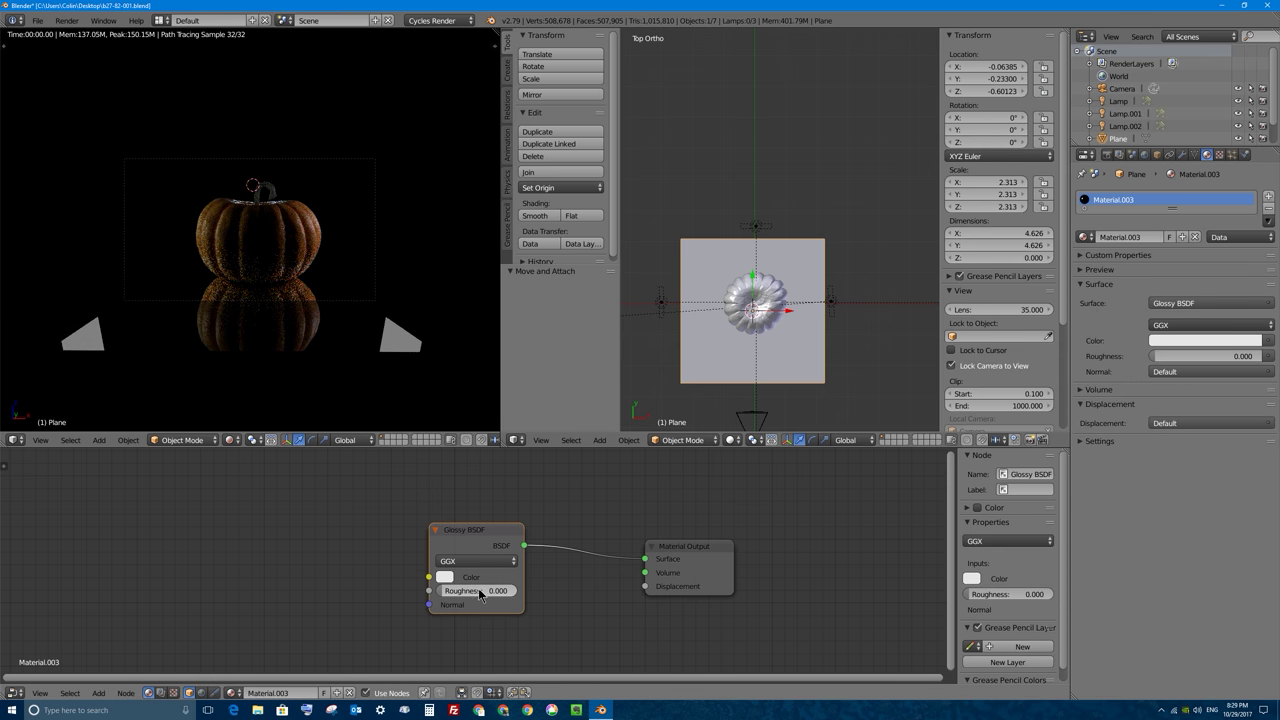
{"action": "left_click_drag", "start_coordinate": [441, 591], "coordinate": [470, 591]}
{"action": "left_click_drag", "start_coordinate": [480, 530], "coordinate": [403, 532]}
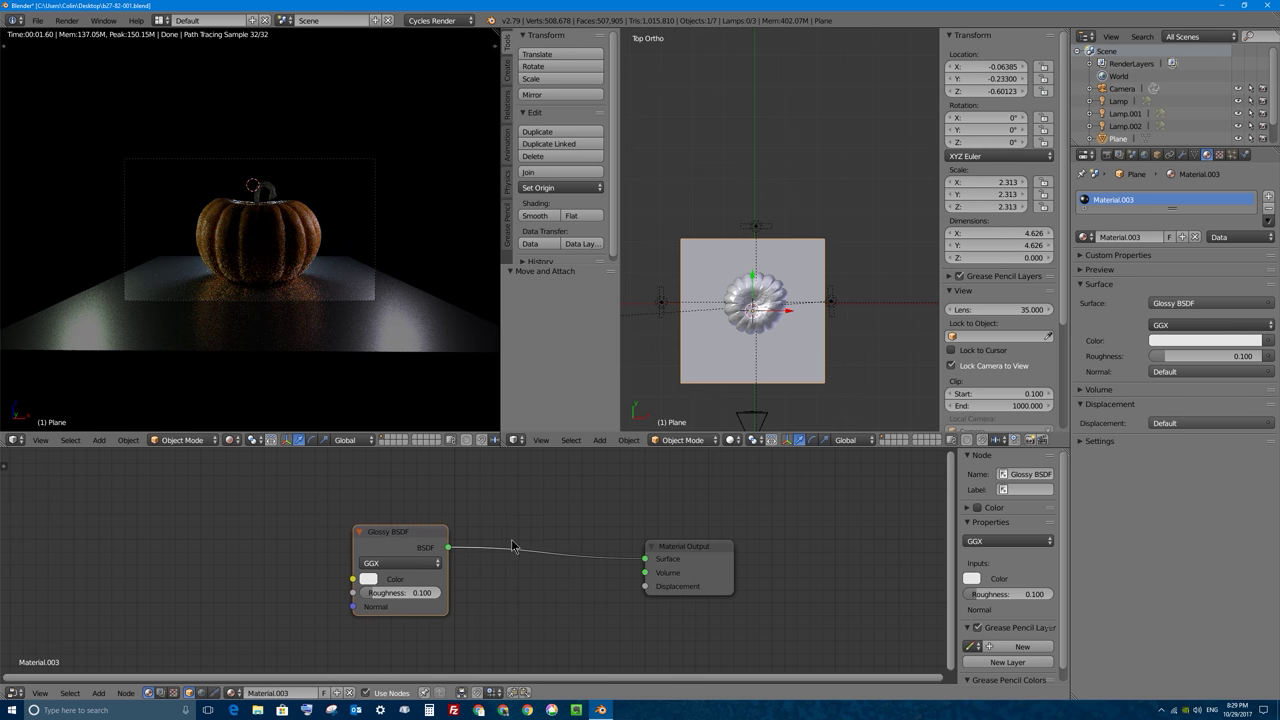
Insert a Mix Shader node between the plane's Glossy BSDF and the Material Output
{"action": "key", "text": "shift+a"}
{"action": "mouse_move", "coordinate": [520, 537]}
{"action": "mouse_move", "coordinate": [508, 559]}
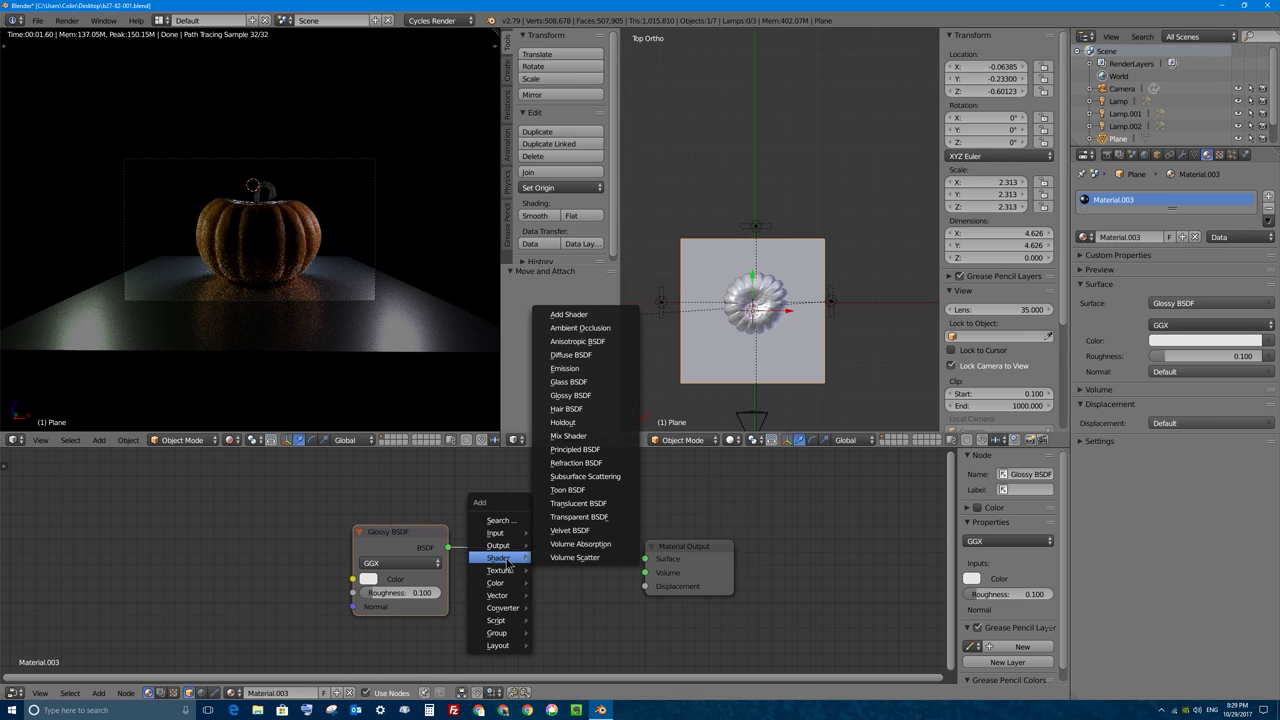
{"action": "left_click", "coordinate": [568, 436]}
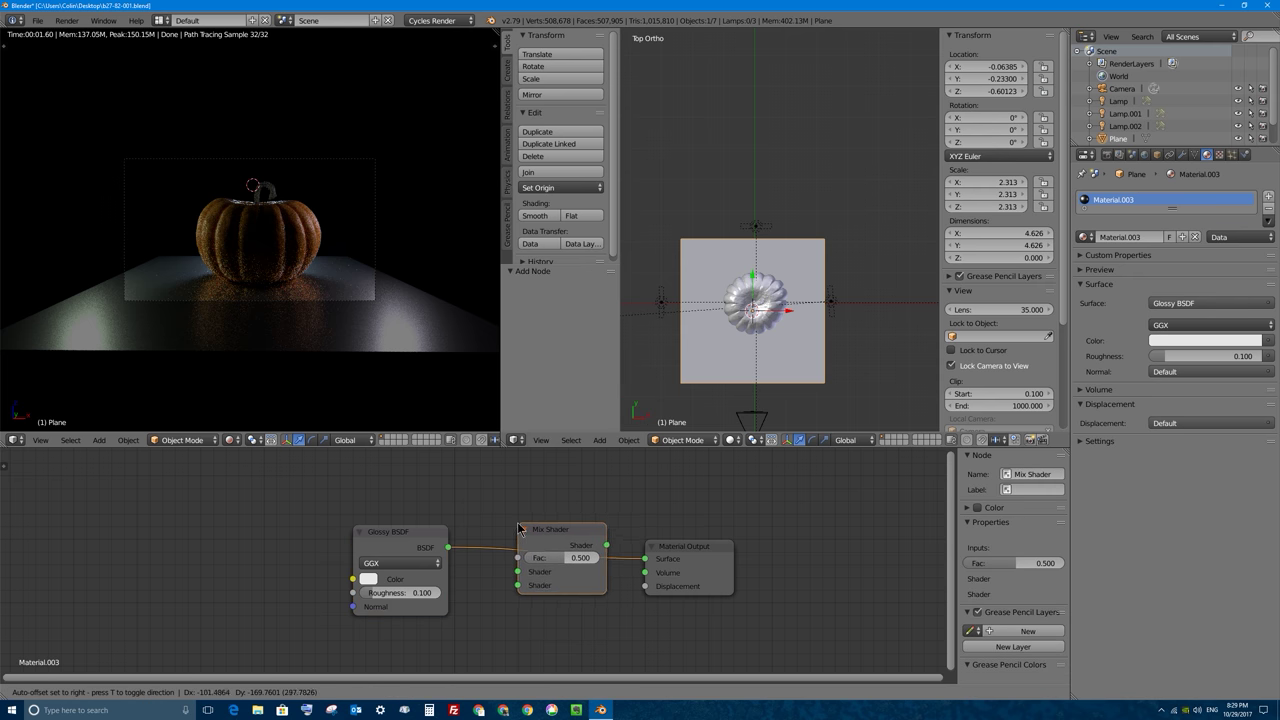
{"action": "left_click", "coordinate": [549, 545]}
Add a Diffuse BSDF node, connect it to the Mix Shader's second shader input, and place it below the Glossy BSDF
{"action": "key", "text": "shift+a"}
{"action": "mouse_move", "coordinate": [541, 472]}
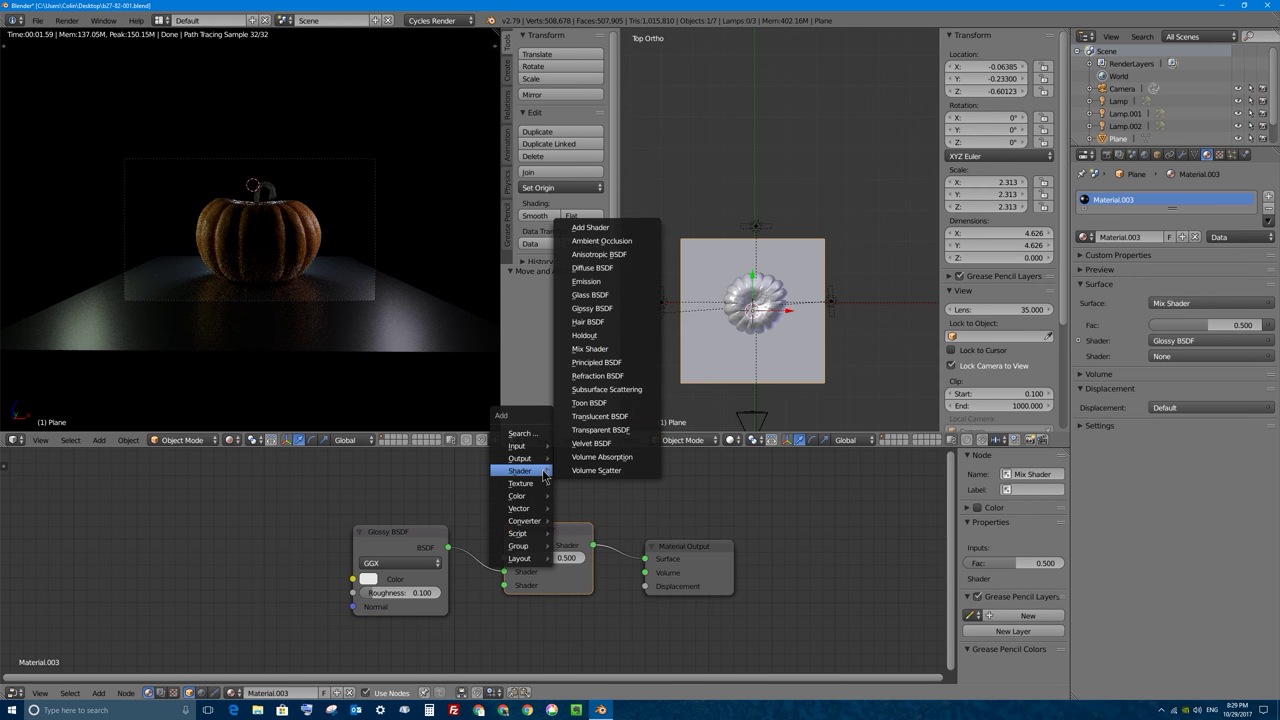
{"action": "left_click", "coordinate": [609, 268]}
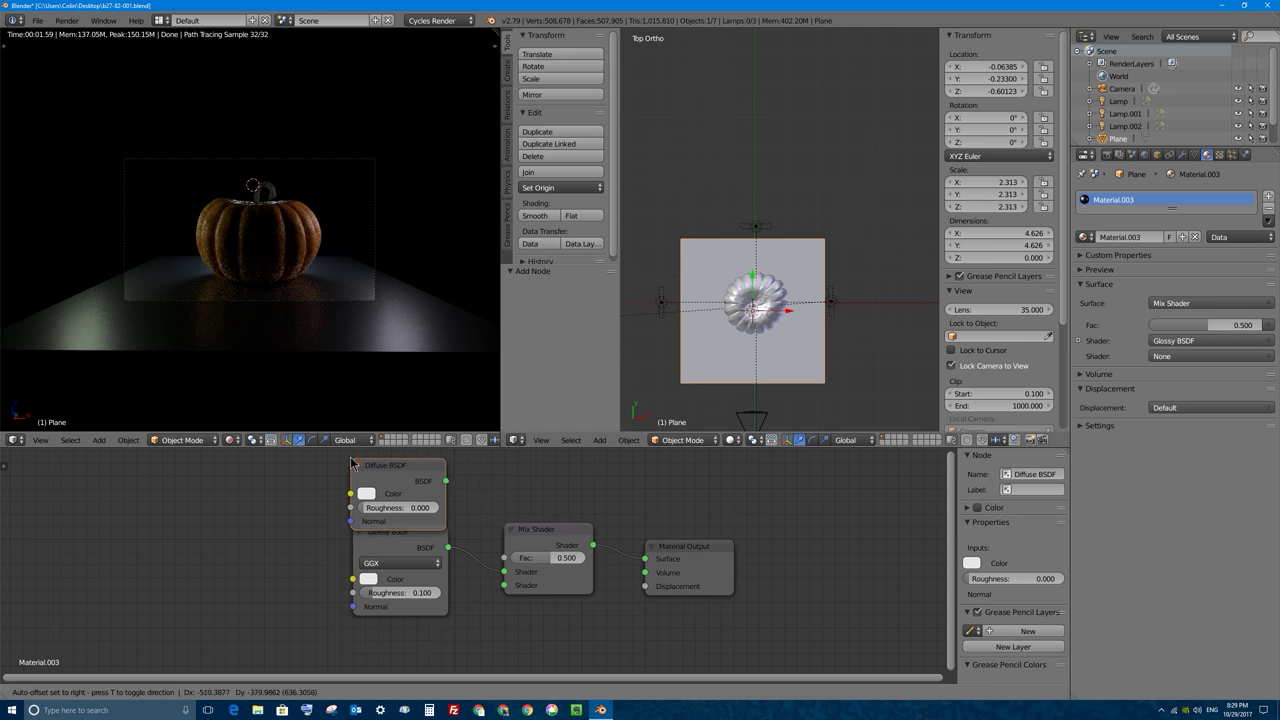
{"action": "left_click", "coordinate": [445, 492]}
{"action": "left_click_drag", "start_coordinate": [446, 475], "coordinate": [504, 585]}
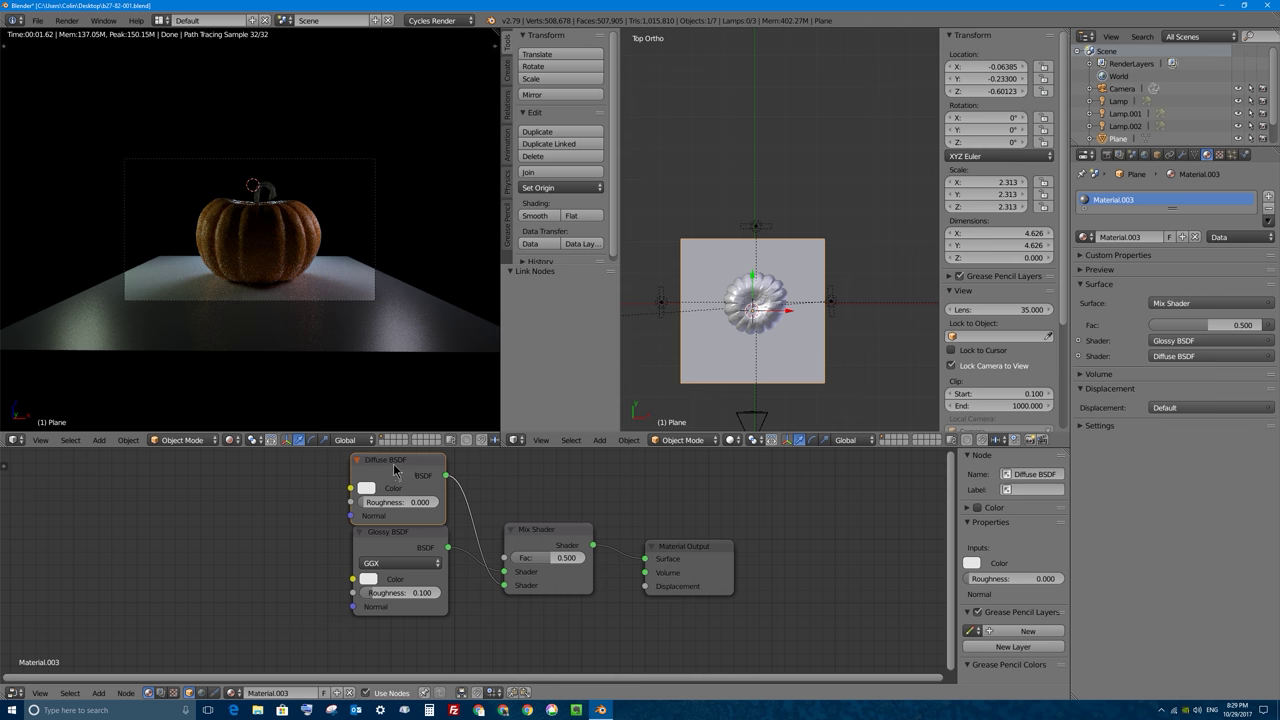
{"action": "left_click_drag", "start_coordinate": [394, 468], "coordinate": [396, 630]}
Add a Fresnel node as the Mix Shader's factor and swap the shader inputs so Diffuse is first and Glossy second
{"action": "key", "text": "shift+a"}
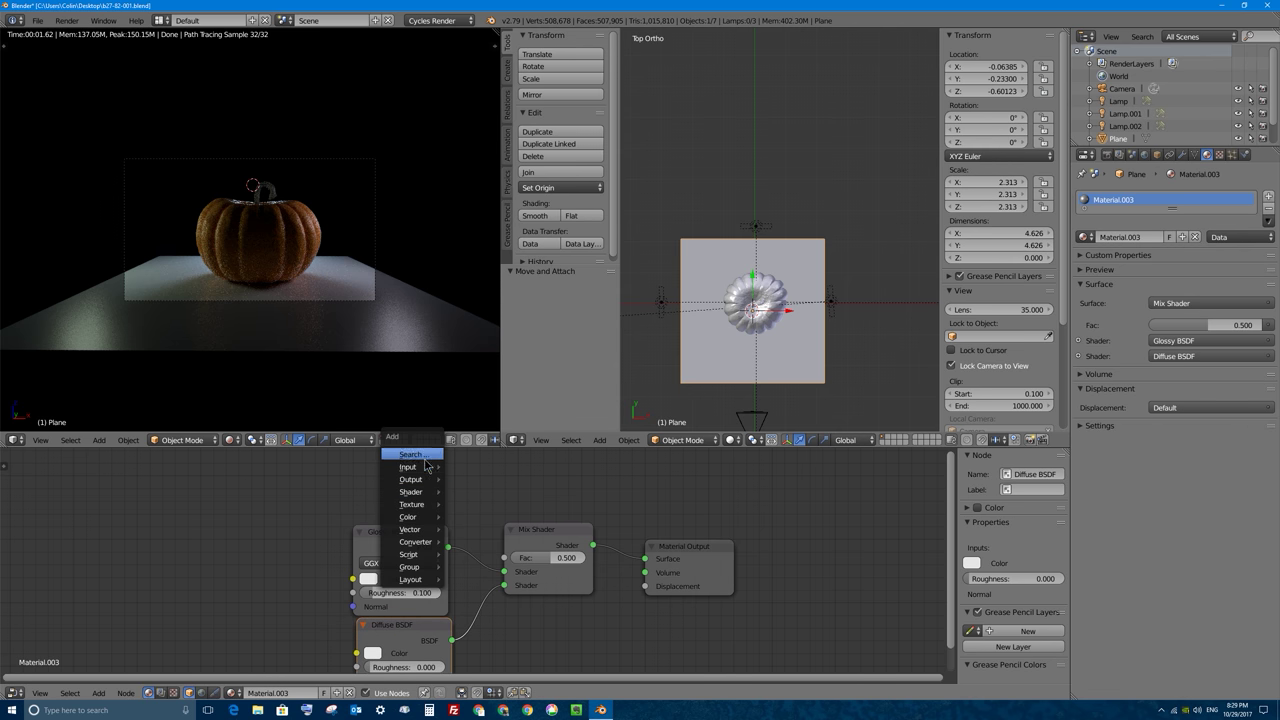
{"action": "mouse_move", "coordinate": [428, 467]}
{"action": "left_click", "coordinate": [480, 511]}
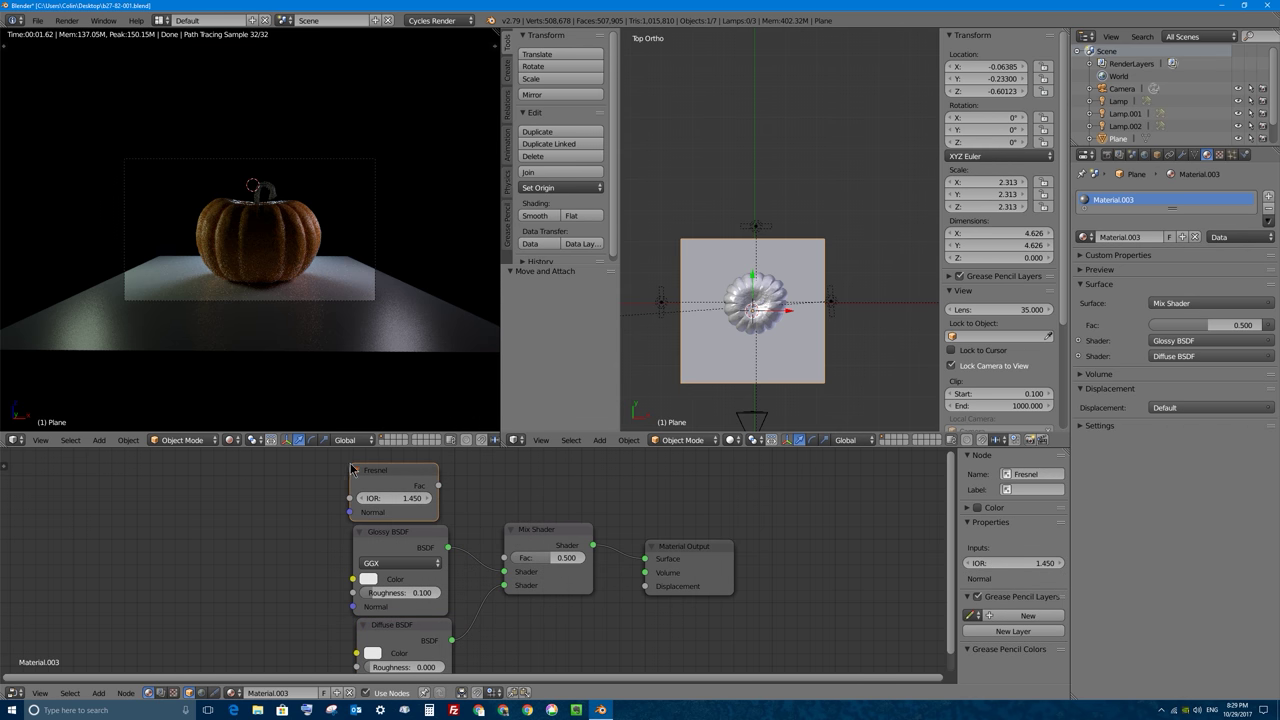
{"action": "left_click_drag", "start_coordinate": [438, 485], "coordinate": [505, 594]}
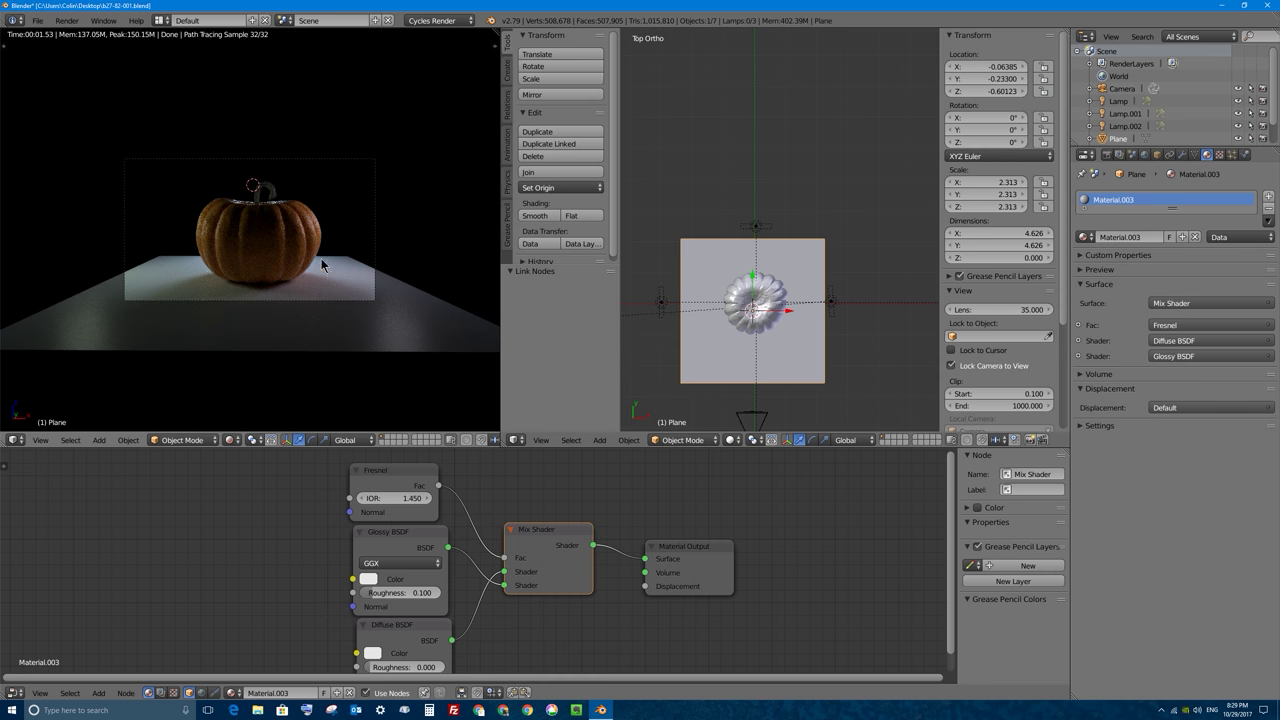
Save over the existing b27-82-001.blend file and save an incremented version as b27-82-002.blend
{"action": "key", "text": "ctrl+s"}
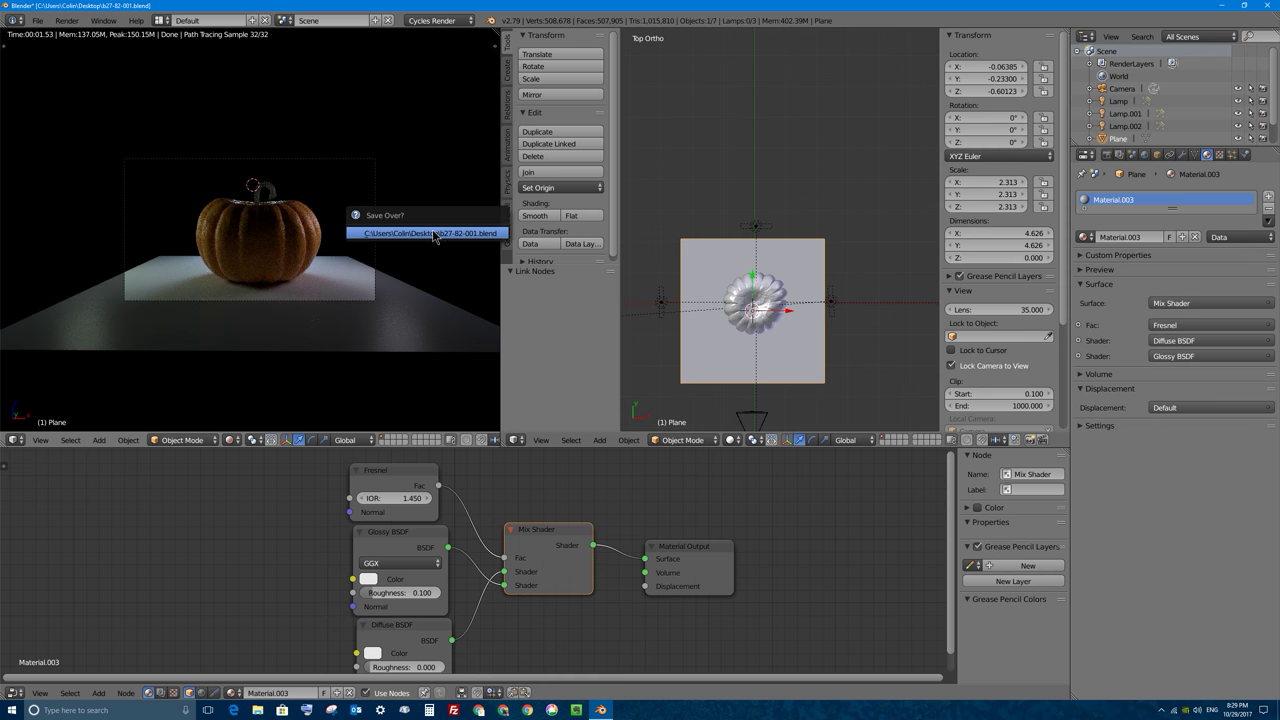
{"action": "left_click", "coordinate": [433, 234]}
{"action": "left_click", "coordinate": [37, 20]}
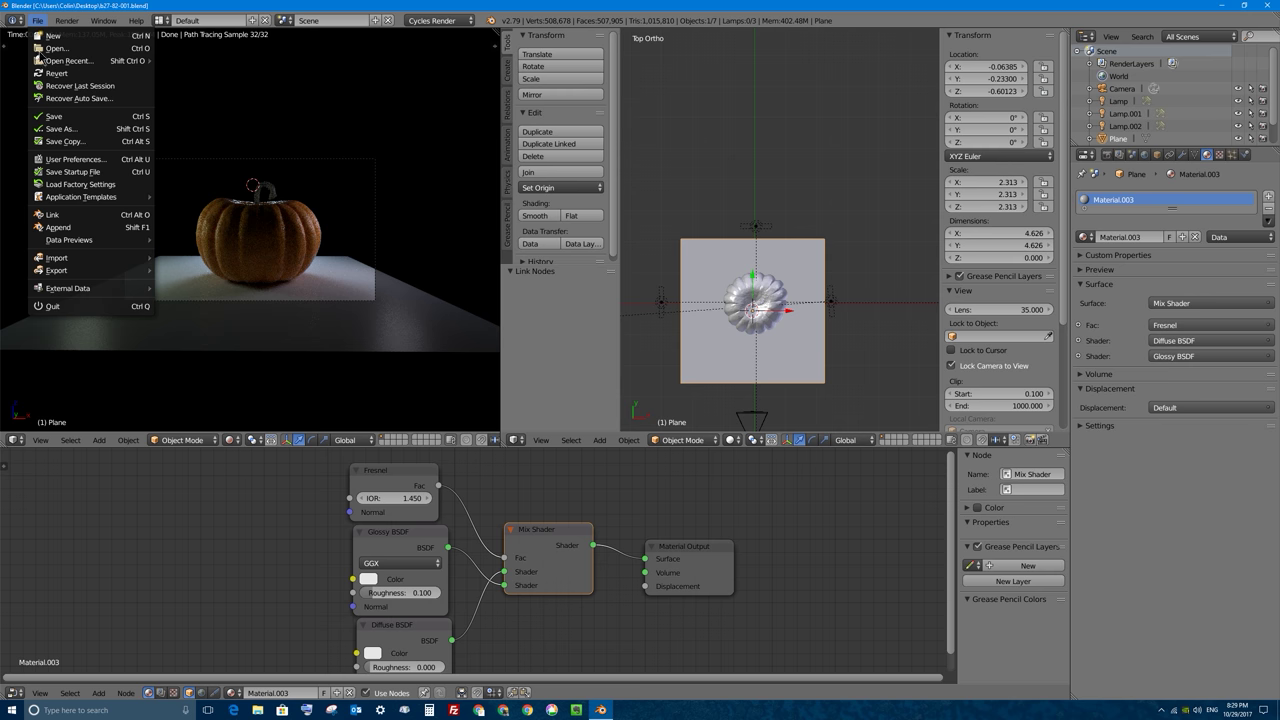
{"action": "left_click", "coordinate": [36, 20]}
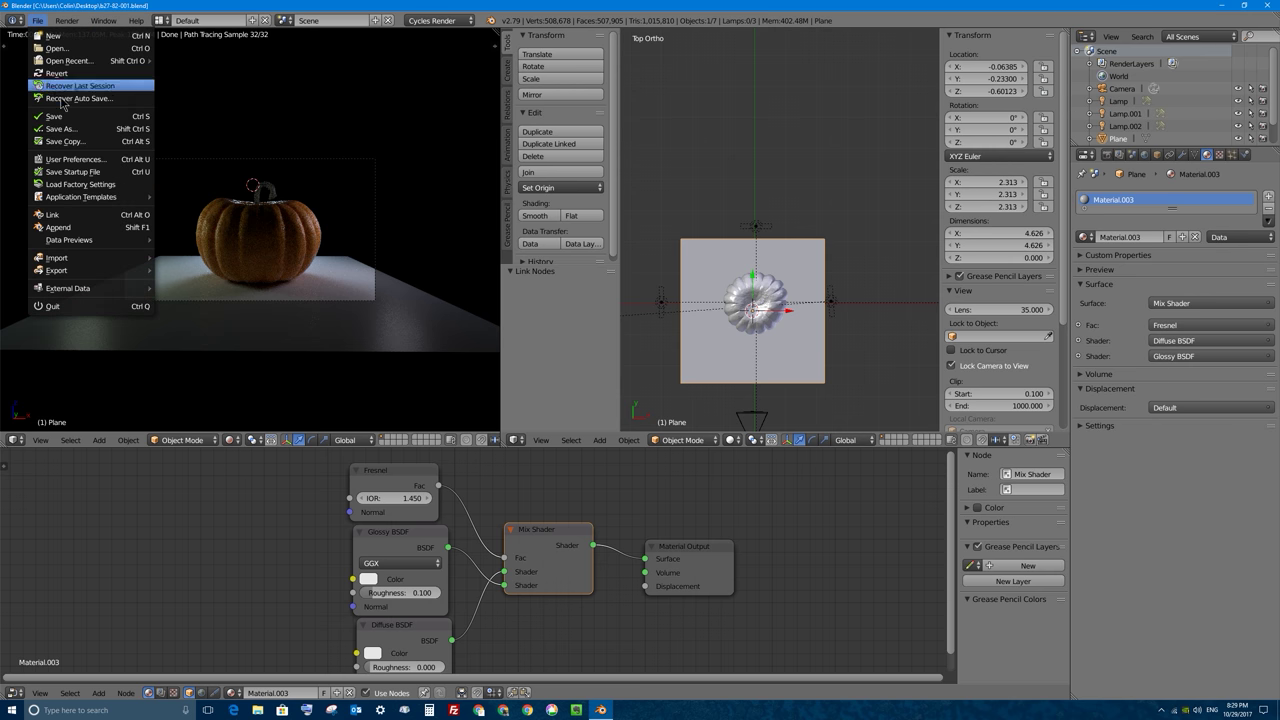
{"action": "left_click", "coordinate": [60, 129]}
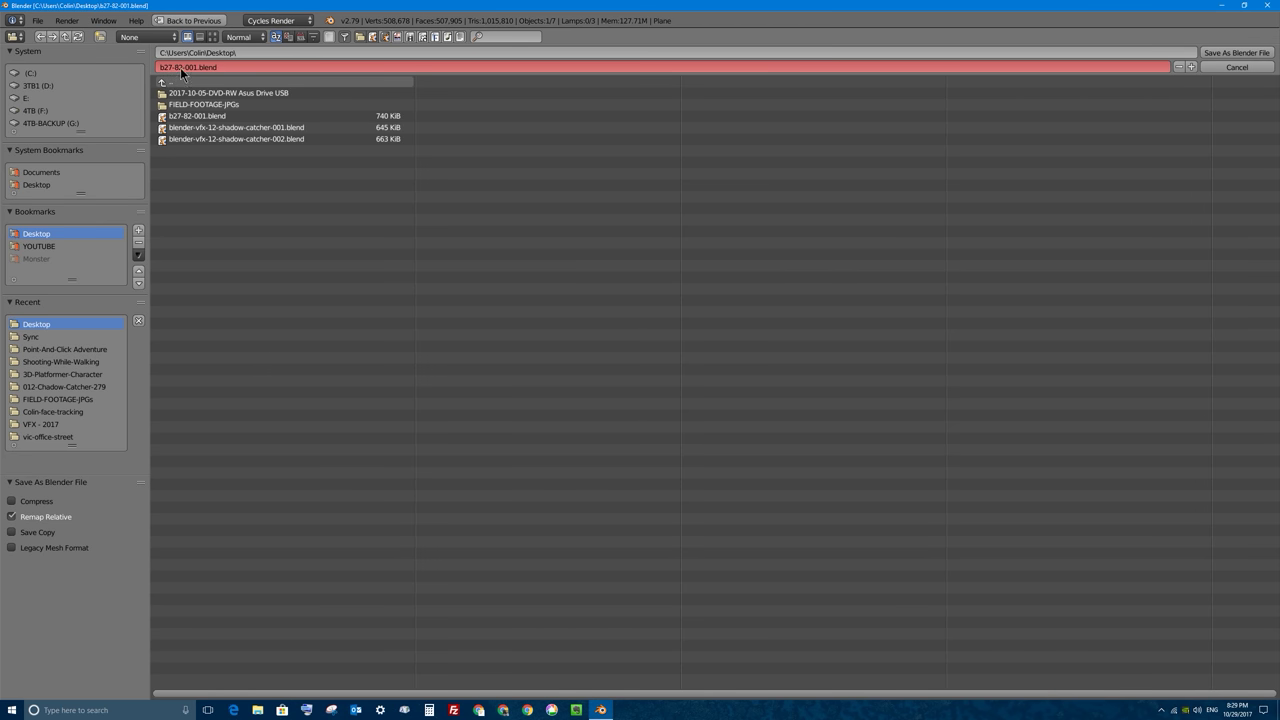
{"action": "left_click", "coordinate": [1191, 66]}
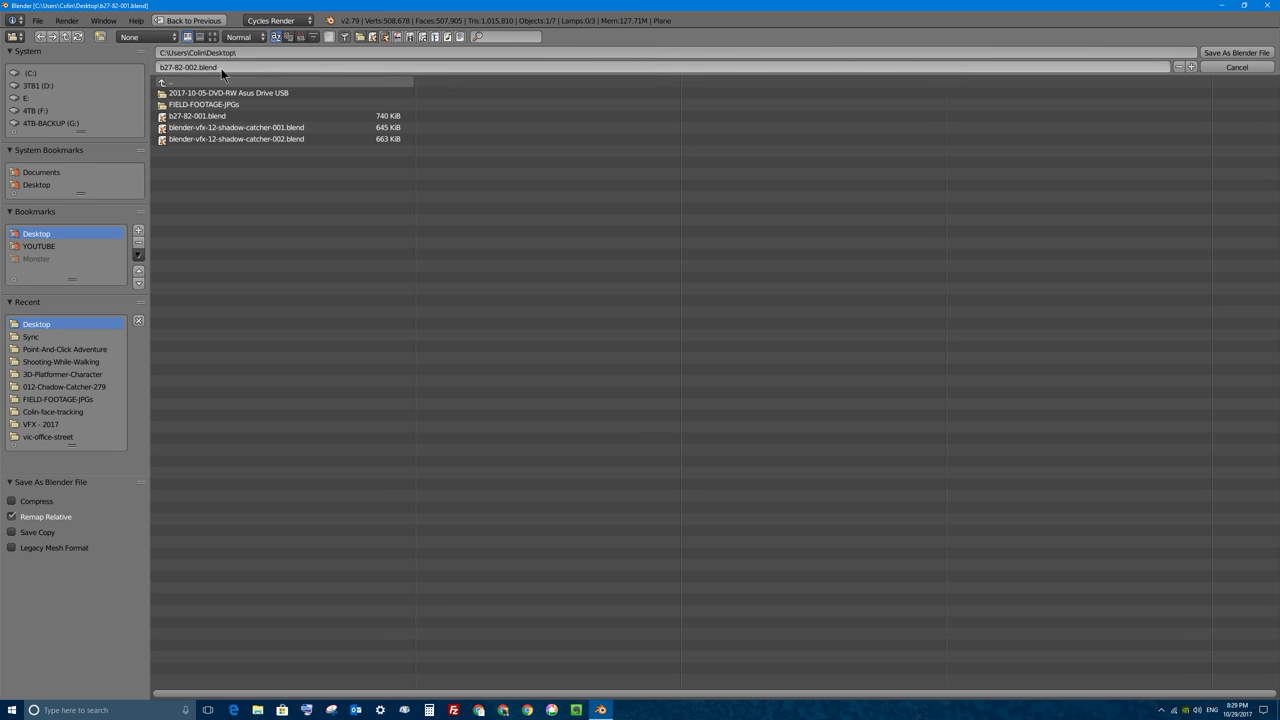
{"action": "left_click", "coordinate": [1265, 52]}
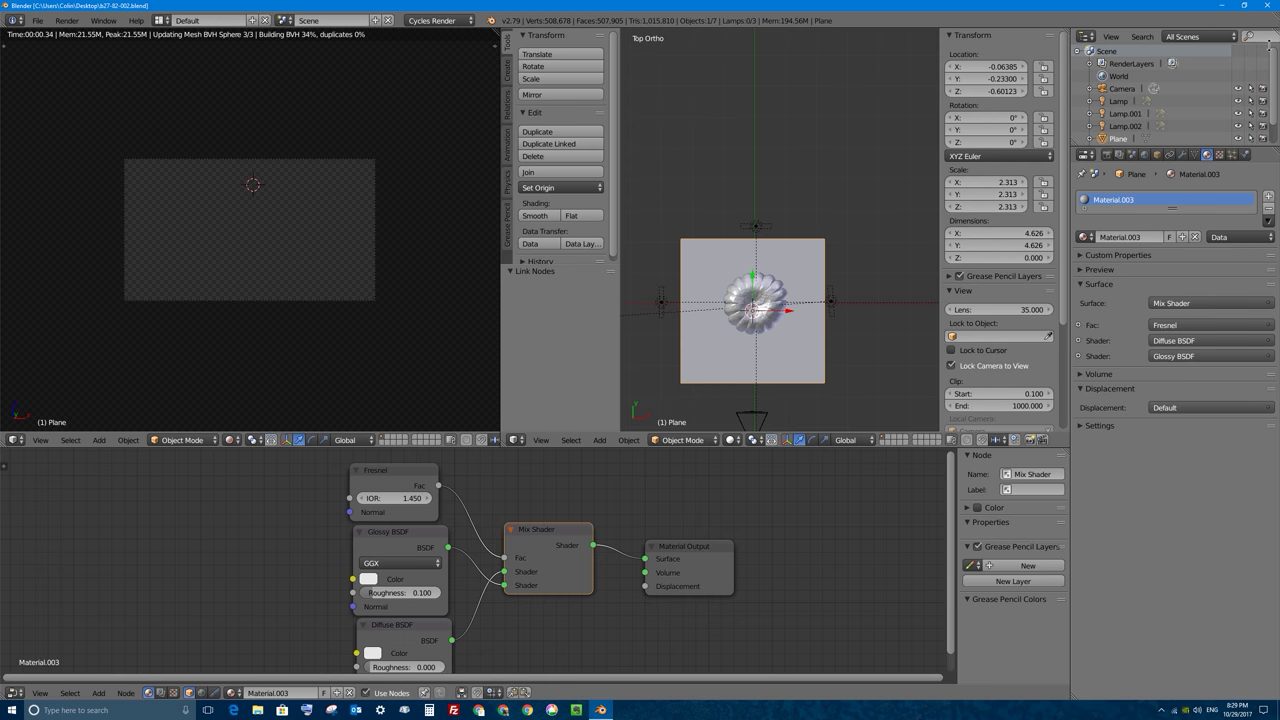